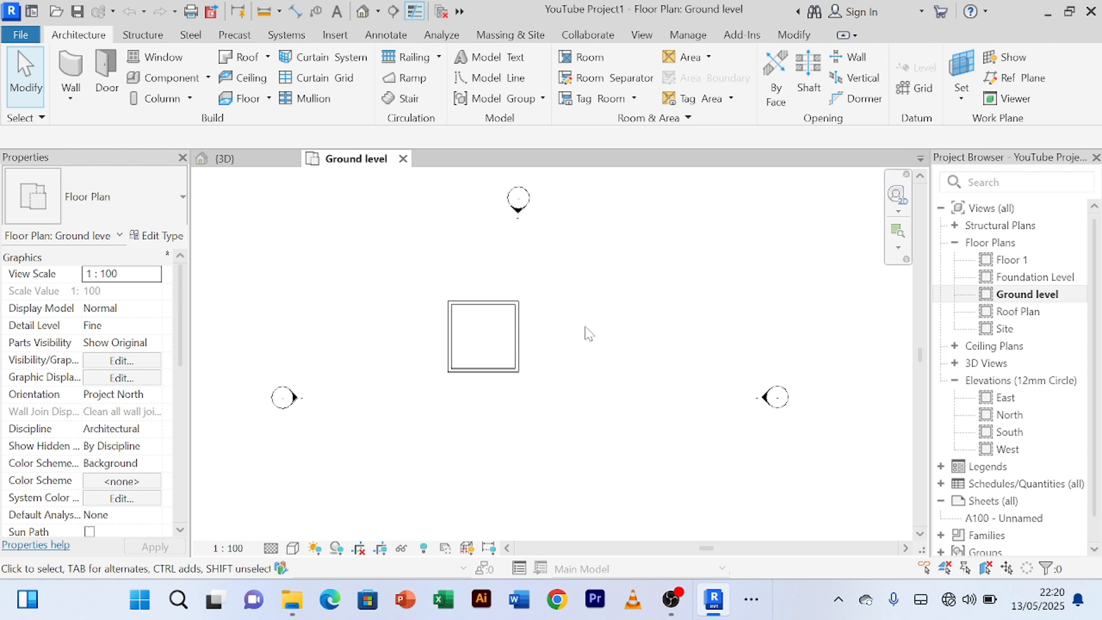
{"action": "scroll", "coordinate": [566, 324], "scroll_direction": "up", "scroll_amount": 1}
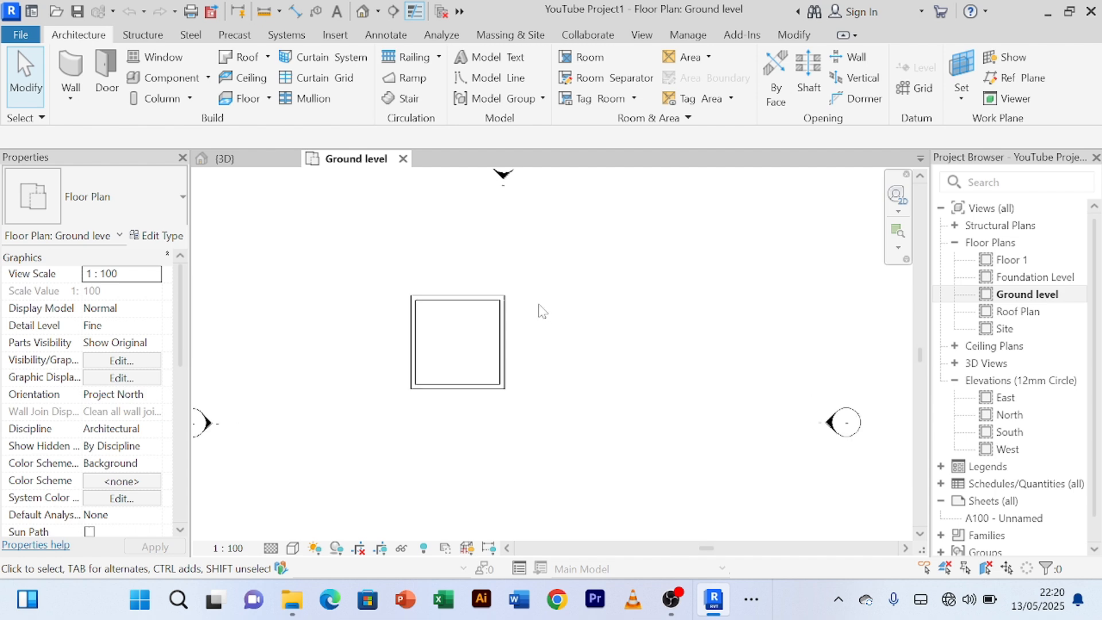
{"action": "scroll", "coordinate": [543, 294], "scroll_direction": "down", "scroll_amount": 1}
{"action": "middle_click_drag", "start_coordinate": [568, 288], "coordinate": [572, 259]}
{"action": "scroll", "coordinate": [585, 299], "scroll_direction": "down", "scroll_amount": 2}
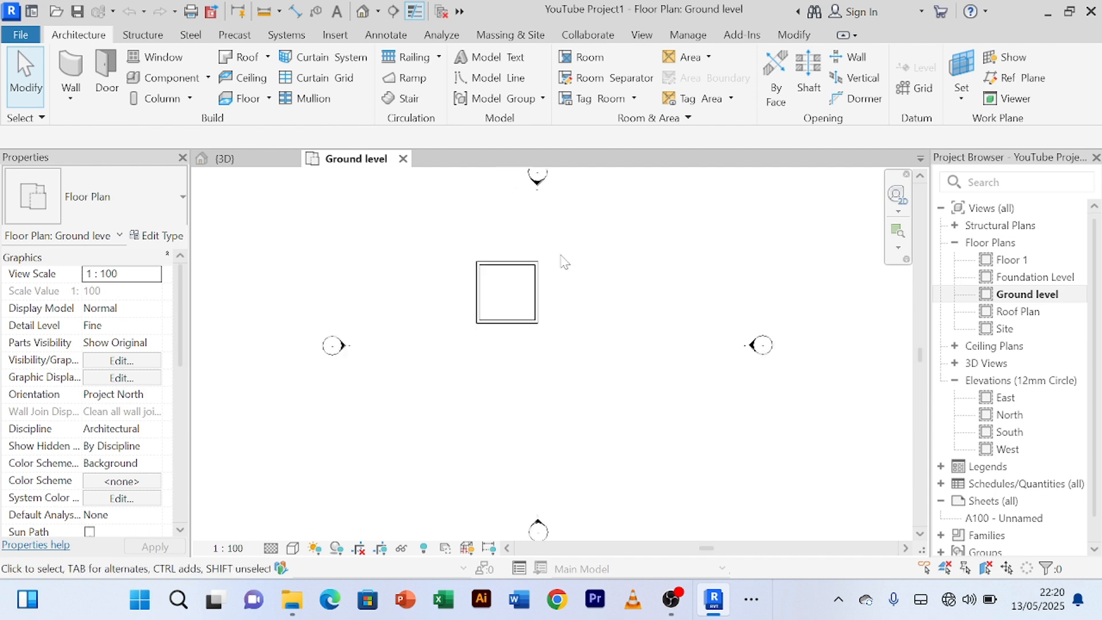
{"action": "mouse_move", "coordinate": [587, 303]}
{"action": "middle_mouse_down"}
{"action": "mouse_move", "coordinate": [568, 369]}
{"action": "mouse_move", "coordinate": [557, 341]}
{"action": "mouse_move", "coordinate": [566, 347]}
{"action": "mouse_move", "coordinate": [586, 308]}
{"action": "middle_mouse_up"}
{"action": "scroll", "coordinate": [554, 336], "scroll_direction": "up", "scroll_amount": 3}
{"action": "scroll", "coordinate": [559, 342], "scroll_direction": "down", "scroll_amount": 2}
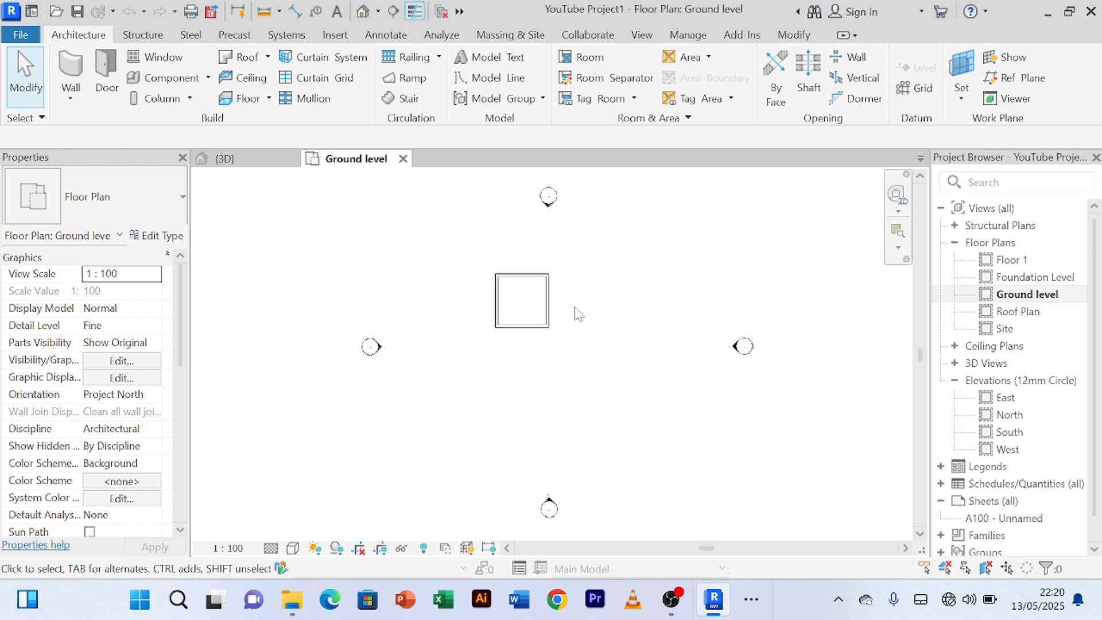
{"action": "scroll", "coordinate": [565, 310], "scroll_direction": "up", "scroll_amount": 2}
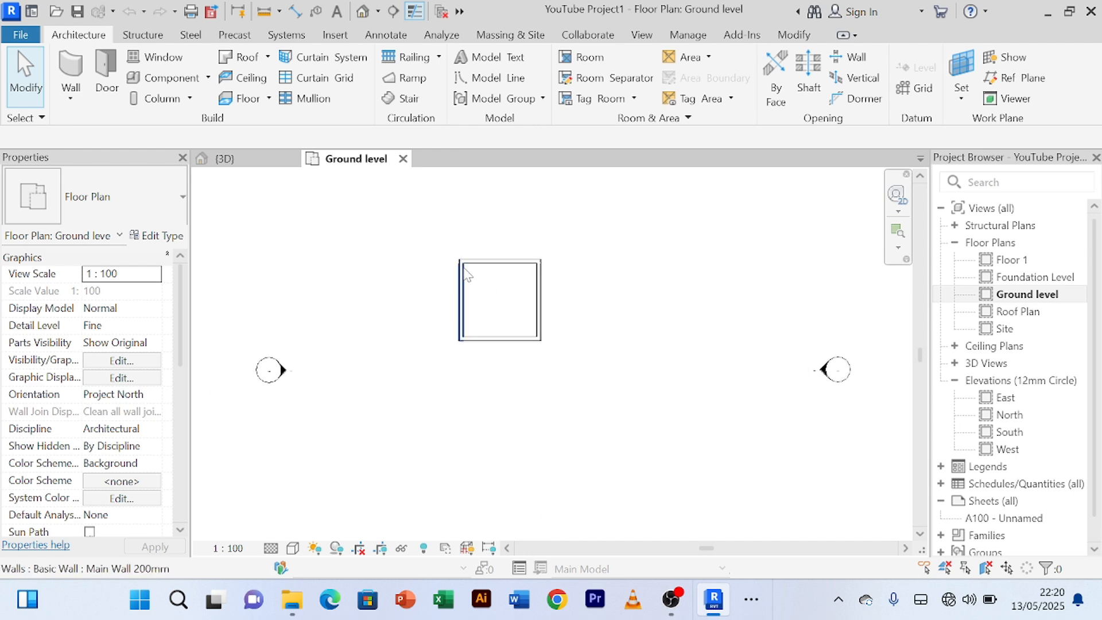
{"action": "scroll", "coordinate": [472, 303], "scroll_direction": "up", "scroll_amount": 2}
{"action": "scroll", "coordinate": [472, 303], "scroll_direction": "up", "scroll_amount": 2}
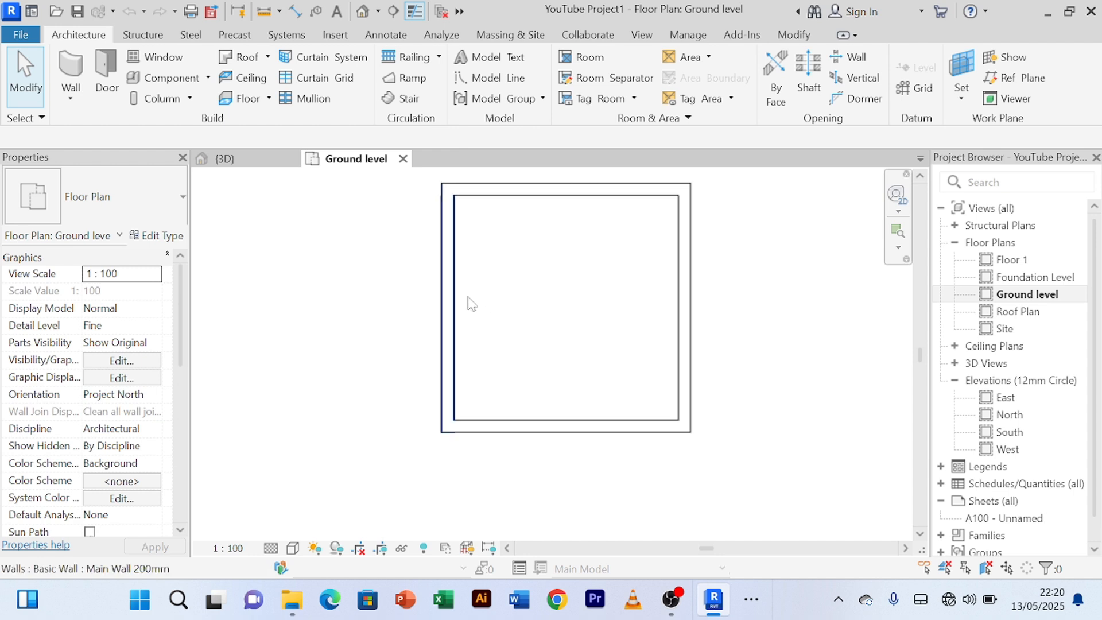
{"action": "scroll", "coordinate": [468, 302], "scroll_direction": "down", "scroll_amount": 2}
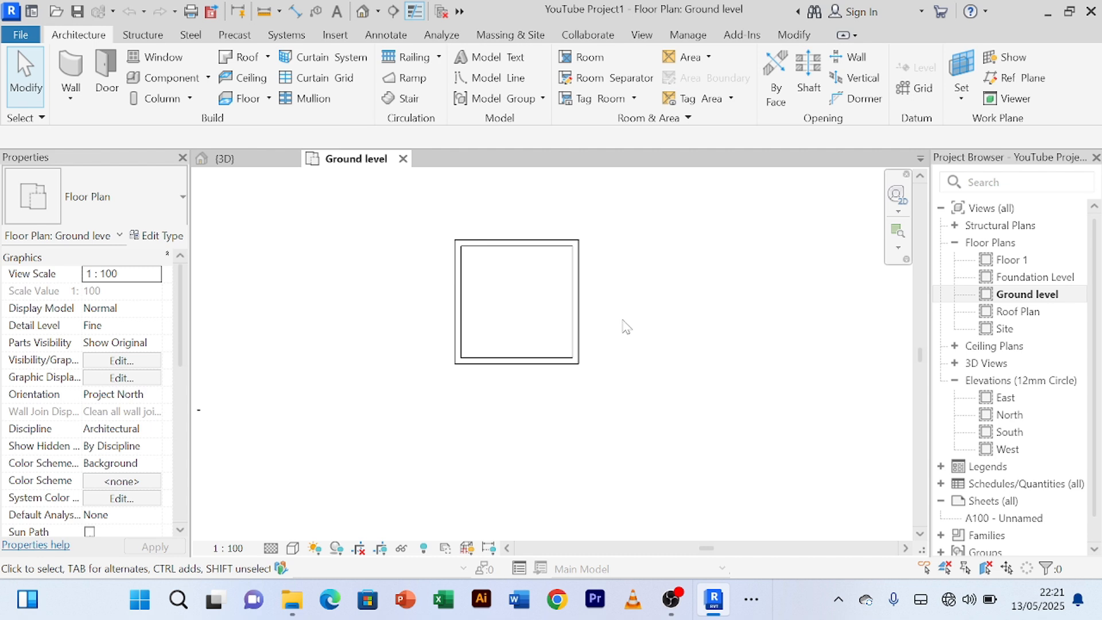
{"action": "scroll", "coordinate": [625, 325], "scroll_direction": "down", "scroll_amount": 2}
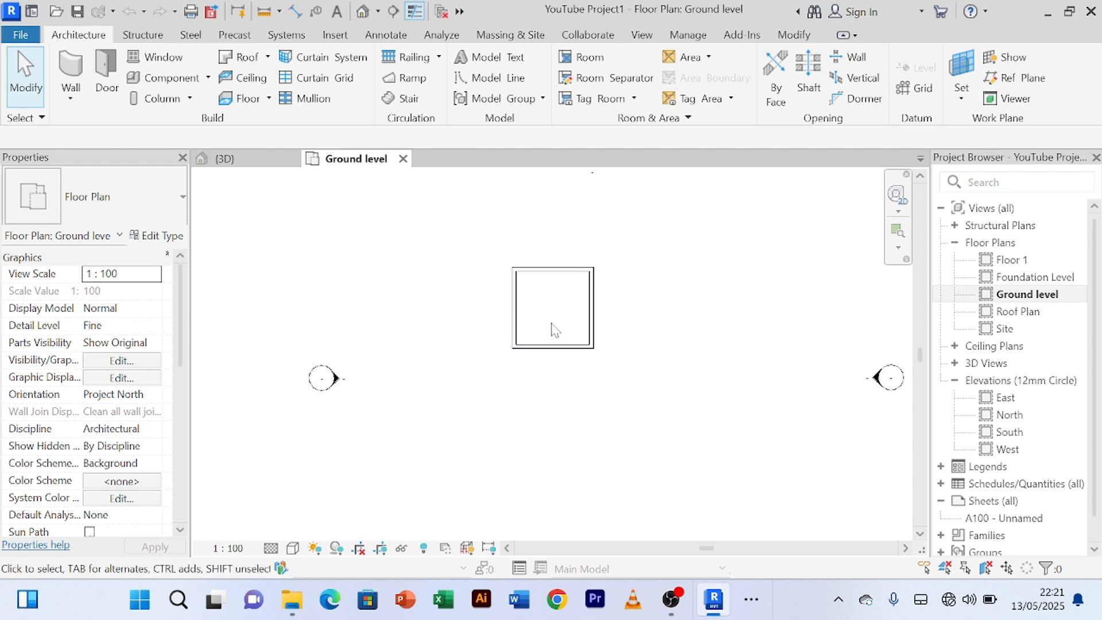
- Select the room's upper wall and left wall in turn to check their temporary dimensions
{"action": "scroll", "coordinate": [569, 293], "scroll_direction": "up", "scroll_amount": 2}
{"action": "left_click", "coordinate": [589, 264]}
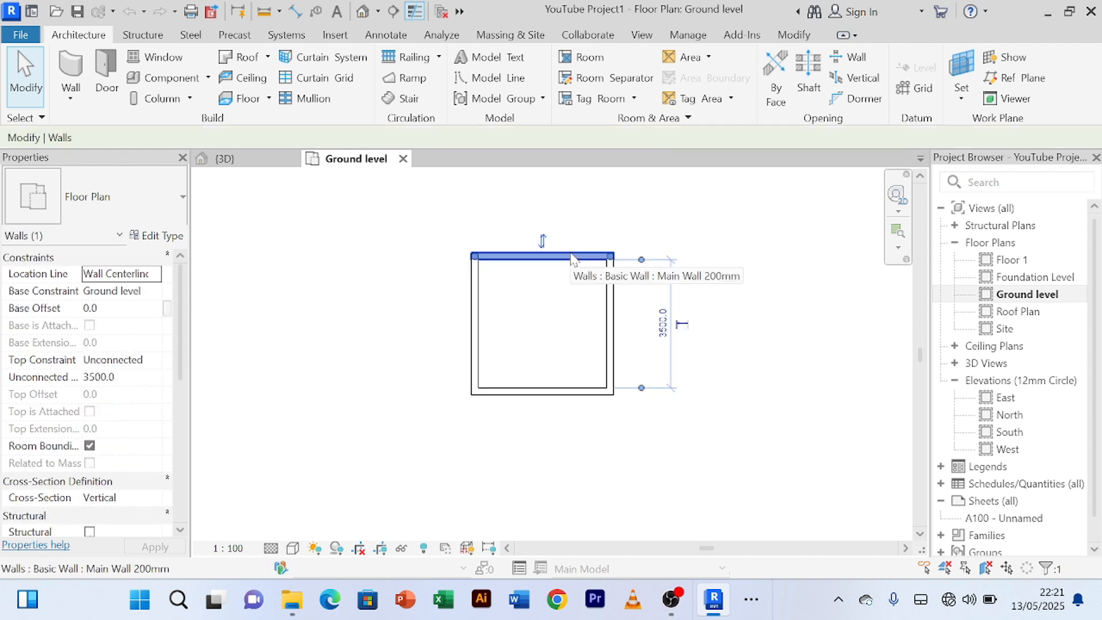
{"action": "scroll", "coordinate": [734, 287], "scroll_direction": "down", "scroll_amount": 2}
{"action": "middle_click_drag", "start_coordinate": [749, 315], "coordinate": [645, 311]}
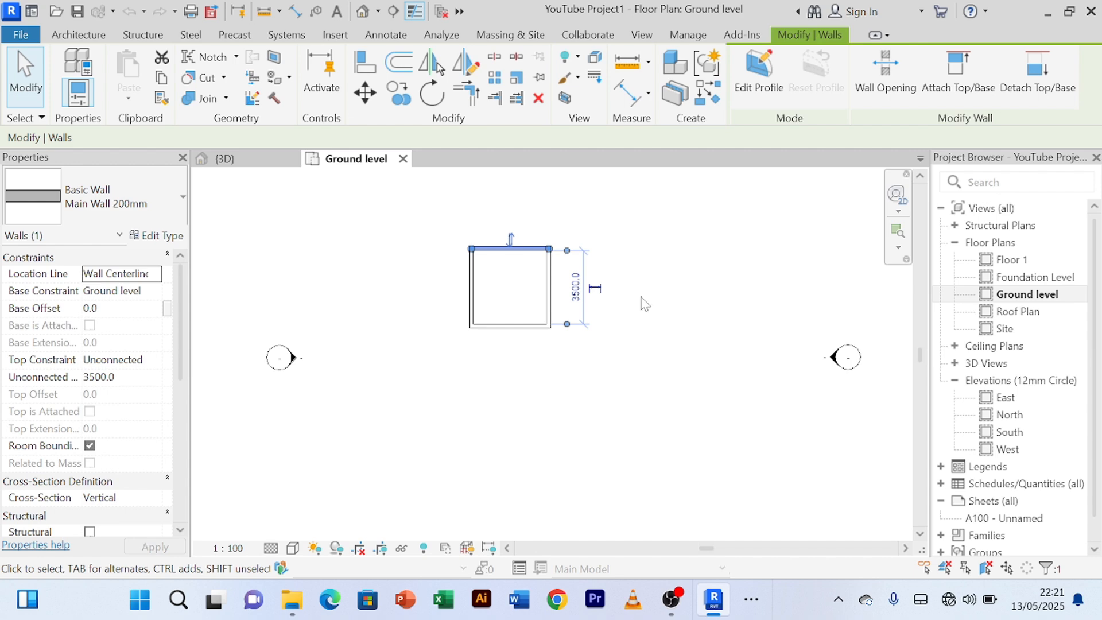
{"action": "left_click", "coordinate": [642, 303]}
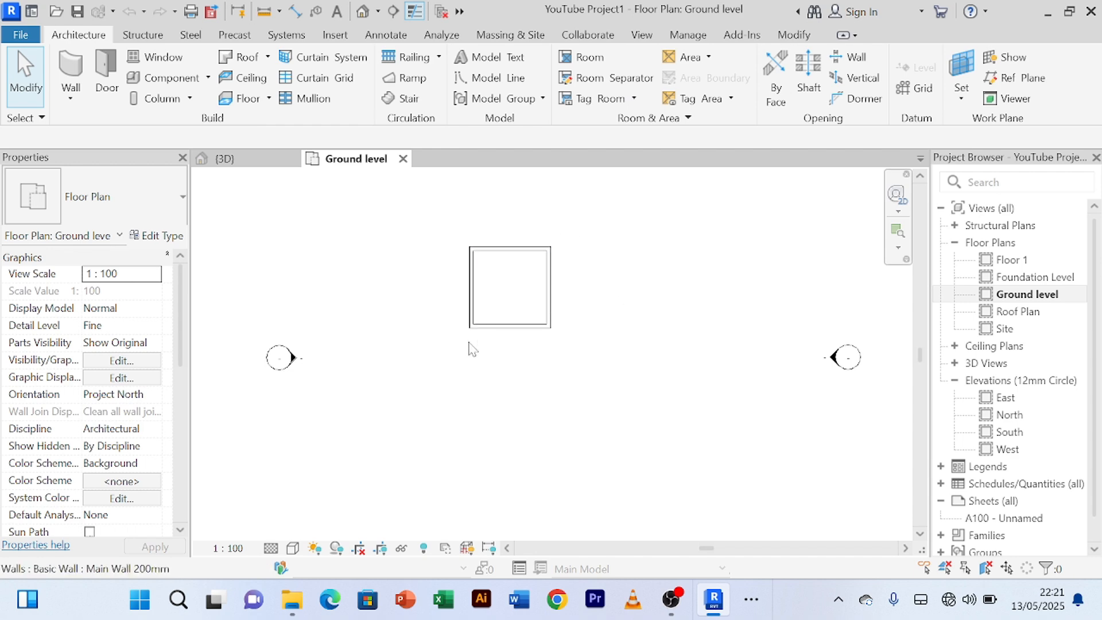
{"action": "left_click", "coordinate": [516, 265]}
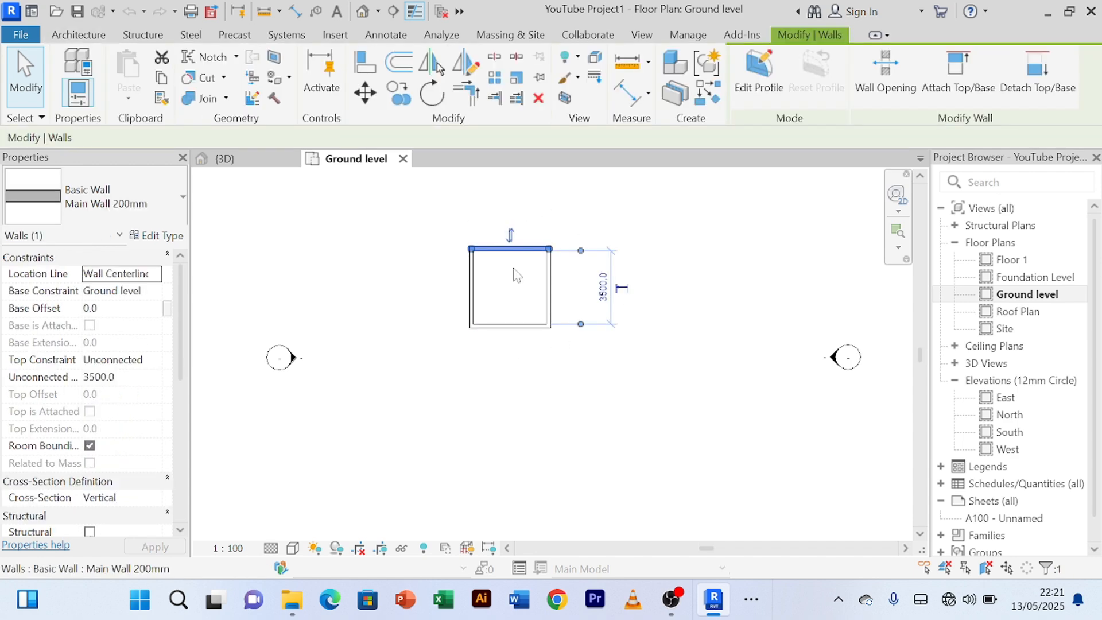
{"action": "left_click", "coordinate": [483, 291]}
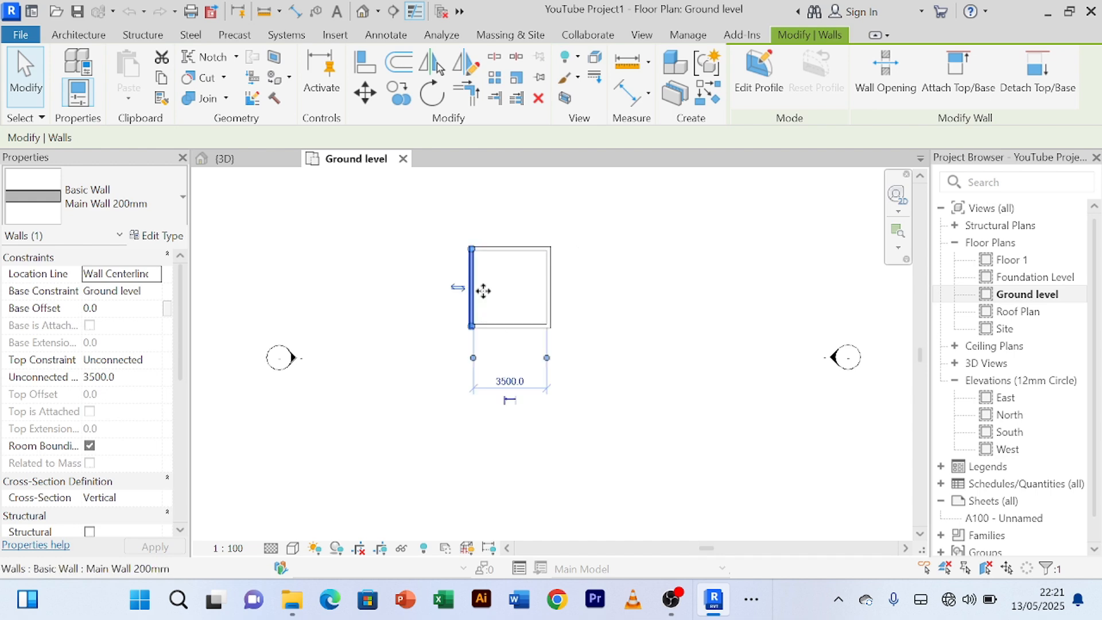
{"action": "left_click", "coordinate": [597, 310]}
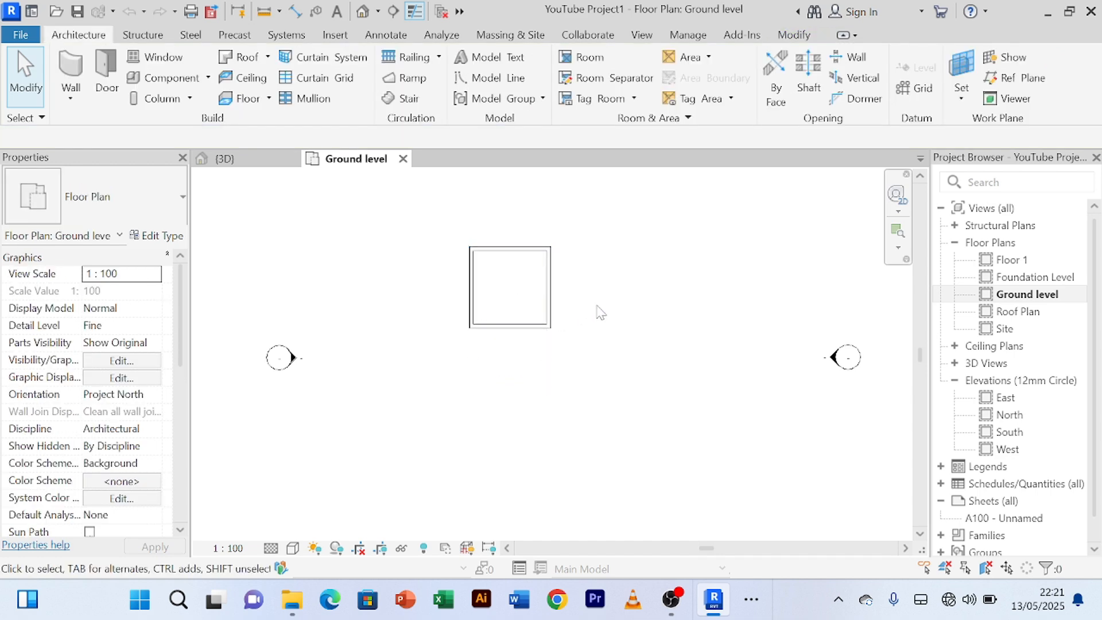
{"action": "left_click", "coordinate": [523, 250]}
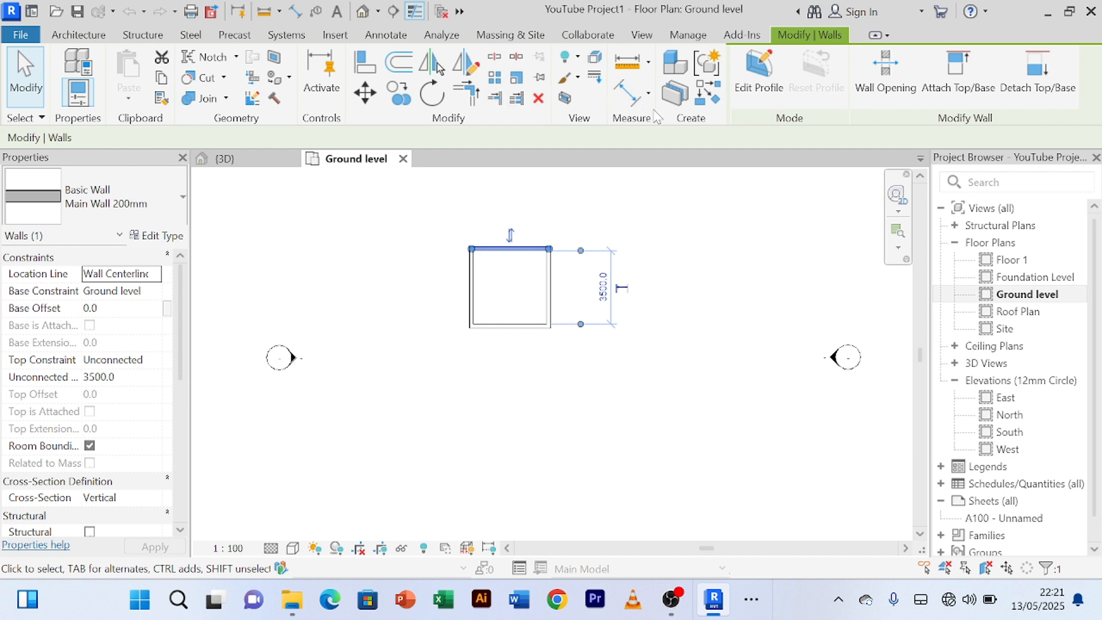
{"action": "left_click", "coordinate": [630, 91]}
{"action": "scroll", "coordinate": [479, 305], "scroll_direction": "up", "scroll_amount": 2}
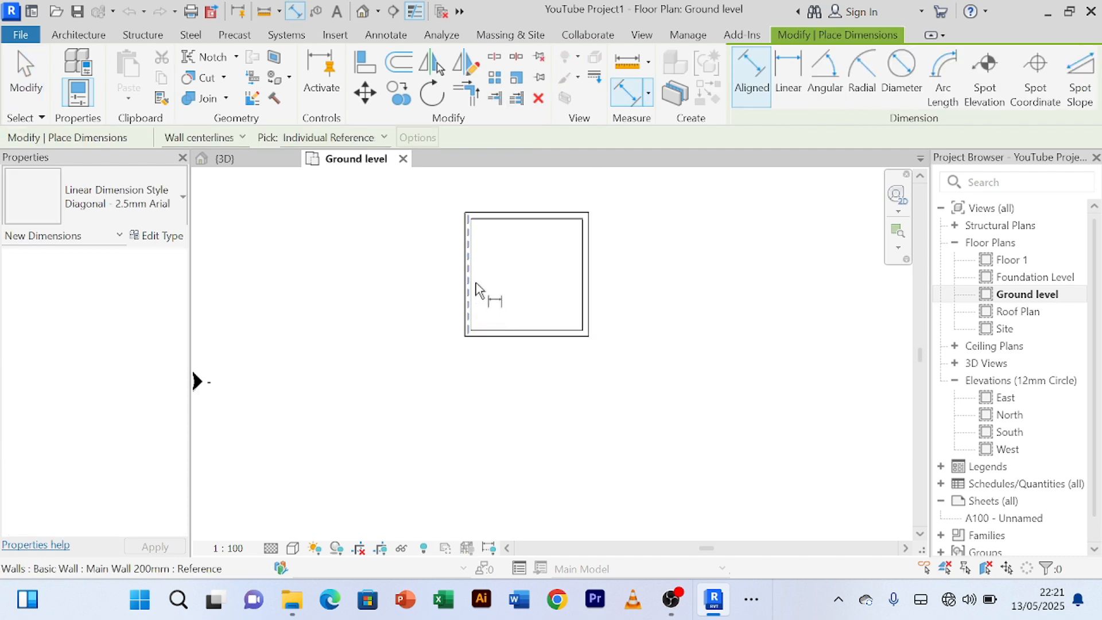
{"action": "scroll", "coordinate": [476, 290], "scroll_direction": "up", "scroll_amount": 3}
{"action": "scroll", "coordinate": [477, 290], "scroll_direction": "down", "scroll_amount": 1}
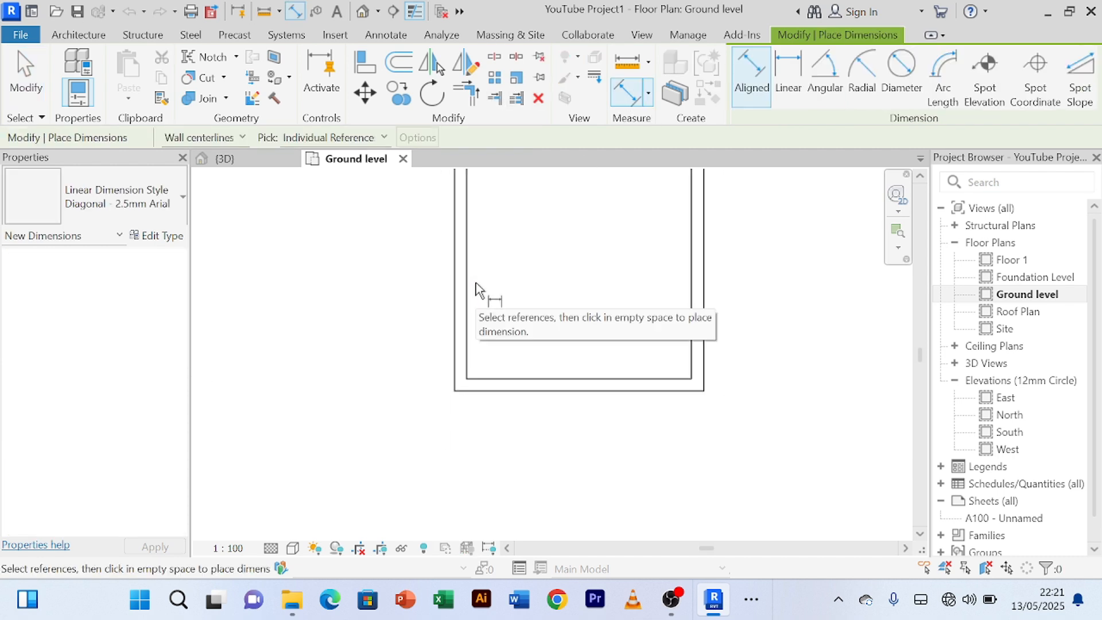
{"action": "scroll", "coordinate": [478, 288], "scroll_direction": "down", "scroll_amount": 3}
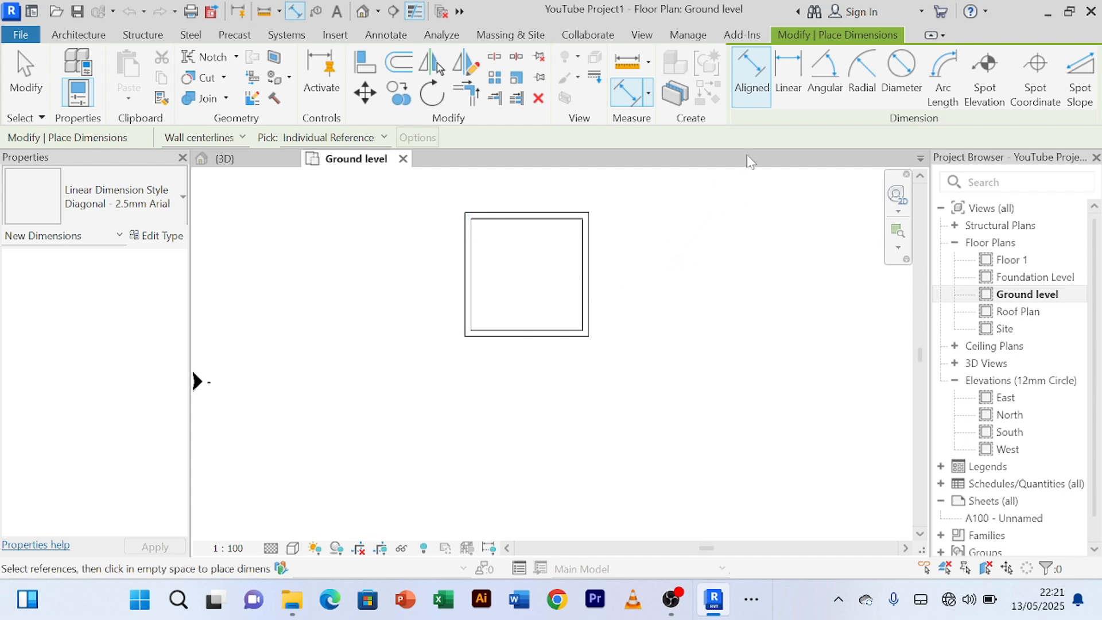
{"action": "right_click", "coordinate": [679, 292]}
{"action": "left_click", "coordinate": [704, 304]}
{"action": "right_click", "coordinate": [669, 248]}
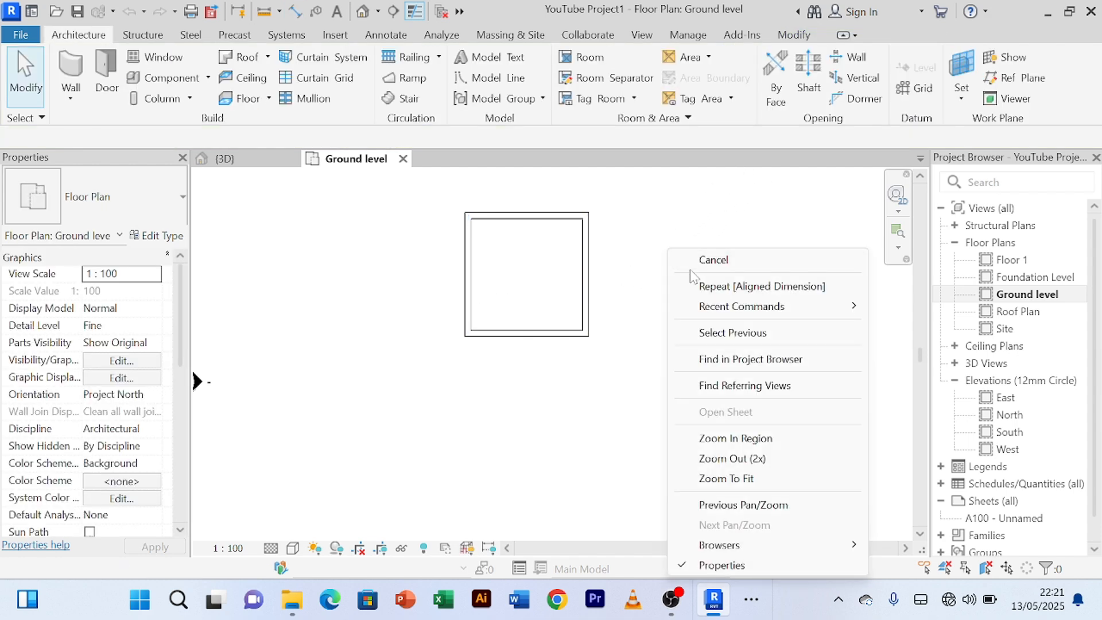
{"action": "left_click", "coordinate": [691, 261]}
{"action": "right_click", "coordinate": [671, 244]}
{"action": "left_click", "coordinate": [689, 236]}
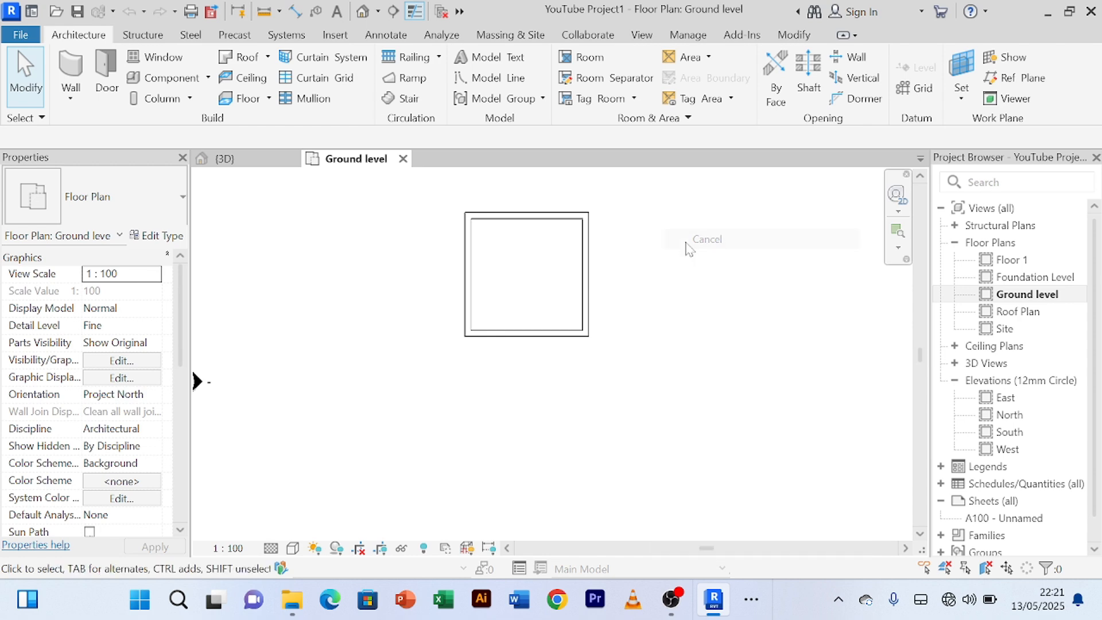
- Place a horizontal aligned dimension inside the room between the inner faces of the left and right walls
{"action": "left_click", "coordinate": [473, 285]}
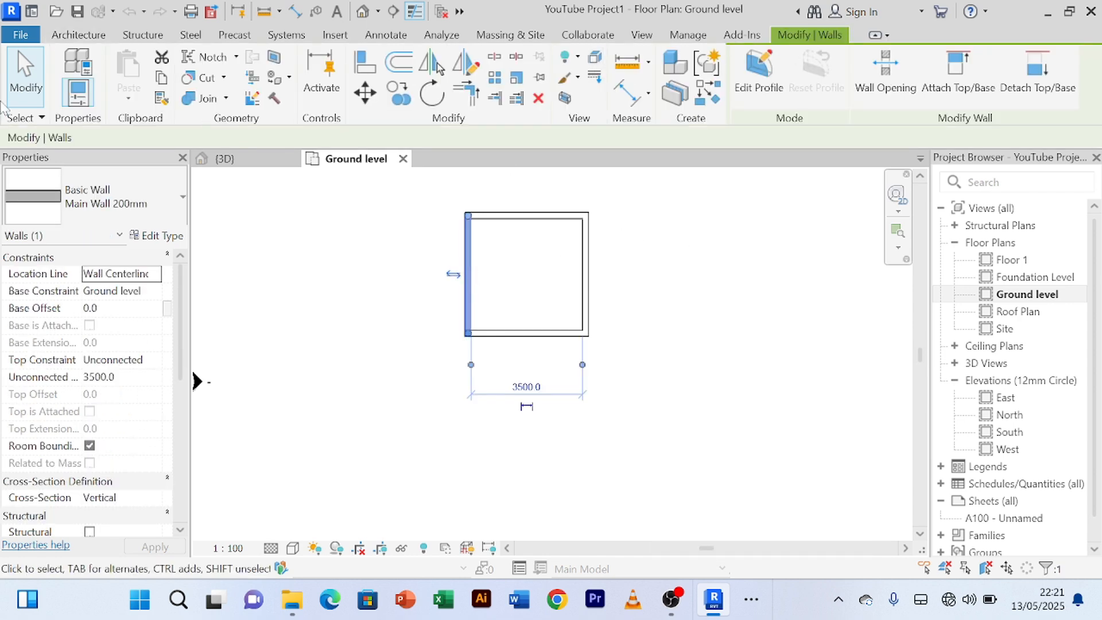
{"action": "left_click", "coordinate": [630, 105]}
{"action": "scroll", "coordinate": [454, 264], "scroll_direction": "up", "scroll_amount": 5}
{"action": "scroll", "coordinate": [619, 270], "scroll_direction": "down", "scroll_amount": 2}
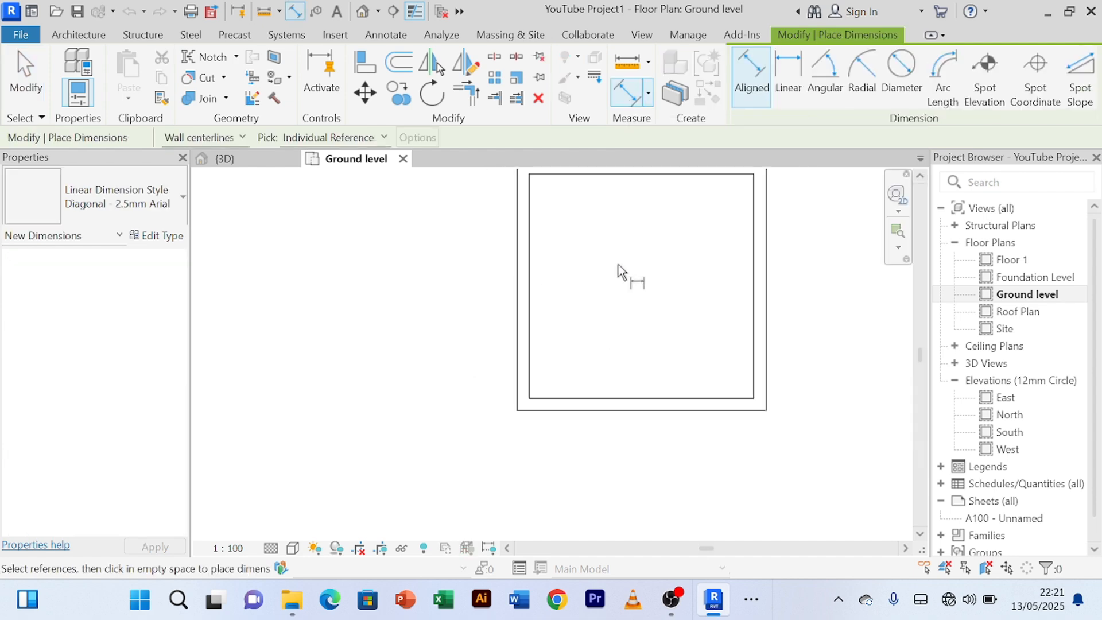
{"action": "scroll", "coordinate": [619, 271], "scroll_direction": "down", "scroll_amount": 1}
{"action": "middle_click_drag", "start_coordinate": [588, 290], "coordinate": [473, 305]}
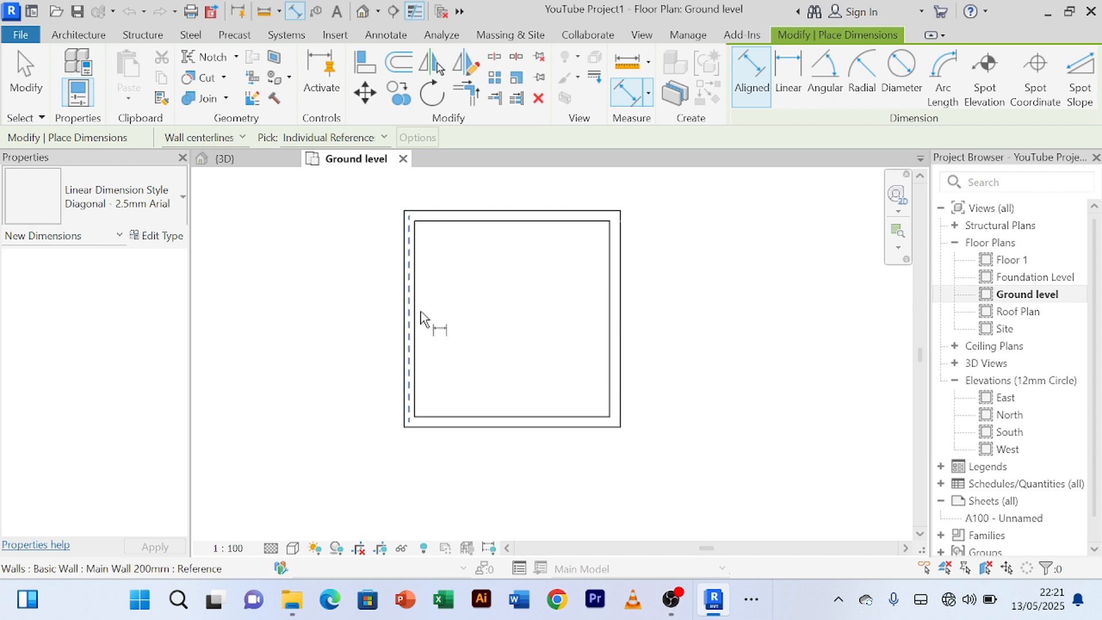
{"action": "scroll", "coordinate": [420, 317], "scroll_direction": "up", "scroll_amount": 1}
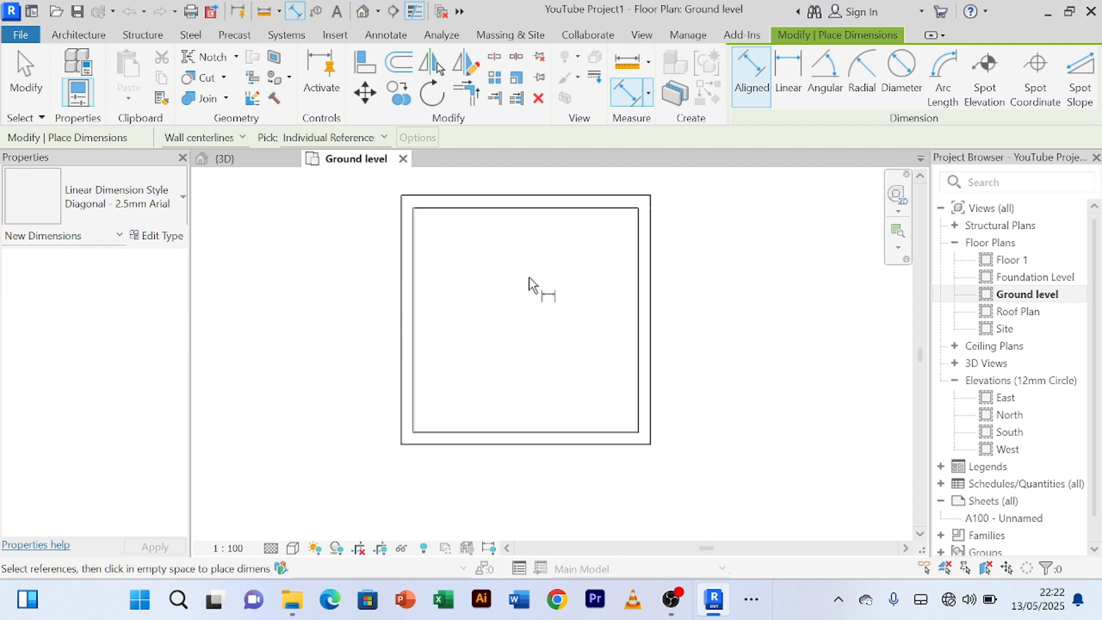
{"action": "left_click", "coordinate": [416, 306]}
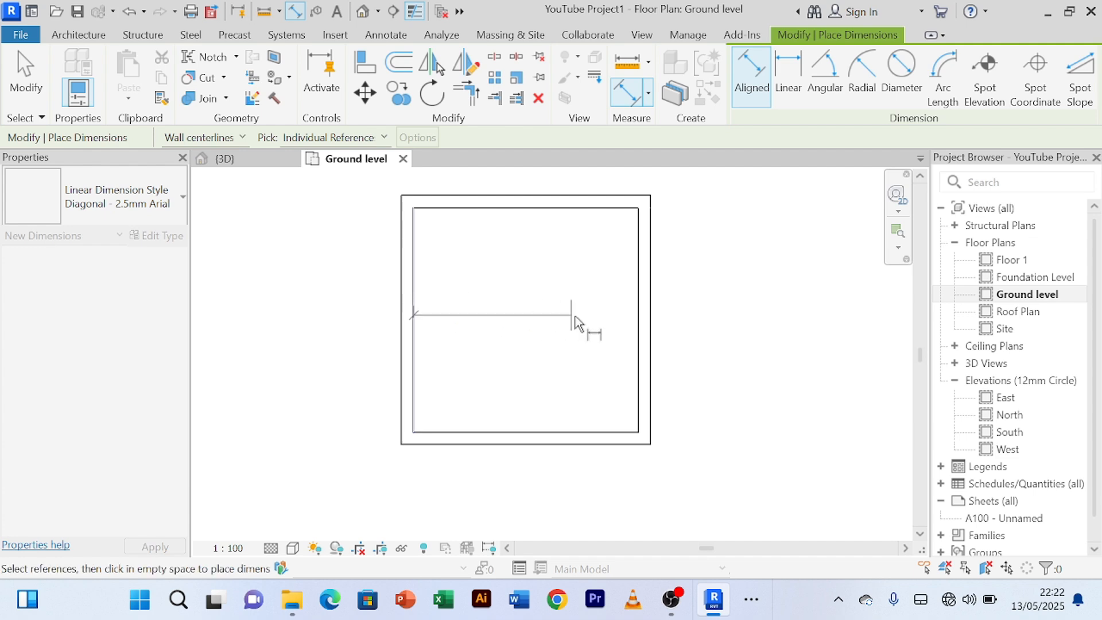
{"action": "left_click", "coordinate": [643, 321]}
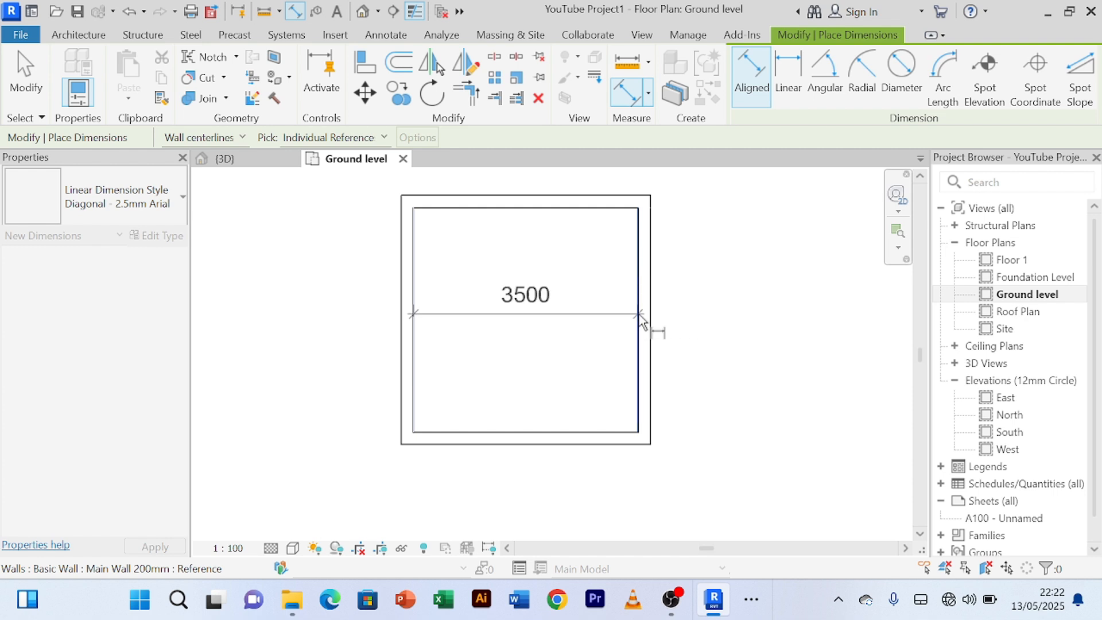
{"action": "left_click", "coordinate": [597, 339]}
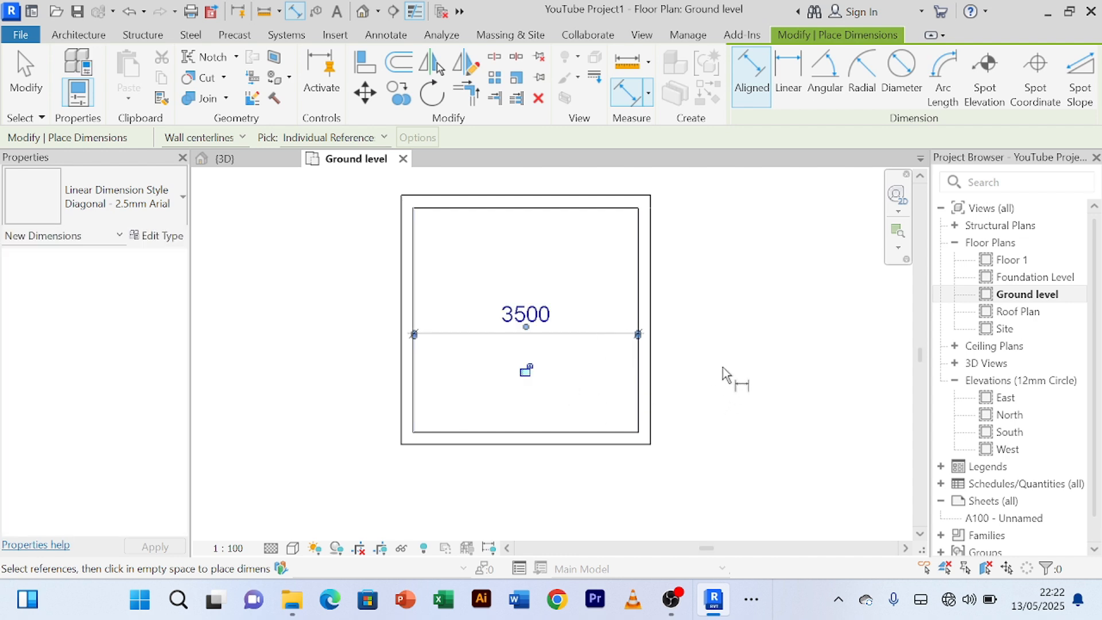
- Add a vertical aligned dimension between the inner faces of the upper and lower walls, and end the dimension command
{"action": "scroll", "coordinate": [718, 364], "scroll_direction": "up", "scroll_amount": 1}
{"action": "scroll", "coordinate": [717, 364], "scroll_direction": "down", "scroll_amount": 1}
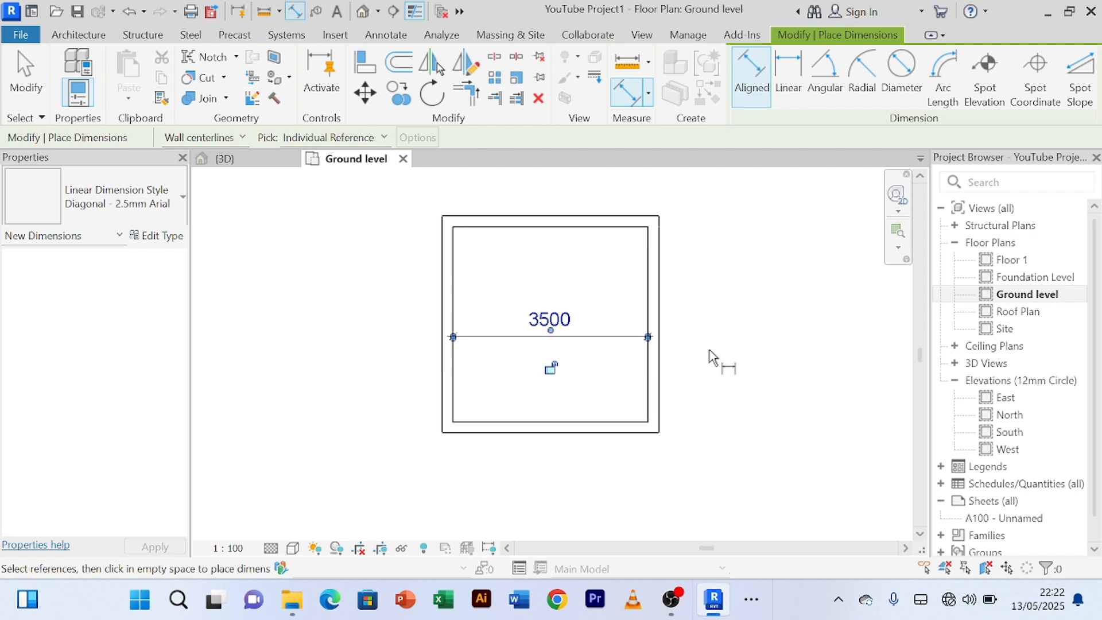
{"action": "left_click", "coordinate": [489, 233]}
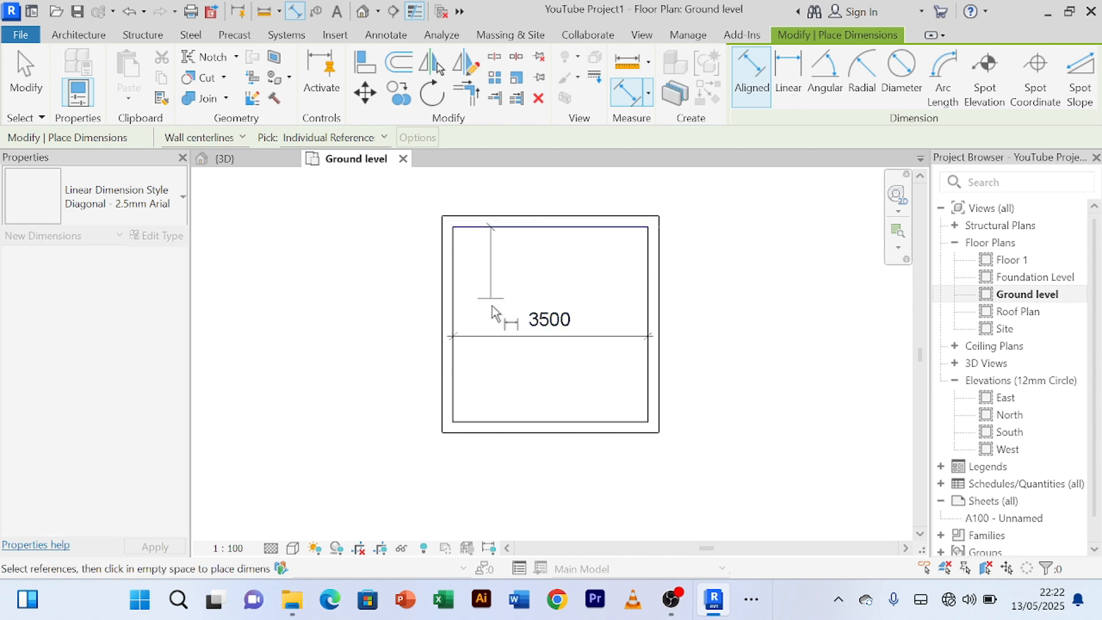
{"action": "left_click", "coordinate": [503, 427]}
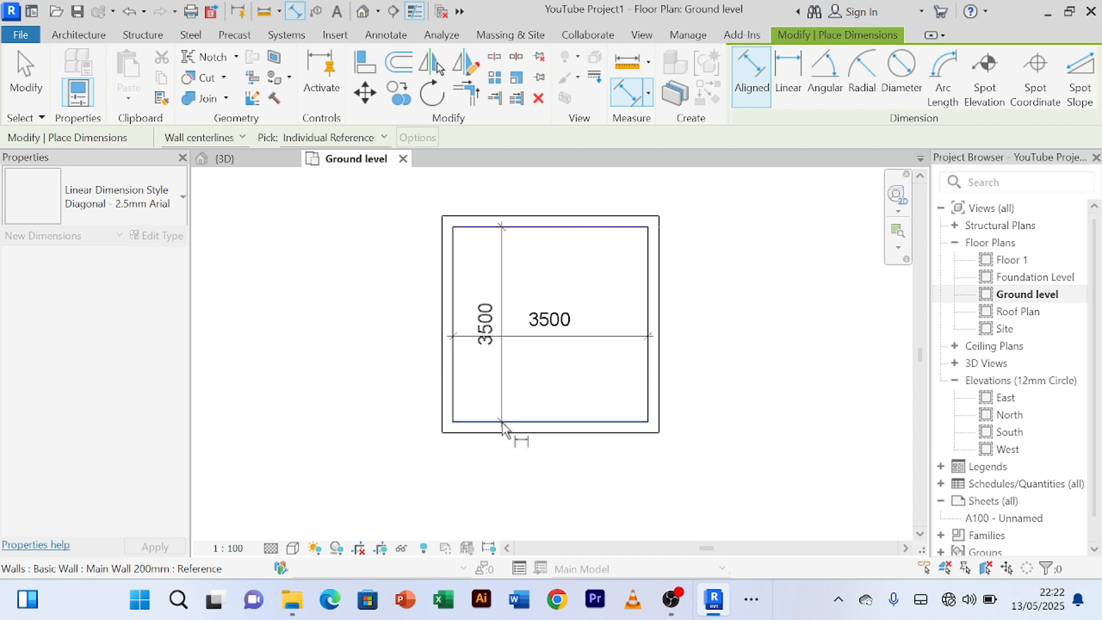
{"action": "left_click", "coordinate": [508, 388]}
{"action": "scroll", "coordinate": [738, 388], "scroll_direction": "up", "scroll_amount": 2}
{"action": "scroll", "coordinate": [732, 376], "scroll_direction": "down", "scroll_amount": 3}
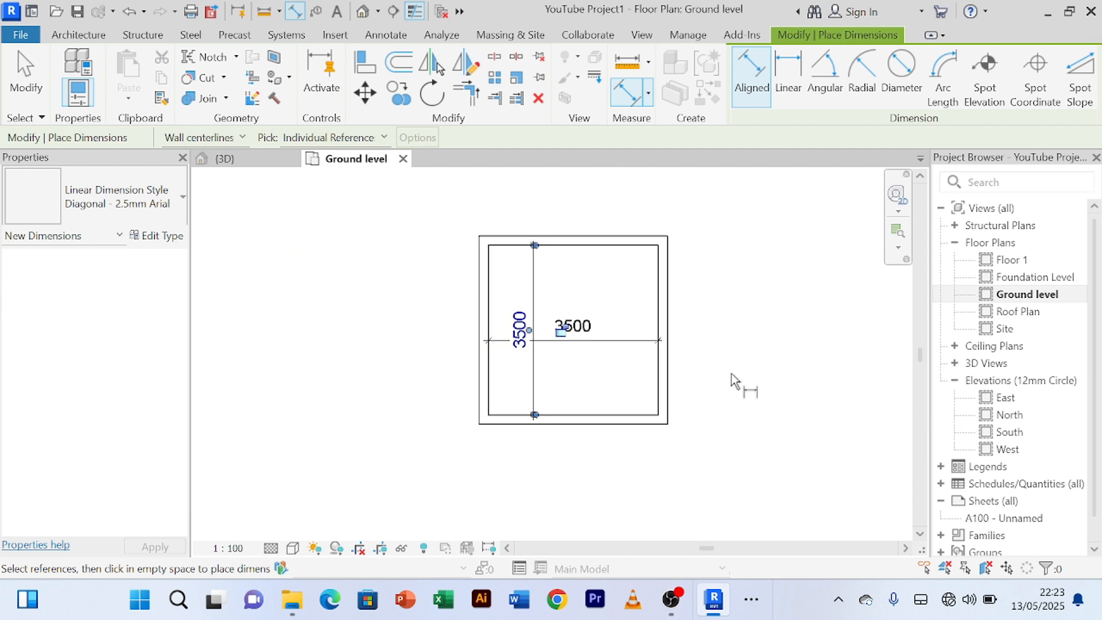
{"action": "right_click", "coordinate": [724, 327]}
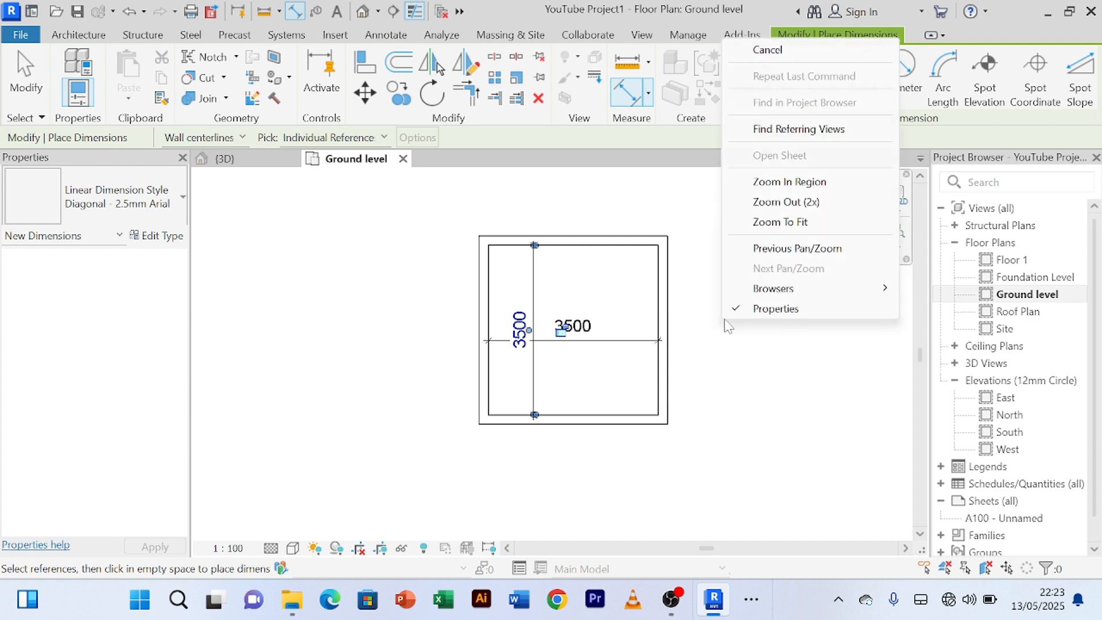
{"action": "left_click", "coordinate": [791, 63]}
{"action": "right_click", "coordinate": [733, 453]}
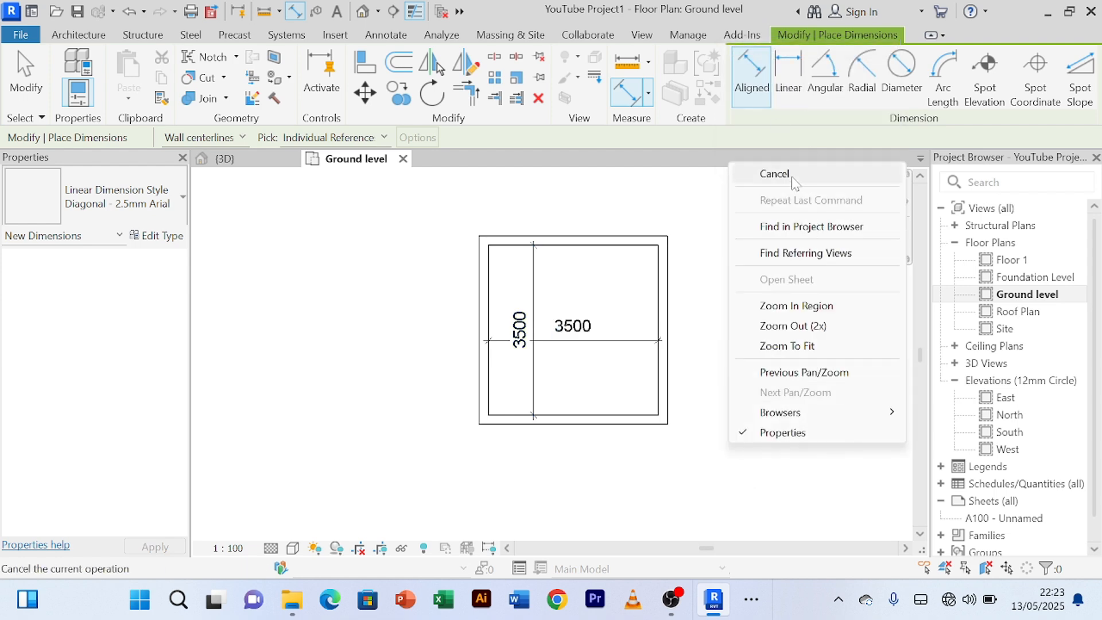
{"action": "left_click", "coordinate": [774, 174]}
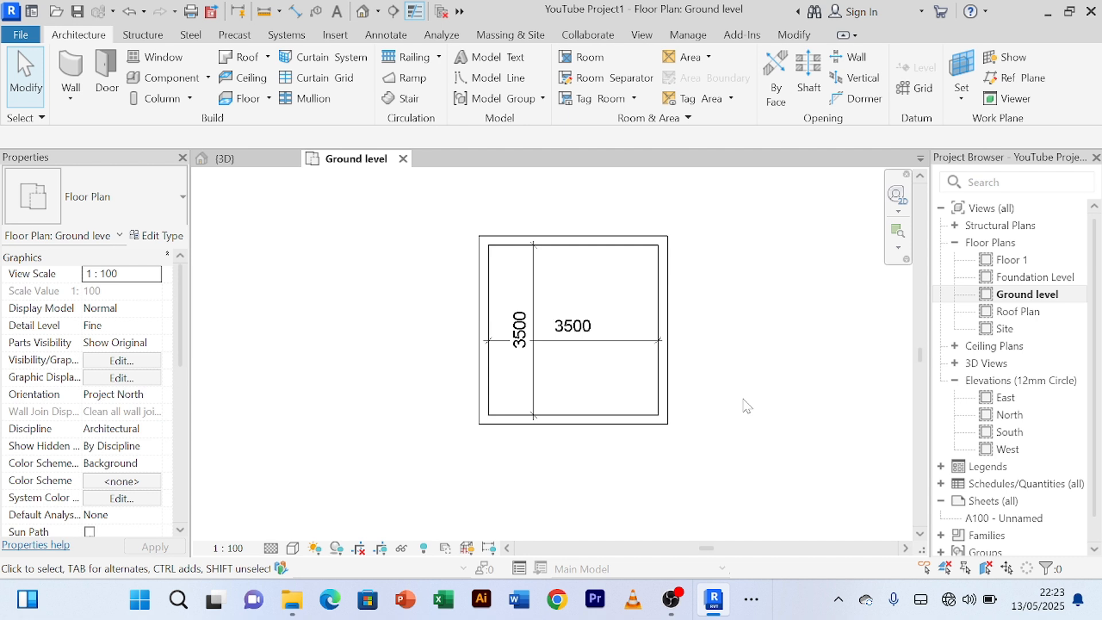
{"action": "scroll", "coordinate": [708, 346], "scroll_direction": "down", "scroll_amount": 2}
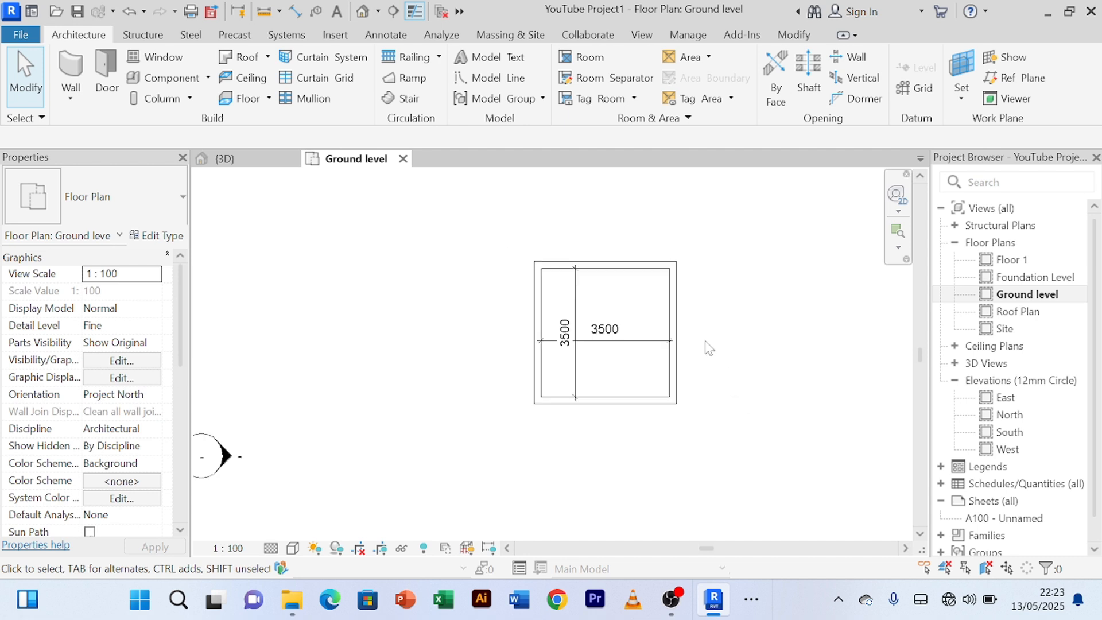
{"action": "middle_click_drag", "start_coordinate": [708, 346], "coordinate": [656, 334]}
{"action": "scroll", "coordinate": [639, 401], "scroll_direction": "down", "scroll_amount": 1}
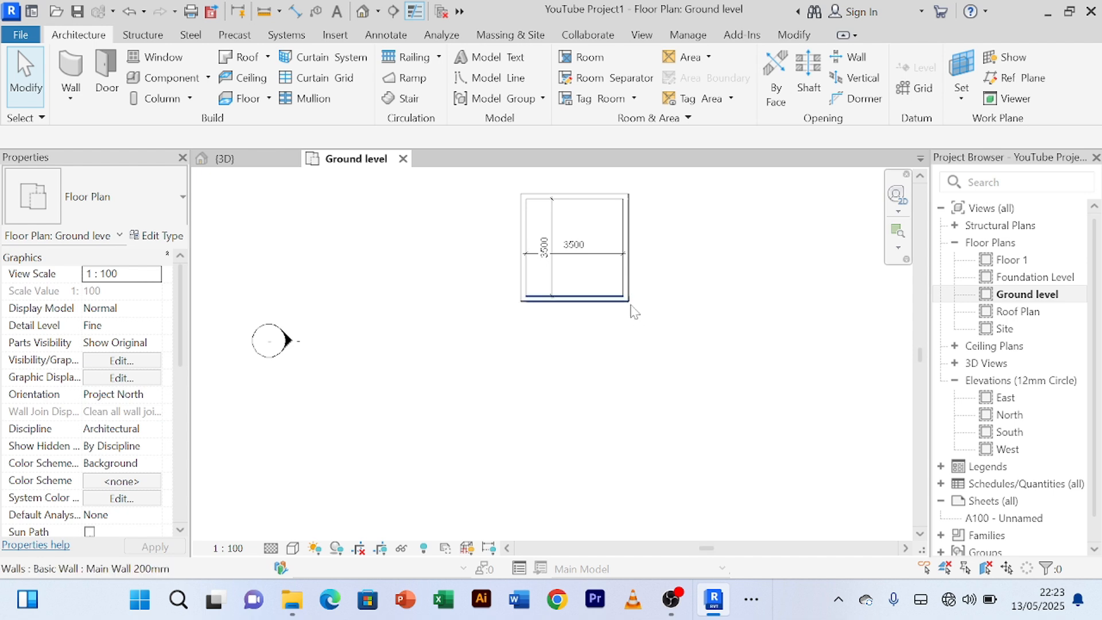
- Offset a copy of the room's lower wall 1800 mm downward outside the room, and end the Offset command
{"action": "scroll", "coordinate": [602, 310], "scroll_direction": "up", "scroll_amount": 1}
{"action": "middle_click_drag", "start_coordinate": [689, 319], "coordinate": [697, 385]}
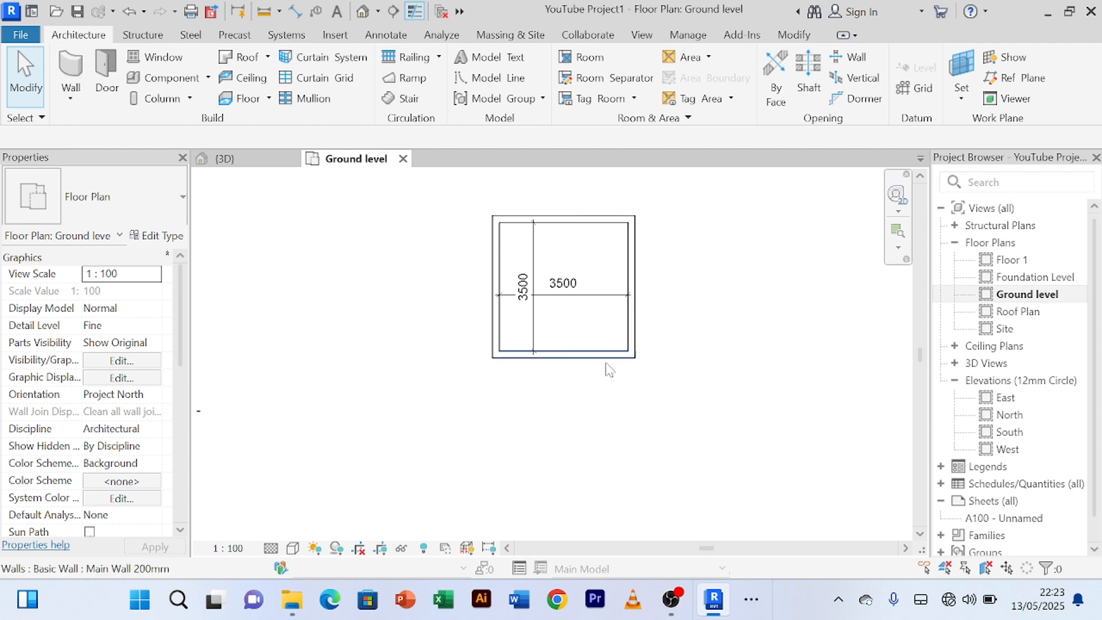
{"action": "left_click", "coordinate": [589, 354]}
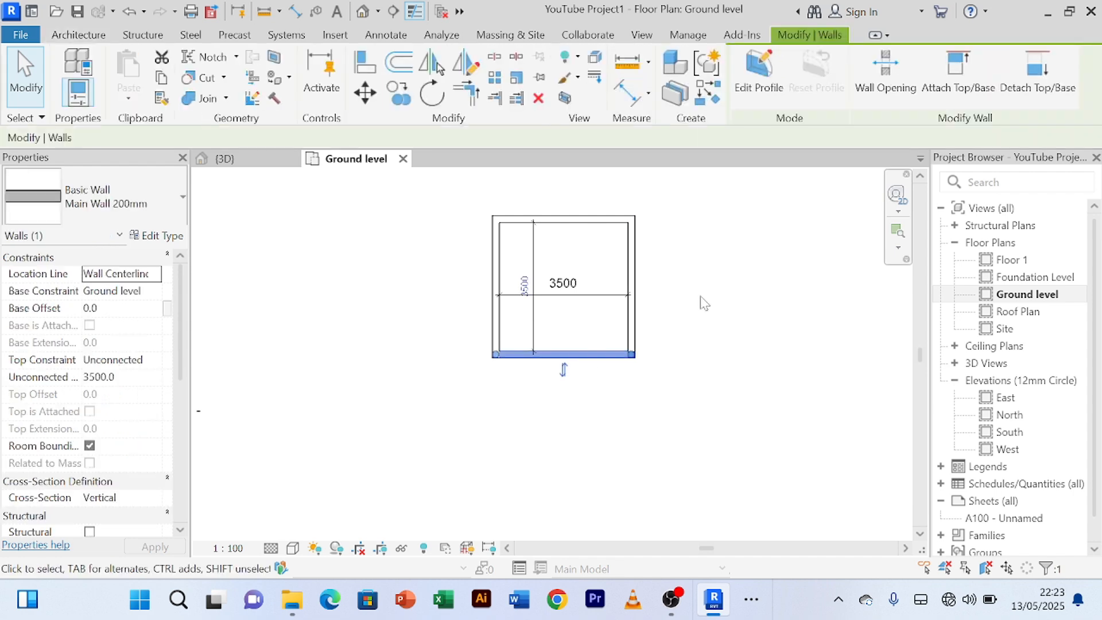
{"action": "left_click", "coordinate": [399, 62]}
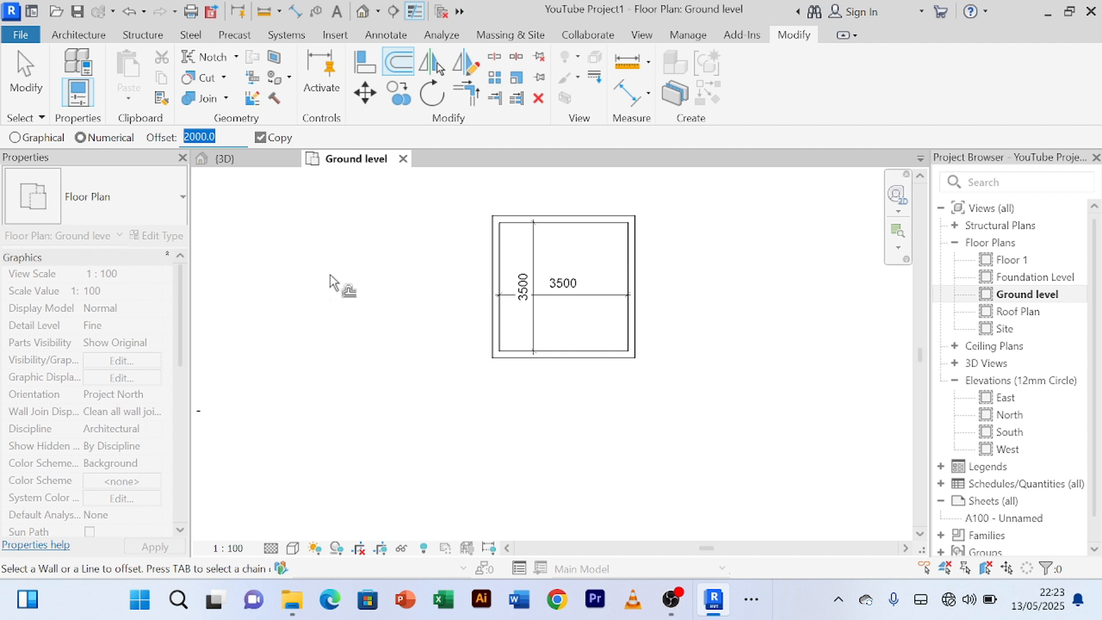
{"action": "type", "text": "1"}
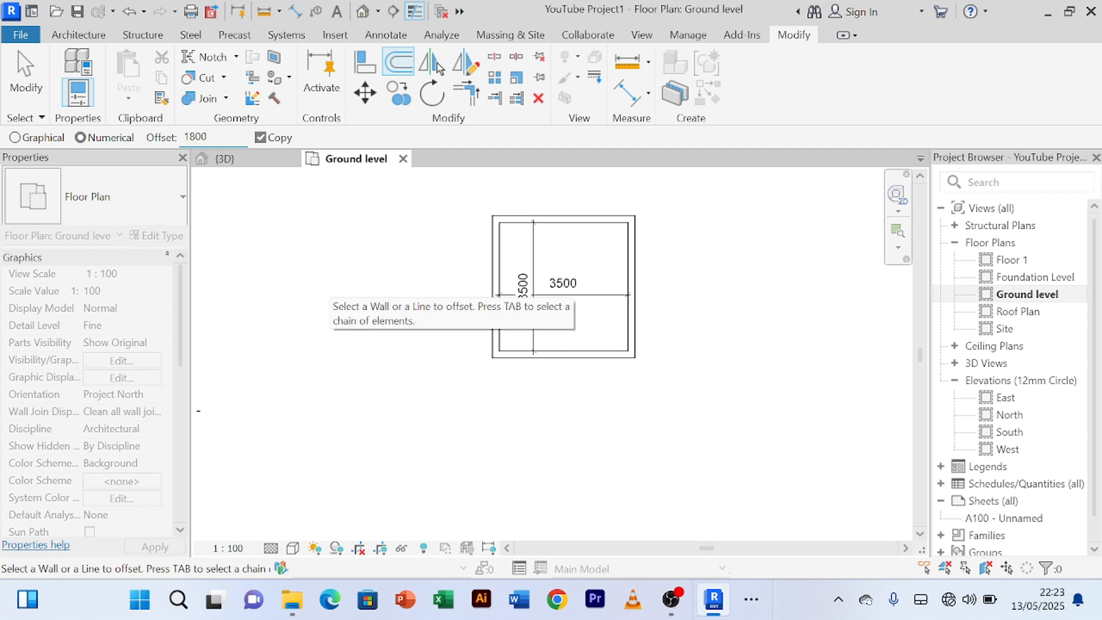
{"action": "type", "text": "800"}
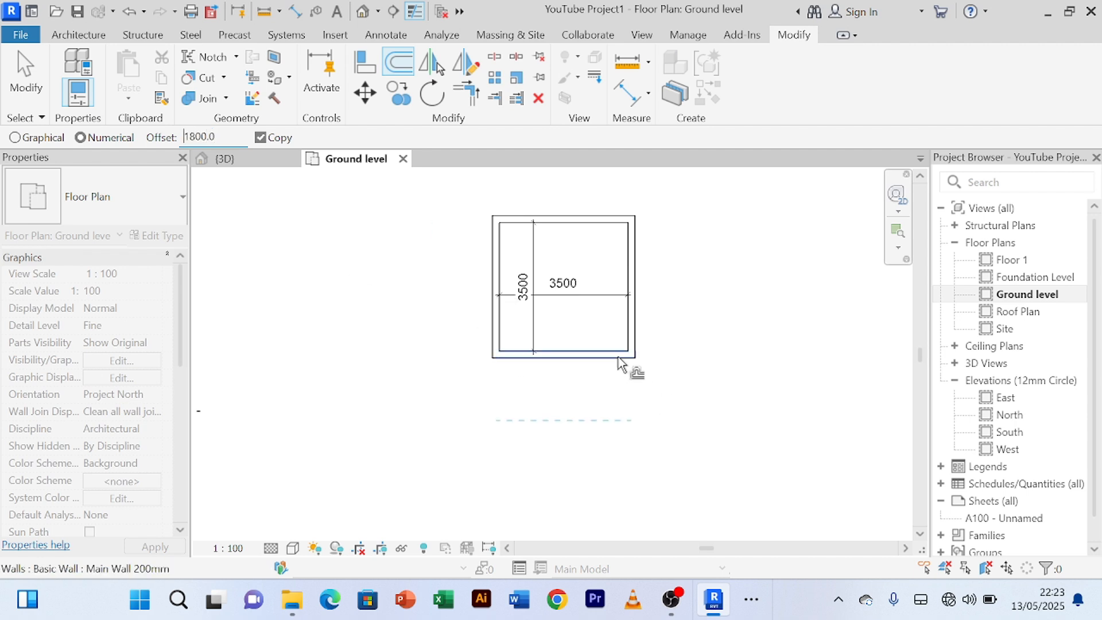
{"action": "left_click", "coordinate": [580, 367]}
{"action": "scroll", "coordinate": [759, 347], "scroll_direction": "down", "scroll_amount": 2}
{"action": "middle_click_drag", "start_coordinate": [772, 339], "coordinate": [707, 274]}
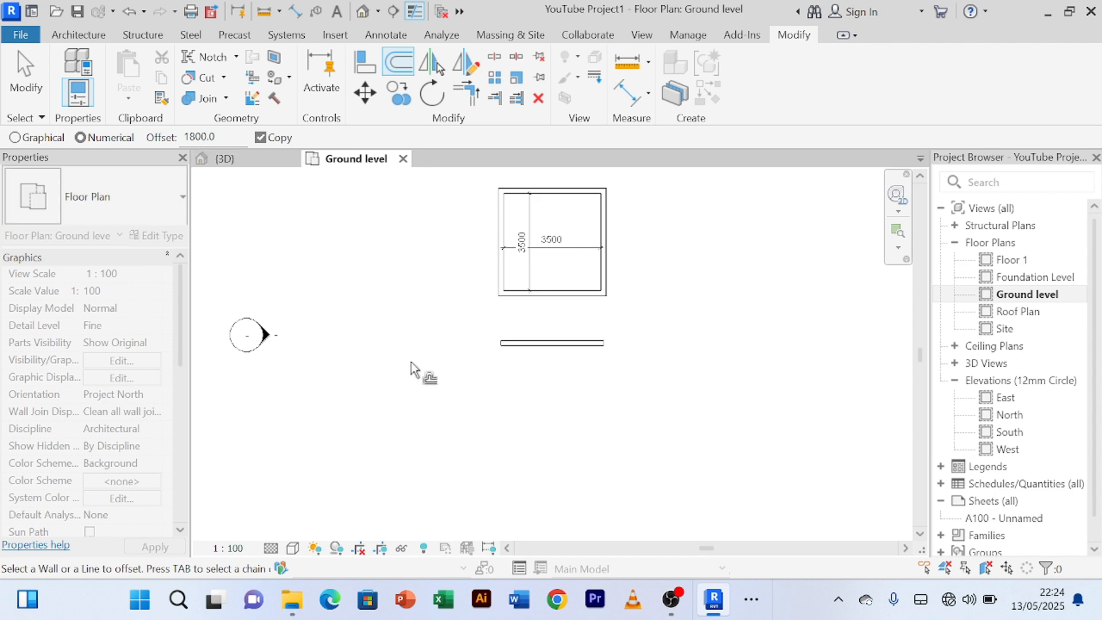
{"action": "right_click", "coordinate": [406, 342]}
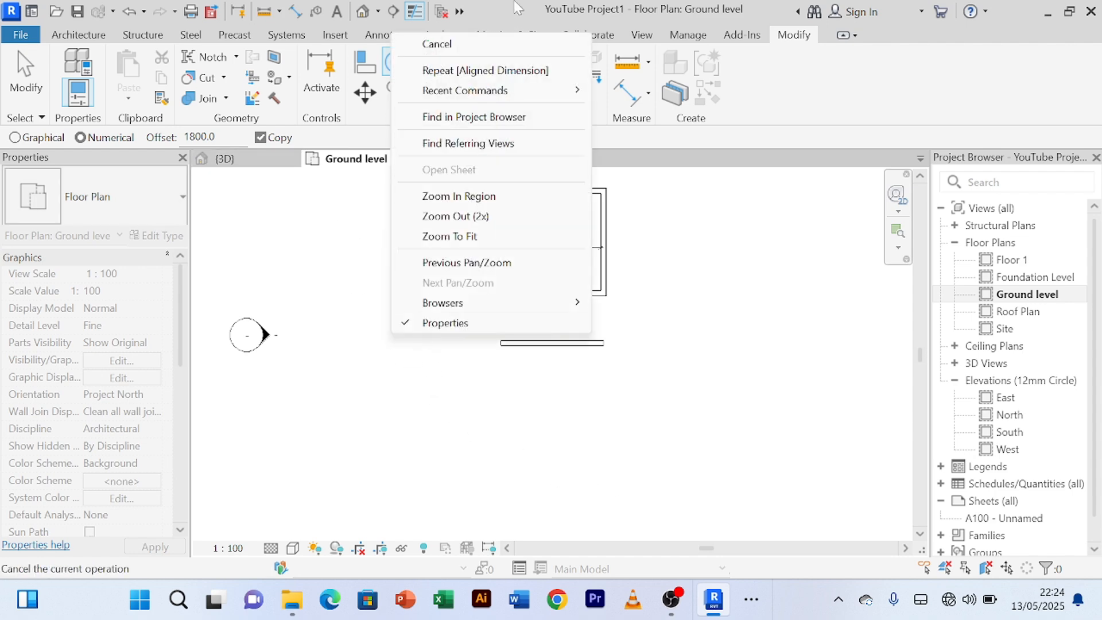
{"action": "left_click", "coordinate": [508, 49]}
{"action": "right_click", "coordinate": [385, 374]}
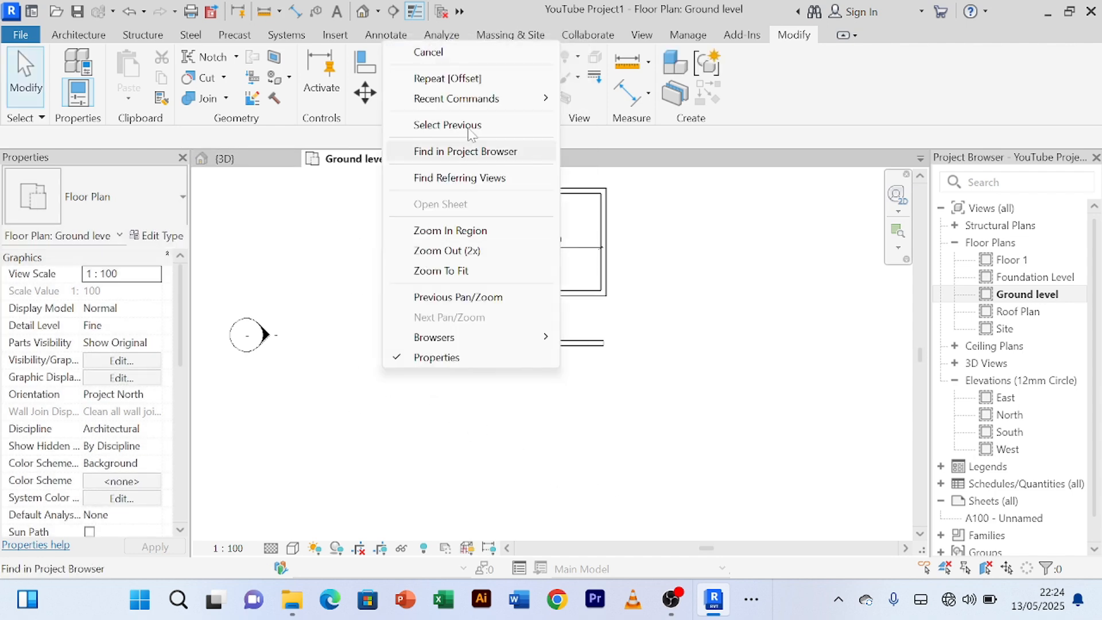
{"action": "left_click", "coordinate": [467, 53]}
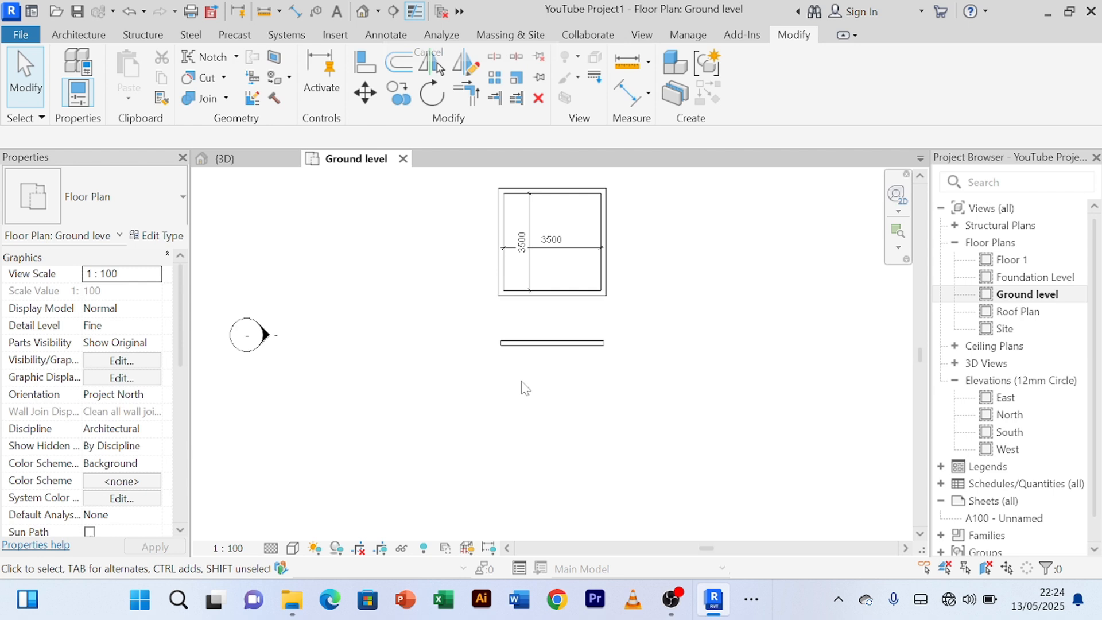
- Set the clear distance between the copied wall and the room's lower wall to 1800 mm with its temporary dimension
{"action": "left_click", "coordinate": [552, 345]}
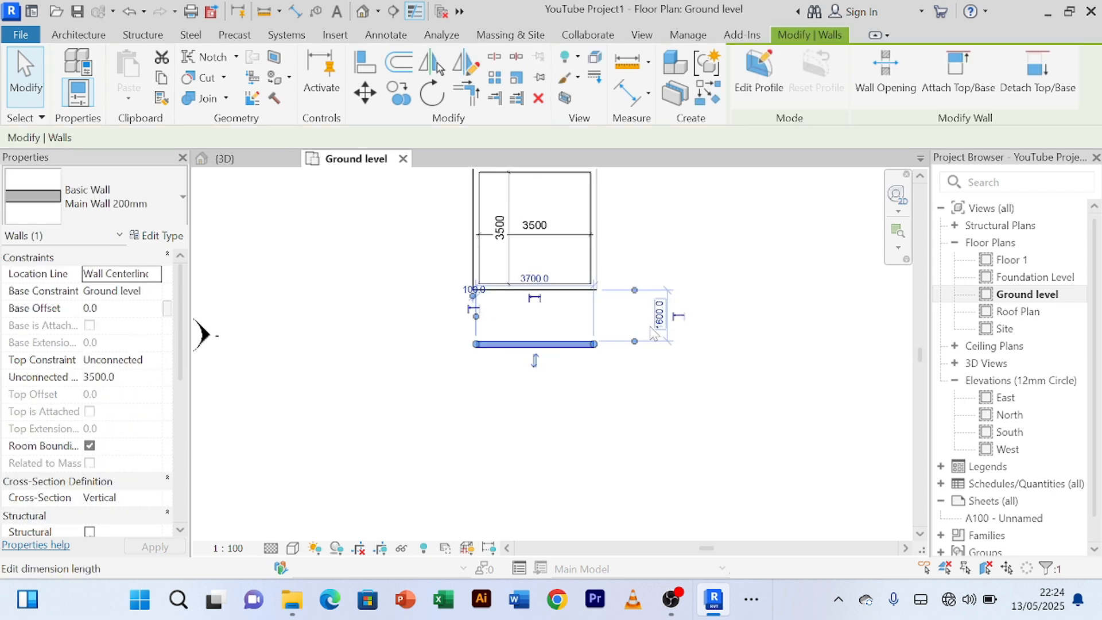
{"action": "scroll", "coordinate": [660, 332], "scroll_direction": "up", "scroll_amount": 4}
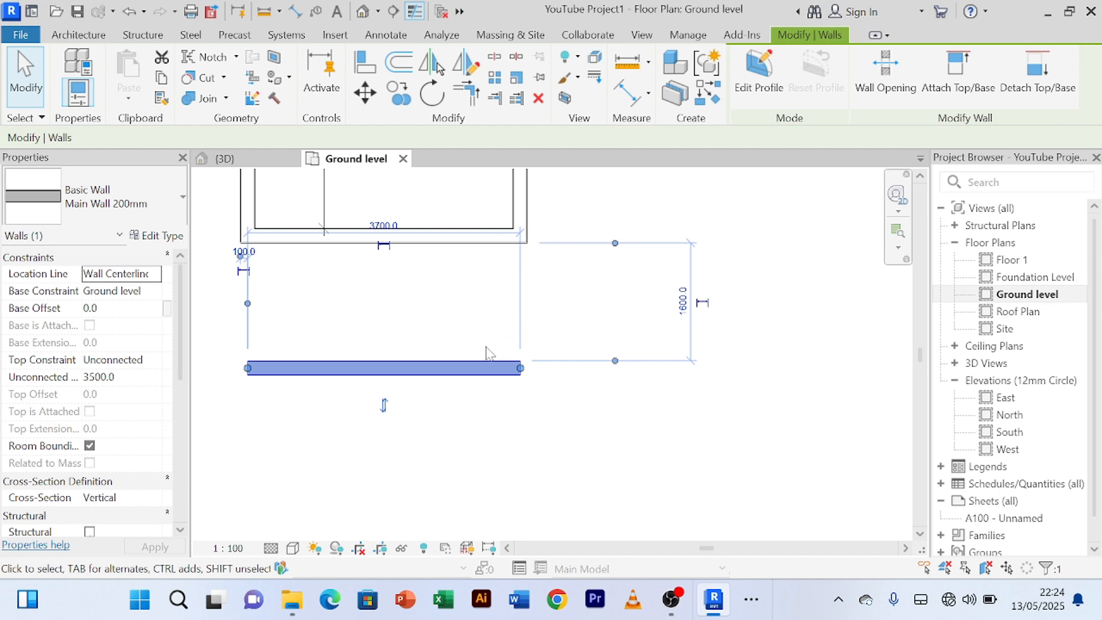
{"action": "left_click", "coordinate": [686, 316]}
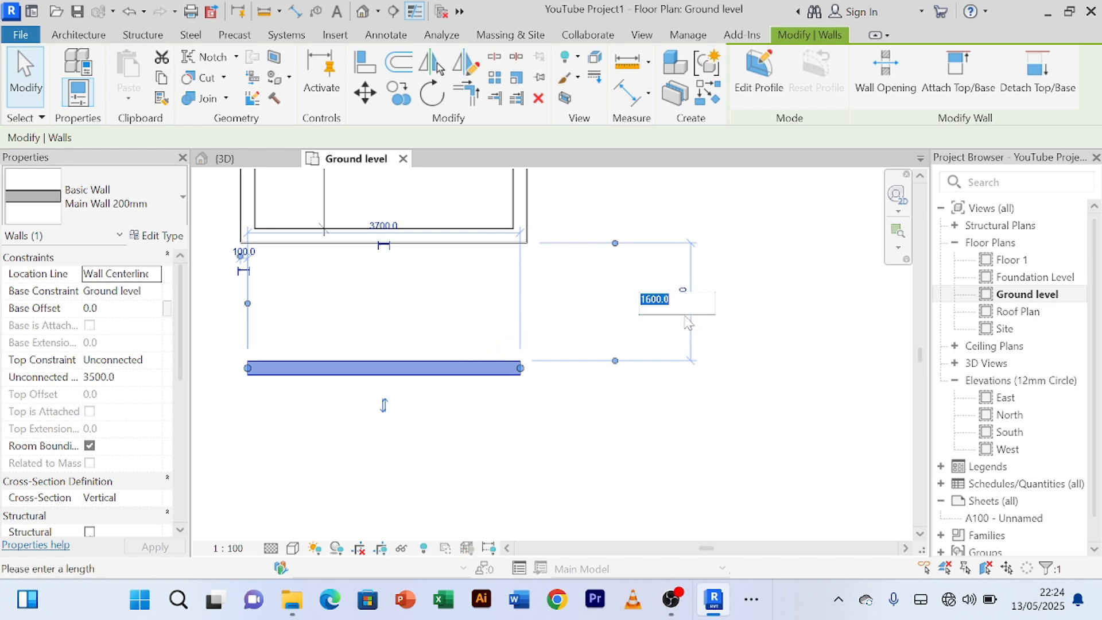
{"action": "type", "text": "1"}
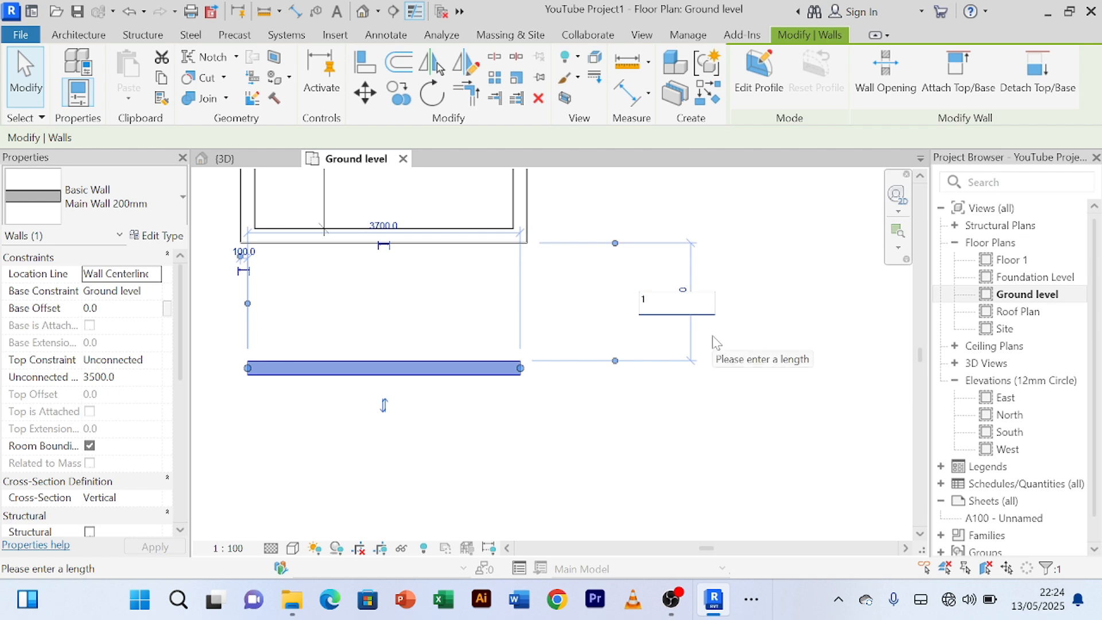
{"action": "type", "text": "000"}
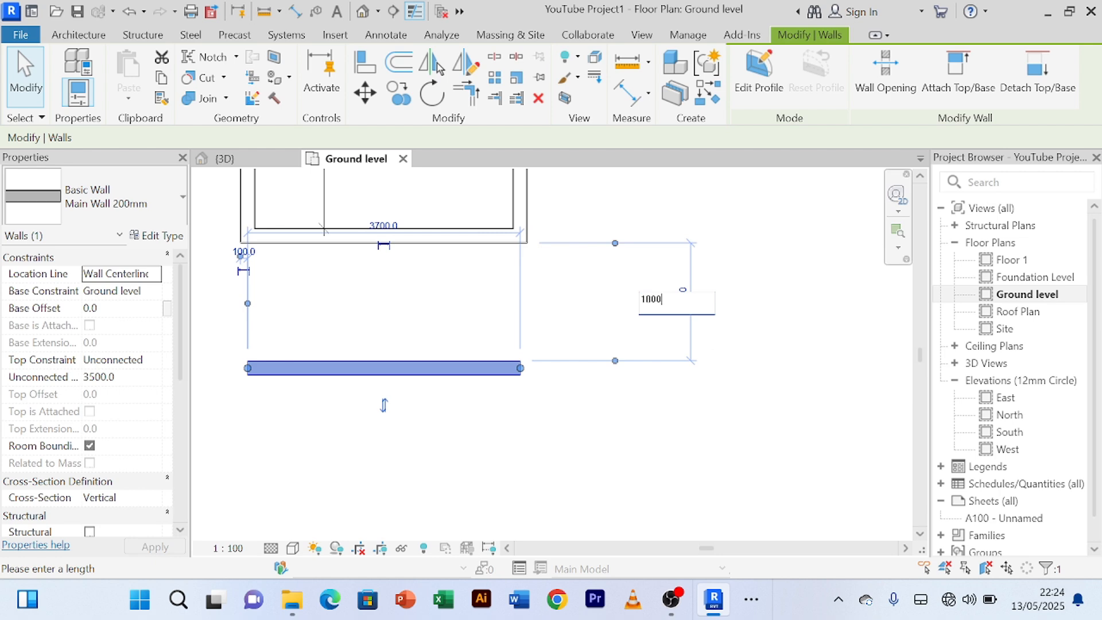
{"action": "key", "text": "Return"}
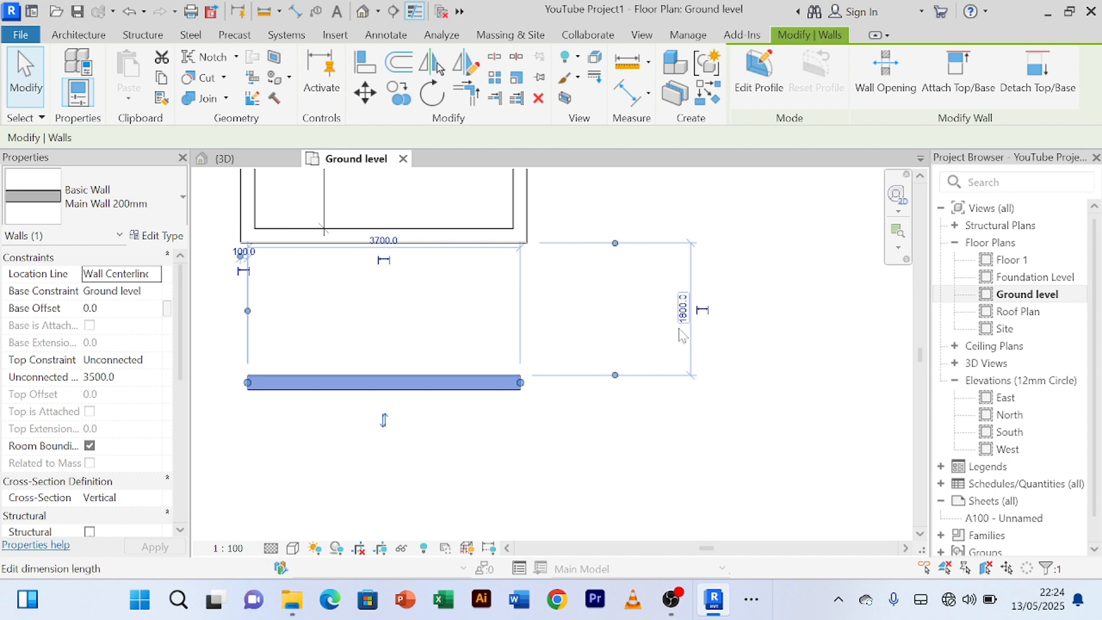
{"action": "left_click", "coordinate": [577, 448]}
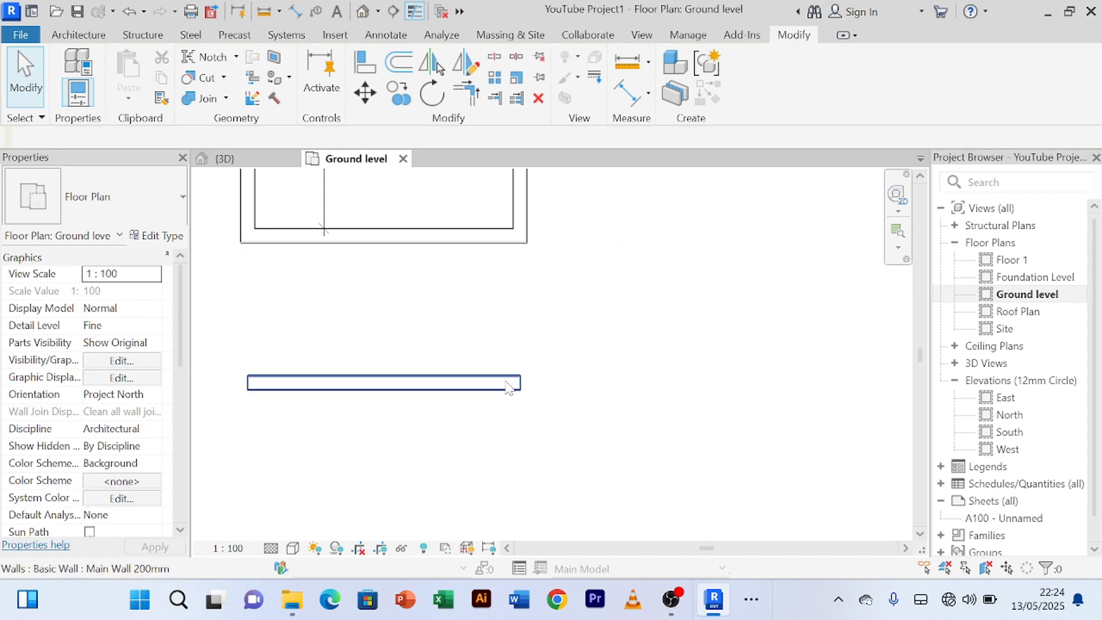
- Select the copied wall and the room's lower wall in turn to check the temporary dimension between them
{"action": "left_click", "coordinate": [509, 382]}
{"action": "scroll", "coordinate": [638, 407], "scroll_direction": "down", "scroll_amount": 1}
{"action": "middle_click_drag", "start_coordinate": [628, 400], "coordinate": [674, 389]}
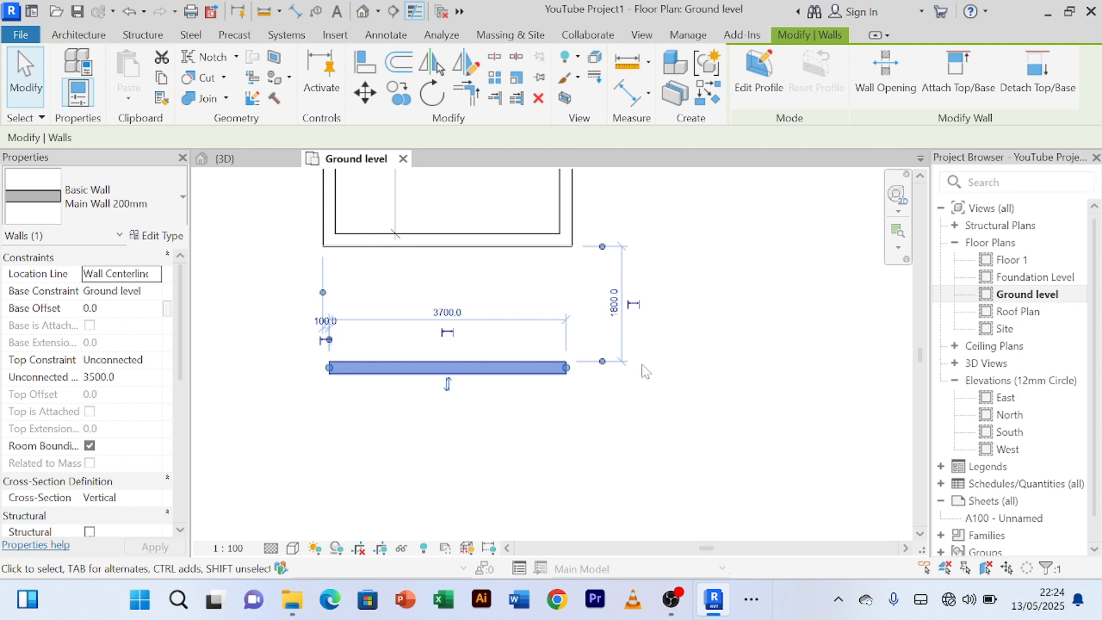
{"action": "left_click", "coordinate": [486, 247]}
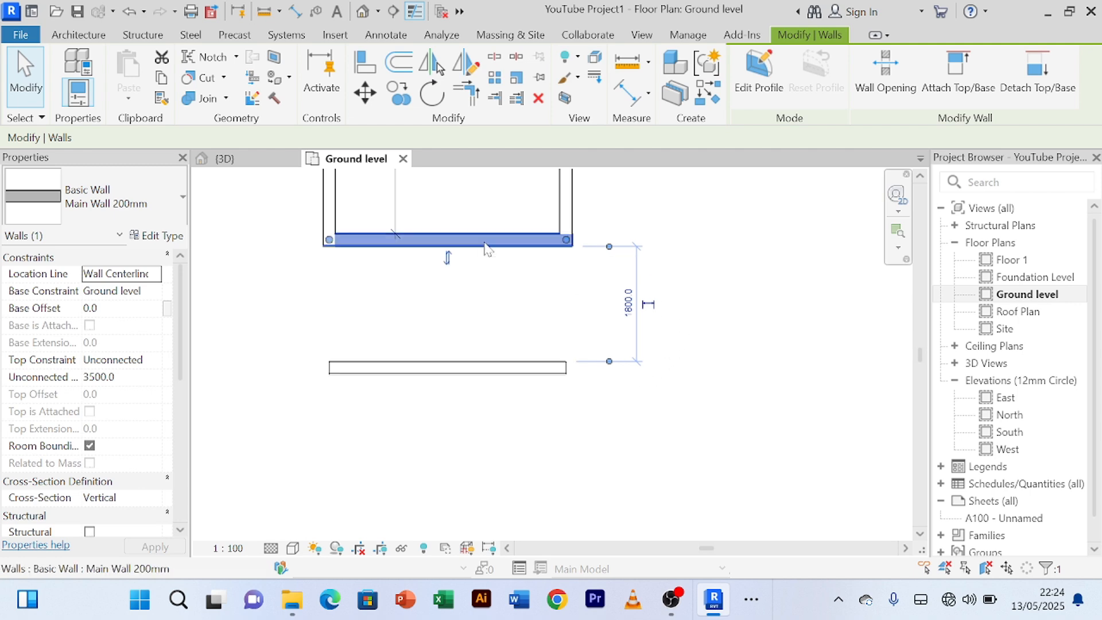
{"action": "left_click", "coordinate": [630, 324]}
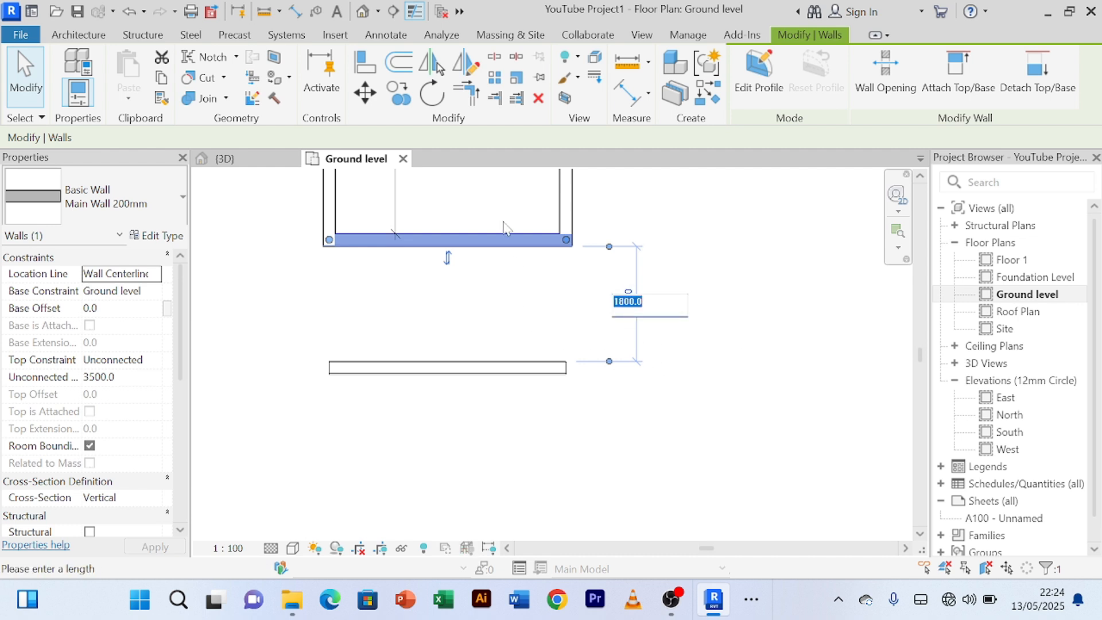
{"action": "scroll", "coordinate": [515, 277], "scroll_direction": "down", "scroll_amount": 2}
{"action": "middle_click_drag", "start_coordinate": [516, 284], "coordinate": [519, 361]}
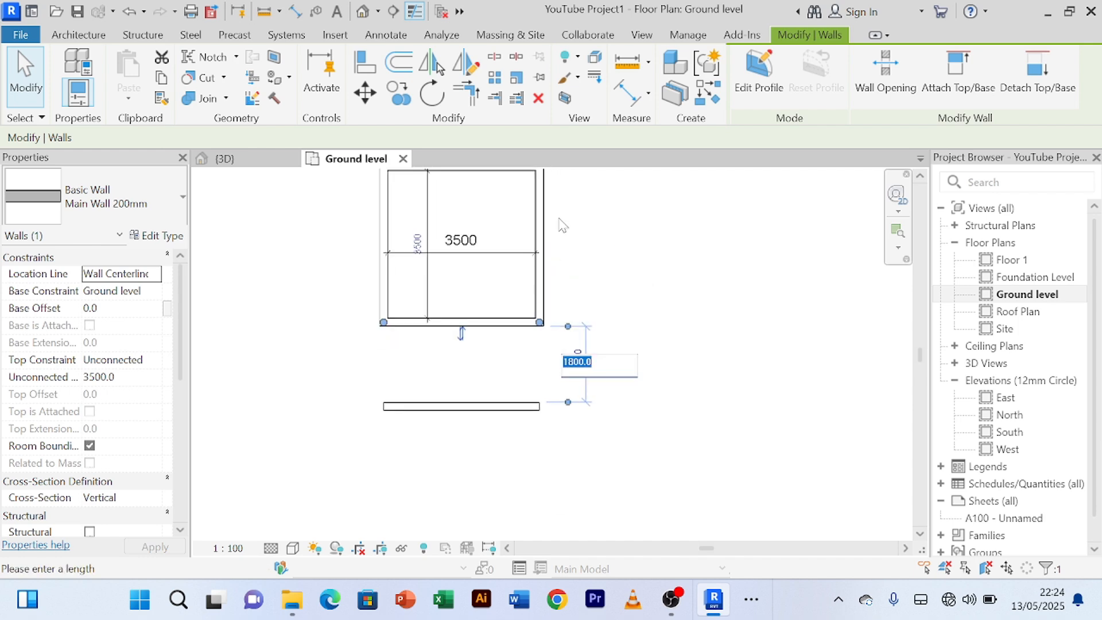
{"action": "middle_click_drag", "start_coordinate": [523, 228], "coordinate": [538, 271]}
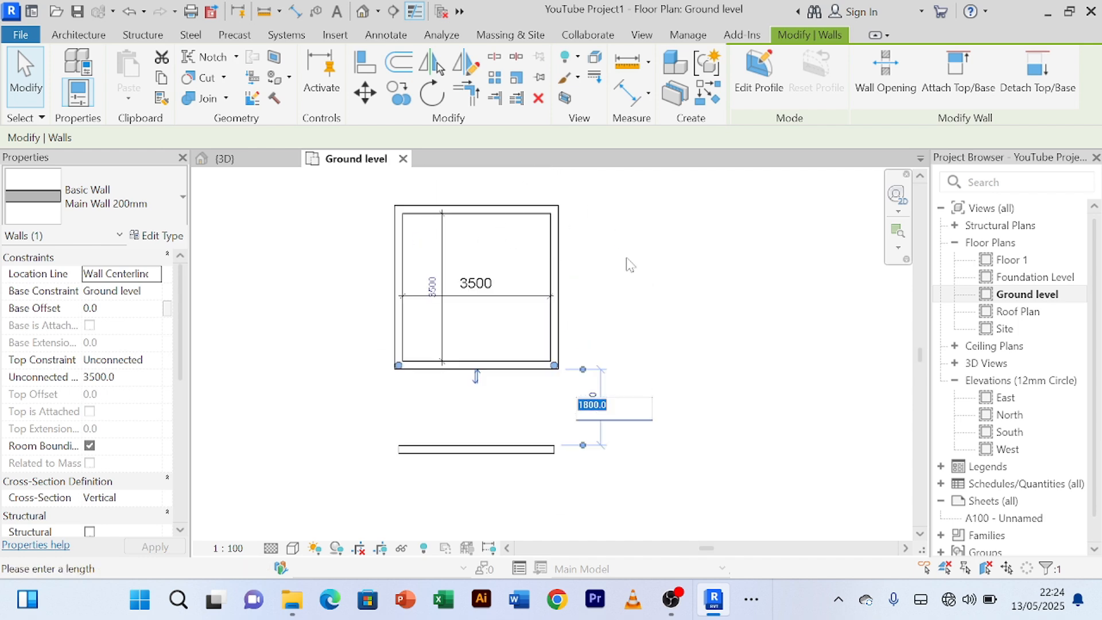
{"action": "middle_click_drag", "start_coordinate": [624, 296], "coordinate": [632, 228]}
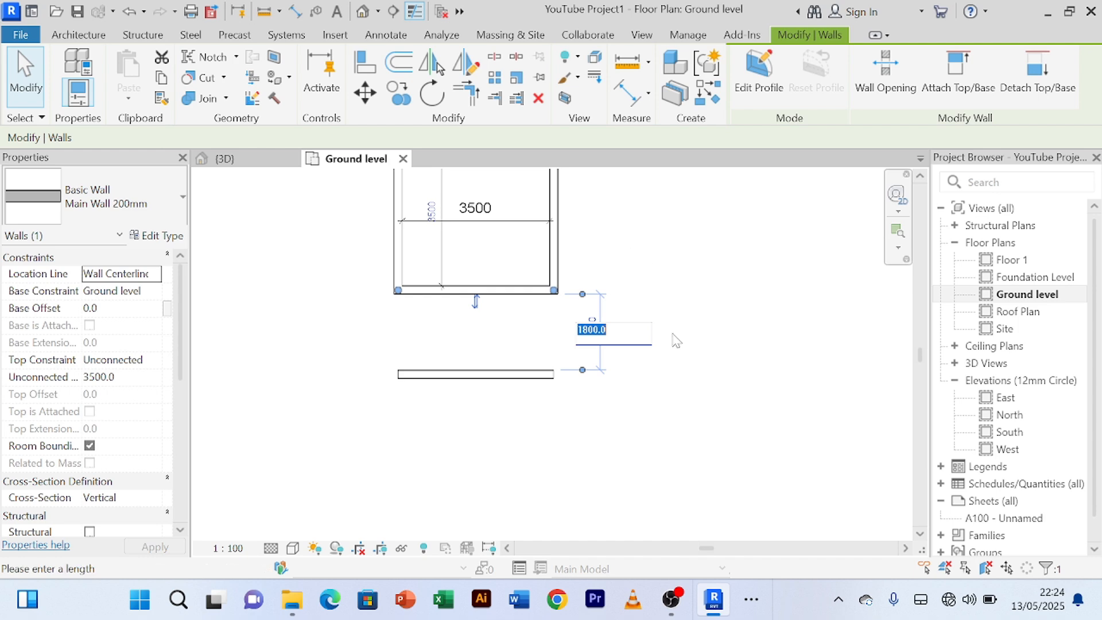
{"action": "key", "text": "Return"}
{"action": "left_click", "coordinate": [639, 394]}
- Reselect the copied wall below the room to review its temporary dimensions, and clear the selection
{"action": "scroll", "coordinate": [639, 394], "scroll_direction": "up", "scroll_amount": 2}
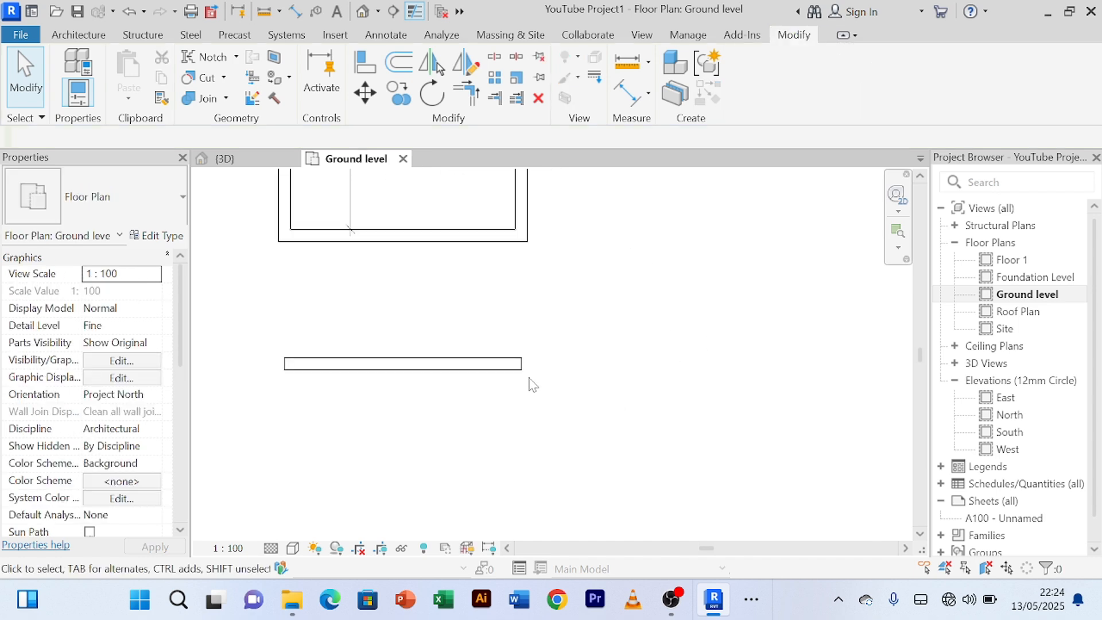
{"action": "scroll", "coordinate": [608, 357], "scroll_direction": "down", "scroll_amount": 1}
{"action": "left_click", "coordinate": [541, 369]}
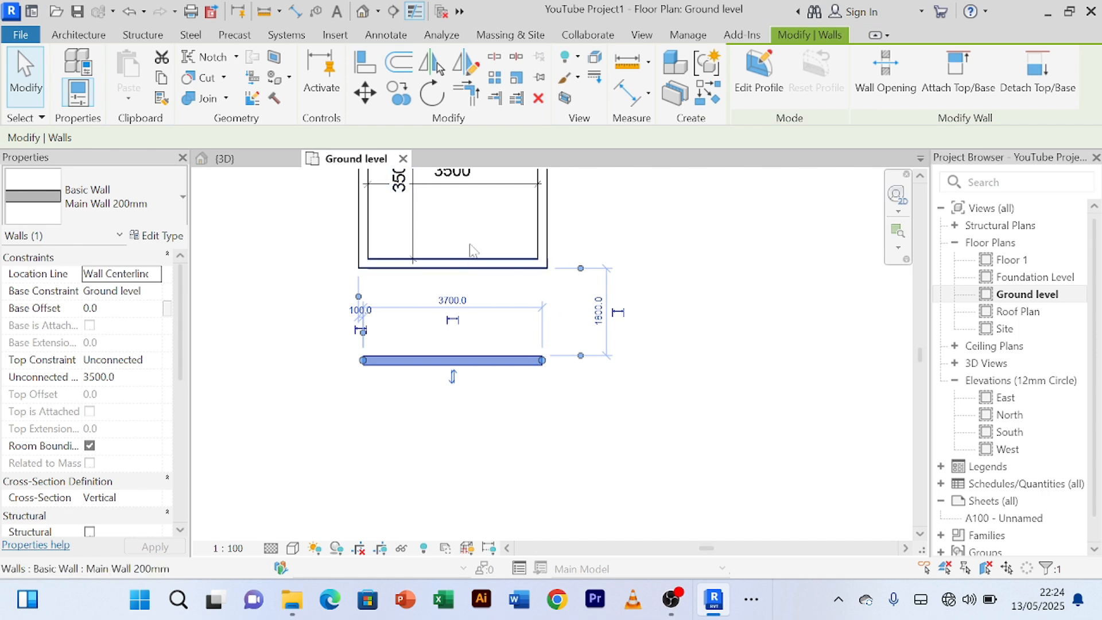
{"action": "middle_click_drag", "start_coordinate": [485, 237], "coordinate": [498, 309]}
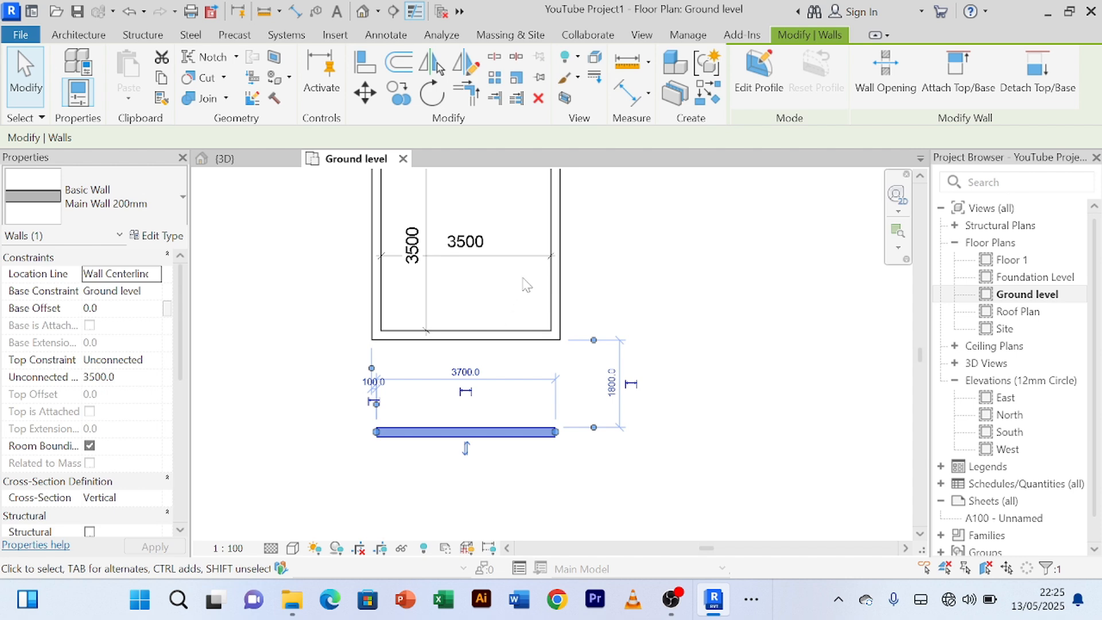
{"action": "left_click", "coordinate": [696, 460]}
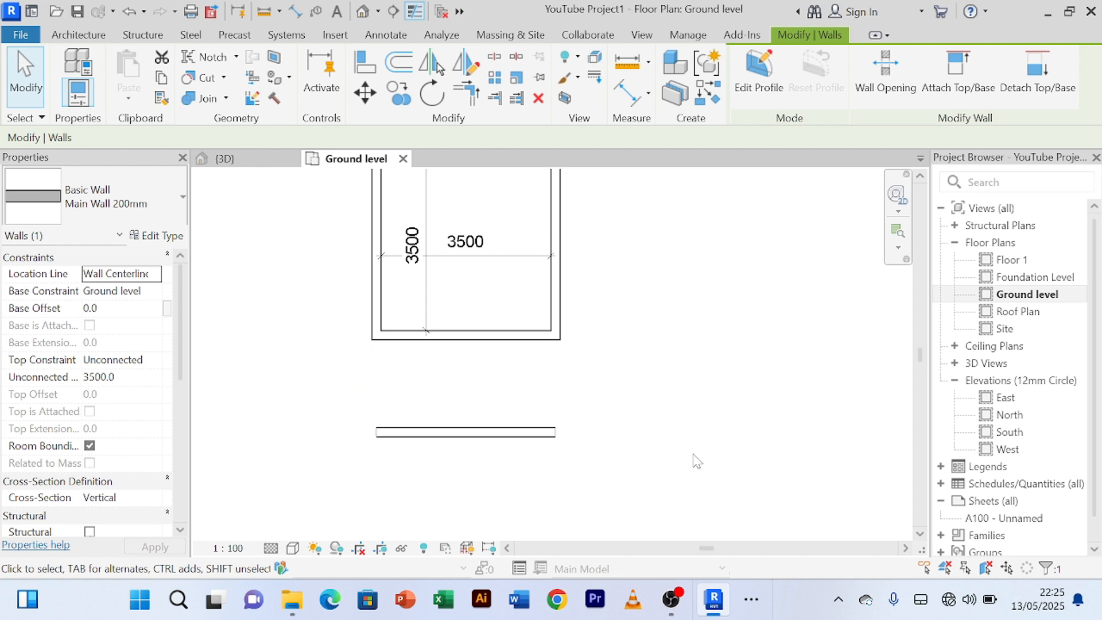
{"action": "middle_click_drag", "start_coordinate": [625, 436], "coordinate": [711, 362]}
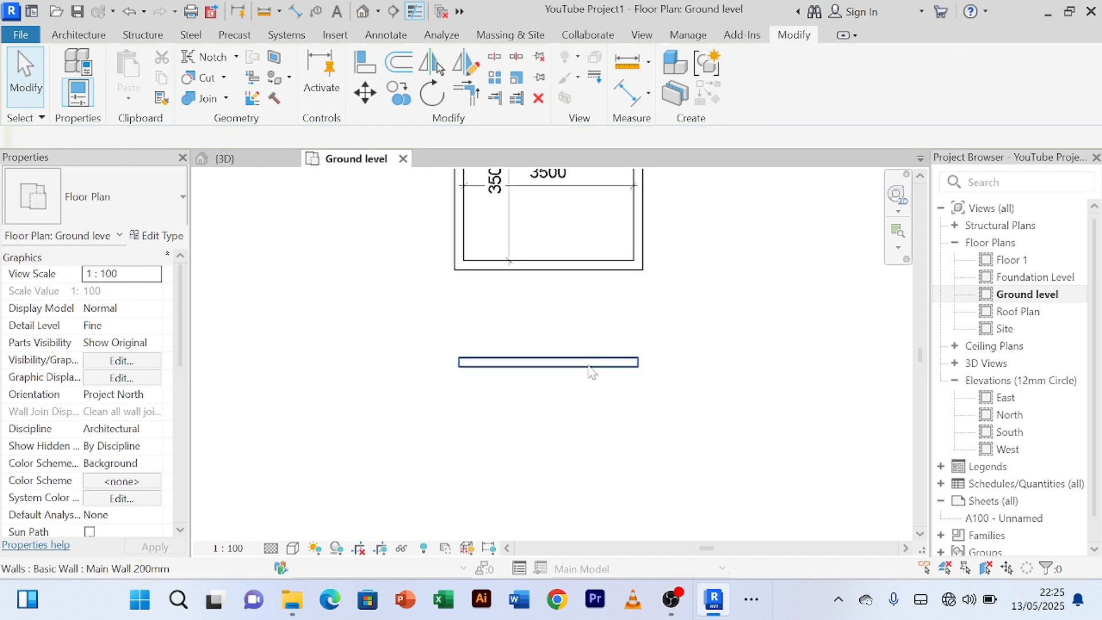
{"action": "left_click", "coordinate": [590, 367]}
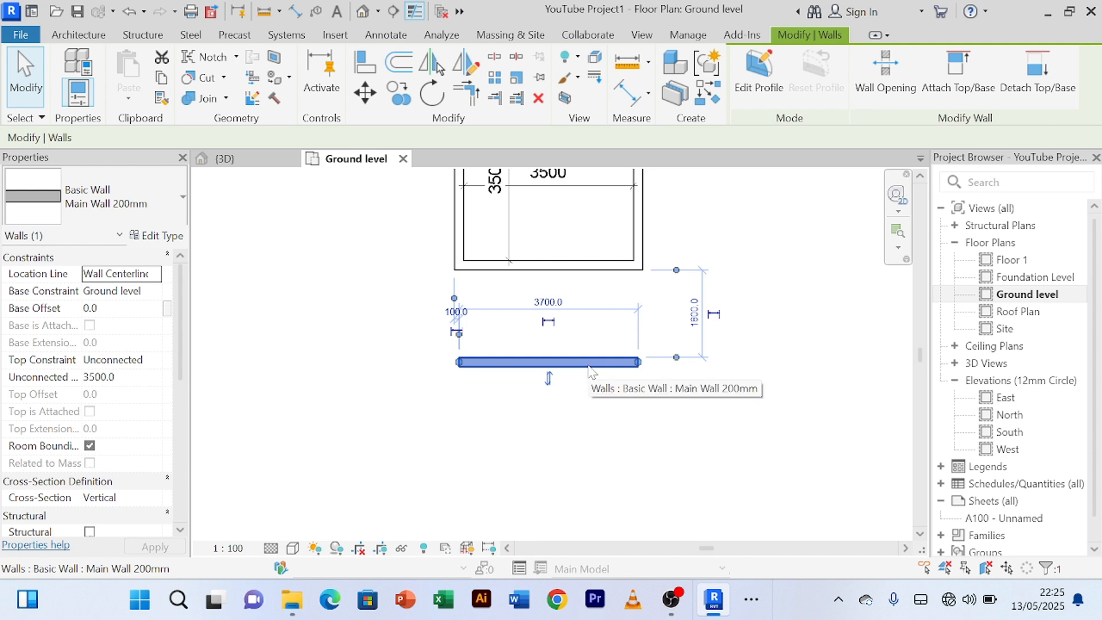
{"action": "left_click", "coordinate": [781, 280]}
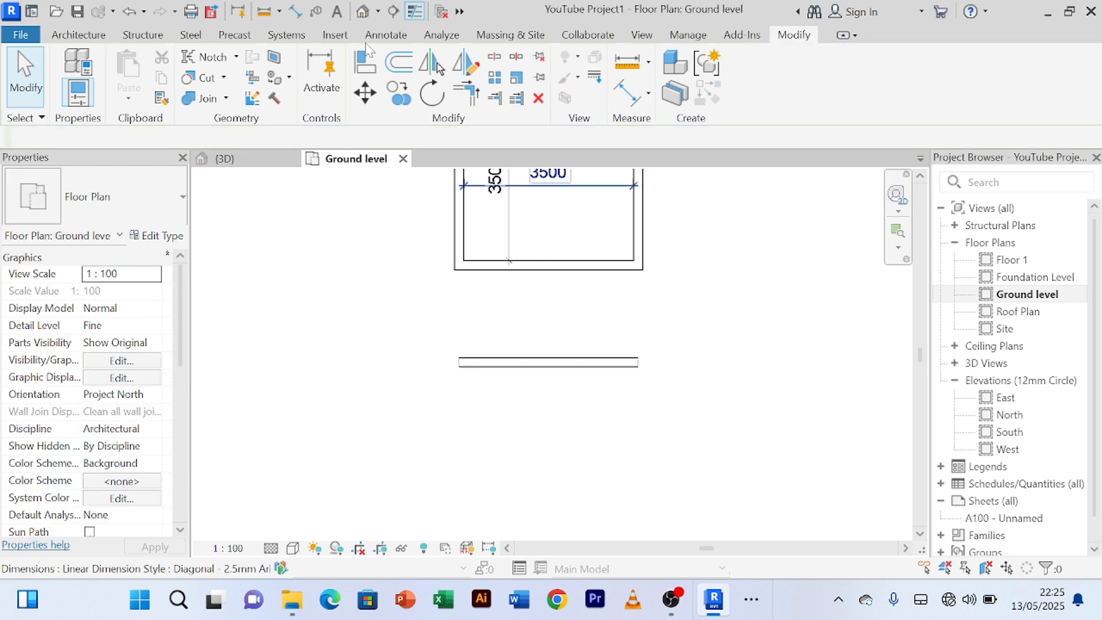
- Offset a copy of the detached wall 3500 mm further downward, end the command, and check the new wall's spacing
{"action": "left_click", "coordinate": [399, 61]}
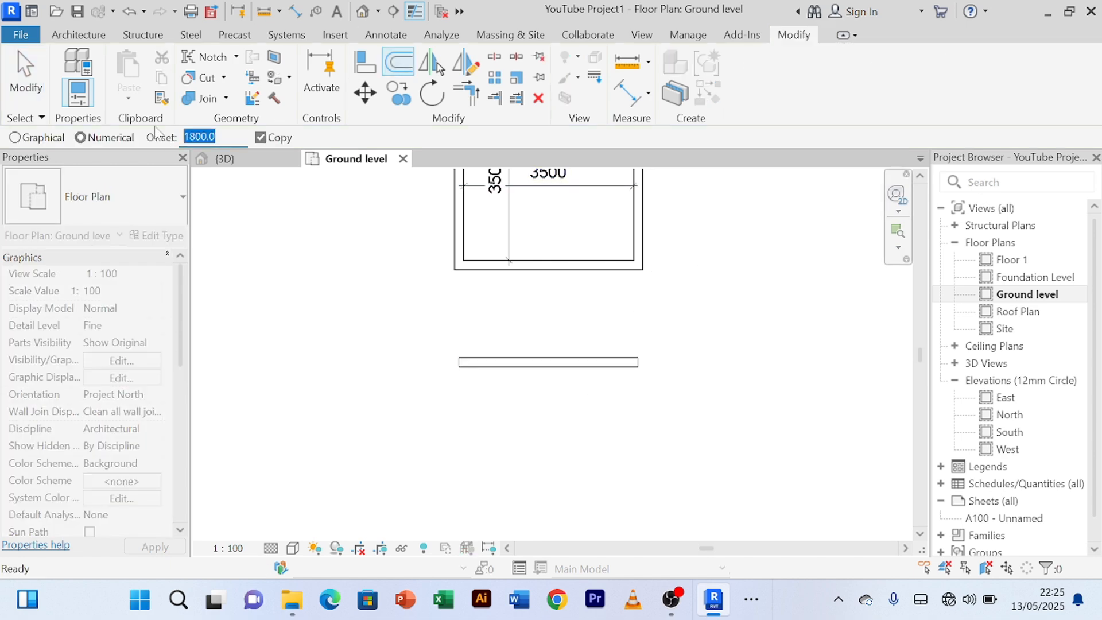
{"action": "type", "text": "35"}
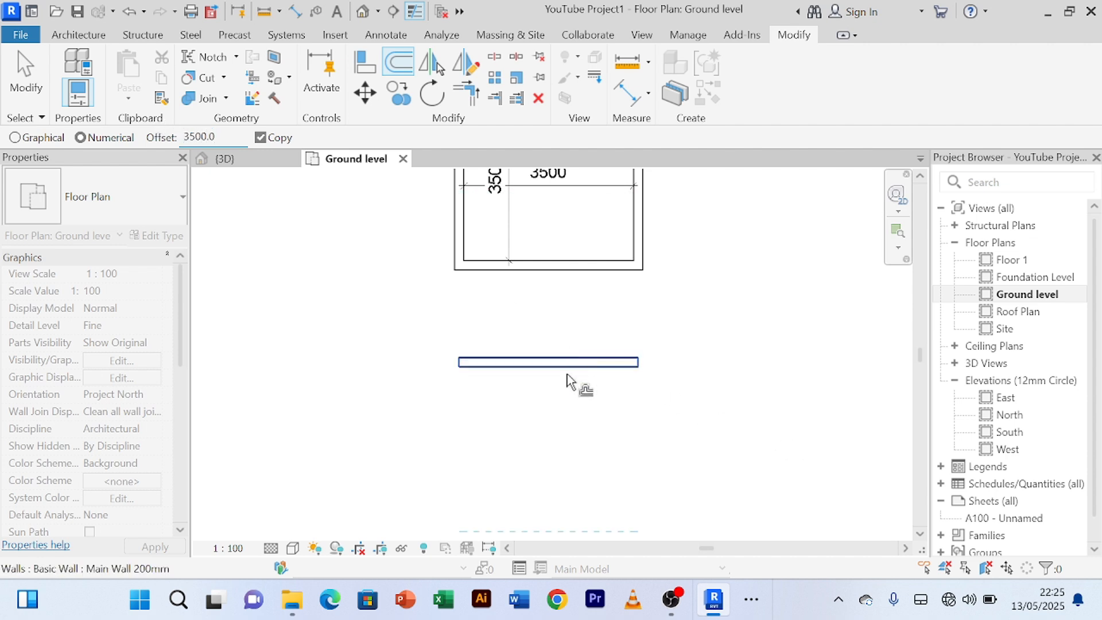
{"action": "middle_click_drag", "start_coordinate": [576, 377], "coordinate": [591, 291]}
{"action": "left_click", "coordinate": [593, 291]}
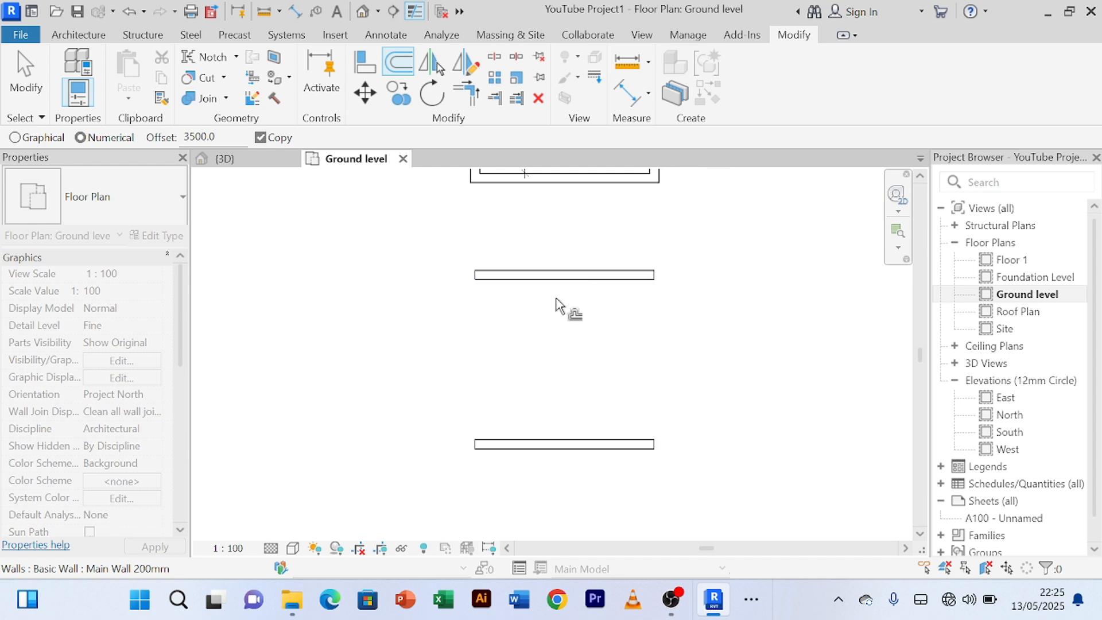
{"action": "right_click", "coordinate": [335, 356]}
{"action": "left_click", "coordinate": [379, 60]}
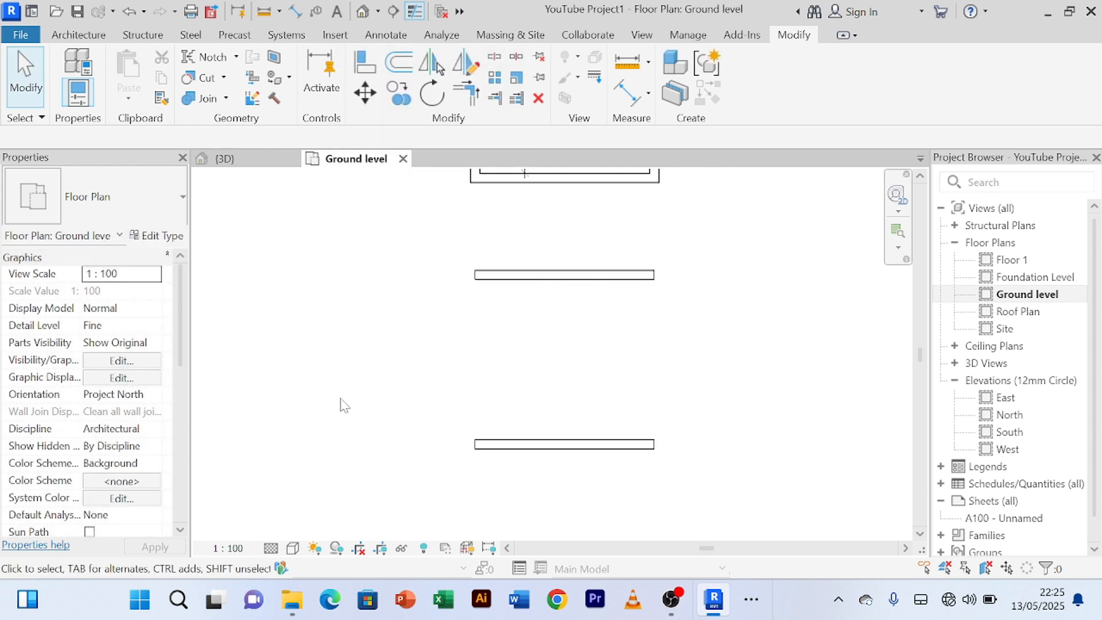
{"action": "right_click", "coordinate": [339, 406]}
{"action": "left_click", "coordinate": [441, 86]}
{"action": "left_click", "coordinate": [599, 445]}
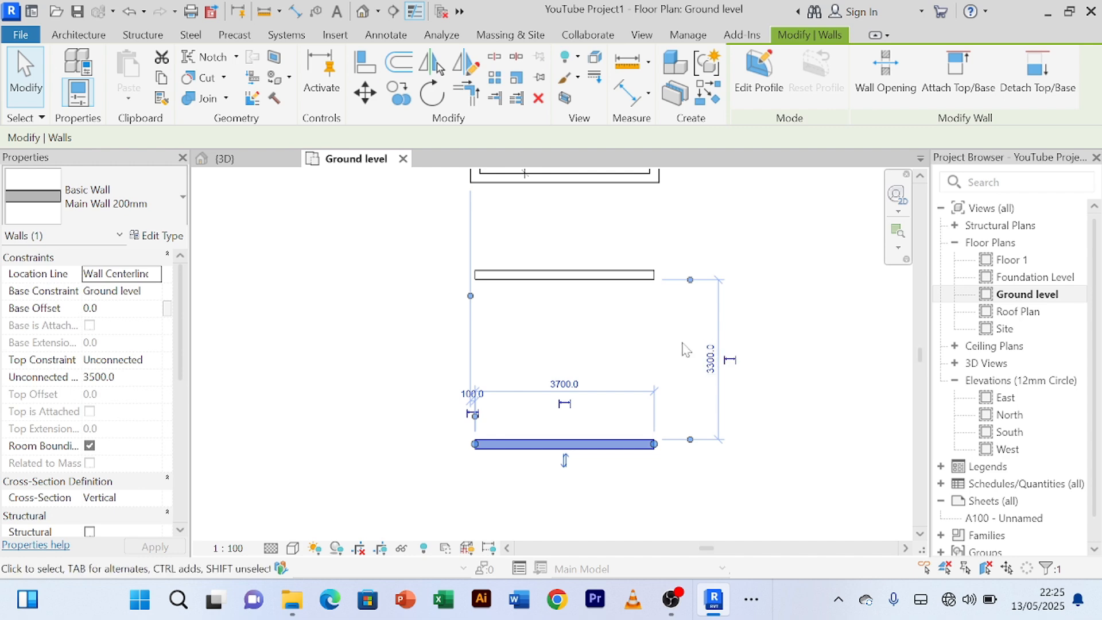
{"action": "left_click", "coordinate": [755, 317]}
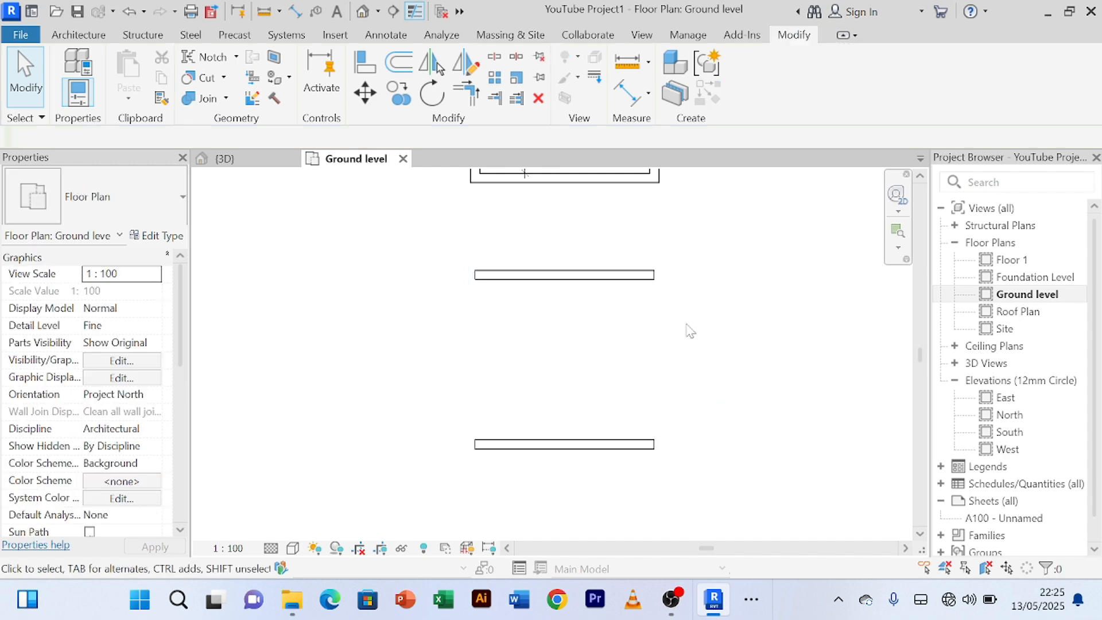
- Set the clear distance between the two detached walls below the room to 3500 mm by moving the lowest wall
{"action": "left_click", "coordinate": [580, 286]}
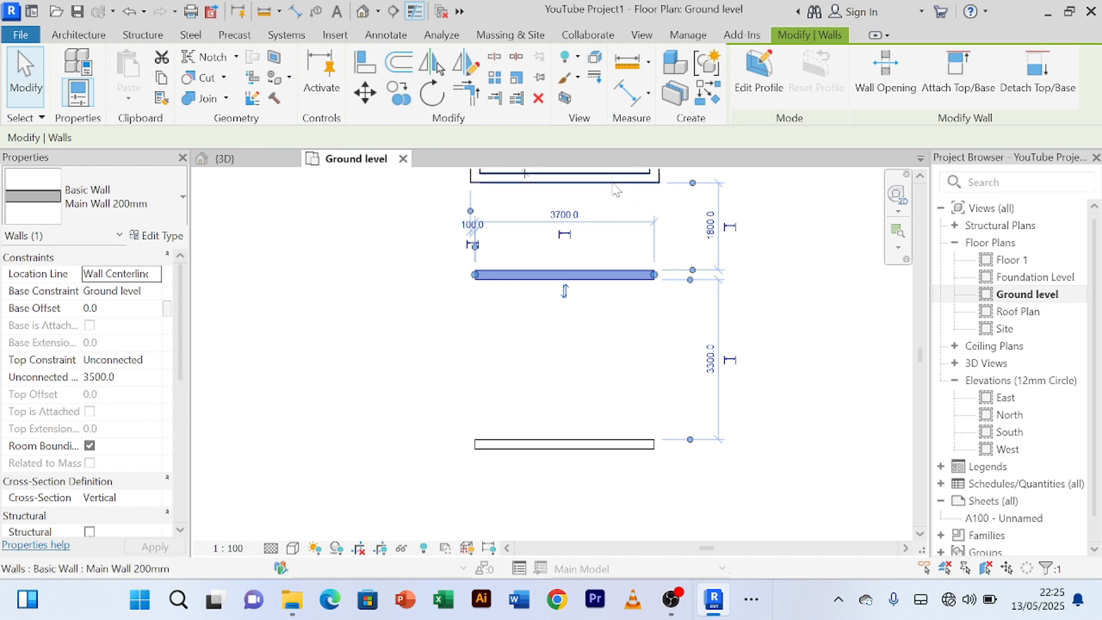
{"action": "middle_click_drag", "start_coordinate": [616, 334], "coordinate": [609, 386]}
{"action": "left_click", "coordinate": [607, 394]}
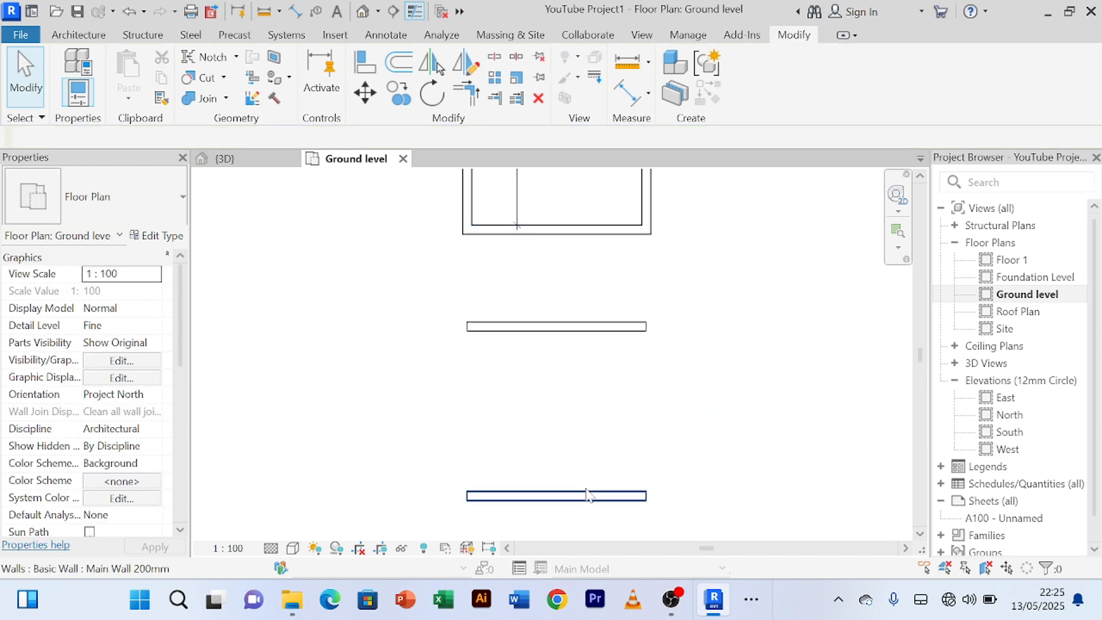
{"action": "left_click", "coordinate": [587, 500]}
{"action": "middle_click_drag", "start_coordinate": [782, 419], "coordinate": [777, 328]}
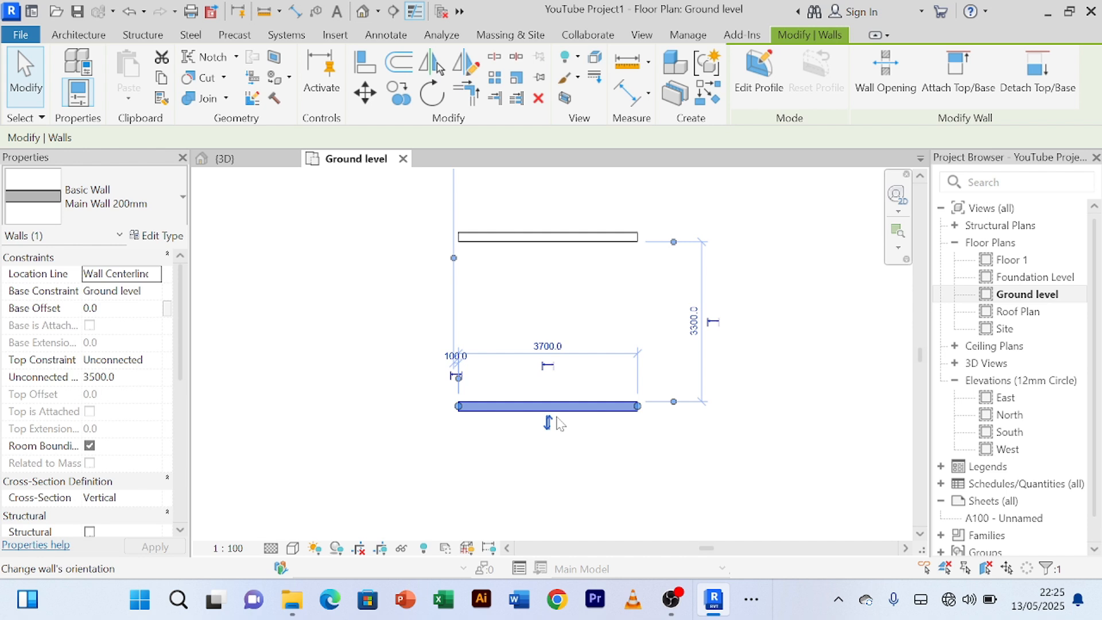
{"action": "left_click", "coordinate": [695, 319]}
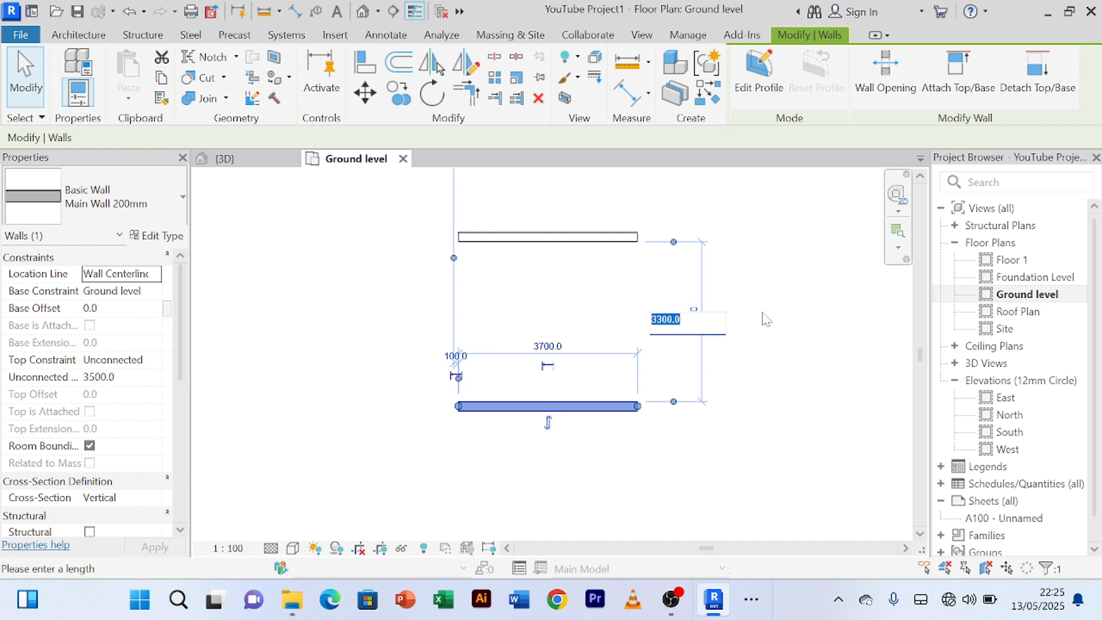
{"action": "type", "text": "3"}
{"action": "key", "text": "Return"}
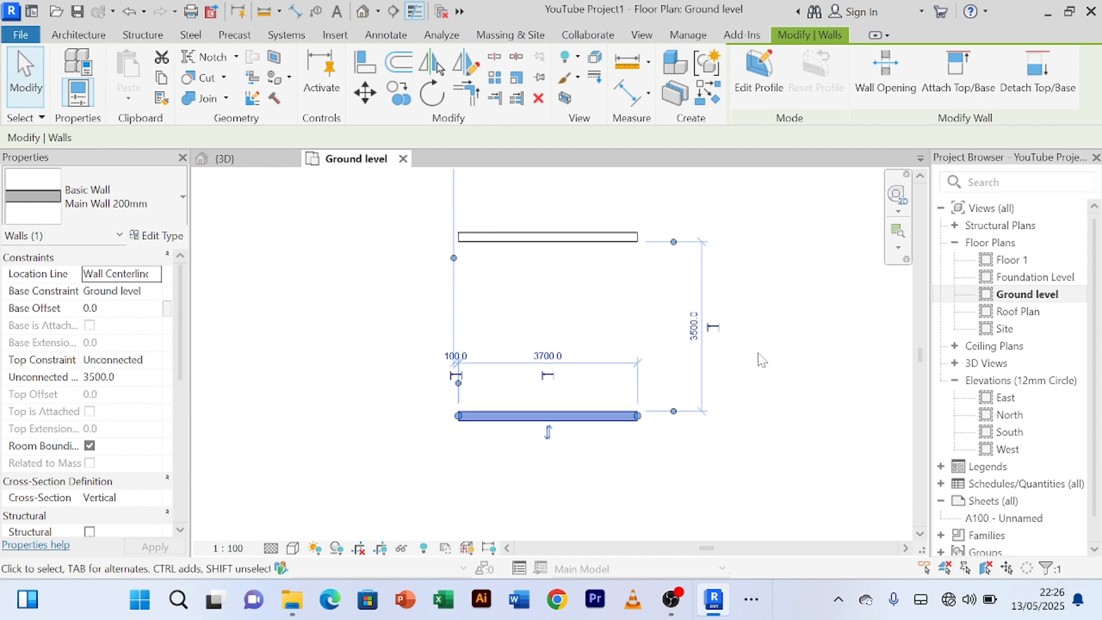
{"action": "left_click", "coordinate": [762, 360]}
- Select the two detached walls in turn to check the clear spacings above and between them
{"action": "scroll", "coordinate": [728, 421], "scroll_direction": "down", "scroll_amount": 2}
{"action": "left_click", "coordinate": [547, 385]}
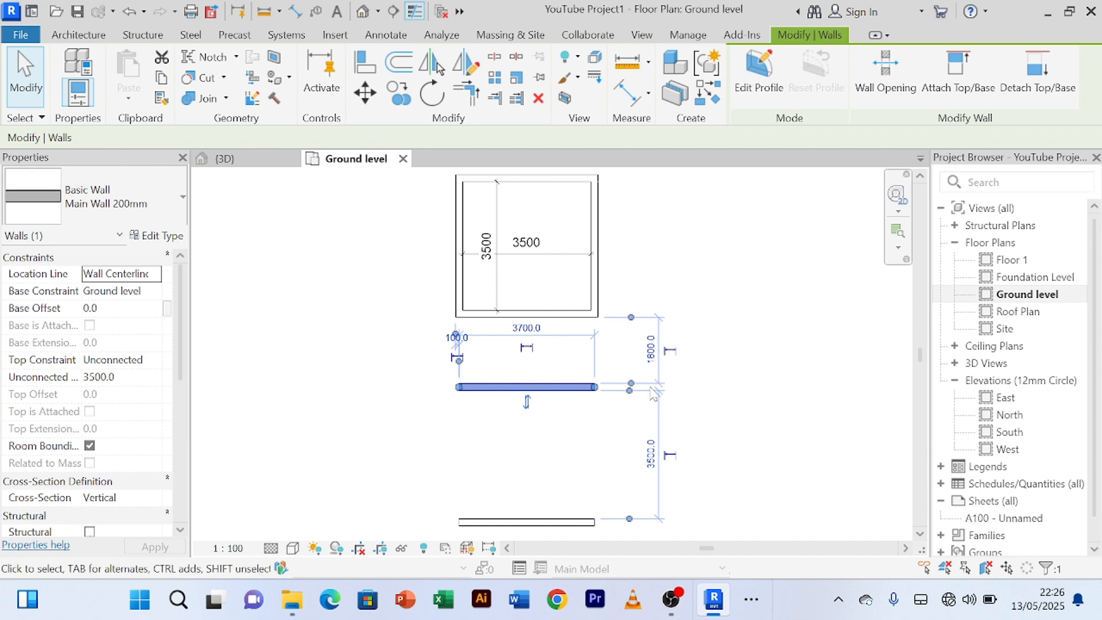
{"action": "left_click", "coordinate": [731, 409]}
{"action": "middle_click_drag", "start_coordinate": [731, 408], "coordinate": [741, 335]}
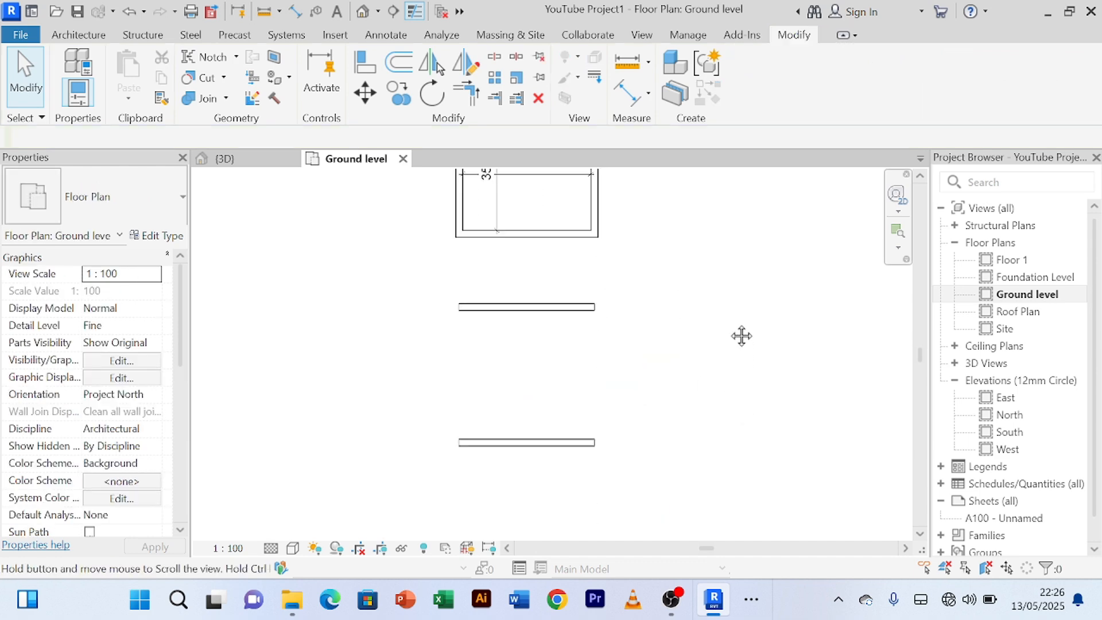
{"action": "left_click", "coordinate": [542, 443]}
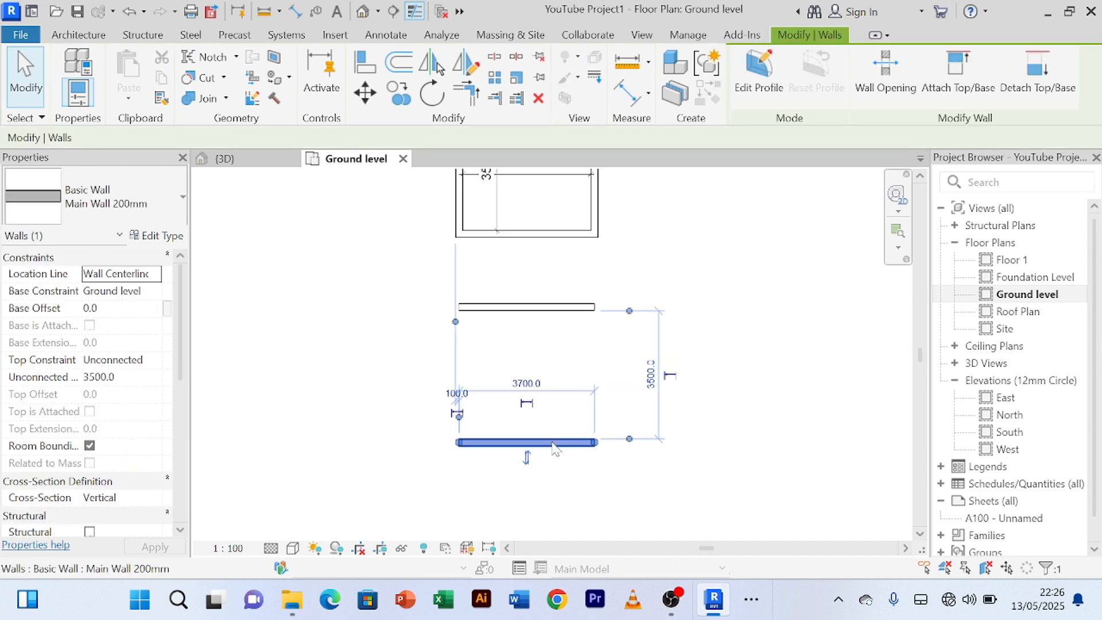
{"action": "left_click", "coordinate": [708, 397]}
- Extend the square room's left wall down to the lowest detached wall so it joins both copied walls
{"action": "middle_click_drag", "start_coordinate": [679, 376], "coordinate": [714, 422]}
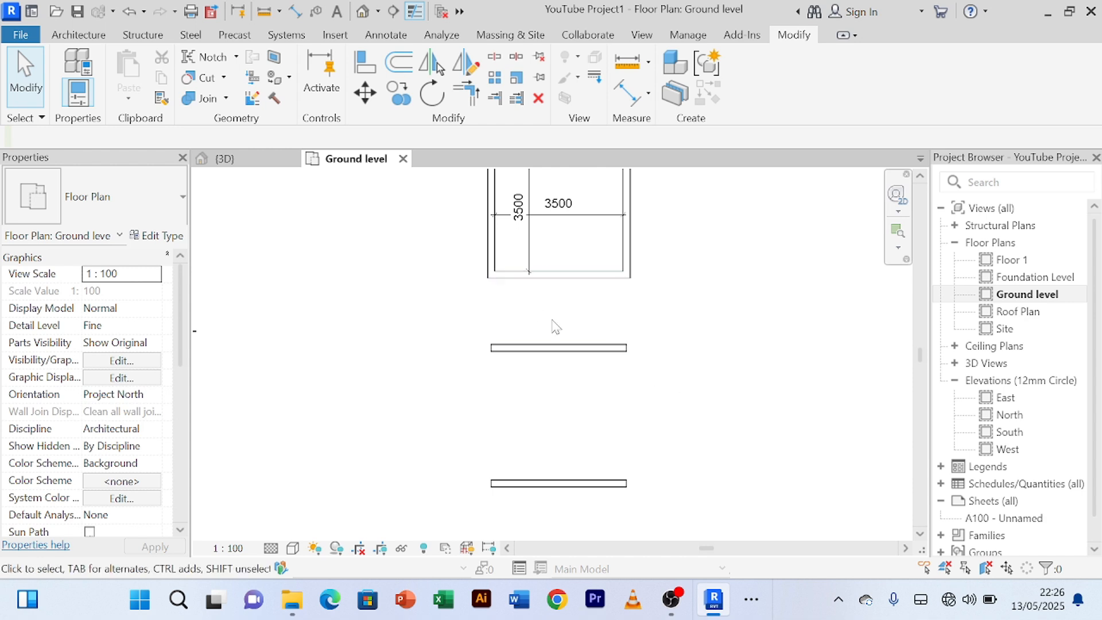
{"action": "middle_click_drag", "start_coordinate": [733, 330], "coordinate": [762, 366]}
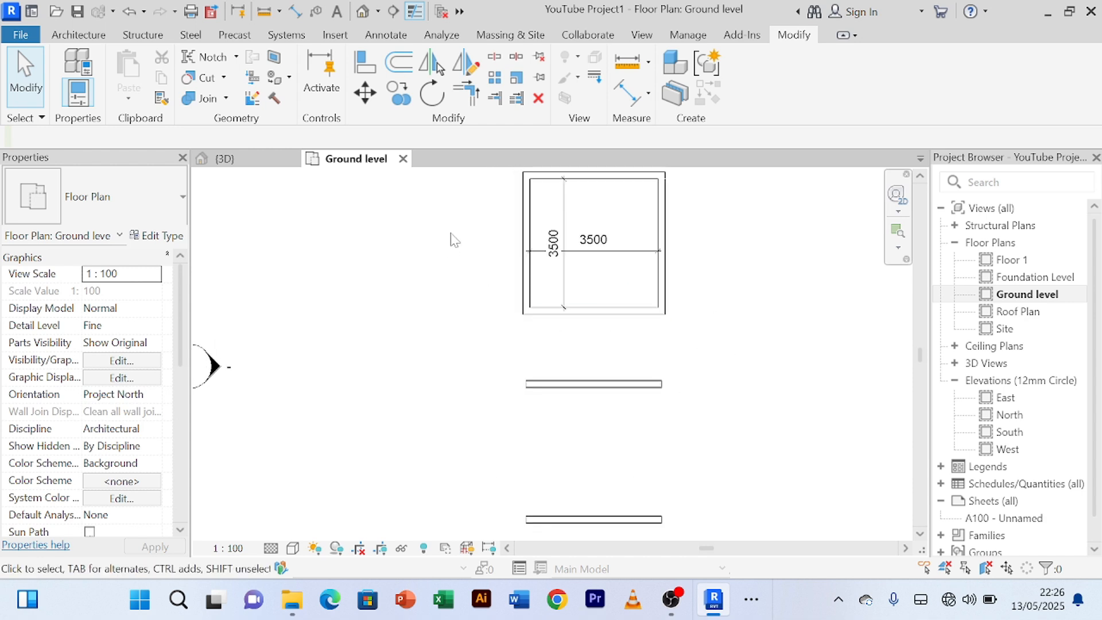
{"action": "left_click", "coordinate": [534, 218]}
{"action": "middle_click_drag", "start_coordinate": [504, 388], "coordinate": [551, 293]}
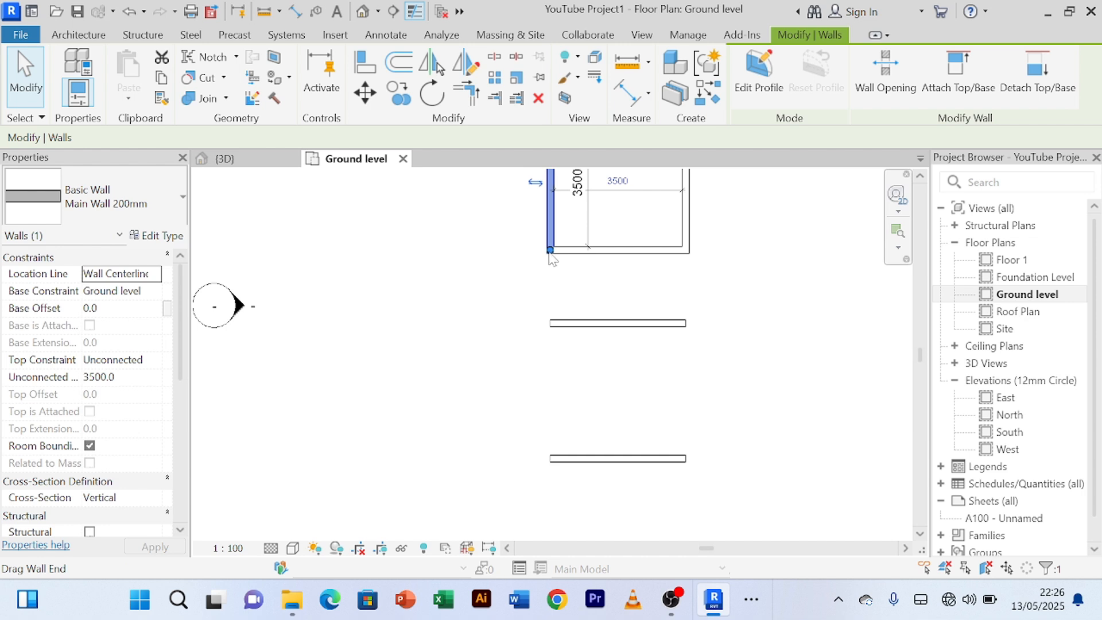
{"action": "left_click_drag", "start_coordinate": [550, 251], "coordinate": [543, 463]}
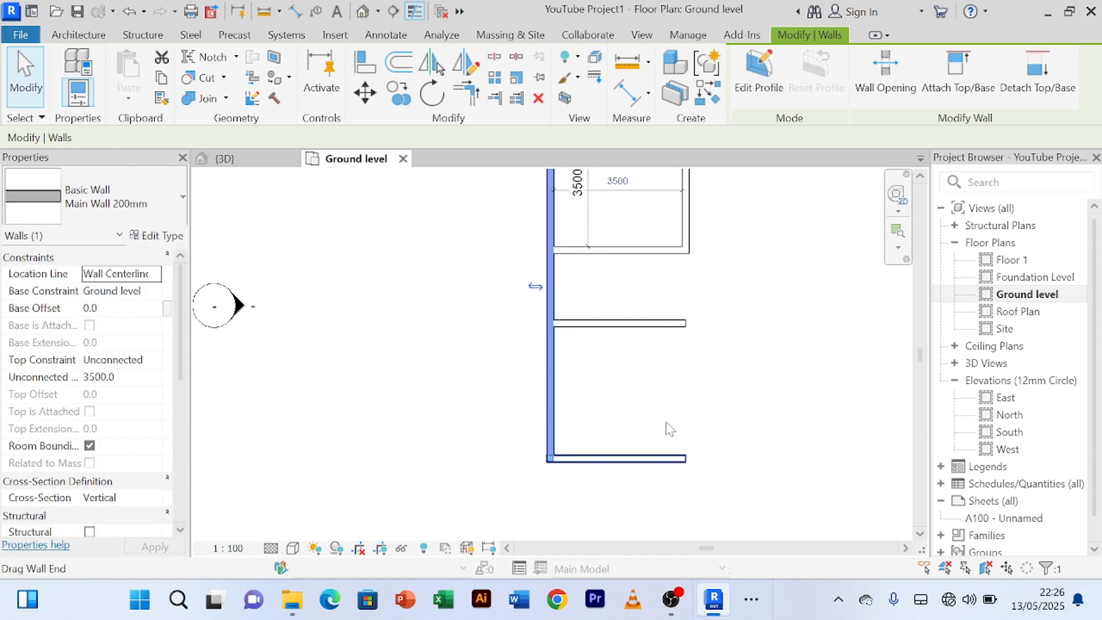
{"action": "left_click", "coordinate": [750, 344]}
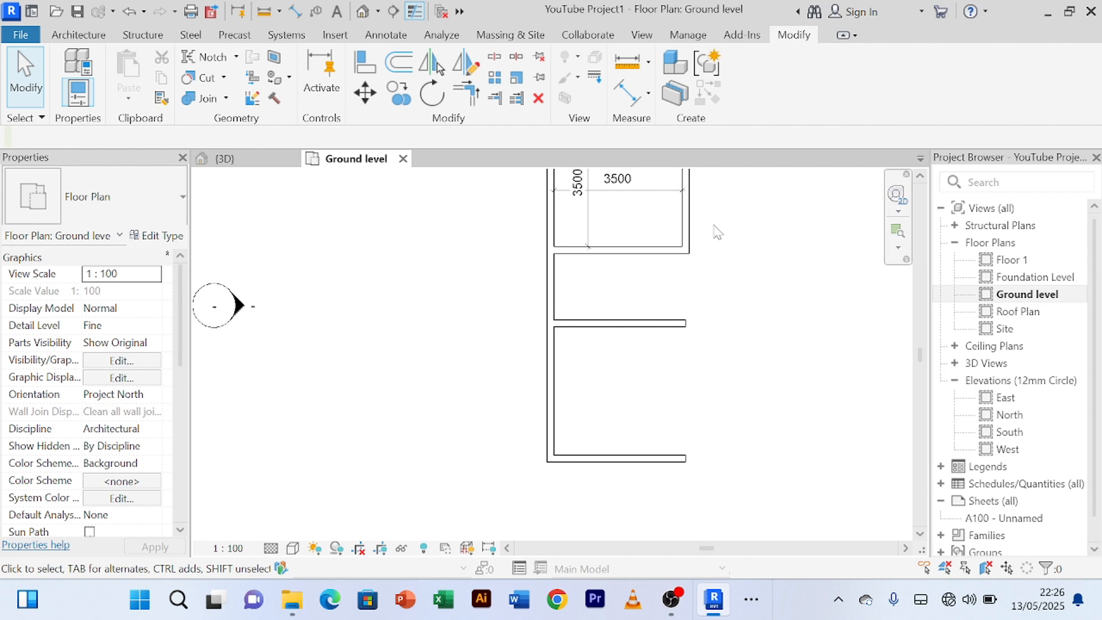
- Extend the square room's right wall down to the lowest wall to close the two new rooms
{"action": "left_click", "coordinate": [688, 234]}
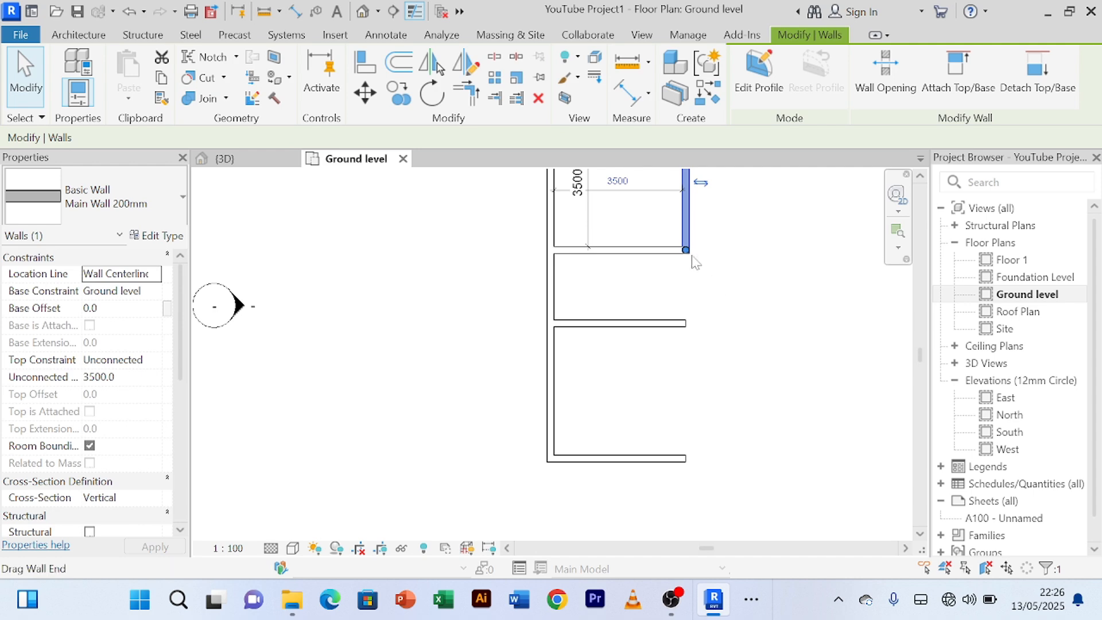
{"action": "left_click_drag", "start_coordinate": [686, 251], "coordinate": [680, 460]}
{"action": "left_click", "coordinate": [787, 369]}
{"action": "scroll", "coordinate": [787, 369], "scroll_direction": "down", "scroll_amount": 2}
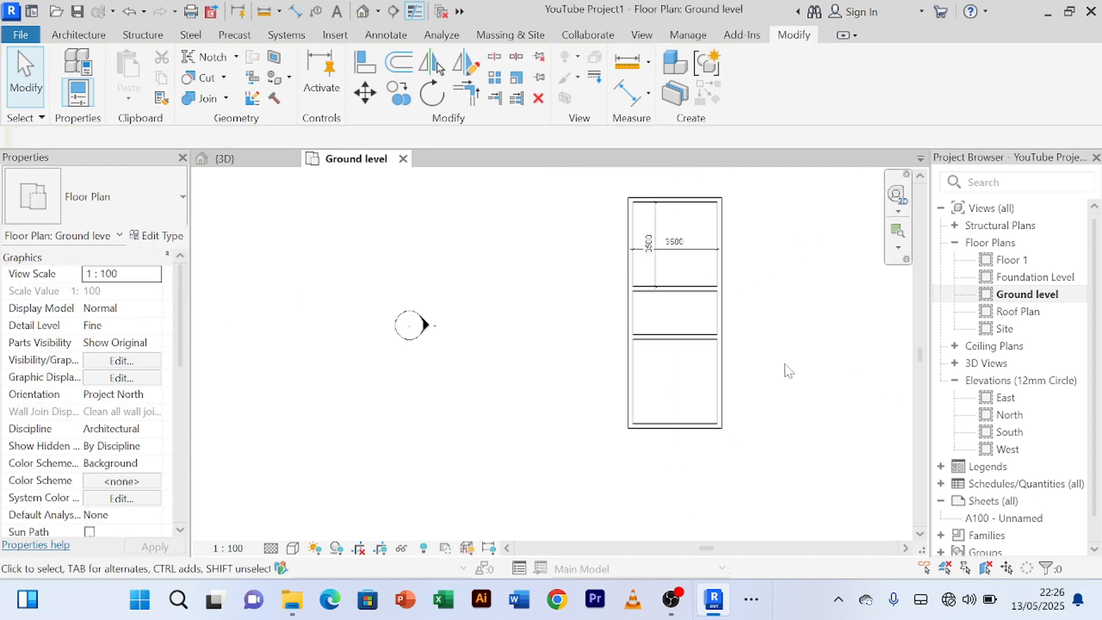
{"action": "middle_click_drag", "start_coordinate": [784, 369], "coordinate": [654, 379]}
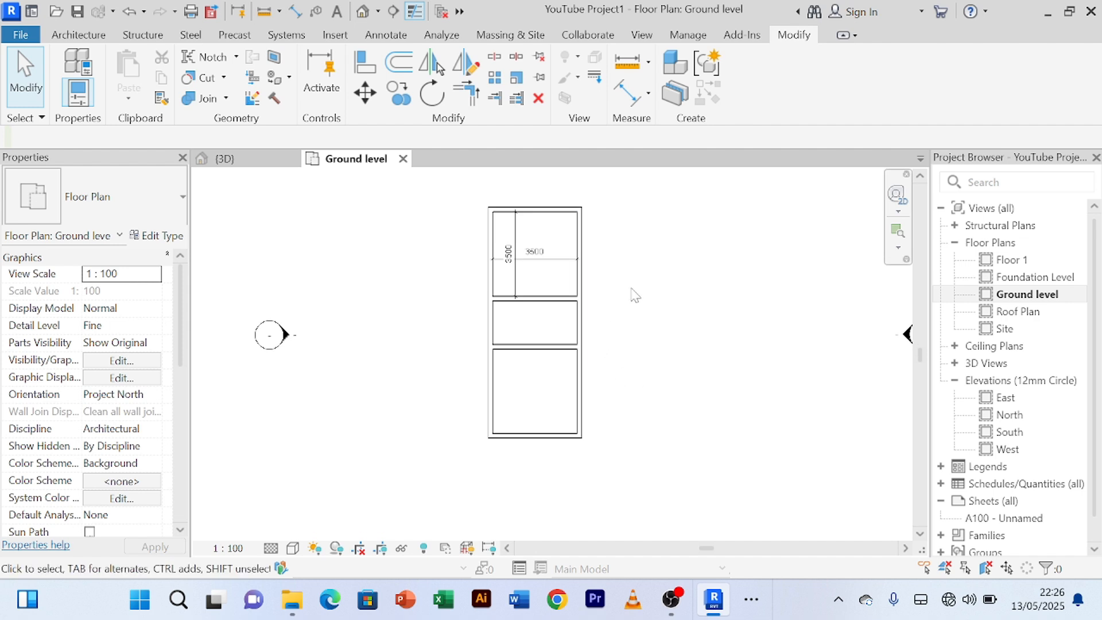
- Add an aligned dimension between the upper and lower inner wall faces of the middle room
{"action": "scroll", "coordinate": [548, 332], "scroll_direction": "up", "scroll_amount": 2}
{"action": "scroll", "coordinate": [565, 287], "scroll_direction": "down", "scroll_amount": 1}
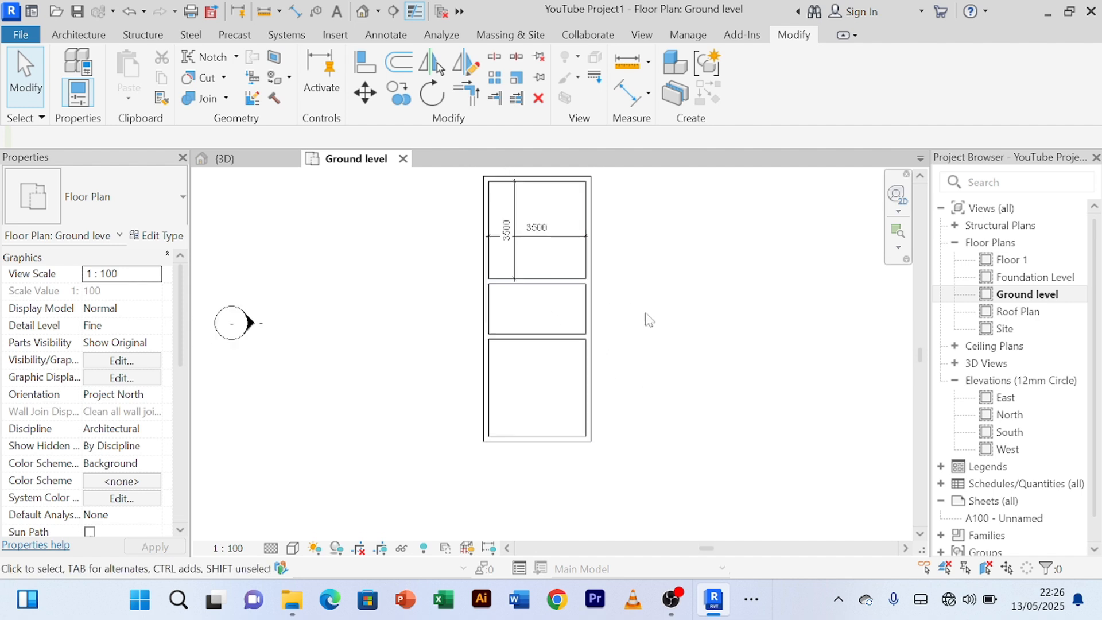
{"action": "left_click", "coordinate": [631, 91]}
{"action": "scroll", "coordinate": [514, 322], "scroll_direction": "up", "scroll_amount": 2}
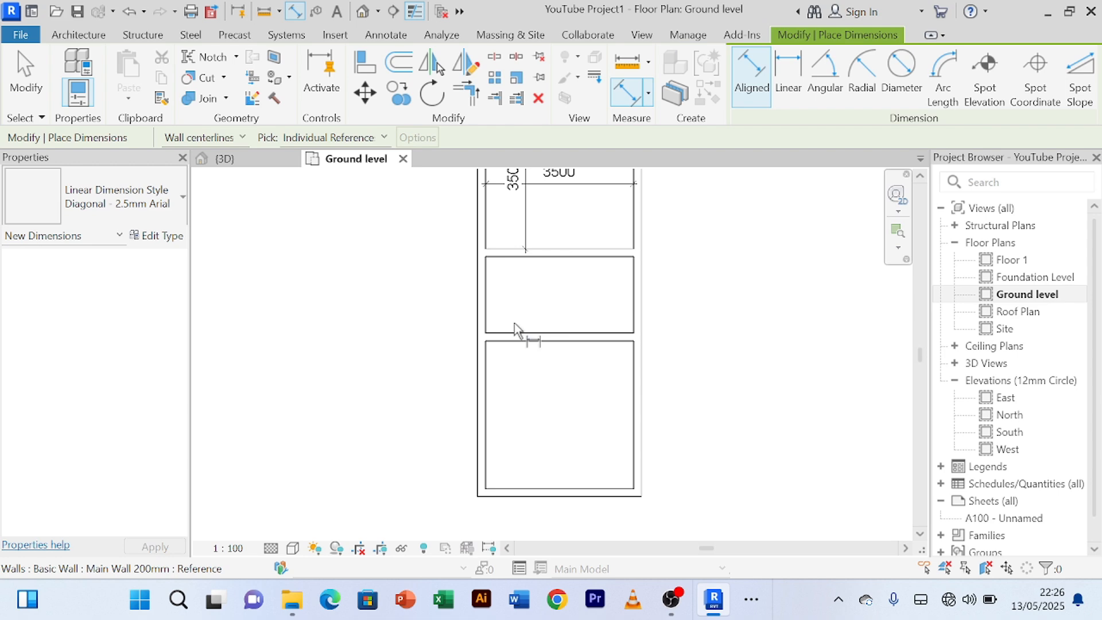
{"action": "left_click", "coordinate": [584, 258]}
{"action": "left_click", "coordinate": [586, 337]}
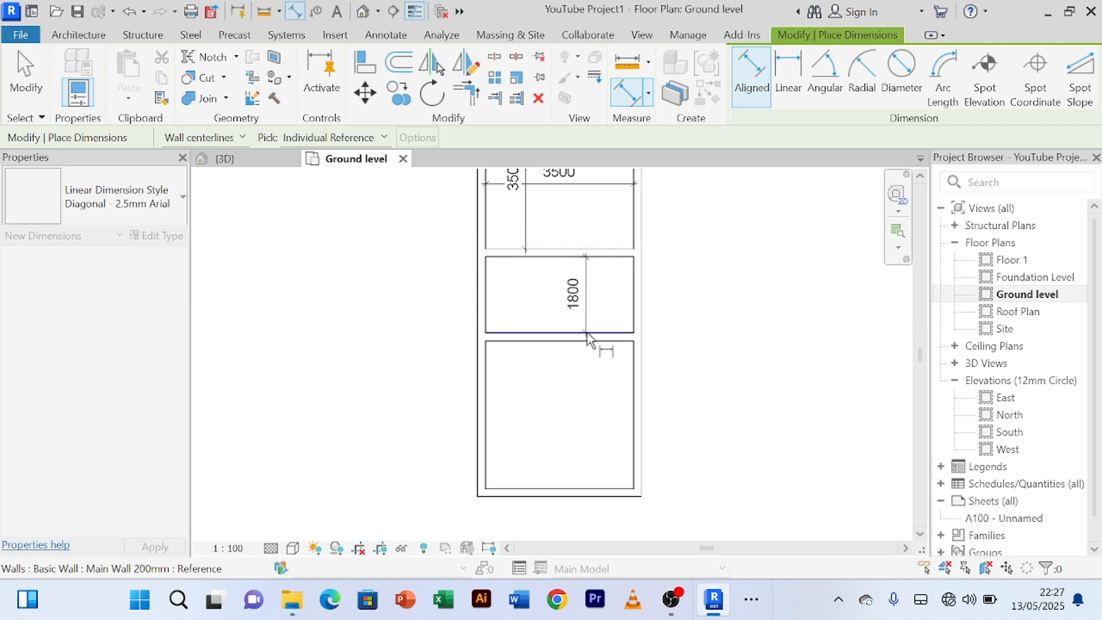
{"action": "left_click", "coordinate": [598, 322]}
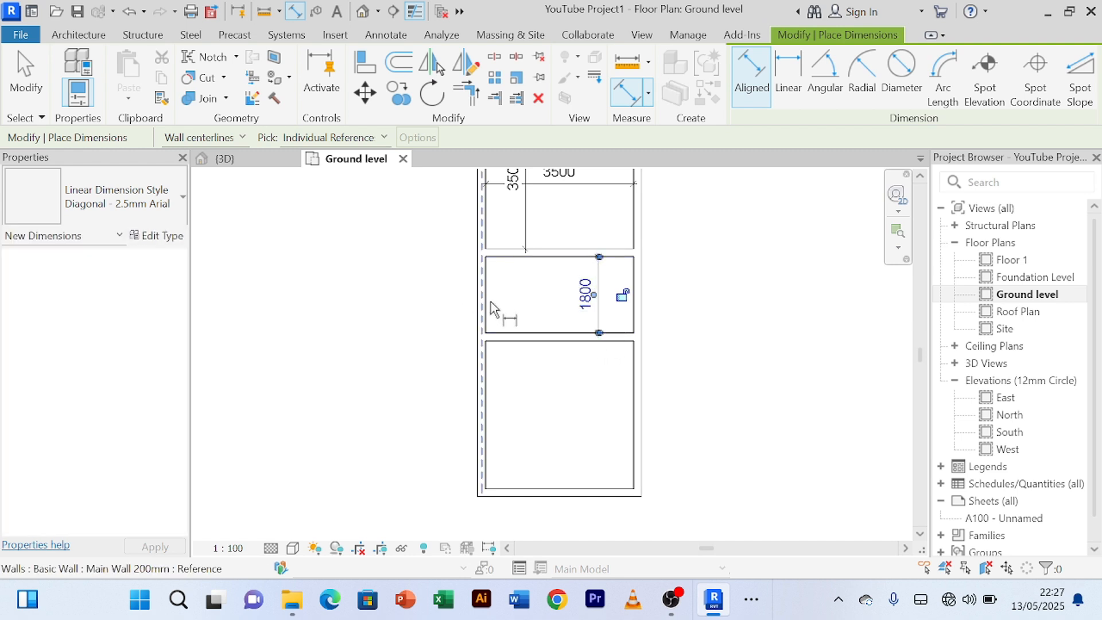
- Dimension the lowest room's clear height and width between its inner wall faces, and end the dimension command
{"action": "left_click", "coordinate": [533, 344]}
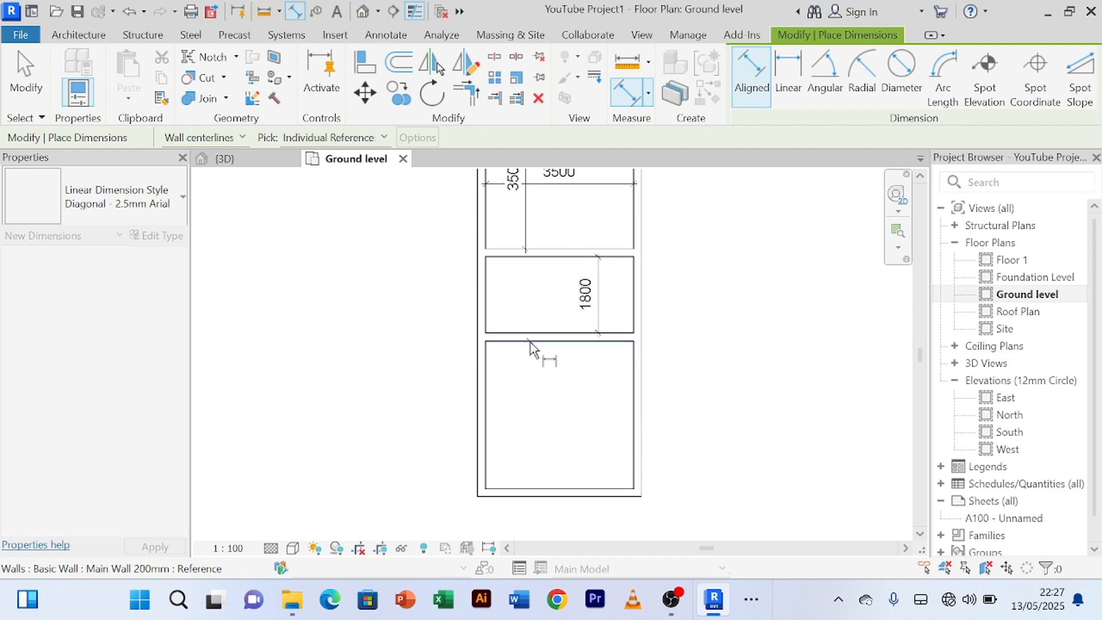
{"action": "left_click", "coordinate": [538, 489]}
{"action": "left_click", "coordinate": [540, 464]}
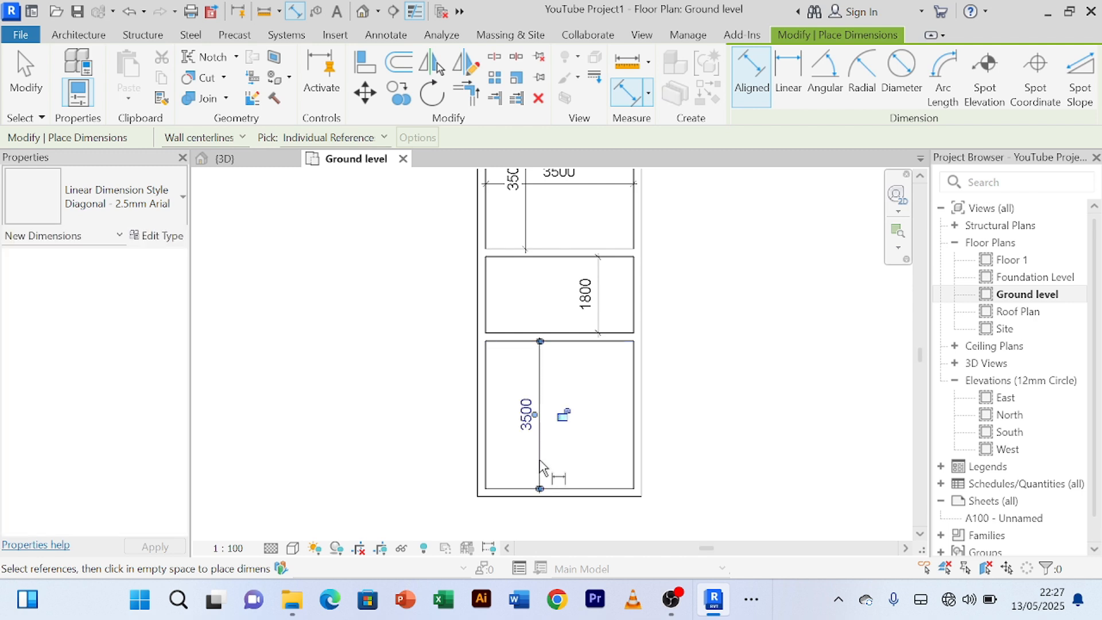
{"action": "left_click", "coordinate": [636, 396]}
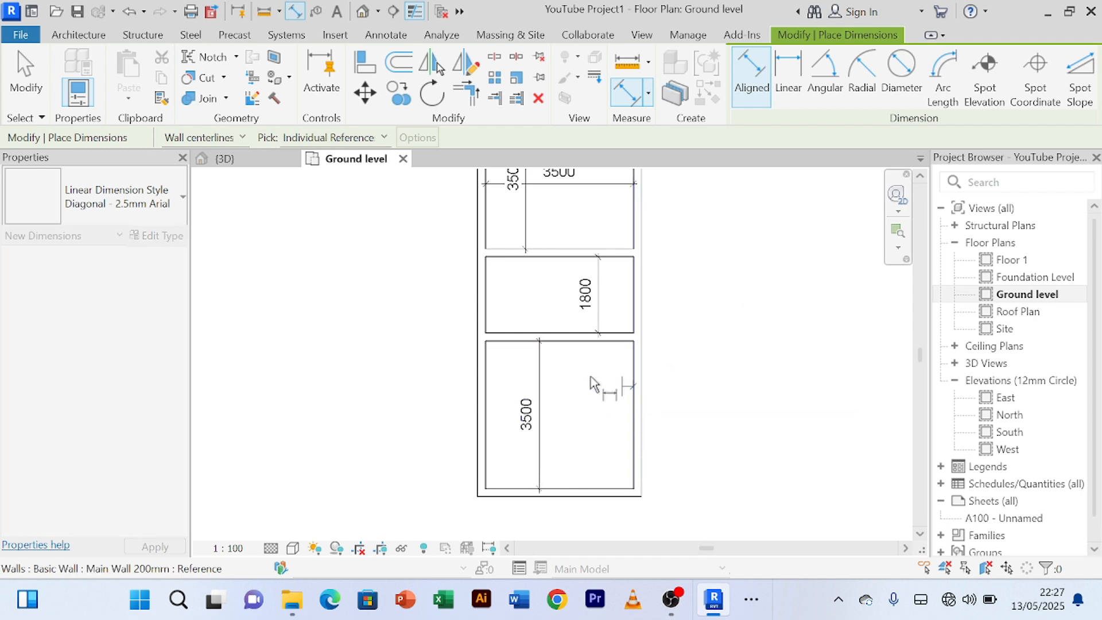
{"action": "left_click", "coordinate": [489, 380]}
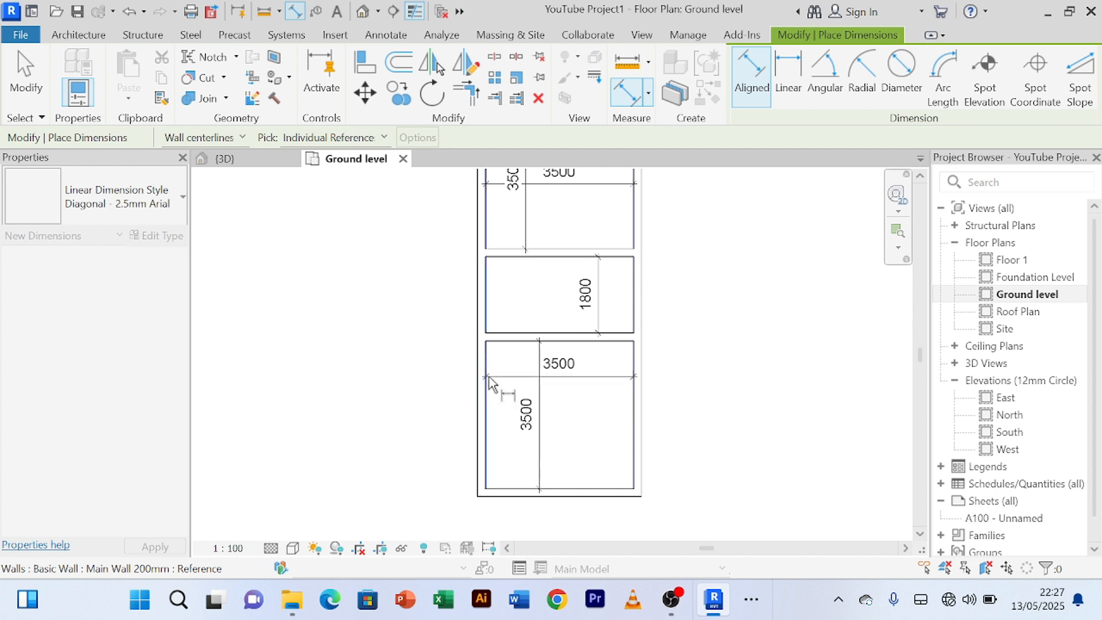
{"action": "left_click", "coordinate": [514, 379]}
{"action": "right_click", "coordinate": [733, 308]}
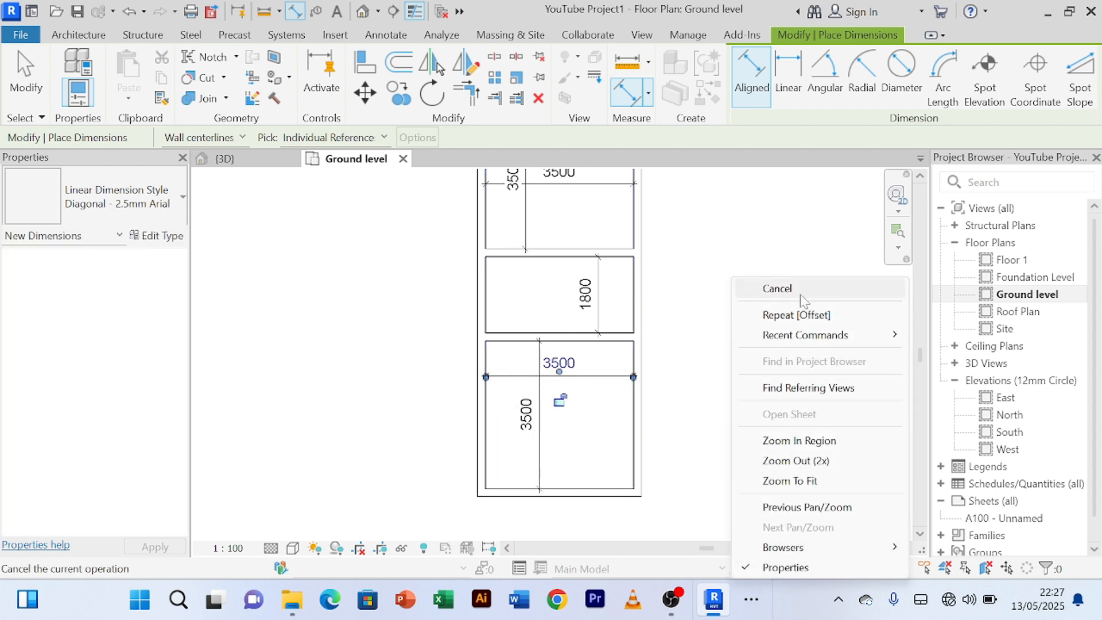
{"action": "left_click", "coordinate": [802, 290]}
{"action": "right_click", "coordinate": [763, 256]}
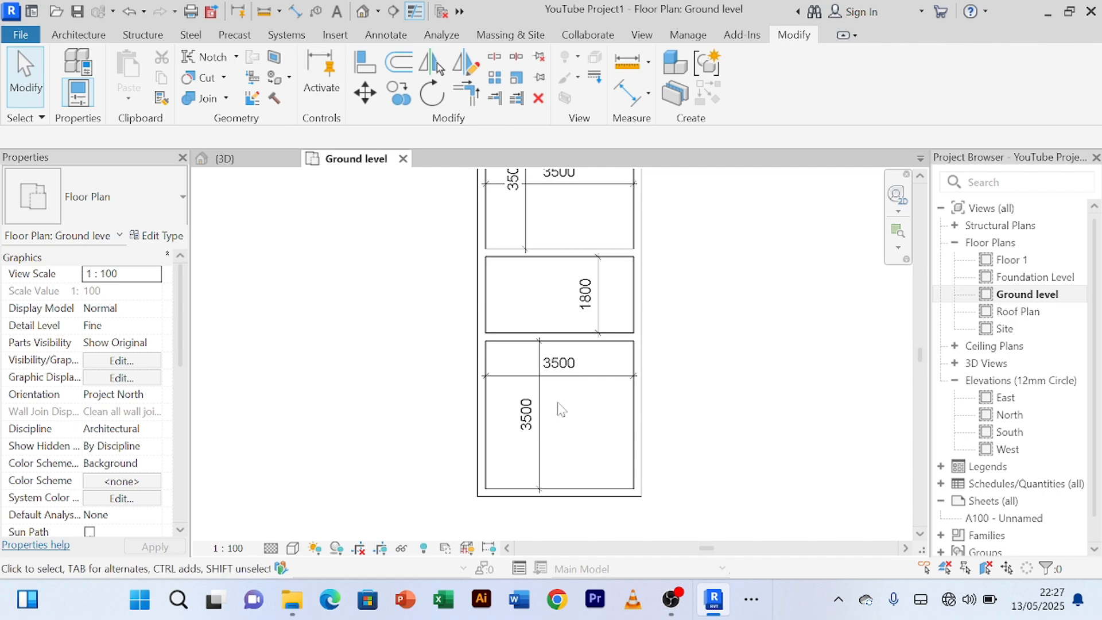
- Offset a copy of the long left wall 2000 mm toward the building's inside and end the command
{"action": "left_click", "coordinate": [399, 62]}
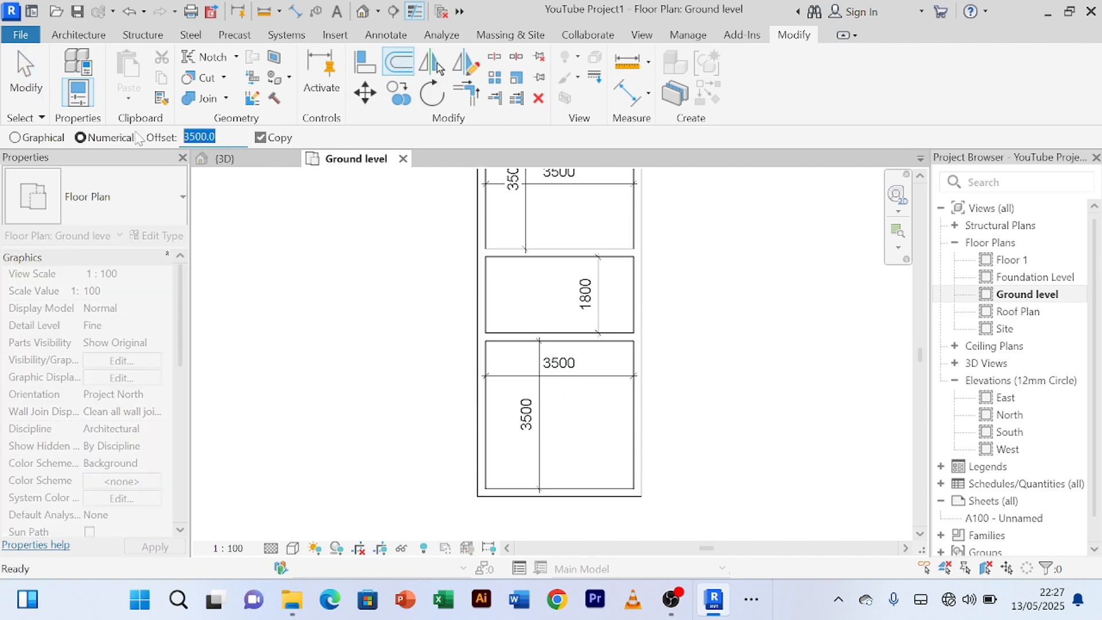
{"action": "type", "text": "20"}
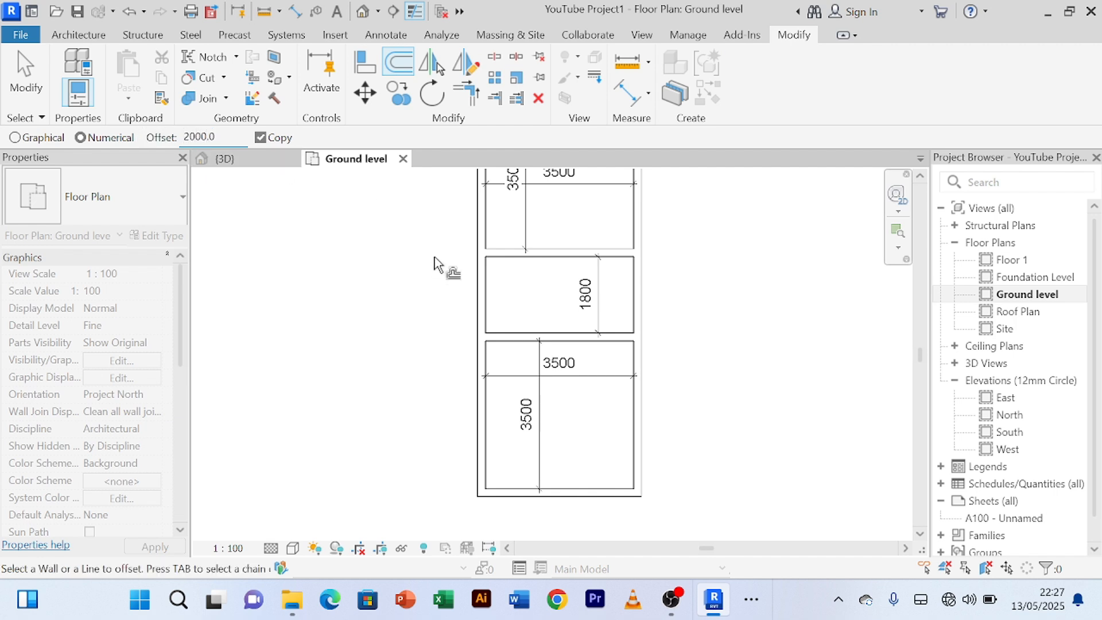
{"action": "left_click", "coordinate": [487, 299]}
{"action": "right_click", "coordinate": [722, 321]}
{"action": "left_click", "coordinate": [759, 289]}
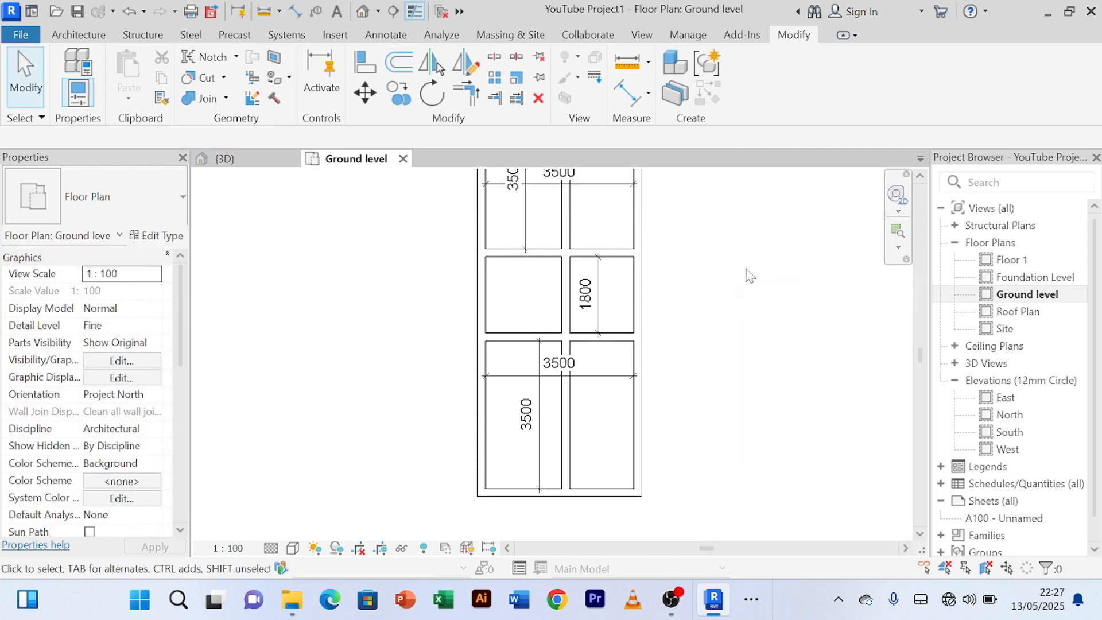
{"action": "right_click", "coordinate": [749, 250]}
{"action": "right_click", "coordinate": [745, 242]}
{"action": "left_click", "coordinate": [753, 251]}
- Shorten both ends of the copied vertical wall so it divides only the middle room
{"action": "scroll", "coordinate": [708, 248], "scroll_direction": "down", "scroll_amount": 1}
{"action": "middle_click_drag", "start_coordinate": [705, 253], "coordinate": [624, 310]}
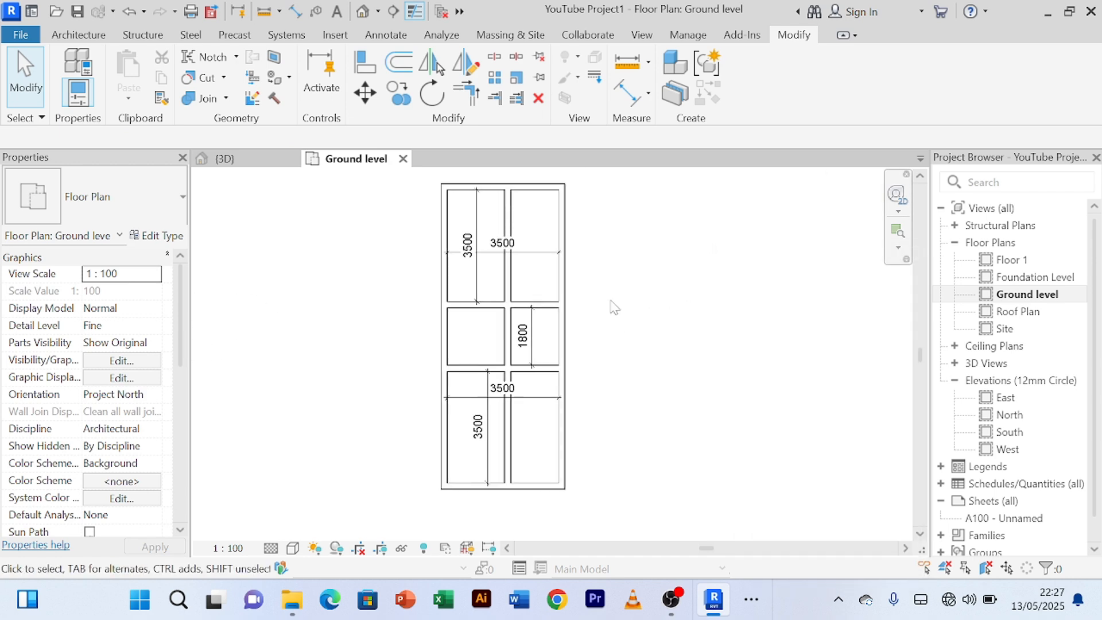
{"action": "left_click", "coordinate": [512, 281]}
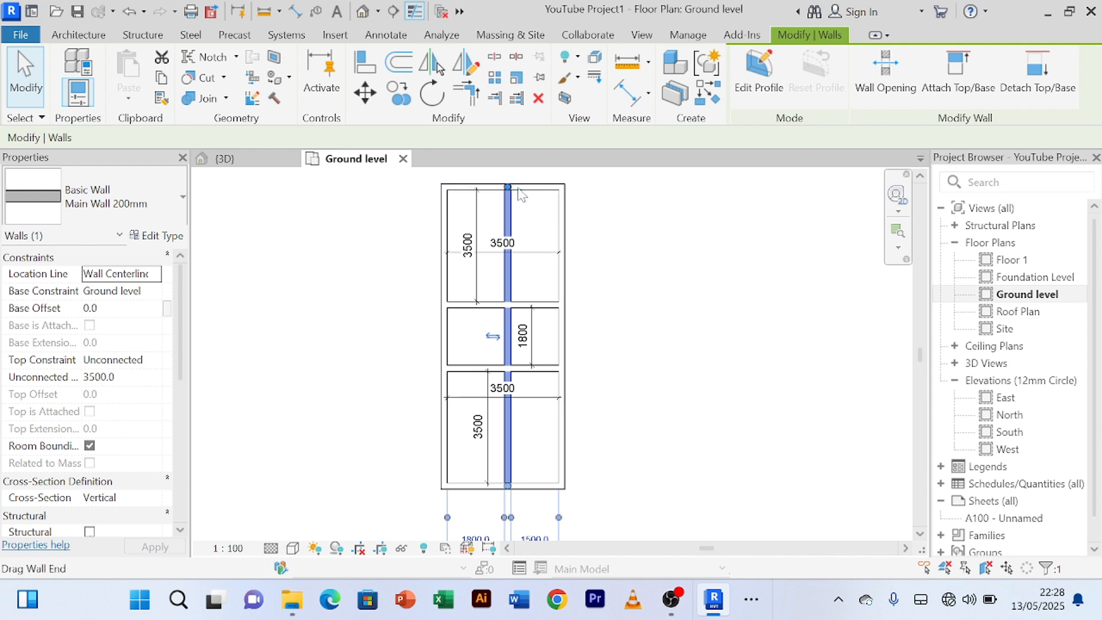
{"action": "left_click_drag", "start_coordinate": [509, 188], "coordinate": [507, 304]}
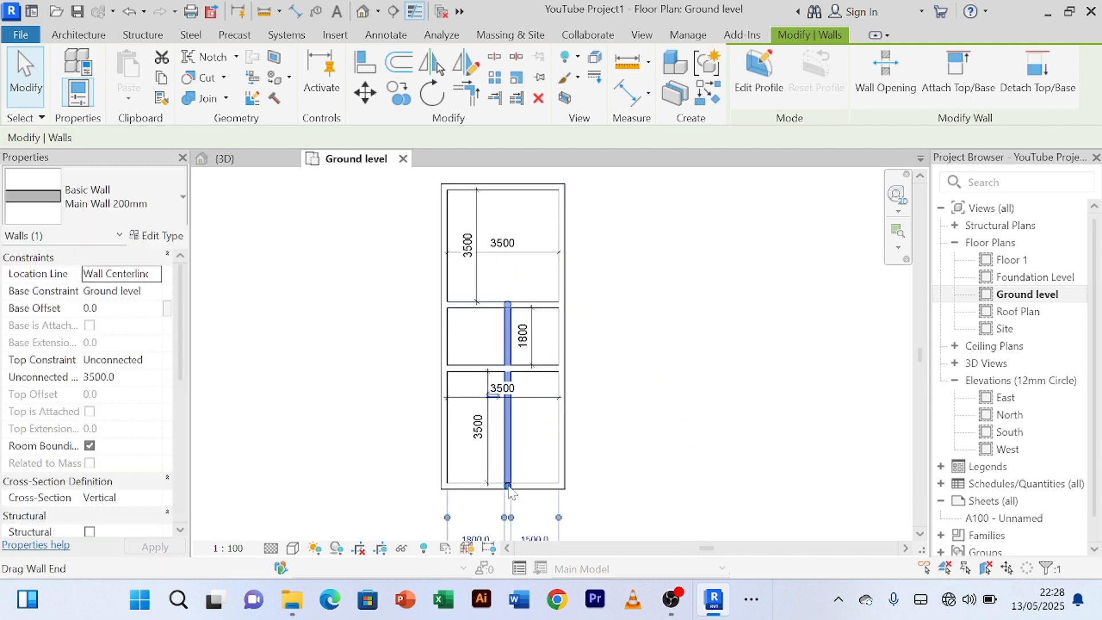
{"action": "left_click_drag", "start_coordinate": [508, 487], "coordinate": [508, 368]}
{"action": "left_click", "coordinate": [689, 321]}
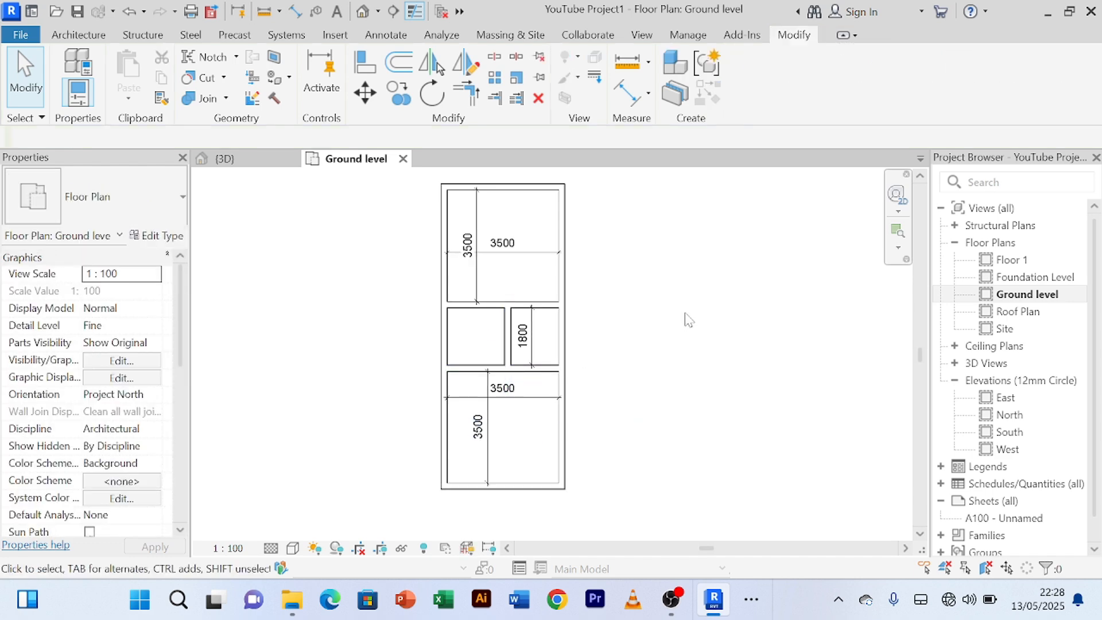
- Split the long right outer wall beside the middle room and end the split command
{"action": "scroll", "coordinate": [666, 320], "scroll_direction": "up", "scroll_amount": 4}
{"action": "scroll", "coordinate": [665, 320], "scroll_direction": "down", "scroll_amount": 3}
{"action": "middle_click_drag", "start_coordinate": [675, 322], "coordinate": [717, 310]}
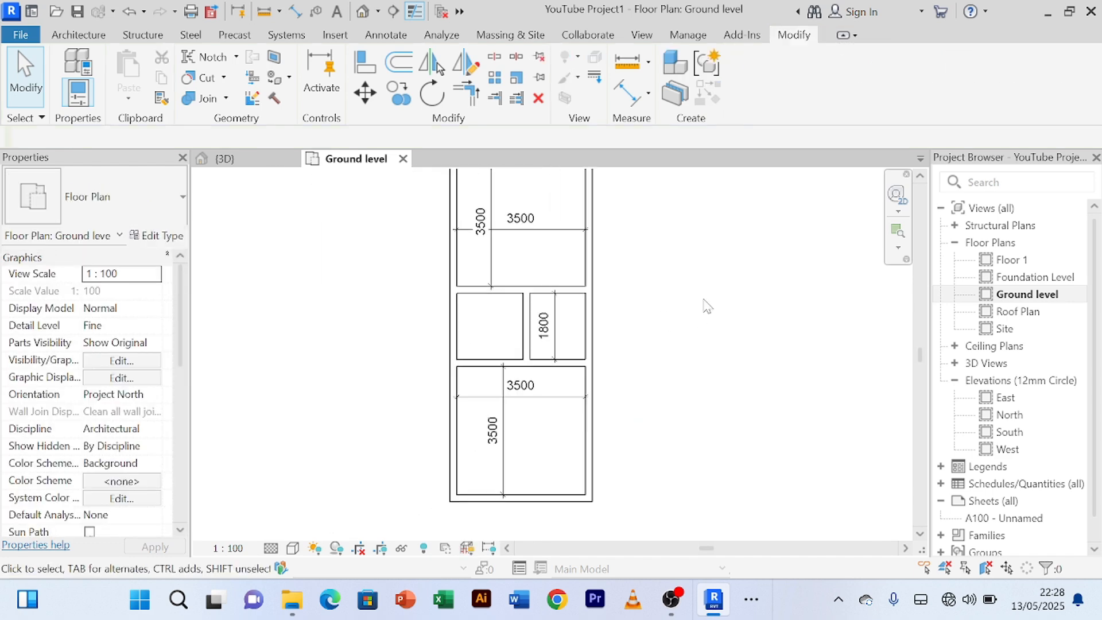
{"action": "left_click", "coordinate": [595, 341]}
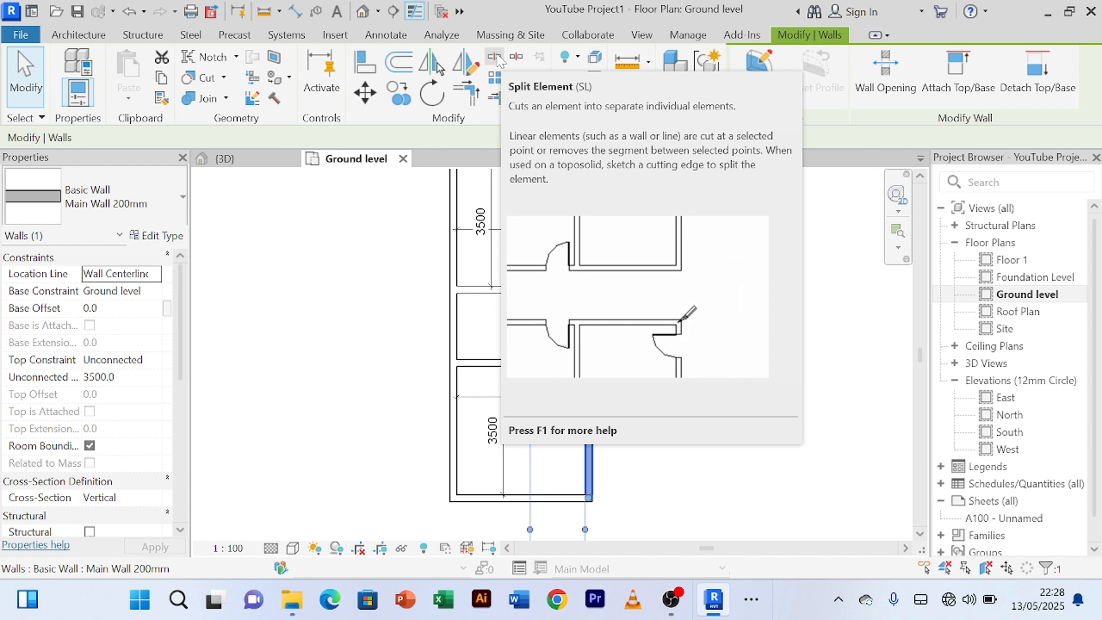
{"action": "left_click", "coordinate": [496, 57]}
{"action": "scroll", "coordinate": [631, 335], "scroll_direction": "up", "scroll_amount": 1}
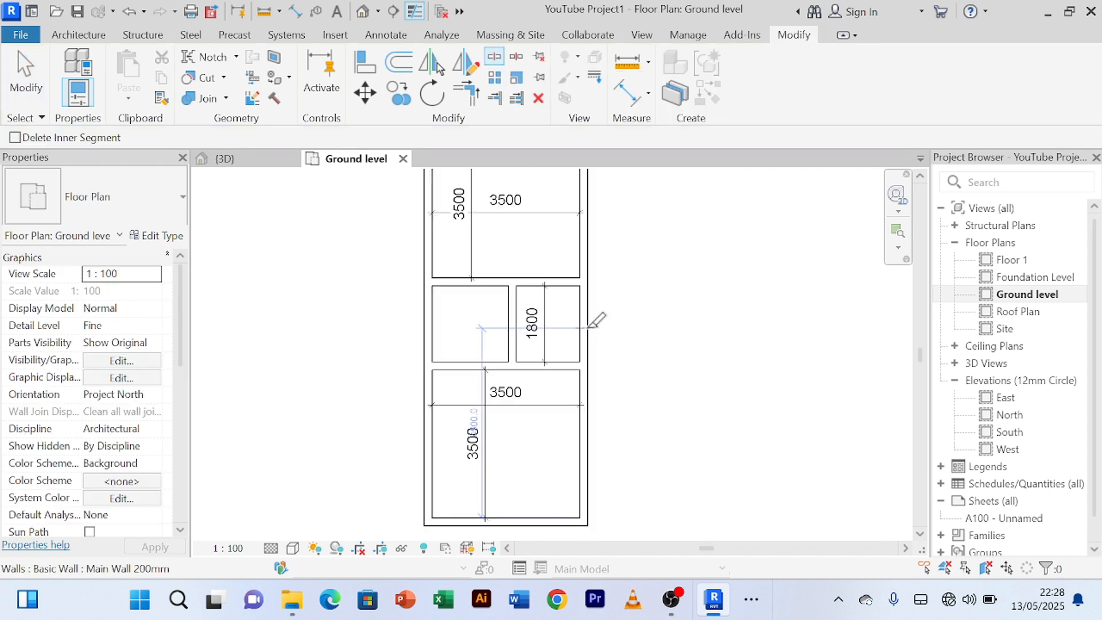
{"action": "right_click", "coordinate": [652, 265]}
{"action": "left_click", "coordinate": [675, 279]}
{"action": "right_click", "coordinate": [663, 232]}
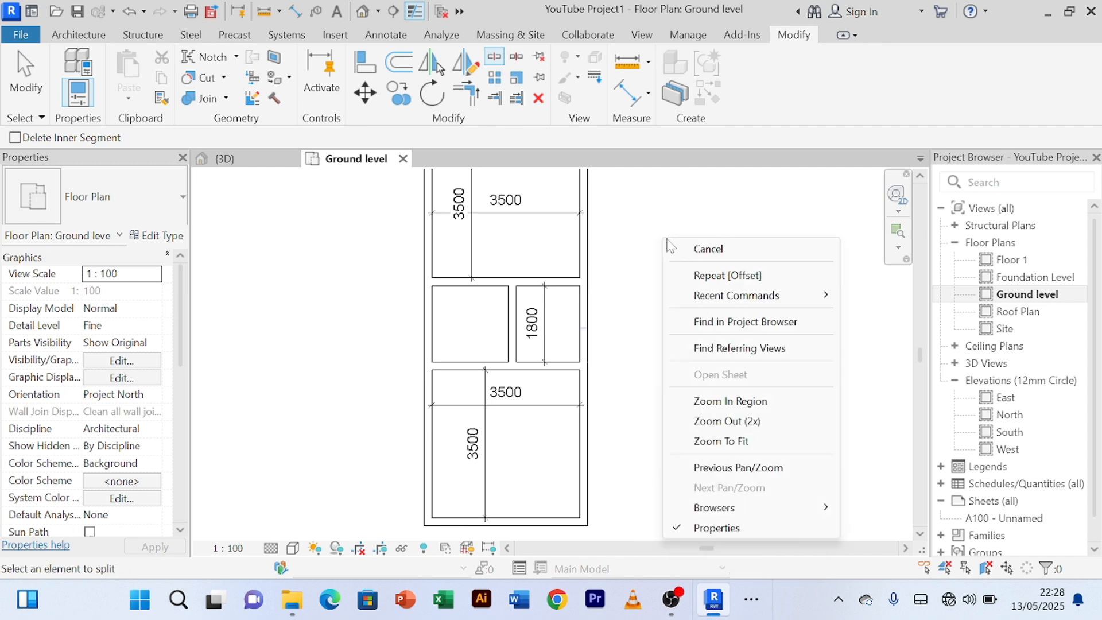
{"action": "left_click", "coordinate": [681, 244]}
{"action": "right_click", "coordinate": [663, 232]}
{"action": "left_click", "coordinate": [691, 244]}
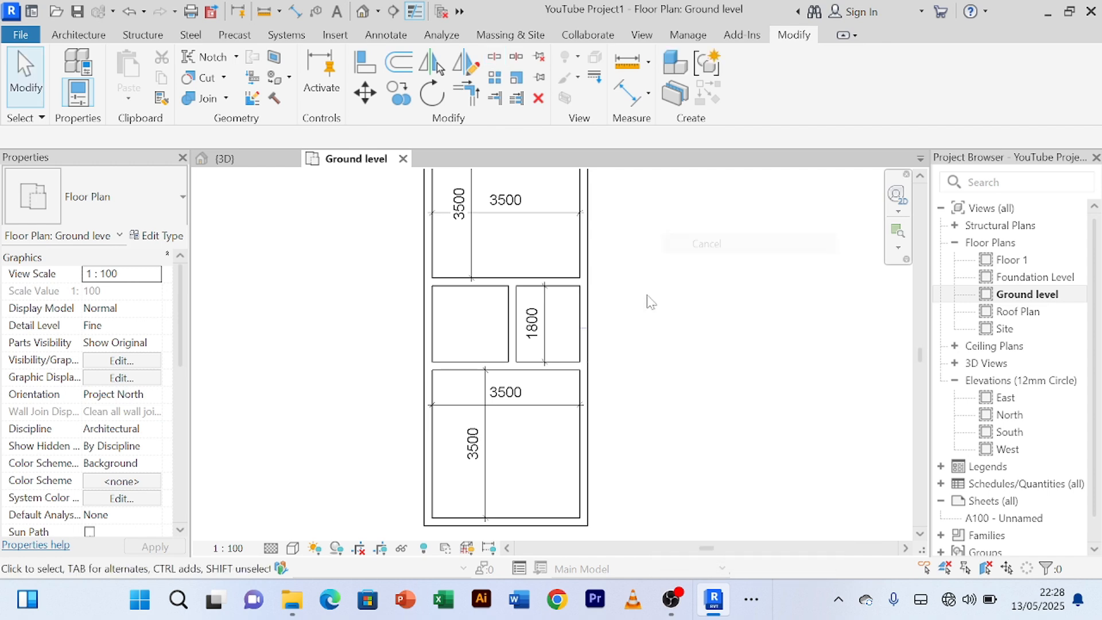
- Shorten the lower piece of the split right wall down to the partition above the lowest room
{"action": "middle_click_drag", "start_coordinate": [602, 369], "coordinate": [646, 323]}
{"action": "left_click", "coordinate": [613, 295]}
{"action": "scroll", "coordinate": [614, 290], "scroll_direction": "up", "scroll_amount": 2}
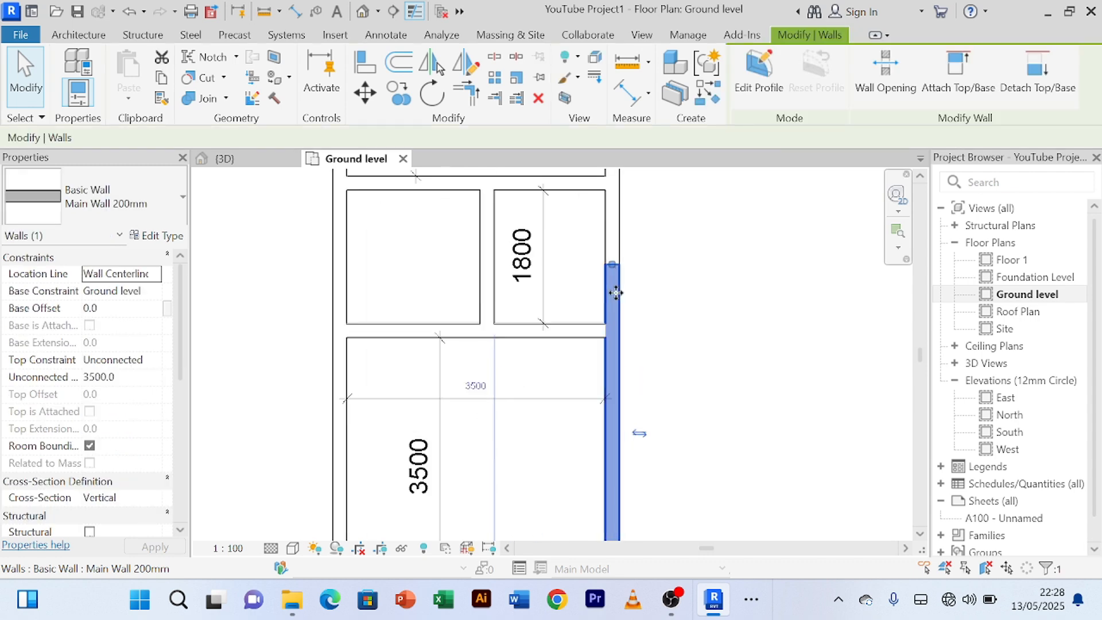
{"action": "left_click_drag", "start_coordinate": [613, 264], "coordinate": [612, 325]}
{"action": "left_click", "coordinate": [716, 260]}
{"action": "middle_click_drag", "start_coordinate": [722, 273], "coordinate": [710, 327]}
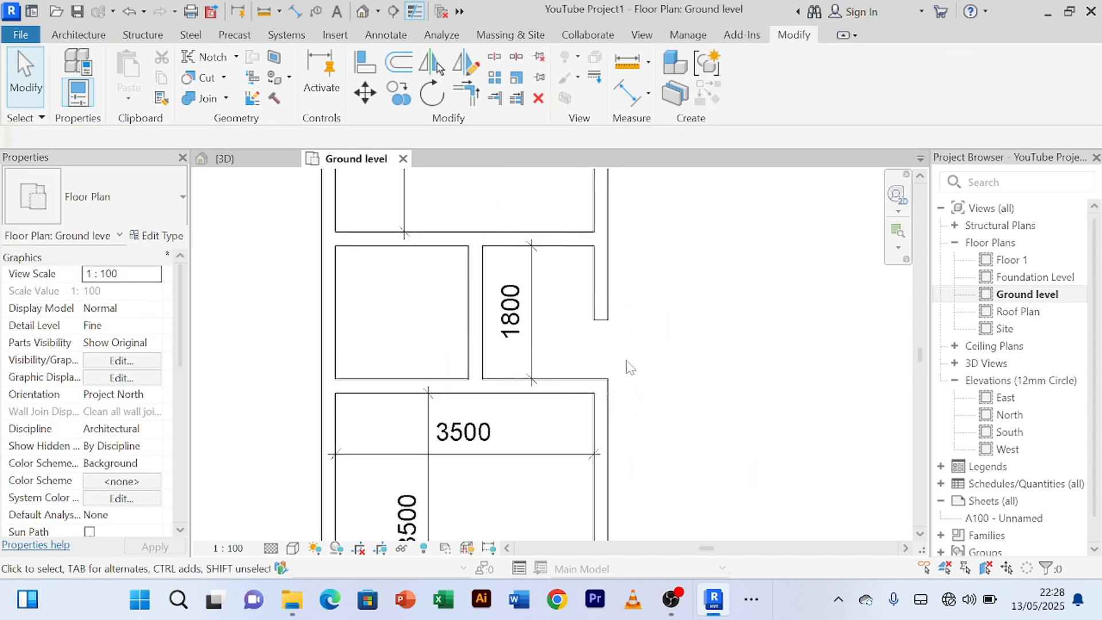
{"action": "scroll", "coordinate": [620, 368], "scroll_direction": "up", "scroll_amount": 3}
{"action": "middle_click_drag", "start_coordinate": [624, 373], "coordinate": [634, 347]}
{"action": "middle_click_drag", "start_coordinate": [649, 310], "coordinate": [661, 377]}
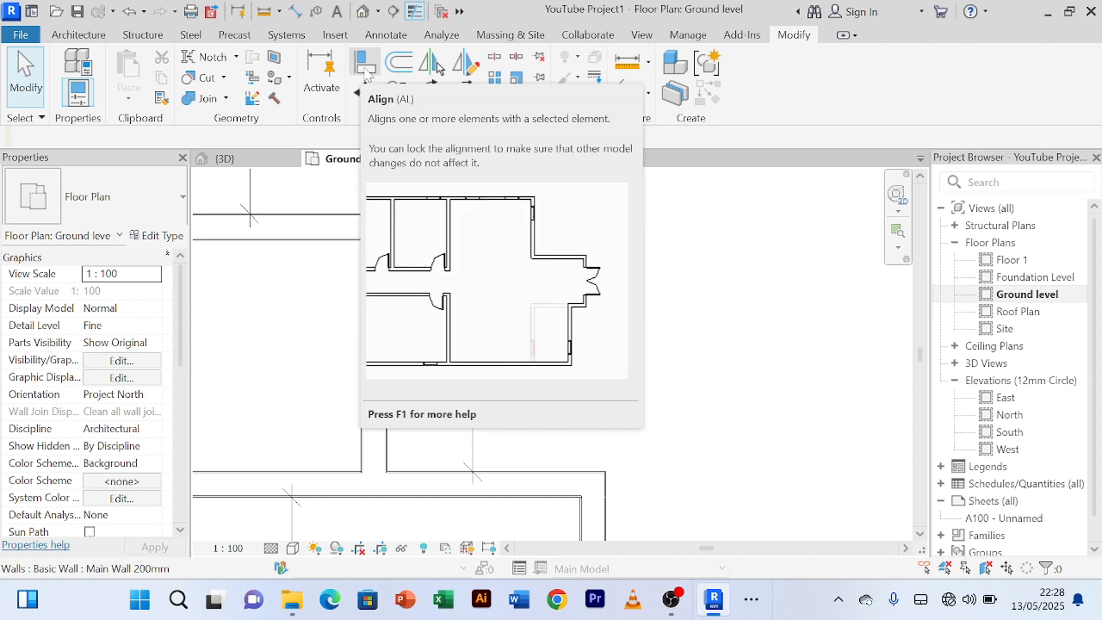
{"action": "left_click", "coordinate": [365, 66]}
{"action": "left_click", "coordinate": [563, 227]}
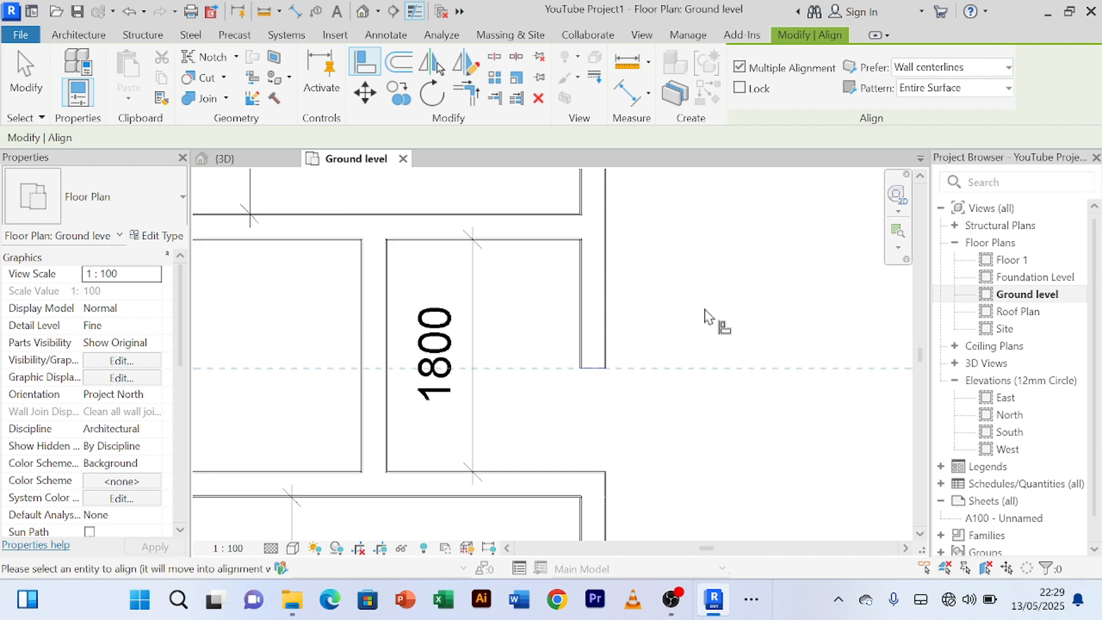
{"action": "right_click", "coordinate": [699, 279]}
{"action": "left_click", "coordinate": [729, 288]}
{"action": "right_click", "coordinate": [710, 254]}
{"action": "left_click", "coordinate": [740, 257]}
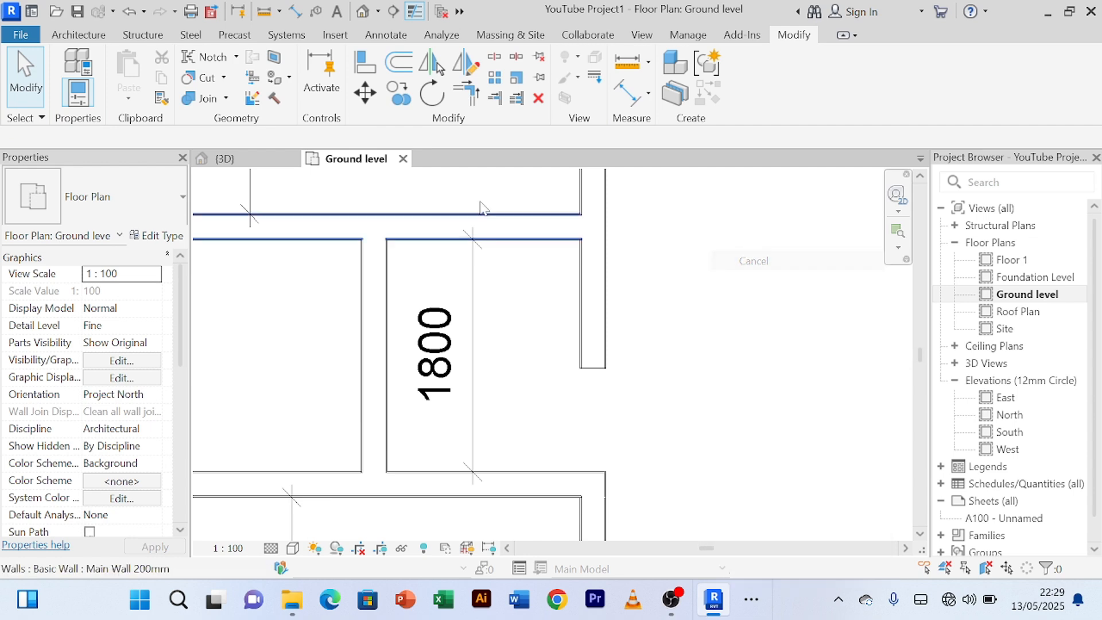
- Align the free end of the upper right wall piece with the lower face of the upper partition, and end the command
{"action": "left_click", "coordinate": [373, 64]}
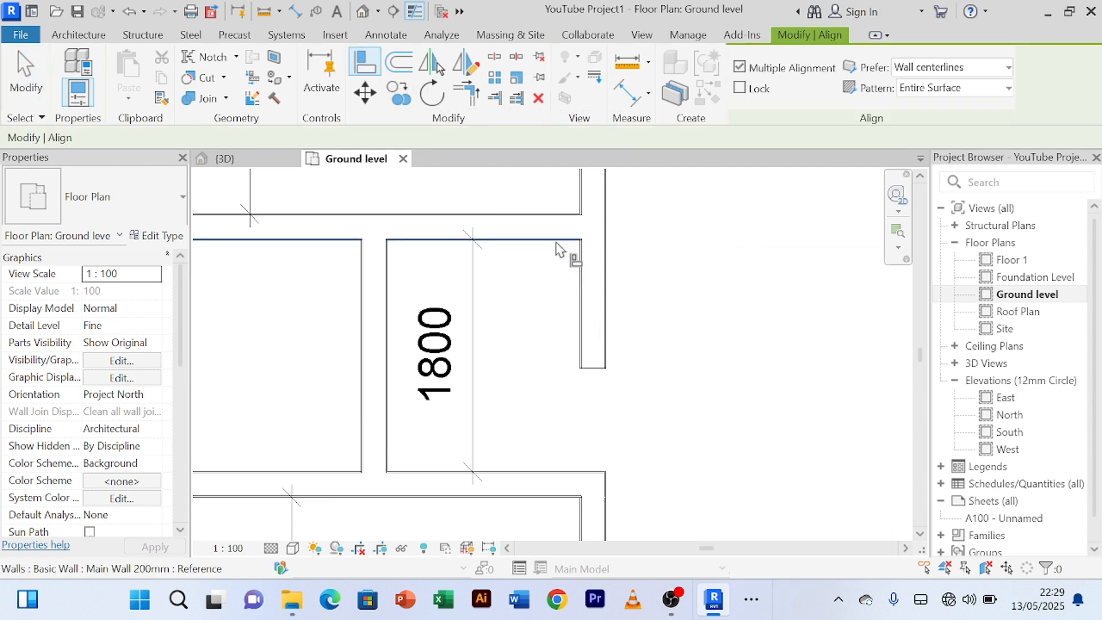
{"action": "scroll", "coordinate": [560, 250], "scroll_direction": "down", "scroll_amount": 2}
{"action": "middle_click_drag", "start_coordinate": [561, 248], "coordinate": [598, 350]}
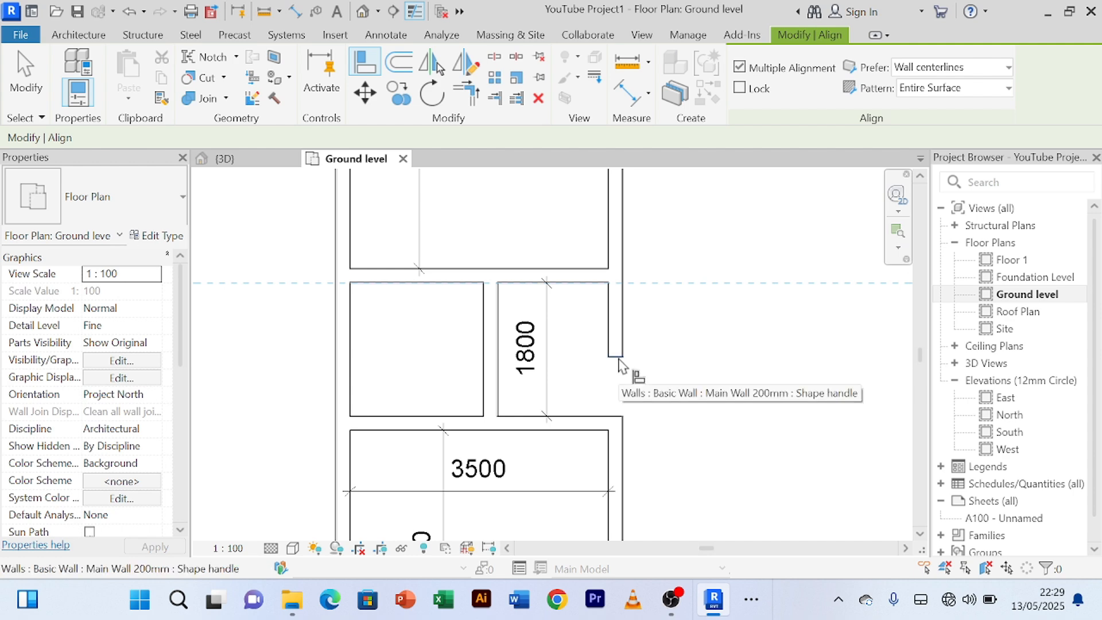
{"action": "left_click", "coordinate": [619, 362]}
{"action": "scroll", "coordinate": [617, 345], "scroll_direction": "up", "scroll_amount": 5}
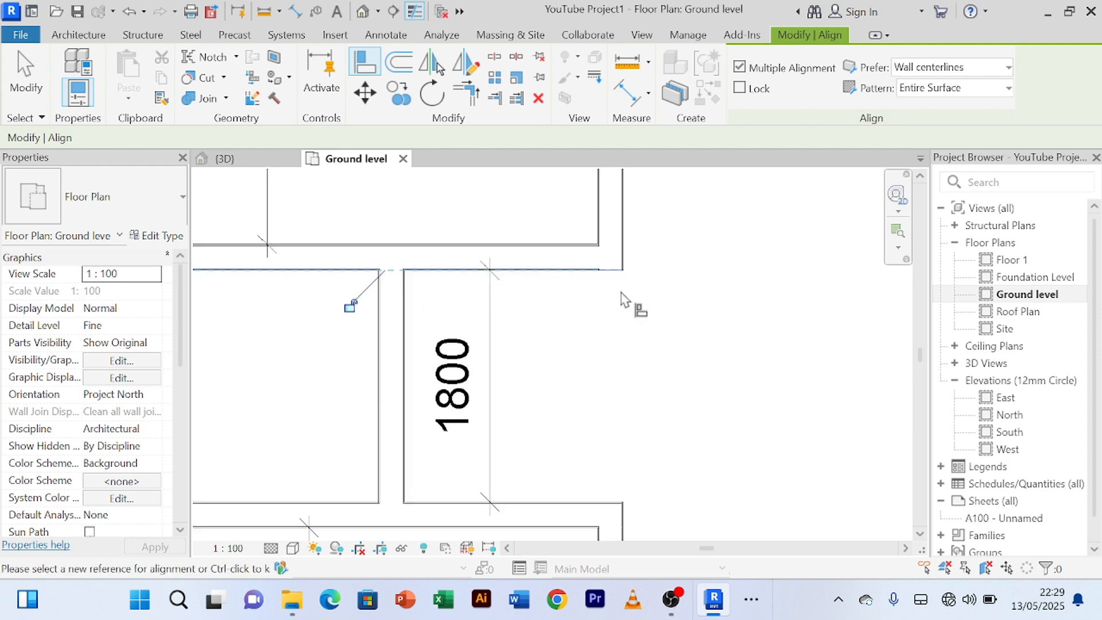
{"action": "scroll", "coordinate": [605, 264], "scroll_direction": "up", "scroll_amount": 2}
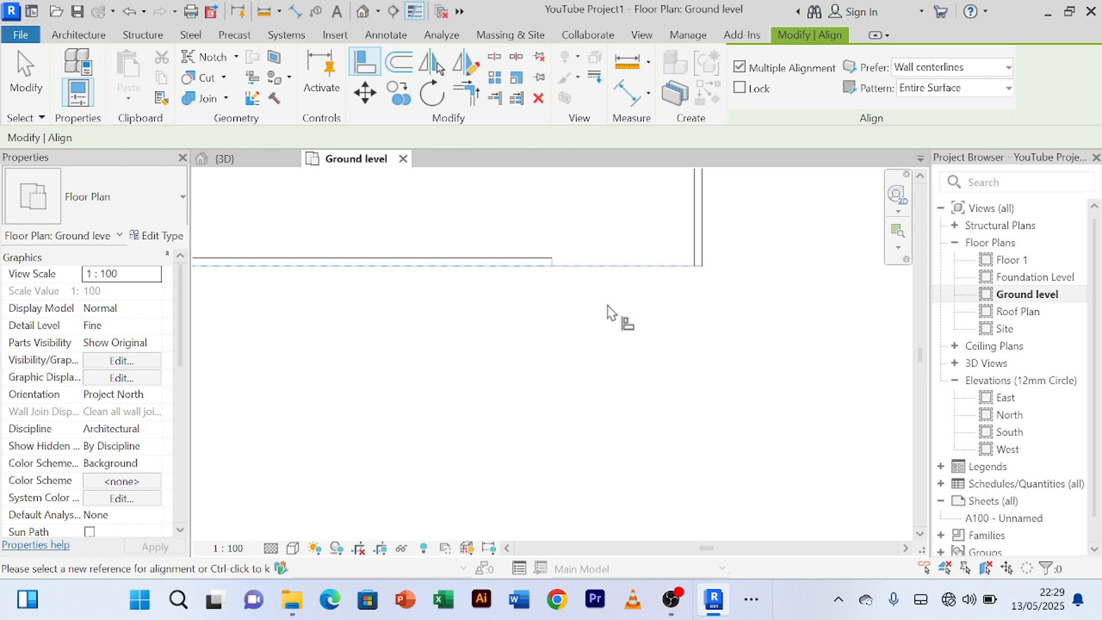
{"action": "middle_click_drag", "start_coordinate": [607, 305], "coordinate": [643, 349]}
{"action": "scroll", "coordinate": [582, 310], "scroll_direction": "up", "scroll_amount": 1}
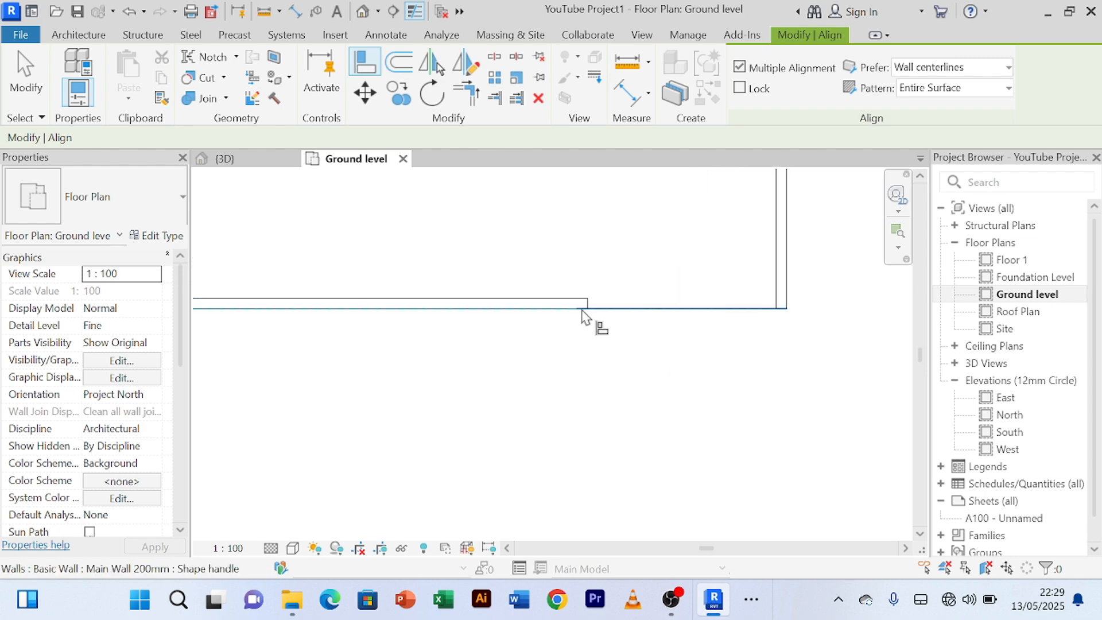
{"action": "right_click", "coordinate": [548, 347]}
{"action": "left_click", "coordinate": [619, 63]}
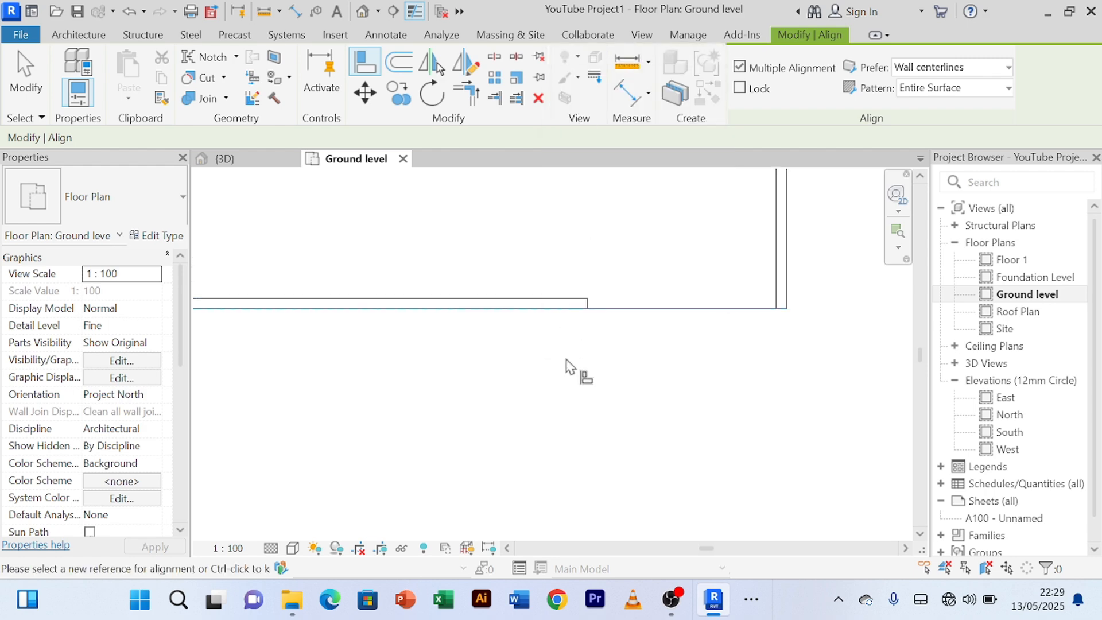
{"action": "right_click", "coordinate": [584, 357]}
{"action": "left_click", "coordinate": [613, 57]}
- Examine closely the corner where the aligned right wall end meets the upper partition
{"action": "scroll", "coordinate": [580, 398], "scroll_direction": "down", "scroll_amount": 1}
{"action": "middle_click_drag", "start_coordinate": [588, 412], "coordinate": [687, 383]}
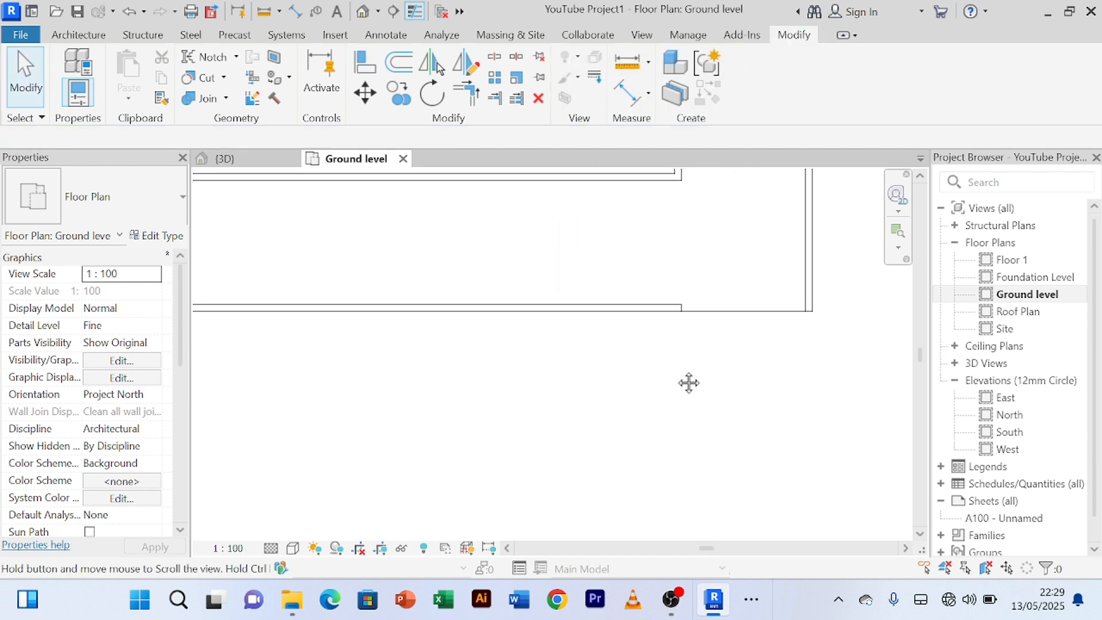
{"action": "scroll", "coordinate": [673, 370], "scroll_direction": "down", "scroll_amount": 3}
{"action": "scroll", "coordinate": [671, 378], "scroll_direction": "down", "scroll_amount": 1}
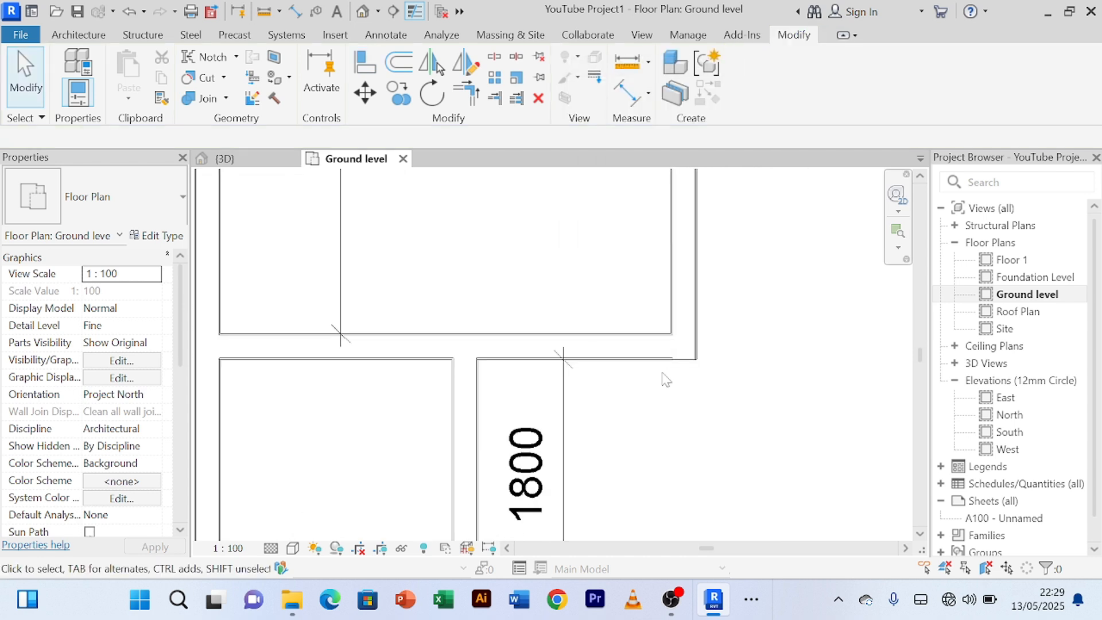
{"action": "scroll", "coordinate": [666, 379], "scroll_direction": "up", "scroll_amount": 4}
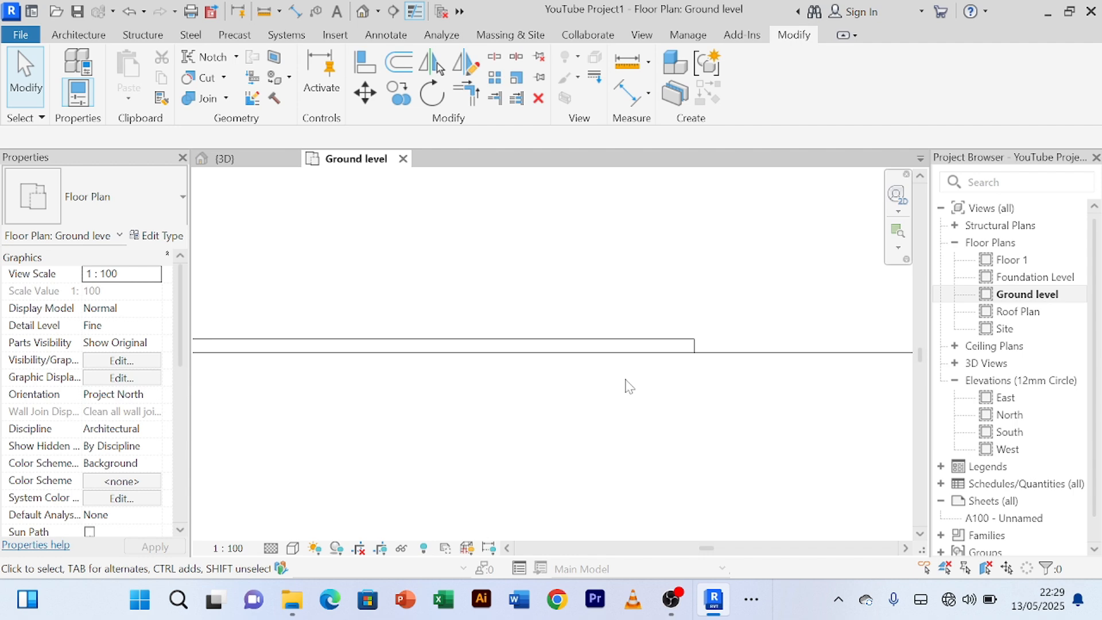
{"action": "scroll", "coordinate": [626, 386], "scroll_direction": "down", "scroll_amount": 1}
{"action": "scroll", "coordinate": [628, 402], "scroll_direction": "down", "scroll_amount": 1}
{"action": "middle_click_drag", "start_coordinate": [629, 419], "coordinate": [650, 381]}
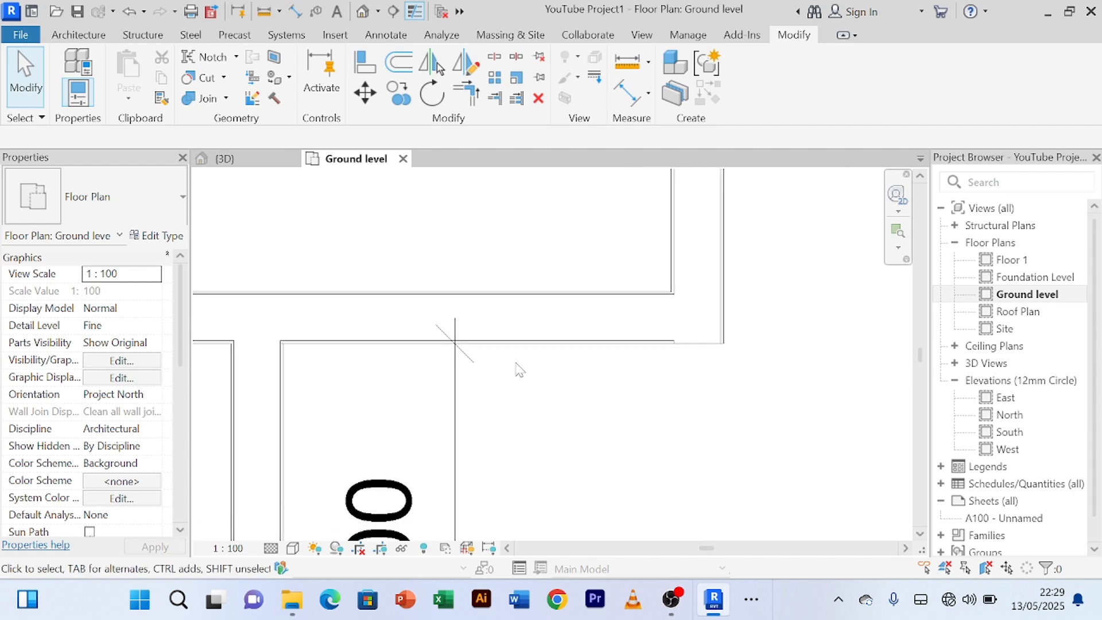
{"action": "scroll", "coordinate": [511, 362], "scroll_direction": "up", "scroll_amount": 3}
{"action": "scroll", "coordinate": [374, 430], "scroll_direction": "down", "scroll_amount": 4}
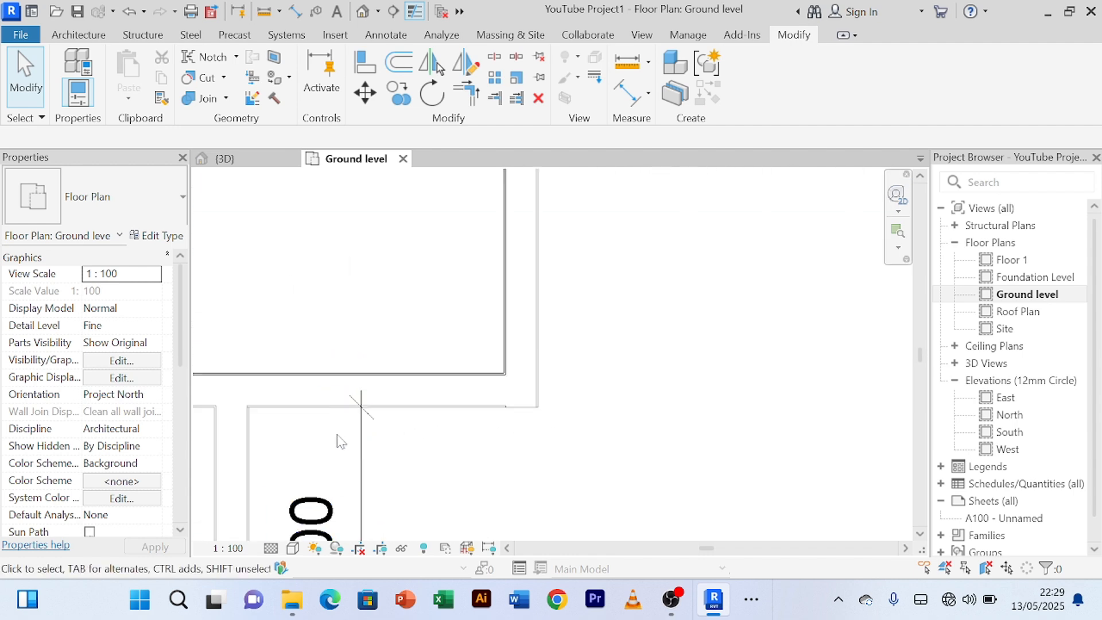
{"action": "scroll", "coordinate": [543, 411], "scroll_direction": "down", "scroll_amount": 5}
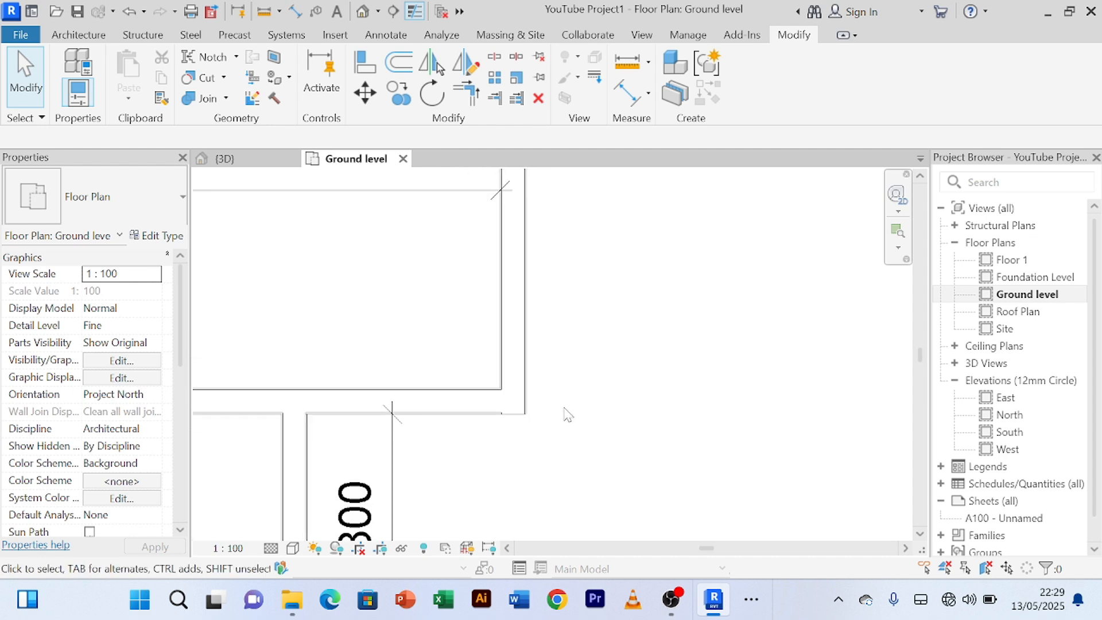
{"action": "scroll", "coordinate": [488, 416], "scroll_direction": "up", "scroll_amount": 2}
{"action": "scroll", "coordinate": [485, 422], "scroll_direction": "down", "scroll_amount": 3}
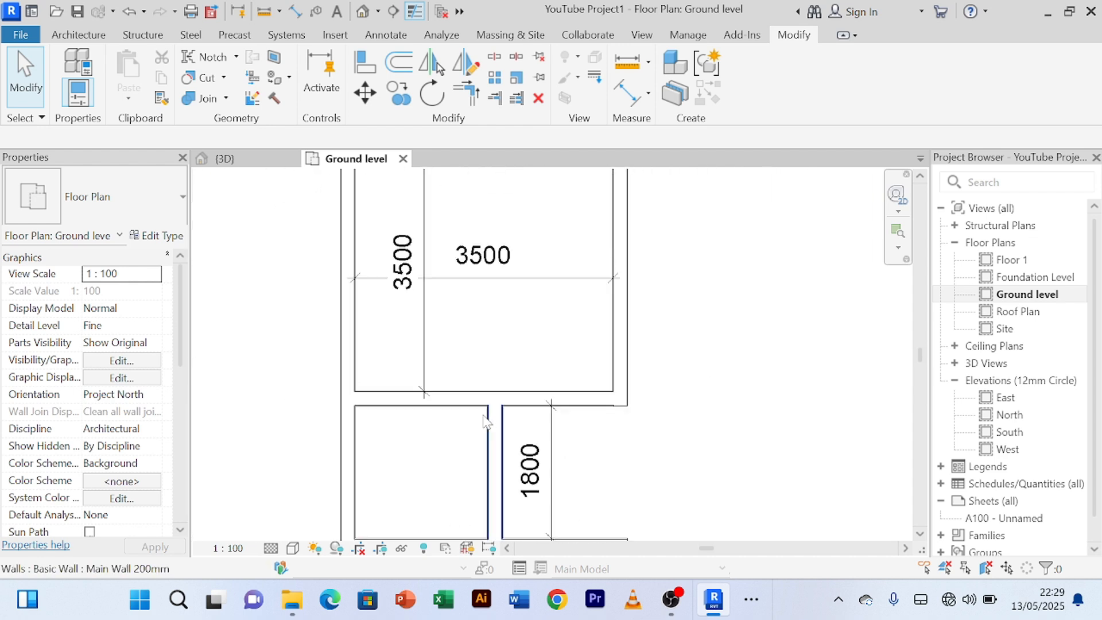
{"action": "scroll", "coordinate": [485, 422], "scroll_direction": "up", "scroll_amount": 5}
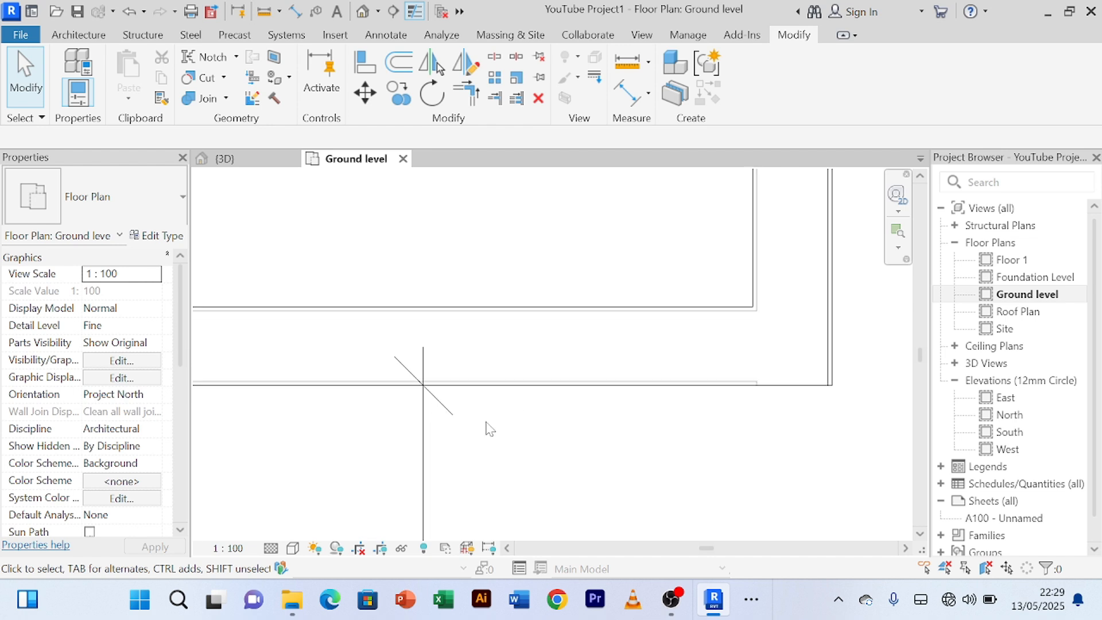
- Select the upper partition and the right wall piece to inspect their joint, and clear the selection
{"action": "left_click", "coordinate": [434, 453]}
{"action": "left_click", "coordinate": [669, 394]}
{"action": "scroll", "coordinate": [675, 402], "scroll_direction": "up", "scroll_amount": 3}
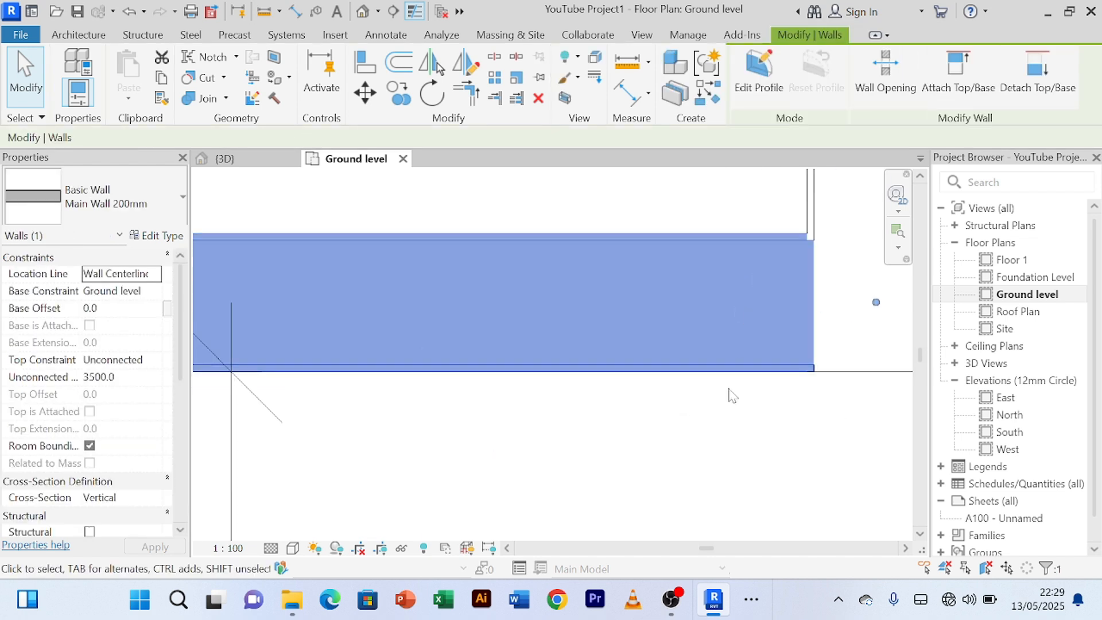
{"action": "scroll", "coordinate": [731, 396], "scroll_direction": "down", "scroll_amount": 2}
{"action": "scroll", "coordinate": [763, 396], "scroll_direction": "up", "scroll_amount": 4}
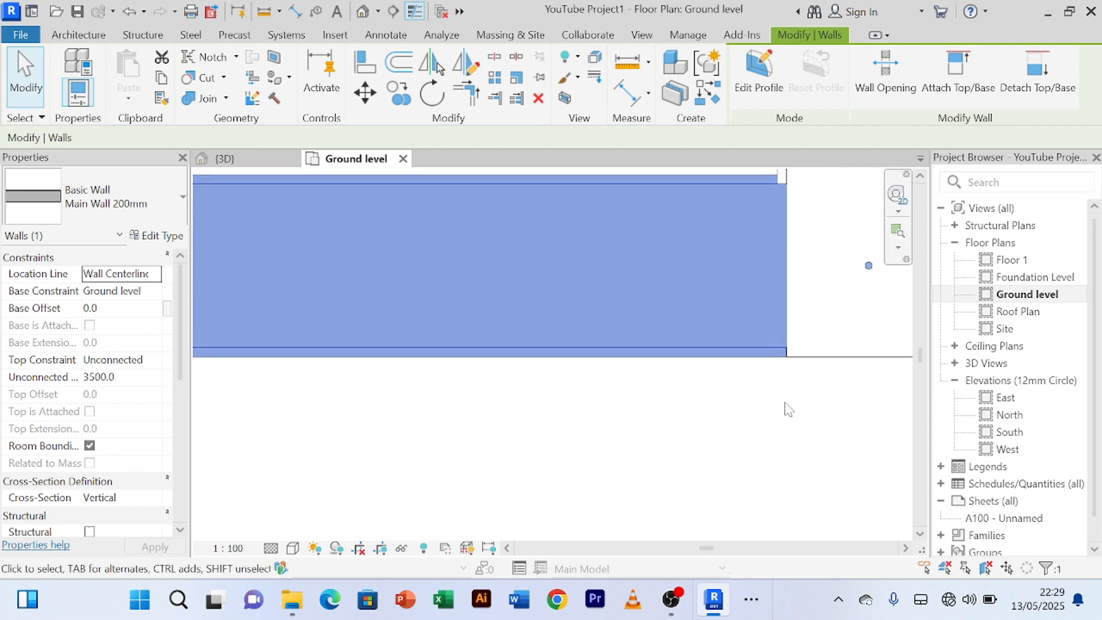
{"action": "left_click", "coordinate": [787, 410]}
{"action": "scroll", "coordinate": [786, 419], "scroll_direction": "down", "scroll_amount": 3}
{"action": "scroll", "coordinate": [781, 429], "scroll_direction": "down", "scroll_amount": 4}
{"action": "middle_click_drag", "start_coordinate": [790, 439], "coordinate": [761, 419]}
{"action": "scroll", "coordinate": [771, 397], "scroll_direction": "up", "scroll_amount": 5}
{"action": "left_click_drag", "start_coordinate": [786, 354], "coordinate": [708, 427]}
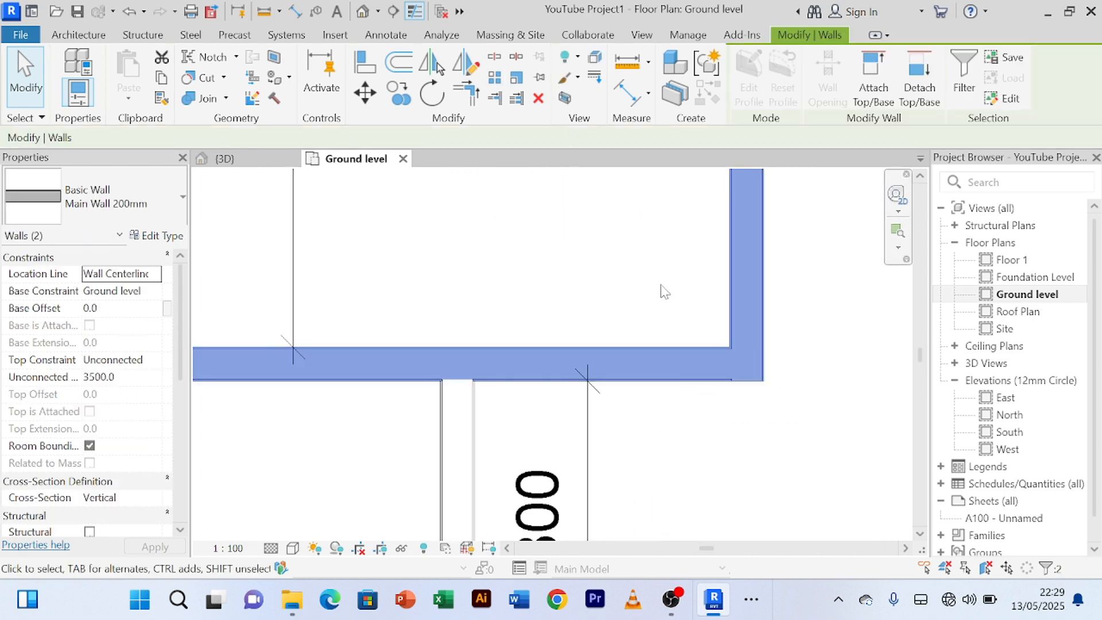
{"action": "scroll", "coordinate": [717, 310], "scroll_direction": "up", "scroll_amount": 6}
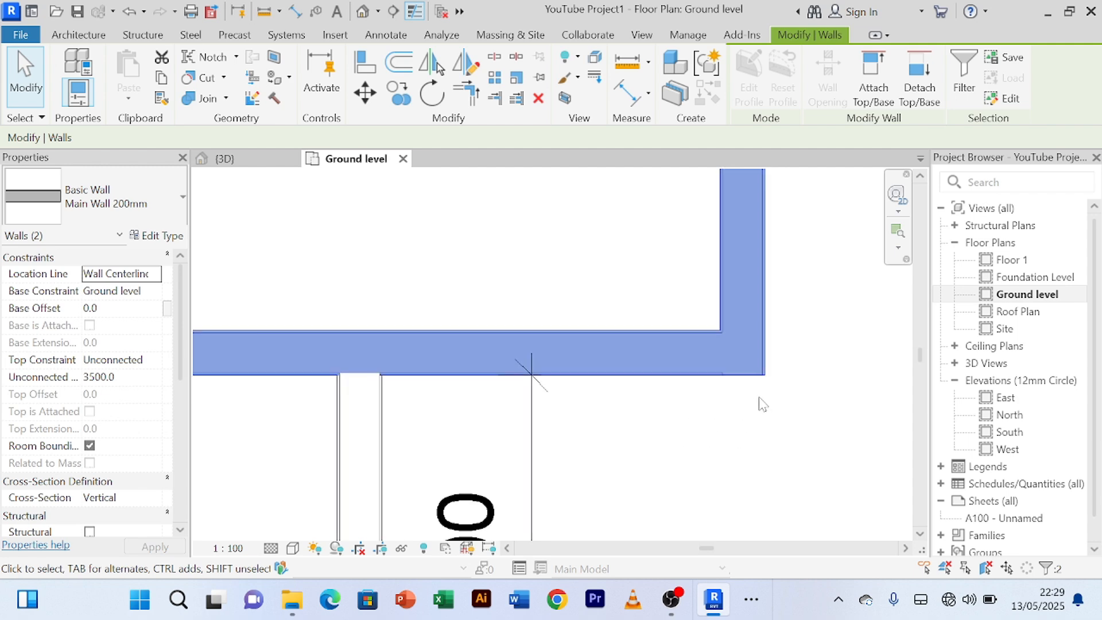
{"action": "scroll", "coordinate": [631, 230], "scroll_direction": "down", "scroll_amount": 5}
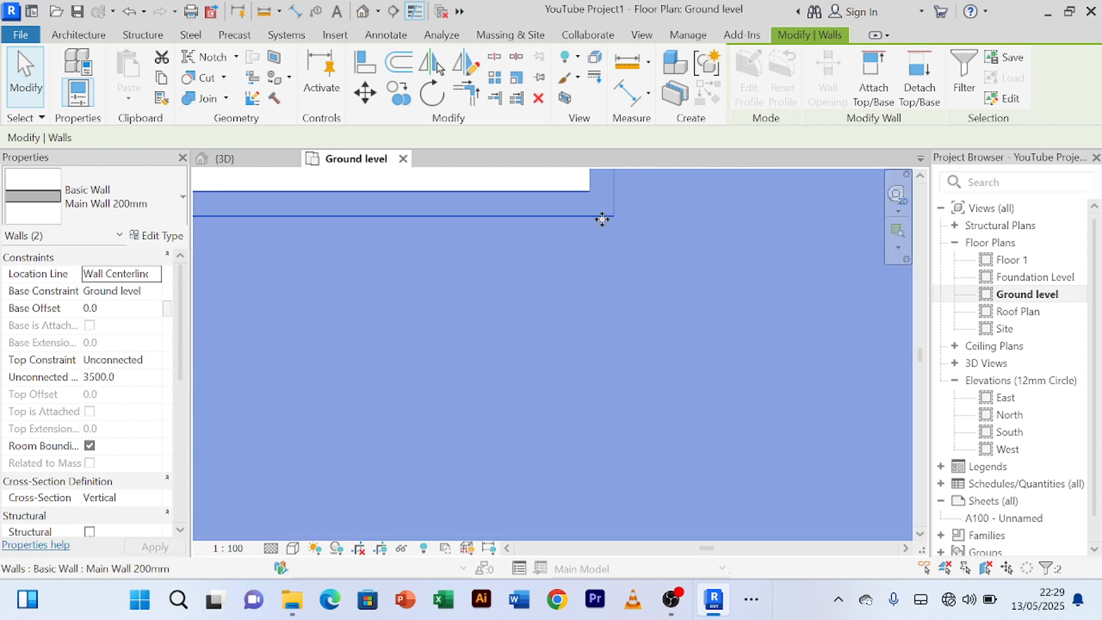
{"action": "left_click", "coordinate": [693, 408]}
- Review the overall floor plan and the opened right side of the middle room
{"action": "scroll", "coordinate": [690, 397], "scroll_direction": "down", "scroll_amount": 5}
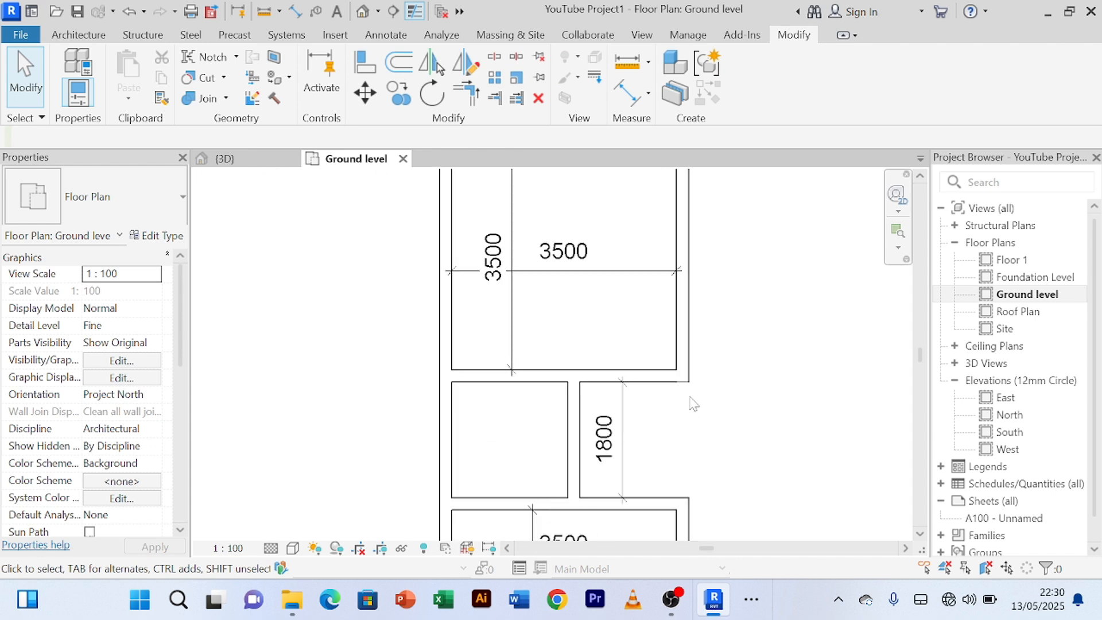
{"action": "middle_click_drag", "start_coordinate": [709, 432], "coordinate": [718, 385]}
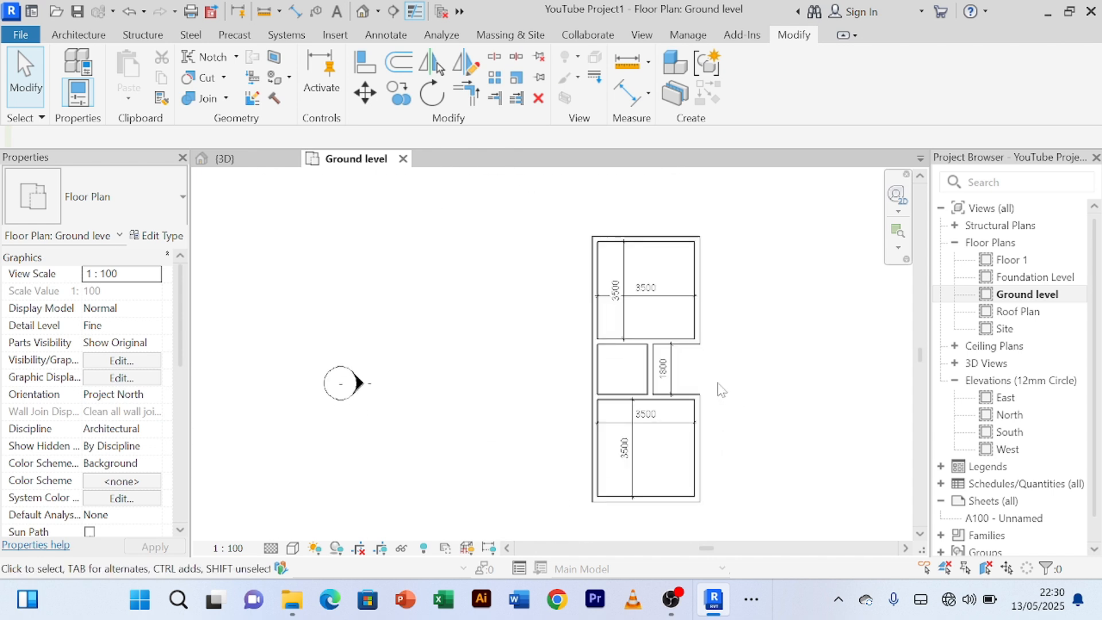
{"action": "scroll", "coordinate": [718, 373], "scroll_direction": "up", "scroll_amount": 4}
{"action": "scroll", "coordinate": [692, 277], "scroll_direction": "down", "scroll_amount": 4}
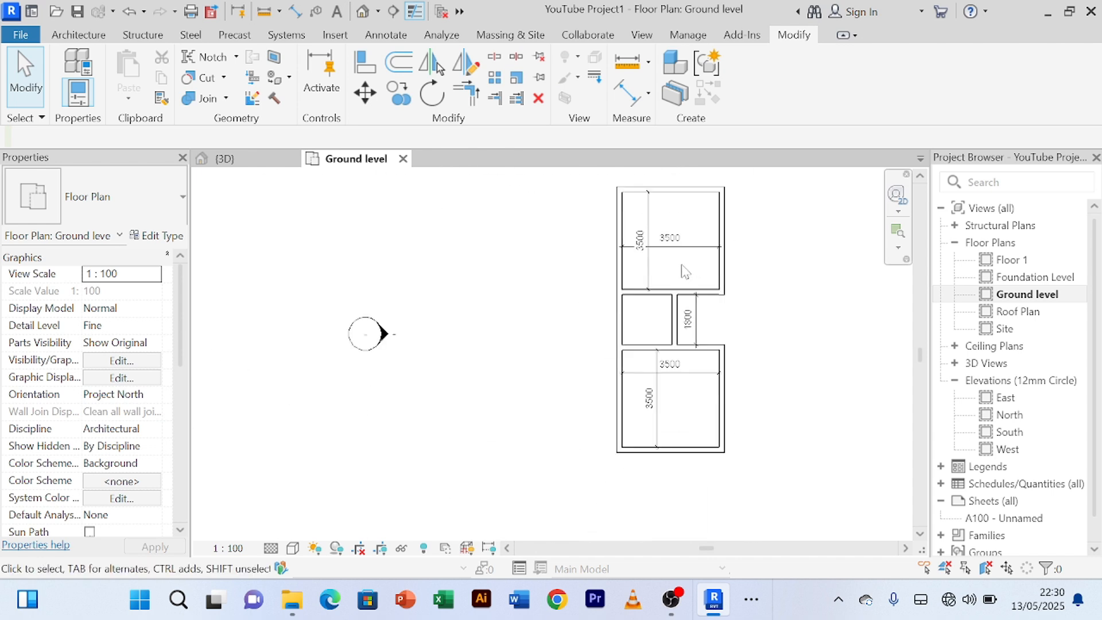
{"action": "middle_click_drag", "start_coordinate": [692, 277], "coordinate": [659, 256]}
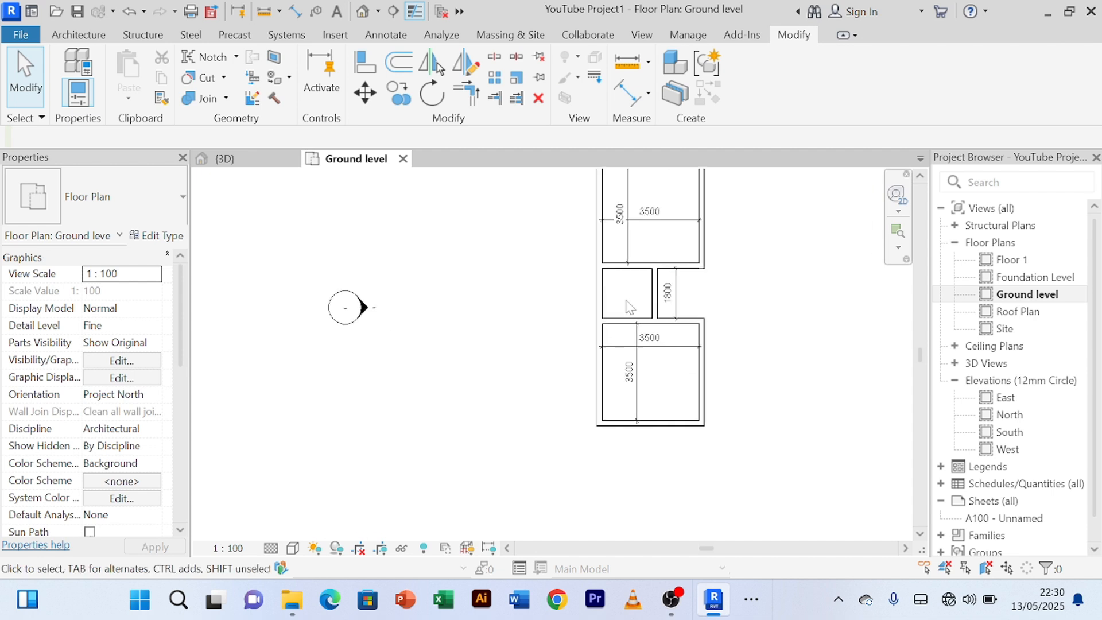
{"action": "scroll", "coordinate": [629, 307], "scroll_direction": "up", "scroll_amount": 2}
{"action": "middle_click_drag", "start_coordinate": [631, 296], "coordinate": [604, 337]}
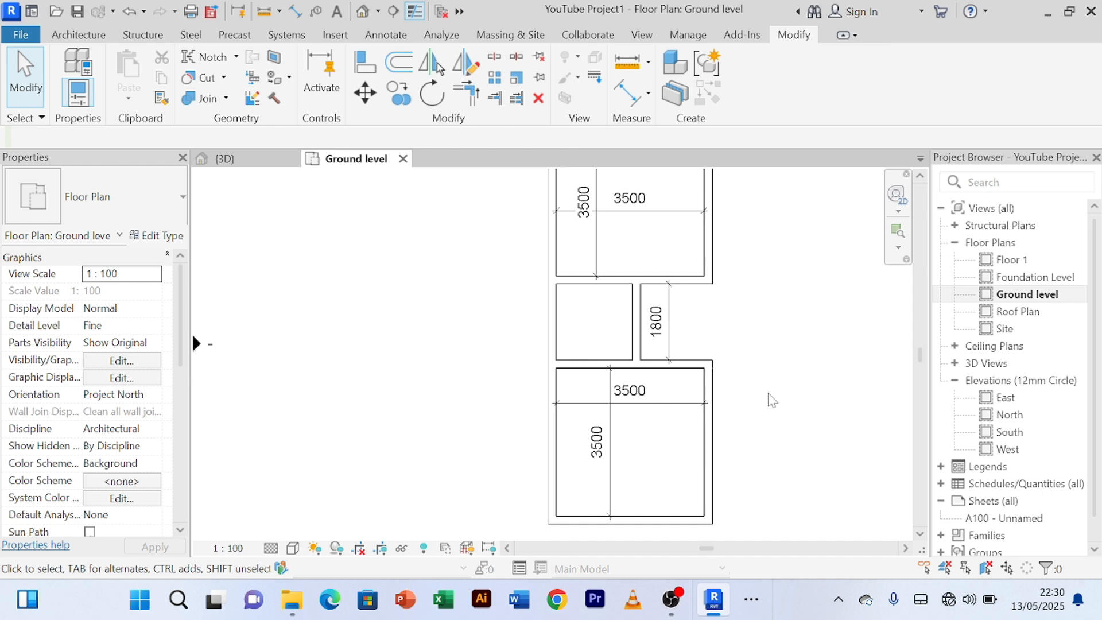
{"action": "scroll", "coordinate": [771, 393], "scroll_direction": "down", "scroll_amount": 2}
{"action": "middle_click_drag", "start_coordinate": [772, 387], "coordinate": [635, 381]}
{"action": "scroll", "coordinate": [591, 249], "scroll_direction": "up", "scroll_amount": 2}
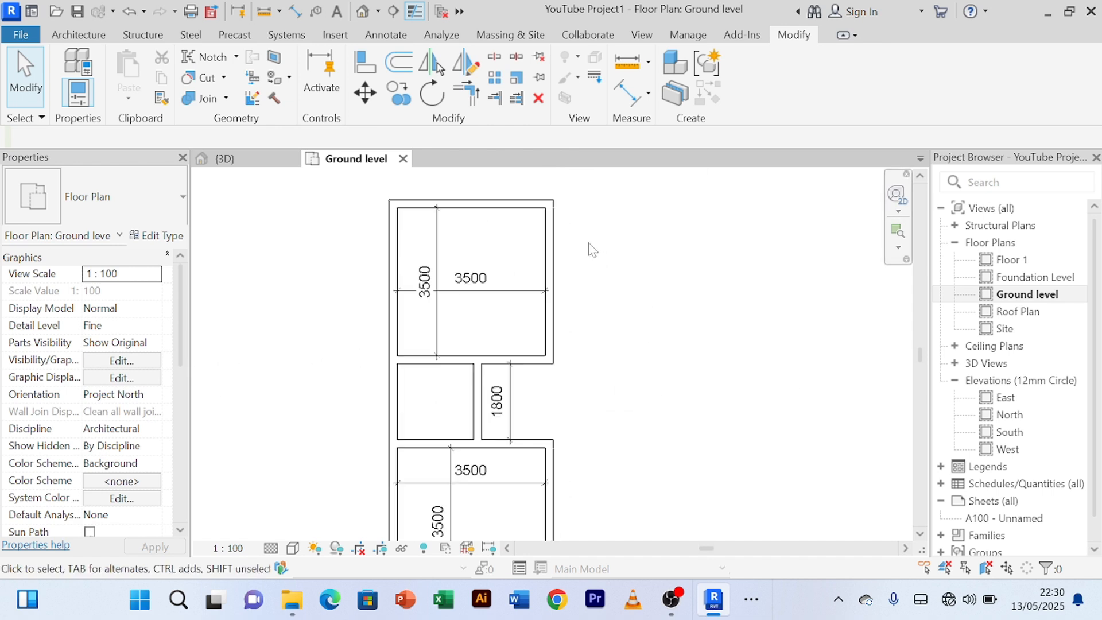
- Examine the top room's right wall and its free lower end, selecting it for inspection and clearing the selection
{"action": "scroll", "coordinate": [592, 249], "scroll_direction": "up", "scroll_amount": 2}
{"action": "scroll", "coordinate": [626, 260], "scroll_direction": "down", "scroll_amount": 2}
{"action": "middle_click_drag", "start_coordinate": [631, 262], "coordinate": [661, 255]}
{"action": "scroll", "coordinate": [683, 300], "scroll_direction": "up", "scroll_amount": 1}
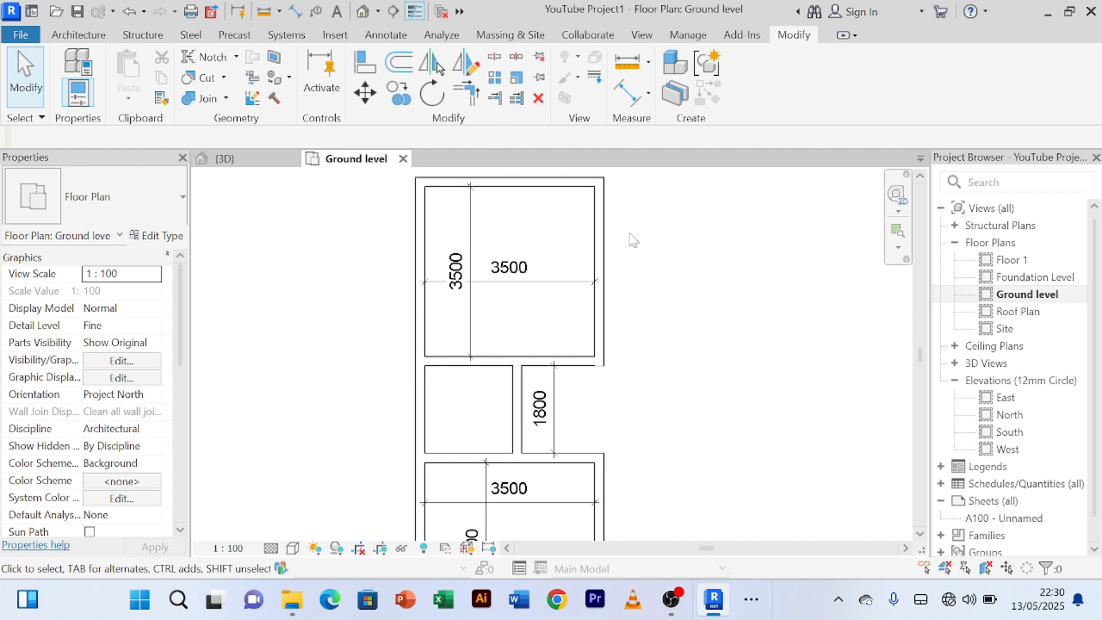
{"action": "left_click", "coordinate": [601, 236]}
{"action": "scroll", "coordinate": [766, 278], "scroll_direction": "up", "scroll_amount": 1}
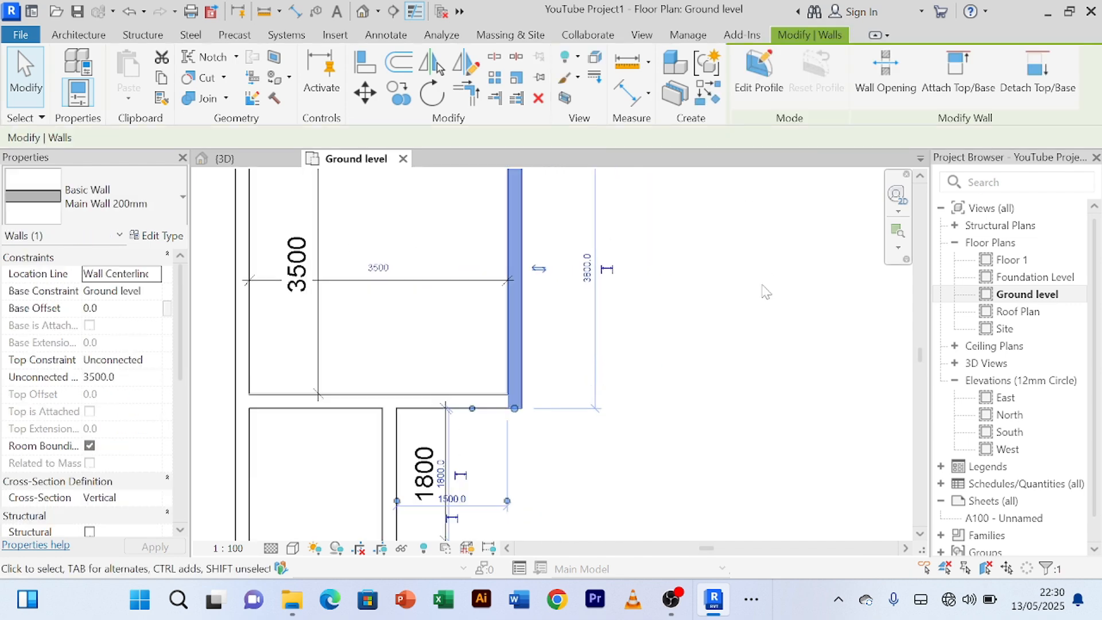
{"action": "scroll", "coordinate": [761, 287], "scroll_direction": "down", "scroll_amount": 2}
{"action": "left_click", "coordinate": [763, 287]}
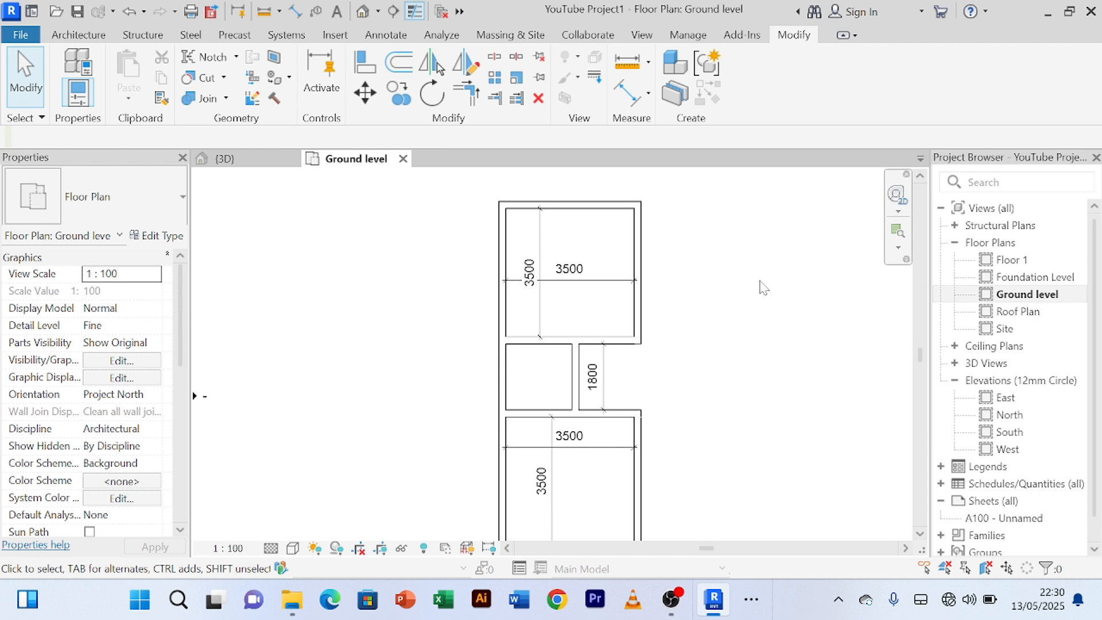
- Offset a copy of the top room's right wall 2300 mm outward to the right, and end the command
{"action": "left_click", "coordinate": [398, 62]}
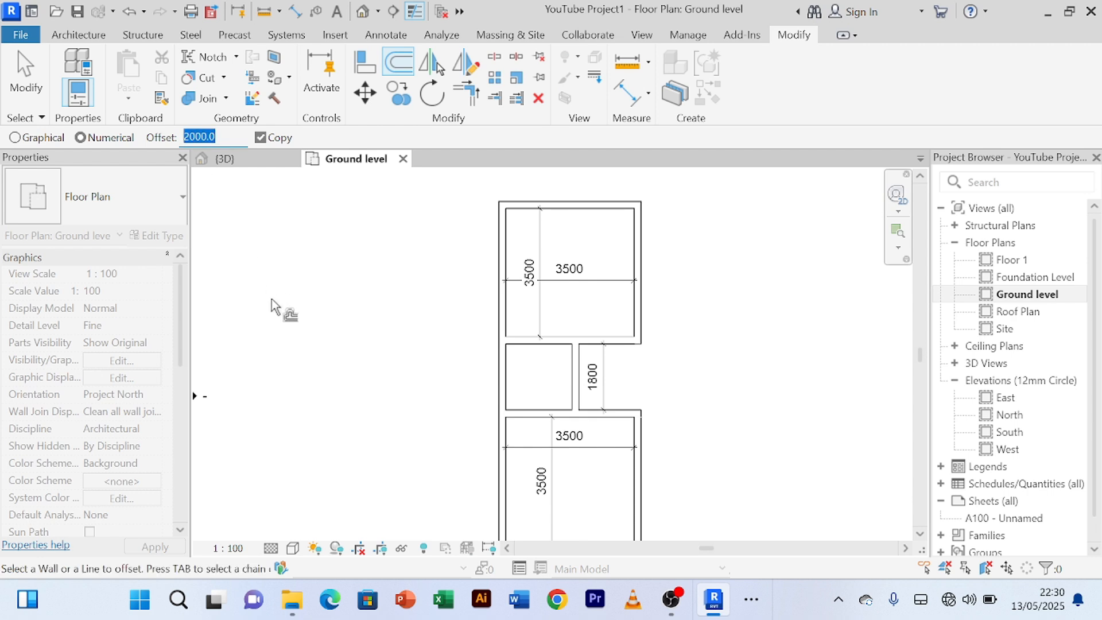
{"action": "type", "text": "23"}
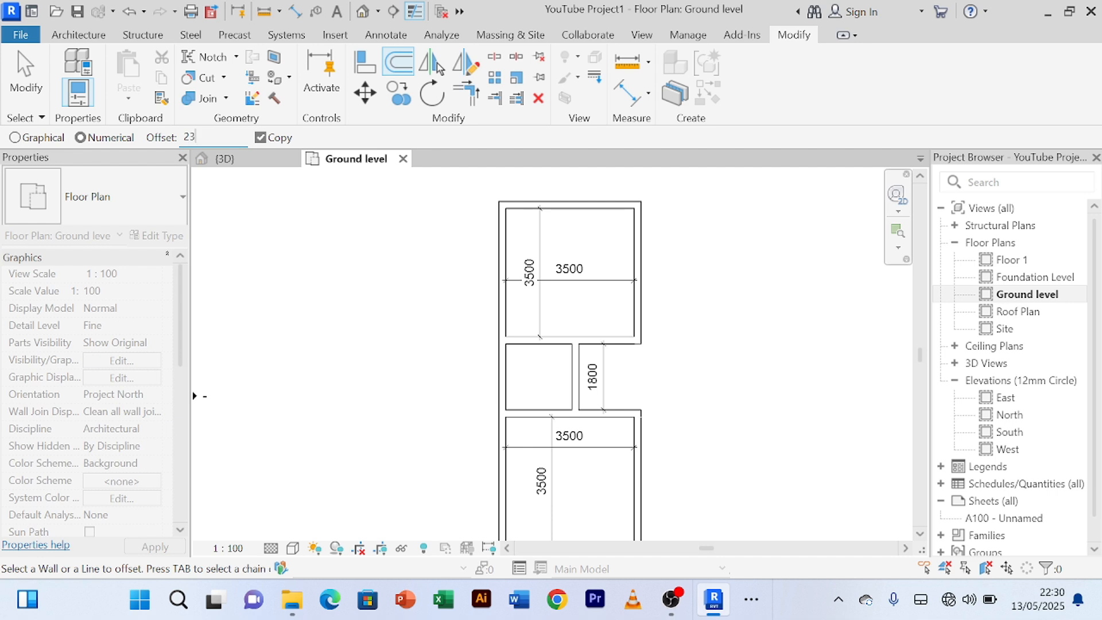
{"action": "key", "text": "Return"}
{"action": "scroll", "coordinate": [721, 282], "scroll_direction": "up", "scroll_amount": 2}
{"action": "middle_click_drag", "start_coordinate": [722, 280], "coordinate": [694, 275]}
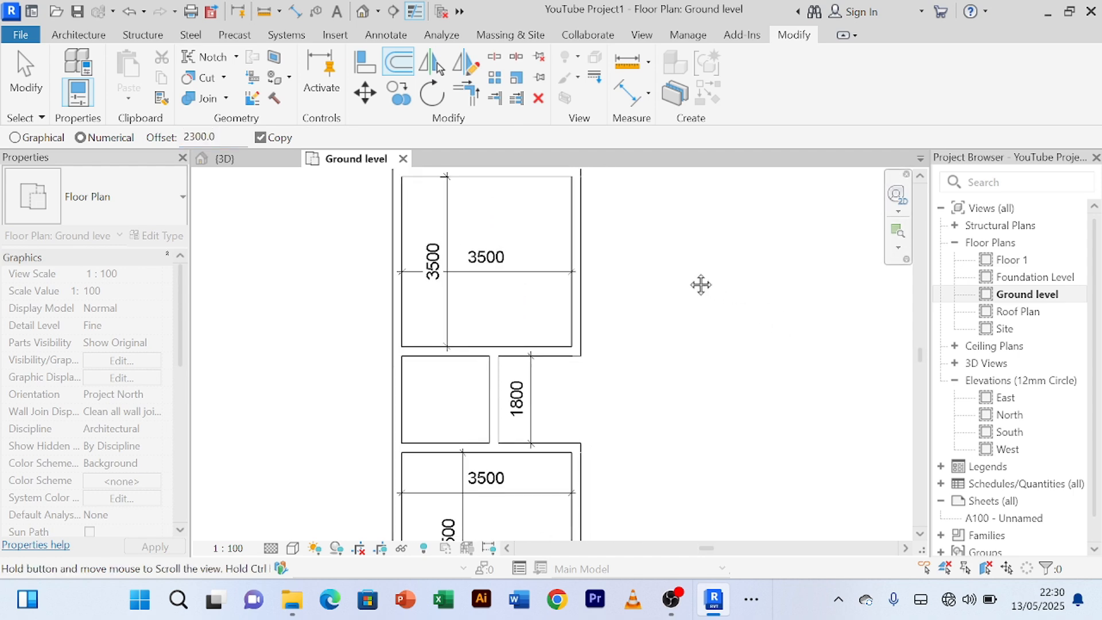
{"action": "scroll", "coordinate": [687, 271], "scroll_direction": "down", "scroll_amount": 3}
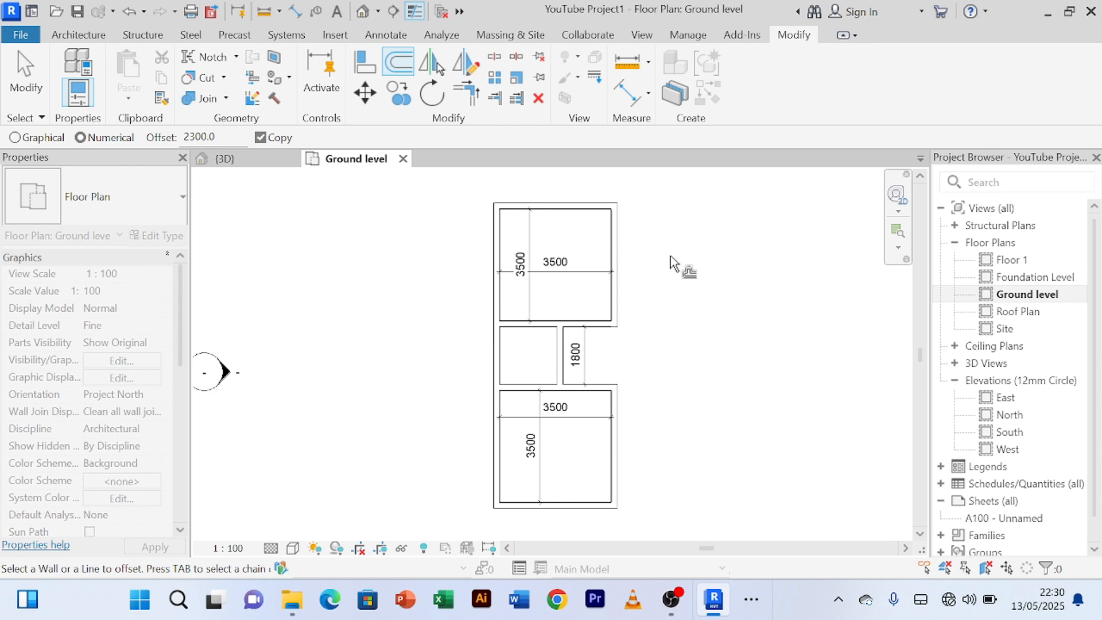
{"action": "left_click", "coordinate": [628, 261]}
{"action": "right_click", "coordinate": [740, 230]}
{"action": "left_click", "coordinate": [767, 239]}
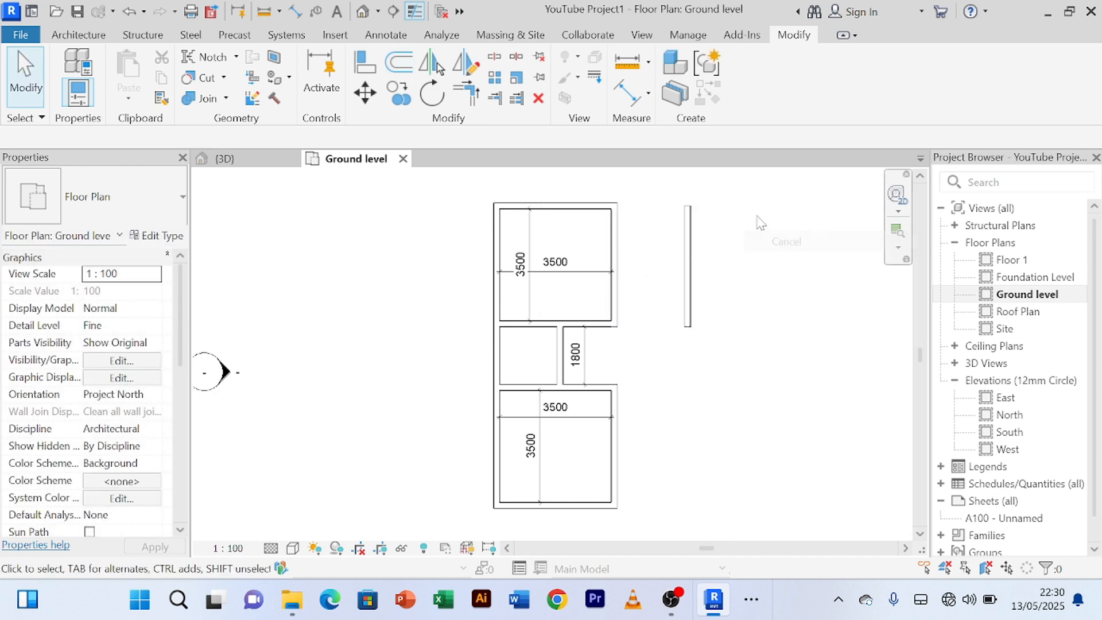
{"action": "right_click", "coordinate": [757, 216]}
{"action": "left_click", "coordinate": [772, 229]}
- Set the clear distance between the copied wall and the rooms' right outer face to 2300 mm, and deselect the wall
{"action": "left_click", "coordinate": [696, 280]}
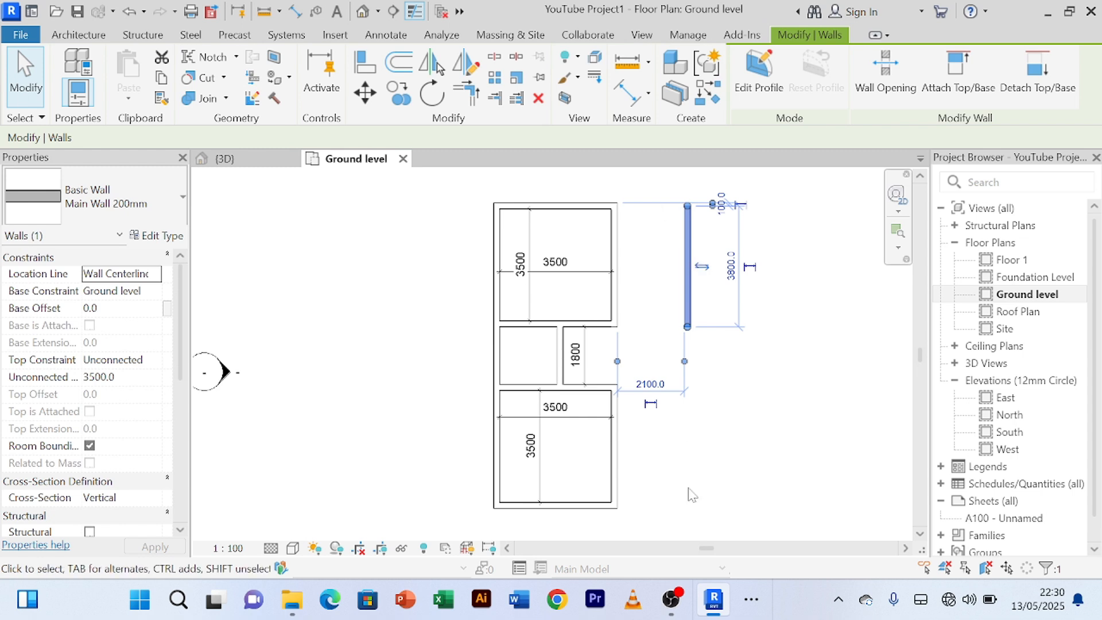
{"action": "left_click", "coordinate": [650, 383]}
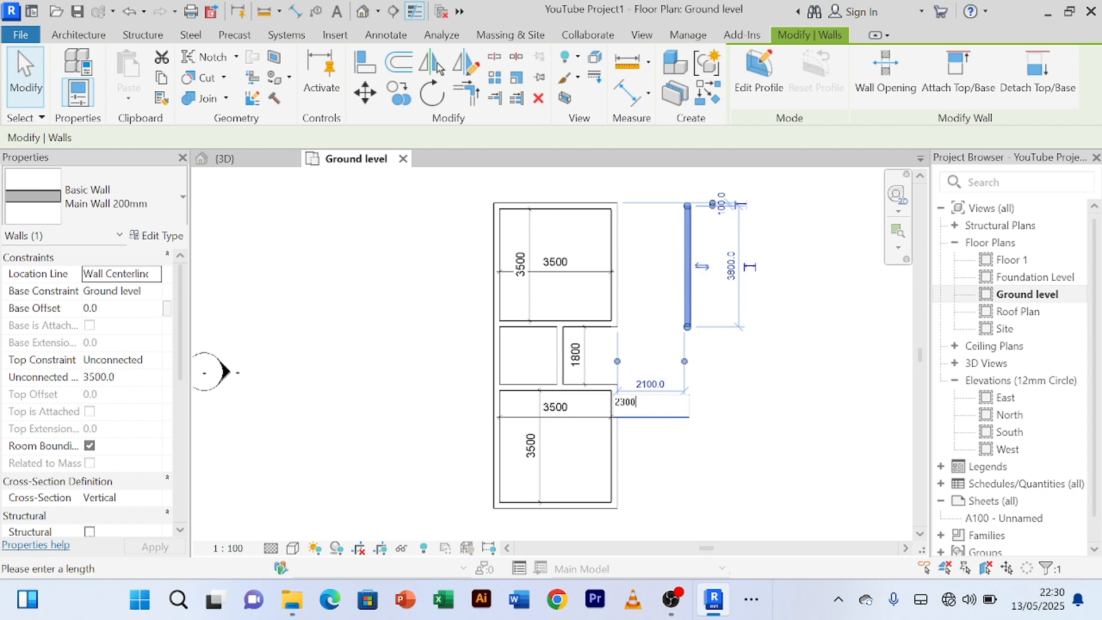
{"action": "type", "text": "2300"}
{"action": "key", "text": "Return"}
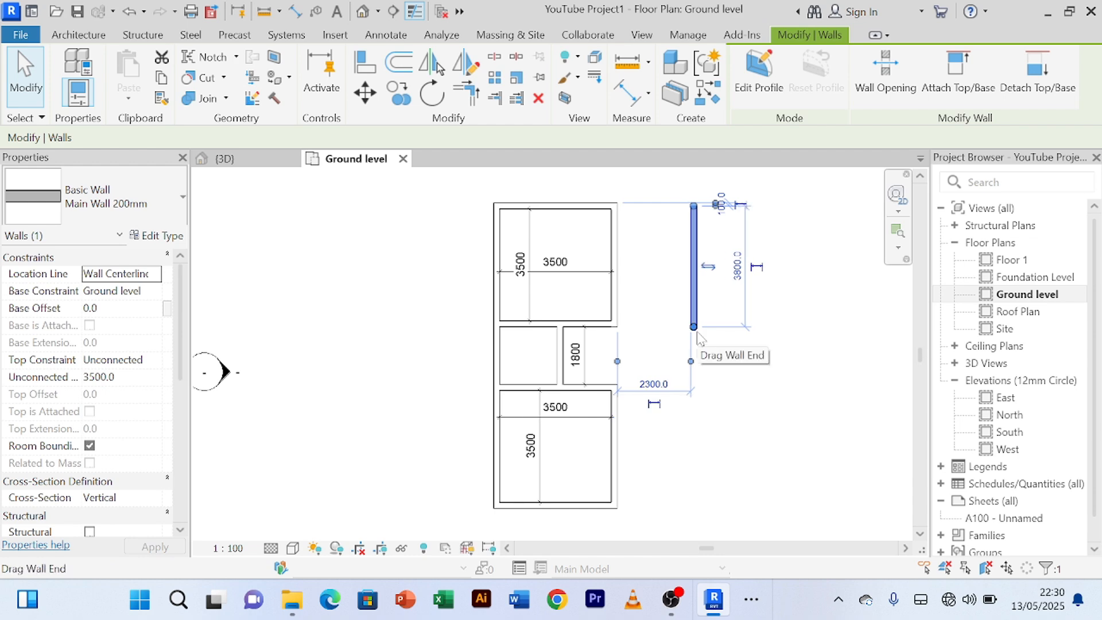
{"action": "left_click", "coordinate": [776, 453]}
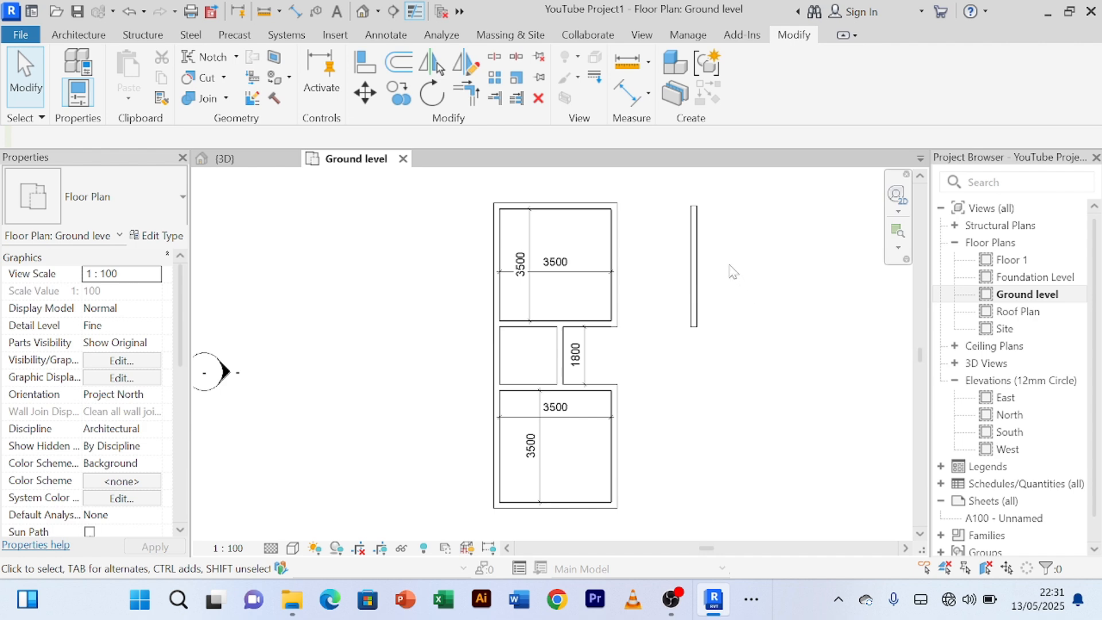
{"action": "scroll", "coordinate": [657, 227], "scroll_direction": "up", "scroll_amount": 1}
{"action": "scroll", "coordinate": [658, 227], "scroll_direction": "down", "scroll_amount": 1}
{"action": "middle_click_drag", "start_coordinate": [657, 227], "coordinate": [614, 234]}
{"action": "scroll", "coordinate": [624, 251], "scroll_direction": "up", "scroll_amount": 1}
{"action": "scroll", "coordinate": [623, 246], "scroll_direction": "down", "scroll_amount": 1}
{"action": "scroll", "coordinate": [622, 247], "scroll_direction": "down", "scroll_amount": 1}
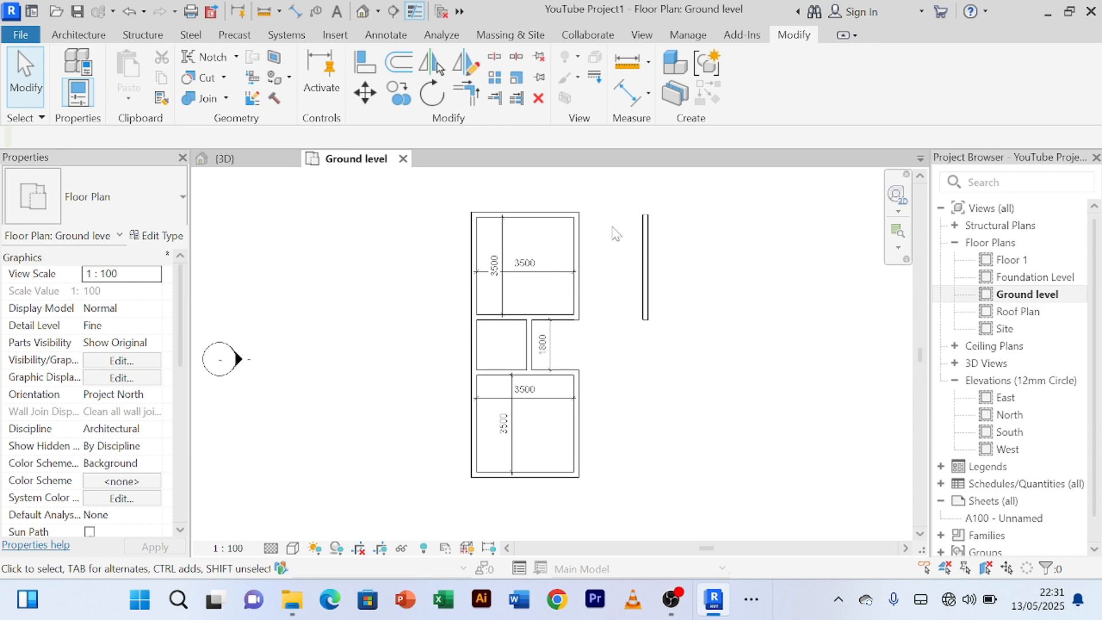
{"action": "middle_click_drag", "start_coordinate": [614, 231], "coordinate": [603, 275]}
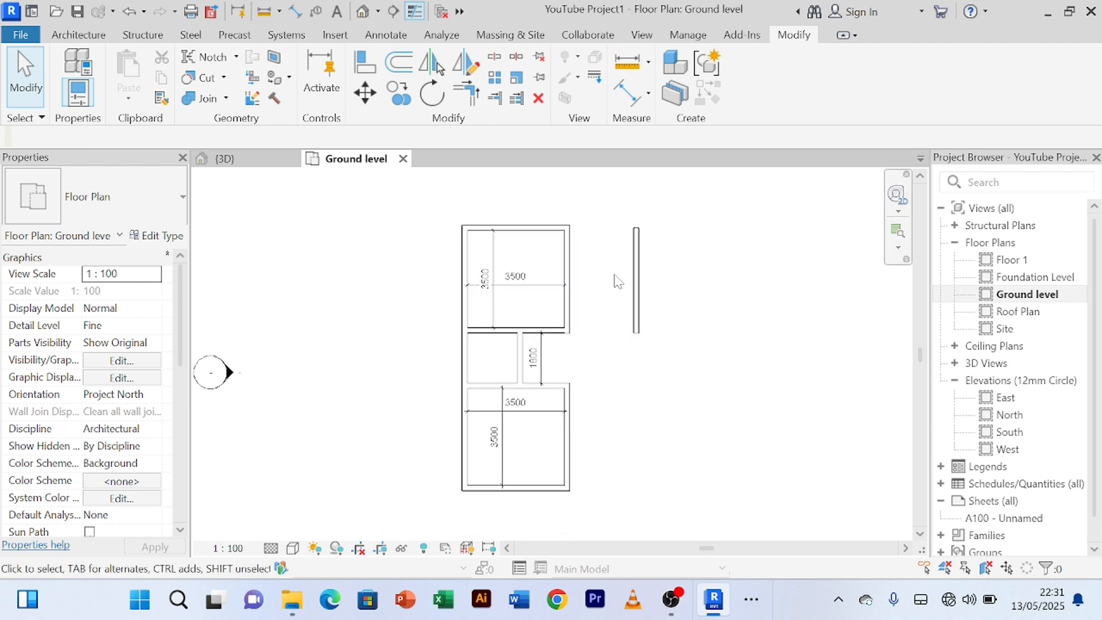
- Draw a similar Main Wall 200mm horizontally from the top room's right wall across the copied wall, about 9400 mm long, and end the command
{"action": "left_click", "coordinate": [636, 284]}
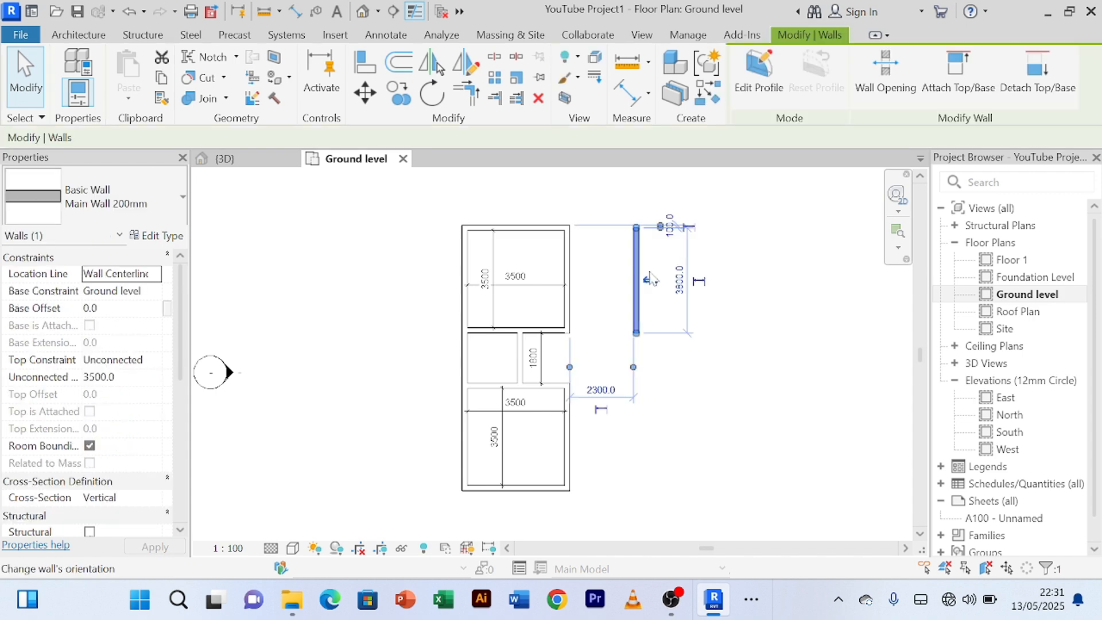
{"action": "left_click", "coordinate": [708, 92]}
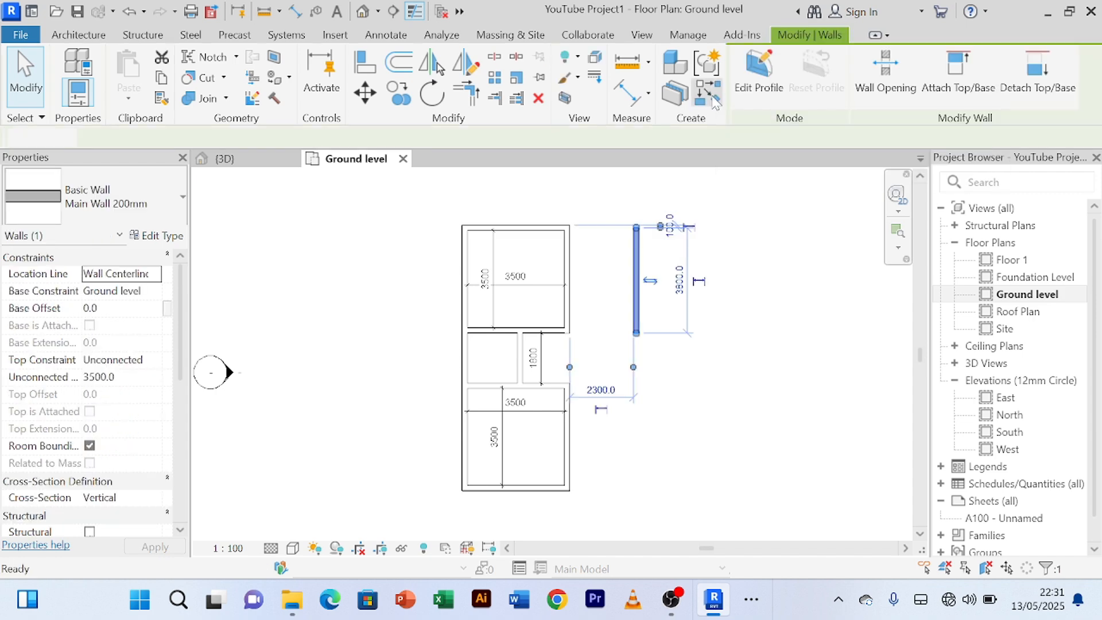
{"action": "scroll", "coordinate": [608, 272], "scroll_direction": "up", "scroll_amount": 2}
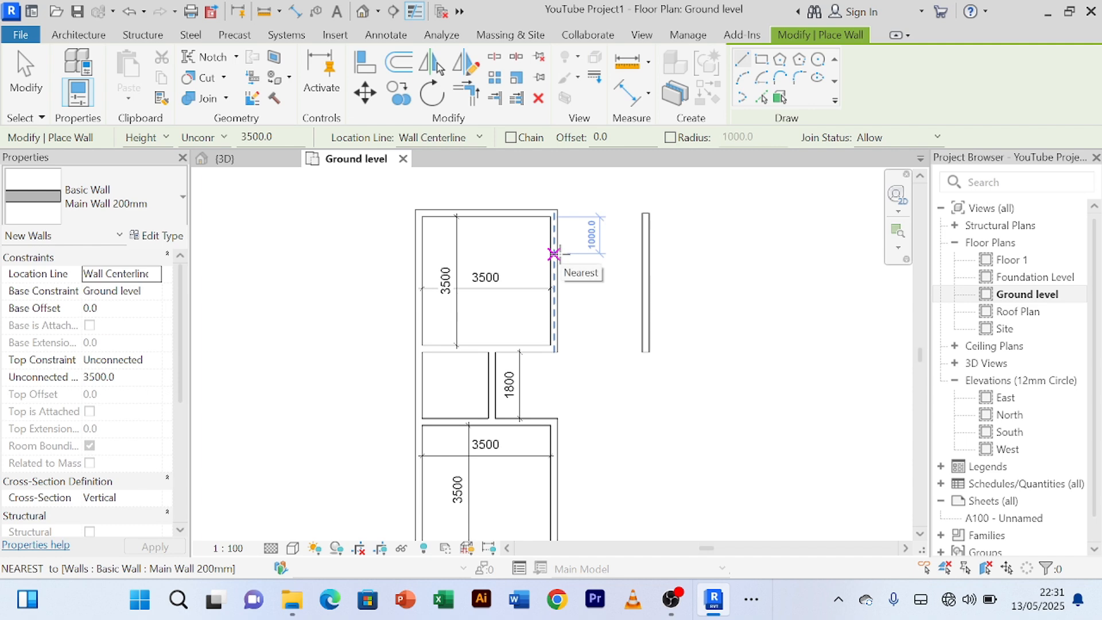
{"action": "left_click", "coordinate": [554, 253]}
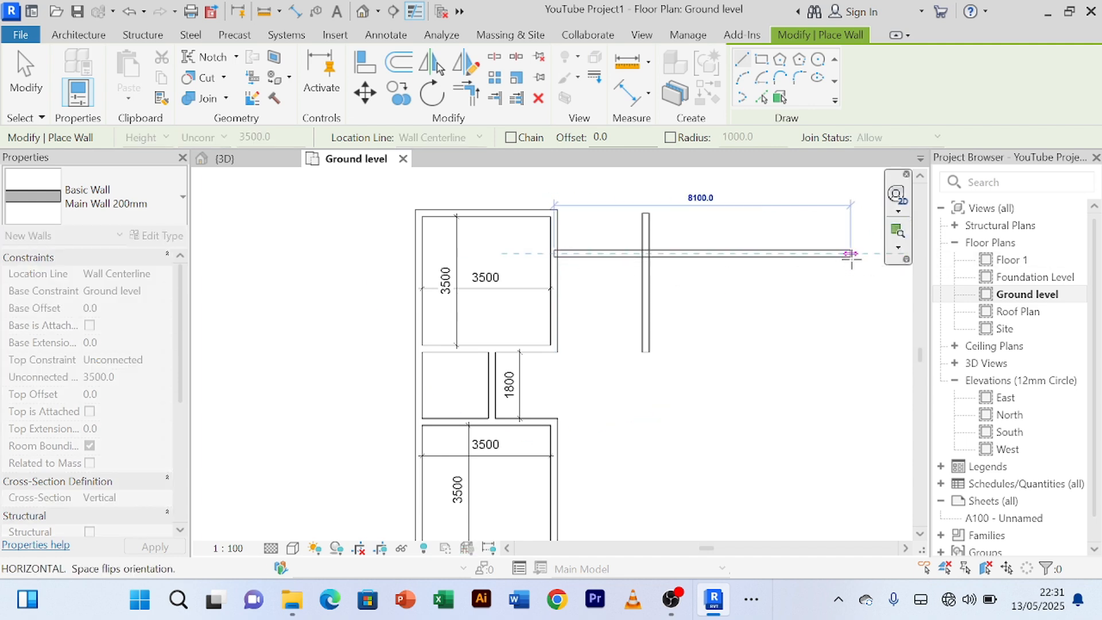
{"action": "middle_click_drag", "start_coordinate": [864, 267], "coordinate": [631, 285]}
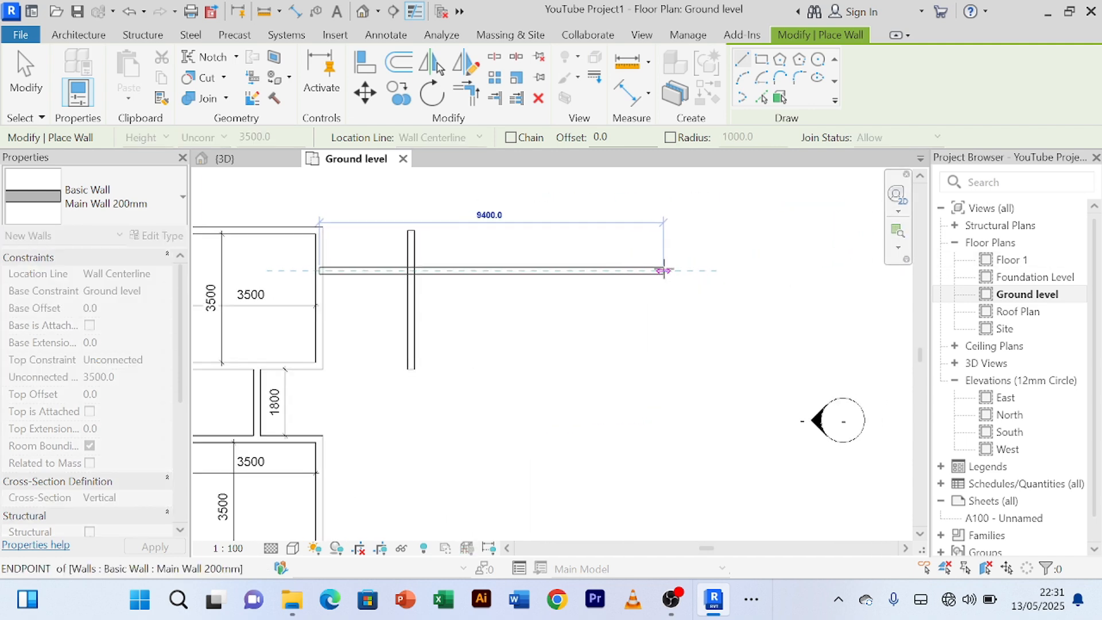
{"action": "left_click", "coordinate": [664, 270]}
{"action": "right_click", "coordinate": [792, 230]}
{"action": "left_click", "coordinate": [798, 240]}
{"action": "right_click", "coordinate": [769, 203]}
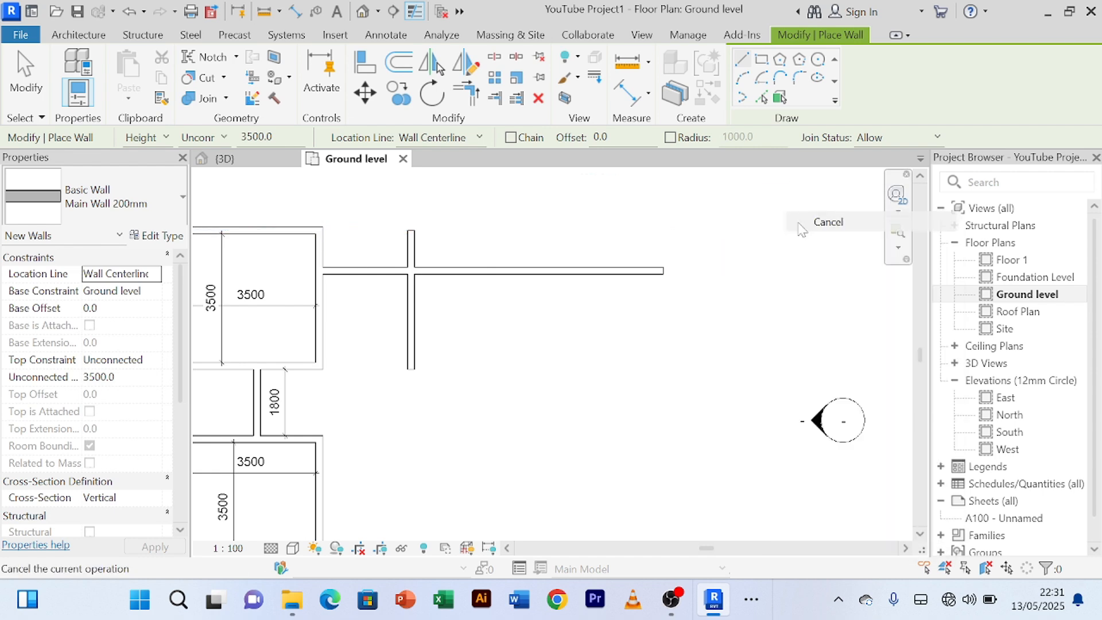
{"action": "left_click", "coordinate": [795, 216]}
- Set the new horizontal wall's distance below the inner face of the top room's upper wall to 500 mm, and deselect it
{"action": "scroll", "coordinate": [643, 328], "scroll_direction": "down", "scroll_amount": 2}
{"action": "middle_click_drag", "start_coordinate": [560, 344], "coordinate": [674, 311]}
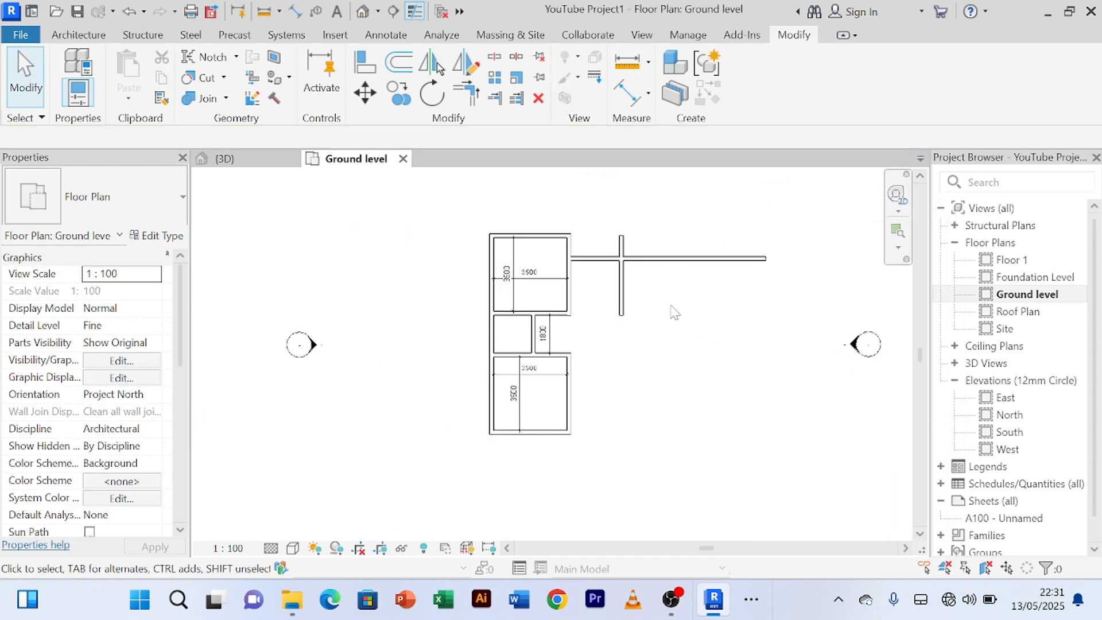
{"action": "scroll", "coordinate": [585, 264], "scroll_direction": "up", "scroll_amount": 2}
{"action": "left_click", "coordinate": [585, 251]}
{"action": "middle_click_drag", "start_coordinate": [603, 382], "coordinate": [397, 465]}
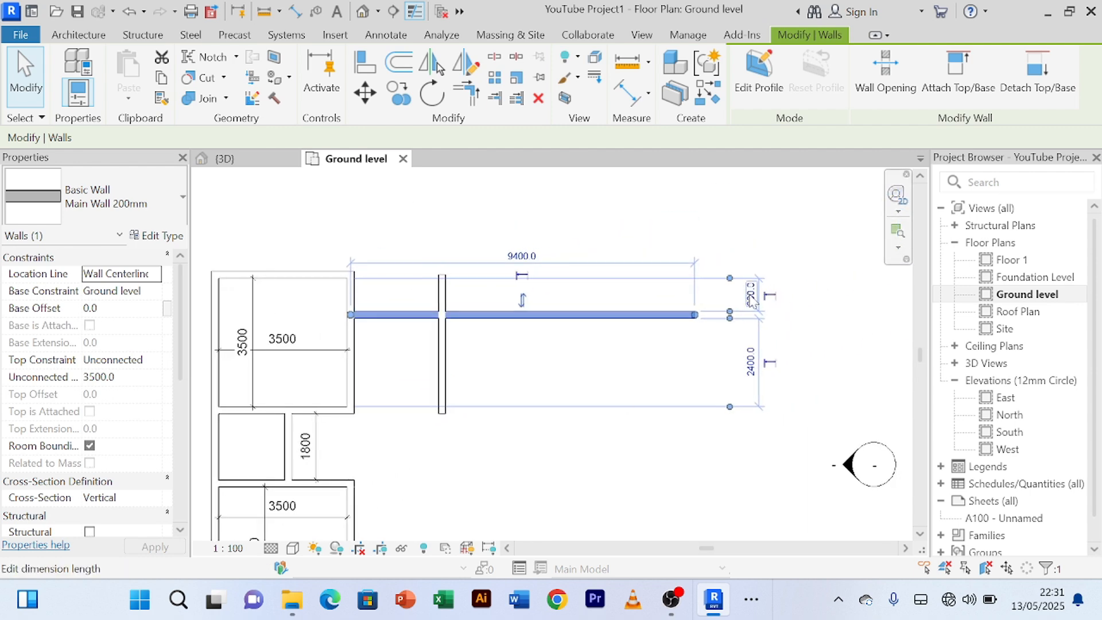
{"action": "left_click", "coordinate": [750, 294]}
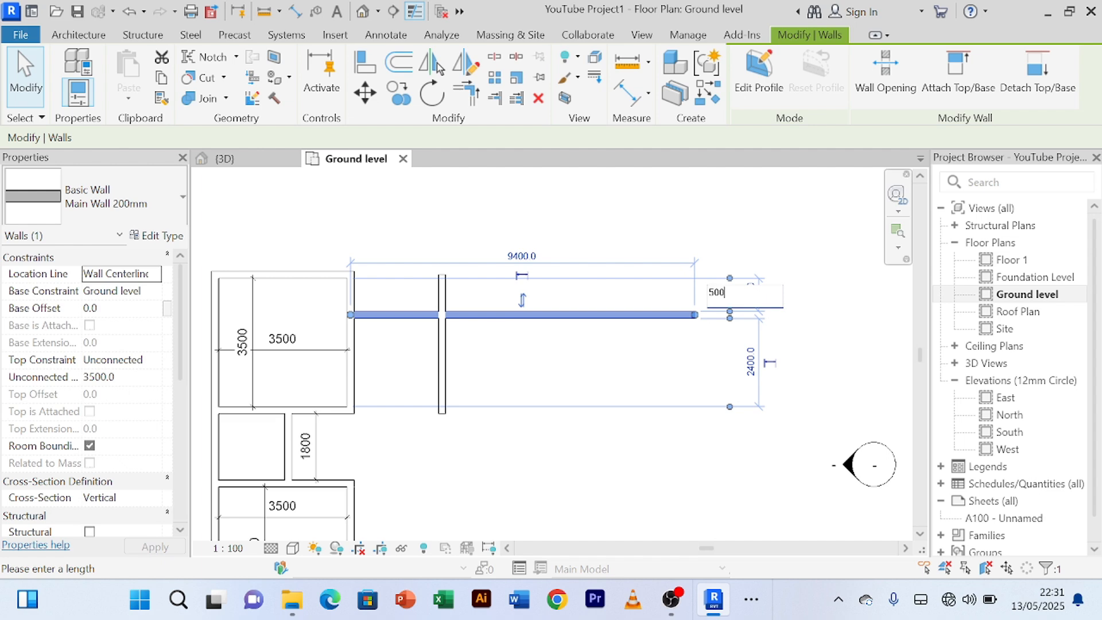
{"action": "key", "text": "Return"}
{"action": "key", "text": "Escape"}
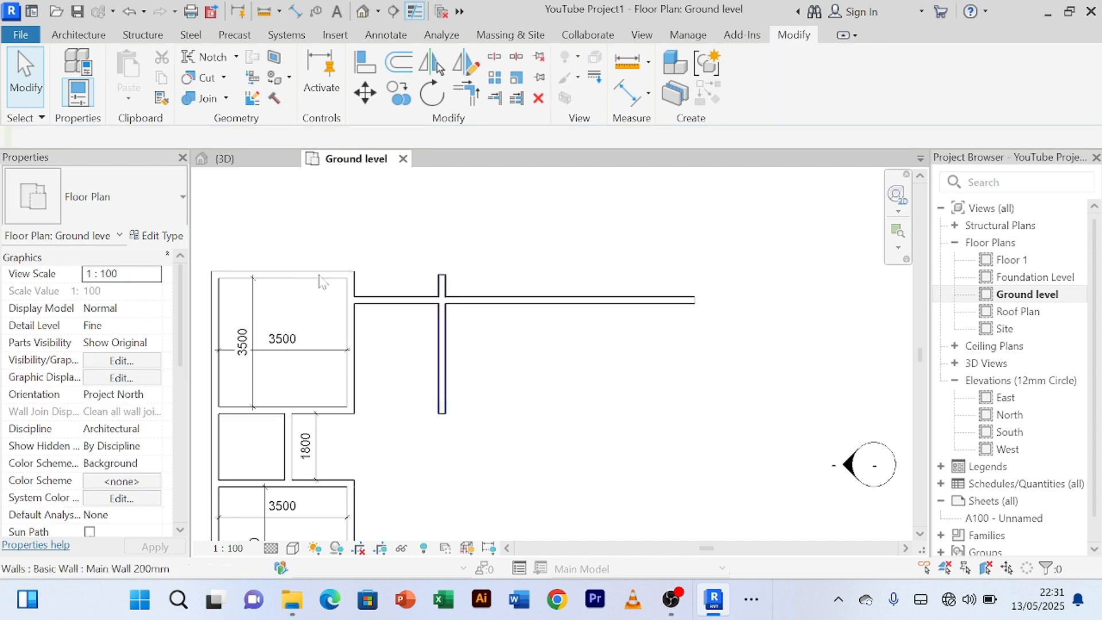
- Inspect the crossing of the long horizontal wall and the copied vertical wall by selecting each, and clear the selection
{"action": "scroll", "coordinate": [271, 263], "scroll_direction": "up", "scroll_amount": 2}
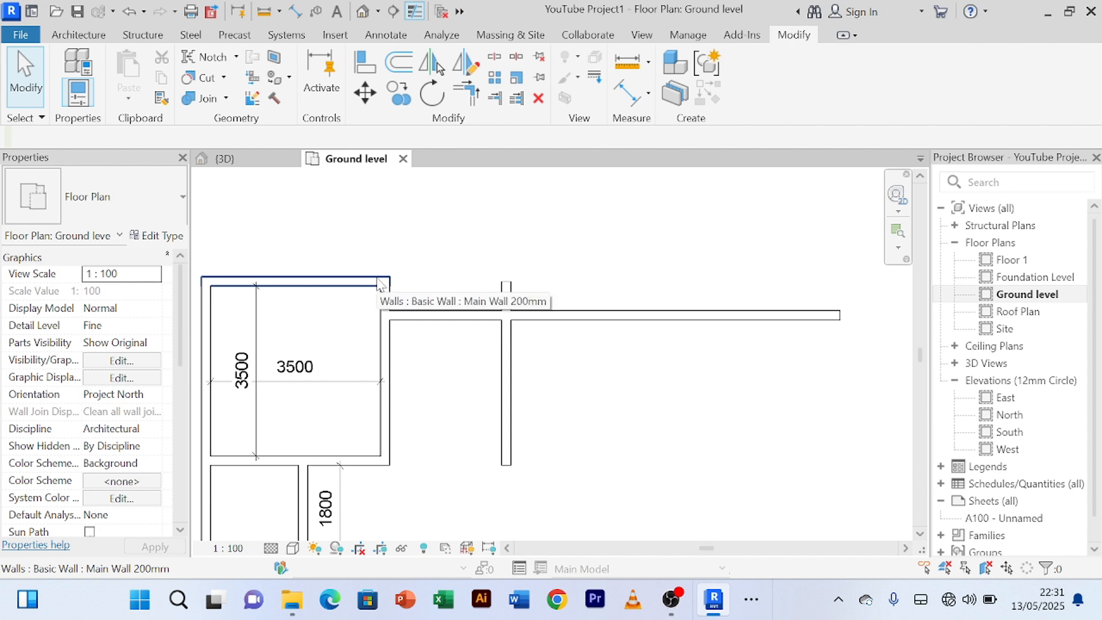
{"action": "scroll", "coordinate": [514, 271], "scroll_direction": "up", "scroll_amount": 2}
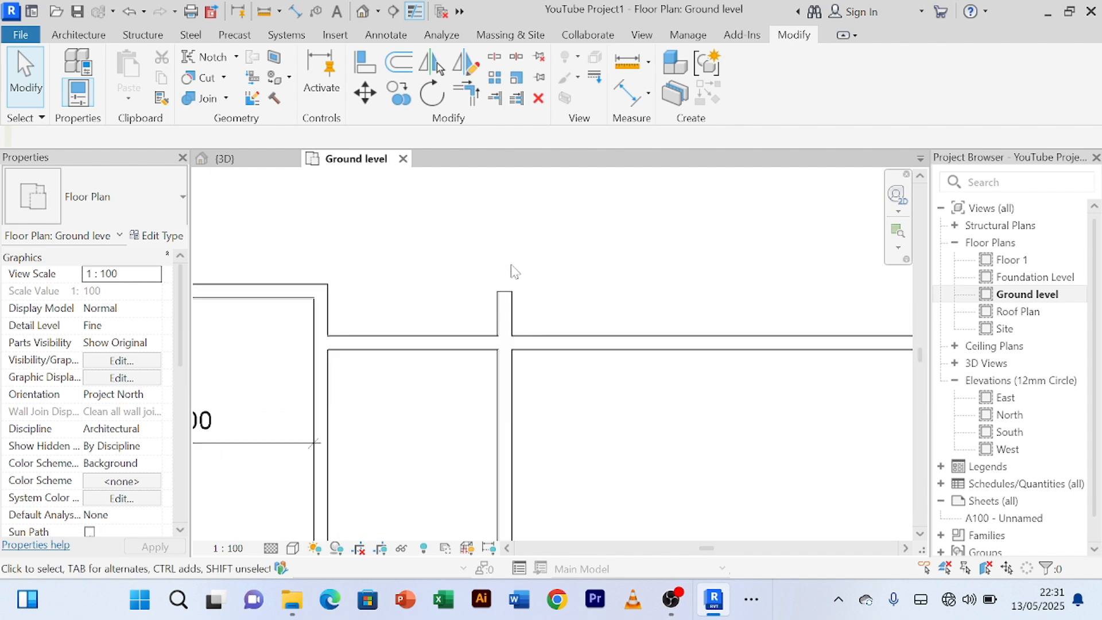
{"action": "left_click", "coordinate": [542, 343]}
{"action": "key", "text": "Escape"}
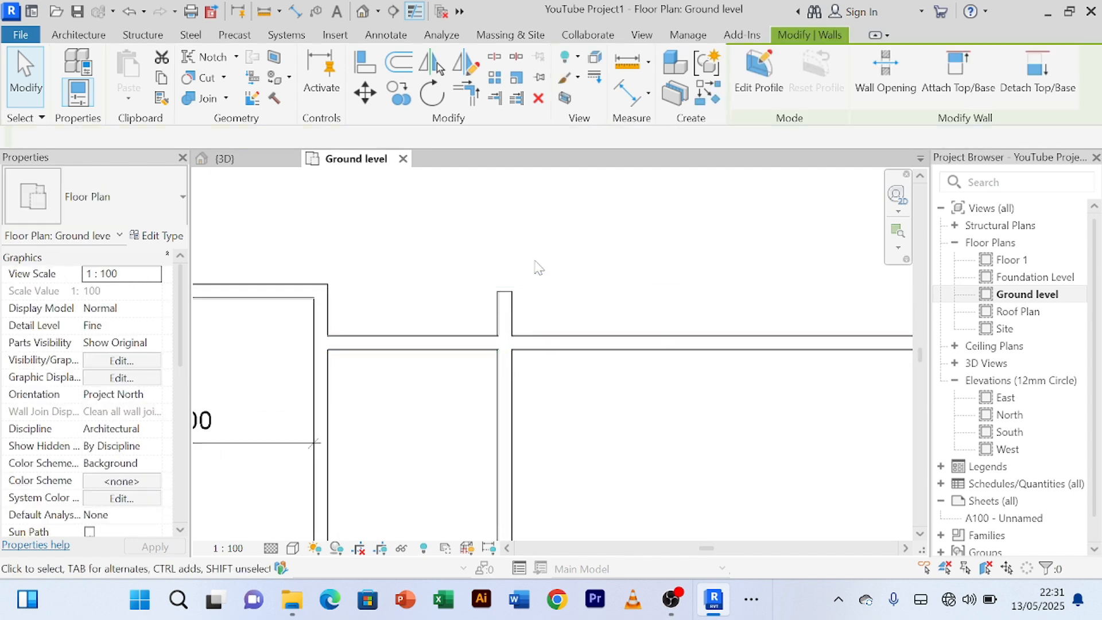
{"action": "left_click", "coordinate": [511, 301]}
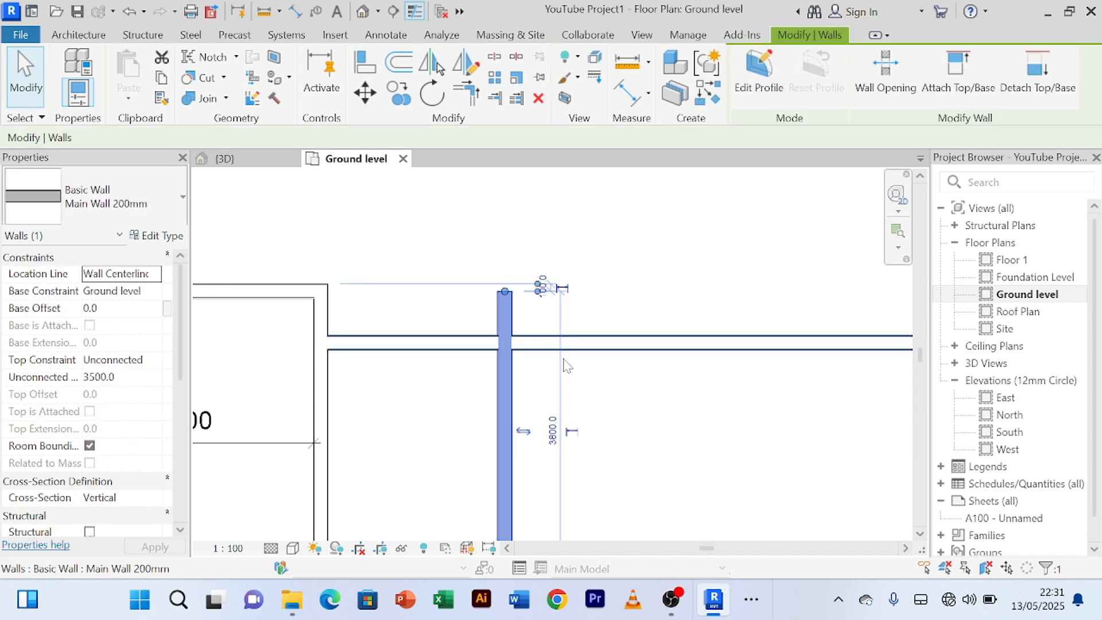
{"action": "left_click", "coordinate": [576, 344]}
{"action": "key", "text": "Escape"}
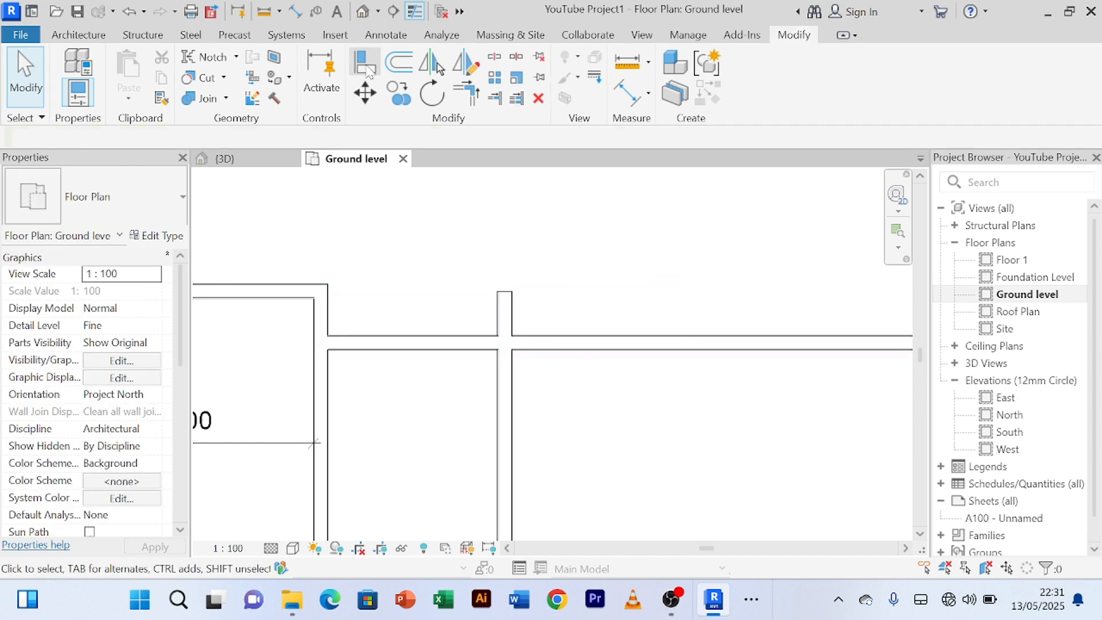
- Align the upper end of the copied vertical wall with the upper face of the long horizontal wall, and end the command
{"action": "key", "text": "a"}
{"action": "key", "text": "l"}
{"action": "scroll", "coordinate": [576, 339], "scroll_direction": "up", "scroll_amount": 1}
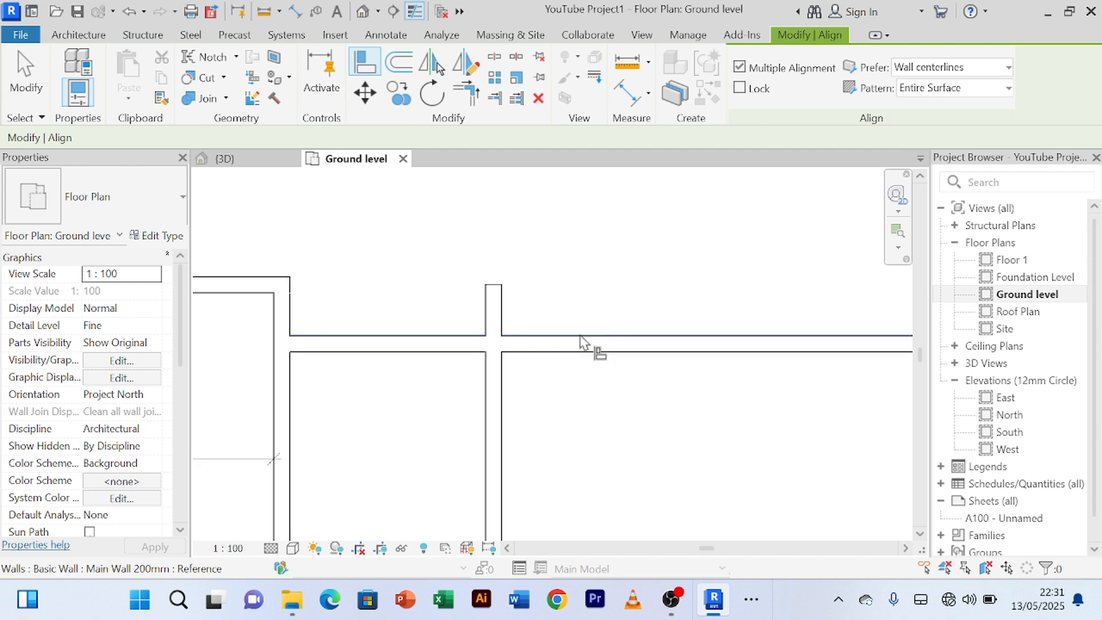
{"action": "left_click", "coordinate": [578, 336]}
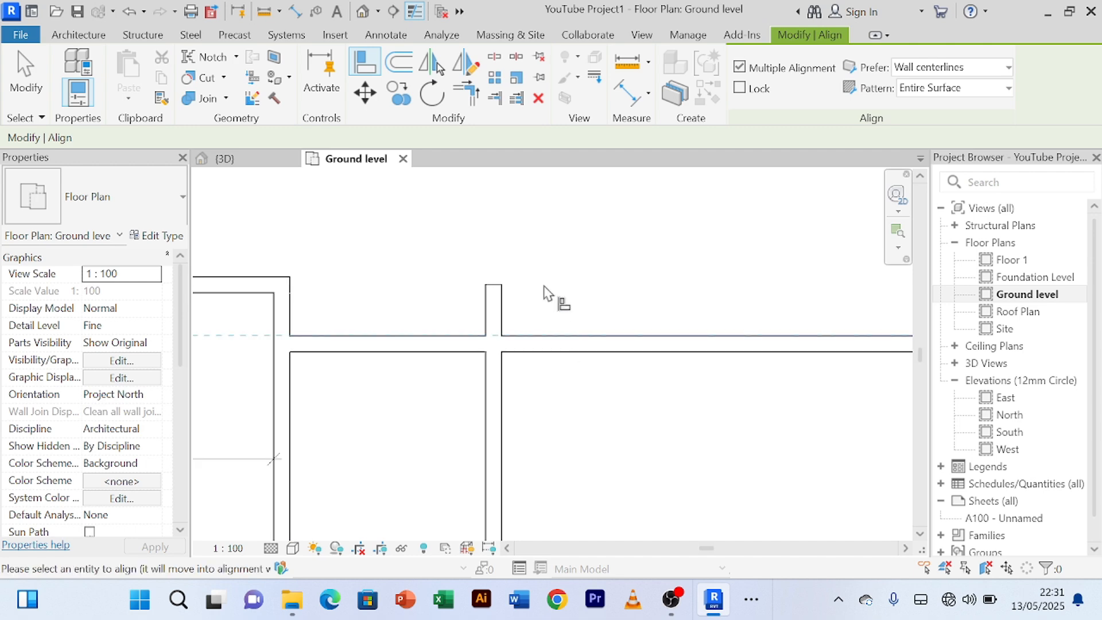
{"action": "left_click", "coordinate": [489, 286]}
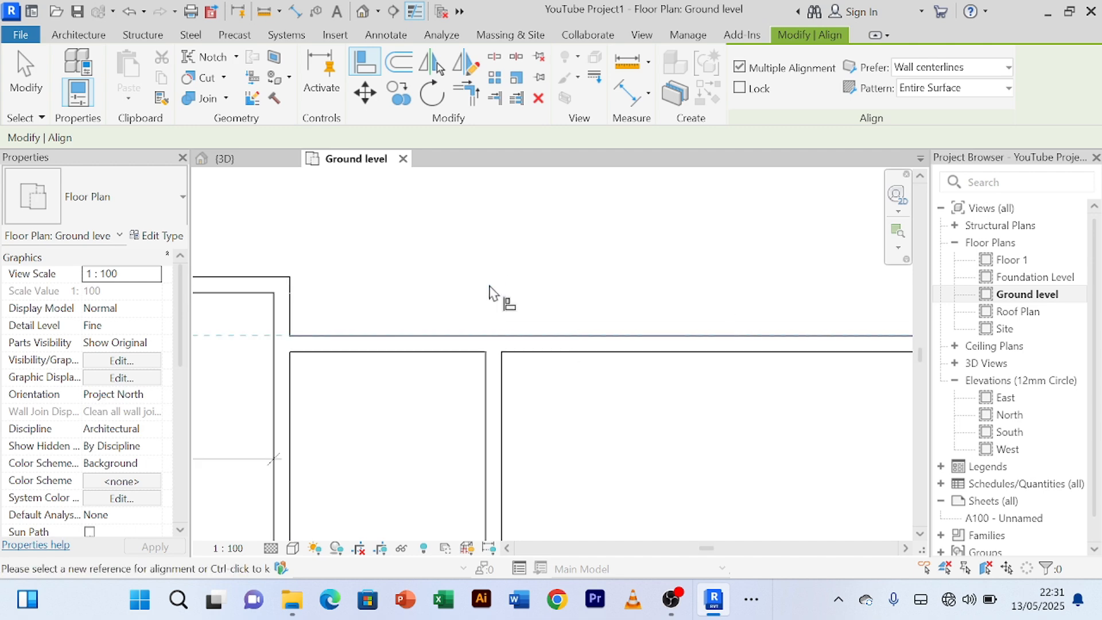
{"action": "right_click", "coordinate": [482, 251]}
{"action": "left_click", "coordinate": [513, 261]}
{"action": "right_click", "coordinate": [494, 227]}
{"action": "left_click", "coordinate": [519, 240]}
{"action": "right_click", "coordinate": [509, 232]}
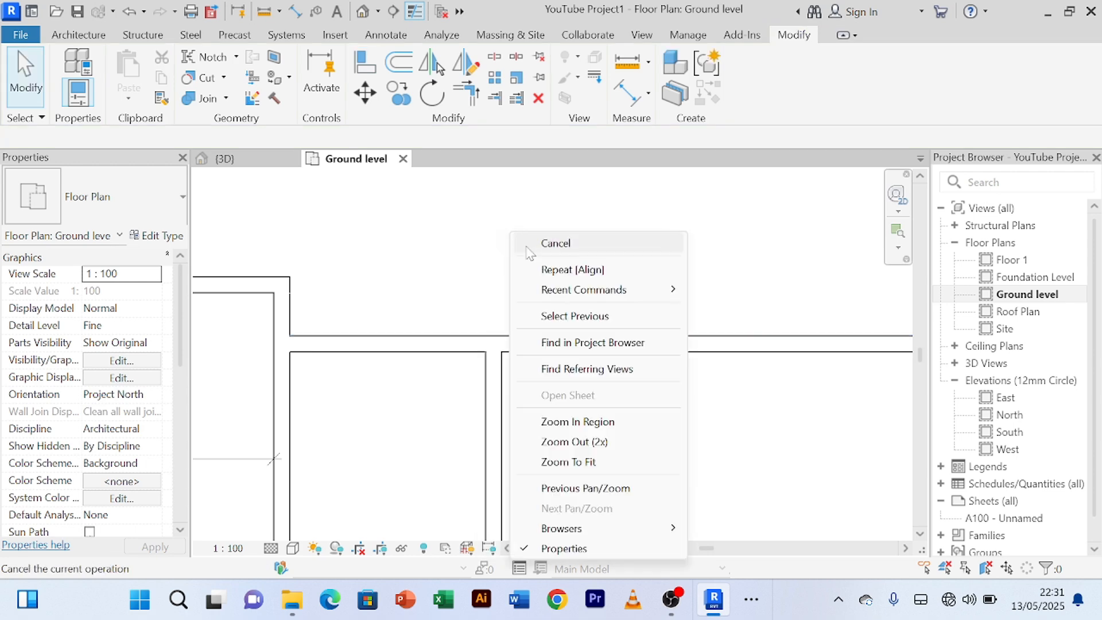
{"action": "left_click", "coordinate": [514, 242]}
{"action": "right_click", "coordinate": [506, 237]}
{"action": "left_click", "coordinate": [526, 253]}
{"action": "scroll", "coordinate": [526, 256], "scroll_direction": "down", "scroll_amount": 4}
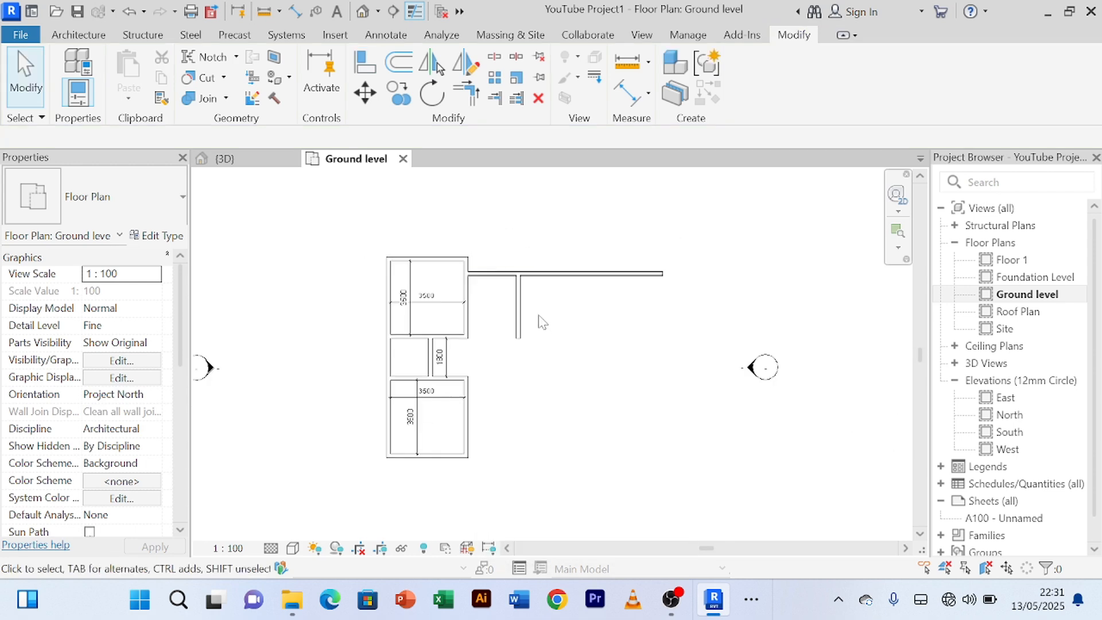
{"action": "scroll", "coordinate": [540, 320], "scroll_direction": "up", "scroll_amount": 2}
{"action": "scroll", "coordinate": [488, 289], "scroll_direction": "up", "scroll_amount": 2}
{"action": "scroll", "coordinate": [489, 289], "scroll_direction": "down", "scroll_amount": 2}
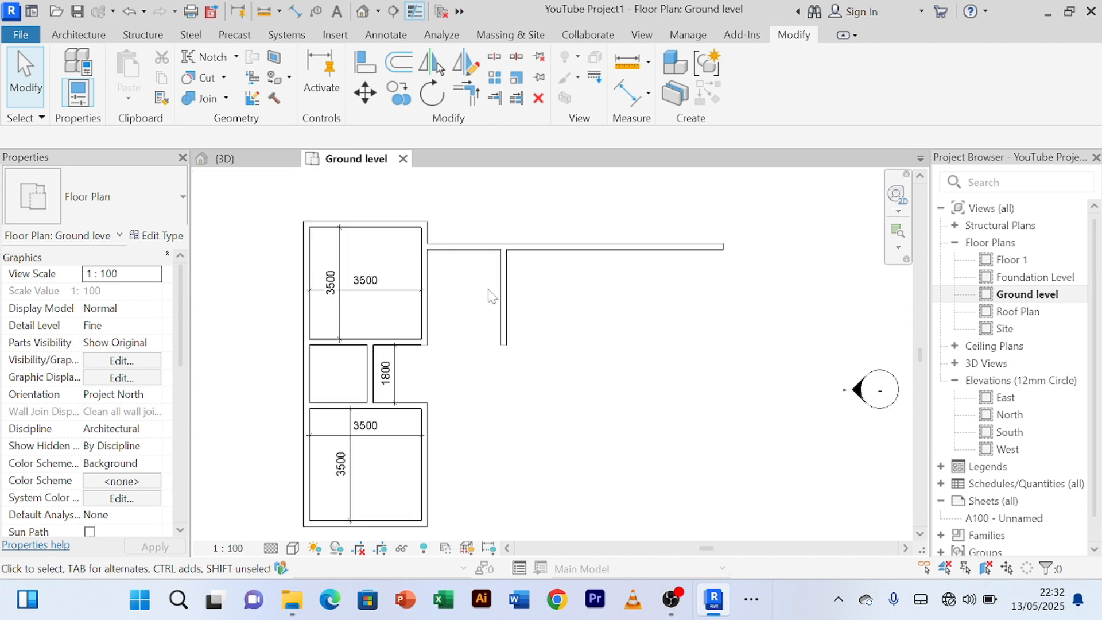
- Try to trim the top room's lower wall and the copied vertical wall to a corner with Trim/Extend to Corner, and undo it
{"action": "mouse_move", "coordinate": [498, 301]}
{"action": "middle_mouse_down"}
{"action": "mouse_move", "coordinate": [492, 344]}
{"action": "mouse_move", "coordinate": [487, 307]}
{"action": "middle_mouse_up"}
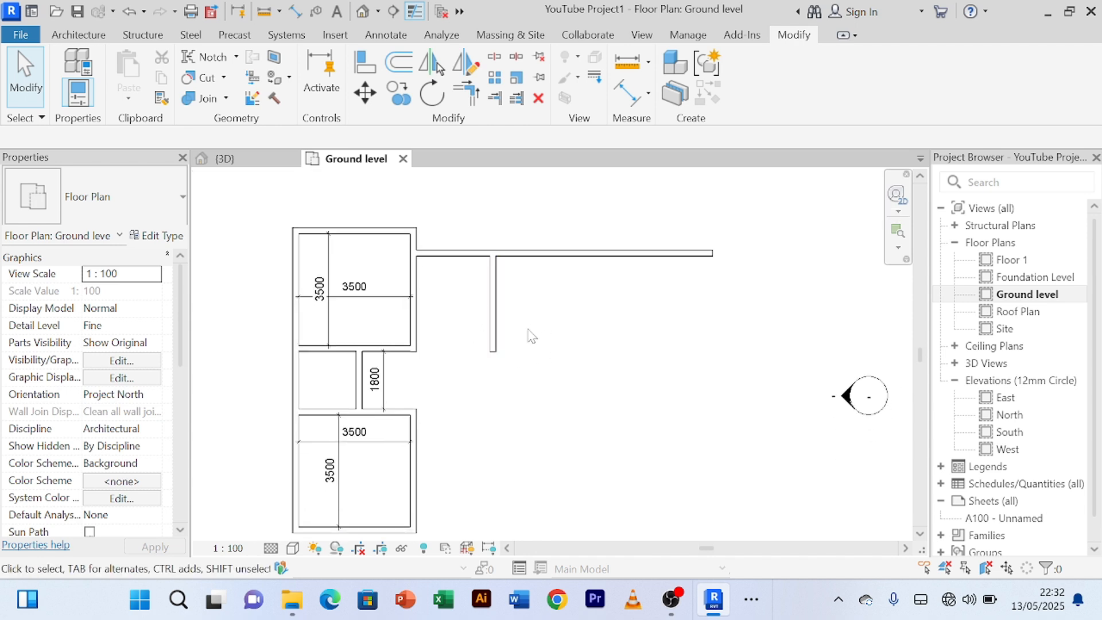
{"action": "scroll", "coordinate": [442, 352], "scroll_direction": "up", "scroll_amount": 3}
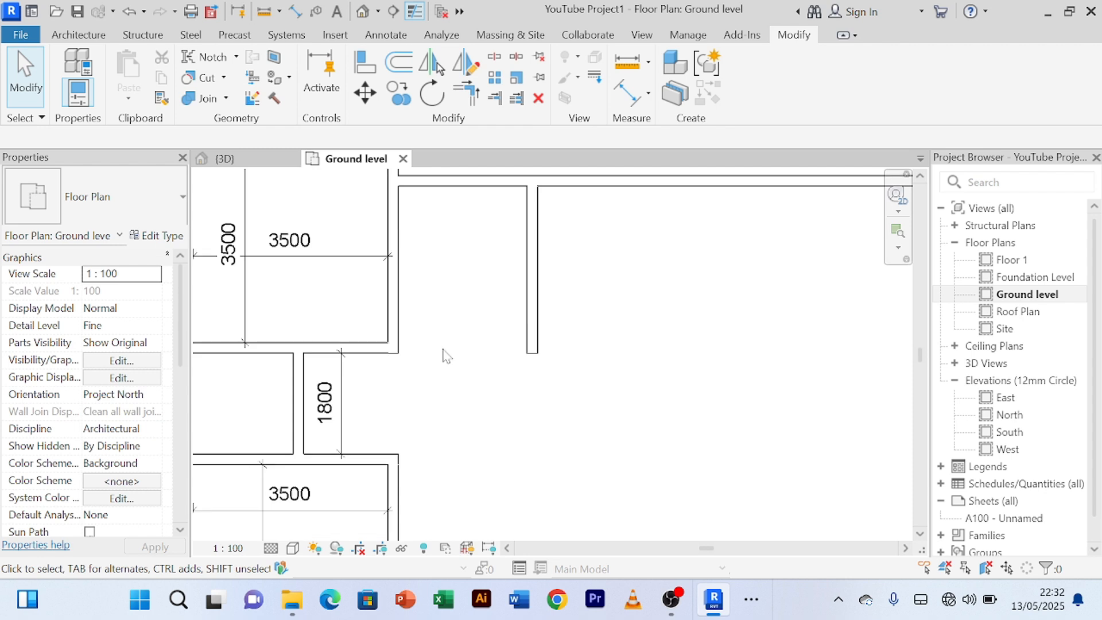
{"action": "left_click", "coordinate": [373, 353]}
{"action": "left_click", "coordinate": [532, 347]}
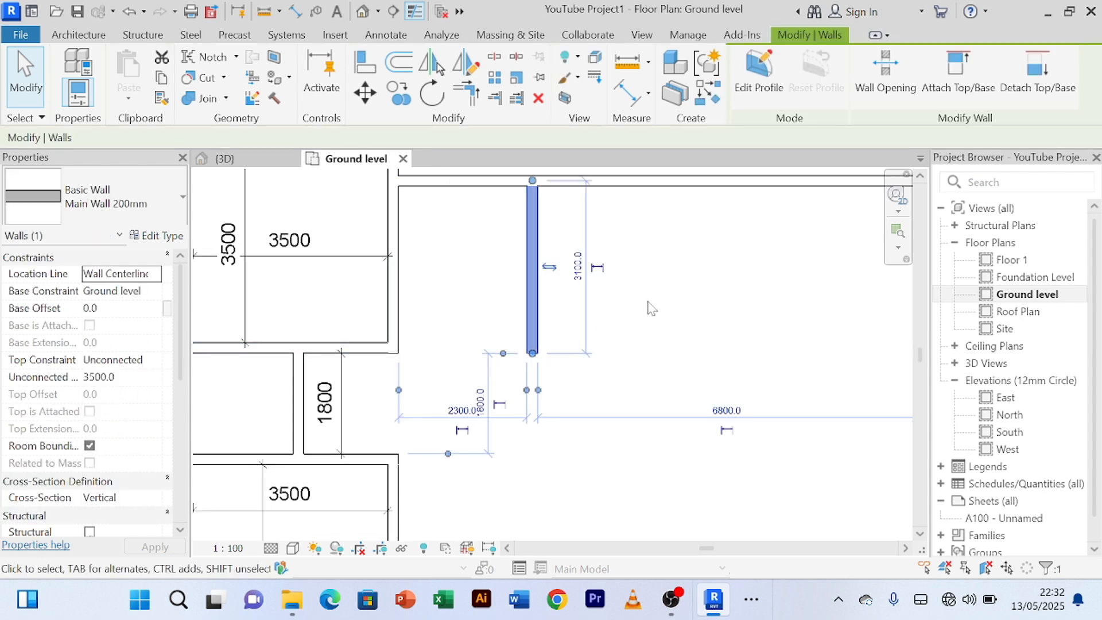
{"action": "left_click", "coordinate": [660, 297]}
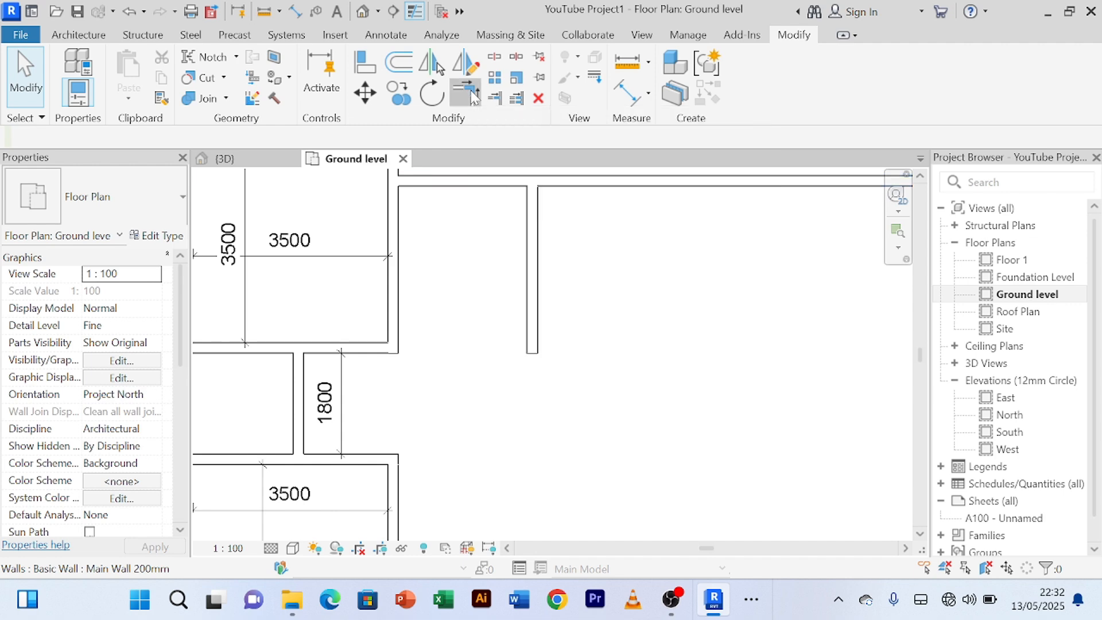
{"action": "left_click", "coordinate": [472, 98]}
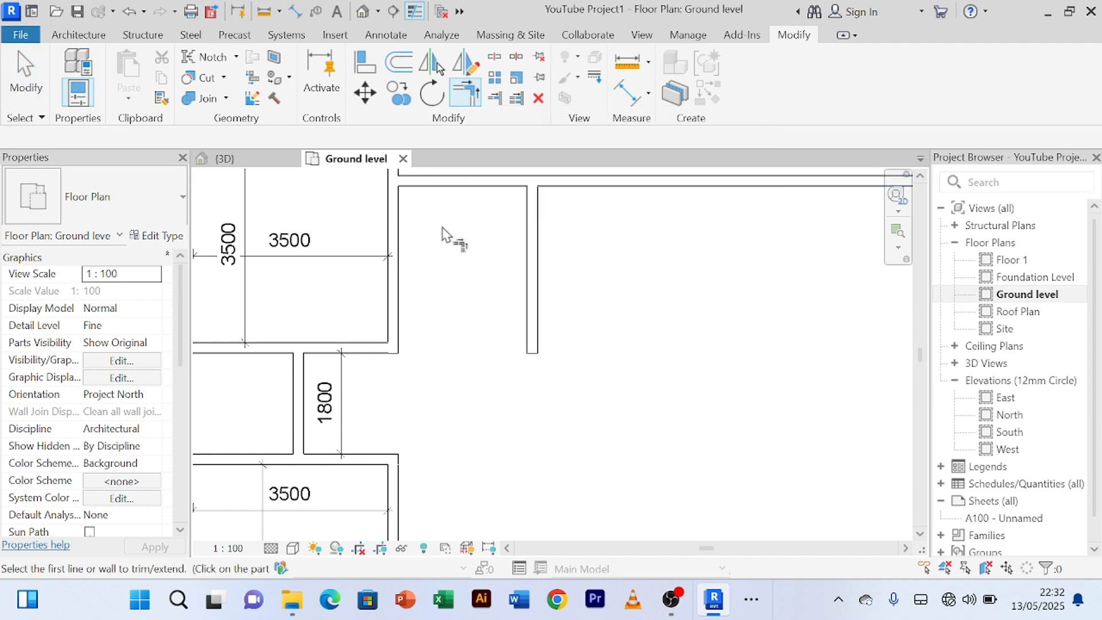
{"action": "left_click", "coordinate": [381, 351]}
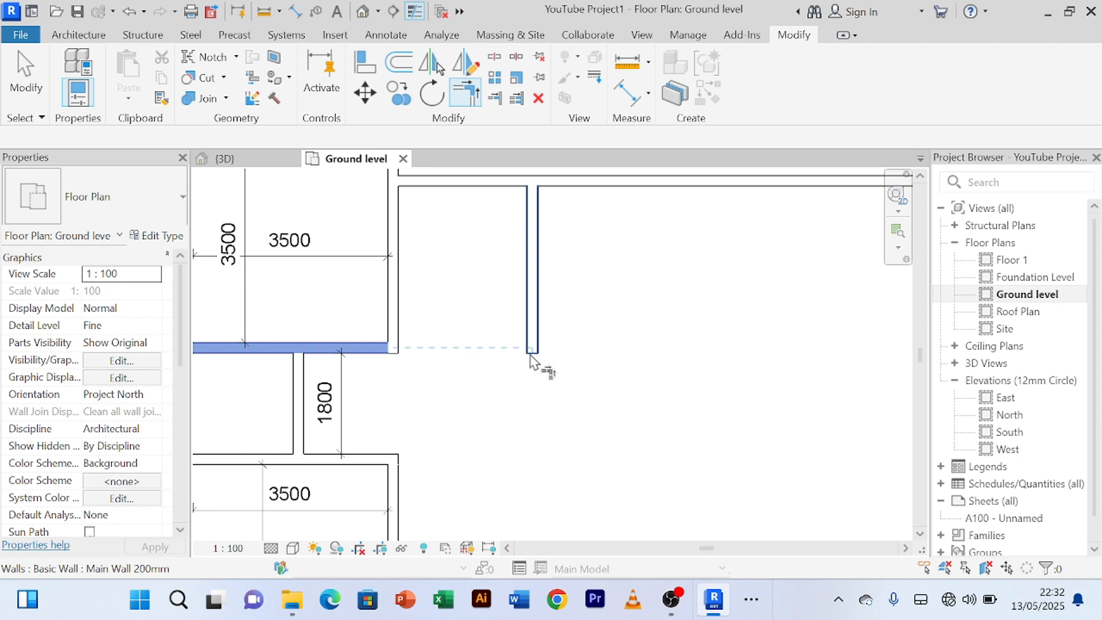
{"action": "left_click", "coordinate": [530, 355]}
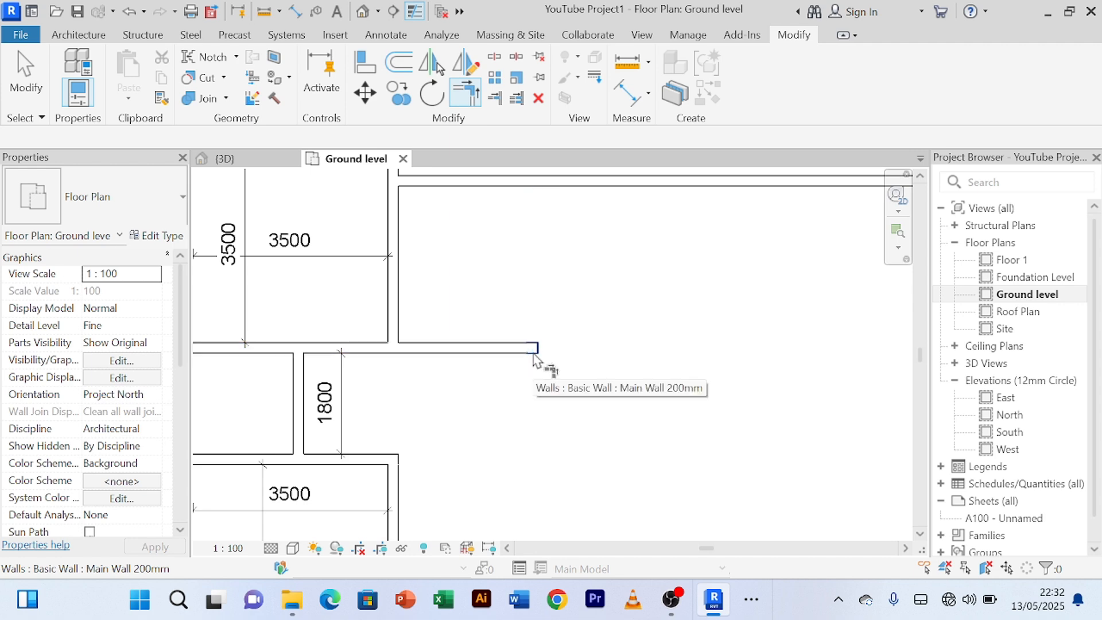
{"action": "key", "text": "ctrl+z"}
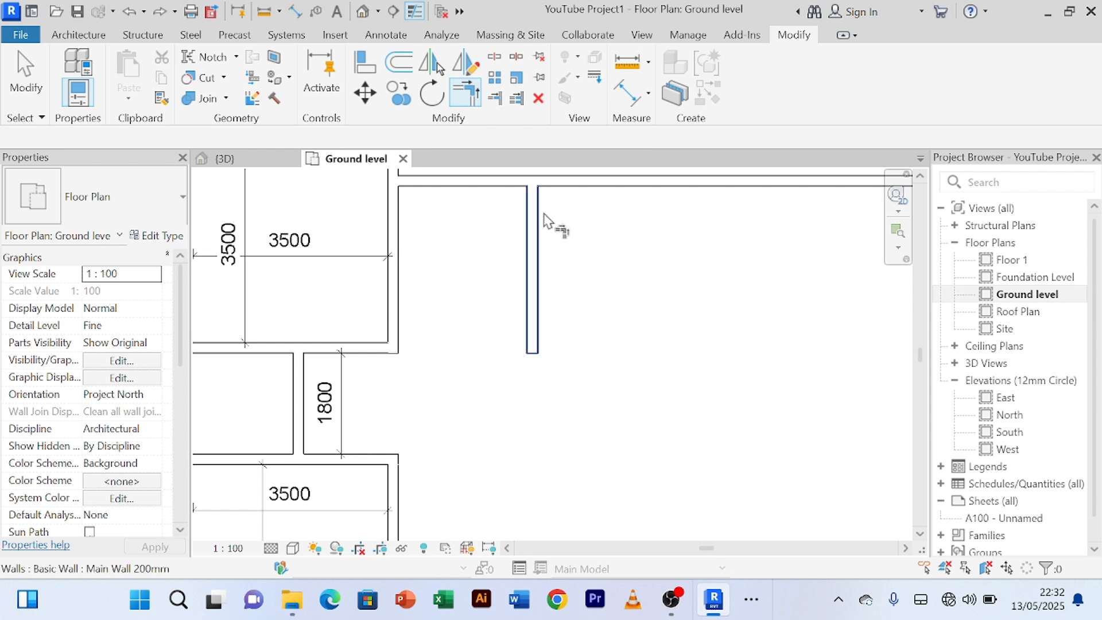
- Trim/extend the copied vertical wall and the top room's lower wall to a corner, keeping the vertical wall's upper part, and end the command
{"action": "left_click", "coordinate": [536, 343]}
{"action": "left_click", "coordinate": [388, 354]}
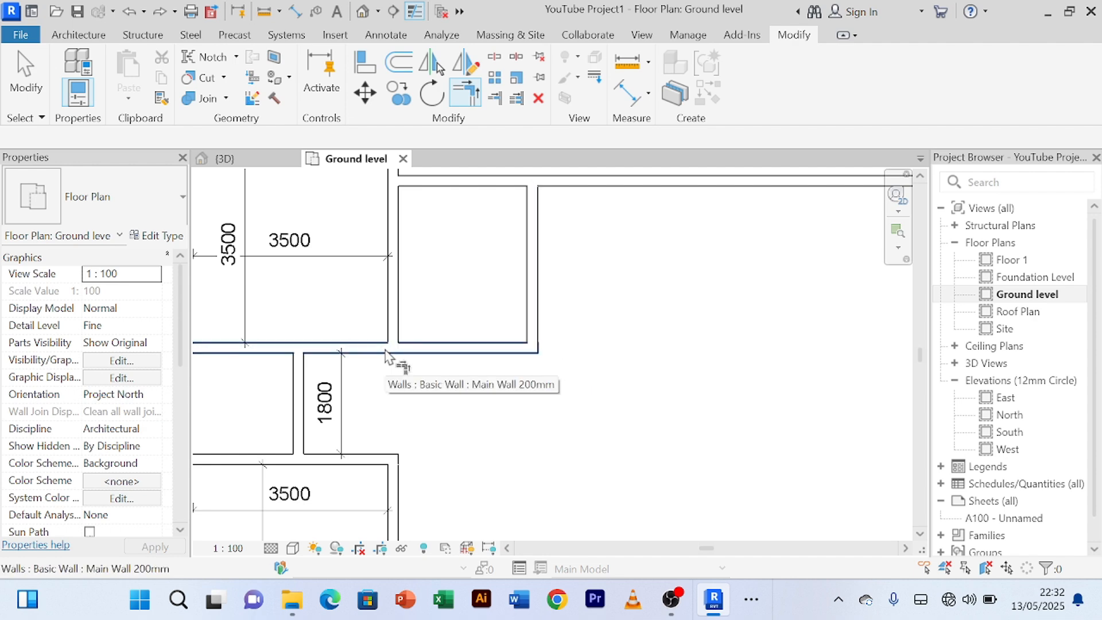
{"action": "right_click", "coordinate": [662, 327]}
{"action": "left_click", "coordinate": [762, 38]}
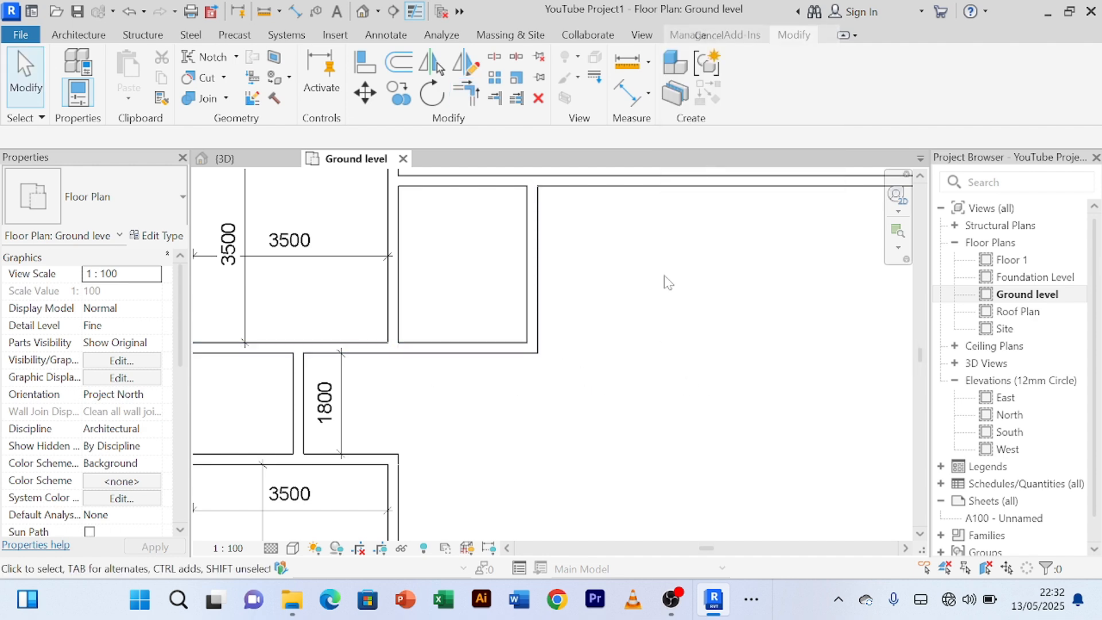
{"action": "right_click", "coordinate": [666, 284]}
{"action": "left_click", "coordinate": [701, 91]}
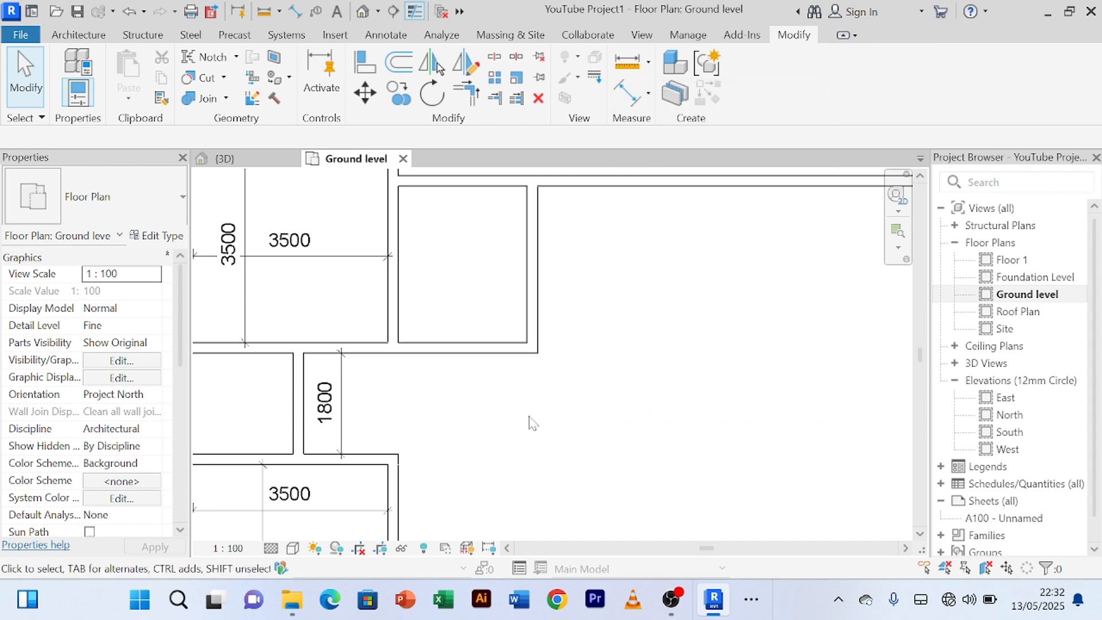
{"action": "left_click", "coordinate": [473, 96]}
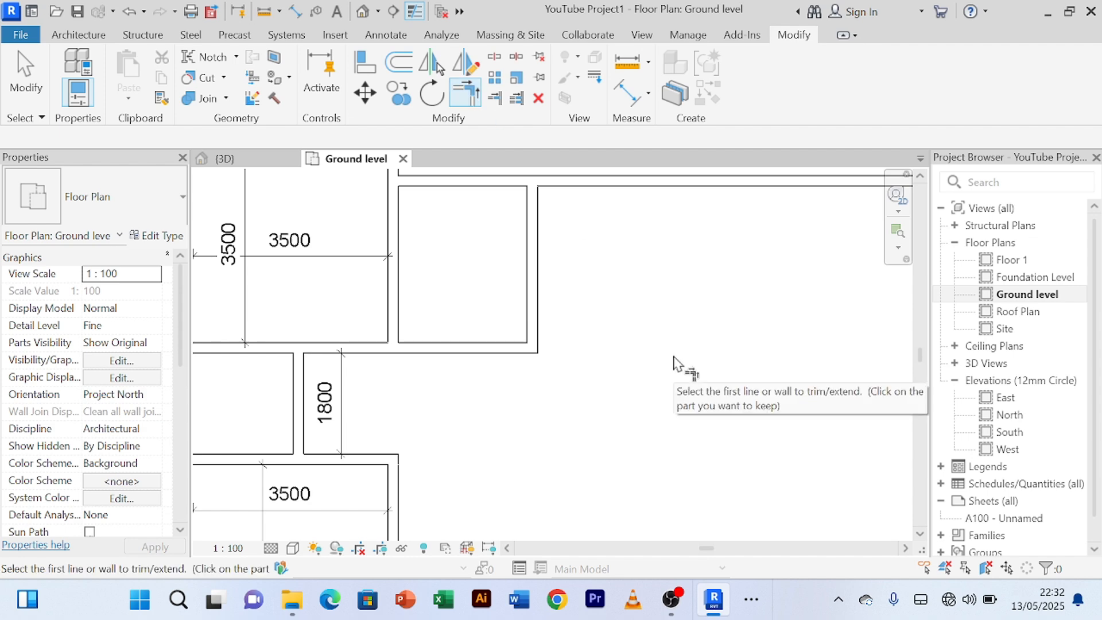
{"action": "scroll", "coordinate": [647, 347], "scroll_direction": "down", "scroll_amount": 2}
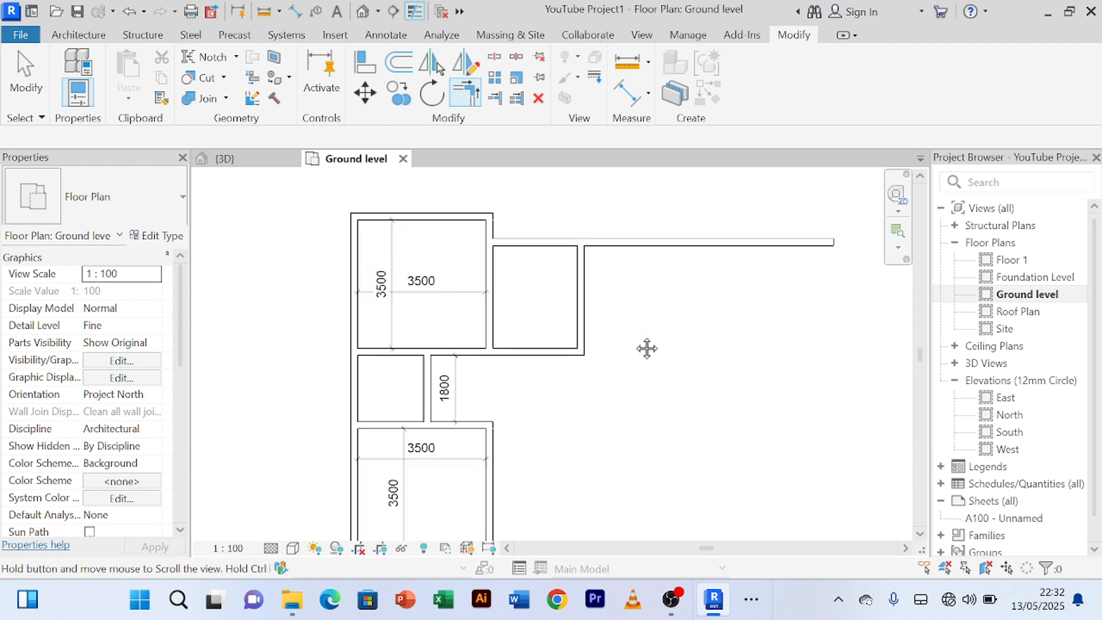
{"action": "middle_click_drag", "start_coordinate": [646, 347], "coordinate": [659, 428]}
{"action": "right_click", "coordinate": [598, 249]}
{"action": "left_click", "coordinate": [626, 262]}
{"action": "right_click", "coordinate": [615, 233]}
{"action": "left_click", "coordinate": [637, 246]}
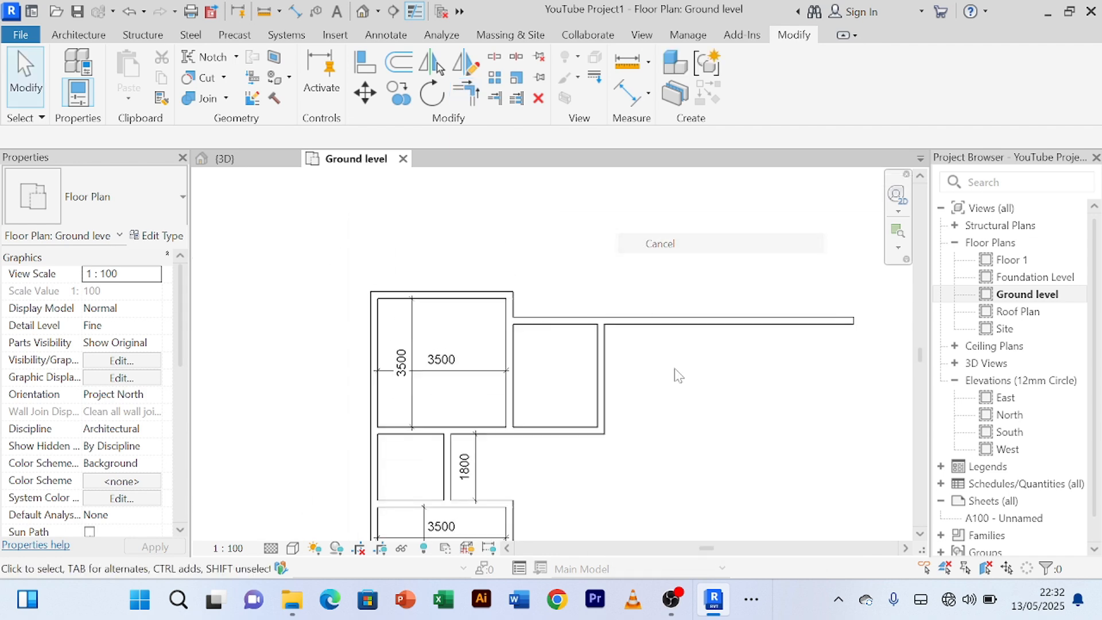
{"action": "scroll", "coordinate": [676, 370], "scroll_direction": "up", "scroll_amount": 2}
{"action": "left_click", "coordinate": [620, 291]}
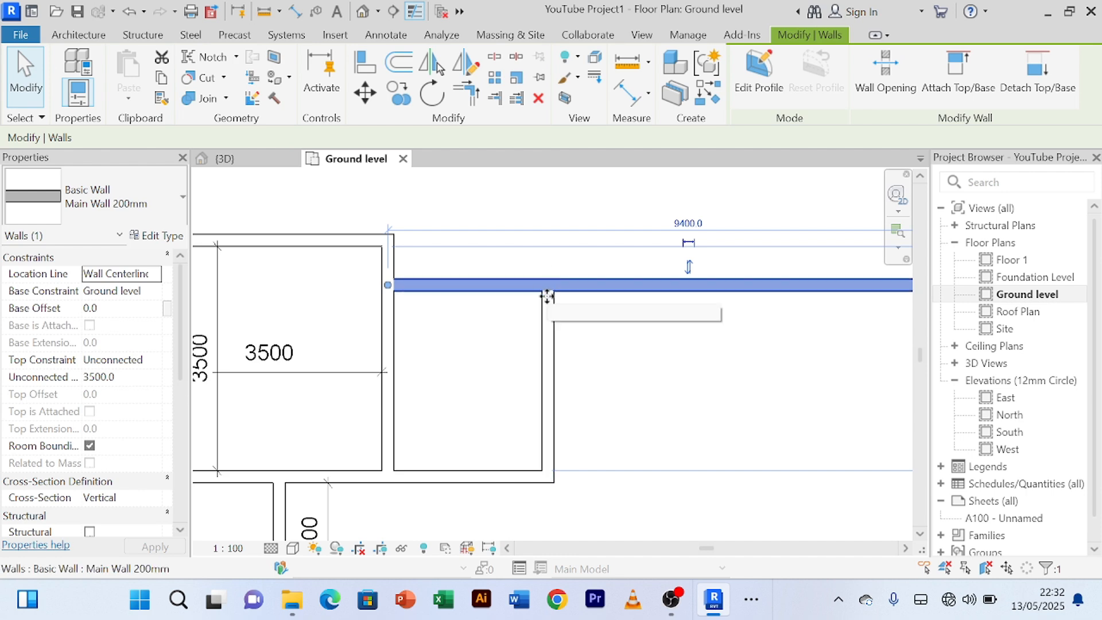
{"action": "left_click", "coordinate": [627, 378]}
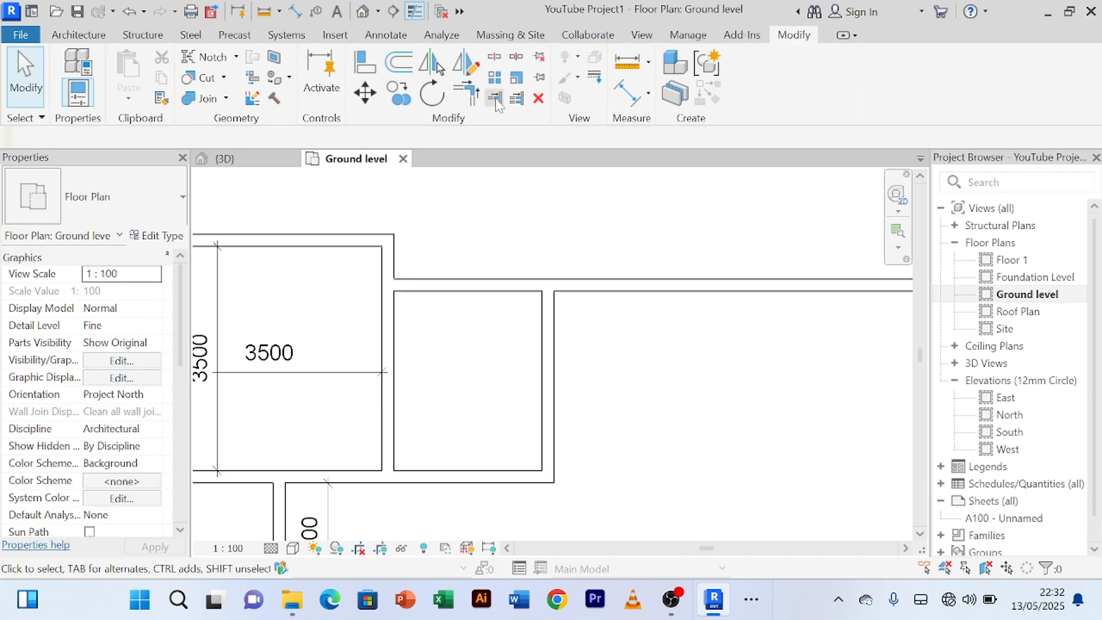
- Try to trim the long horizontal wall and the copied vertical wall to a corner, keeping the portion beyond the vertical wall, and undo it
{"action": "left_click", "coordinate": [466, 92]}
{"action": "left_click", "coordinate": [612, 291]}
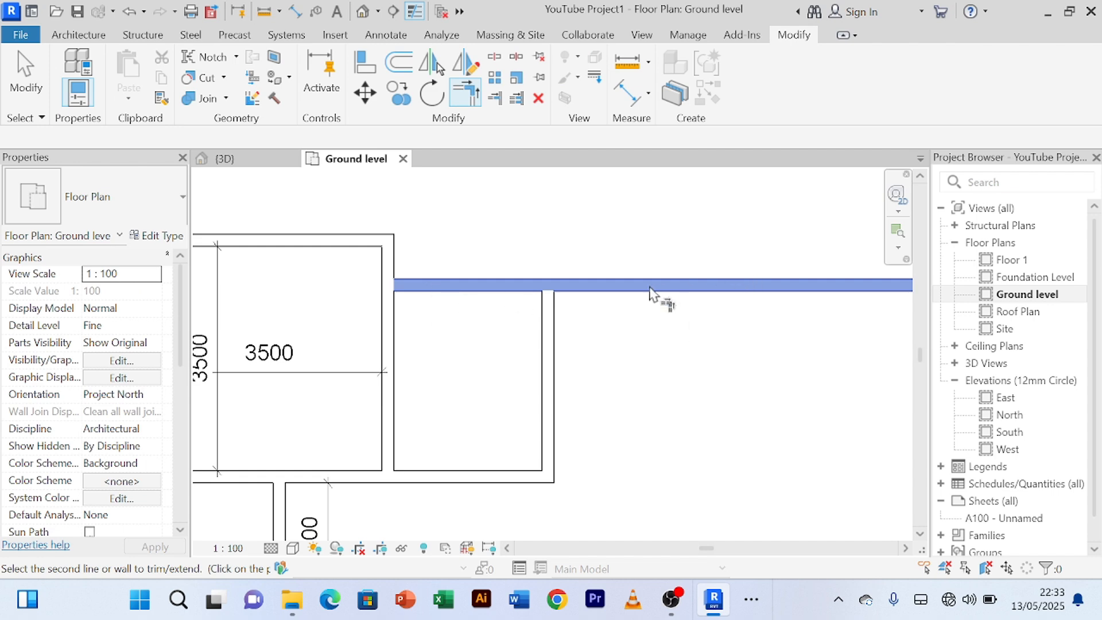
{"action": "key", "text": "Escape"}
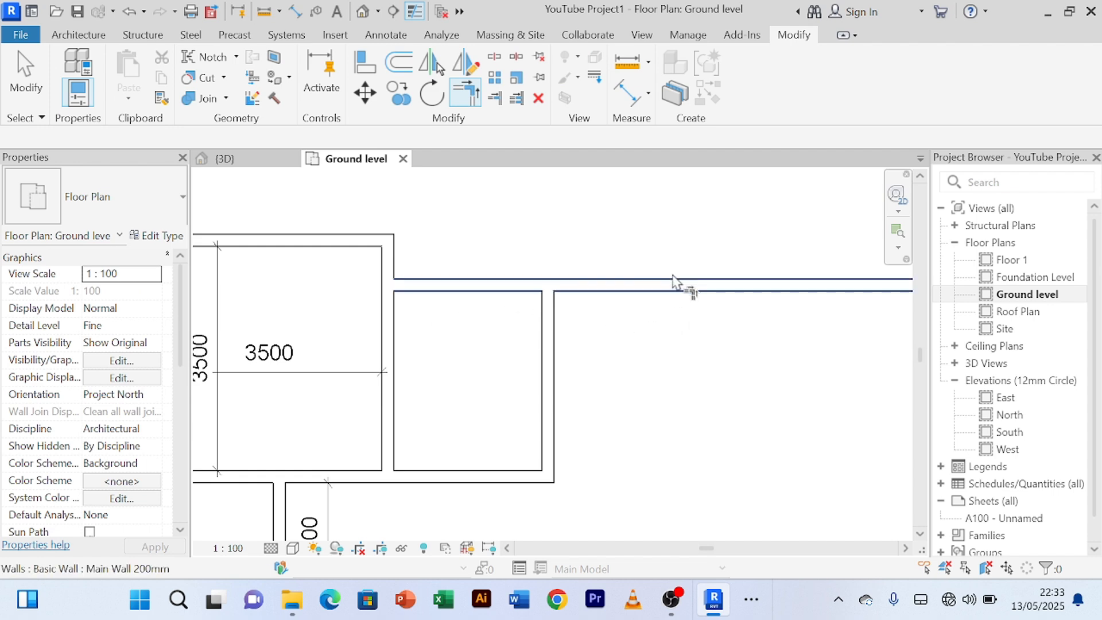
{"action": "left_click", "coordinate": [673, 284]}
{"action": "left_click", "coordinate": [560, 351]}
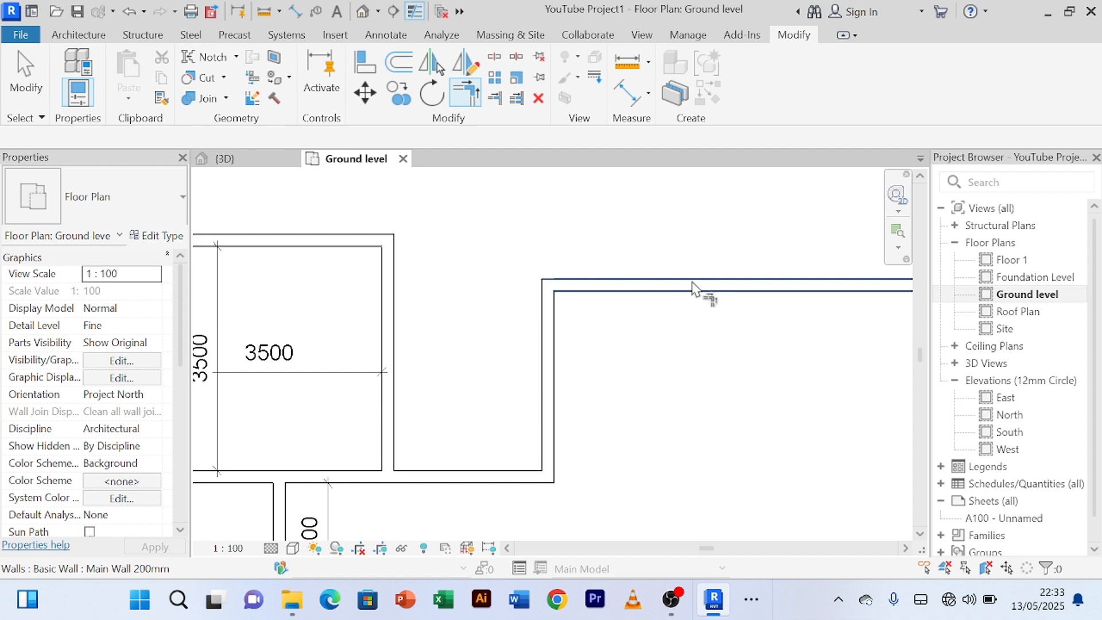
{"action": "left_click", "coordinate": [551, 384]}
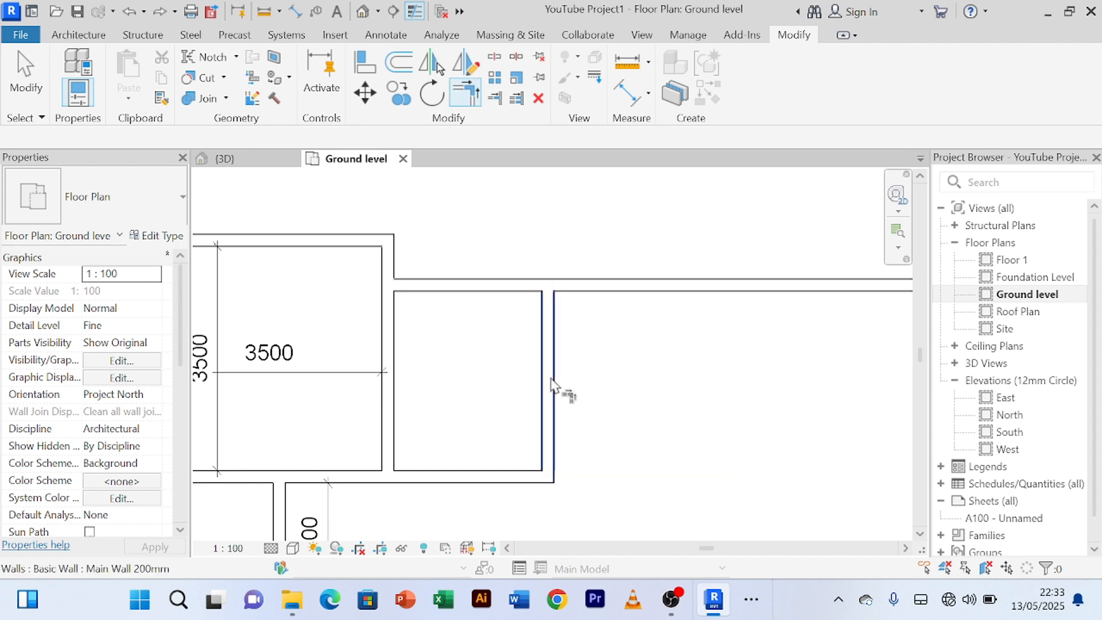
- Trim the long horizontal wall to a corner with the copied vertical wall, keeping the portion next to the top room, and end the command
{"action": "scroll", "coordinate": [551, 383], "scroll_direction": "down", "scroll_amount": 2}
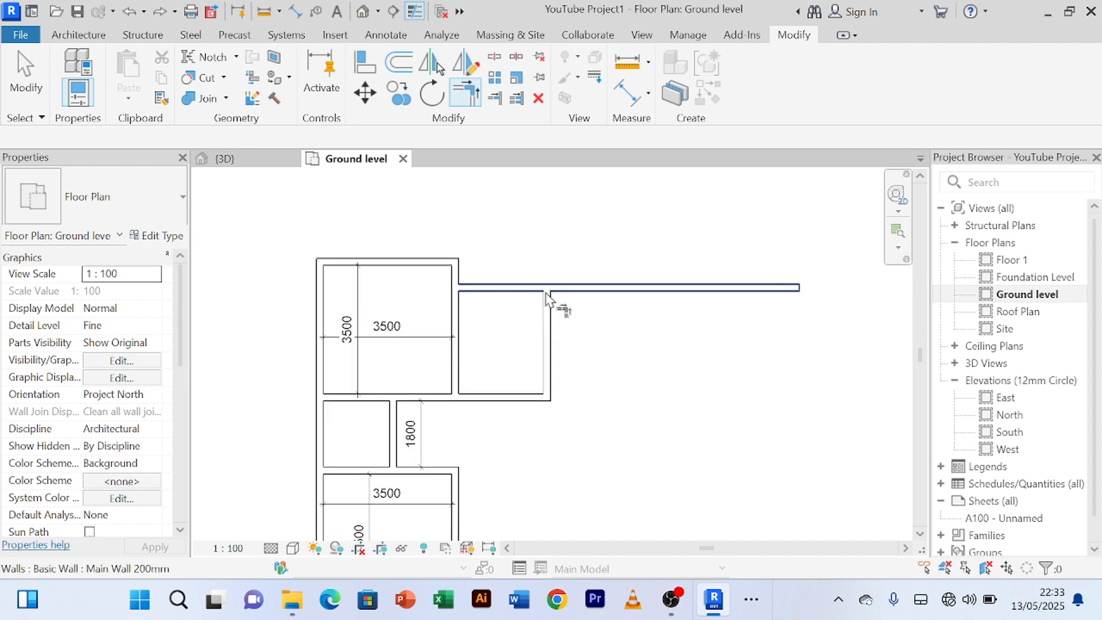
{"action": "scroll", "coordinate": [648, 293], "scroll_direction": "up", "scroll_amount": 2}
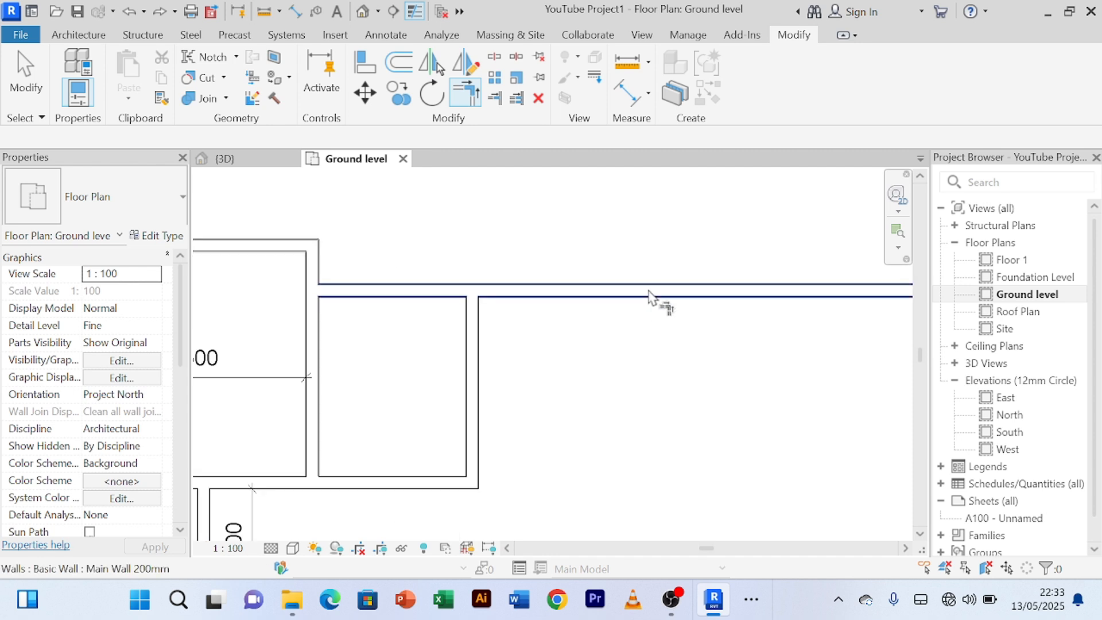
{"action": "scroll", "coordinate": [664, 303], "scroll_direction": "down", "scroll_amount": 1}
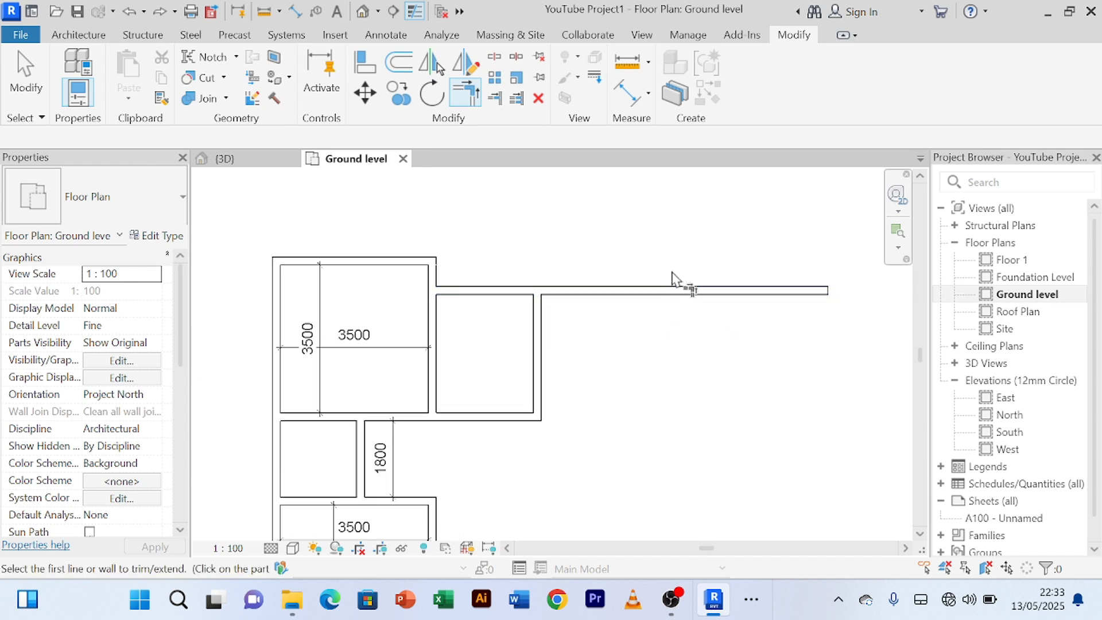
{"action": "scroll", "coordinate": [588, 330], "scroll_direction": "up", "scroll_amount": 1}
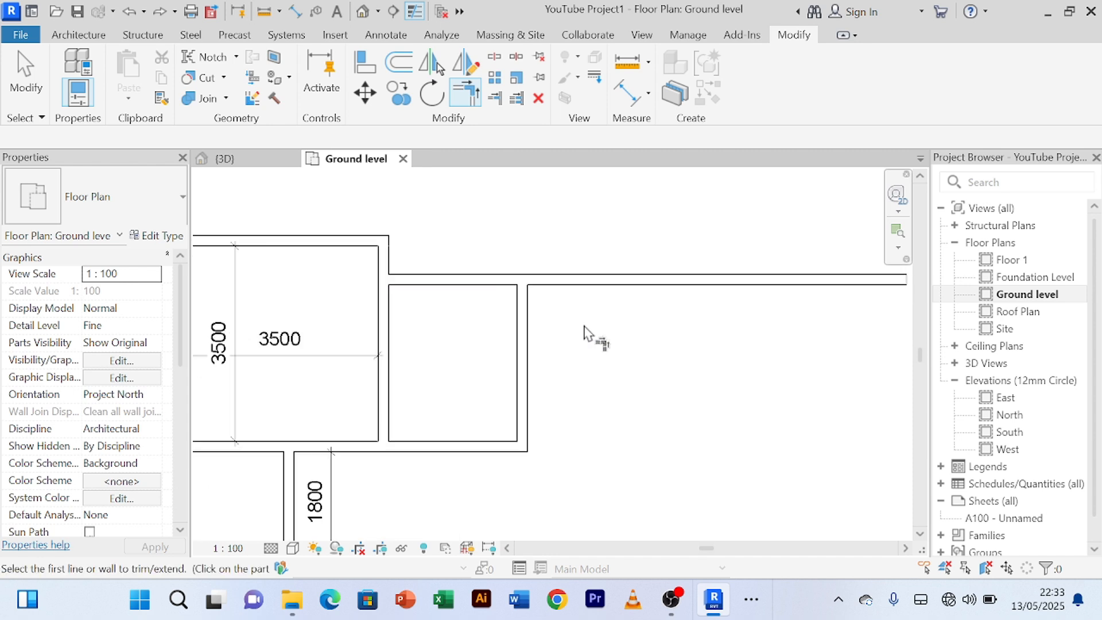
{"action": "left_click", "coordinate": [456, 280]}
{"action": "left_click", "coordinate": [520, 344]}
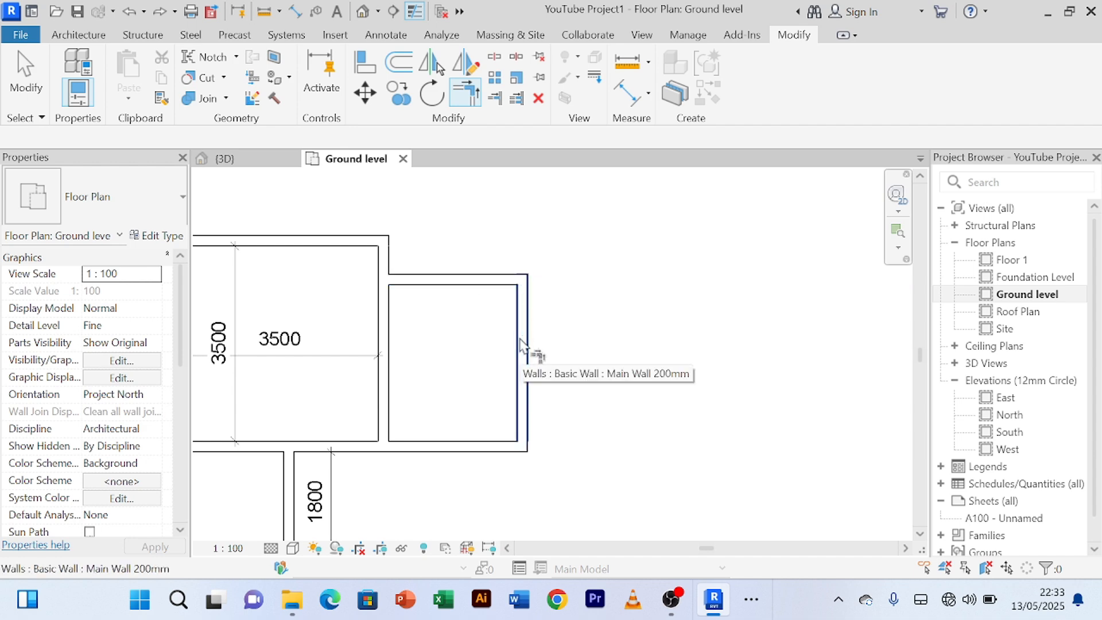
{"action": "scroll", "coordinate": [617, 275], "scroll_direction": "down", "scroll_amount": 3}
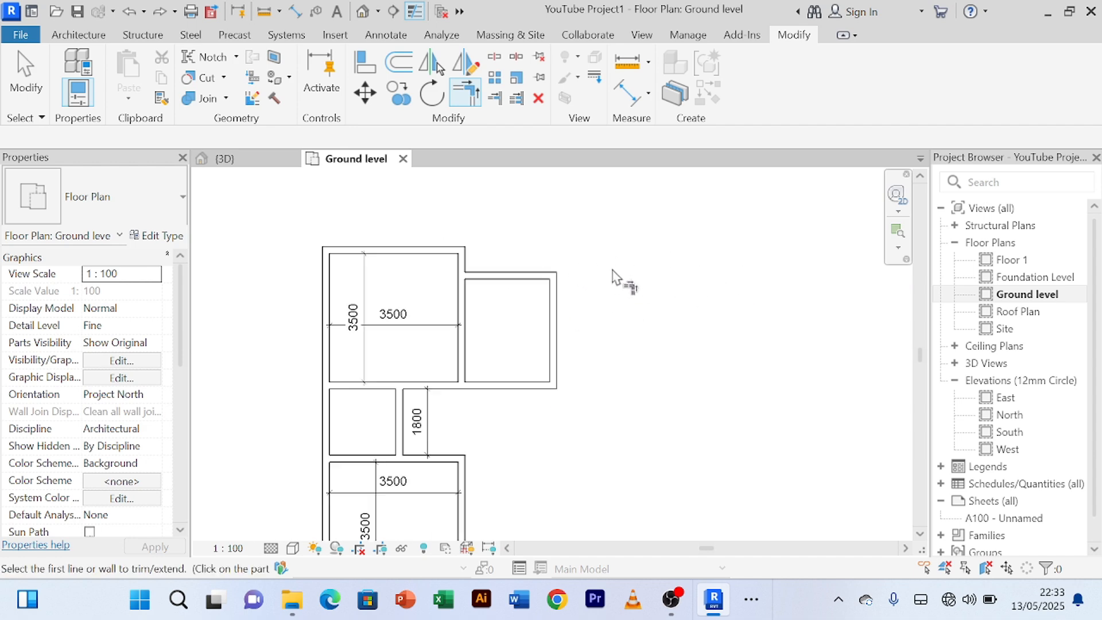
{"action": "right_click", "coordinate": [637, 269]}
{"action": "left_click", "coordinate": [687, 274]}
{"action": "right_click", "coordinate": [640, 212]}
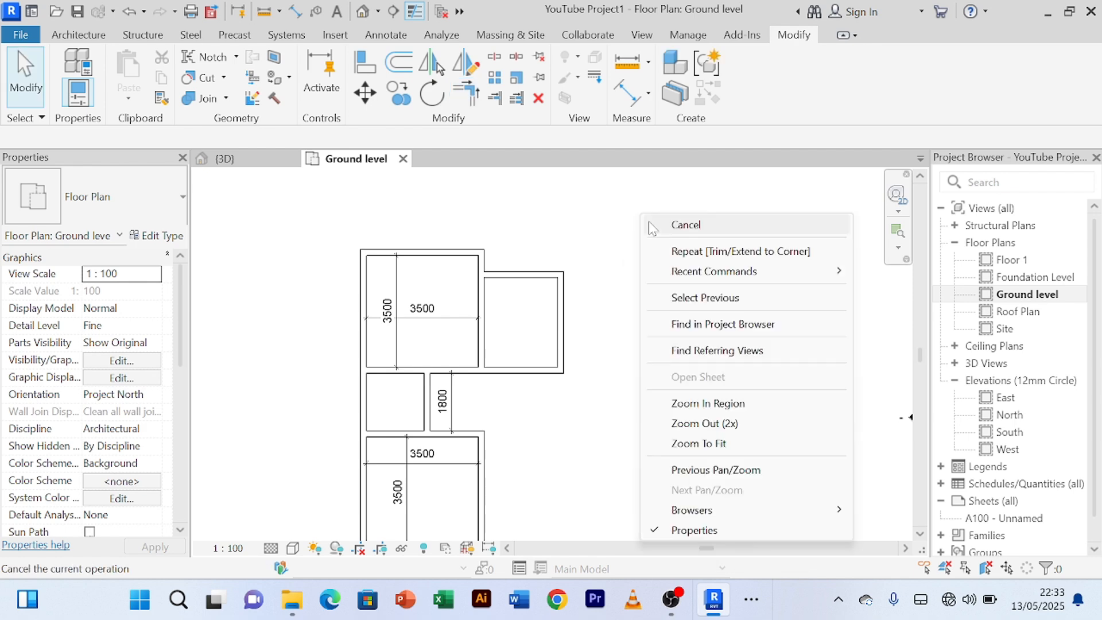
{"action": "left_click", "coordinate": [669, 227]}
{"action": "right_click", "coordinate": [649, 203]}
{"action": "left_click", "coordinate": [660, 223]}
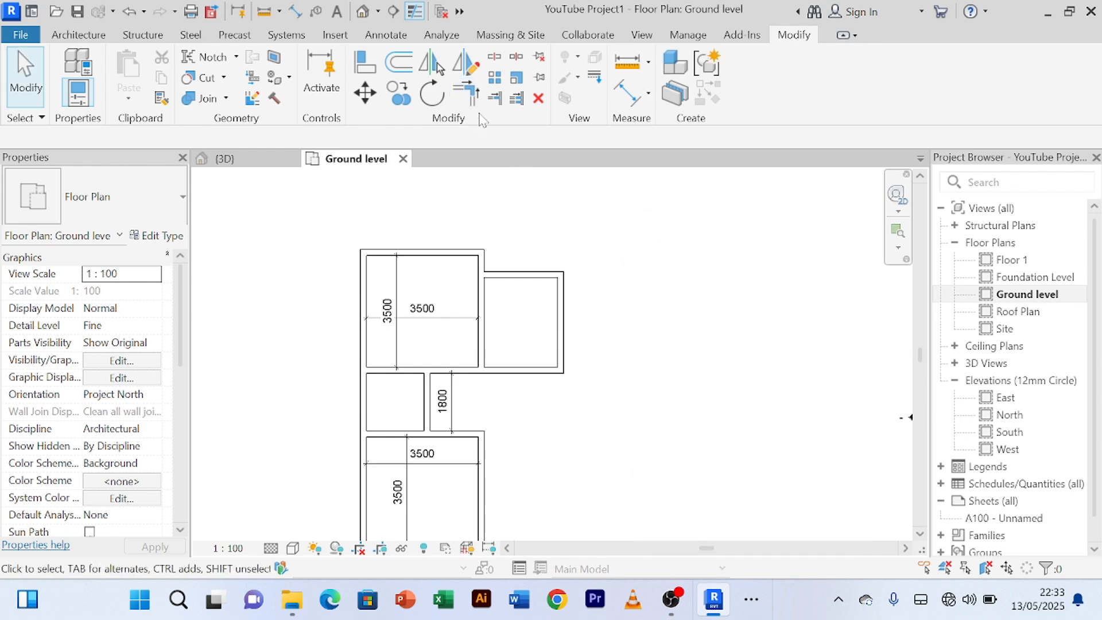
{"action": "key", "text": "t"}
{"action": "key", "text": "r"}
{"action": "right_click", "coordinate": [622, 242]}
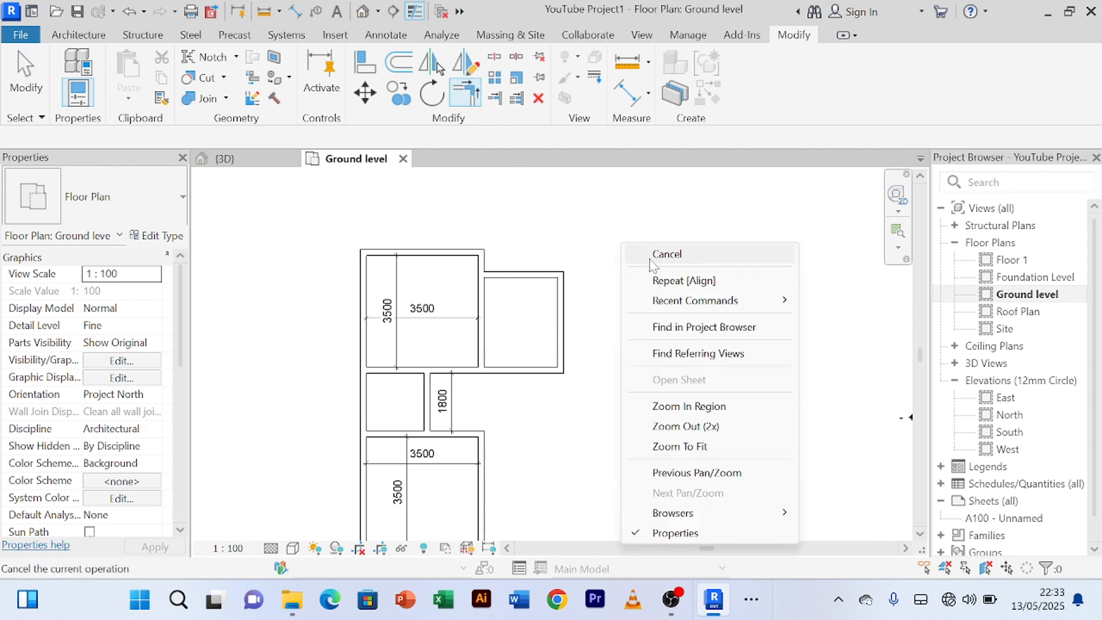
{"action": "left_click", "coordinate": [631, 252]}
{"action": "right_click", "coordinate": [631, 230]}
{"action": "left_click", "coordinate": [649, 244]}
- Add an aligned dimension across the inner width of the new room beside the top room, in the upper half of the room
{"action": "scroll", "coordinate": [650, 246], "scroll_direction": "down", "scroll_amount": 2}
{"action": "middle_click_drag", "start_coordinate": [653, 305], "coordinate": [638, 355]}
{"action": "scroll", "coordinate": [549, 288], "scroll_direction": "up", "scroll_amount": 4}
{"action": "scroll", "coordinate": [621, 285], "scroll_direction": "down", "scroll_amount": 2}
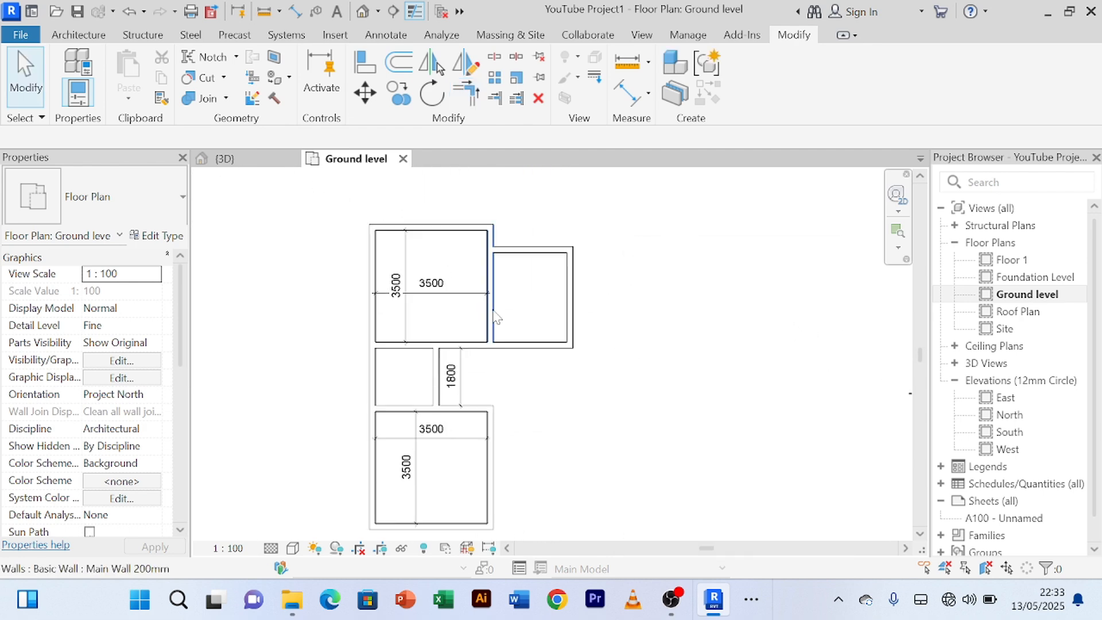
{"action": "left_click", "coordinate": [631, 97]}
{"action": "scroll", "coordinate": [499, 294], "scroll_direction": "up", "scroll_amount": 2}
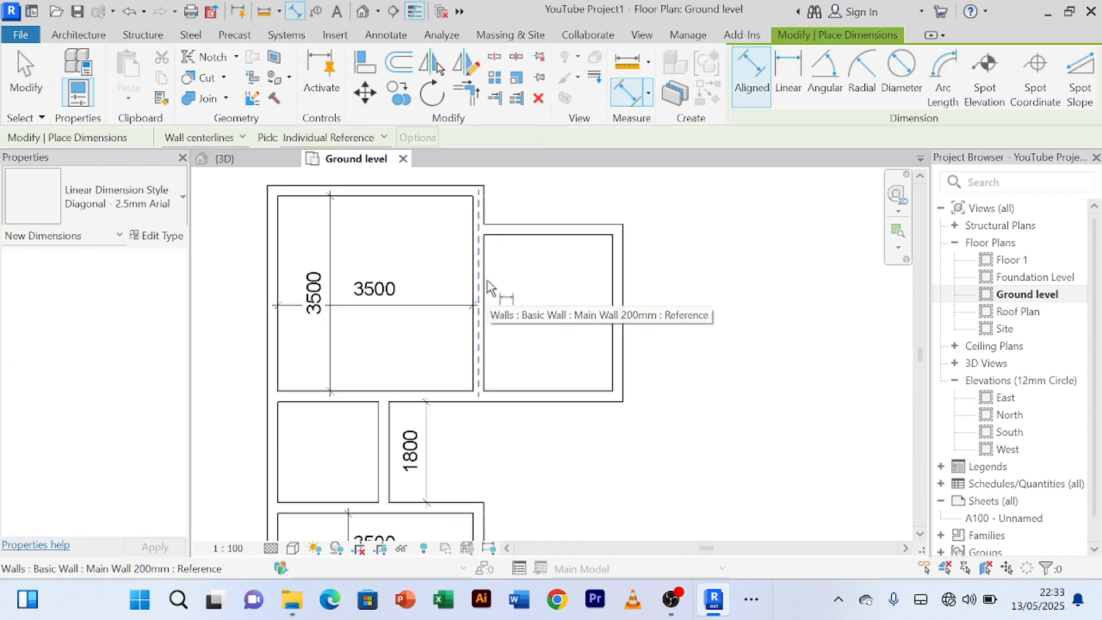
{"action": "left_click", "coordinate": [488, 287]}
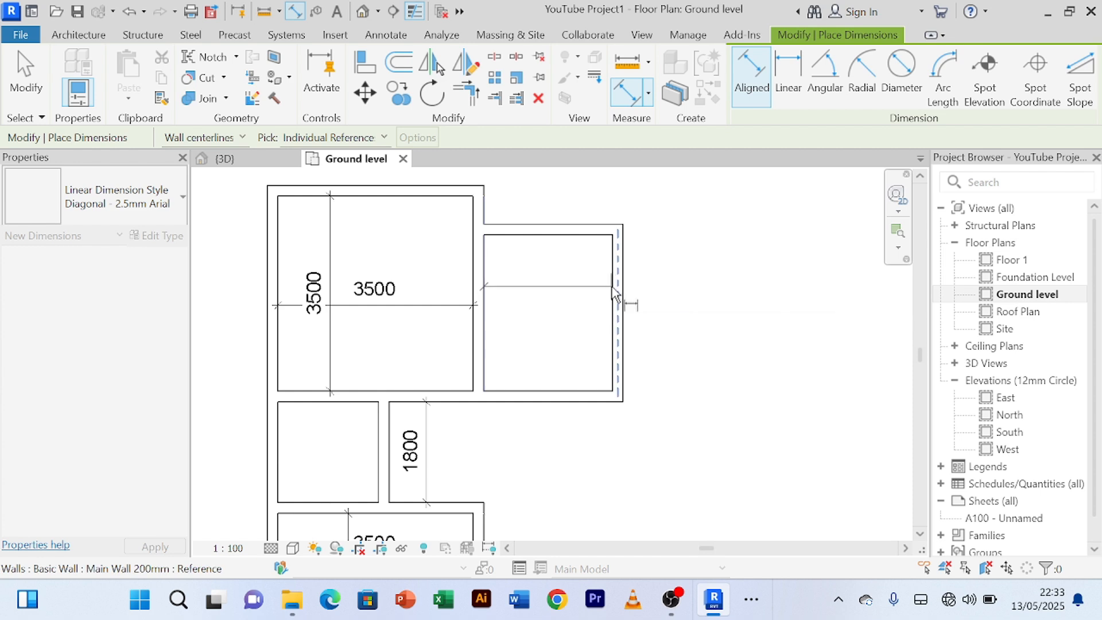
{"action": "left_click", "coordinate": [613, 290]}
{"action": "left_click", "coordinate": [593, 283]}
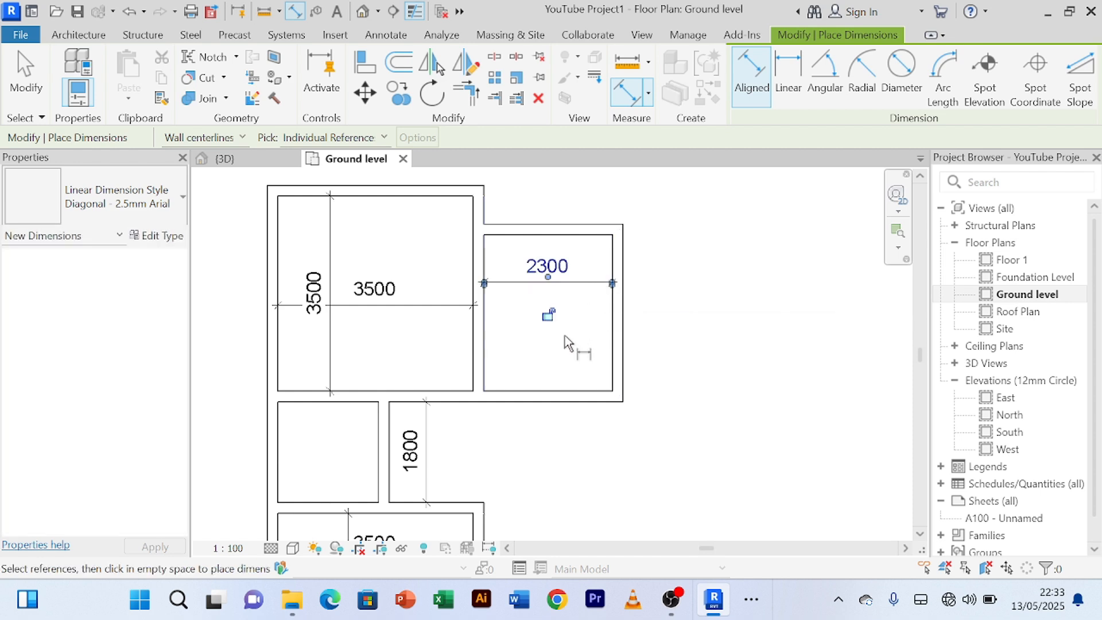
- Add an aligned vertical dimension between the inner faces of the new room's upper and lower walls, near its right wall
{"action": "left_click", "coordinate": [585, 237]}
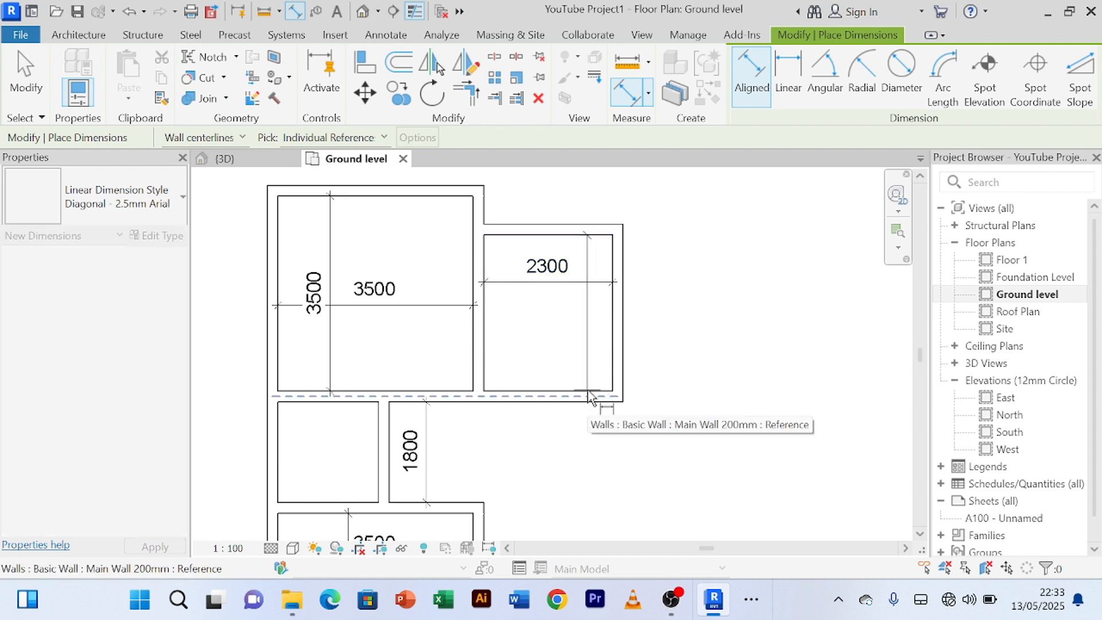
{"action": "left_click", "coordinate": [588, 395]}
{"action": "left_click", "coordinate": [584, 322]}
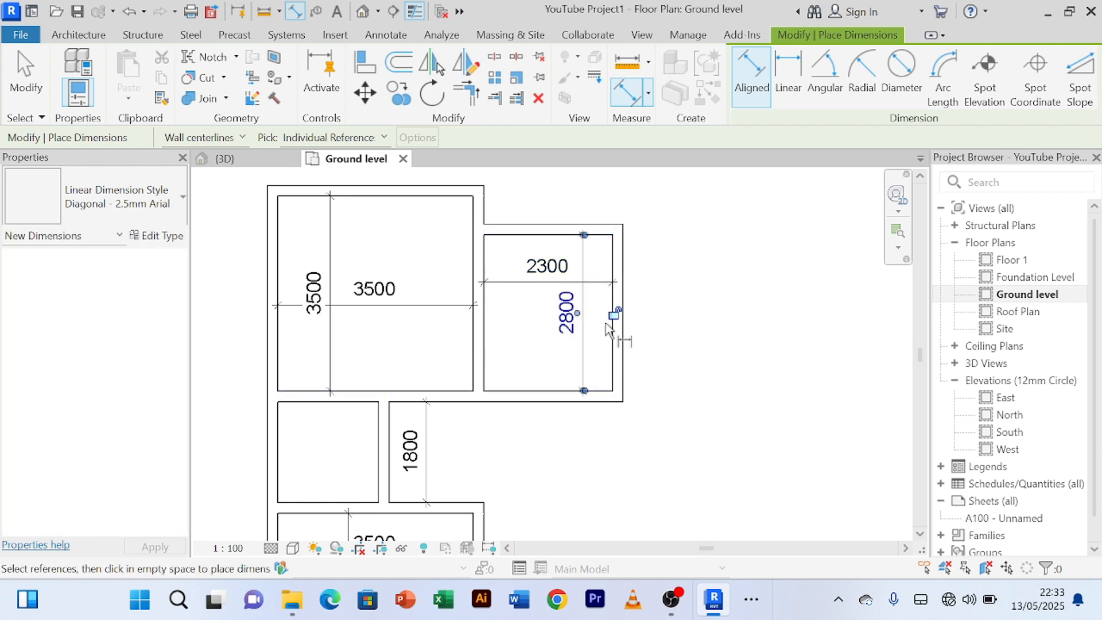
- End the aligned dimension command
{"action": "right_click", "coordinate": [697, 201]}
{"action": "left_click", "coordinate": [723, 212]}
{"action": "right_click", "coordinate": [696, 208]}
{"action": "left_click", "coordinate": [709, 222]}
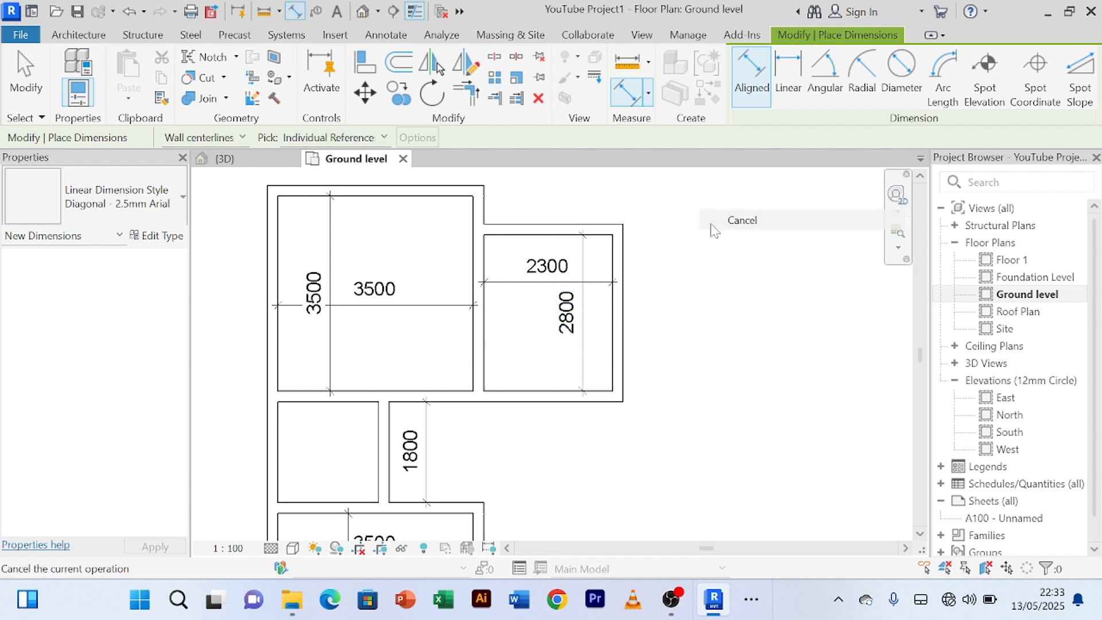
{"action": "right_click", "coordinate": [684, 203]}
{"action": "left_click", "coordinate": [698, 217]}
{"action": "right_click", "coordinate": [699, 215]}
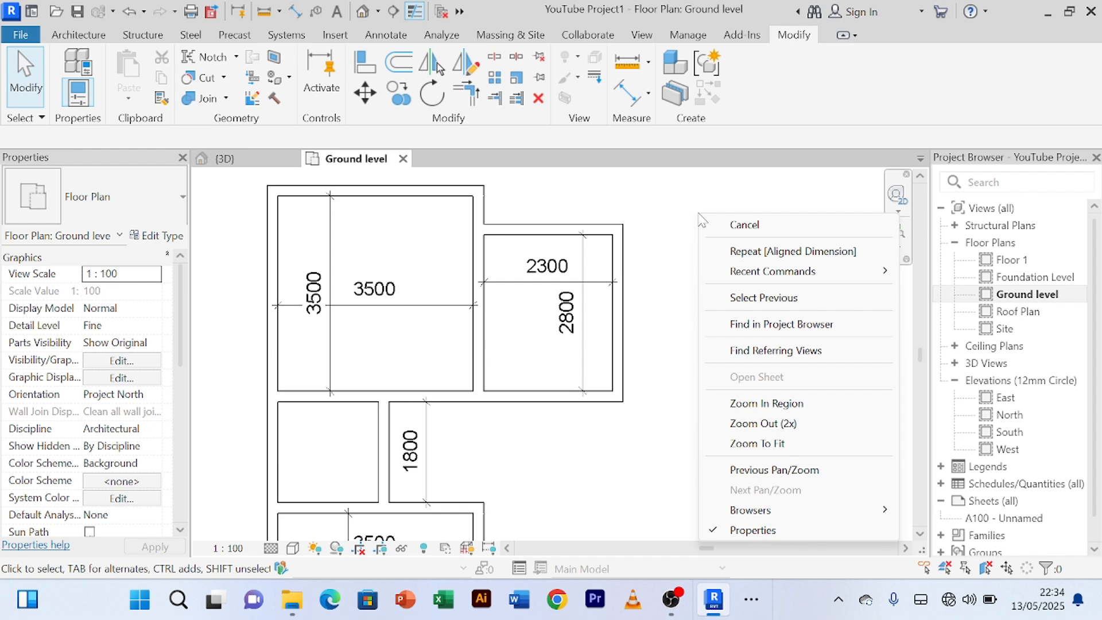
{"action": "left_click", "coordinate": [743, 225]}
- Offset a copy of the 2300 mm wide room's outer vertical wall outward by 1800 mm, and end the Offset command
{"action": "scroll", "coordinate": [726, 234], "scroll_direction": "down", "scroll_amount": 4}
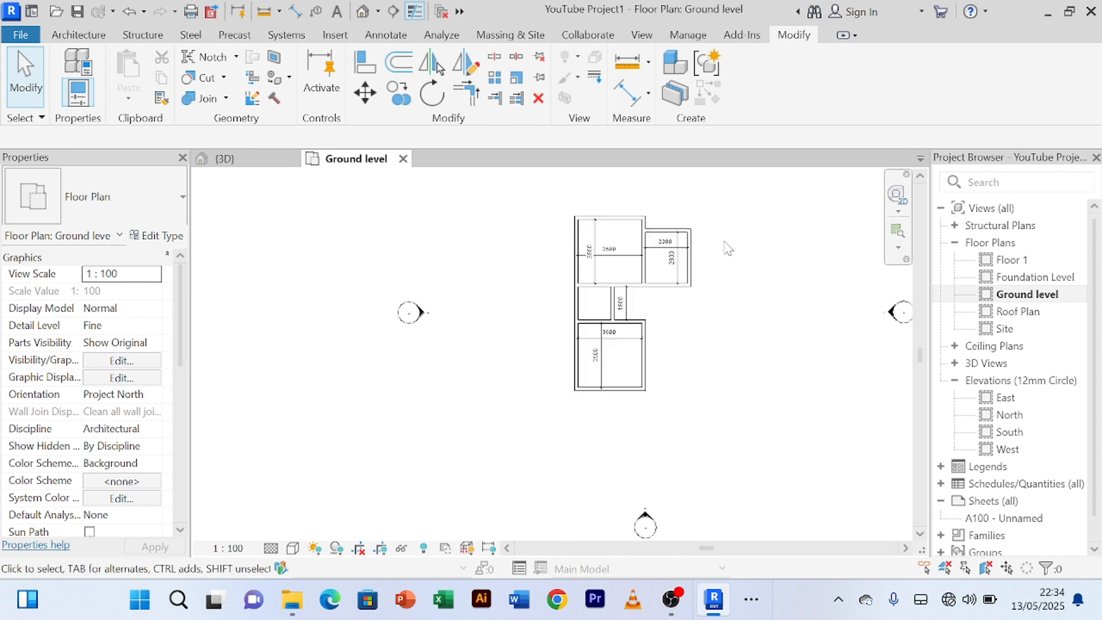
{"action": "middle_click_drag", "start_coordinate": [726, 245], "coordinate": [624, 245]}
{"action": "scroll", "coordinate": [608, 246], "scroll_direction": "up", "scroll_amount": 3}
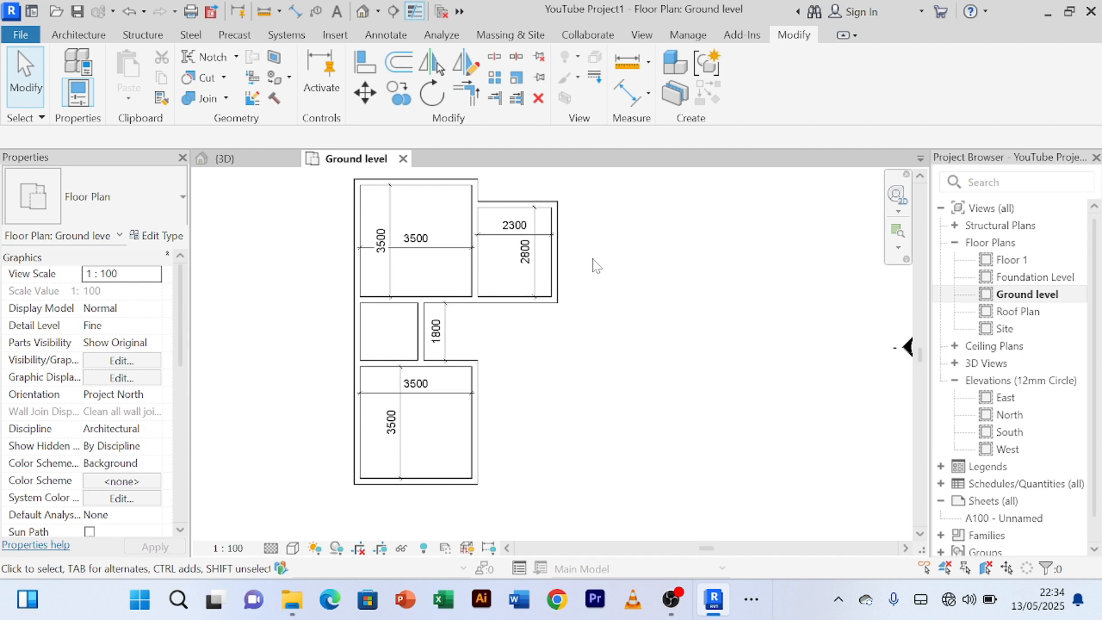
{"action": "scroll", "coordinate": [597, 266], "scroll_direction": "up", "scroll_amount": 2}
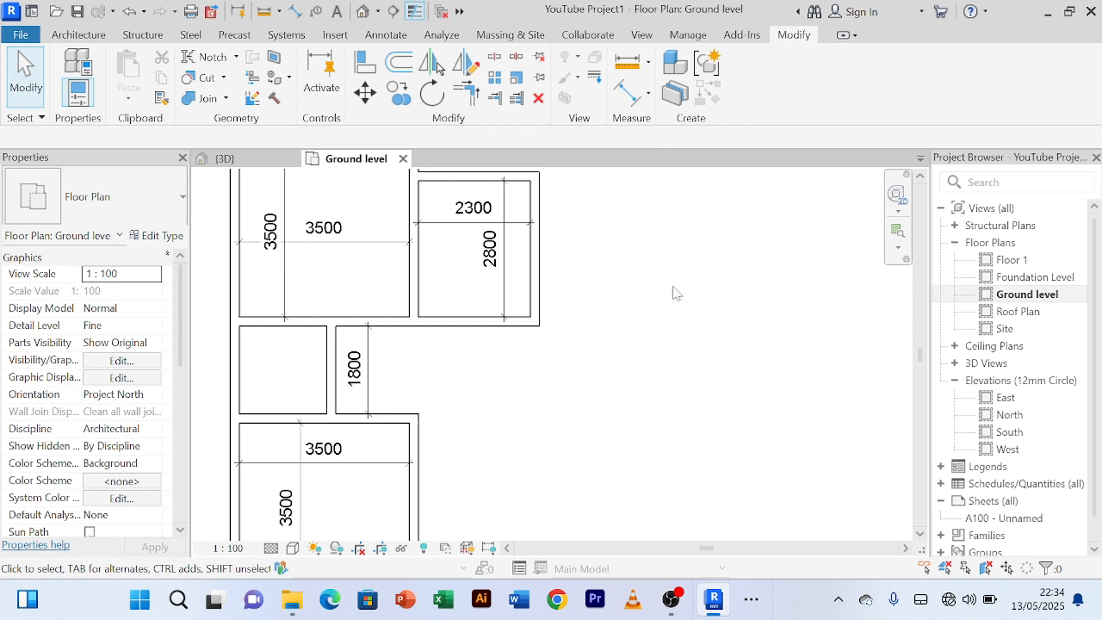
{"action": "scroll", "coordinate": [640, 255], "scroll_direction": "down", "scroll_amount": 2}
{"action": "scroll", "coordinate": [602, 284], "scroll_direction": "up", "scroll_amount": 2}
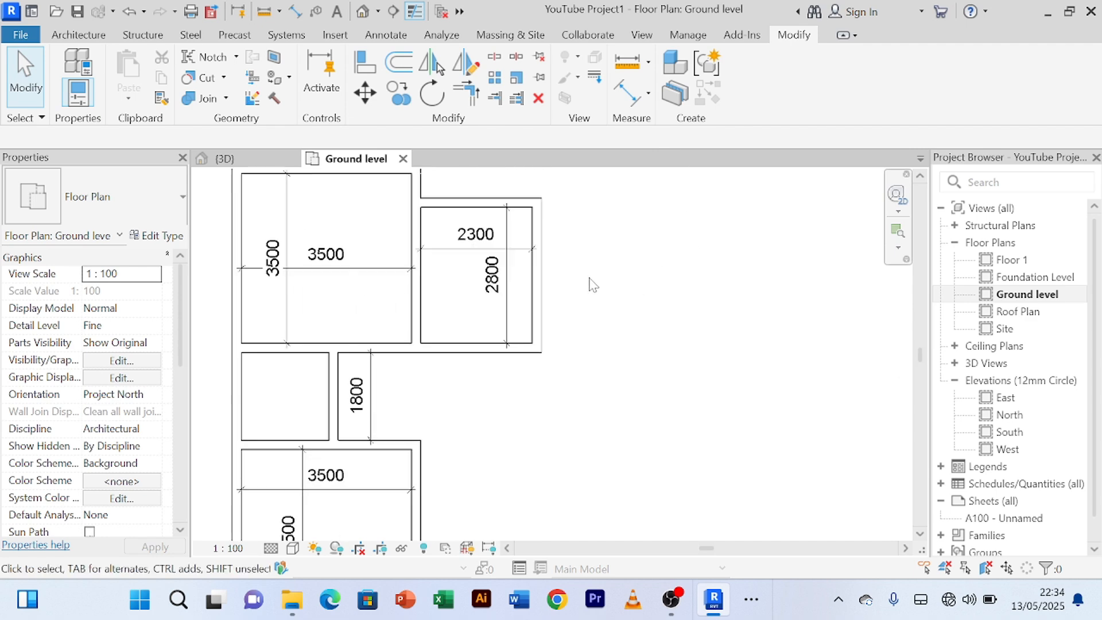
{"action": "left_click", "coordinate": [535, 310]}
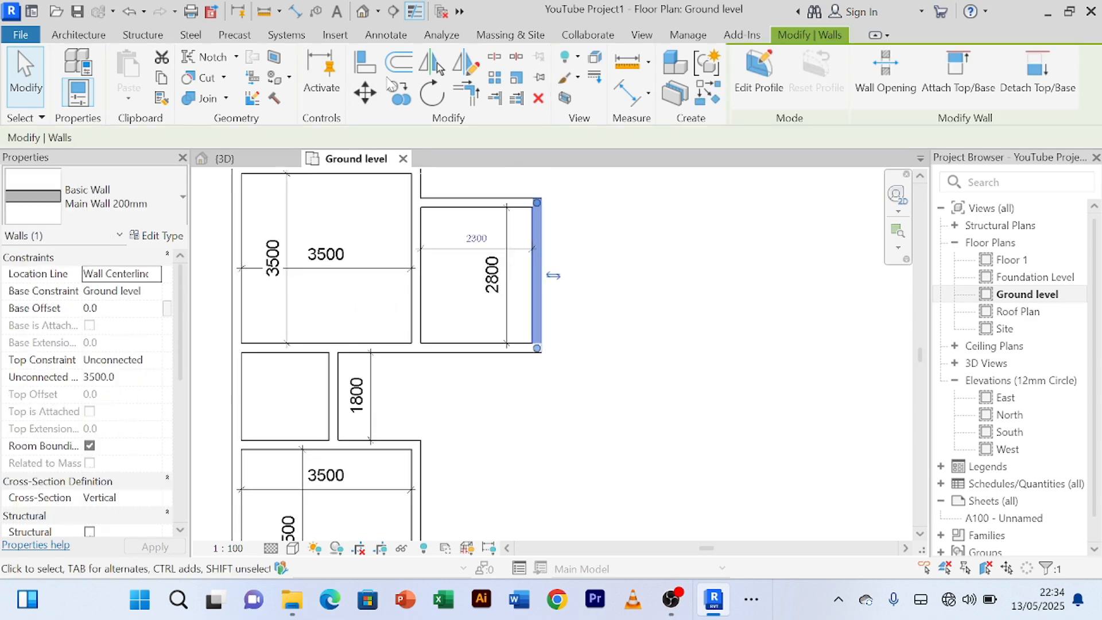
{"action": "left_click", "coordinate": [398, 62]}
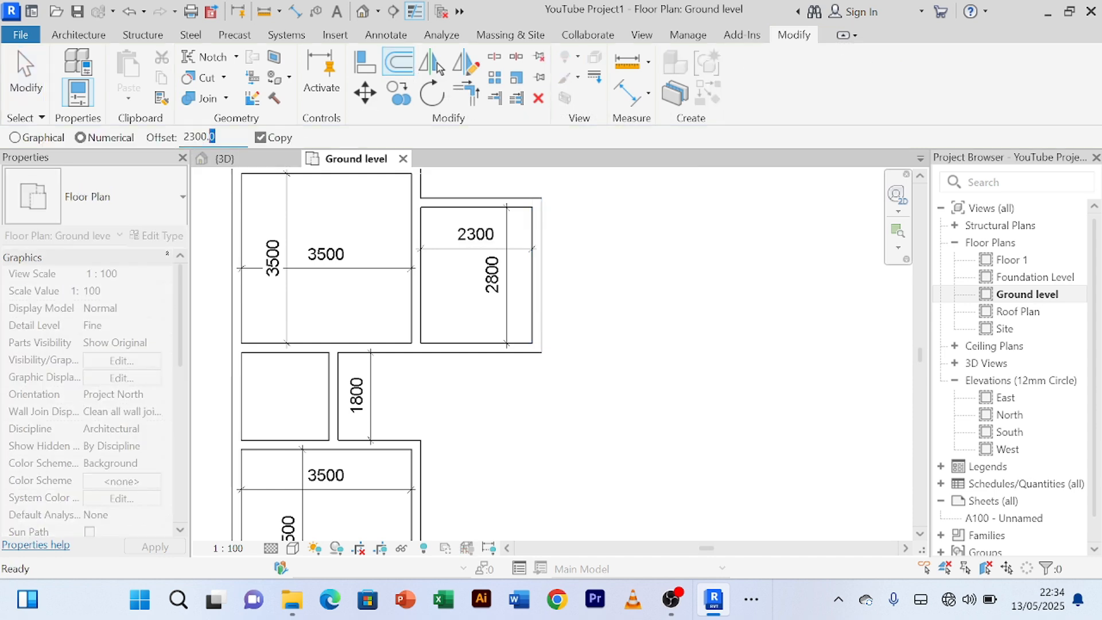
{"action": "left_click_drag", "start_coordinate": [213, 136], "coordinate": [176, 139]}
{"action": "type", "text": "18"}
{"action": "left_click", "coordinate": [550, 286]}
{"action": "right_click", "coordinate": [712, 238]}
{"action": "left_click", "coordinate": [719, 241]}
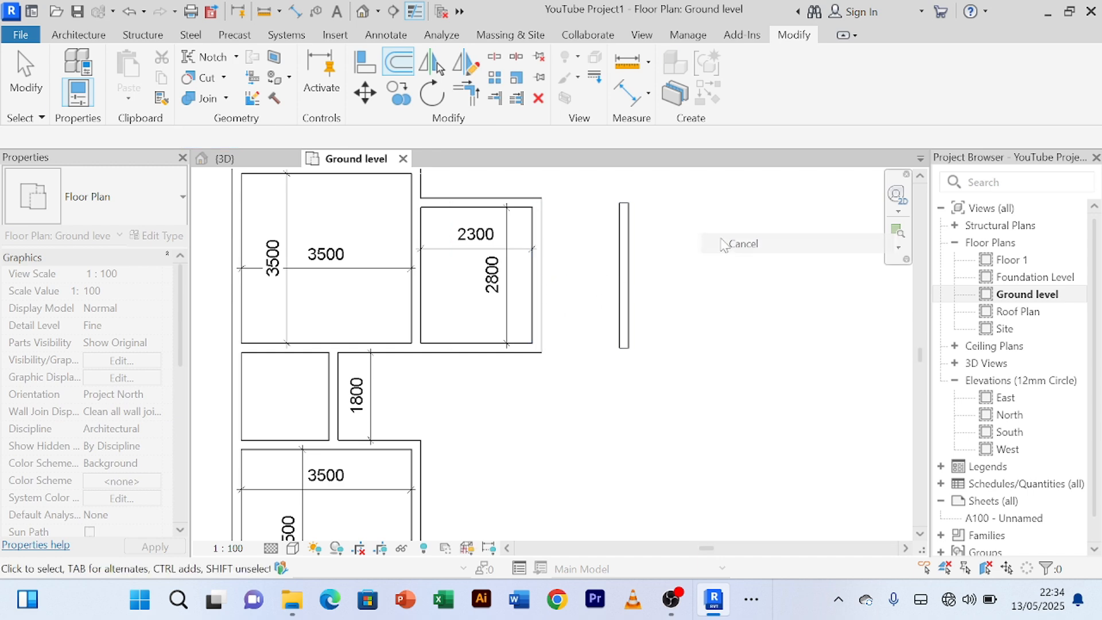
{"action": "right_click", "coordinate": [709, 212]}
{"action": "left_click", "coordinate": [728, 225]}
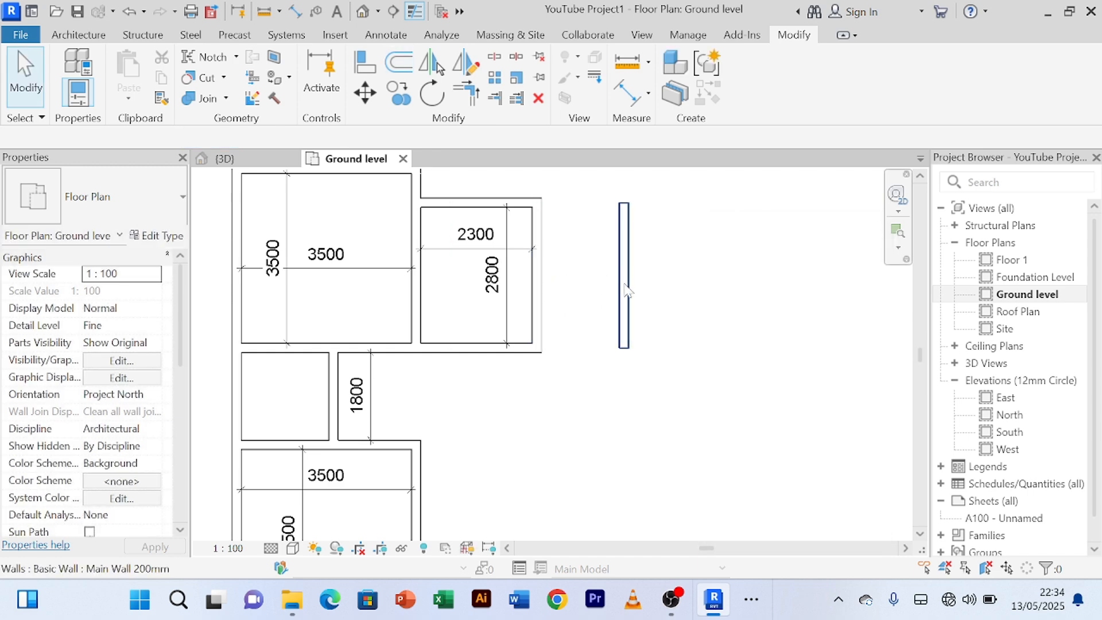
- Set the clear distance between the copied vertical wall and the 2300 mm wide room's outer wall to 1800 mm
{"action": "left_click", "coordinate": [624, 294]}
{"action": "left_click", "coordinate": [577, 405]}
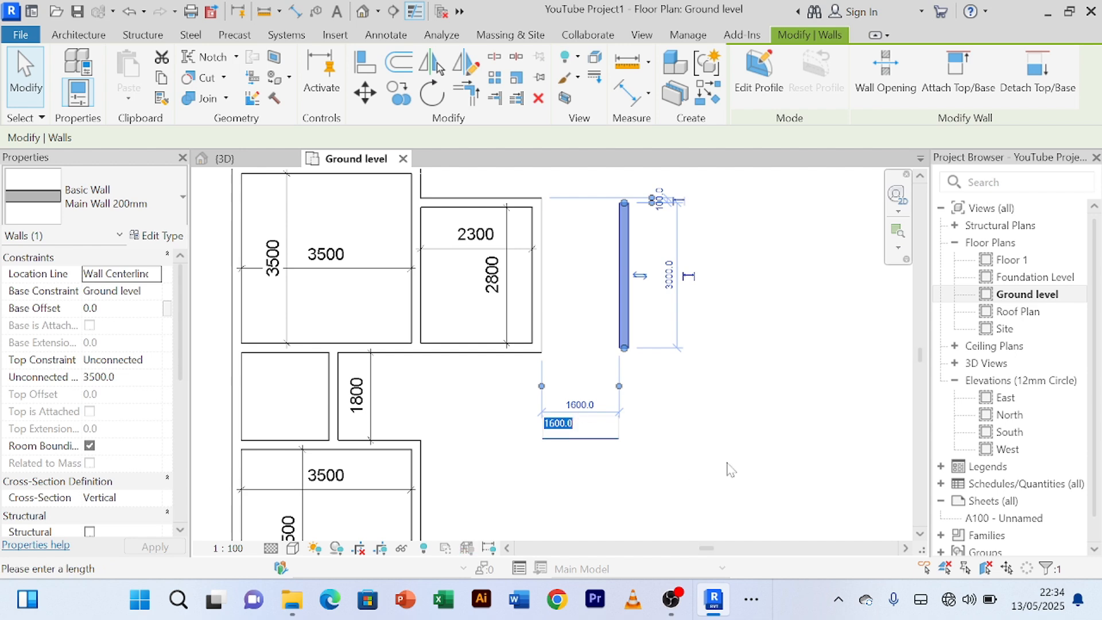
{"action": "type", "text": "1"}
{"action": "key", "text": "Return"}
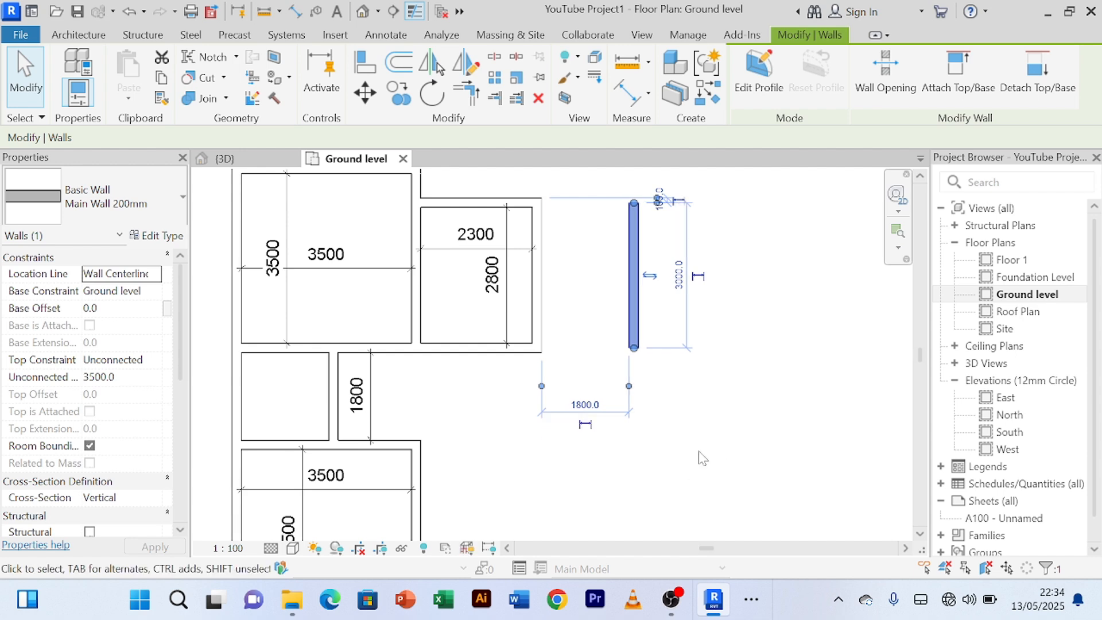
{"action": "left_click", "coordinate": [701, 458]}
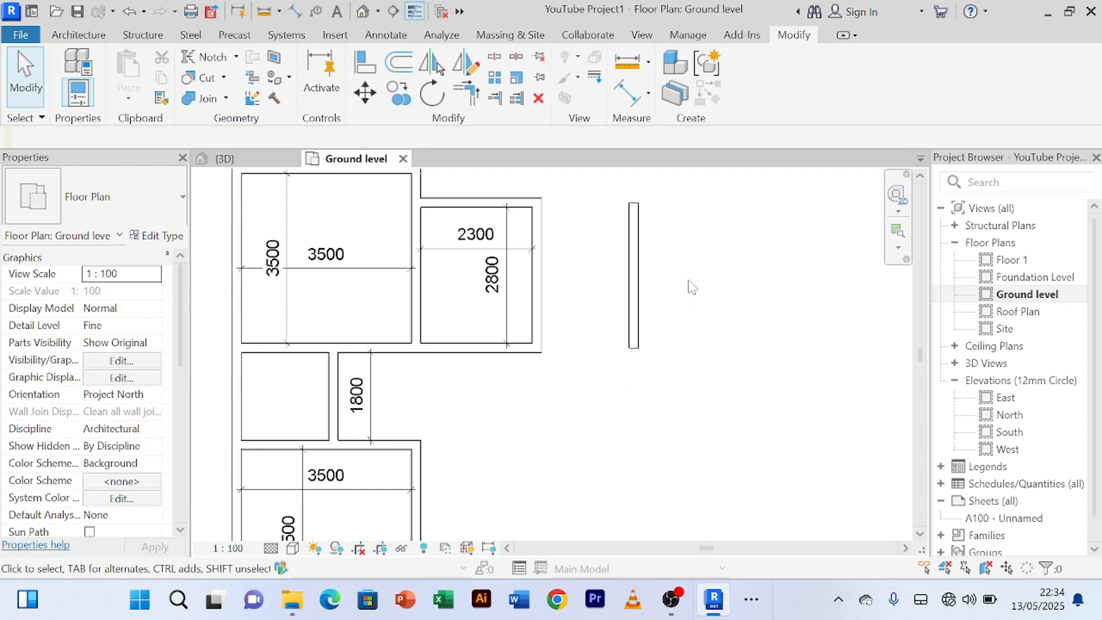
- Extend the 2300 mm wide room's upper wall to a corner with the copied vertical wall using Trim/Extend to Corner
{"action": "middle_click_drag", "start_coordinate": [694, 291], "coordinate": [700, 315]}
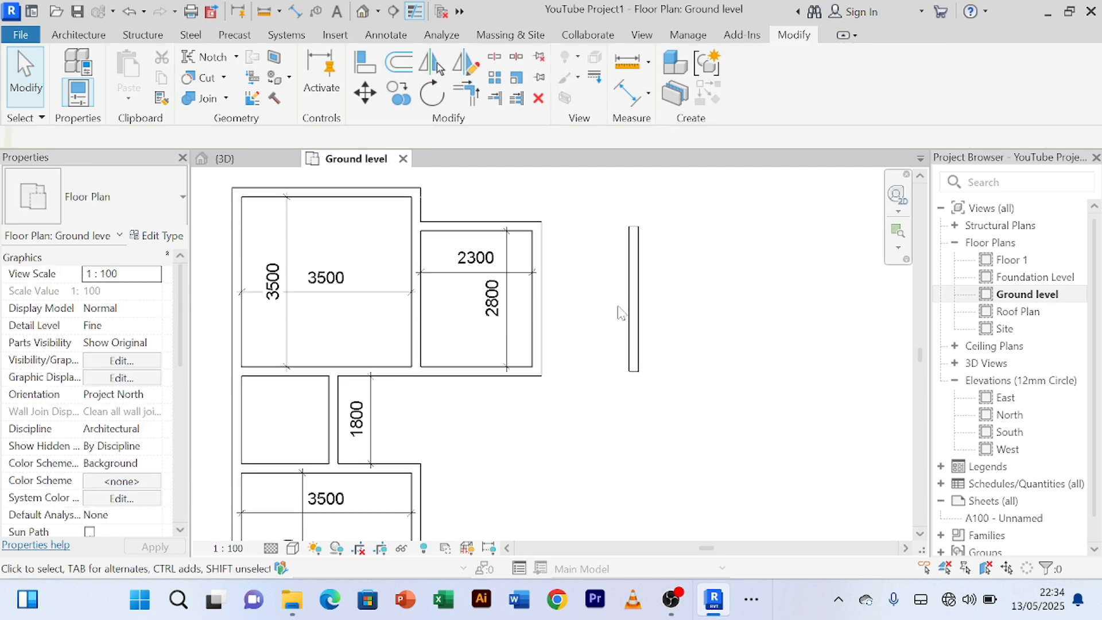
{"action": "scroll", "coordinate": [603, 270], "scroll_direction": "up", "scroll_amount": 2}
{"action": "left_click", "coordinate": [443, 215]}
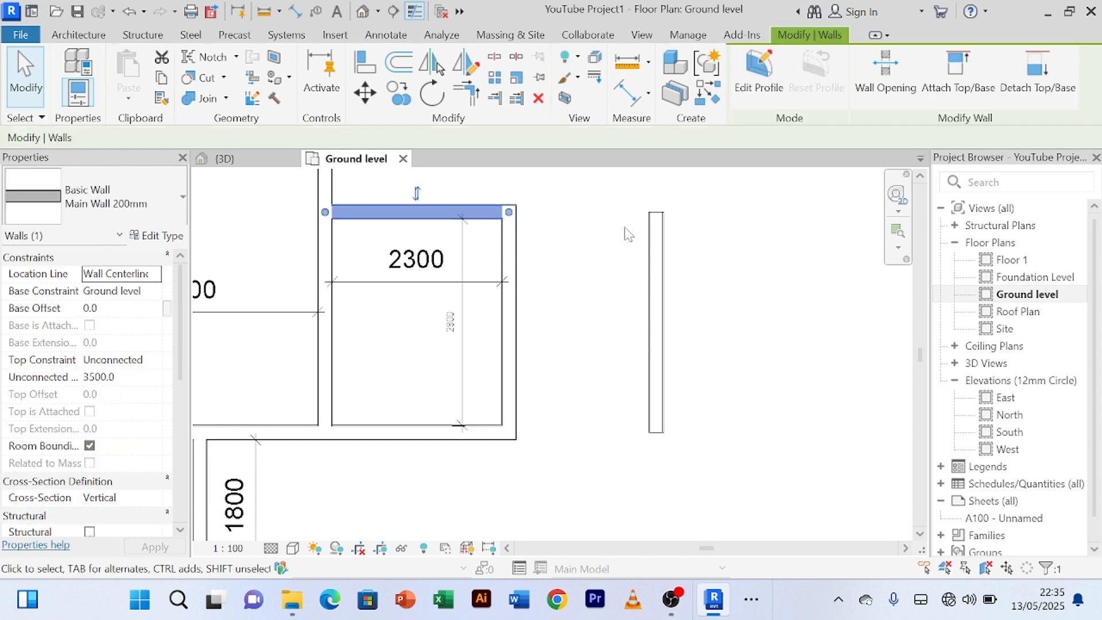
{"action": "left_click", "coordinate": [654, 232]}
{"action": "left_click", "coordinate": [778, 254]}
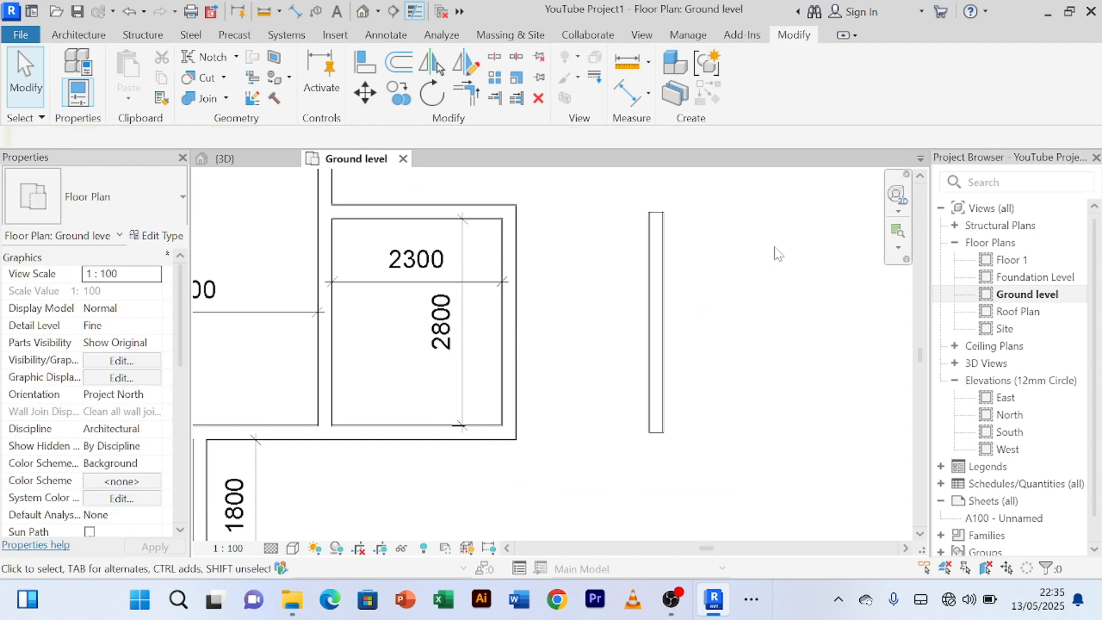
{"action": "left_click", "coordinate": [474, 104]}
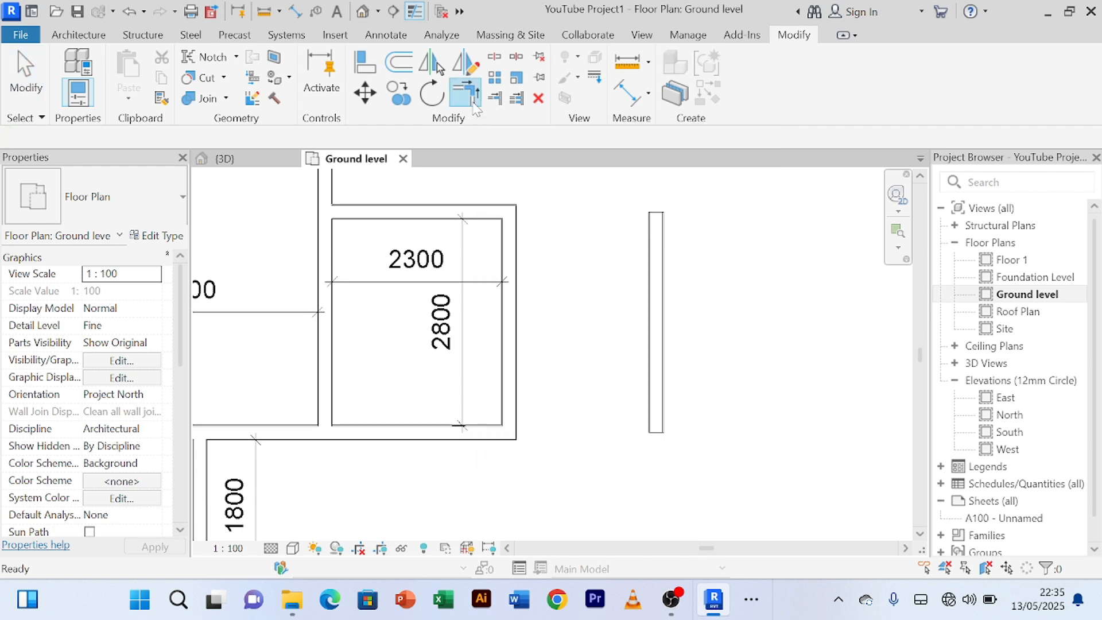
{"action": "left_click", "coordinate": [658, 270]}
{"action": "left_click", "coordinate": [507, 206]}
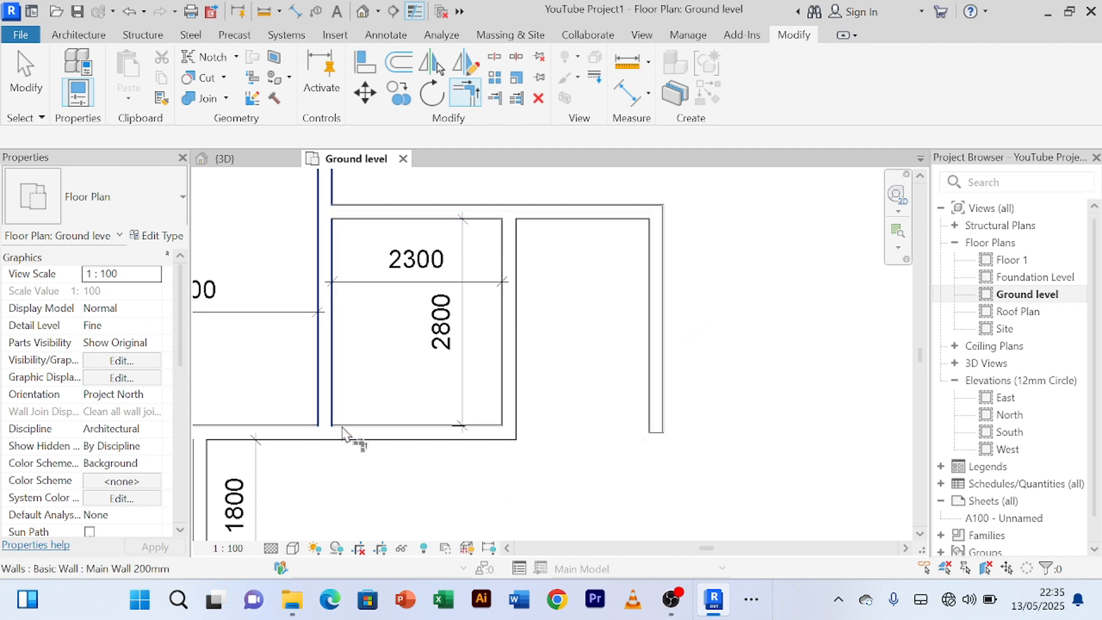
- Extend the long lower horizontal wall to a corner with the copied vertical wall to close the new room, and end the command
{"action": "left_click", "coordinate": [656, 387]}
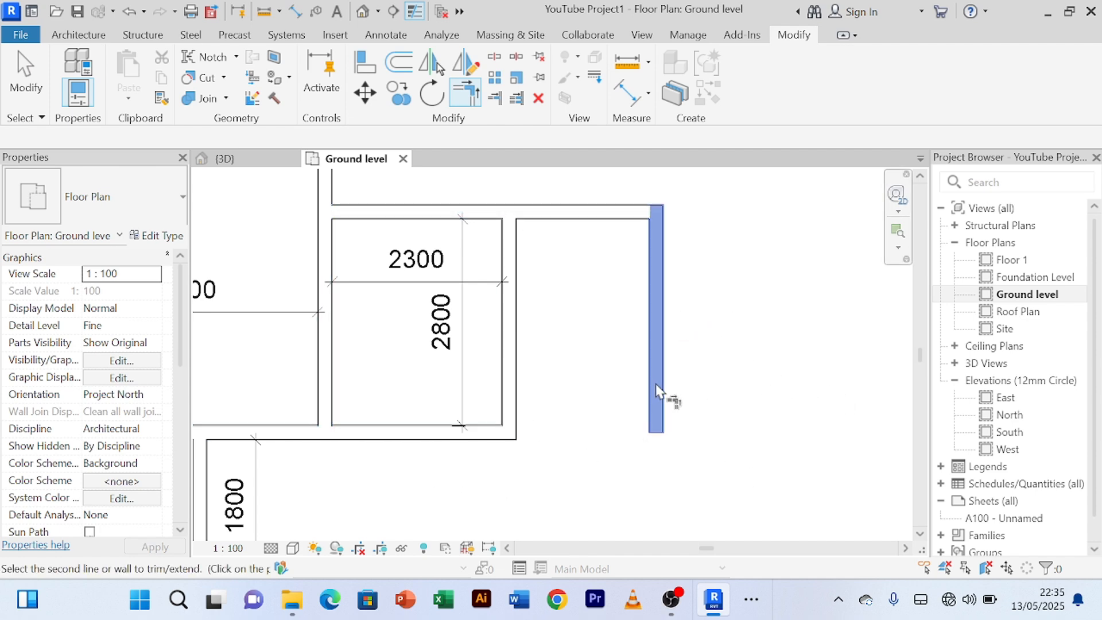
{"action": "left_click", "coordinate": [449, 441]}
{"action": "right_click", "coordinate": [777, 271]}
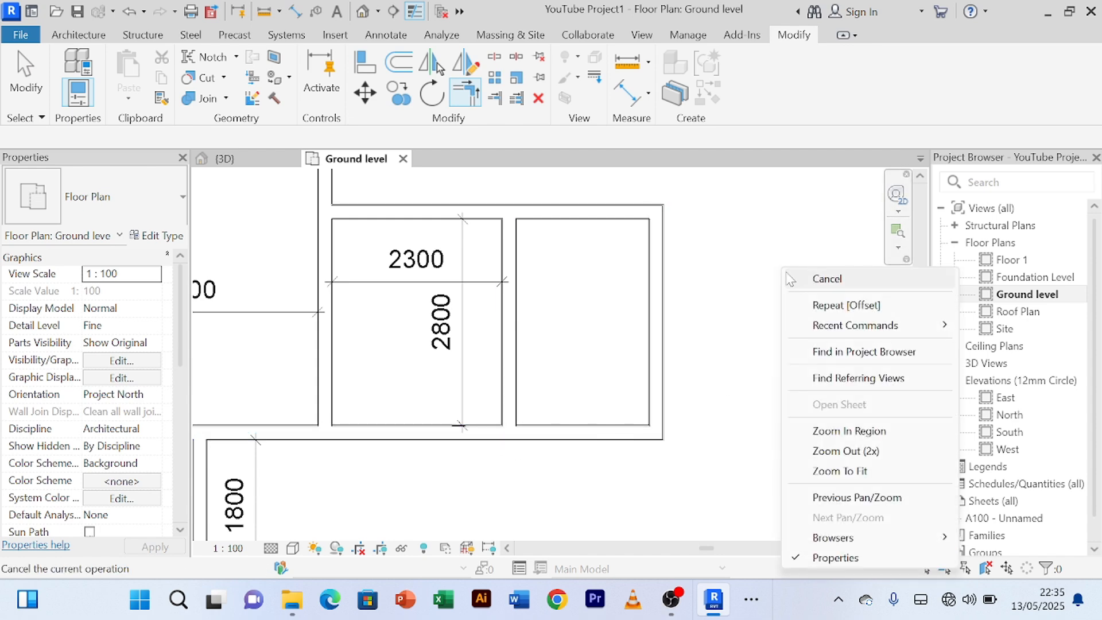
{"action": "left_click", "coordinate": [797, 279]}
{"action": "right_click", "coordinate": [770, 249]}
{"action": "left_click", "coordinate": [787, 260]}
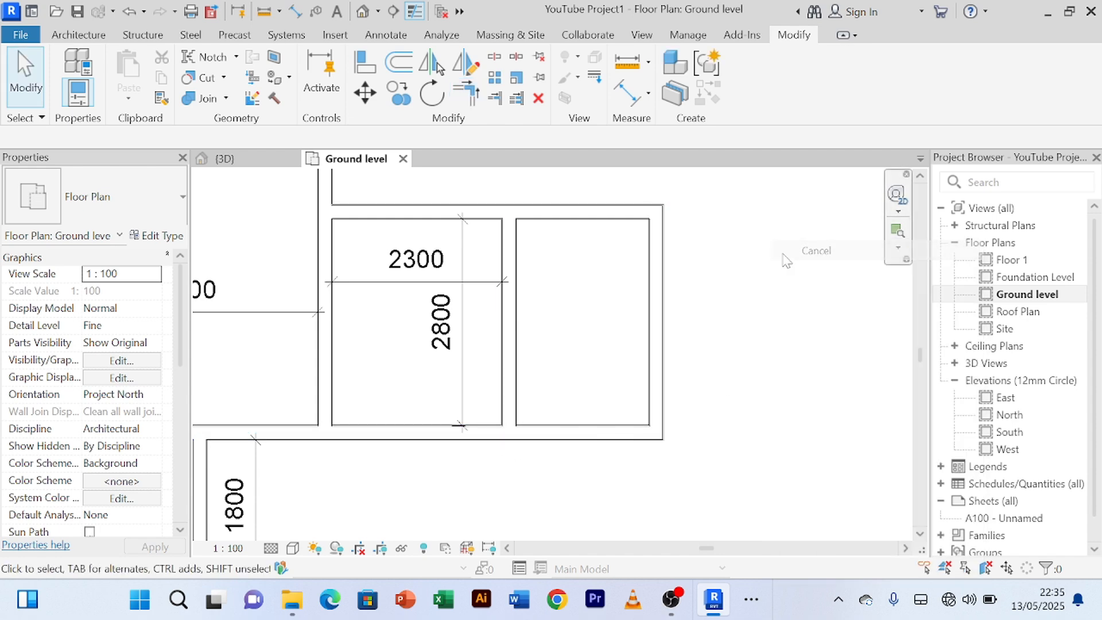
- Add an aligned dimension across the new end room's inner width, placing it near mid-height of the room
{"action": "scroll", "coordinate": [792, 270], "scroll_direction": "down", "scroll_amount": 3}
{"action": "middle_click_drag", "start_coordinate": [792, 271], "coordinate": [597, 249]}
{"action": "scroll", "coordinate": [600, 248], "scroll_direction": "up", "scroll_amount": 3}
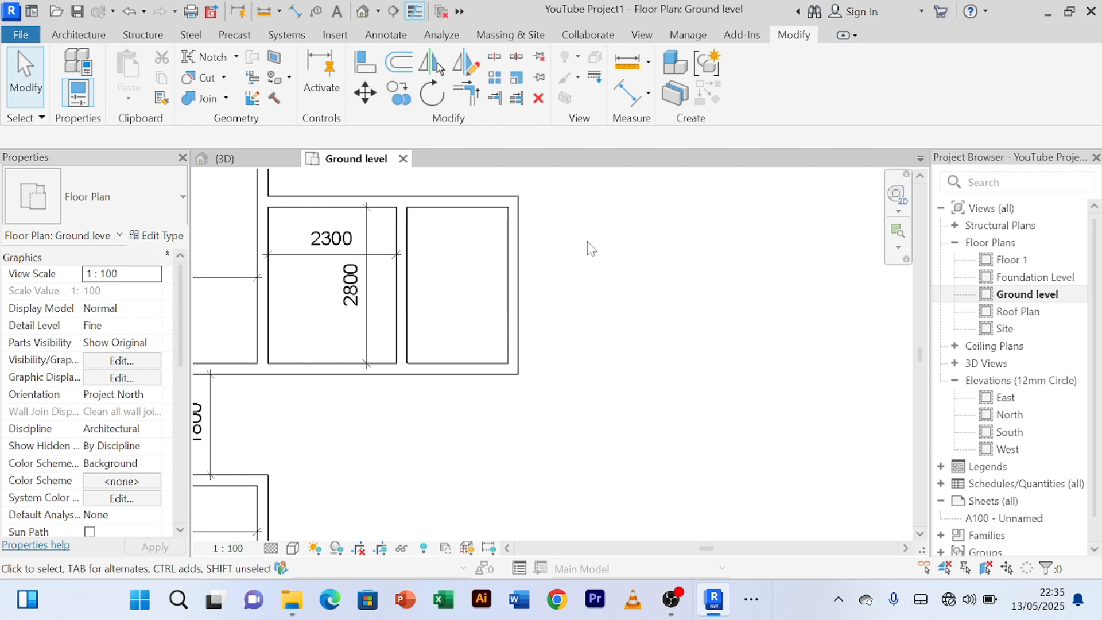
{"action": "scroll", "coordinate": [591, 248], "scroll_direction": "down", "scroll_amount": 1}
{"action": "left_click", "coordinate": [629, 90]}
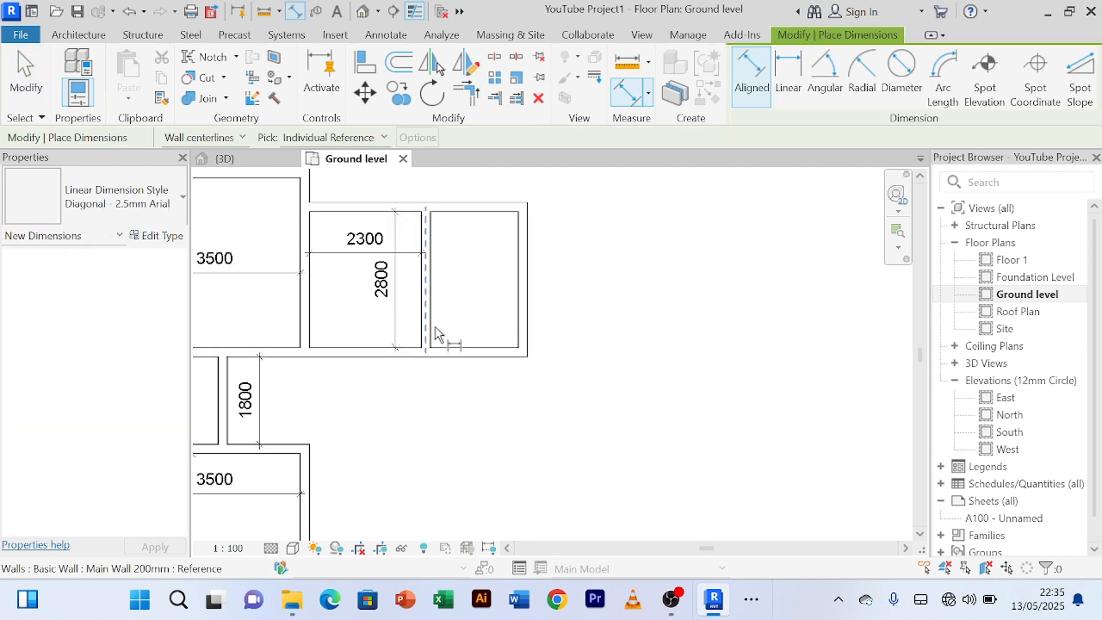
{"action": "key", "text": "Tab"}
{"action": "key", "text": "Tab"}
{"action": "left_click", "coordinate": [433, 322]}
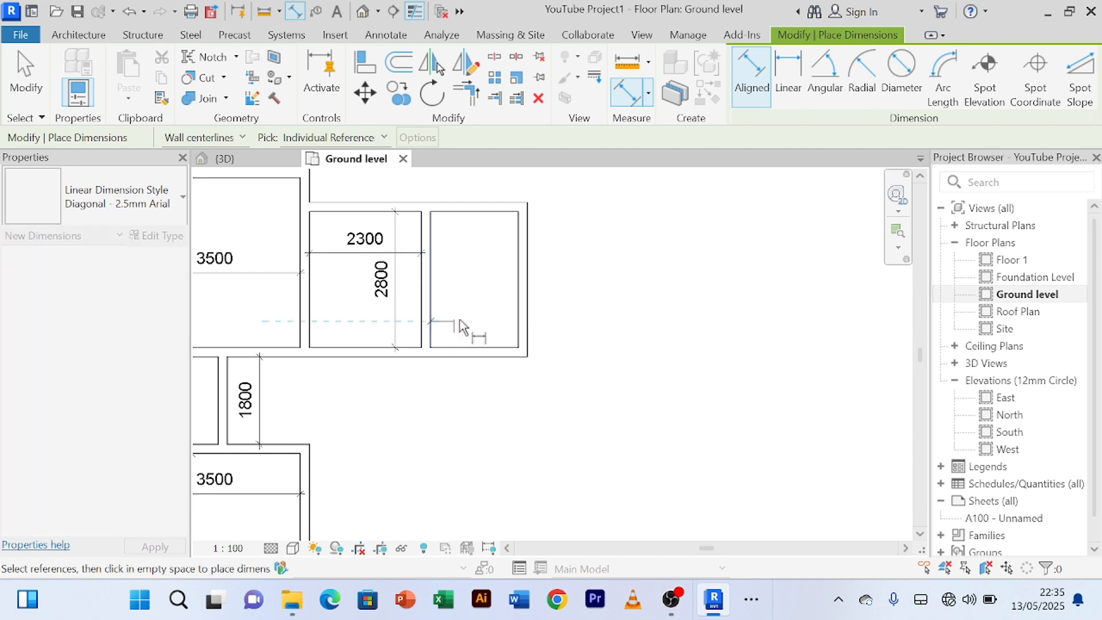
{"action": "left_click", "coordinate": [520, 327]}
{"action": "left_click", "coordinate": [508, 290]}
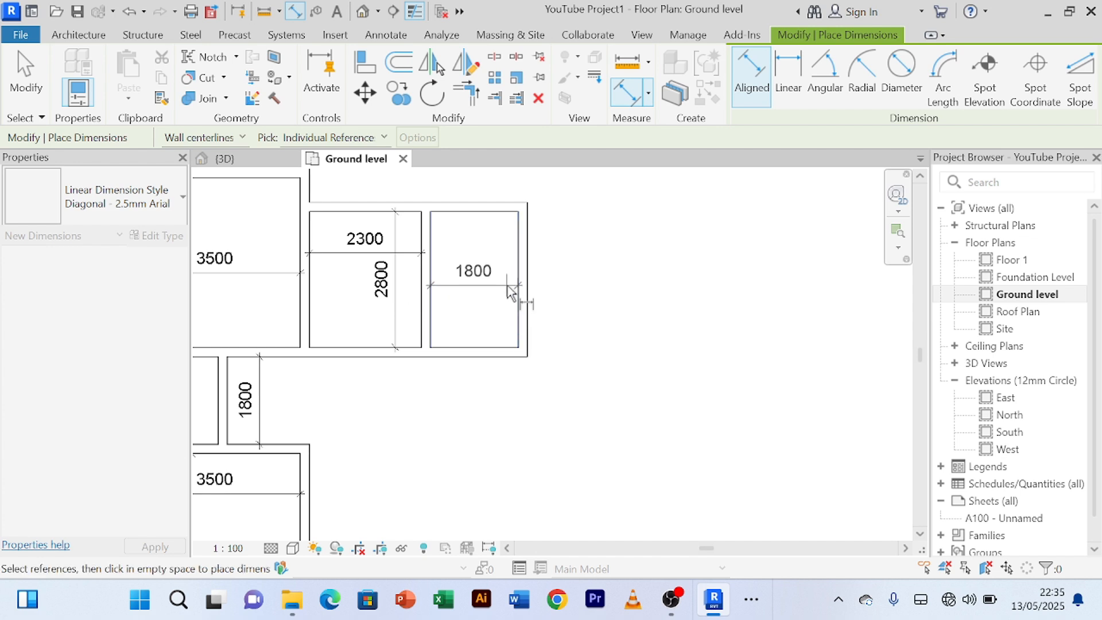
- Add an aligned vertical dimension between the inner faces of the end room's upper and lower walls, near its inner partition, and end the command
{"action": "left_click", "coordinate": [452, 220]}
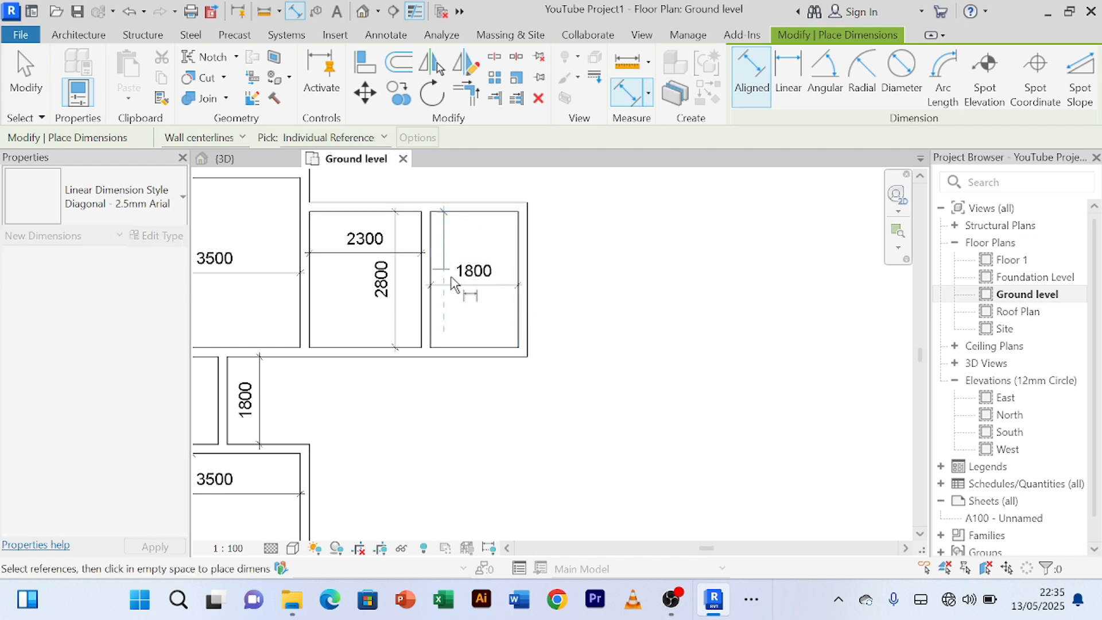
{"action": "left_click", "coordinate": [457, 351]}
{"action": "left_click", "coordinate": [456, 339]}
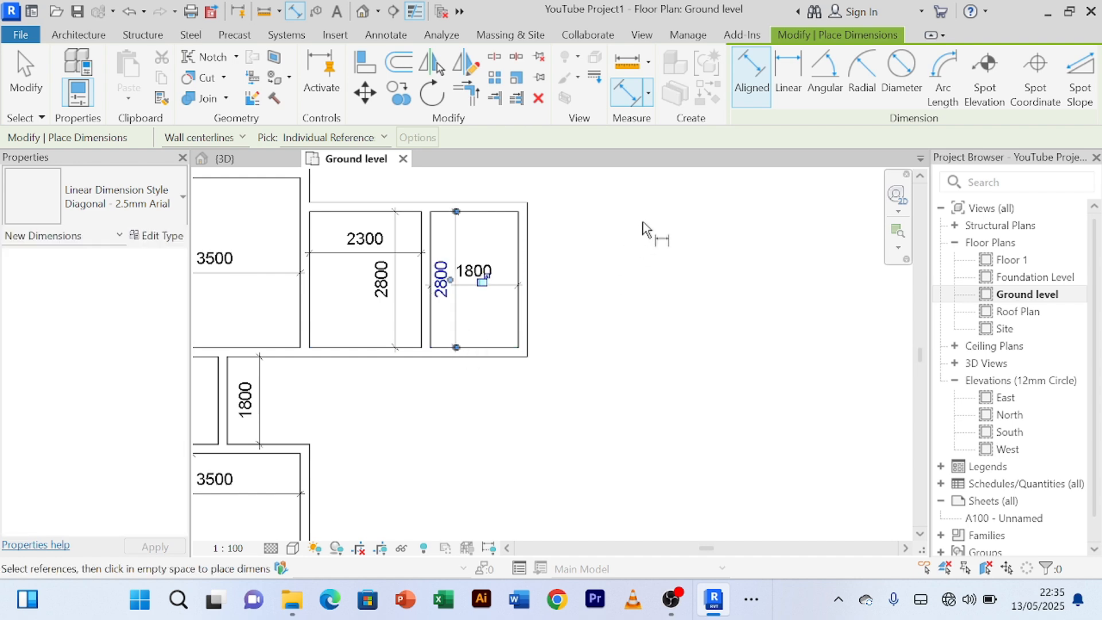
{"action": "right_click", "coordinate": [642, 223]}
{"action": "right_click", "coordinate": [660, 222]}
{"action": "left_click", "coordinate": [687, 231]}
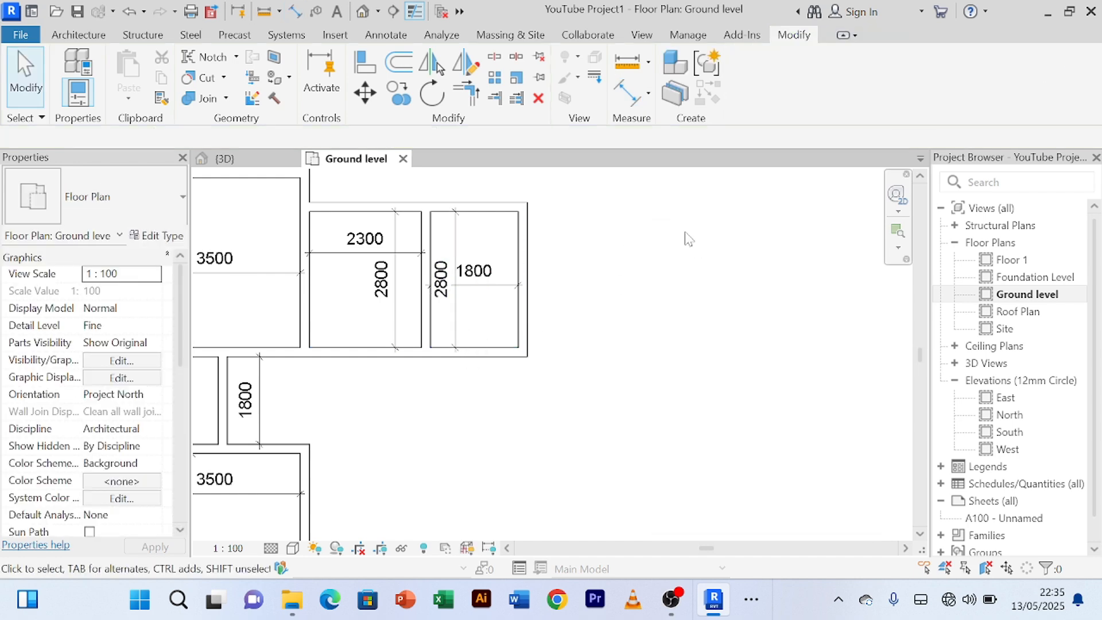
- Add an aligned dimension across the inner width of the small room between the two 3500 mm rooms
{"action": "scroll", "coordinate": [688, 238], "scroll_direction": "down", "scroll_amount": 3}
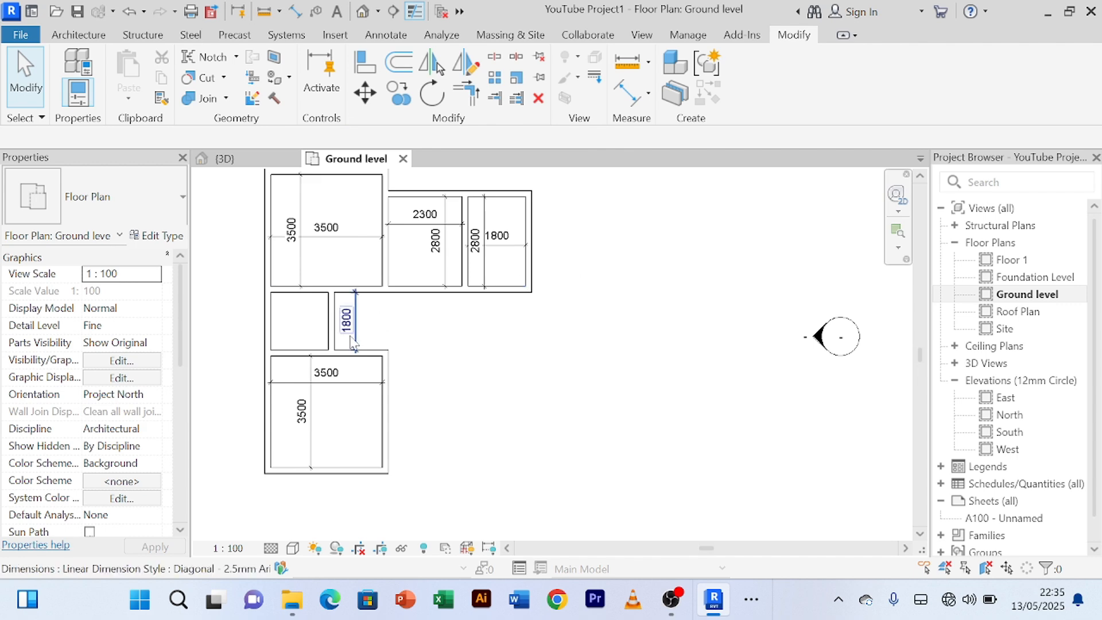
{"action": "middle_click_drag", "start_coordinate": [522, 411], "coordinate": [516, 438]}
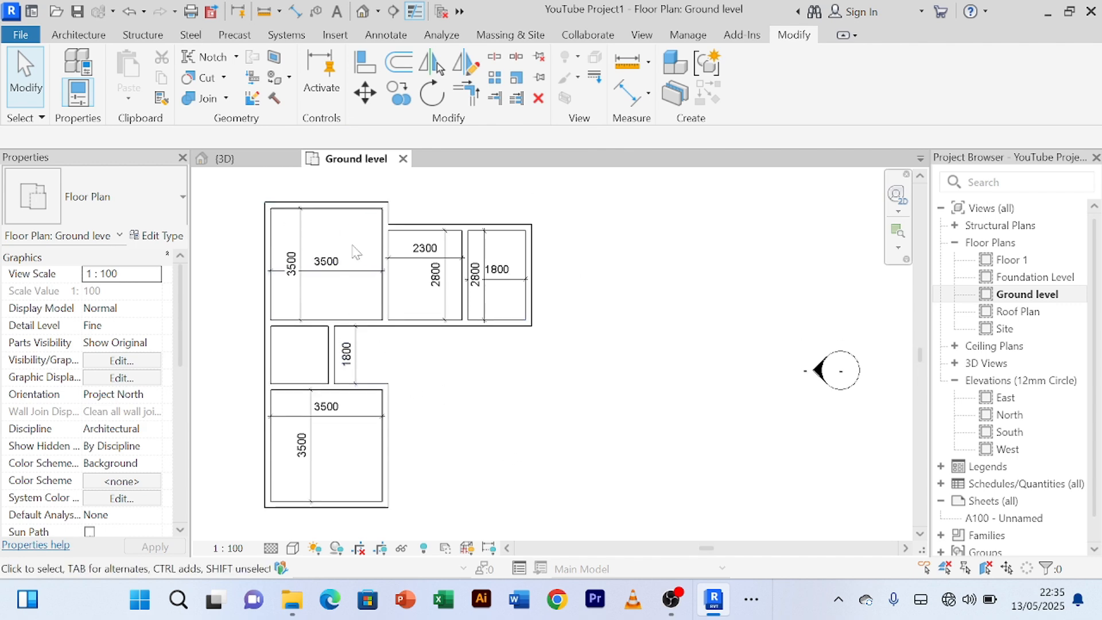
{"action": "middle_click_drag", "start_coordinate": [355, 249], "coordinate": [367, 233]}
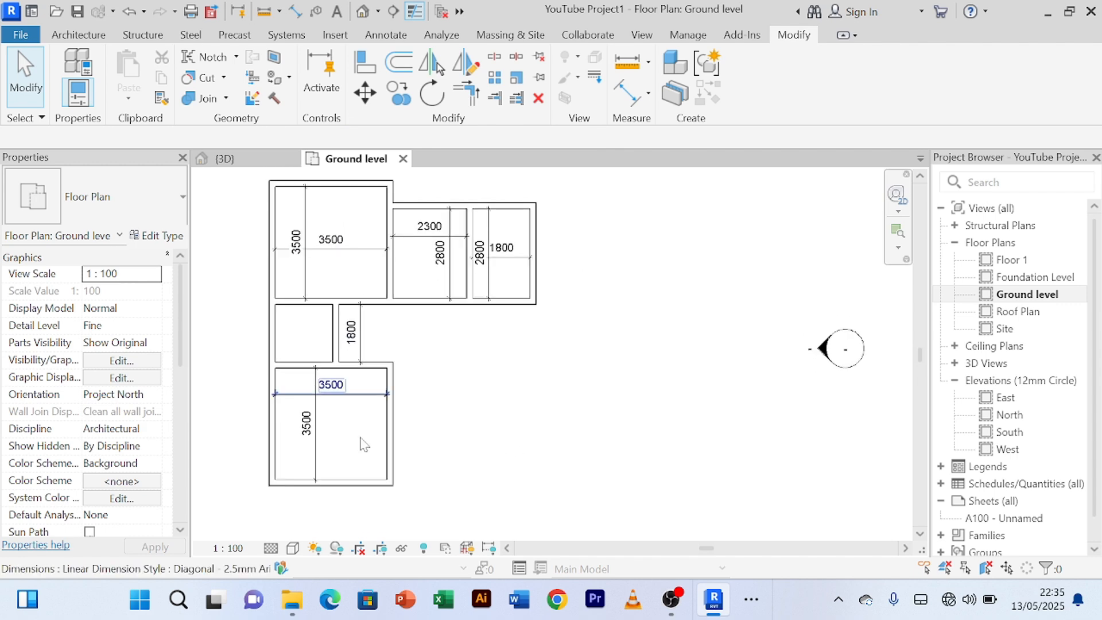
{"action": "mouse_move", "coordinate": [361, 458]}
{"action": "middle_mouse_down"}
{"action": "mouse_move", "coordinate": [331, 459]}
{"action": "mouse_move", "coordinate": [364, 470]}
{"action": "middle_mouse_up"}
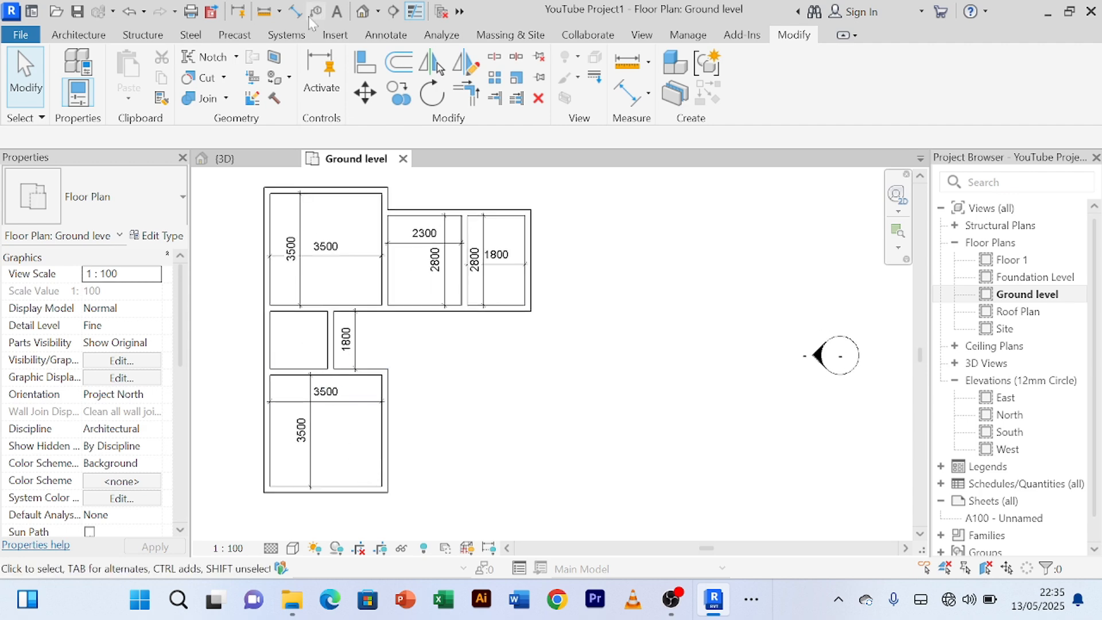
{"action": "left_click", "coordinate": [627, 94]}
{"action": "scroll", "coordinate": [353, 384], "scroll_direction": "up", "scroll_amount": 2}
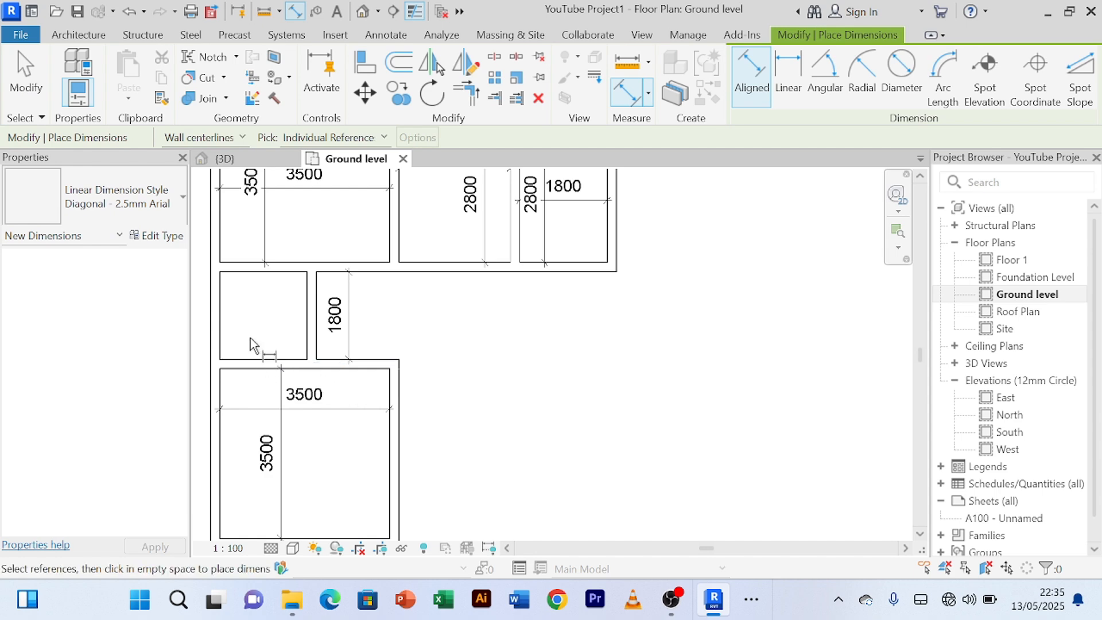
{"action": "middle_click_drag", "start_coordinate": [256, 345], "coordinate": [356, 346]}
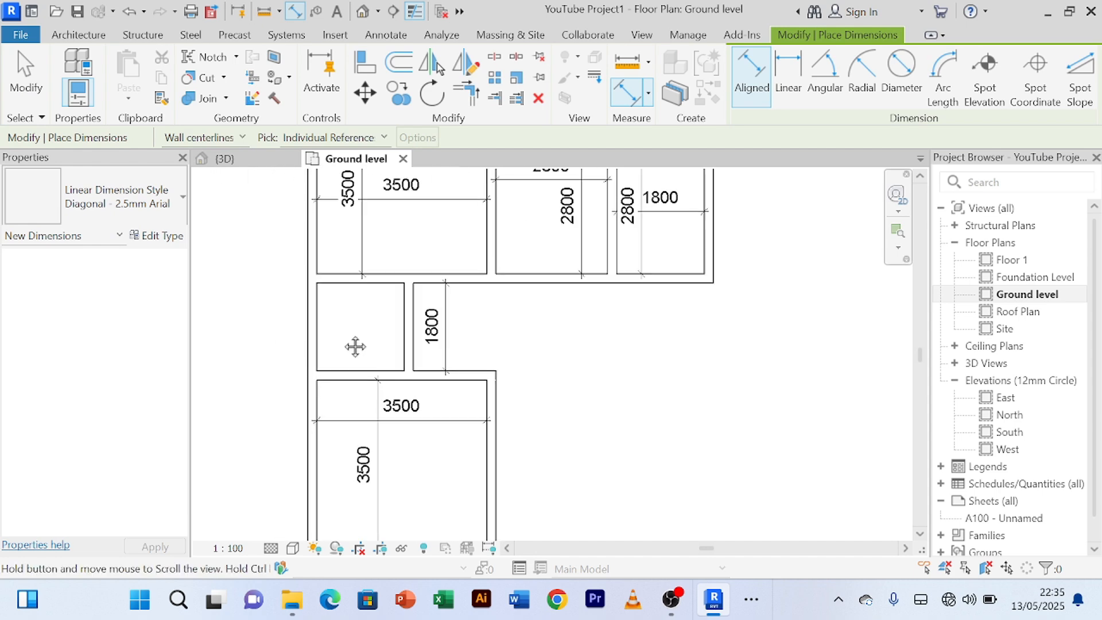
{"action": "left_click", "coordinate": [323, 344]}
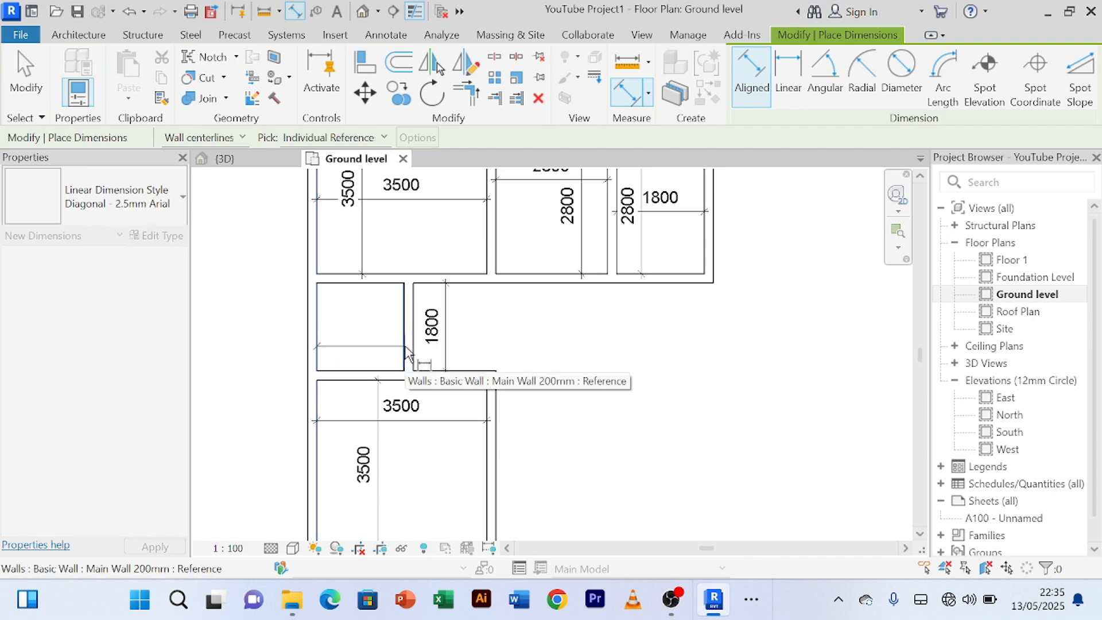
{"action": "left_click", "coordinate": [405, 346]}
{"action": "left_click", "coordinate": [399, 343]}
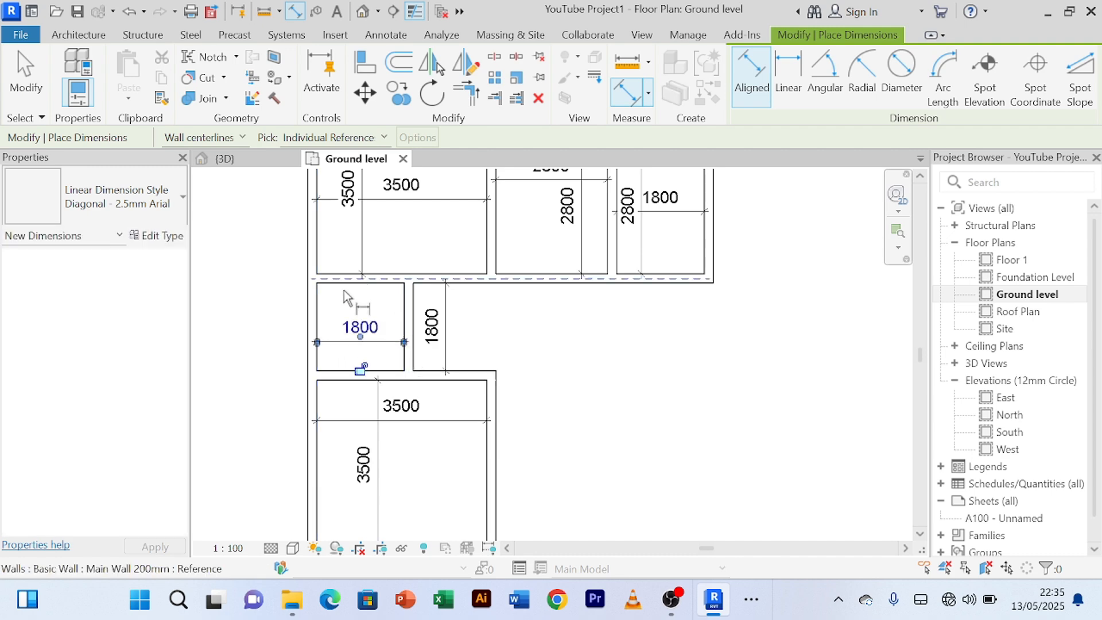
- Add an aligned vertical dimension between the small room's upper and lower inner wall faces, and end the command
{"action": "left_click", "coordinate": [331, 283]}
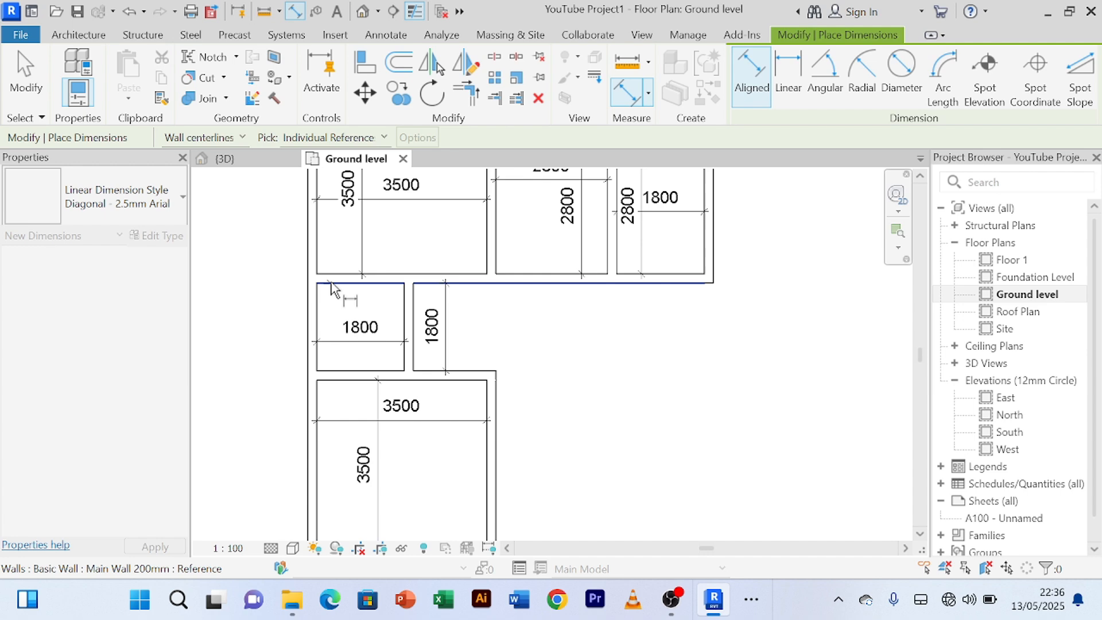
{"action": "left_click", "coordinate": [340, 370]}
{"action": "left_click", "coordinate": [340, 359]}
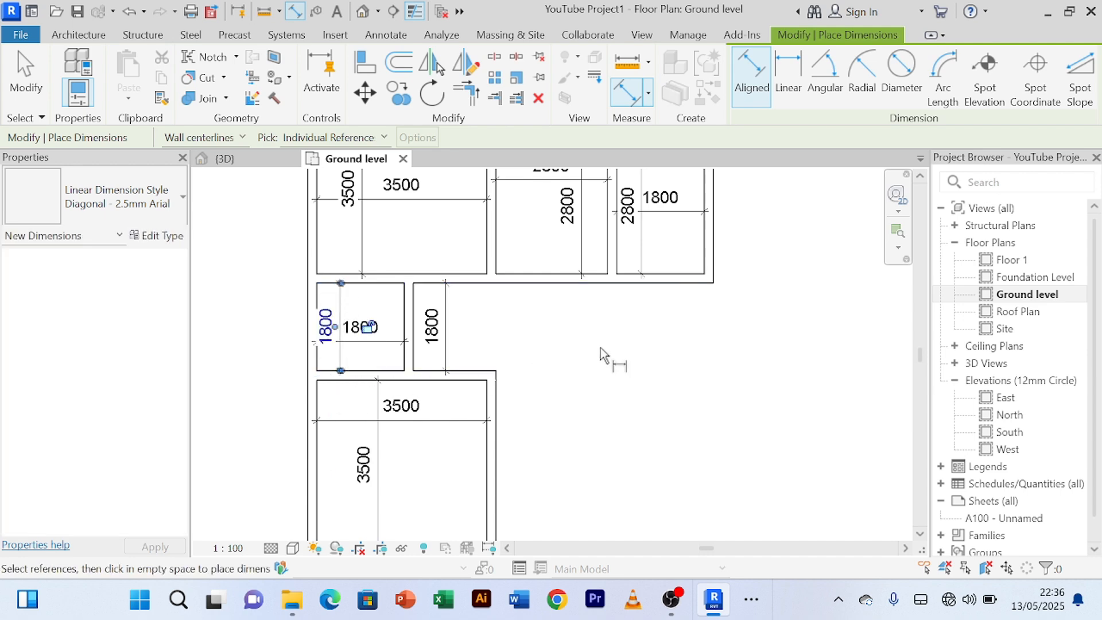
{"action": "right_click", "coordinate": [600, 348]}
{"action": "left_click", "coordinate": [646, 56]}
{"action": "right_click", "coordinate": [633, 383]}
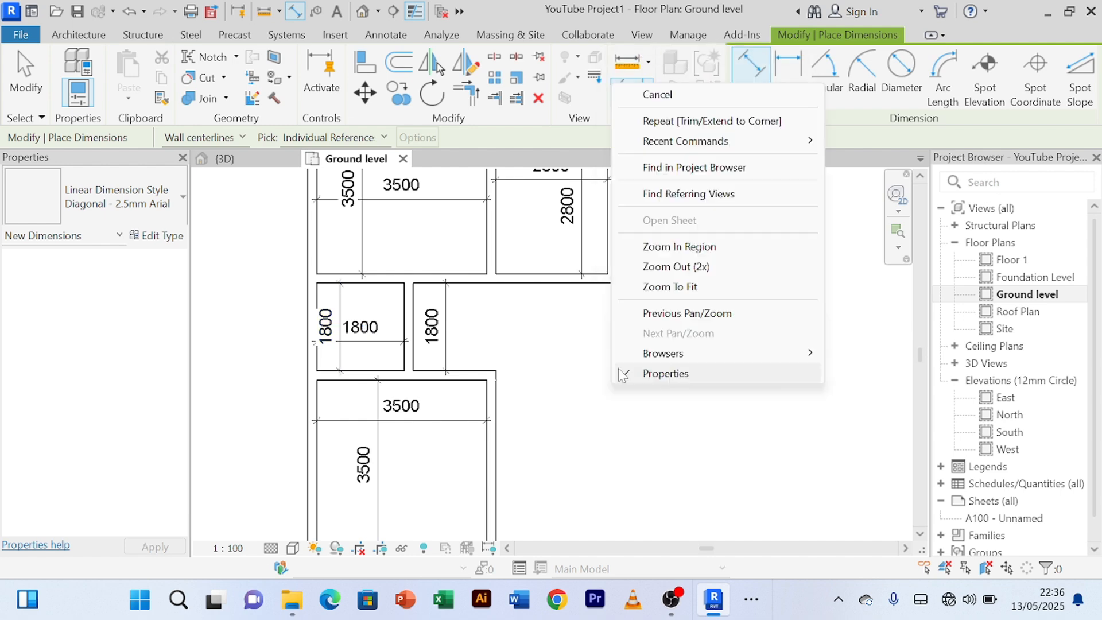
{"action": "left_click", "coordinate": [648, 94]}
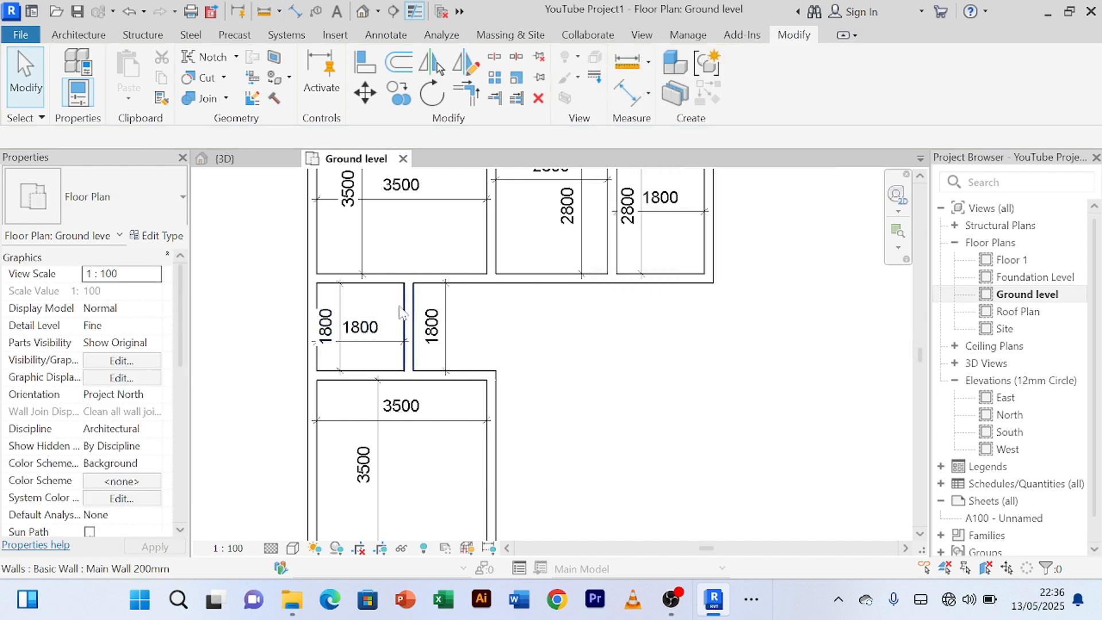
- Move the small room's partition wall so the room's inner width is 2000 mm, and deselect the wall
{"action": "left_click", "coordinate": [415, 325]}
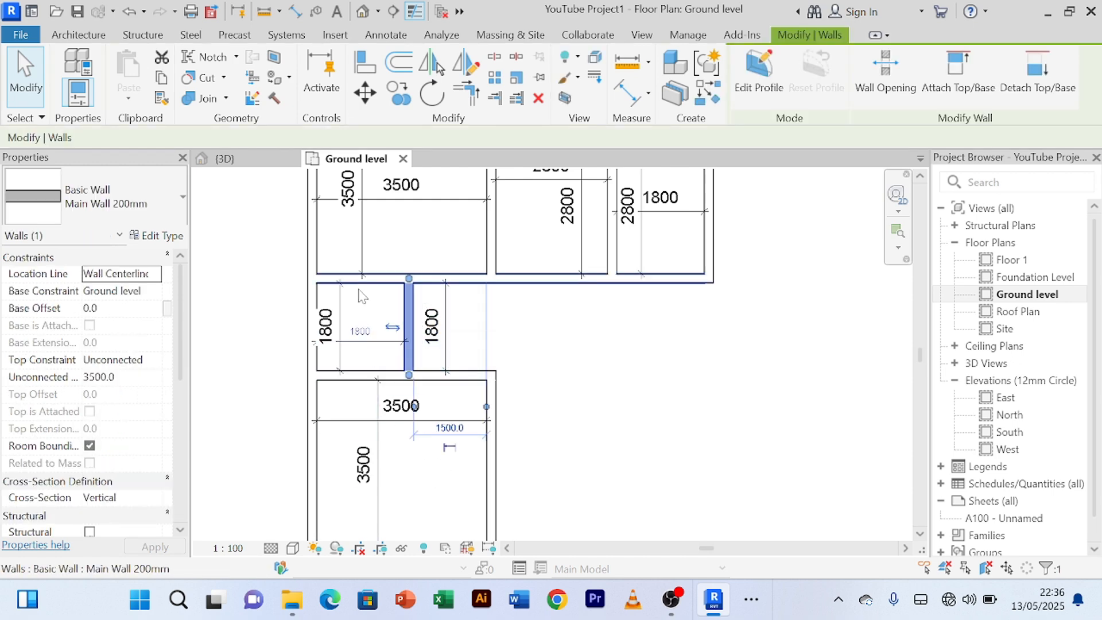
{"action": "left_click", "coordinate": [360, 331]}
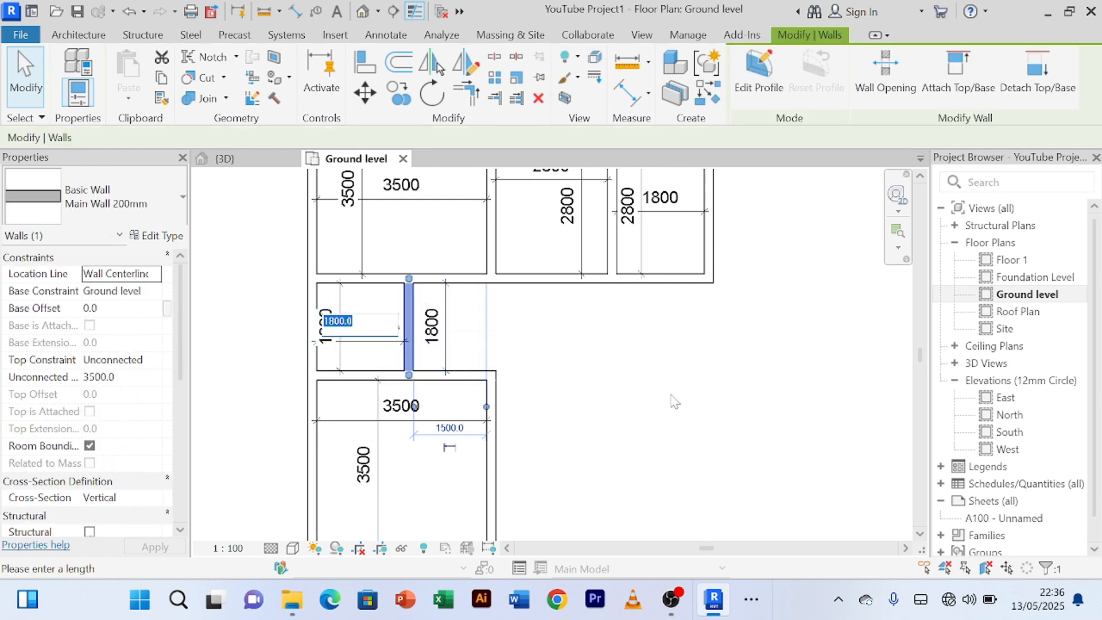
{"action": "type", "text": "2"}
{"action": "key", "text": "Return"}
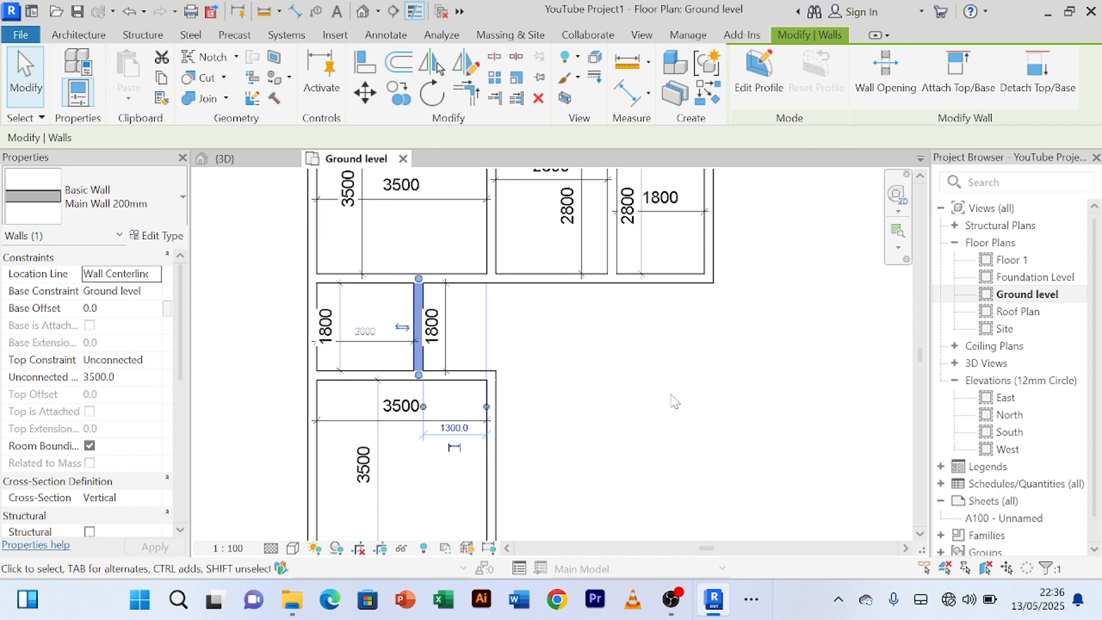
{"action": "left_click", "coordinate": [675, 402]}
- Review the widened small room and the overall layout of the dimensioned rooms
{"action": "scroll", "coordinate": [524, 332], "scroll_direction": "up", "scroll_amount": 2}
{"action": "scroll", "coordinate": [524, 335], "scroll_direction": "down", "scroll_amount": 4}
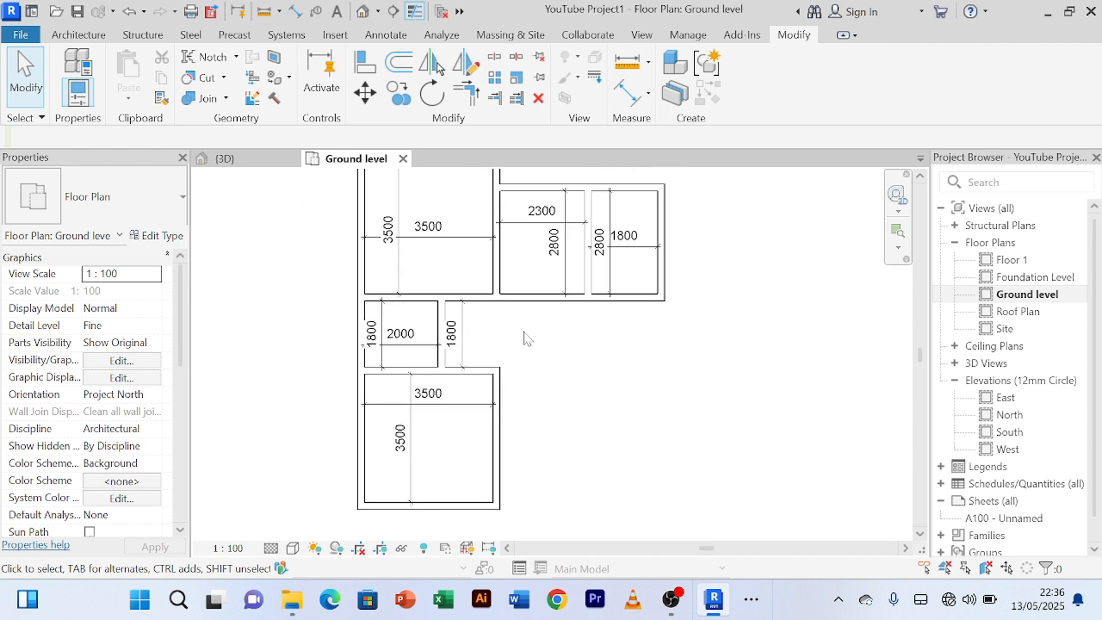
{"action": "scroll", "coordinate": [412, 352], "scroll_direction": "up", "scroll_amount": 2}
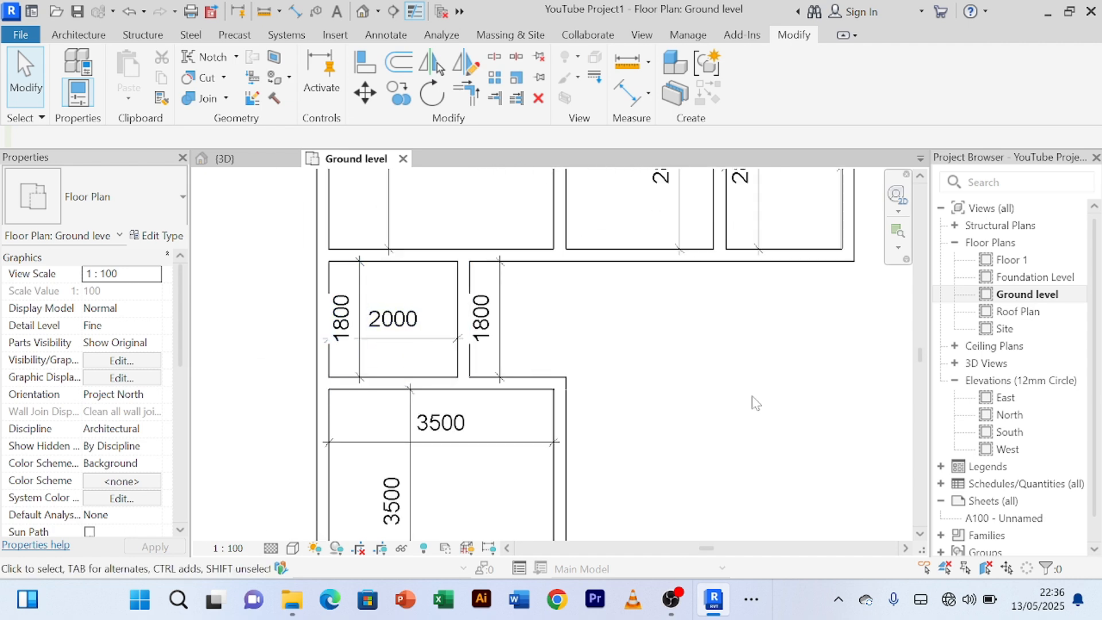
{"action": "scroll", "coordinate": [742, 401], "scroll_direction": "down", "scroll_amount": 3}
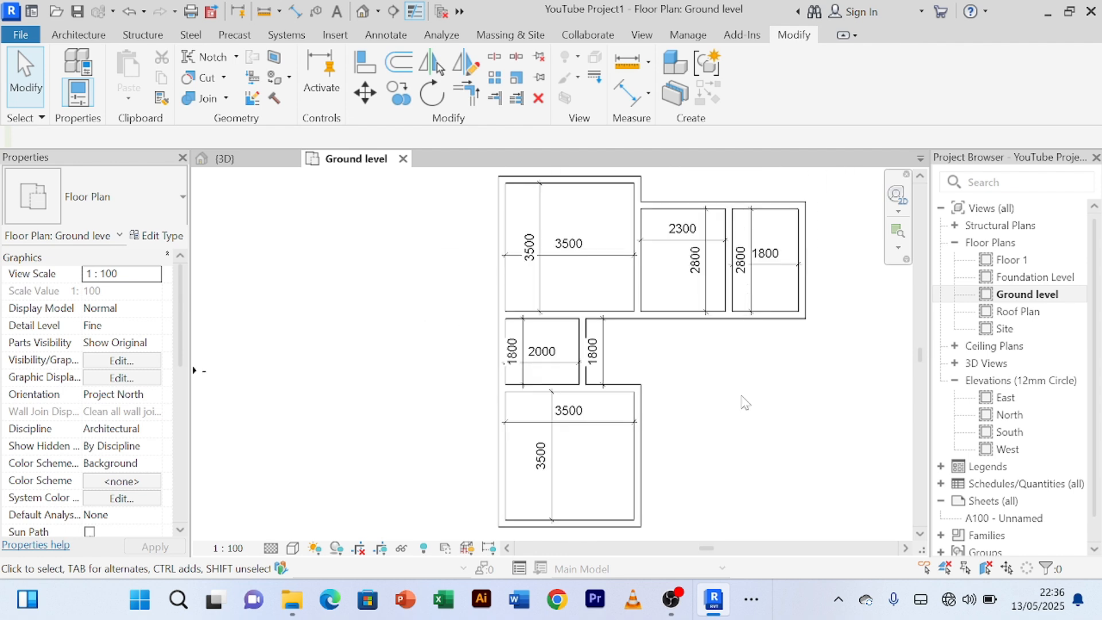
{"action": "middle_click_drag", "start_coordinate": [743, 402], "coordinate": [600, 387]}
{"action": "scroll", "coordinate": [746, 386], "scroll_direction": "down", "scroll_amount": 1}
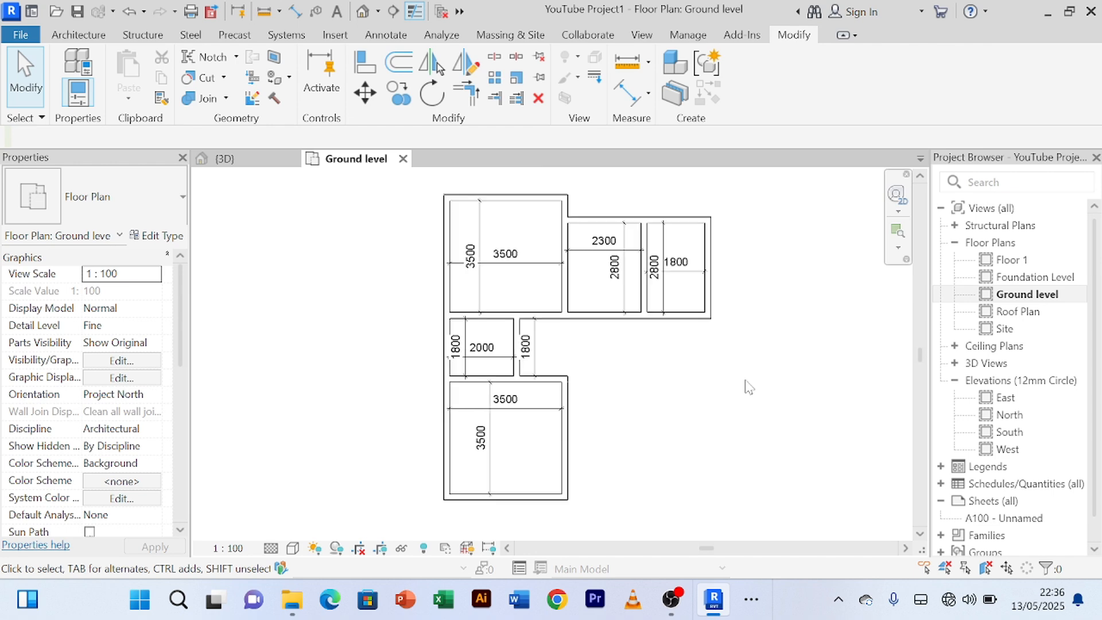
{"action": "middle_click_drag", "start_coordinate": [745, 386], "coordinate": [721, 369]}
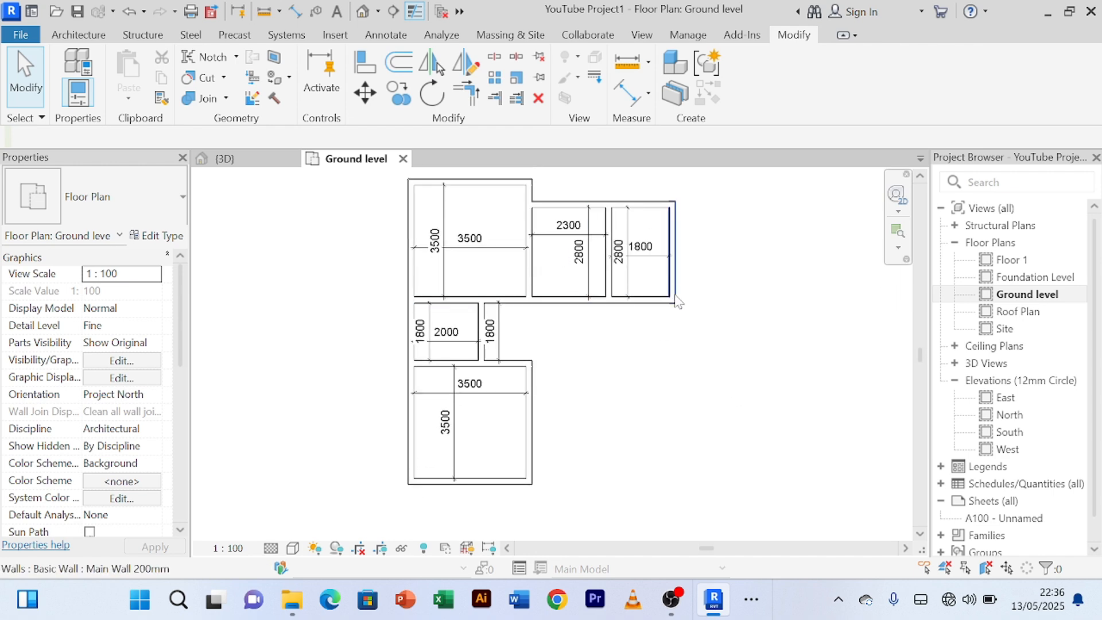
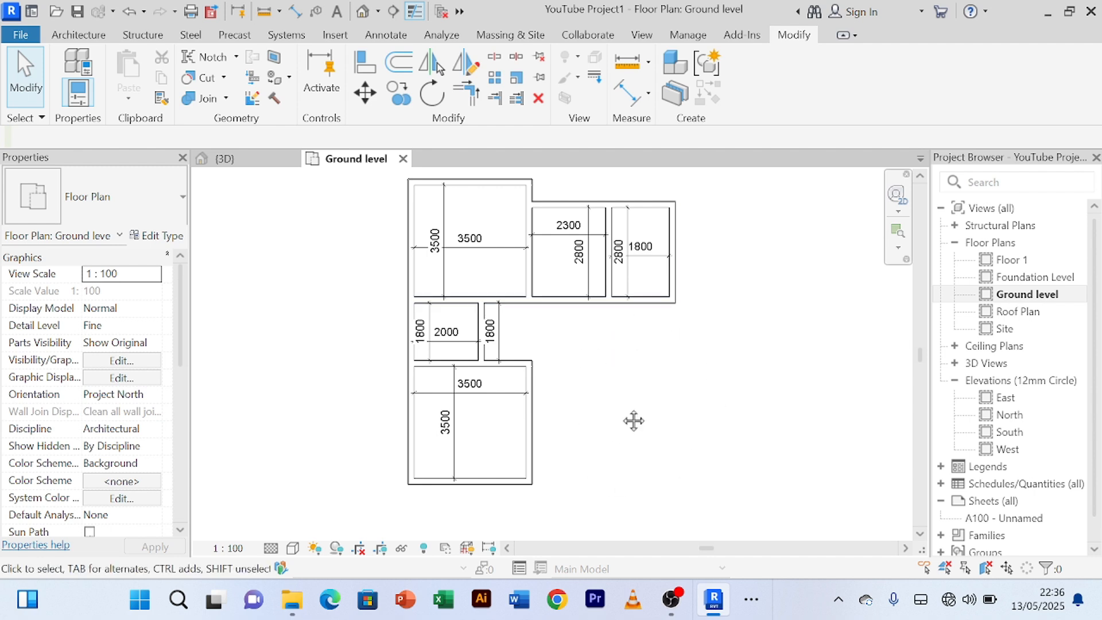
- Offset a copy of the lower 3500 mm room's right wall 5600 mm outward to the right, and end the command
{"action": "middle_click_drag", "start_coordinate": [629, 418], "coordinate": [618, 370]}
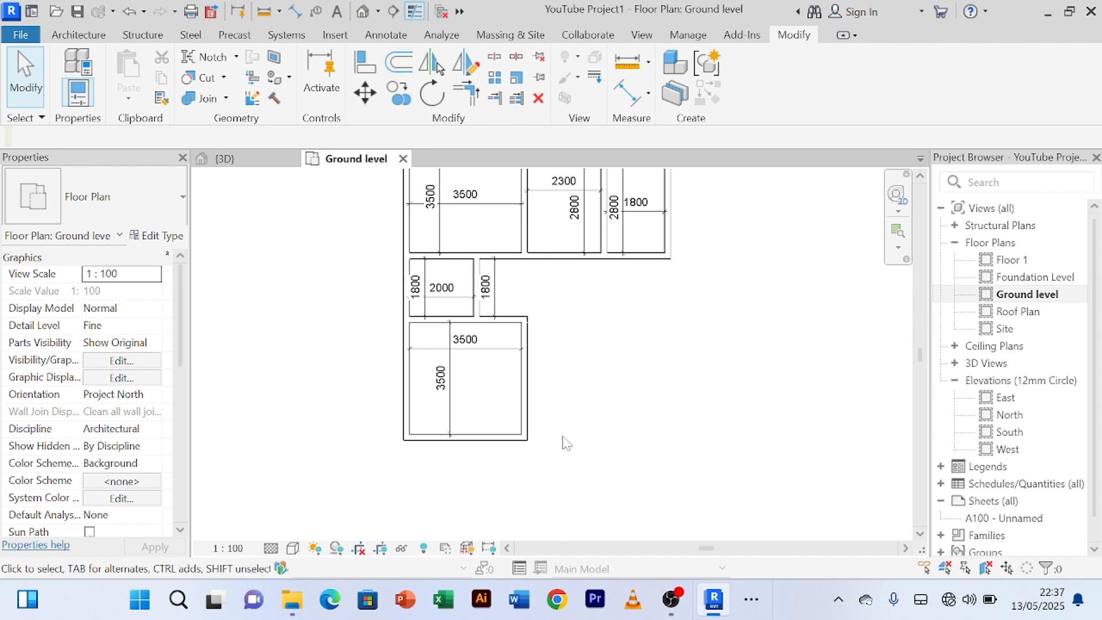
{"action": "left_click", "coordinate": [536, 409]}
{"action": "left_click", "coordinate": [399, 62]}
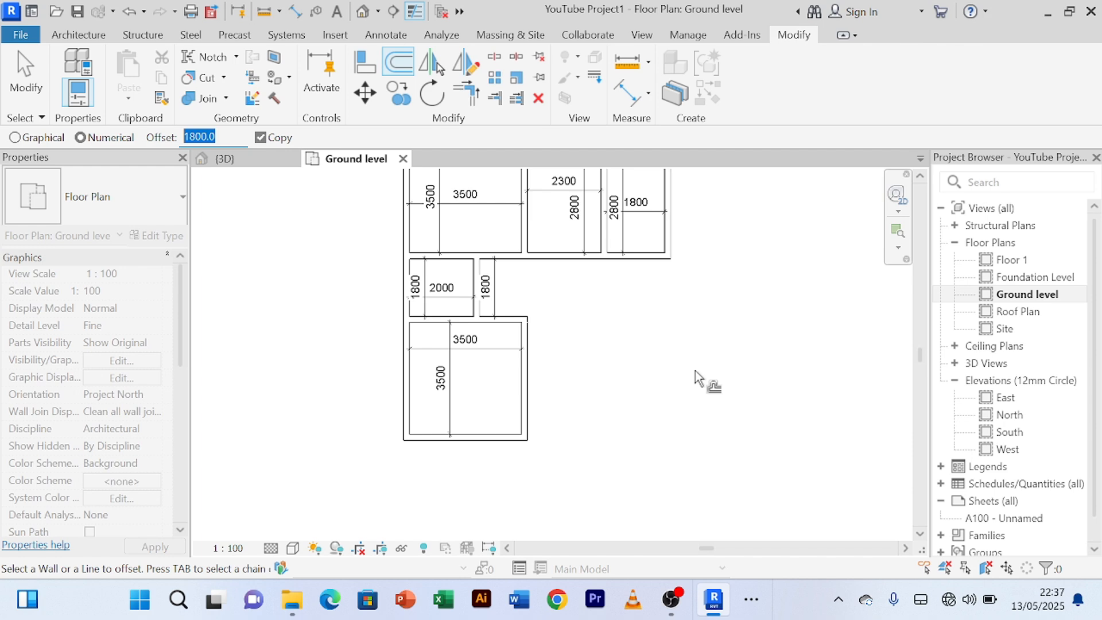
{"action": "type", "text": "5600"}
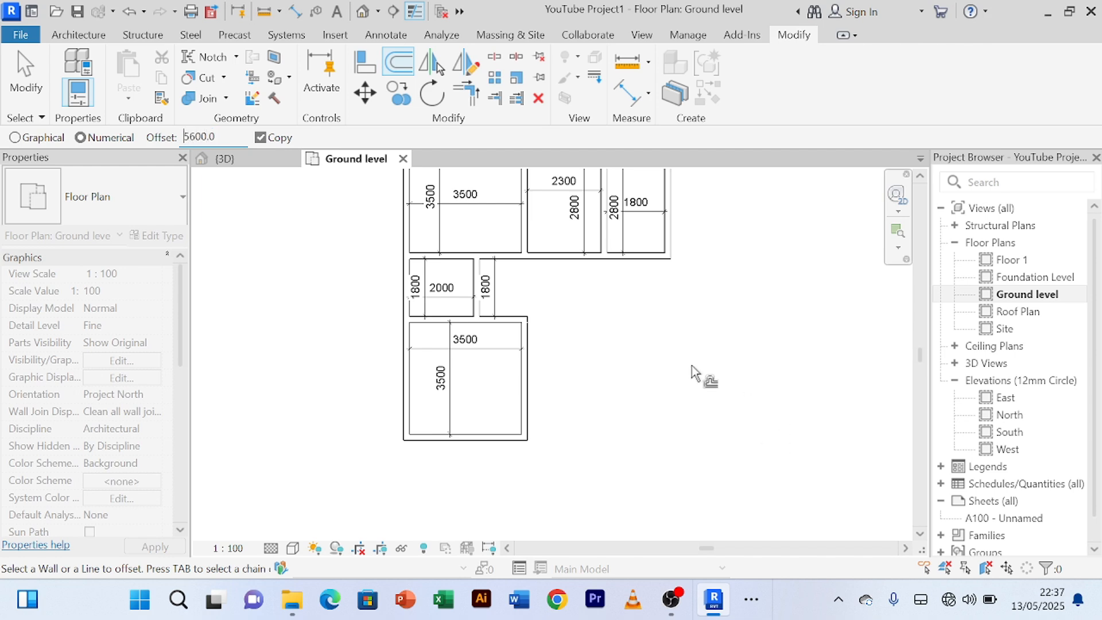
{"action": "left_click", "coordinate": [532, 384]}
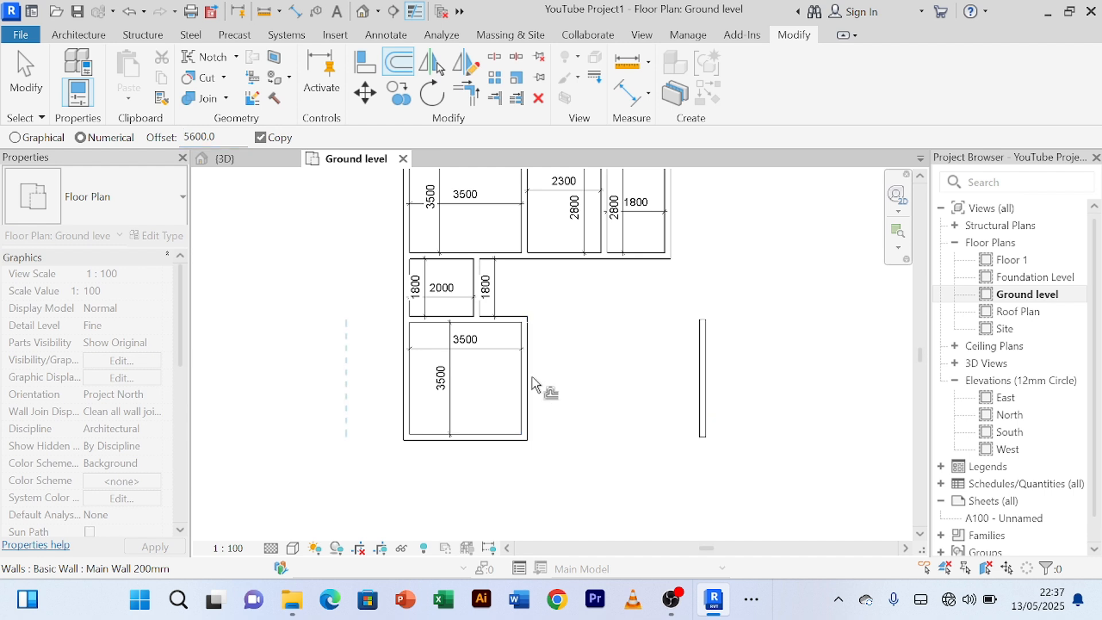
{"action": "right_click", "coordinate": [763, 278]}
{"action": "left_click", "coordinate": [795, 288]}
{"action": "right_click", "coordinate": [777, 271]}
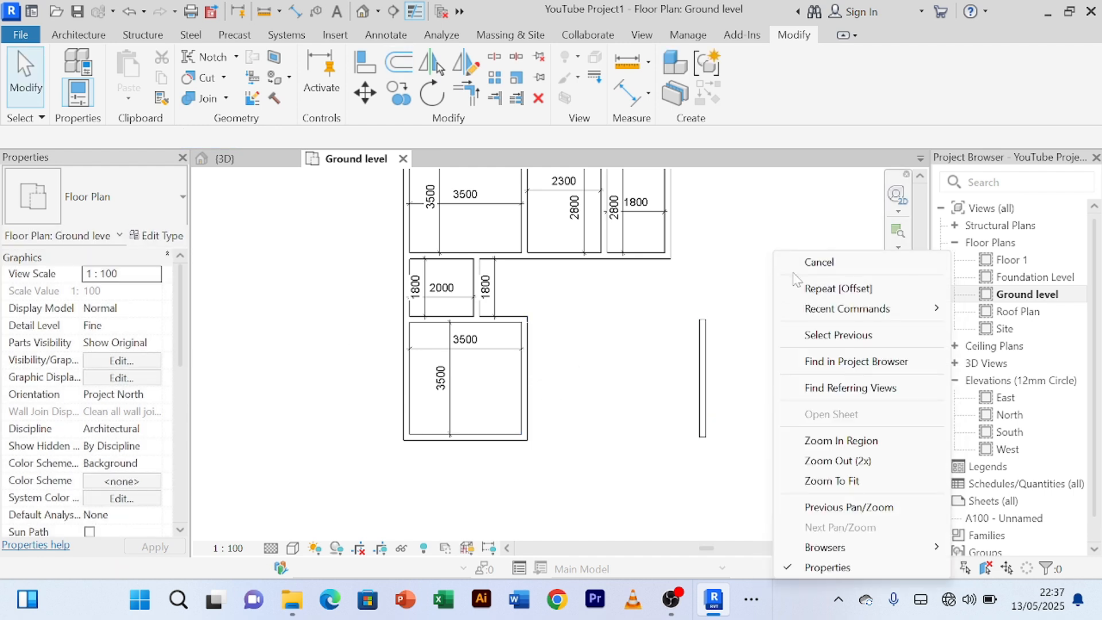
{"action": "left_click", "coordinate": [794, 263]}
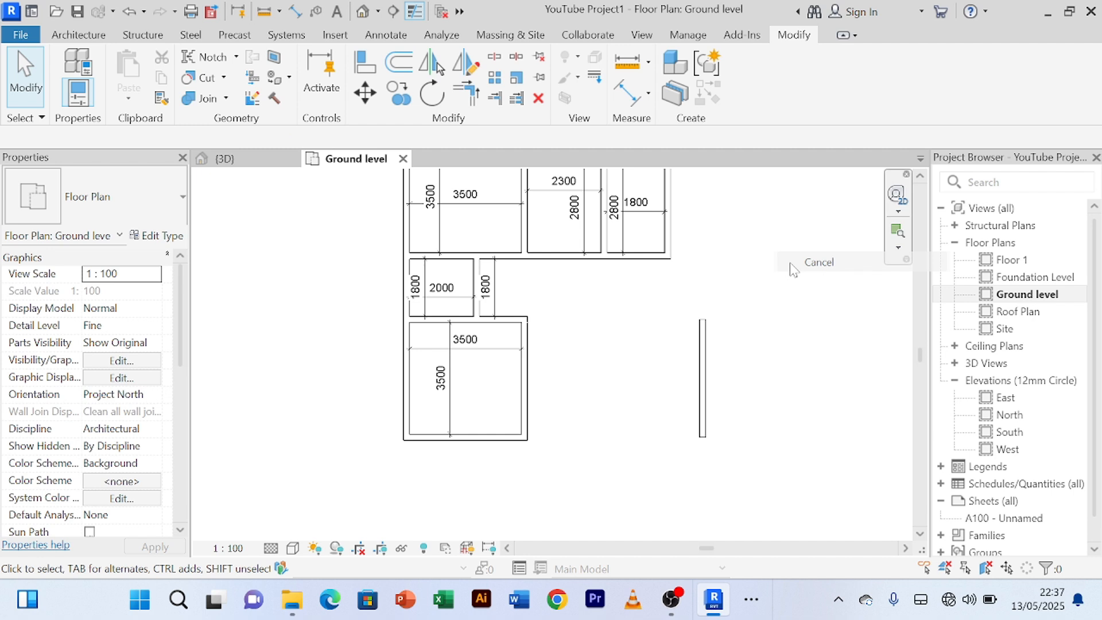
- Align the offset wall's inner face with the inner face of the end room's outer right wall, and end the command
{"action": "left_click", "coordinate": [364, 62]}
{"action": "scroll", "coordinate": [795, 287], "scroll_direction": "up", "scroll_amount": 3}
{"action": "left_click", "coordinate": [576, 230]}
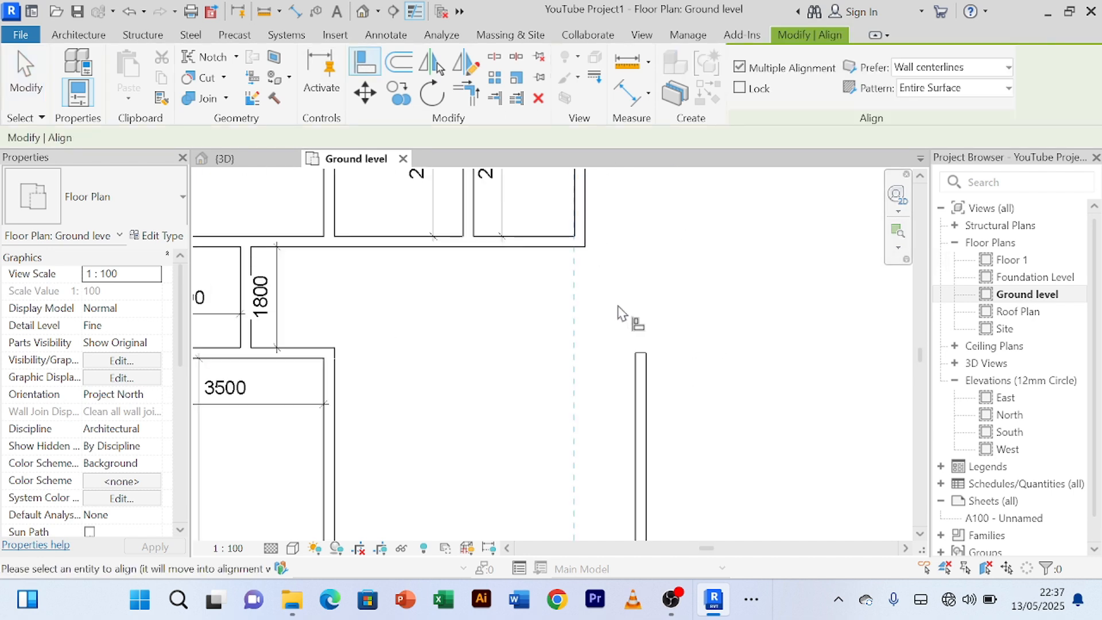
{"action": "scroll", "coordinate": [634, 268], "scroll_direction": "down", "scroll_amount": 5}
{"action": "left_click", "coordinate": [650, 361]}
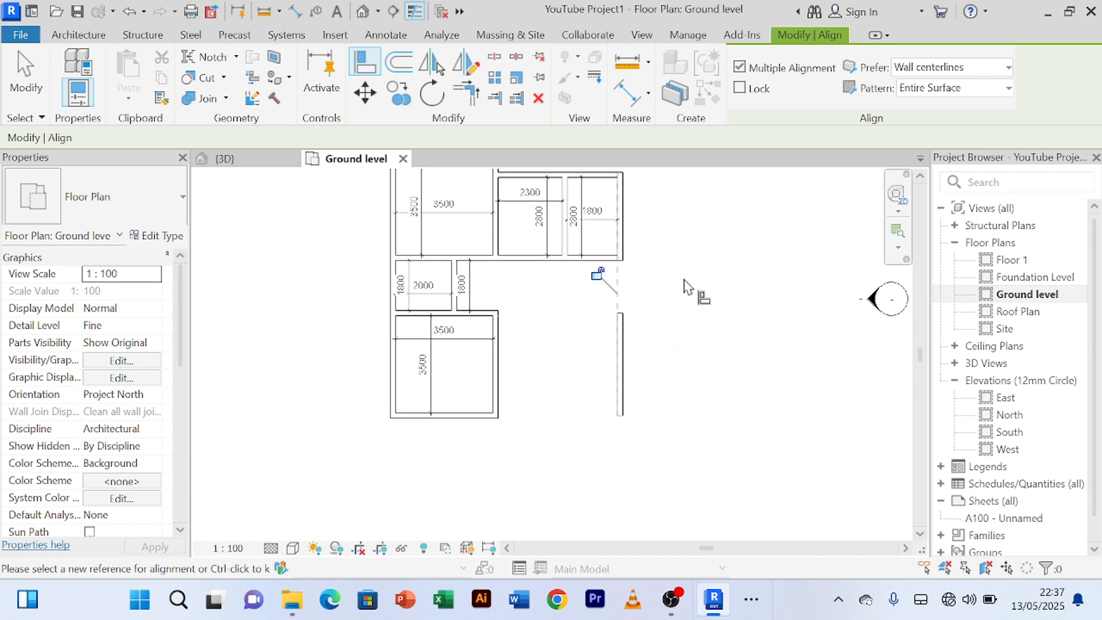
{"action": "right_click", "coordinate": [691, 287]}
{"action": "left_click", "coordinate": [732, 261]}
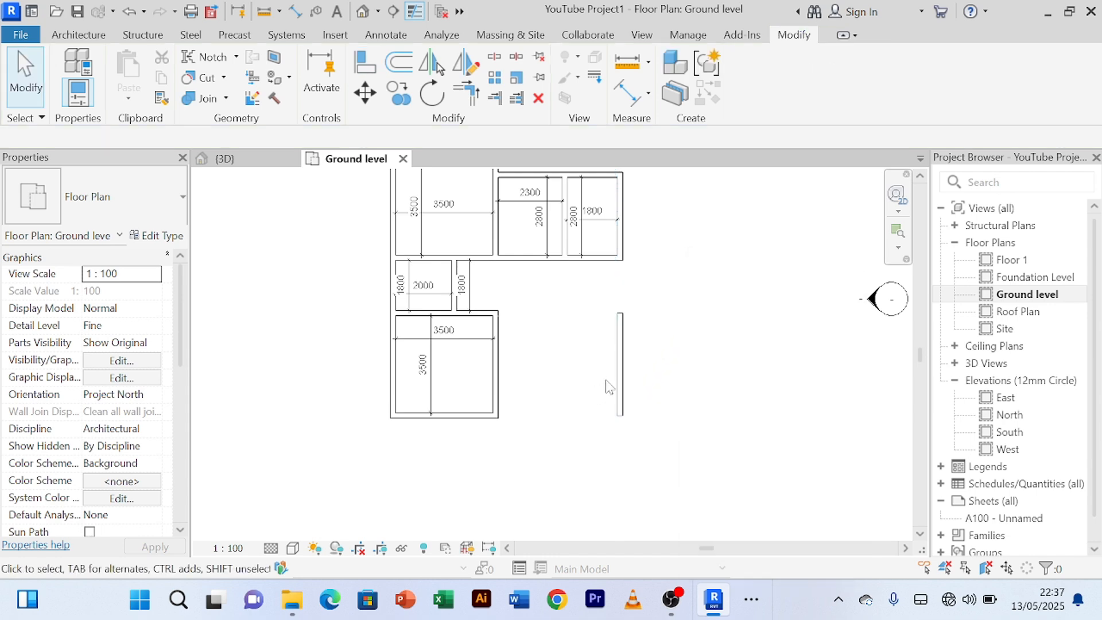
- Select the aligned wall to check its length and its distance from the lower room, and clear the selection
{"action": "left_click", "coordinate": [619, 385]}
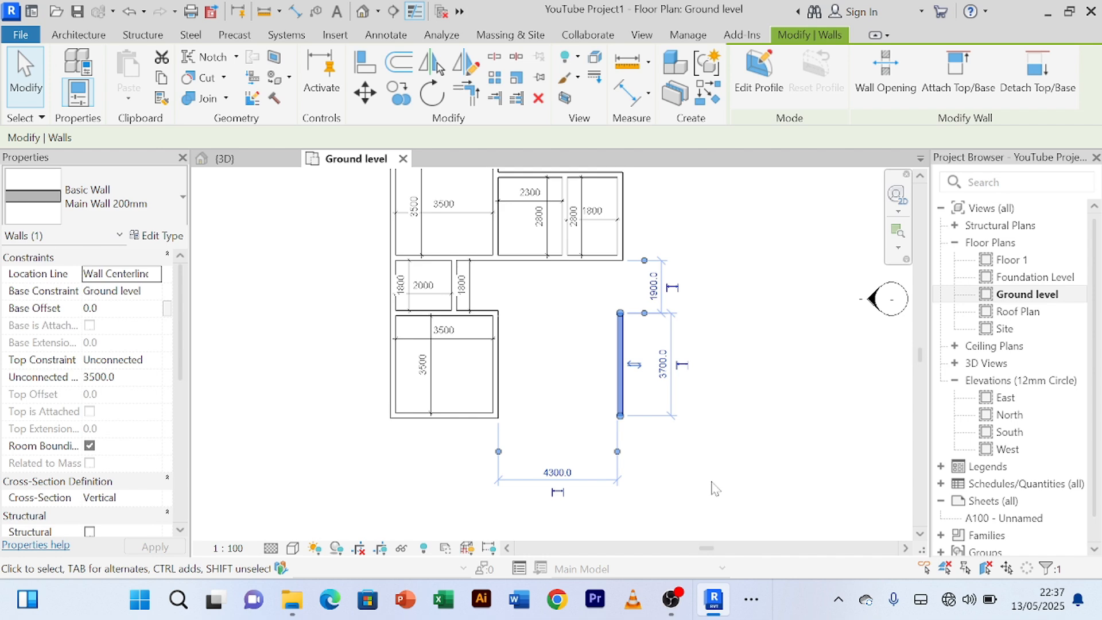
{"action": "scroll", "coordinate": [714, 486], "scroll_direction": "down", "scroll_amount": 1}
{"action": "scroll", "coordinate": [725, 451], "scroll_direction": "up", "scroll_amount": 3}
{"action": "scroll", "coordinate": [743, 453], "scroll_direction": "down", "scroll_amount": 2}
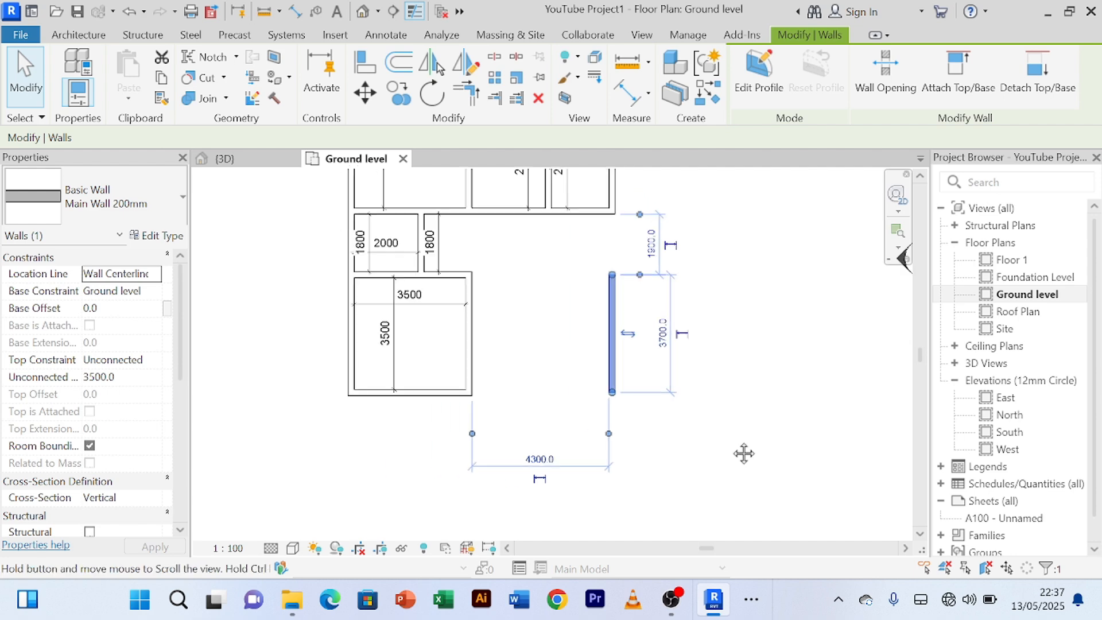
{"action": "left_click", "coordinate": [734, 425]}
- Start placing a new wall of the same type as the aligned wall using Create Similar
{"action": "scroll", "coordinate": [609, 408], "scroll_direction": "up", "scroll_amount": 2}
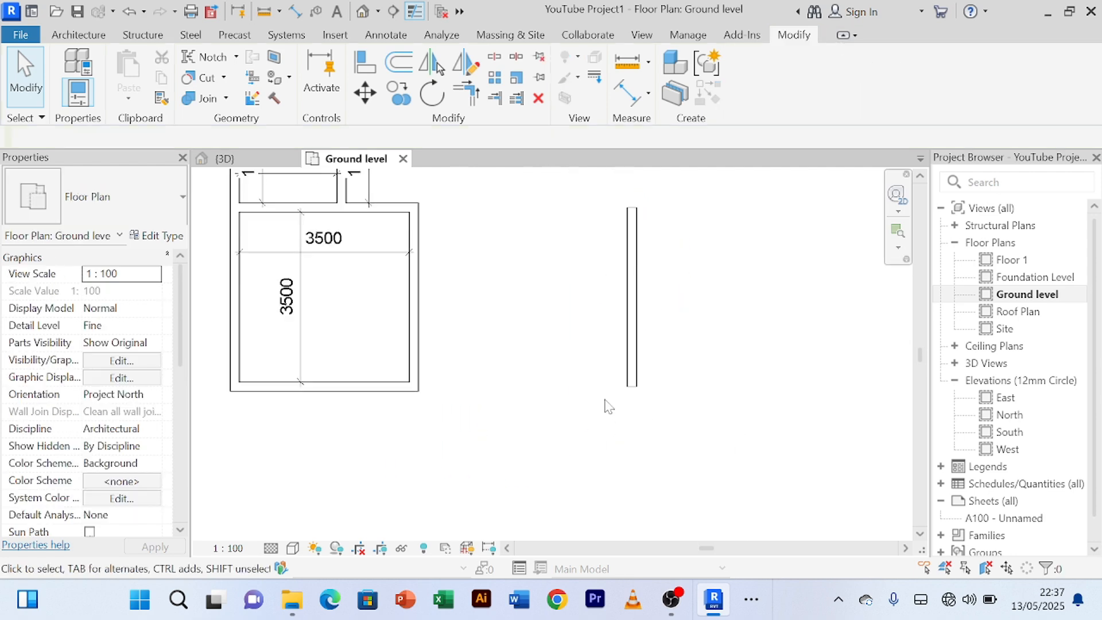
{"action": "middle_click_drag", "start_coordinate": [573, 347], "coordinate": [583, 359]}
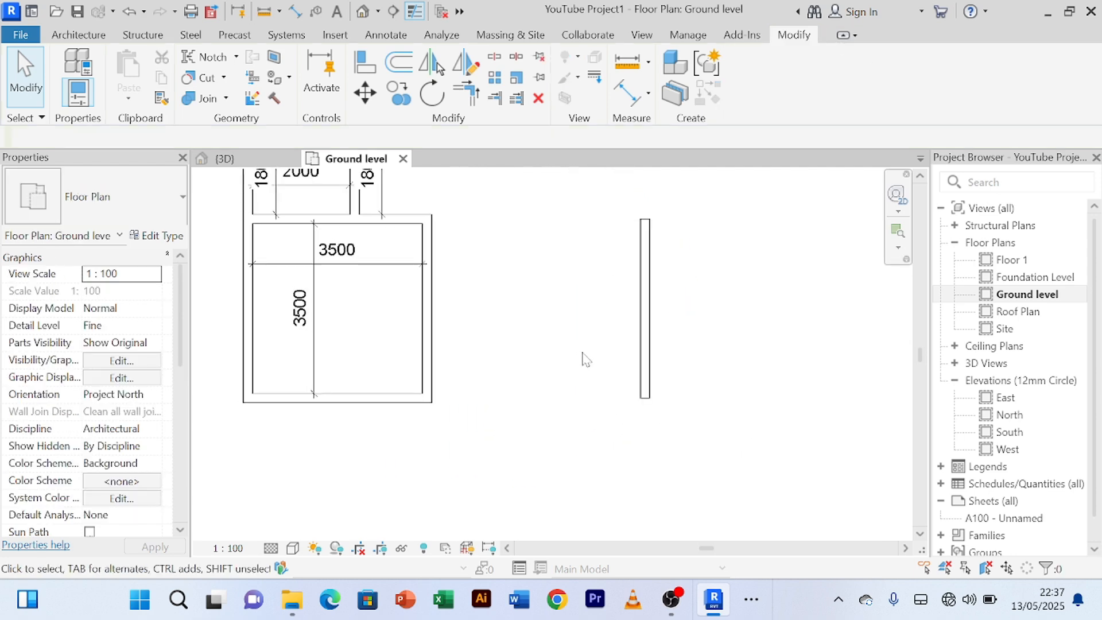
{"action": "left_click", "coordinate": [648, 337]}
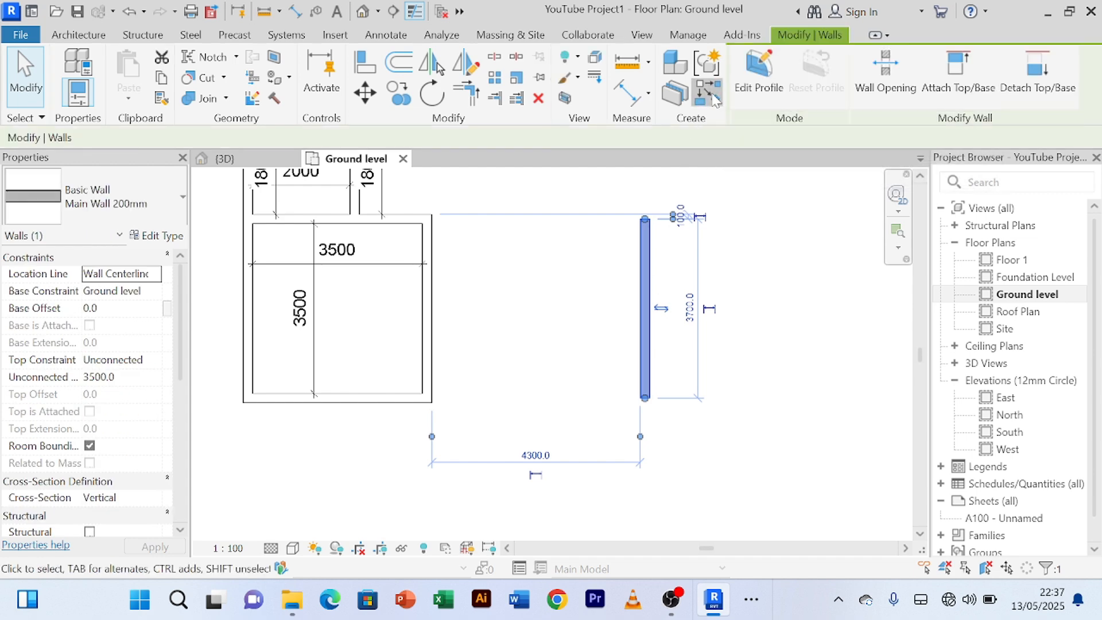
{"action": "left_click", "coordinate": [711, 96]}
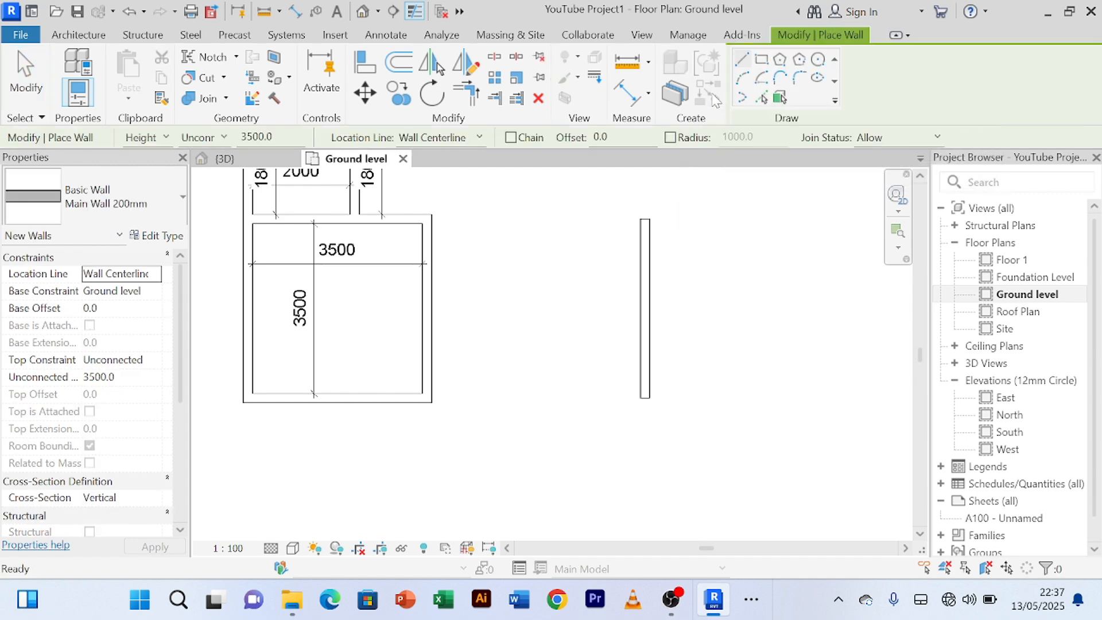
- Draw a horizontal wall from the lower 3500 room's east wall to the detached vertical wall, about 400 mm above the room's bottom wall
{"action": "left_click", "coordinate": [426, 368]}
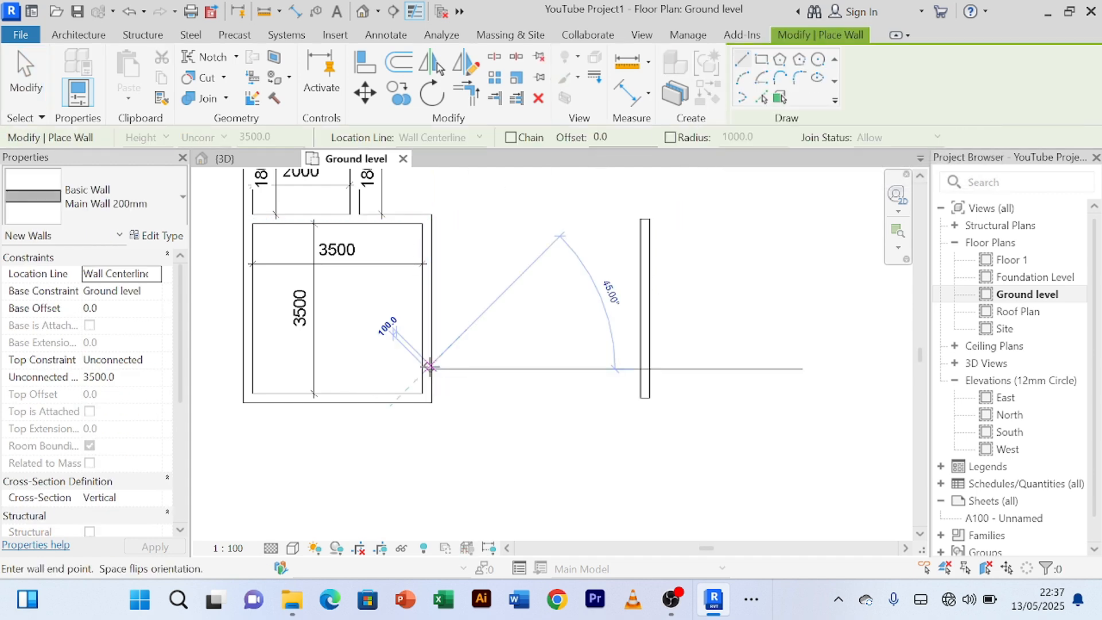
{"action": "left_click", "coordinate": [645, 369]}
{"action": "right_click", "coordinate": [749, 255]}
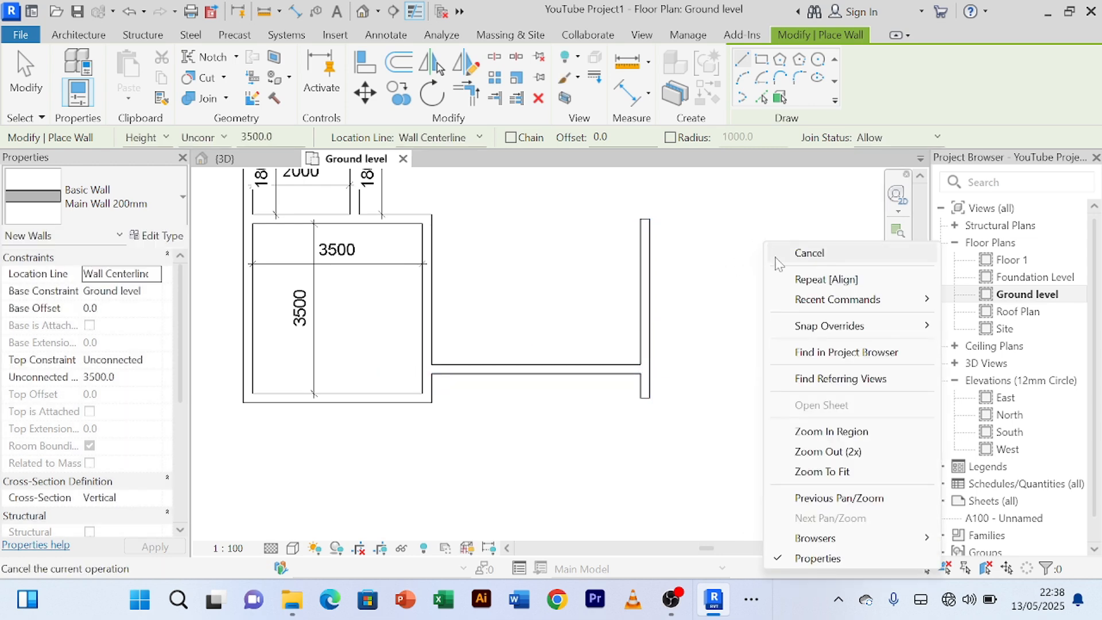
{"action": "left_click", "coordinate": [776, 254]}
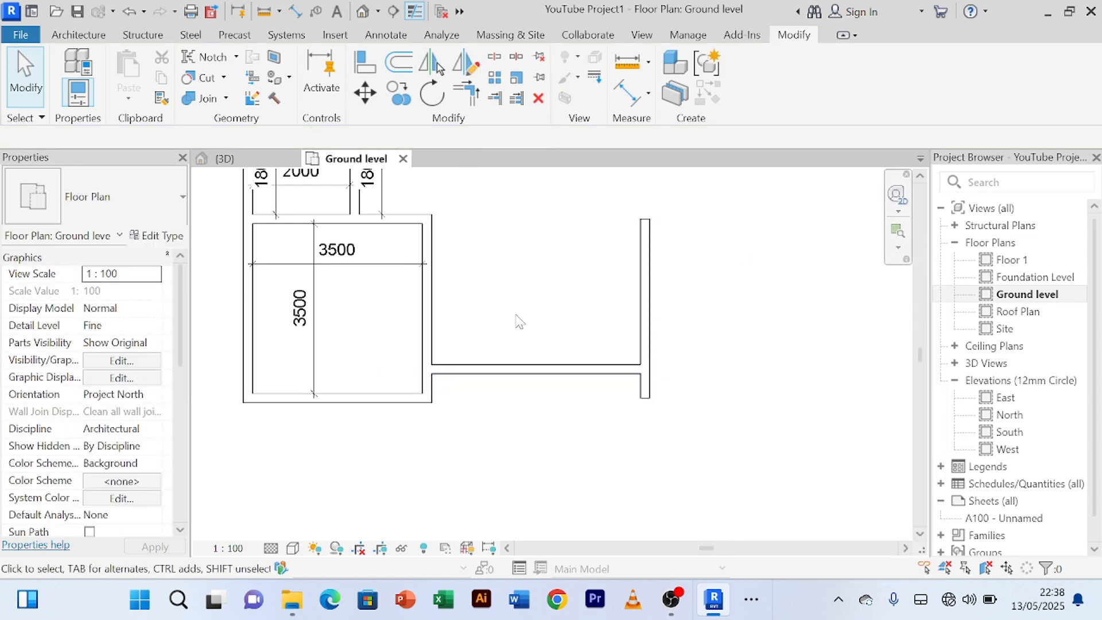
- Set the new horizontal wall's distance from the lower room's bottom wall to 1500 mm
{"action": "left_click", "coordinate": [522, 370]}
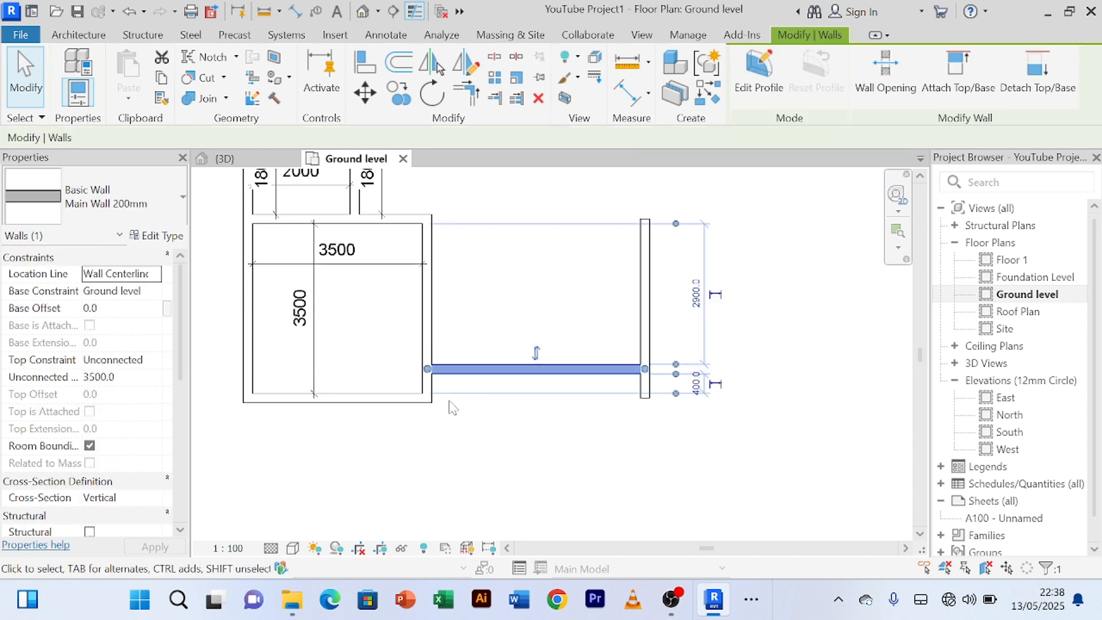
{"action": "scroll", "coordinate": [447, 405], "scroll_direction": "up", "scroll_amount": 2}
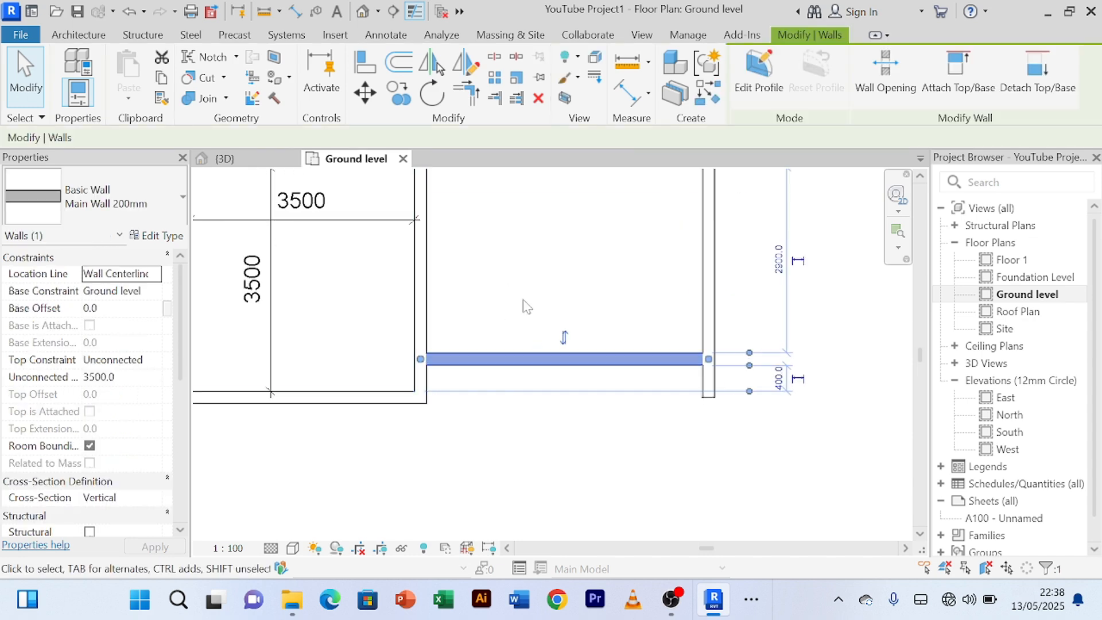
{"action": "left_click", "coordinate": [784, 438]}
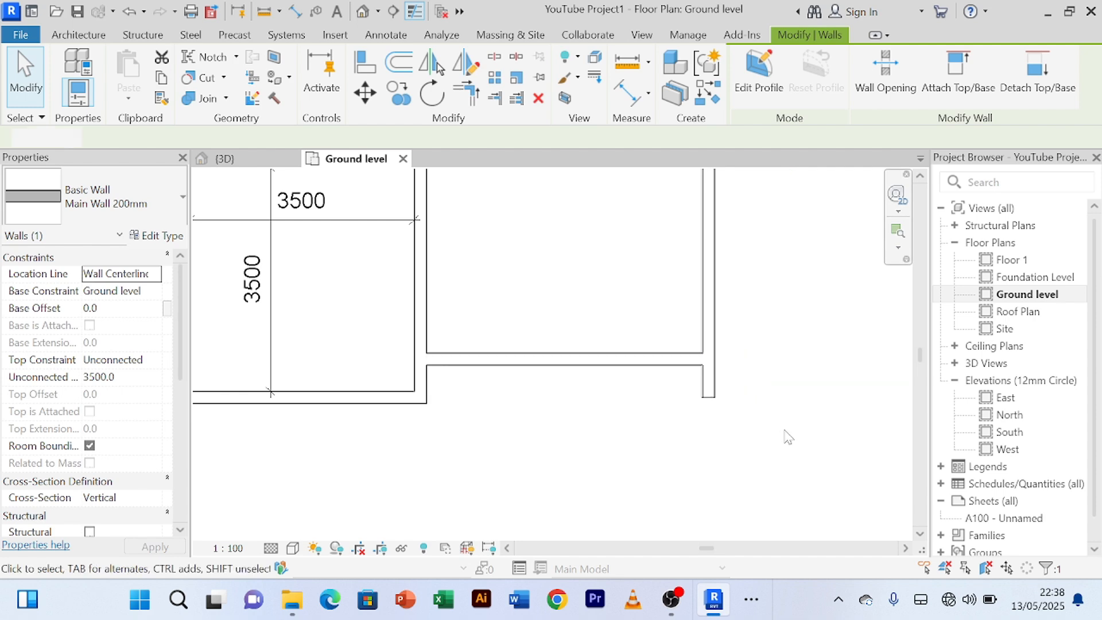
{"action": "left_click", "coordinate": [616, 362]}
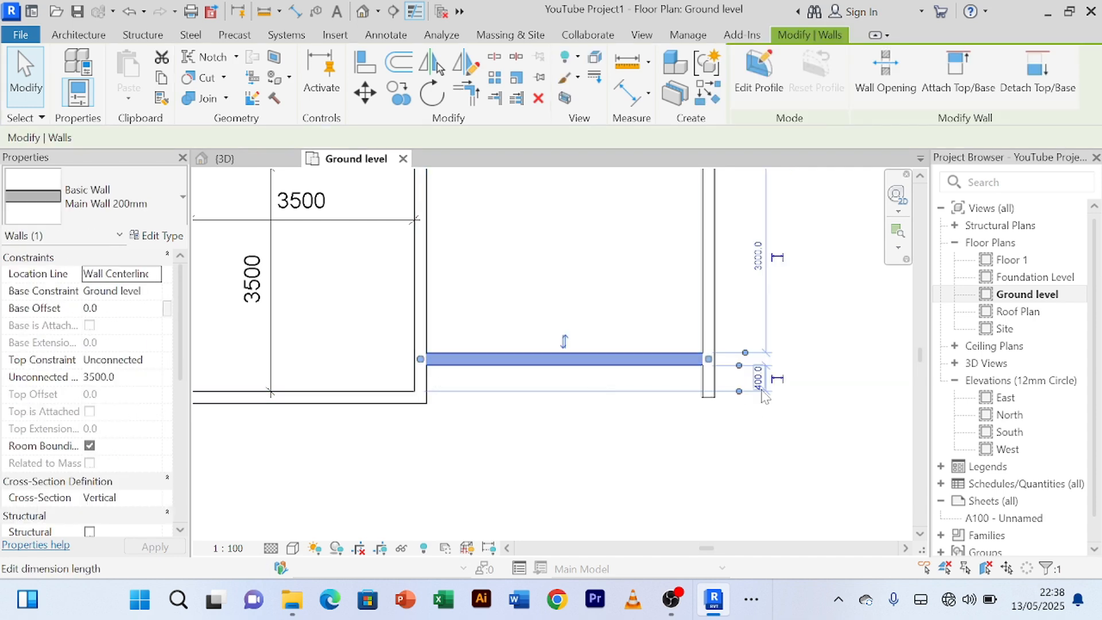
{"action": "left_click", "coordinate": [758, 380]}
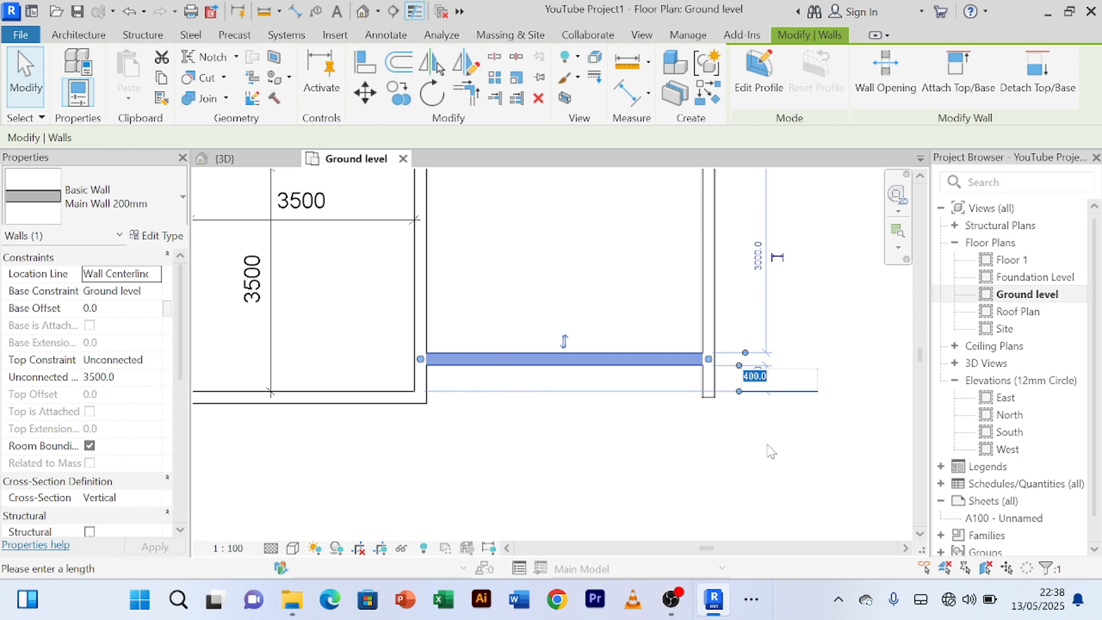
{"action": "type", "text": "1500"}
{"action": "key", "text": "Return"}
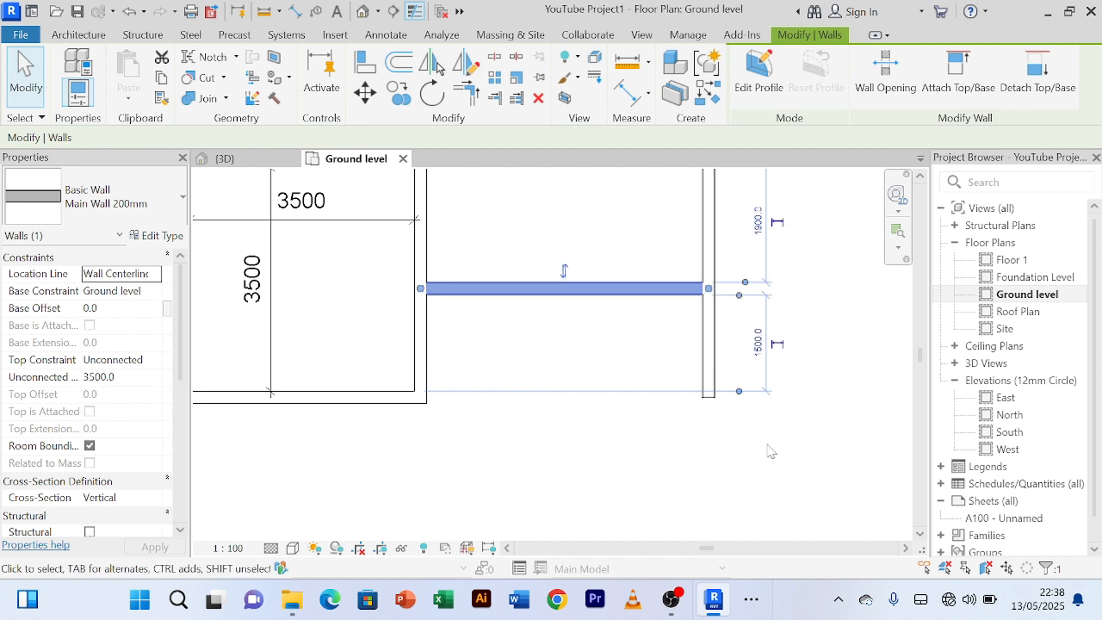
{"action": "scroll", "coordinate": [771, 452], "scroll_direction": "down", "scroll_amount": 2}
{"action": "left_click", "coordinate": [777, 450]}
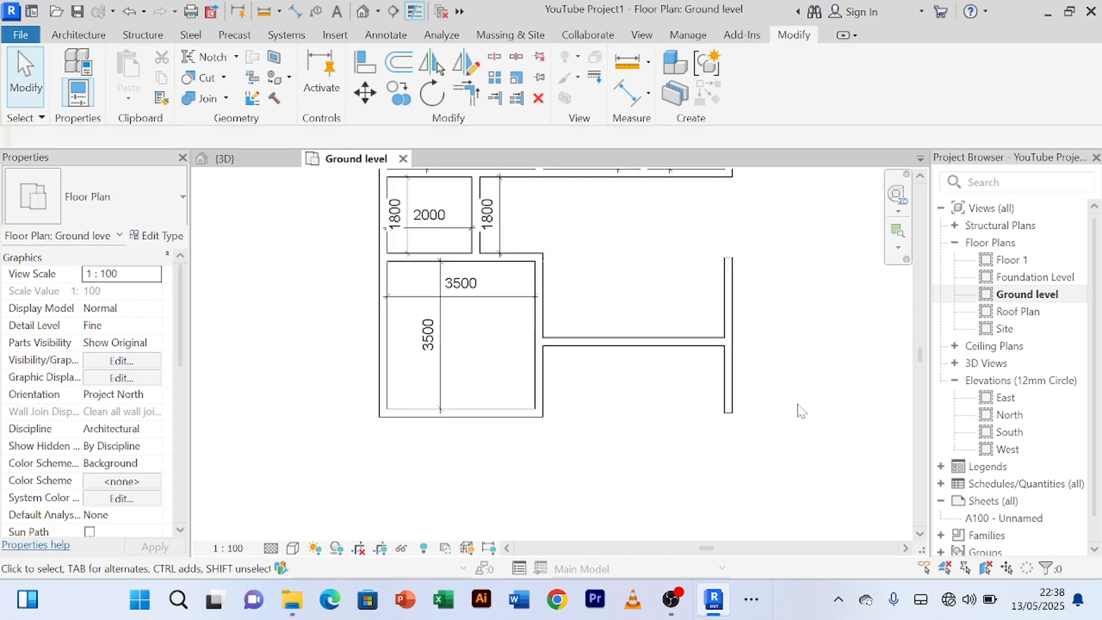
- Trim the vertical wall and the new horizontal wall to a corner, removing the stub below their junction
{"action": "middle_click_drag", "start_coordinate": [806, 412], "coordinate": [753, 447]}
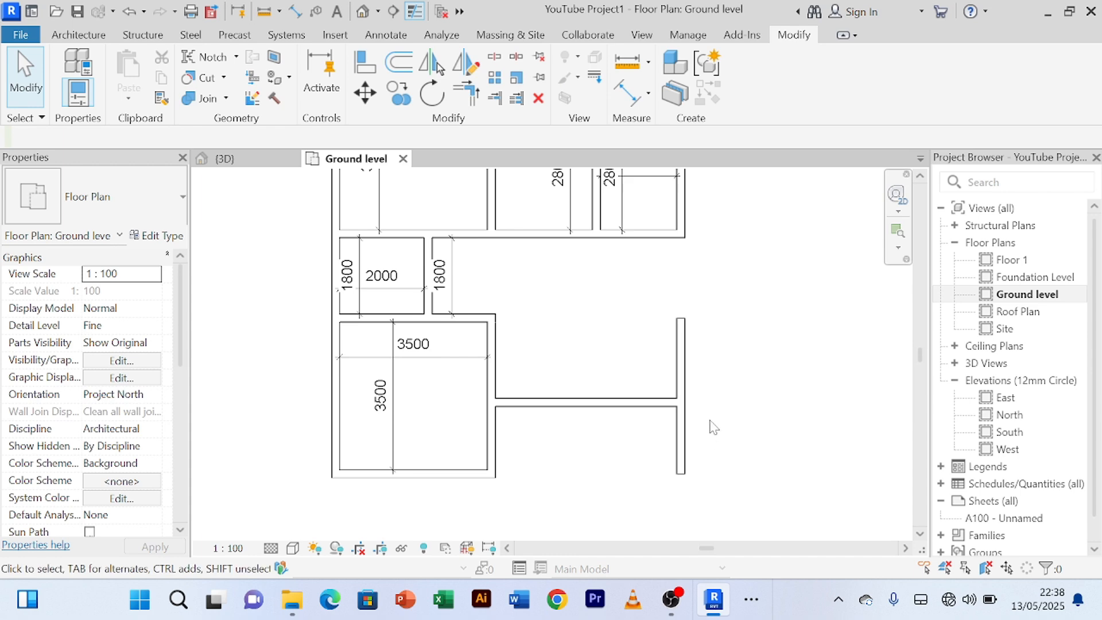
{"action": "left_click", "coordinate": [465, 92]}
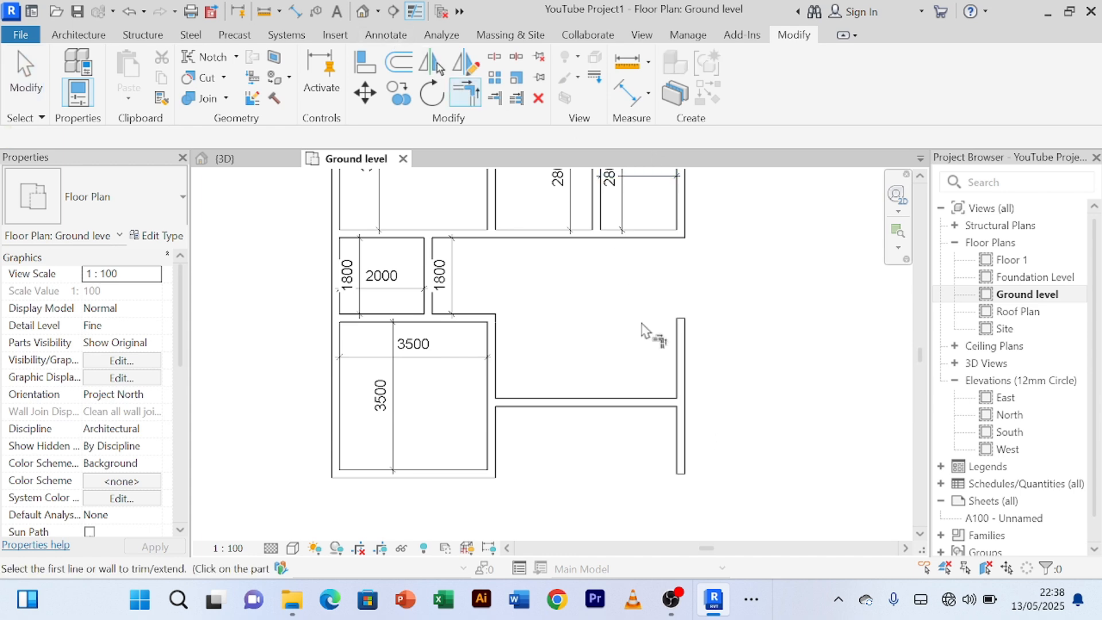
{"action": "left_click", "coordinate": [679, 353]}
{"action": "left_click", "coordinate": [666, 403]}
{"action": "right_click", "coordinate": [775, 277]}
{"action": "left_click", "coordinate": [780, 292]}
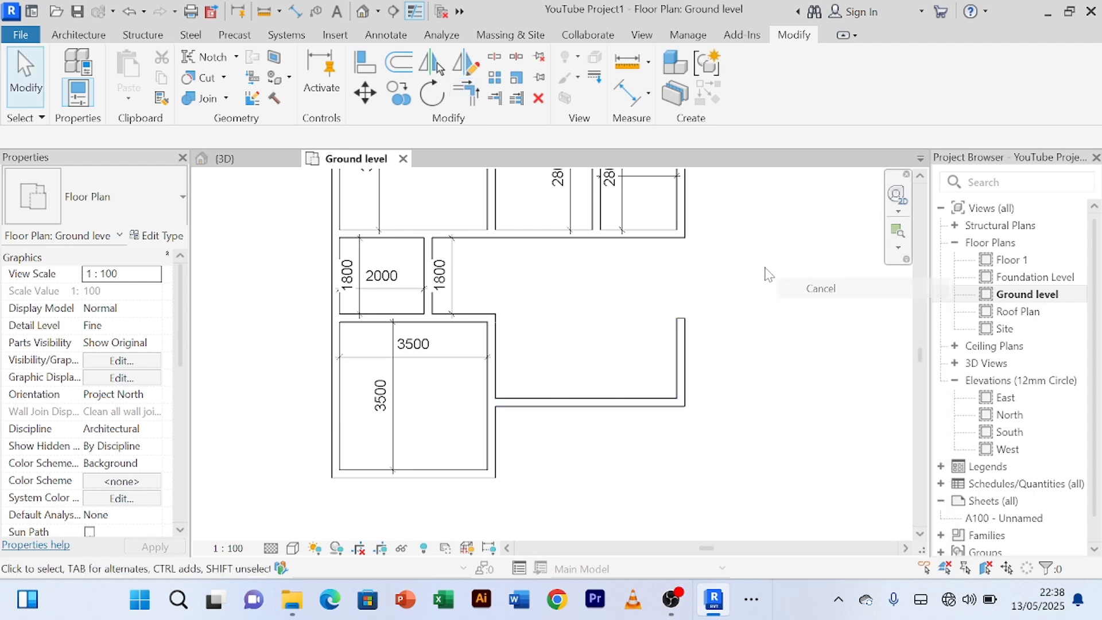
{"action": "right_click", "coordinate": [768, 254]}
{"action": "left_click", "coordinate": [781, 265]}
{"action": "middle_click_drag", "start_coordinate": [781, 265], "coordinate": [743, 247]}
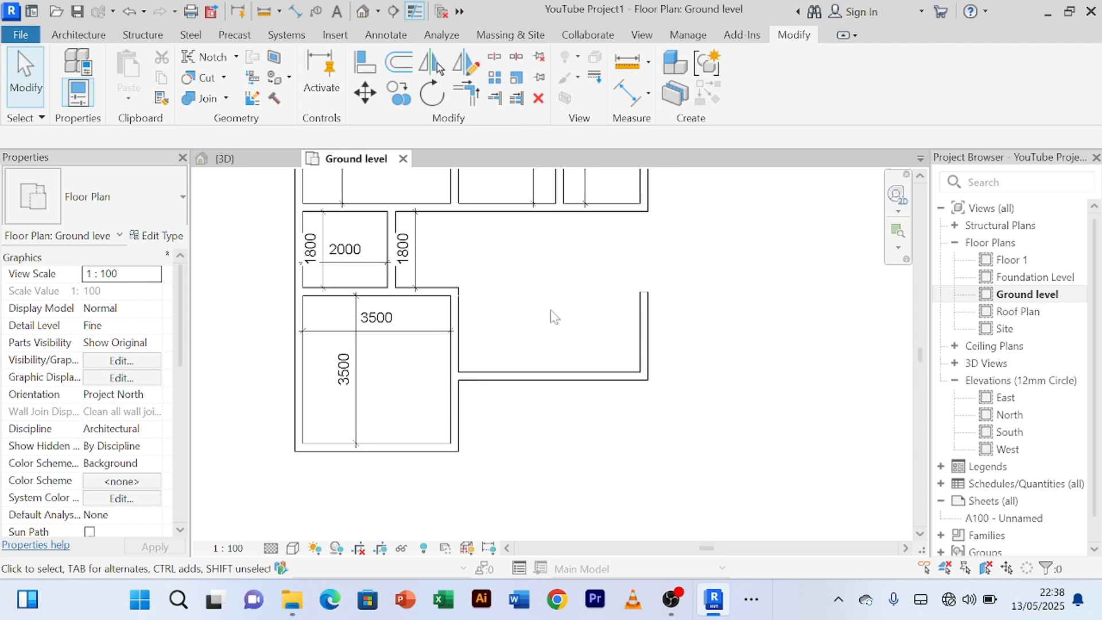
- Set the new horizontal wall's distance from the lower room's bottom wall to 1300 mm
{"action": "scroll", "coordinate": [552, 312], "scroll_direction": "up", "scroll_amount": 3}
{"action": "scroll", "coordinate": [553, 313], "scroll_direction": "down", "scroll_amount": 4}
{"action": "middle_click_drag", "start_coordinate": [568, 334], "coordinate": [562, 388]}
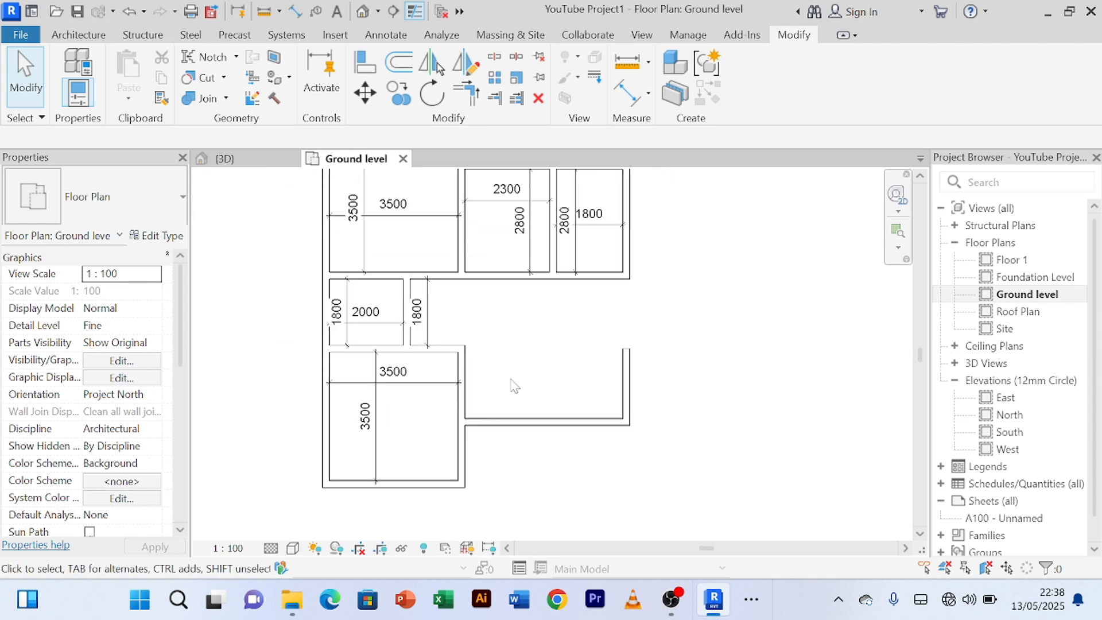
{"action": "scroll", "coordinate": [600, 343], "scroll_direction": "down", "scroll_amount": 2}
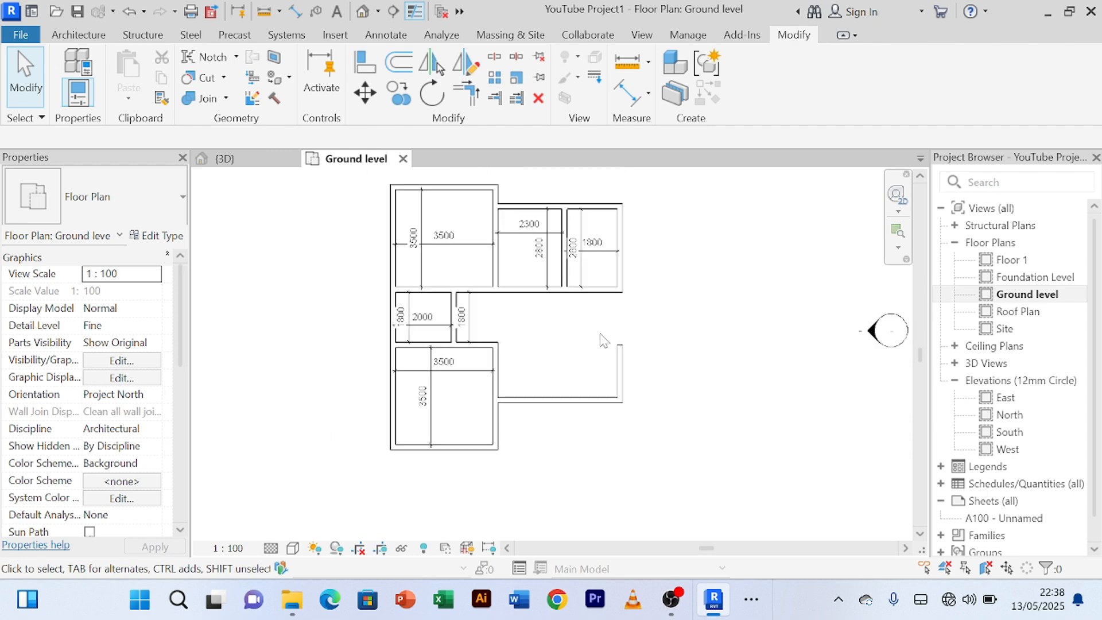
{"action": "middle_click_drag", "start_coordinate": [602, 341], "coordinate": [597, 337]}
{"action": "scroll", "coordinate": [564, 372], "scroll_direction": "up", "scroll_amount": 2}
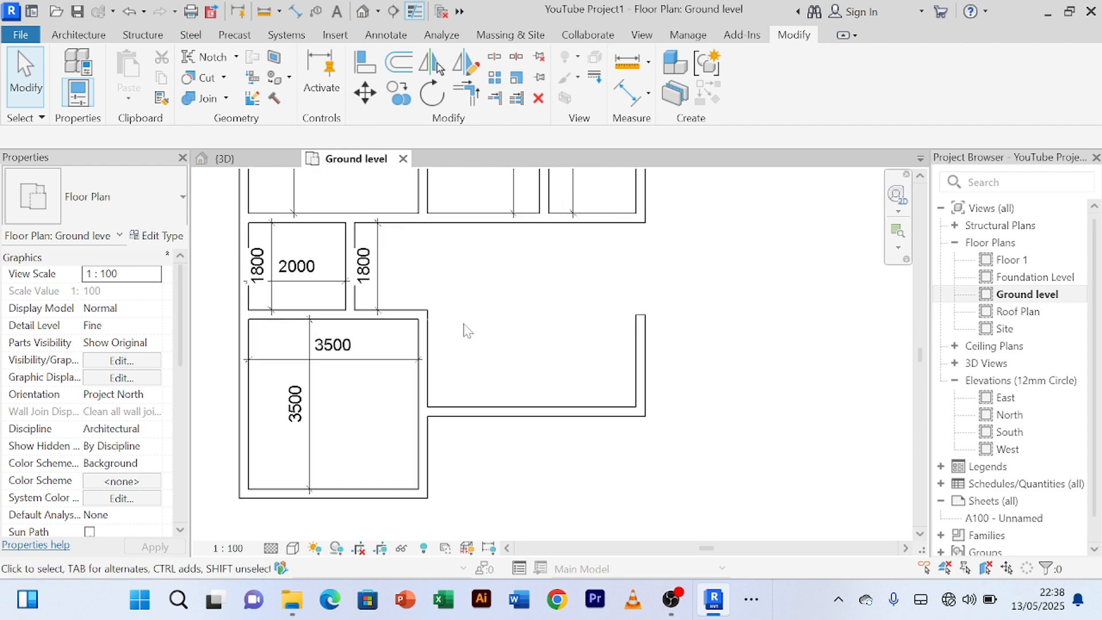
{"action": "middle_click_drag", "start_coordinate": [546, 362], "coordinate": [593, 303]}
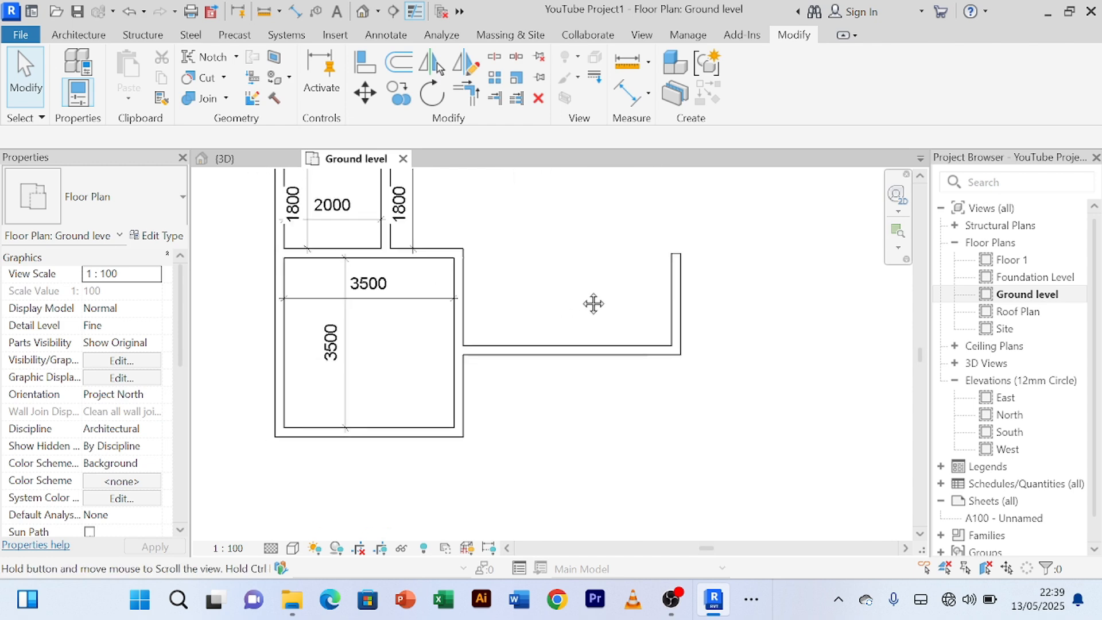
{"action": "left_click", "coordinate": [562, 349]}
{"action": "left_click", "coordinate": [739, 390]}
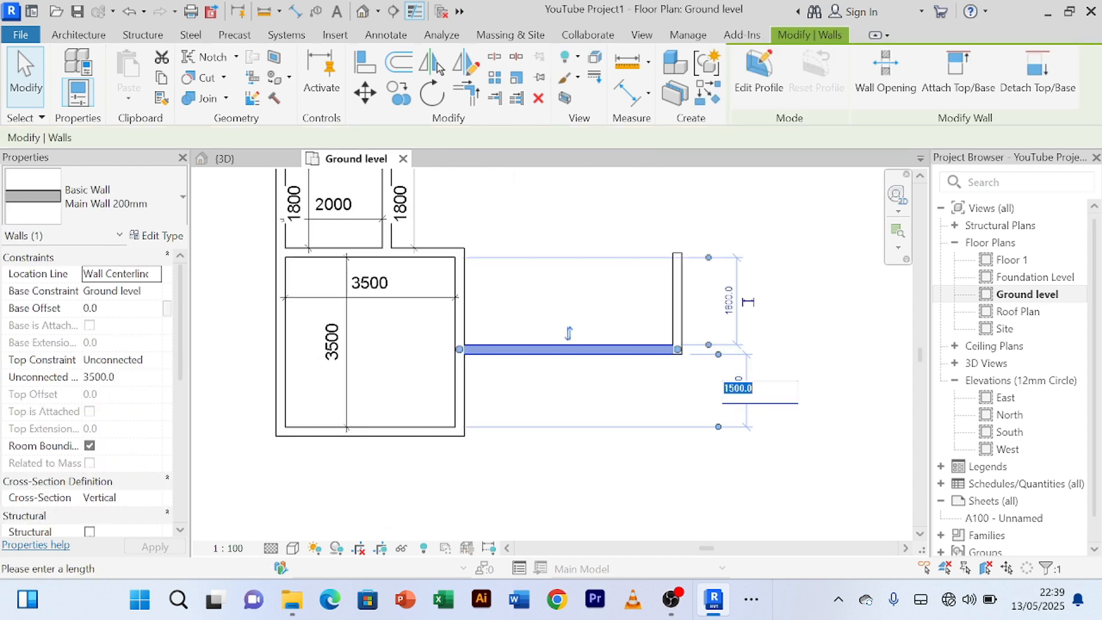
{"action": "type", "text": "1"}
{"action": "key", "text": "Return"}
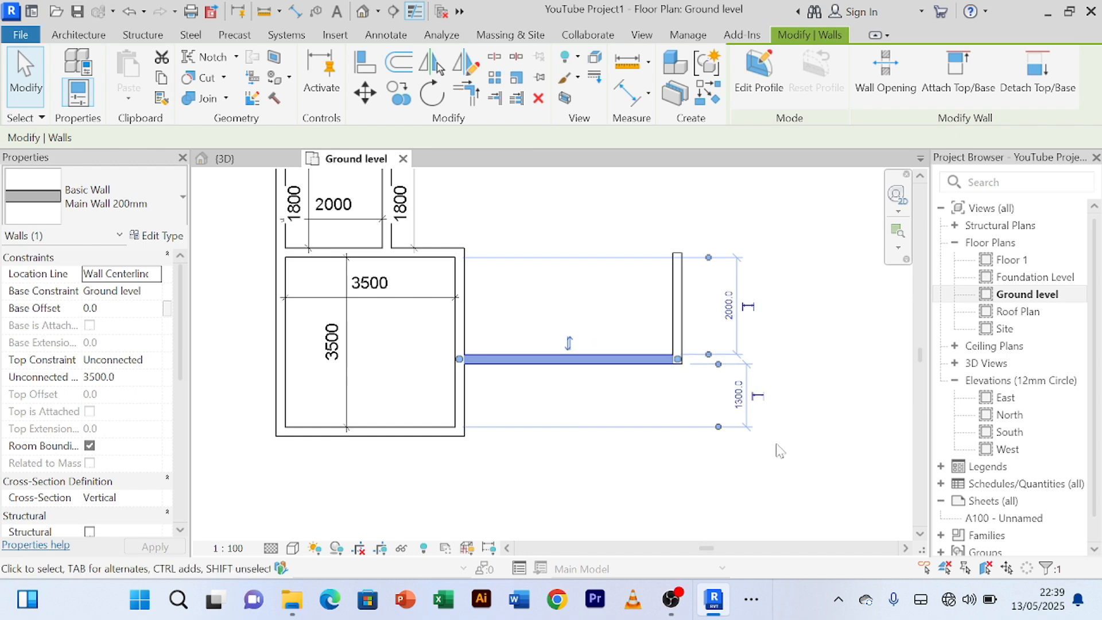
{"action": "left_click", "coordinate": [782, 450]}
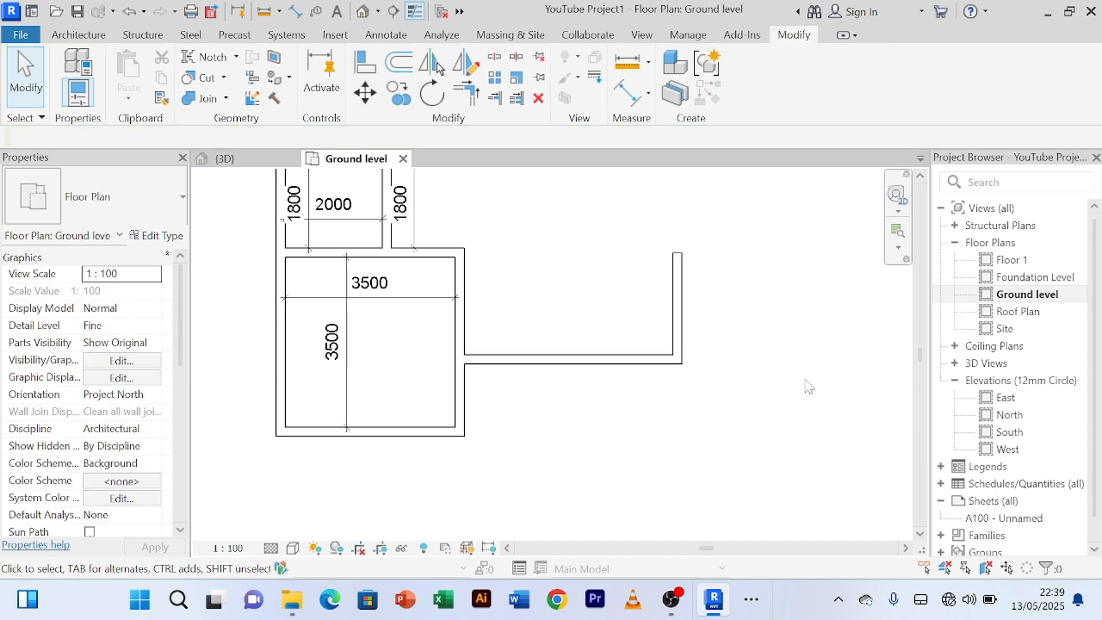
- Add an aligned dimension across the open room's height, from the new bottom wall's inner face to the wall below the upper rooms
{"action": "scroll", "coordinate": [796, 361], "scroll_direction": "down", "scroll_amount": 2}
{"action": "mouse_move", "coordinate": [797, 361]}
{"action": "middle_mouse_down"}
{"action": "mouse_move", "coordinate": [769, 408]}
{"action": "mouse_move", "coordinate": [777, 366]}
{"action": "middle_mouse_up"}
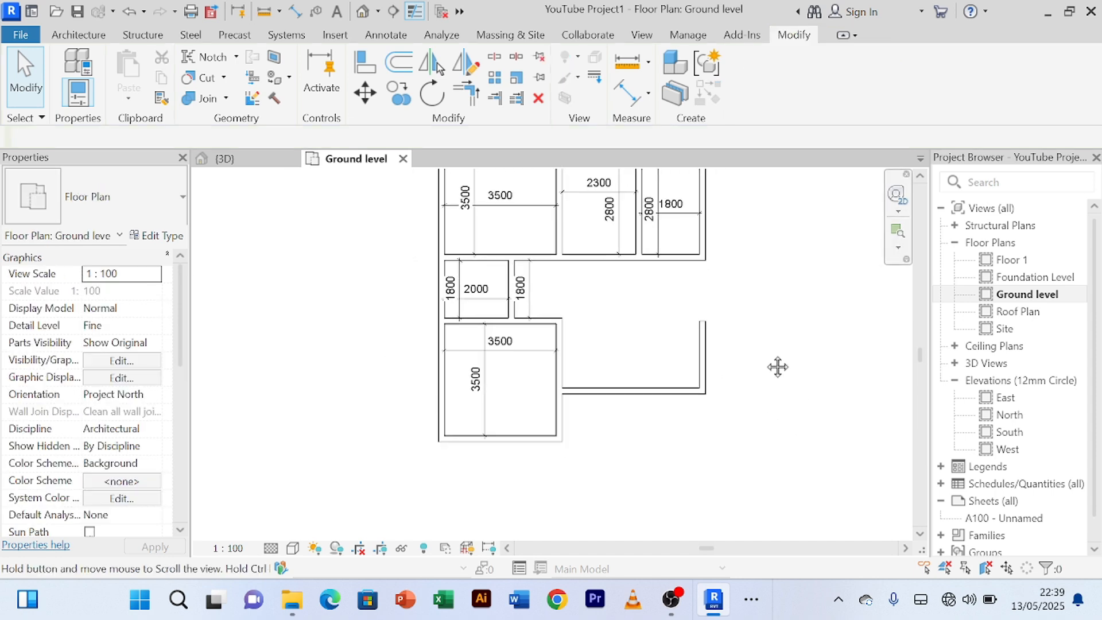
{"action": "left_click", "coordinate": [628, 93]}
{"action": "scroll", "coordinate": [673, 321], "scroll_direction": "up", "scroll_amount": 1}
{"action": "scroll", "coordinate": [670, 319], "scroll_direction": "up", "scroll_amount": 1}
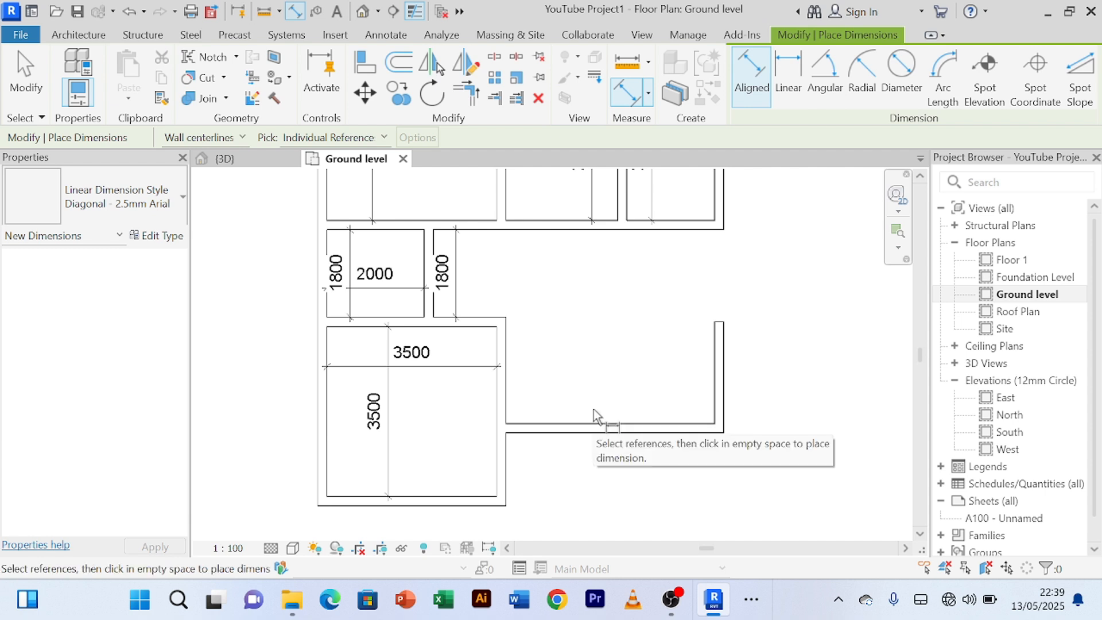
{"action": "left_click", "coordinate": [595, 423]}
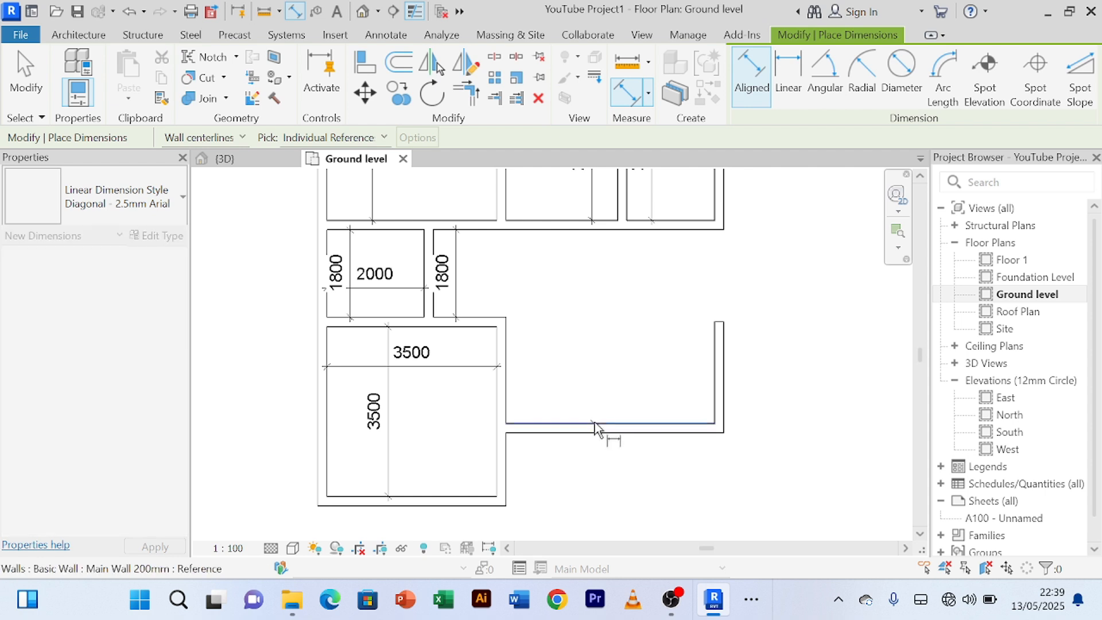
{"action": "left_click", "coordinate": [613, 232]}
{"action": "left_click", "coordinate": [620, 268]}
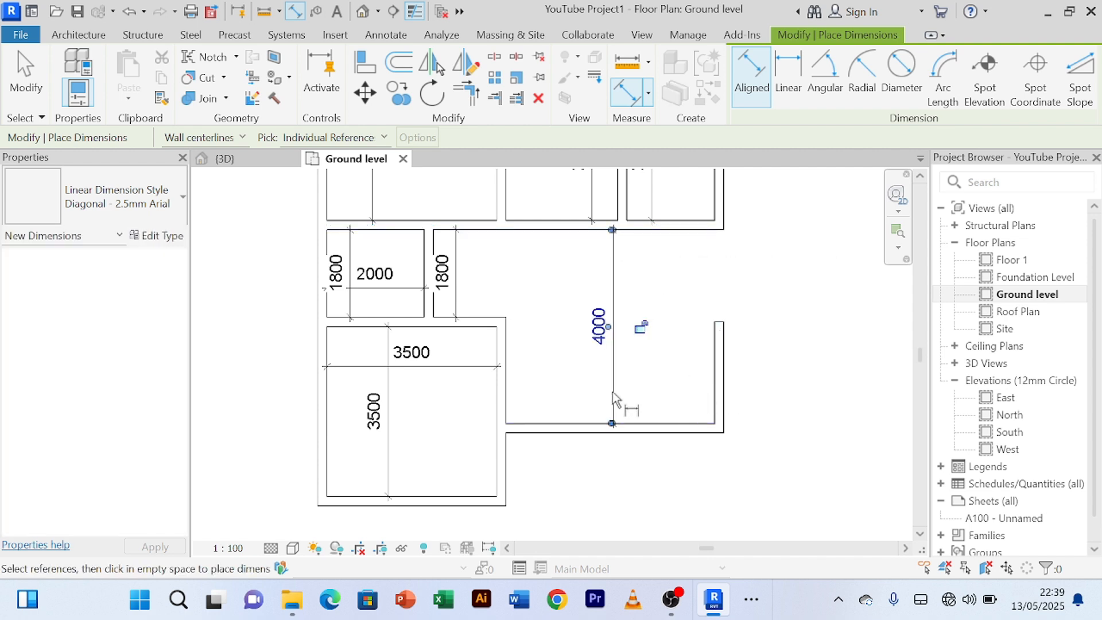
- Dimension the open room's inside width between the lower 3500 room's east wall and the trimmed vertical wall
{"action": "left_click", "coordinate": [514, 392]}
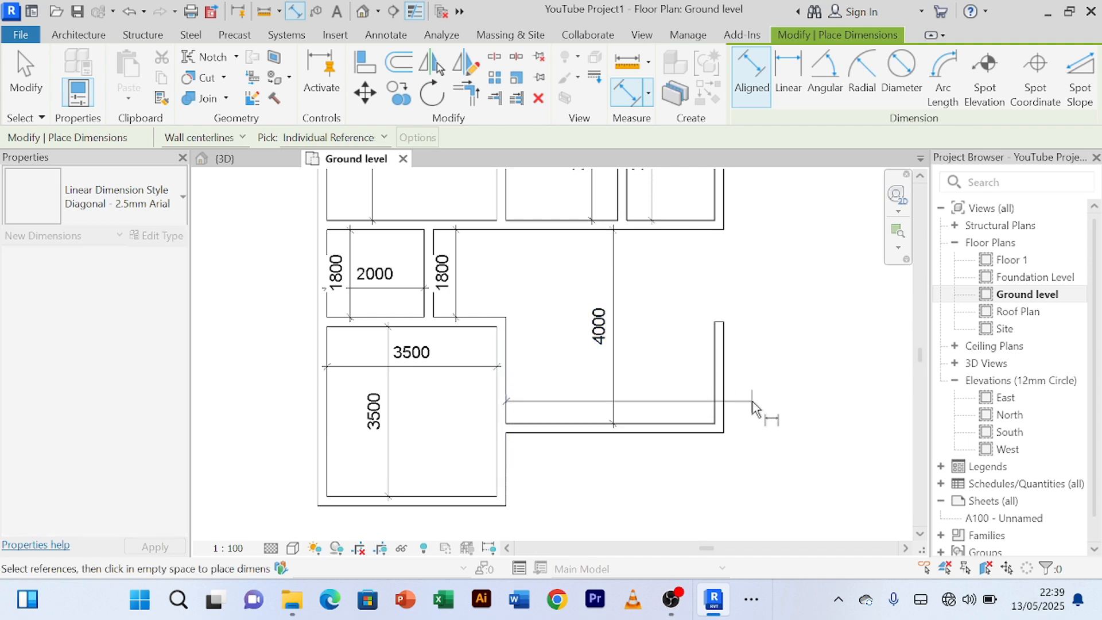
{"action": "left_click", "coordinate": [715, 393]}
{"action": "left_click", "coordinate": [688, 384]}
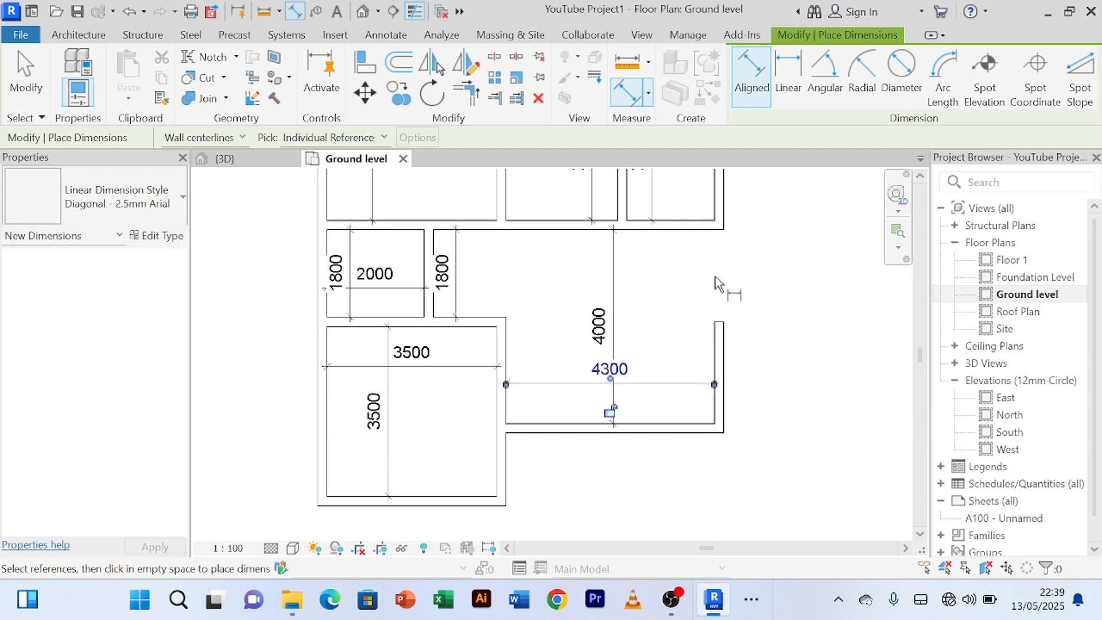
{"action": "right_click", "coordinate": [735, 230]}
{"action": "left_click", "coordinate": [770, 240]}
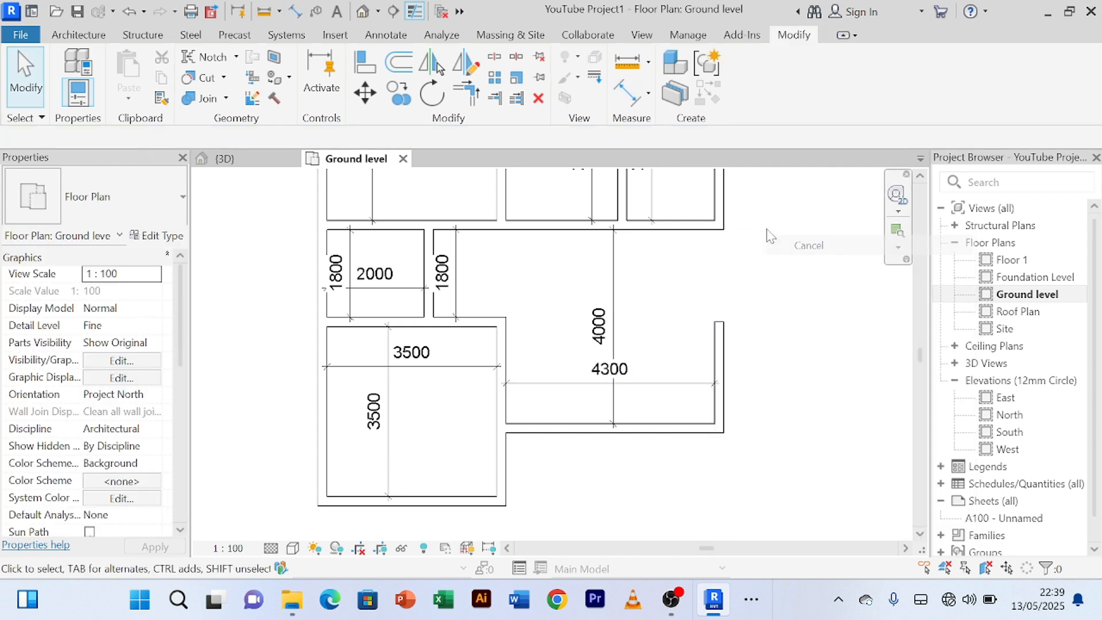
{"action": "right_click", "coordinate": [767, 230]}
{"action": "left_click", "coordinate": [785, 245]}
- Offset a copy of the 1800-wide room's outer east wall 3000 mm outward, away from the building
{"action": "scroll", "coordinate": [786, 247], "scroll_direction": "down", "scroll_amount": 2}
{"action": "scroll", "coordinate": [803, 279], "scroll_direction": "up", "scroll_amount": 1}
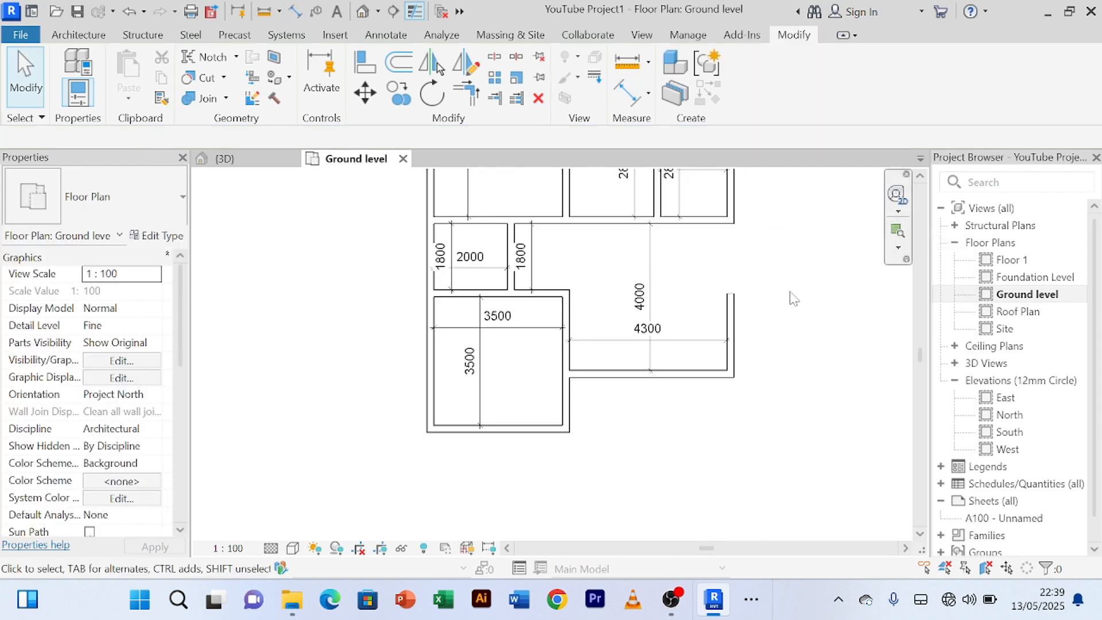
{"action": "middle_click_drag", "start_coordinate": [794, 298], "coordinate": [735, 401]}
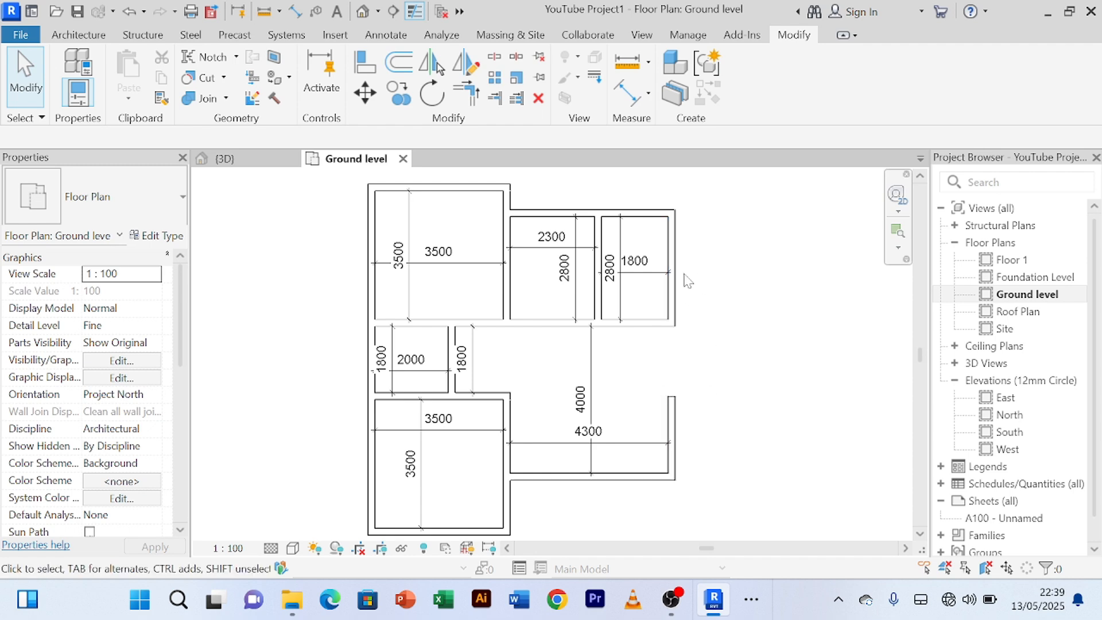
{"action": "left_click", "coordinate": [679, 257]}
{"action": "middle_click_drag", "start_coordinate": [735, 294], "coordinate": [718, 297]}
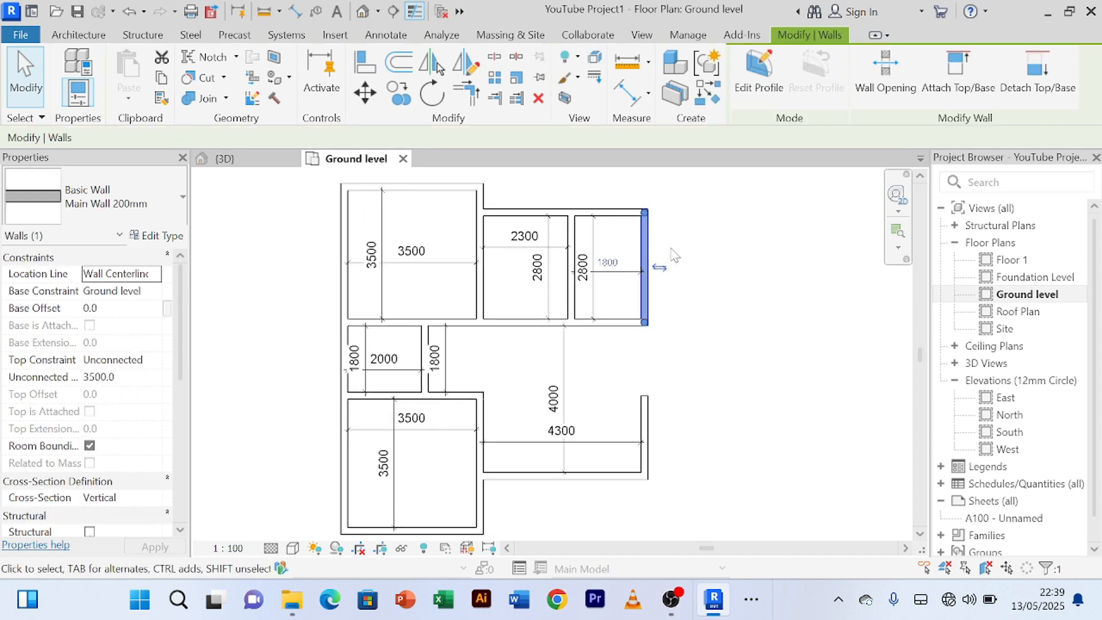
{"action": "key", "text": "o"}
{"action": "key", "text": "f"}
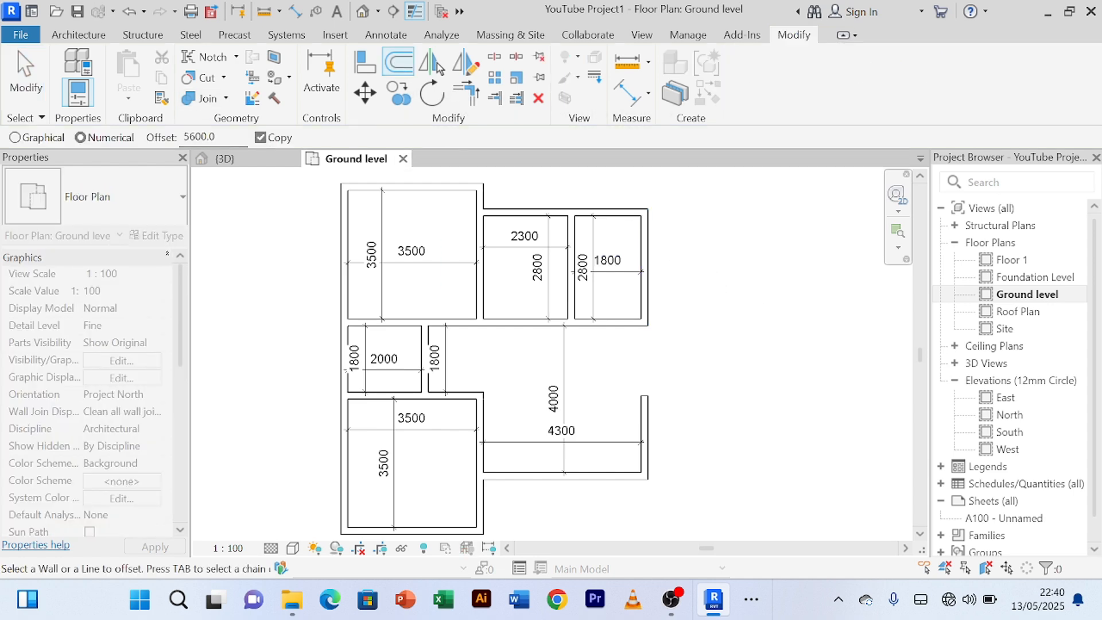
{"action": "left_click_drag", "start_coordinate": [220, 137], "coordinate": [171, 138]}
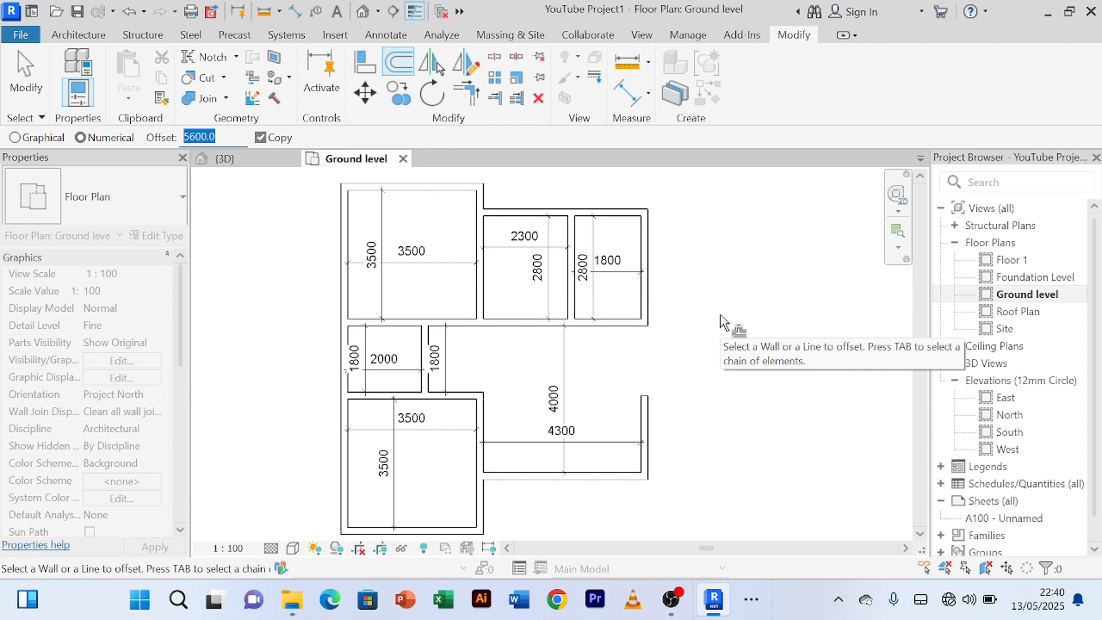
{"action": "type", "text": "30"}
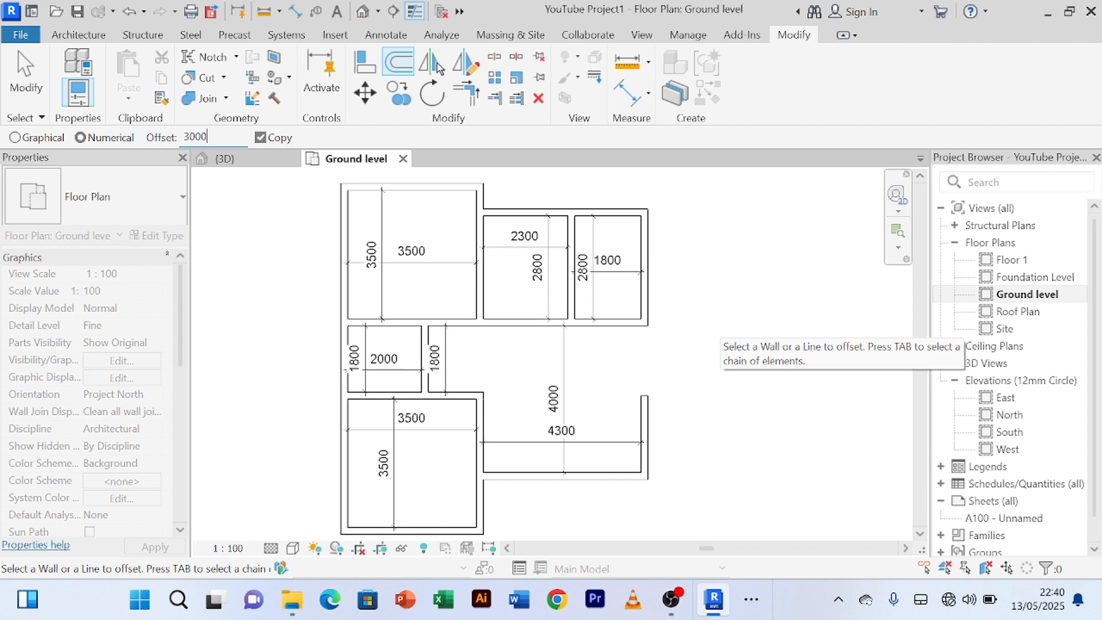
{"action": "left_click", "coordinate": [650, 248]}
{"action": "right_click", "coordinate": [817, 324]}
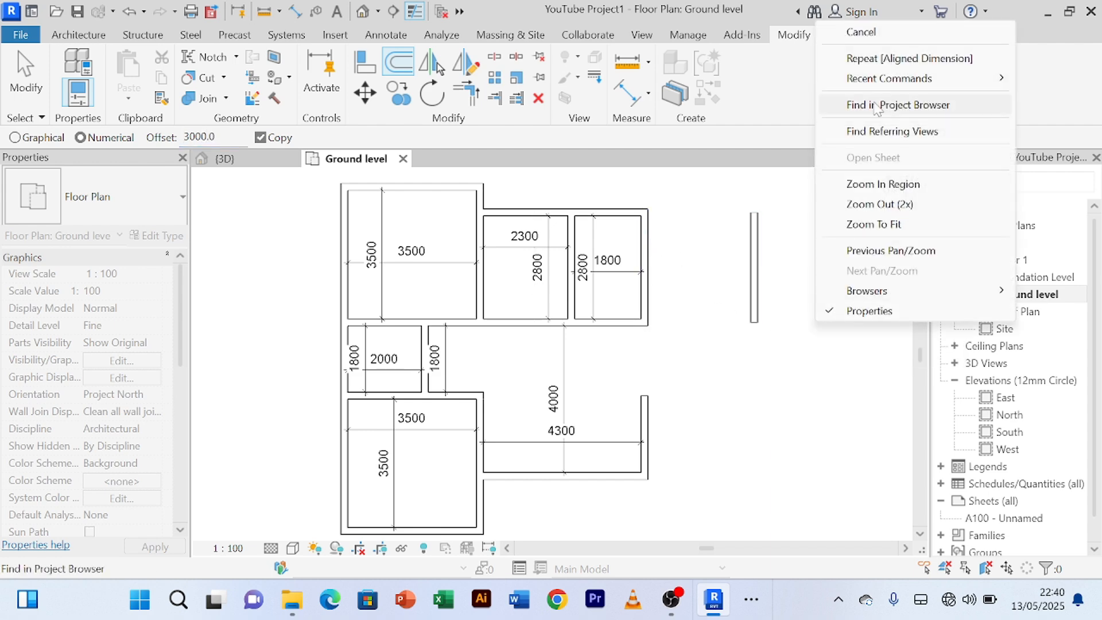
- Trim the offset vertical wall and the upper rooms' top wall into a corner so the top wall reaches it
{"action": "left_click", "coordinate": [889, 32]}
{"action": "middle_click_drag", "start_coordinate": [789, 351], "coordinate": [736, 343]}
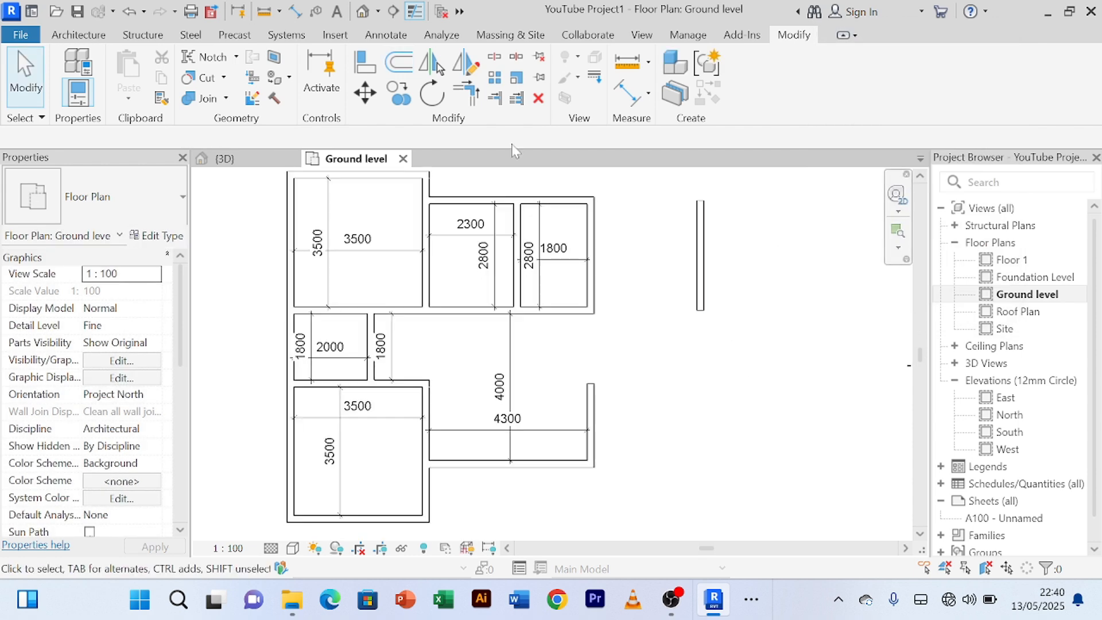
{"action": "left_click", "coordinate": [467, 95]}
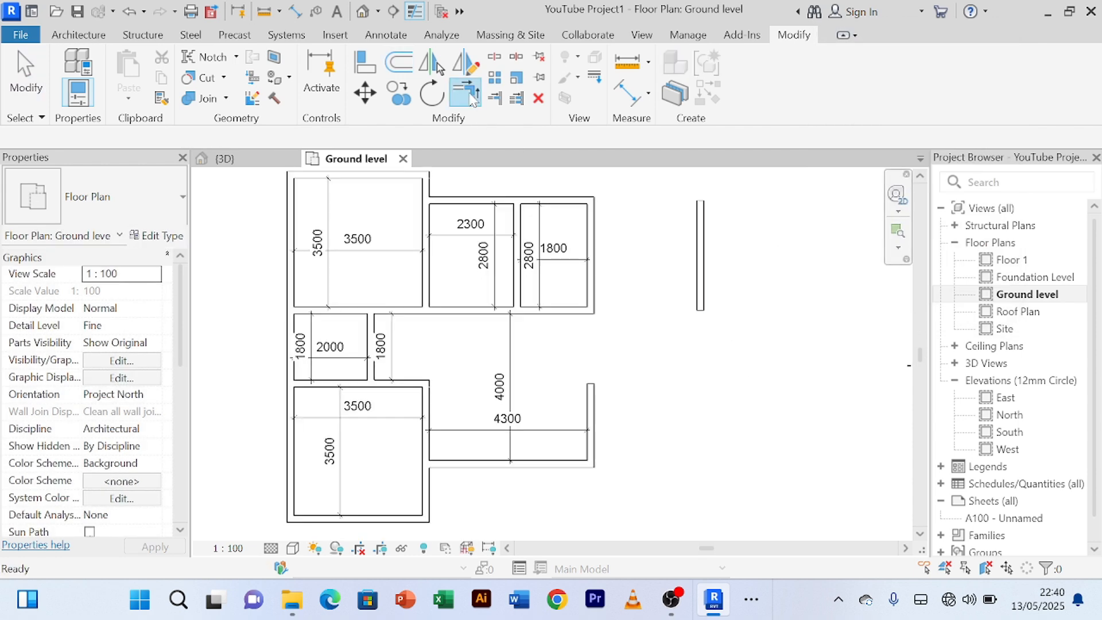
{"action": "left_click", "coordinate": [700, 222]}
{"action": "left_click", "coordinate": [607, 202]}
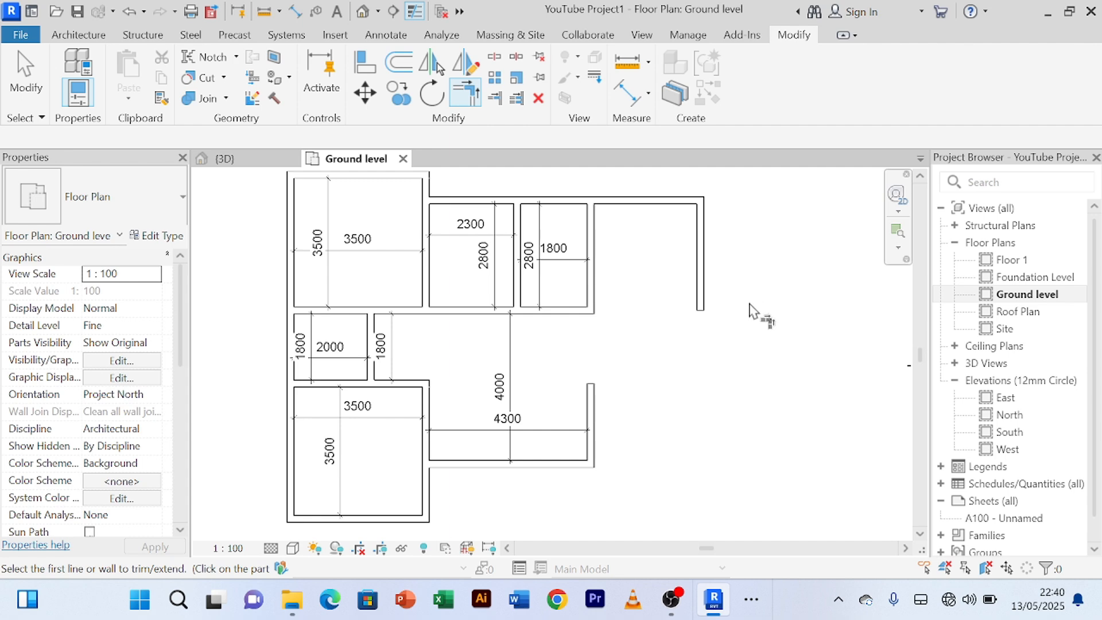
{"action": "right_click", "coordinate": [768, 302]}
{"action": "left_click", "coordinate": [773, 290]}
{"action": "right_click", "coordinate": [770, 263]}
{"action": "left_click", "coordinate": [782, 270]}
- Examine the floor plan around the open room and the offset east wall
{"action": "scroll", "coordinate": [778, 280], "scroll_direction": "down", "scroll_amount": 3}
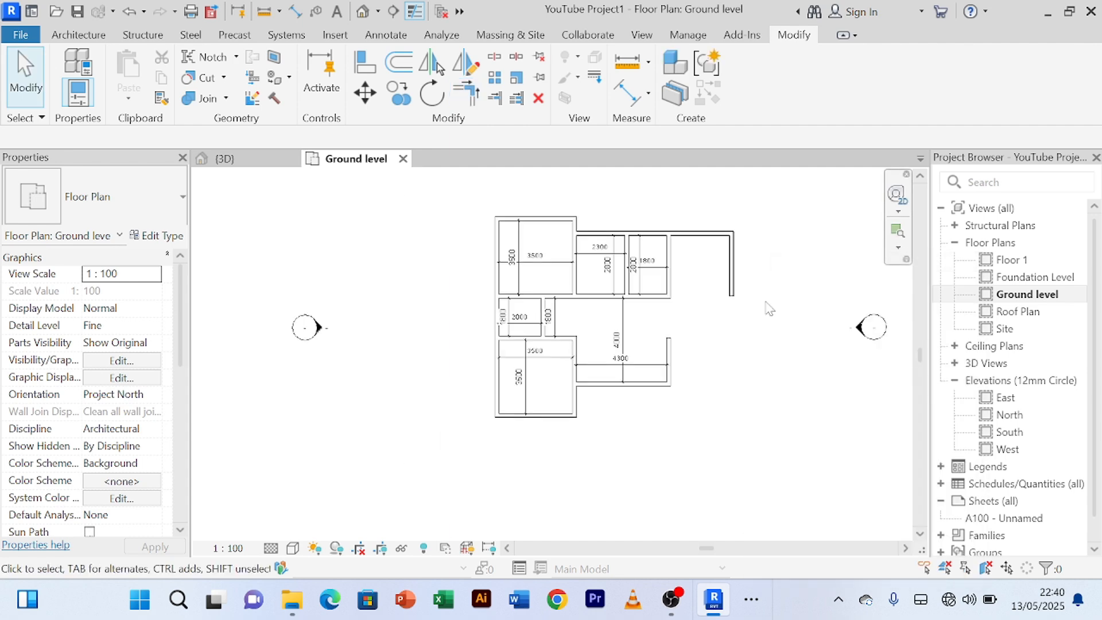
{"action": "middle_click_drag", "start_coordinate": [777, 320], "coordinate": [729, 299]}
{"action": "scroll", "coordinate": [712, 302], "scroll_direction": "up", "scroll_amount": 3}
{"action": "middle_click_drag", "start_coordinate": [591, 236], "coordinate": [598, 300]}
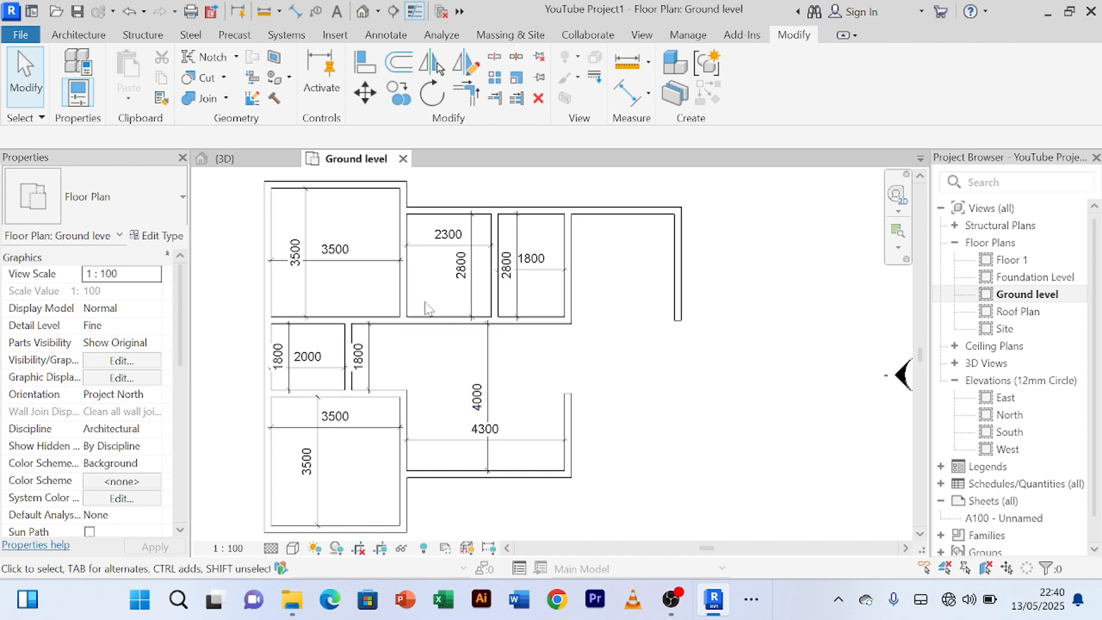
{"action": "scroll", "coordinate": [634, 309], "scroll_direction": "up", "scroll_amount": 1}
{"action": "scroll", "coordinate": [634, 310], "scroll_direction": "down", "scroll_amount": 1}
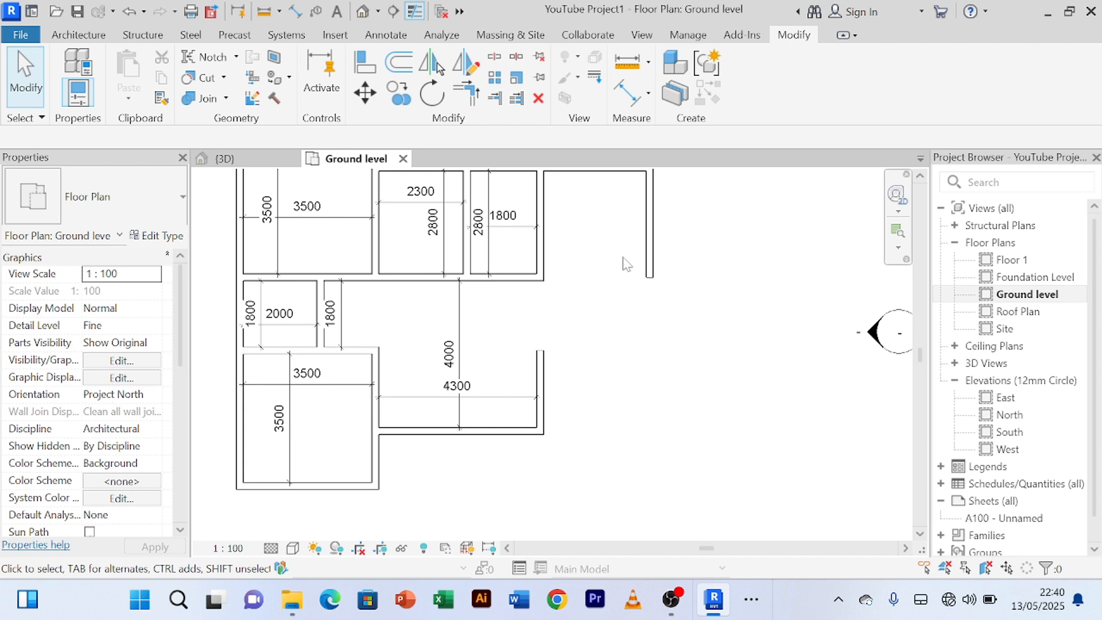
{"action": "scroll", "coordinate": [580, 351], "scroll_direction": "down", "scroll_amount": 2}
{"action": "scroll", "coordinate": [577, 363], "scroll_direction": "up", "scroll_amount": 3}
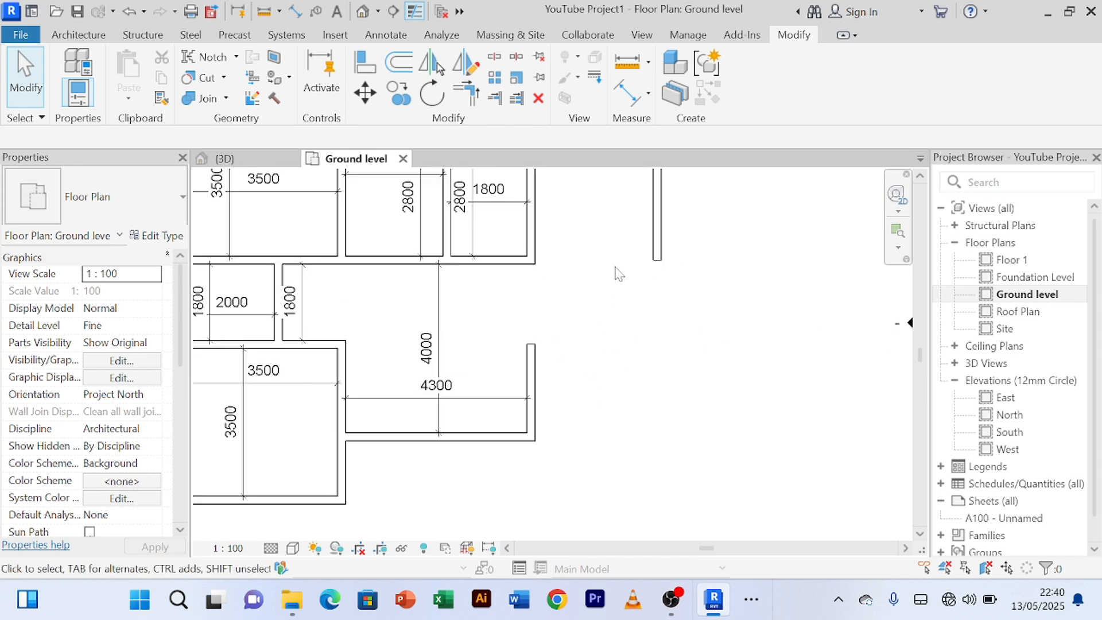
{"action": "scroll", "coordinate": [608, 345], "scroll_direction": "down", "scroll_amount": 1}
{"action": "middle_click_drag", "start_coordinate": [630, 354], "coordinate": [589, 359]}
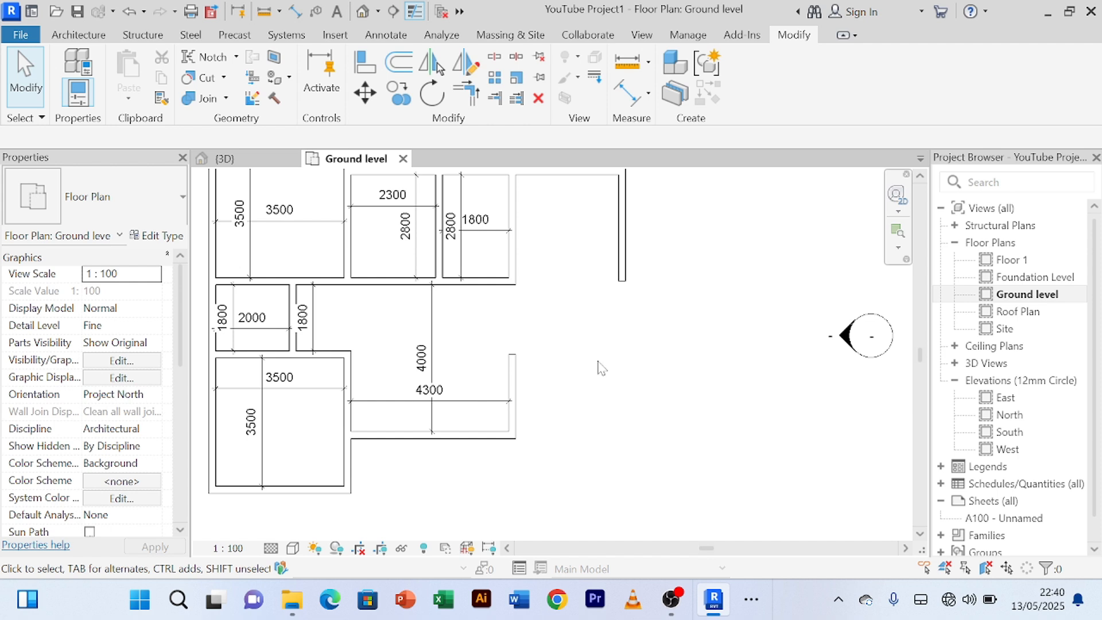
{"action": "scroll", "coordinate": [601, 367], "scroll_direction": "down", "scroll_amount": 1}
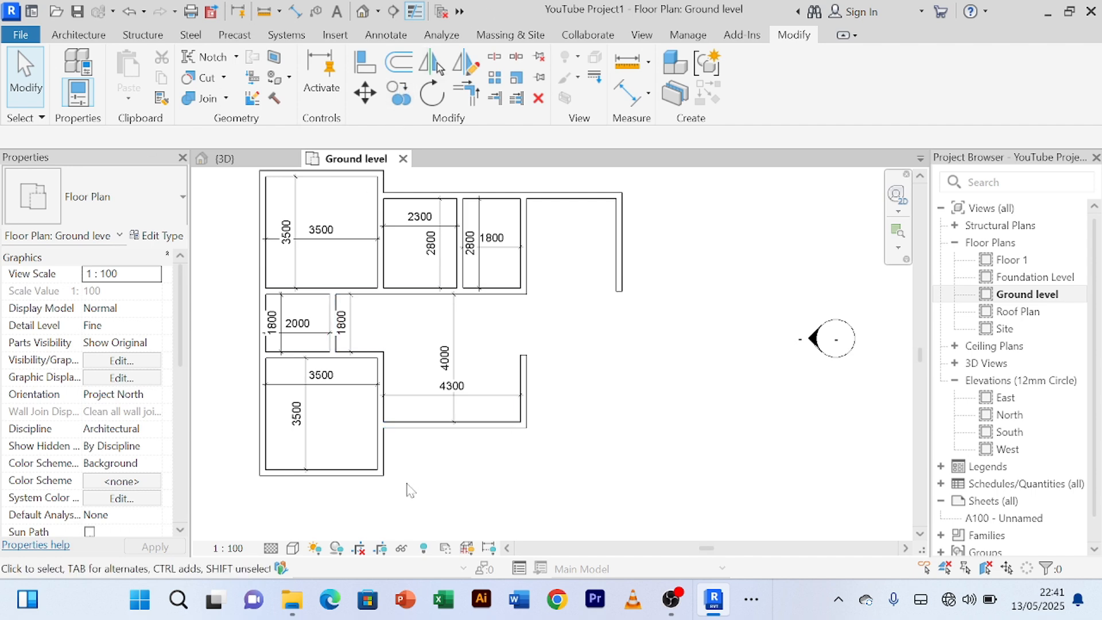
- Extend the open room's bottom wall eastward beyond the offset wall, to a total length of about 11600 mm
{"action": "left_click", "coordinate": [489, 431]}
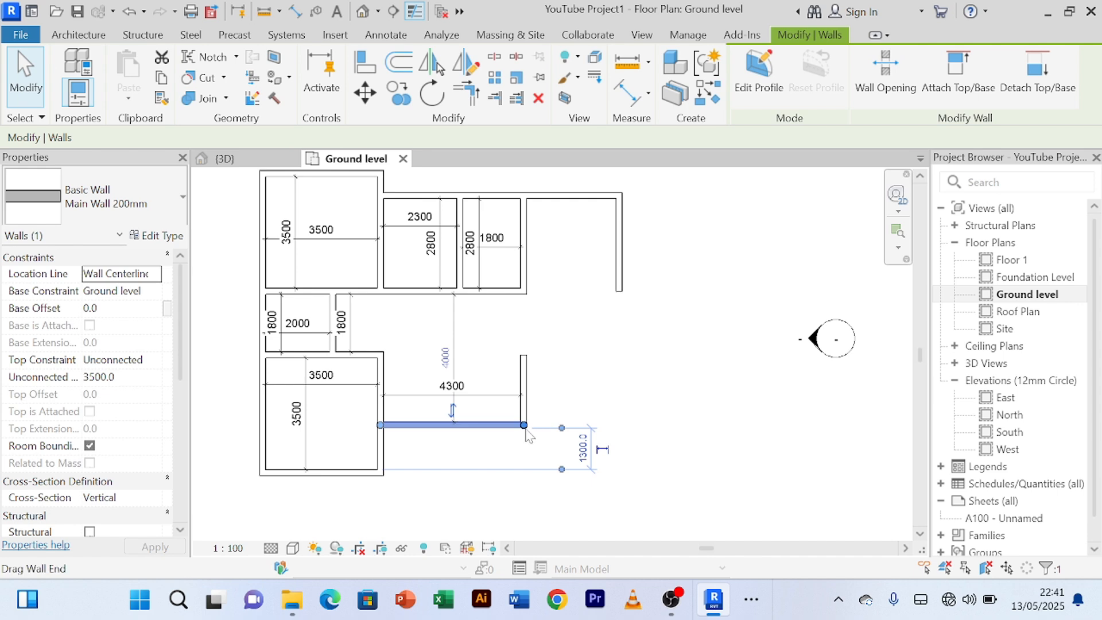
{"action": "left_click_drag", "start_coordinate": [526, 430], "coordinate": [750, 424]}
{"action": "right_click", "coordinate": [726, 285]}
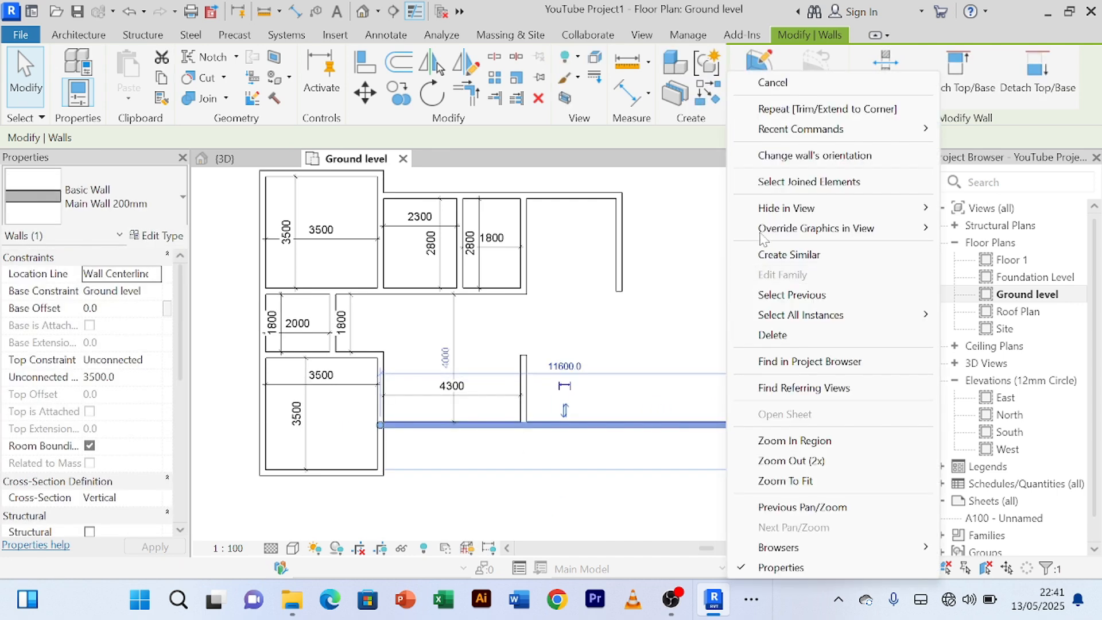
{"action": "left_click", "coordinate": [790, 86]}
{"action": "scroll", "coordinate": [684, 346], "scroll_direction": "down", "scroll_amount": 2}
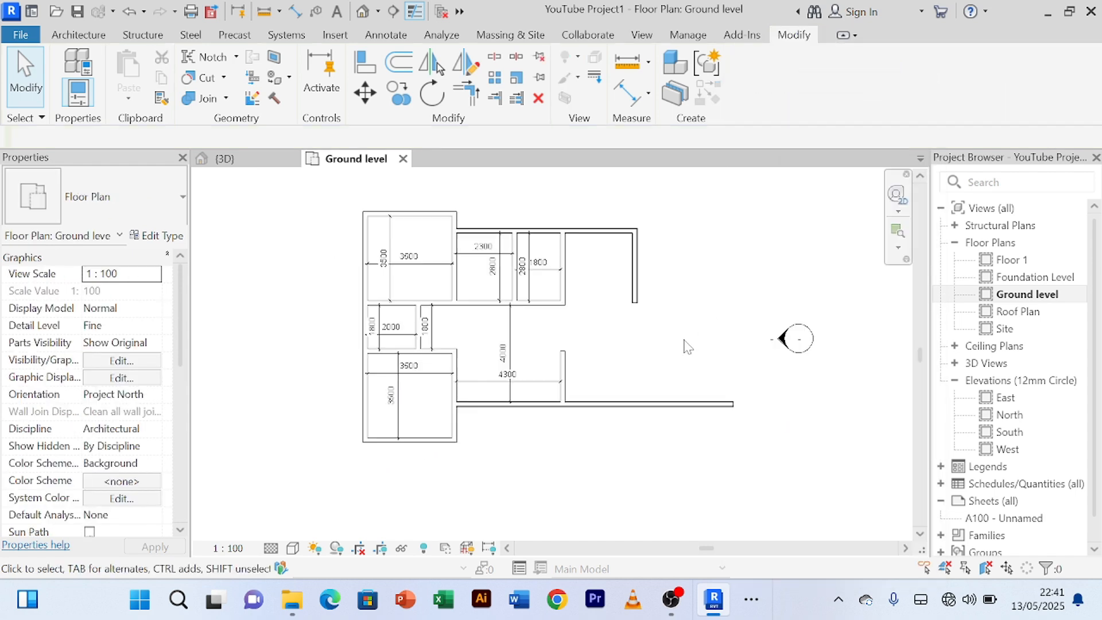
- Extend the horizontal wall below the upper rooms eastward past the offset wall, ending about 300 mm short of the bottom wall's end
{"action": "middle_click_drag", "start_coordinate": [685, 346], "coordinate": [614, 348]}
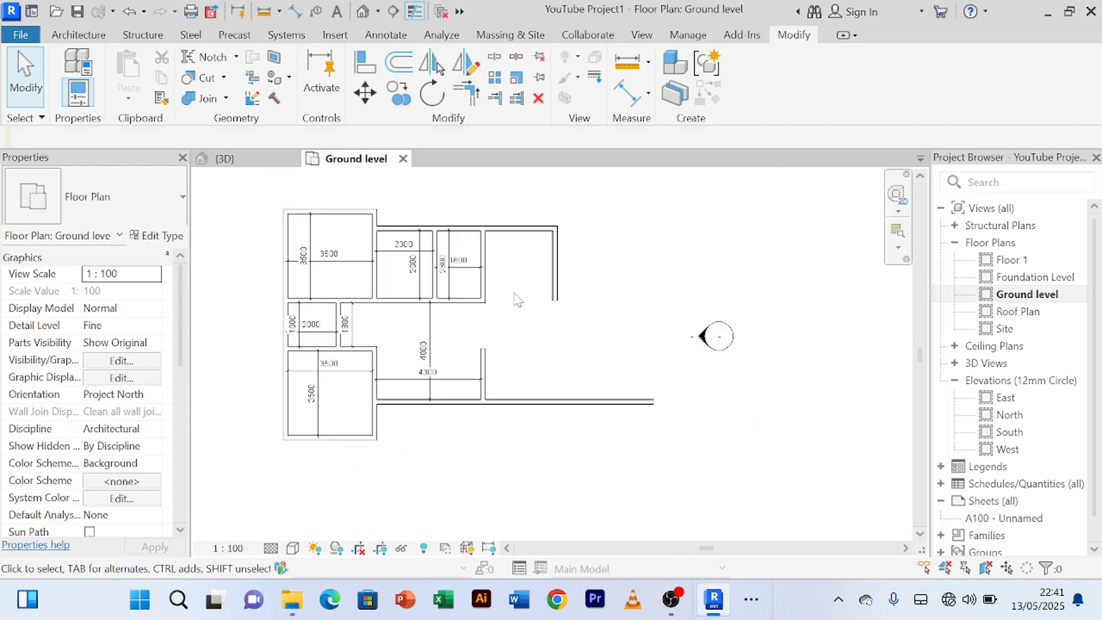
{"action": "scroll", "coordinate": [474, 307], "scroll_direction": "up", "scroll_amount": 2}
{"action": "left_click", "coordinate": [473, 305]}
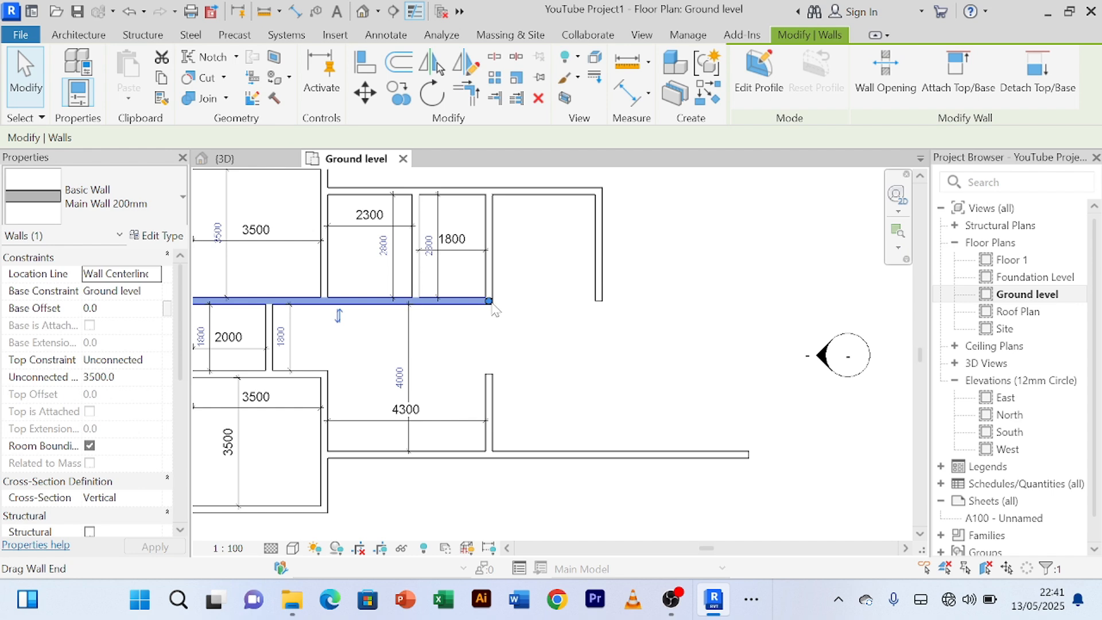
{"action": "left_click_drag", "start_coordinate": [492, 304], "coordinate": [737, 301]}
{"action": "right_click", "coordinate": [778, 229]}
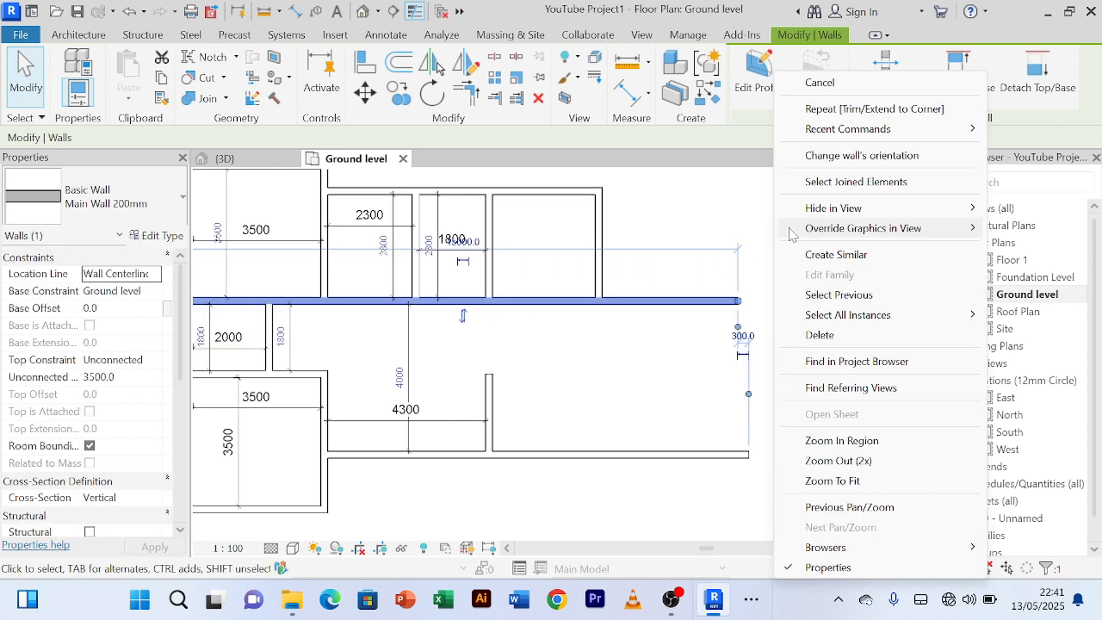
{"action": "left_click", "coordinate": [824, 85]}
{"action": "right_click", "coordinate": [752, 218]}
{"action": "left_click", "coordinate": [786, 228]}
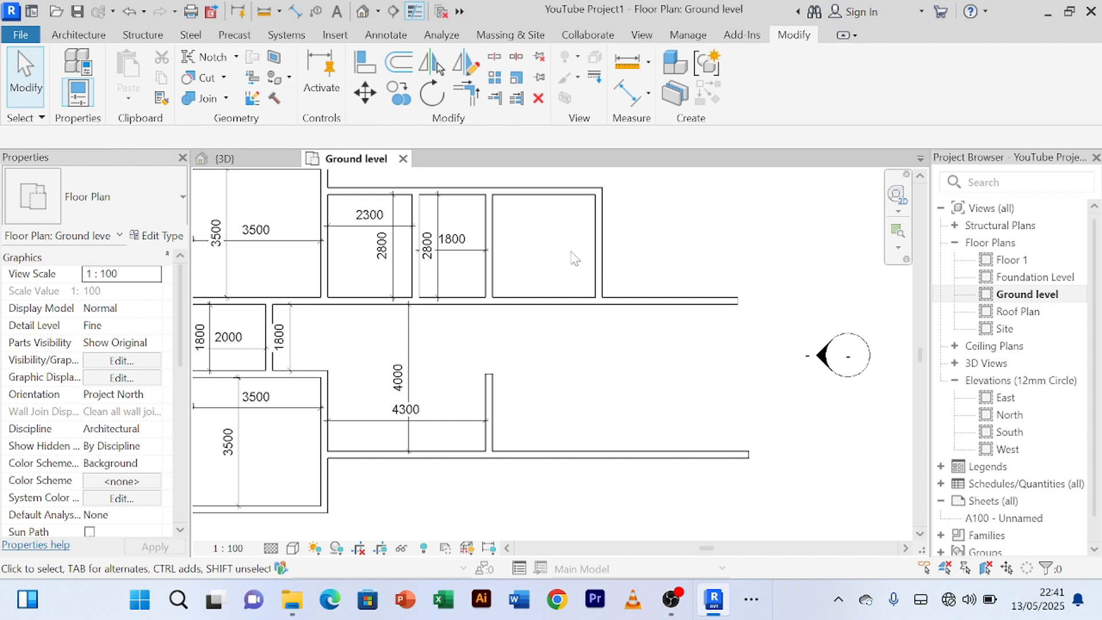
- Draw a vertical Main Wall 200mm between the two extended horizontal walls, about 1900 mm east of the offset wall
{"action": "left_click", "coordinate": [599, 252]}
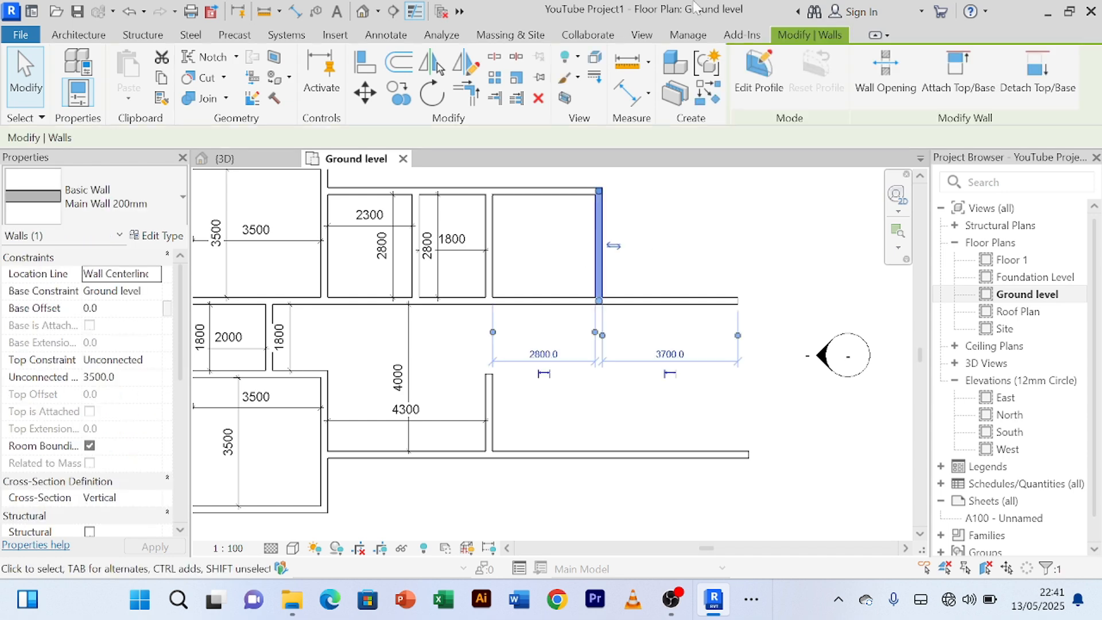
{"action": "left_click", "coordinate": [716, 102]}
{"action": "left_click", "coordinate": [676, 303]}
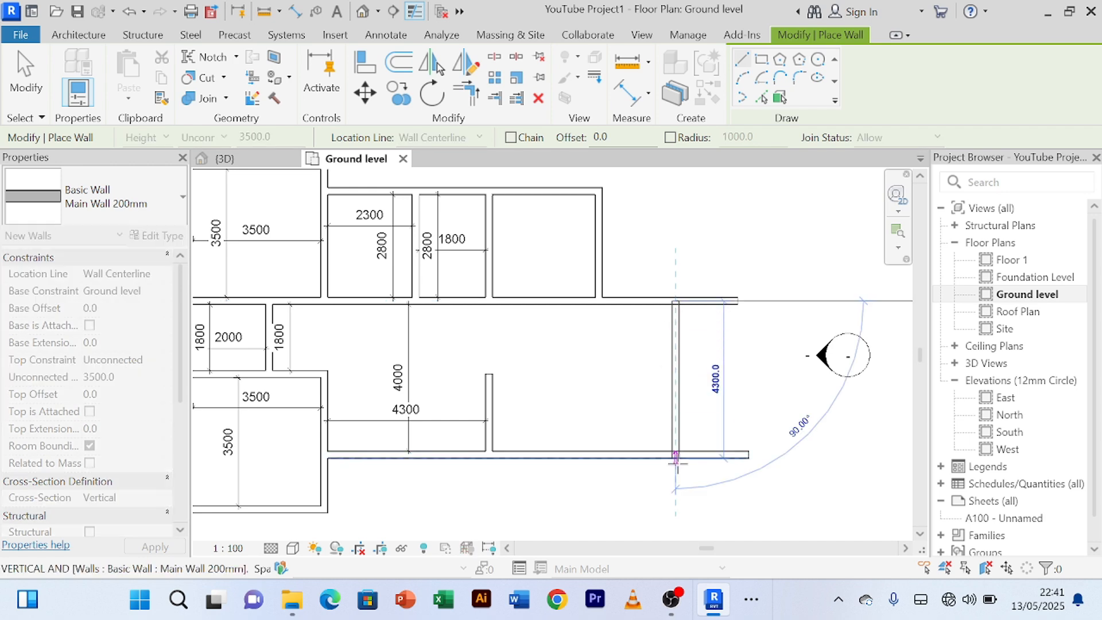
{"action": "left_click", "coordinate": [676, 458]}
{"action": "right_click", "coordinate": [721, 191]}
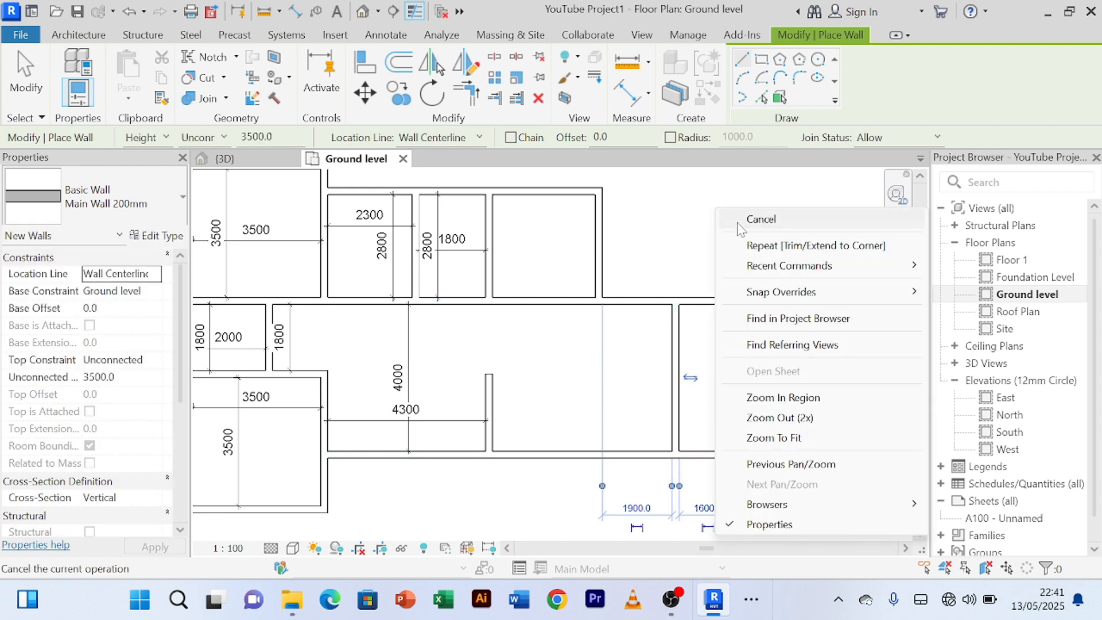
{"action": "left_click", "coordinate": [747, 212]}
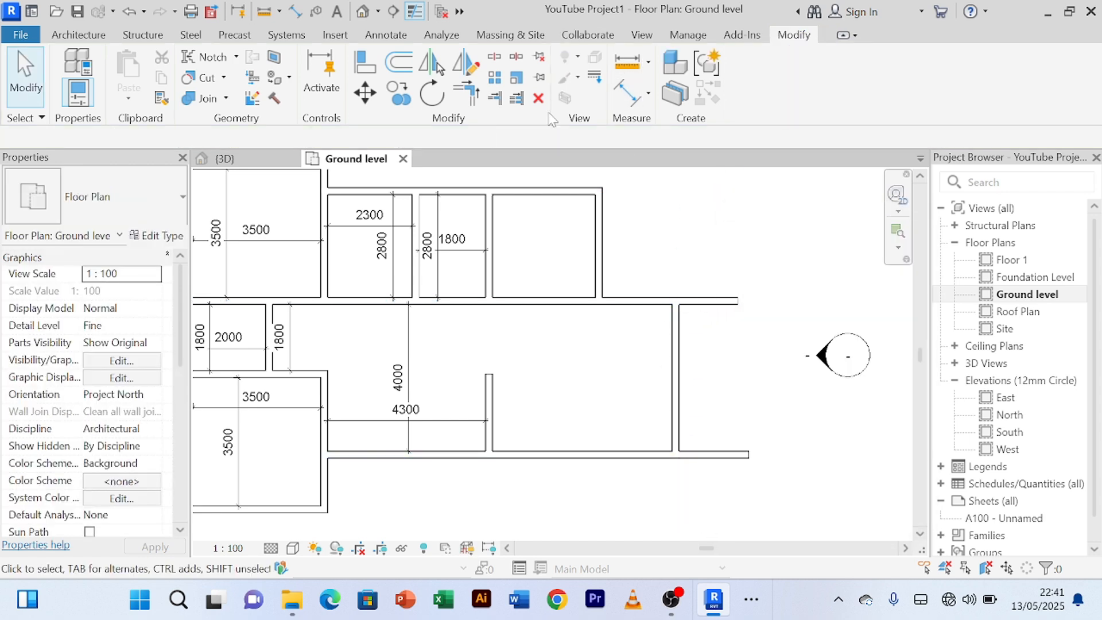
- Trim the two extended horizontal walls to the new vertical wall, forming clean corners at its upper and lower ends
{"action": "left_click", "coordinate": [478, 101]}
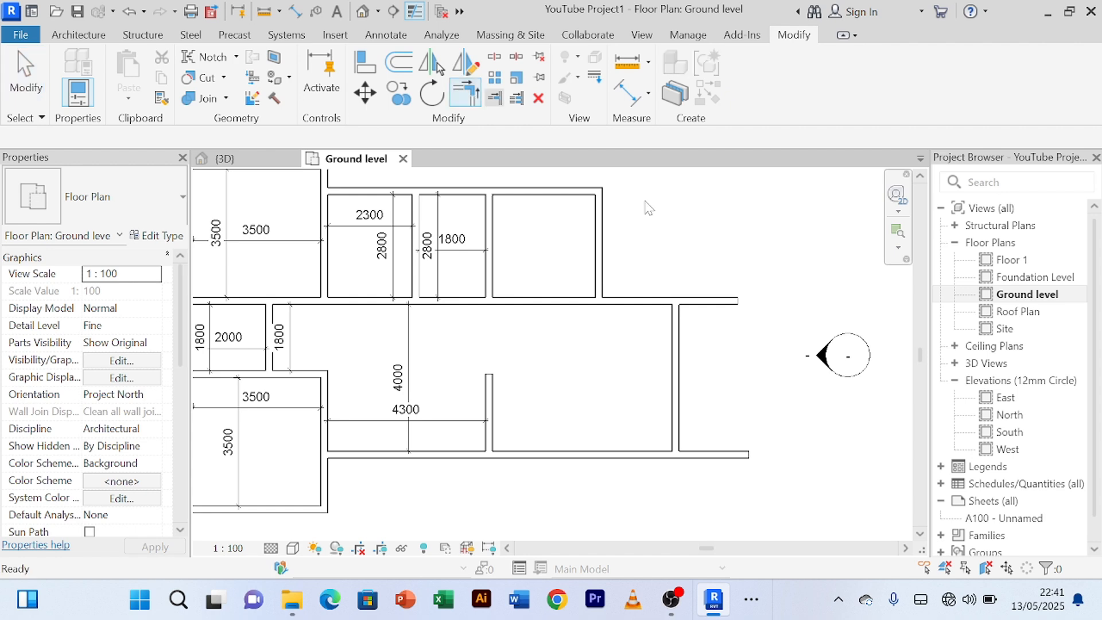
{"action": "left_click", "coordinate": [678, 330]}
{"action": "left_click", "coordinate": [665, 302]}
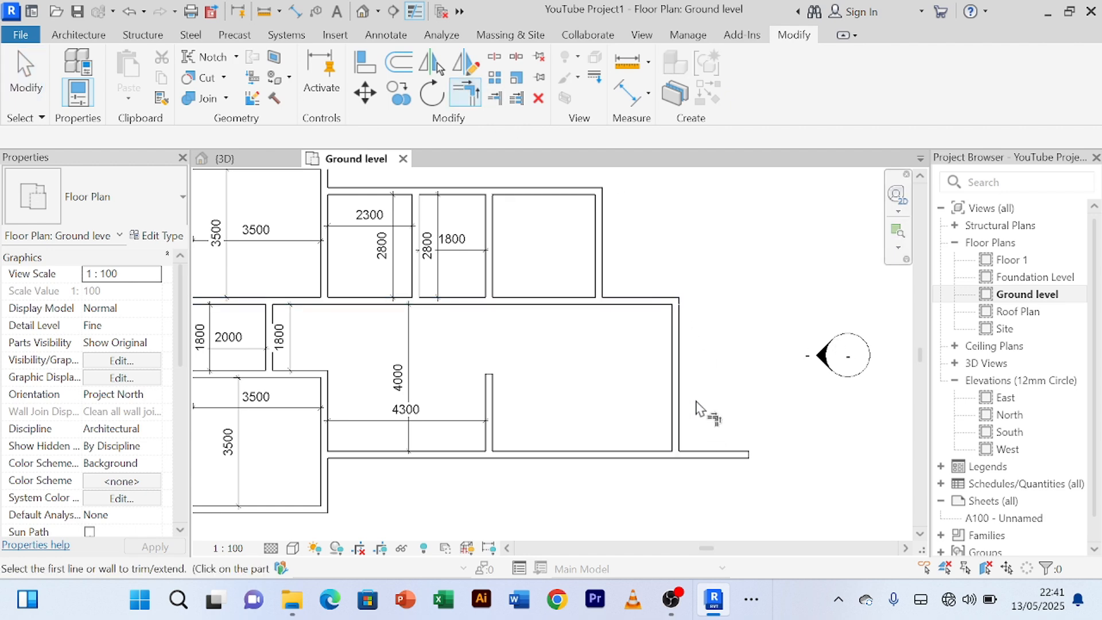
{"action": "left_click", "coordinate": [676, 428]}
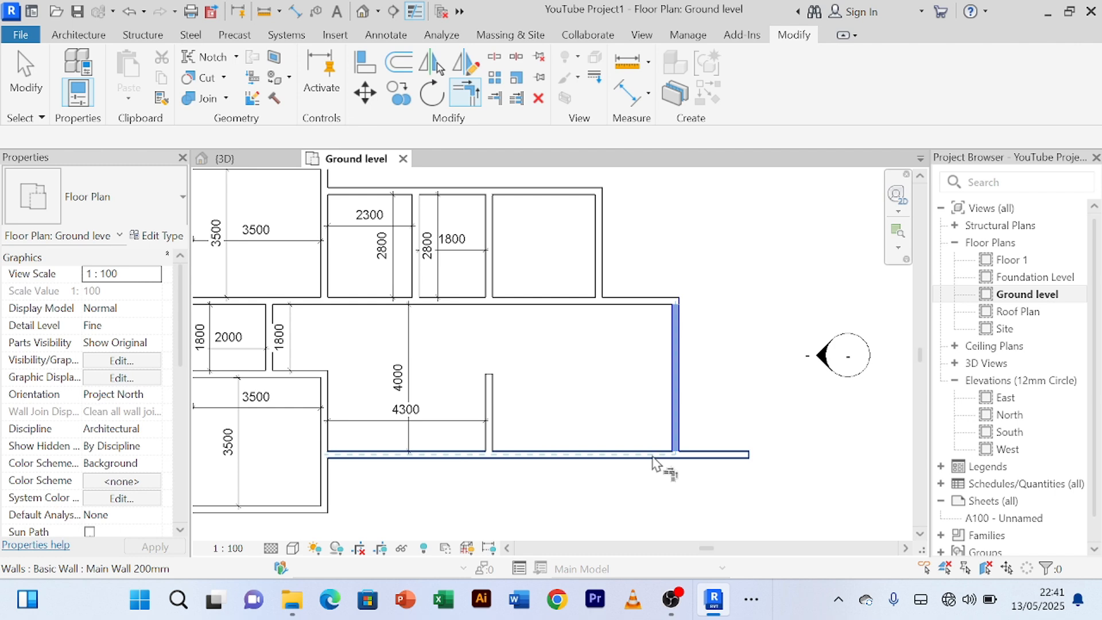
{"action": "left_click", "coordinate": [660, 456]}
{"action": "right_click", "coordinate": [745, 265]}
{"action": "left_click", "coordinate": [764, 274]}
{"action": "right_click", "coordinate": [743, 260]}
{"action": "left_click", "coordinate": [762, 262]}
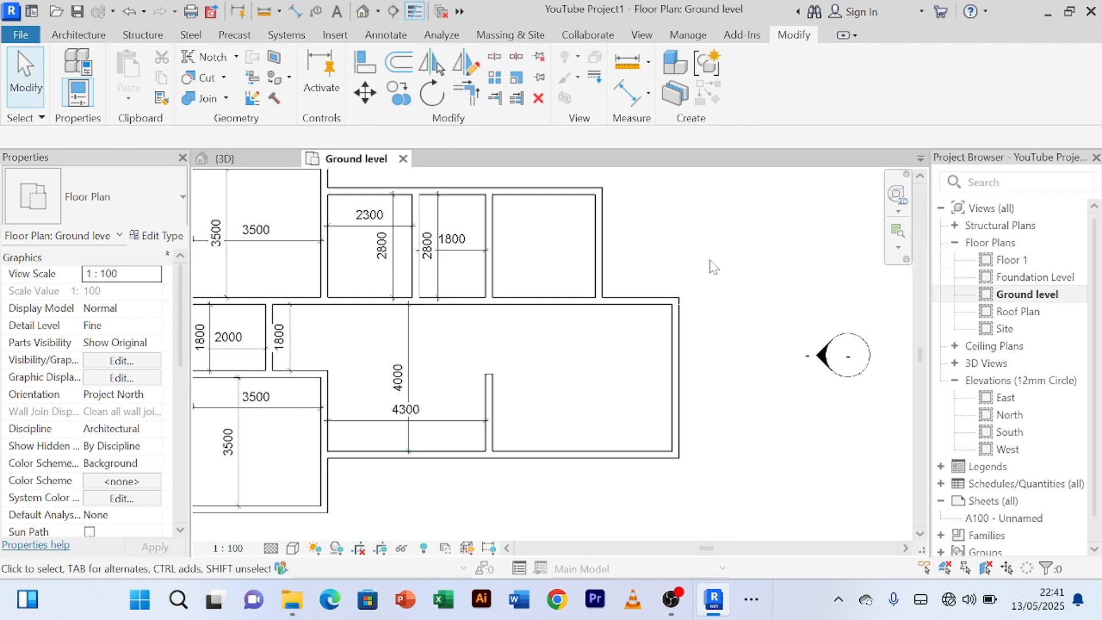
- Split the horizontal wall below the upper rooms at a point between the 1800-wide room and the offset wall
{"action": "left_click", "coordinate": [494, 58]}
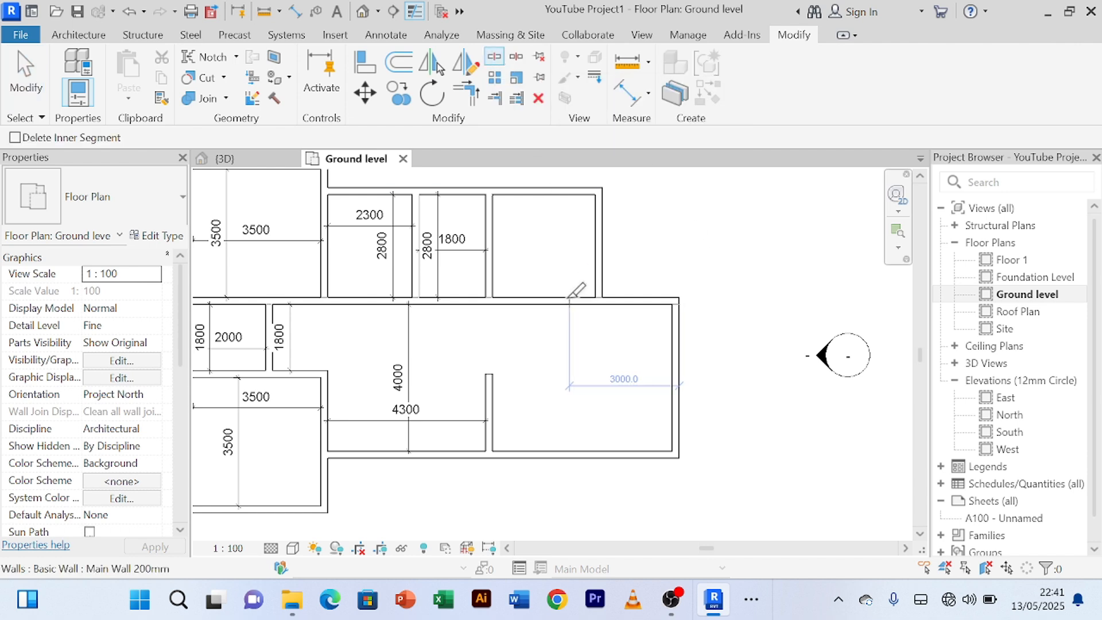
{"action": "right_click", "coordinate": [684, 233]}
{"action": "left_click", "coordinate": [703, 244]}
{"action": "right_click", "coordinate": [689, 229]}
{"action": "left_click", "coordinate": [712, 233]}
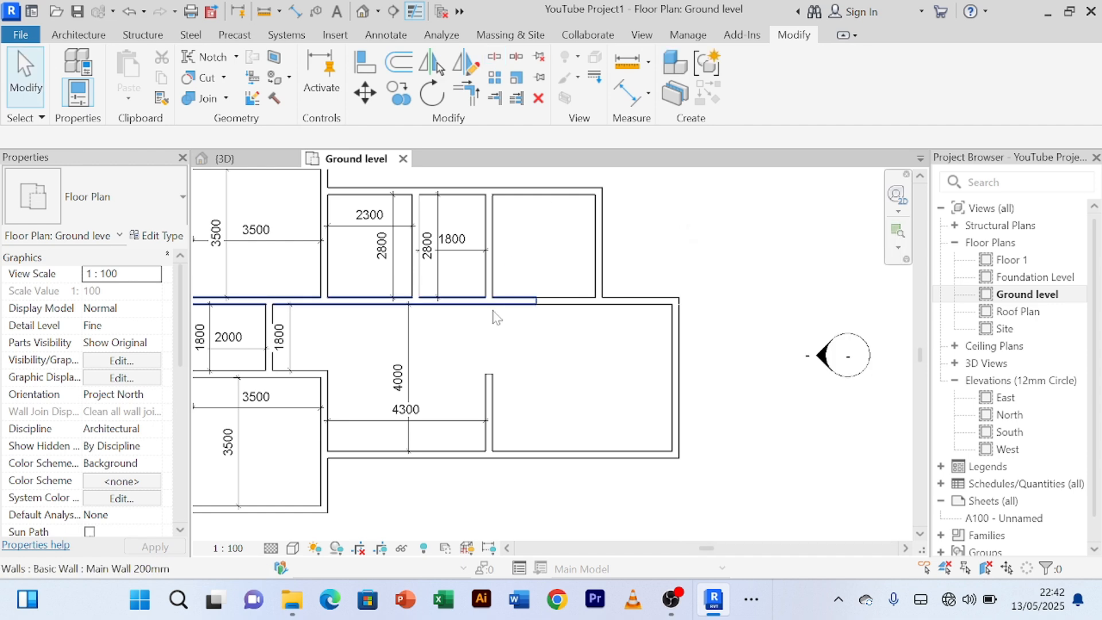
- Shorten the western segment of the split wall back to the 1800-wide room's east wall
{"action": "scroll", "coordinate": [520, 306], "scroll_direction": "up", "scroll_amount": 2}
{"action": "left_click", "coordinate": [536, 309]}
{"action": "scroll", "coordinate": [545, 305], "scroll_direction": "up", "scroll_amount": 2}
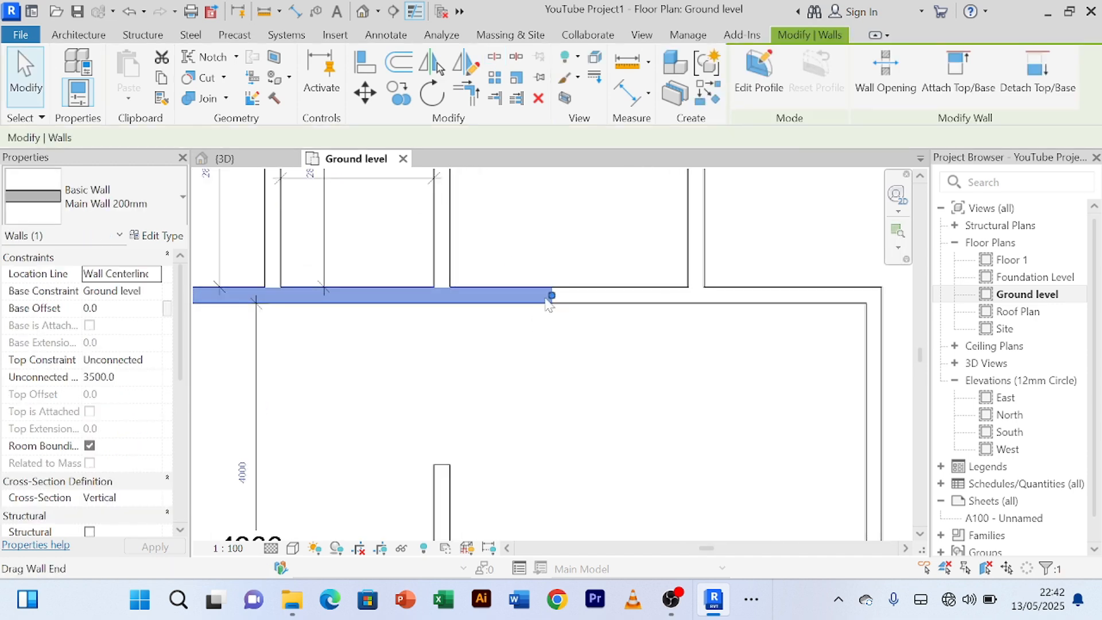
{"action": "left_click_drag", "start_coordinate": [552, 295], "coordinate": [440, 295]}
{"action": "scroll", "coordinate": [481, 298], "scroll_direction": "down", "scroll_amount": 2}
{"action": "scroll", "coordinate": [481, 298], "scroll_direction": "down", "scroll_amount": 2}
{"action": "left_click", "coordinate": [519, 301]}
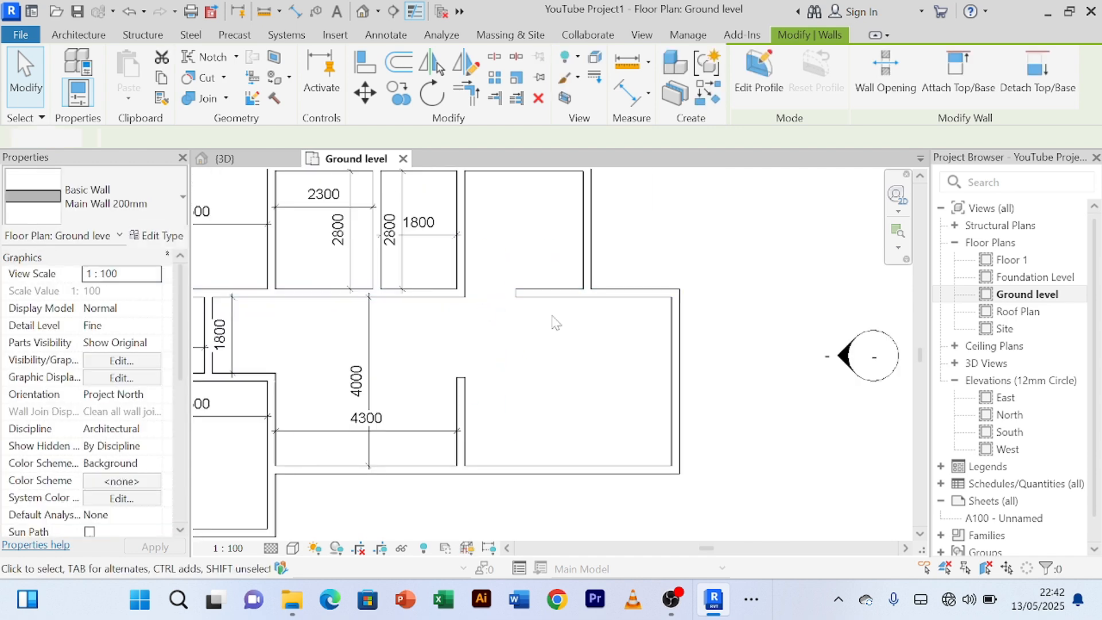
- Shorten the eastern segment of the split wall back to the offset vertical wall, opening the space between the rooms
{"action": "left_click", "coordinate": [528, 295]}
{"action": "left_click_drag", "start_coordinate": [528, 299], "coordinate": [603, 301]}
{"action": "left_click", "coordinate": [819, 288]}
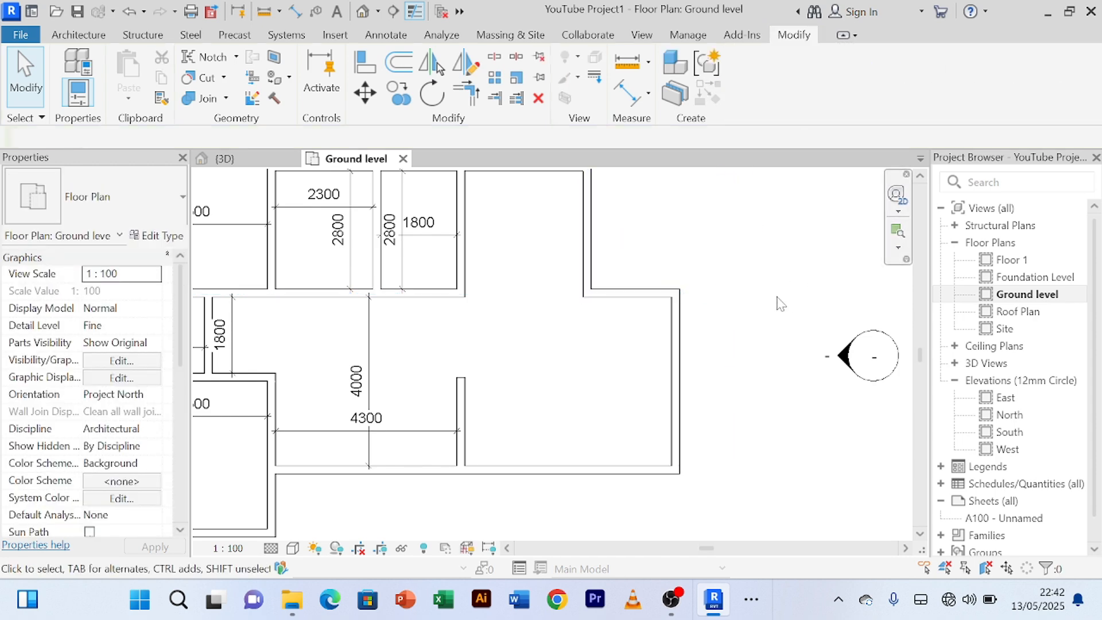
- Add an aligned dimension across the new east room's inside width, from the short partition wall to the new east wall
{"action": "scroll", "coordinate": [777, 300], "scroll_direction": "down", "scroll_amount": 2}
{"action": "middle_click_drag", "start_coordinate": [777, 301], "coordinate": [749, 275]}
{"action": "scroll", "coordinate": [574, 329], "scroll_direction": "up", "scroll_amount": 2}
{"action": "scroll", "coordinate": [602, 330], "scroll_direction": "down", "scroll_amount": 2}
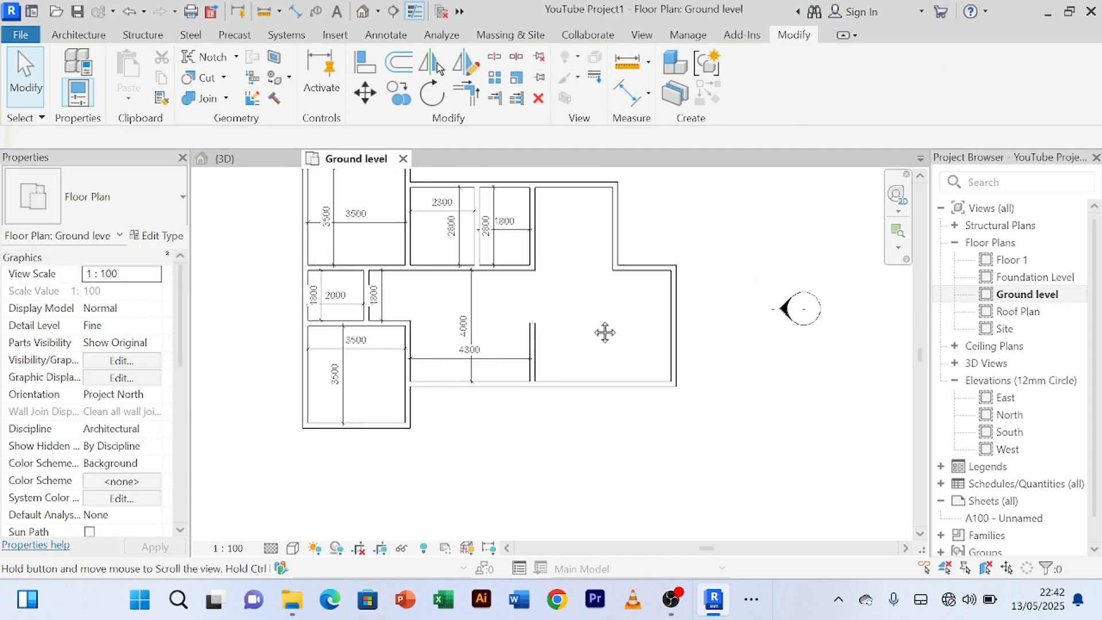
{"action": "middle_click_drag", "start_coordinate": [603, 329], "coordinate": [543, 307]}
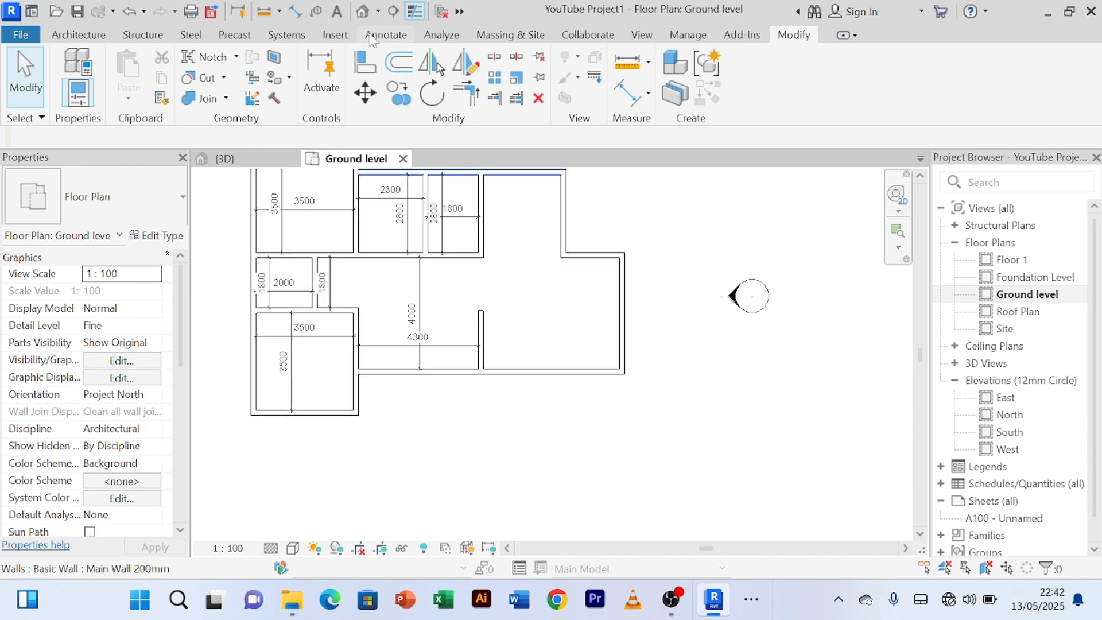
{"action": "left_click", "coordinate": [636, 98]}
{"action": "scroll", "coordinate": [495, 330], "scroll_direction": "up", "scroll_amount": 2}
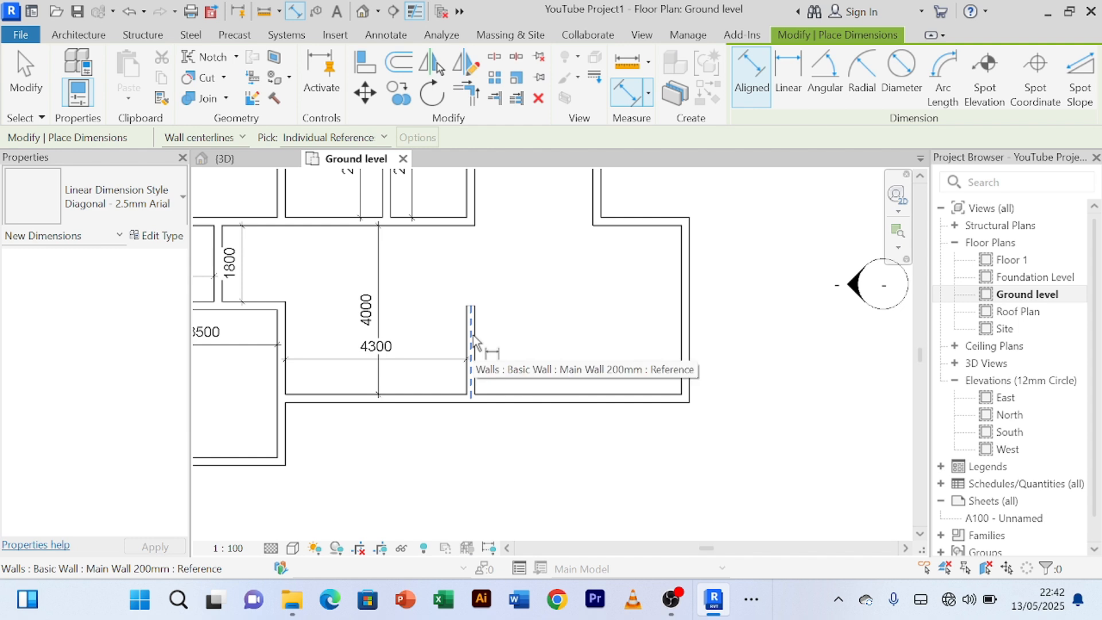
{"action": "left_click", "coordinate": [474, 344]}
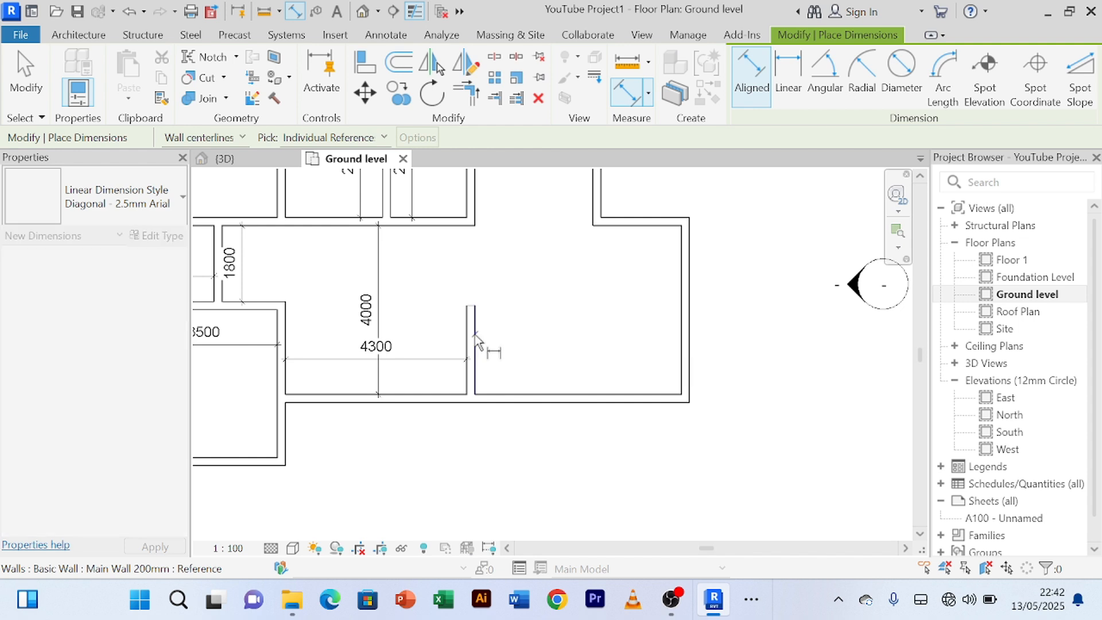
{"action": "left_click", "coordinate": [683, 351]}
{"action": "left_click", "coordinate": [666, 365]}
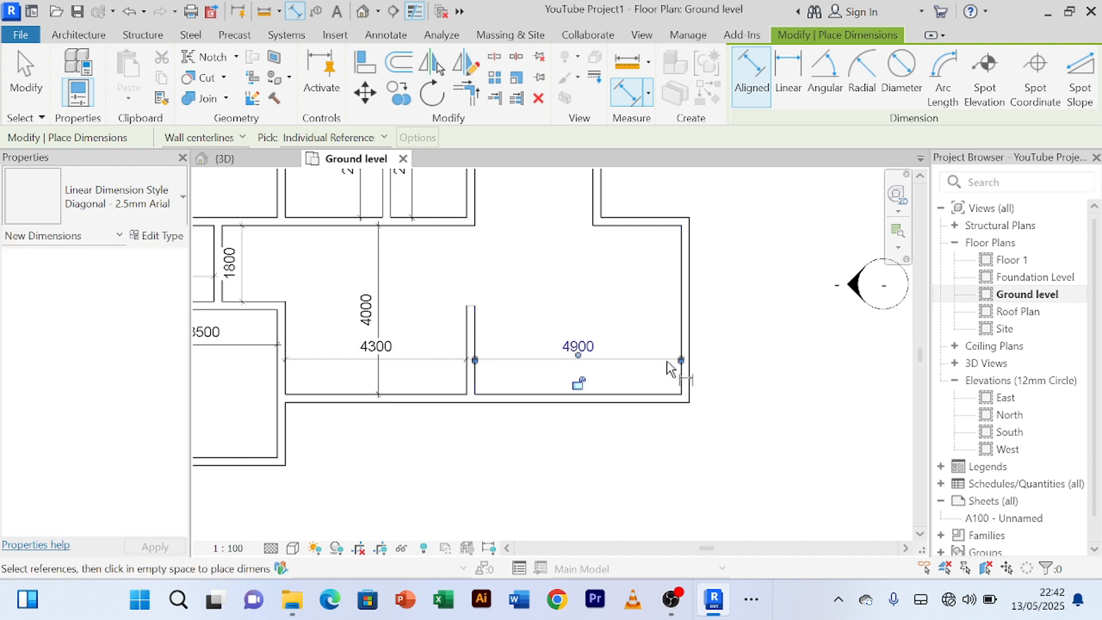
{"action": "right_click", "coordinate": [746, 245]}
{"action": "right_click", "coordinate": [756, 226]}
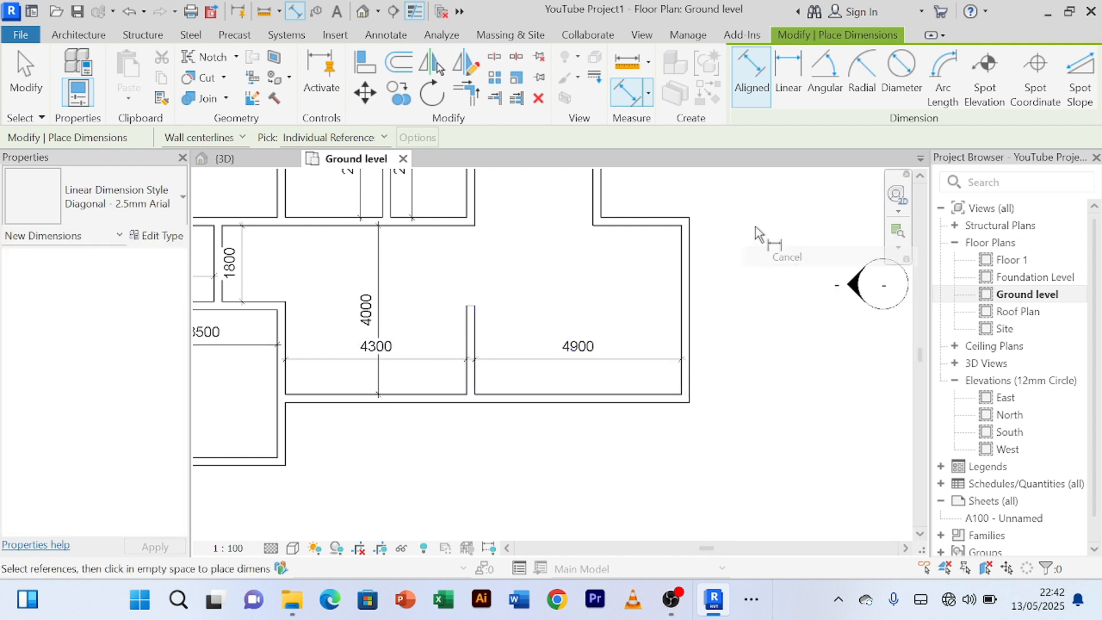
- Examine the room layout around the new east room and across the whole ground level plan
{"action": "left_click", "coordinate": [798, 236]}
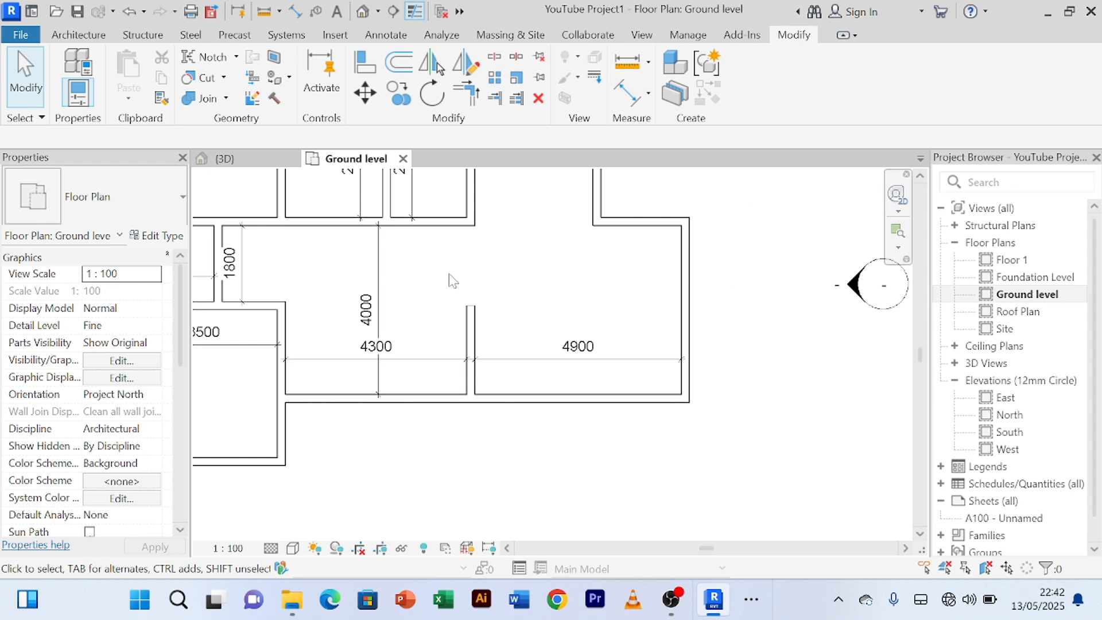
{"action": "scroll", "coordinate": [453, 283], "scroll_direction": "down", "scroll_amount": 3}
{"action": "middle_click_drag", "start_coordinate": [500, 274], "coordinate": [526, 300]}
{"action": "scroll", "coordinate": [526, 332], "scroll_direction": "up", "scroll_amount": 3}
{"action": "scroll", "coordinate": [524, 331], "scroll_direction": "up", "scroll_amount": 2}
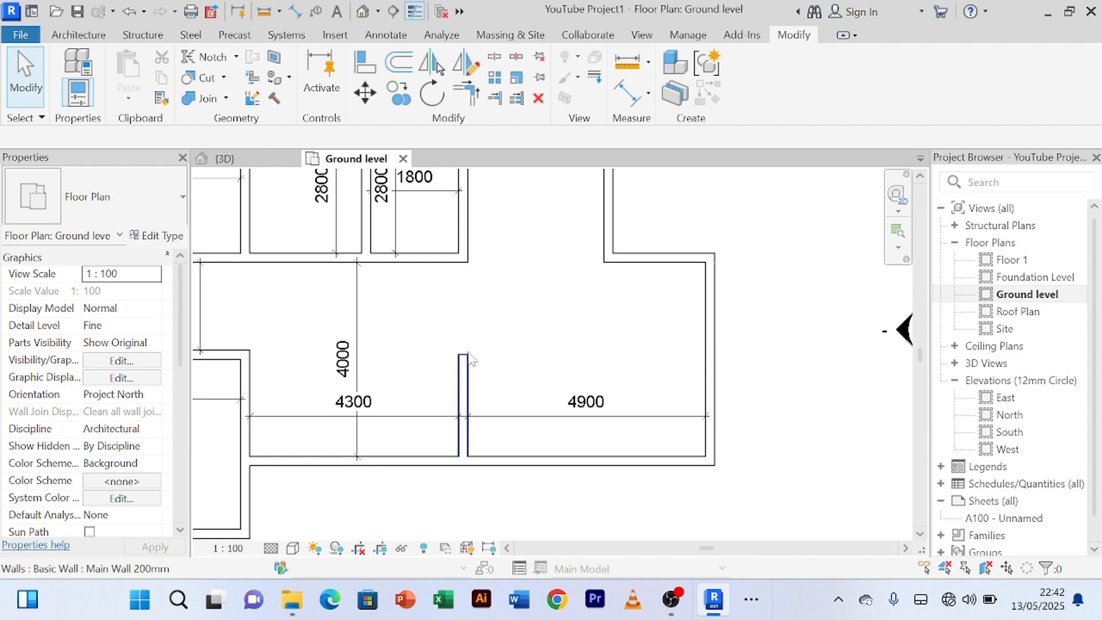
{"action": "scroll", "coordinate": [516, 341], "scroll_direction": "down", "scroll_amount": 1}
{"action": "middle_click_drag", "start_coordinate": [534, 342], "coordinate": [593, 320]}
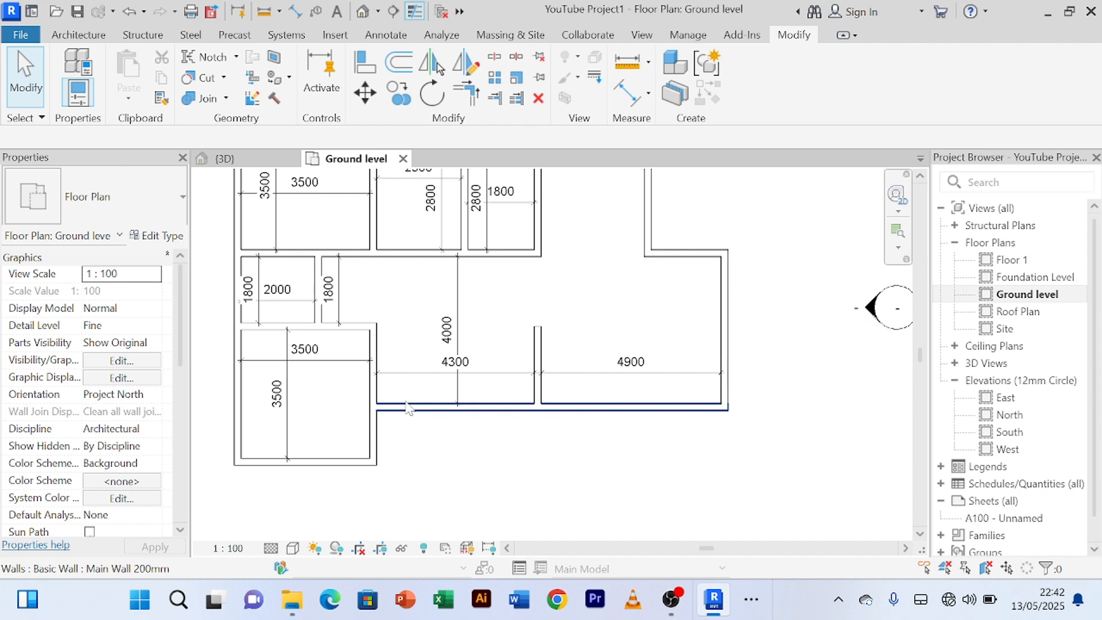
{"action": "scroll", "coordinate": [411, 435], "scroll_direction": "down", "scroll_amount": 1}
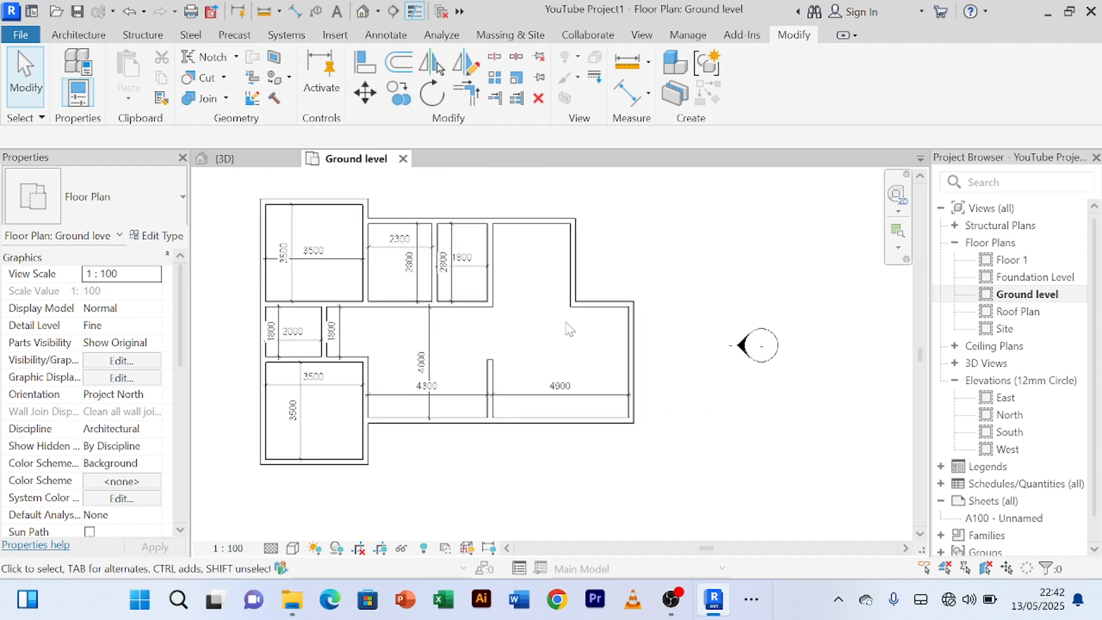
{"action": "scroll", "coordinate": [585, 337], "scroll_direction": "up", "scroll_amount": 1}
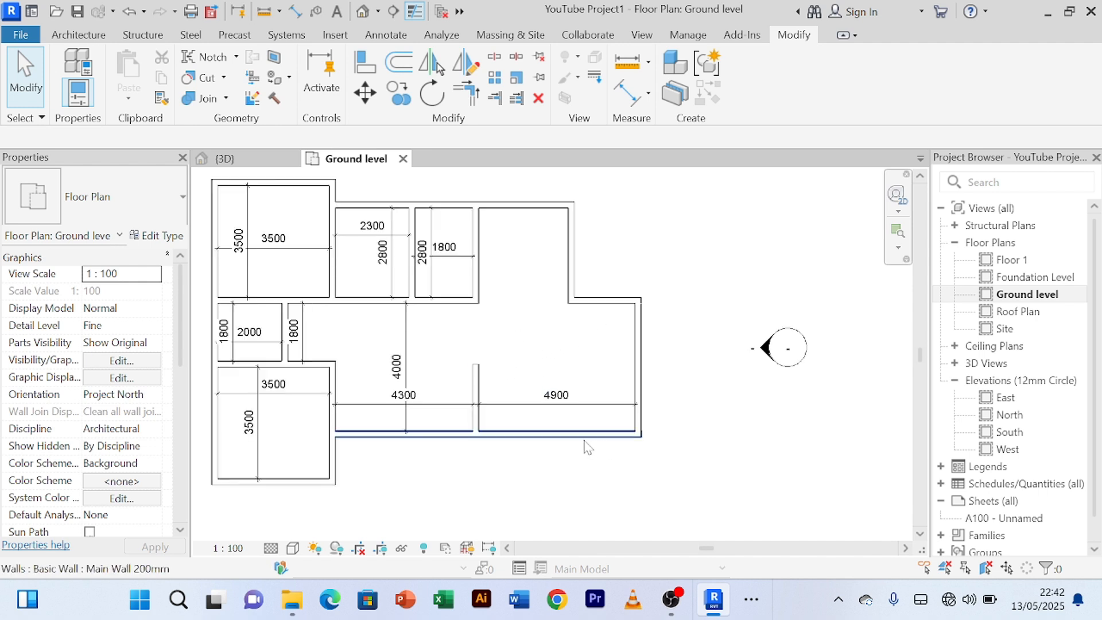
- Set the east room's inside width to 4000 by moving its east wall
{"action": "left_click", "coordinate": [639, 360]}
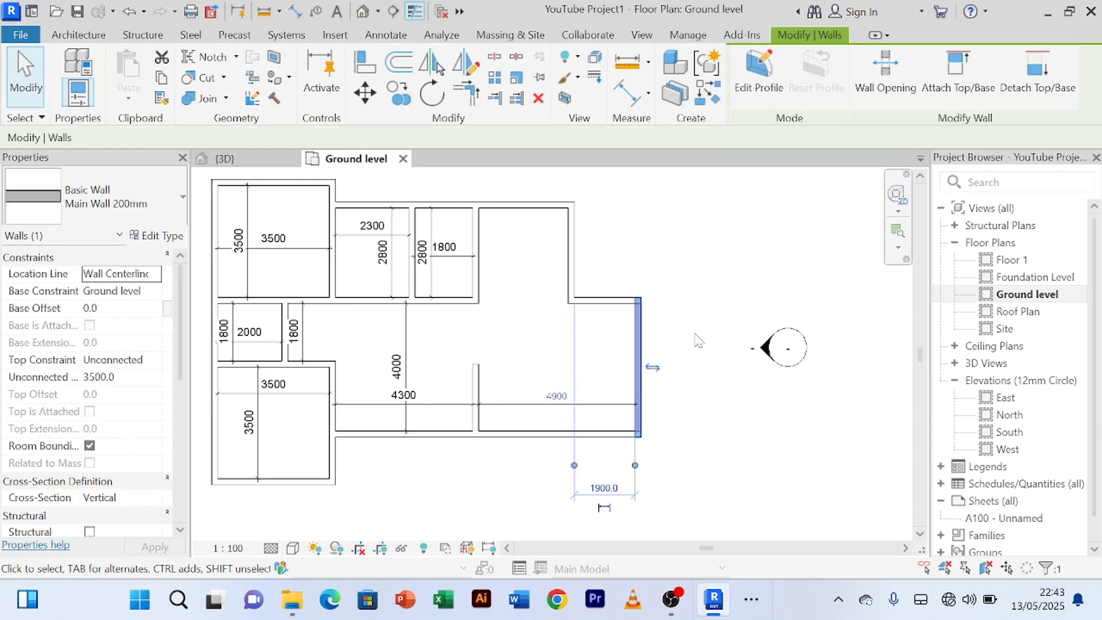
{"action": "left_click", "coordinate": [556, 395]}
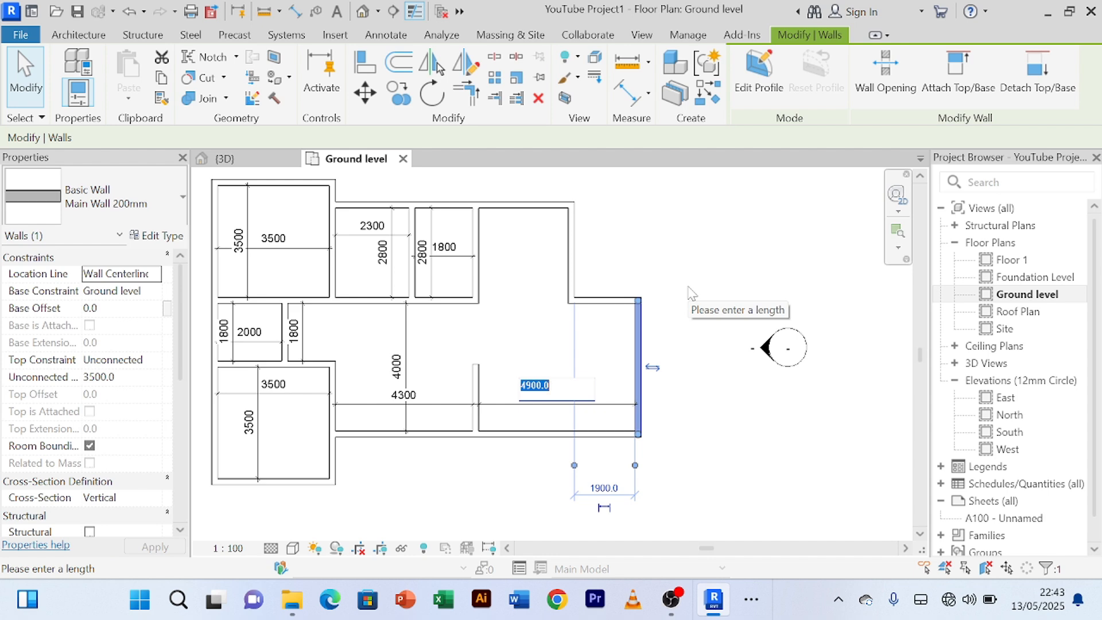
{"action": "type", "text": "4000"}
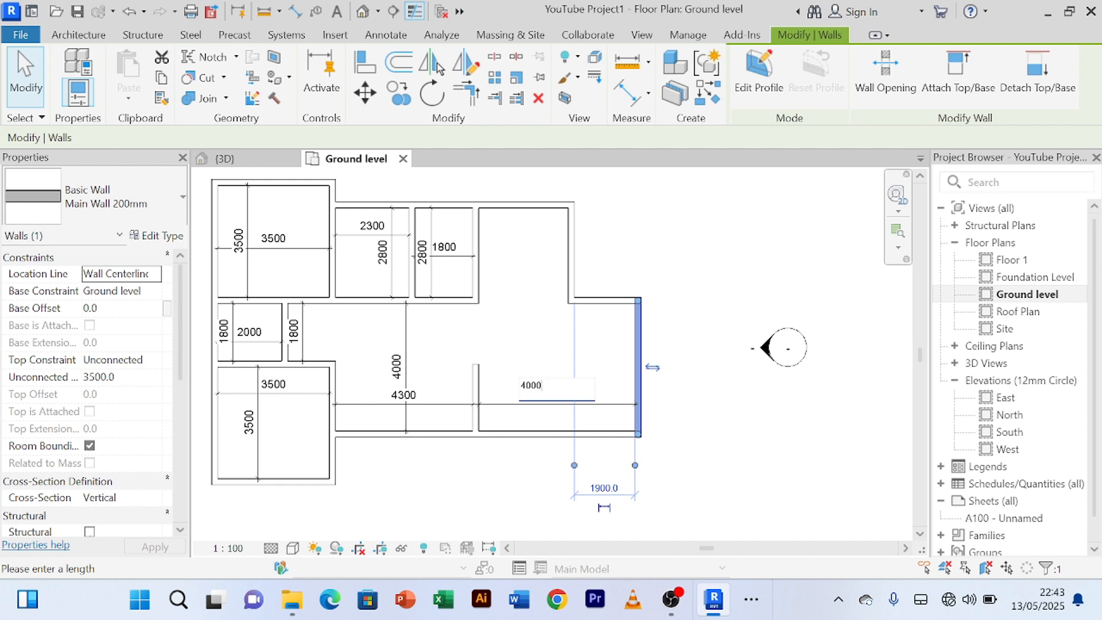
{"action": "key", "text": "Return"}
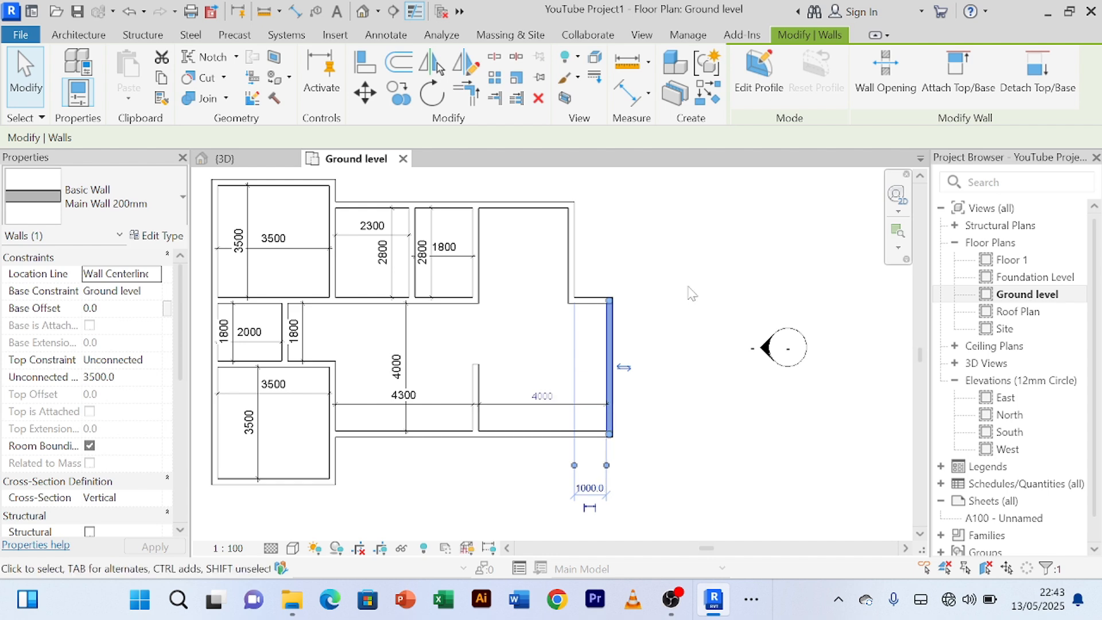
{"action": "left_click", "coordinate": [663, 284]}
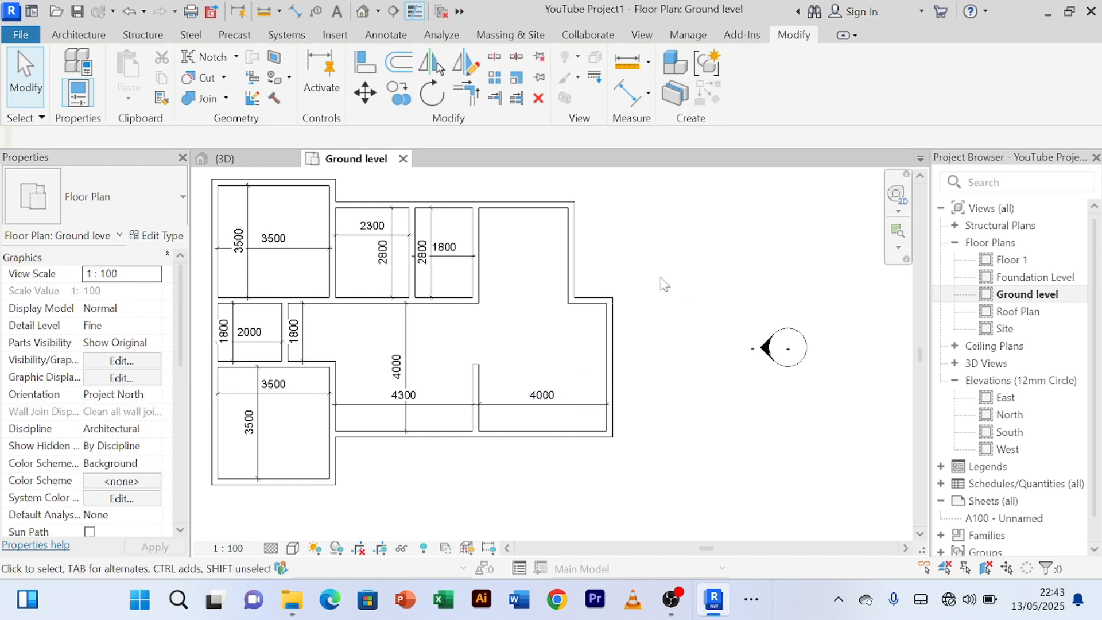
- Offset a copy of the long south wall 3800 northward, just below the upper rooms
{"action": "left_click", "coordinate": [547, 434]}
{"action": "left_click", "coordinate": [399, 62]}
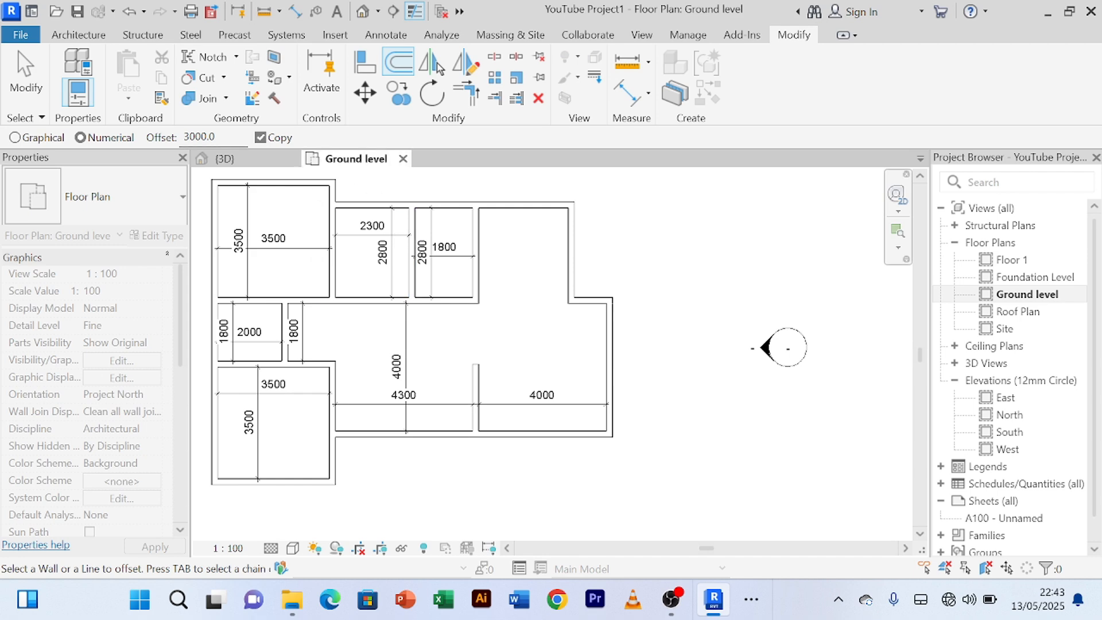
{"action": "left_click", "coordinate": [204, 137]}
{"action": "type", "text": "3"}
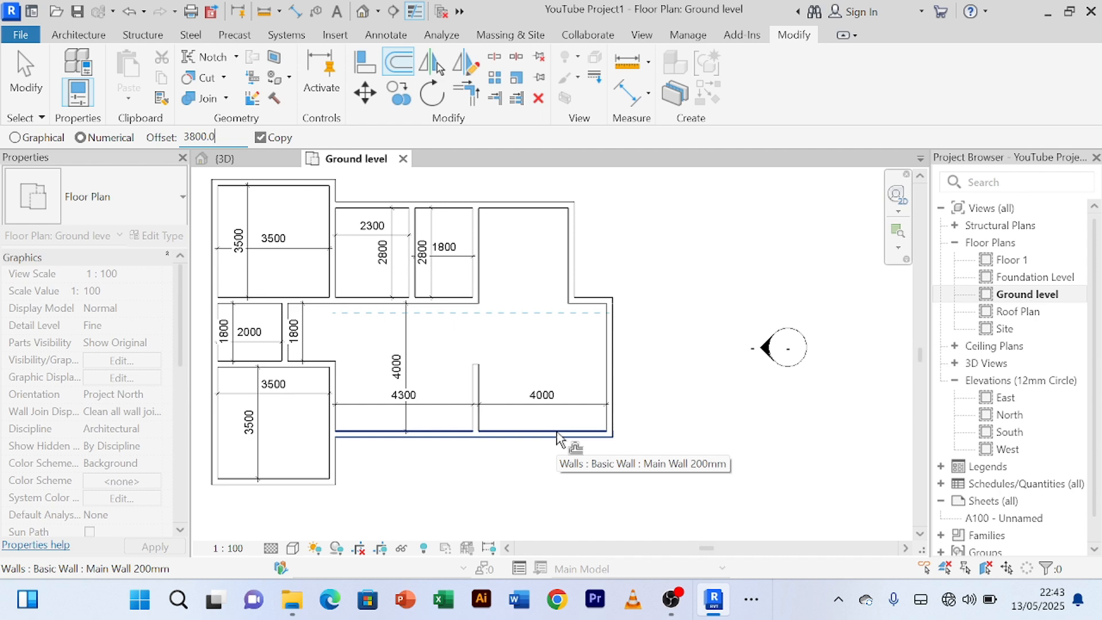
{"action": "left_click", "coordinate": [556, 439]}
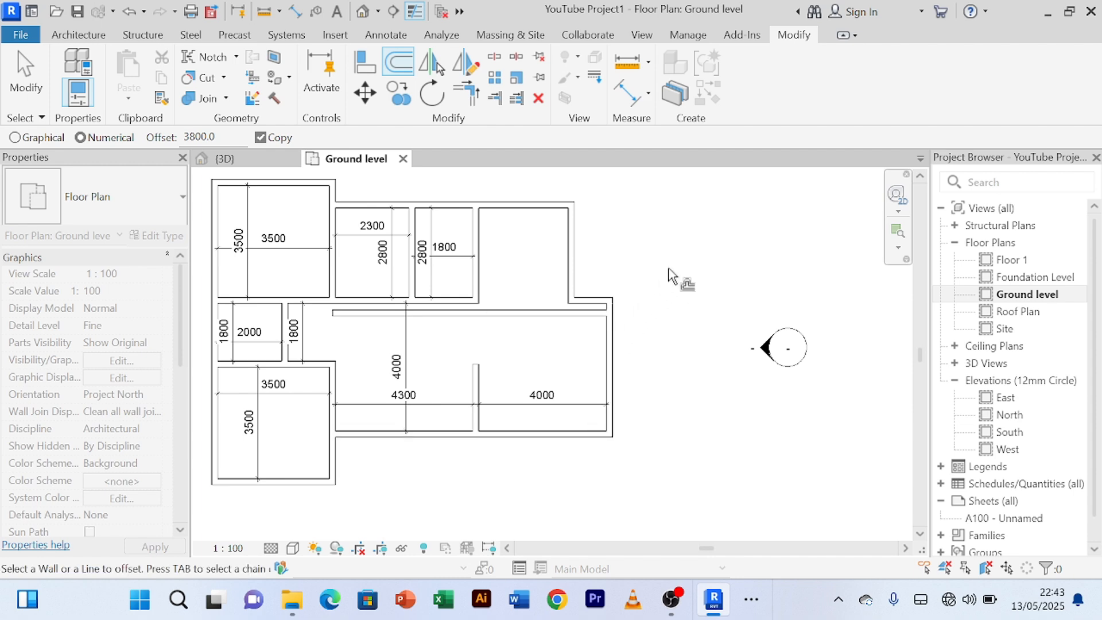
{"action": "right_click", "coordinate": [688, 236]}
{"action": "left_click", "coordinate": [713, 244]}
{"action": "right_click", "coordinate": [710, 236]}
{"action": "left_click", "coordinate": [728, 243]}
{"action": "right_click", "coordinate": [717, 230]}
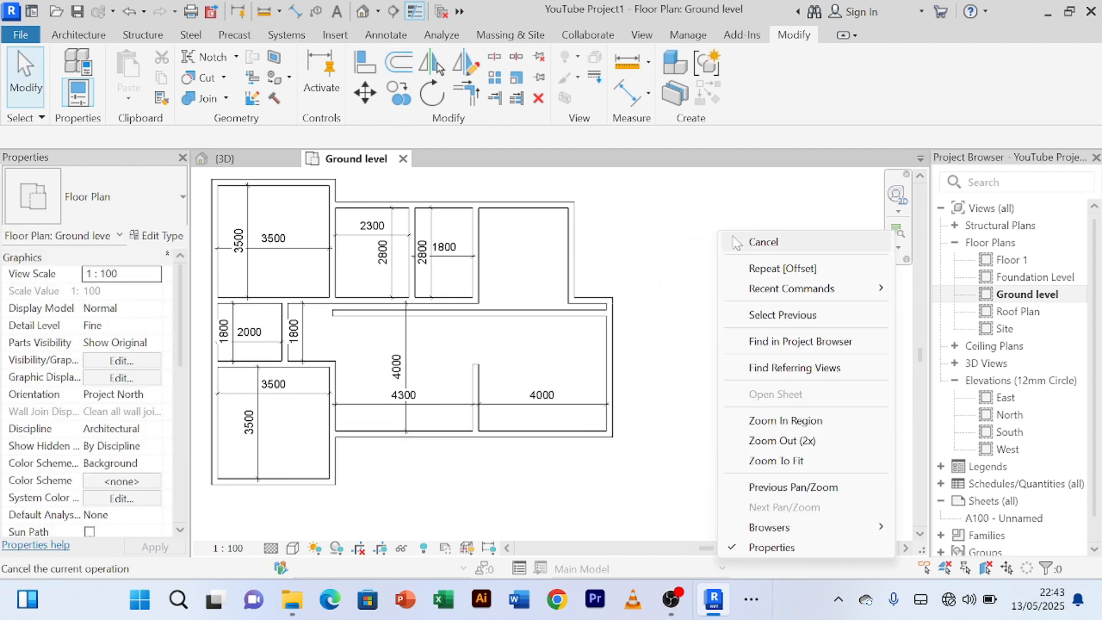
{"action": "left_click", "coordinate": [737, 239]}
{"action": "right_click", "coordinate": [699, 219]}
{"action": "left_click", "coordinate": [736, 240]}
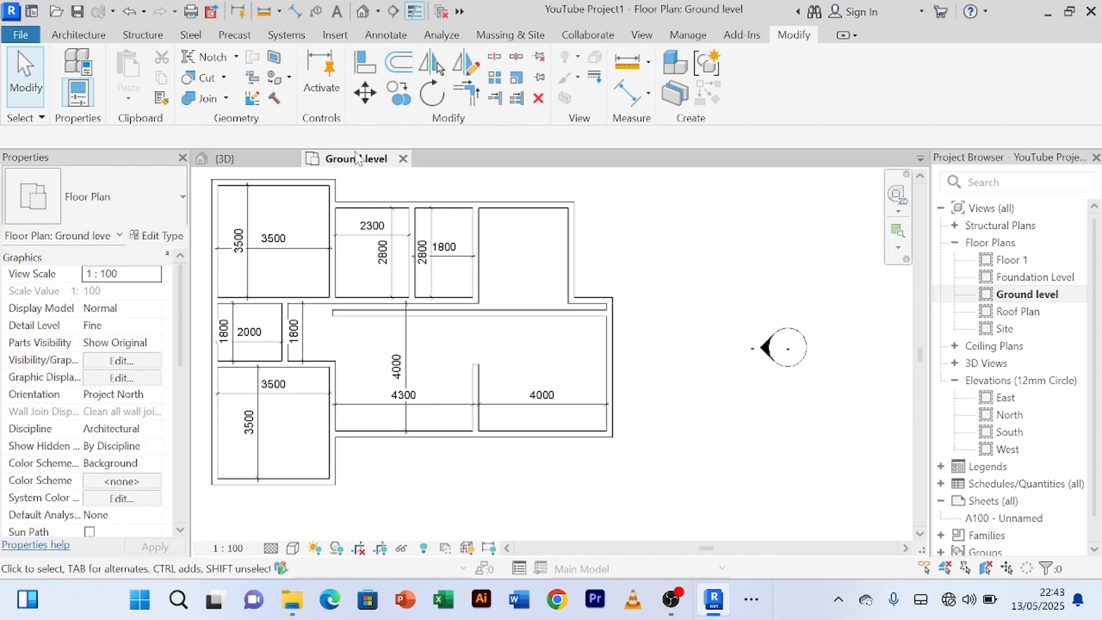
- Trim the short partition wall and the new offset wall into a corner, closing the east room's northwest side
{"action": "left_click", "coordinate": [472, 99]}
{"action": "scroll", "coordinate": [463, 327], "scroll_direction": "up", "scroll_amount": 3}
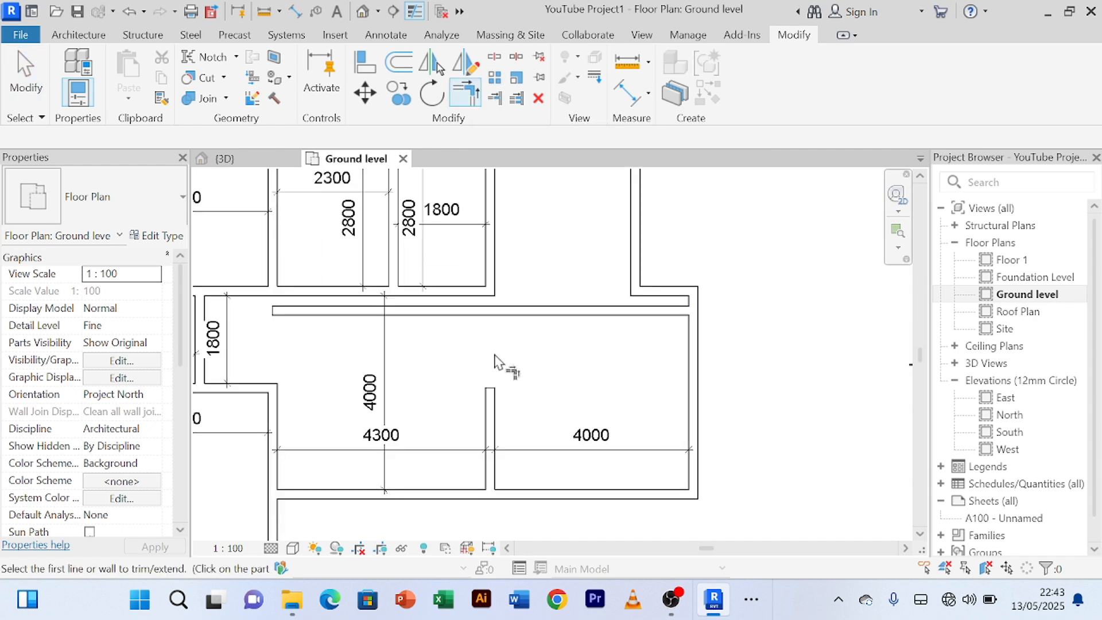
{"action": "left_click", "coordinate": [490, 425]}
{"action": "left_click", "coordinate": [545, 313]}
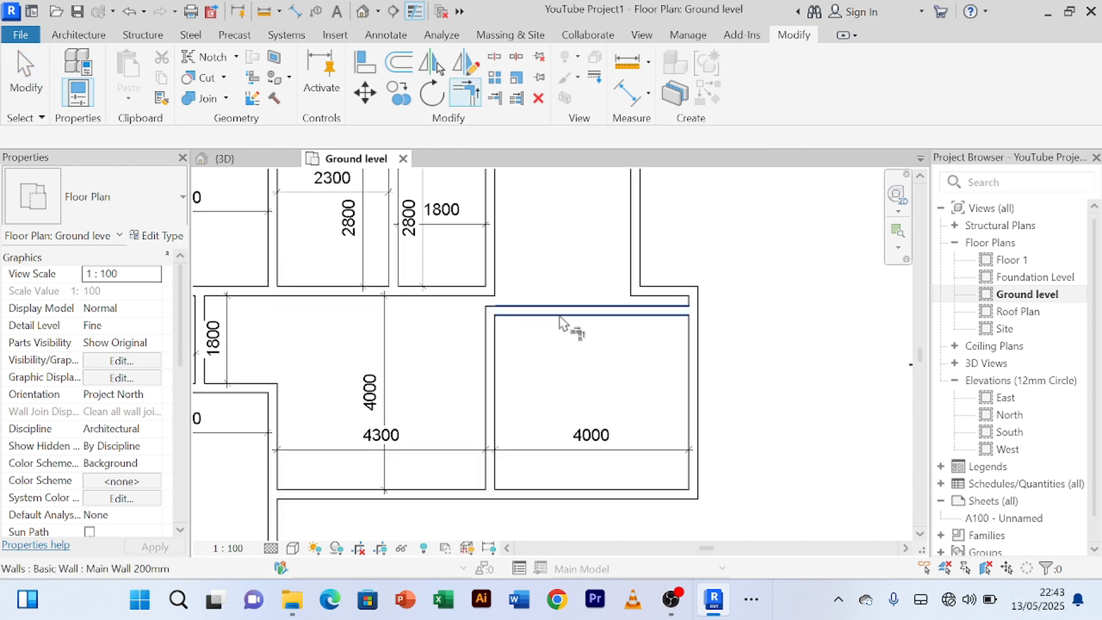
{"action": "right_click", "coordinate": [771, 231]}
{"action": "left_click", "coordinate": [793, 243]}
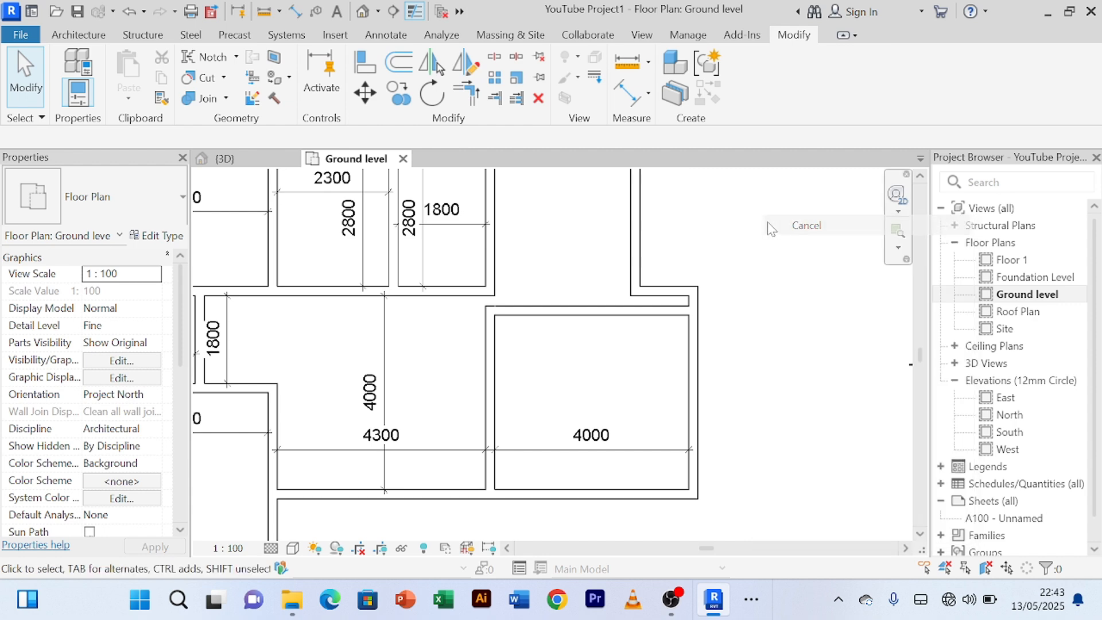
- Delete the short horizontal wall running just above the offset wall, between the upper room's east wall and the outer east wall
{"action": "scroll", "coordinate": [777, 244], "scroll_direction": "down", "scroll_amount": 3}
{"action": "scroll", "coordinate": [709, 273], "scroll_direction": "up", "scroll_amount": 3}
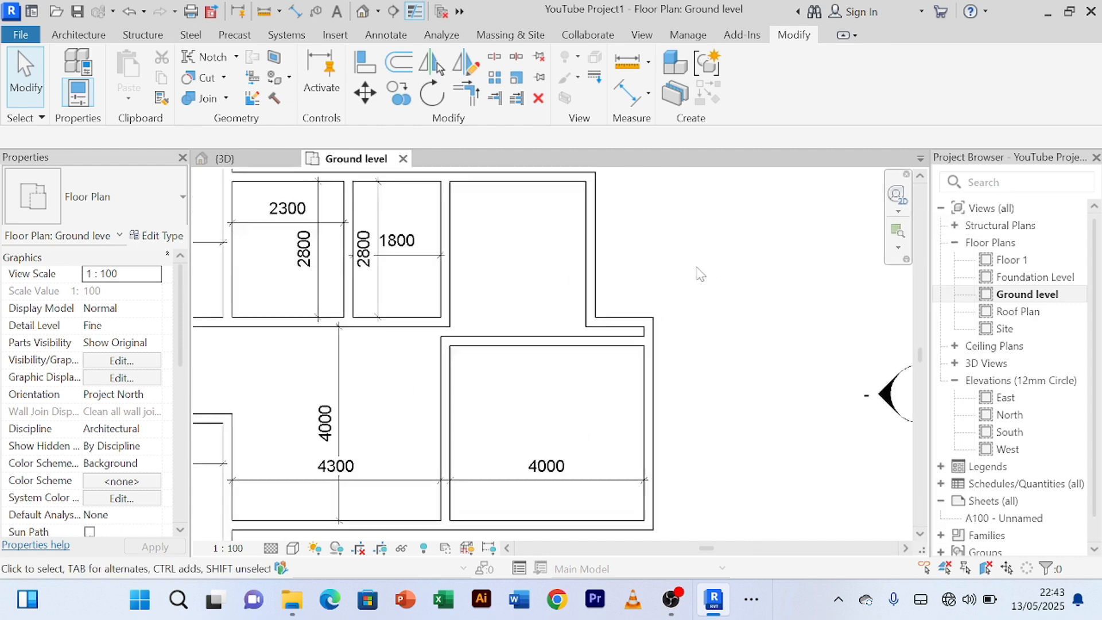
{"action": "left_click", "coordinate": [618, 328]}
{"action": "key", "text": "Delete"}
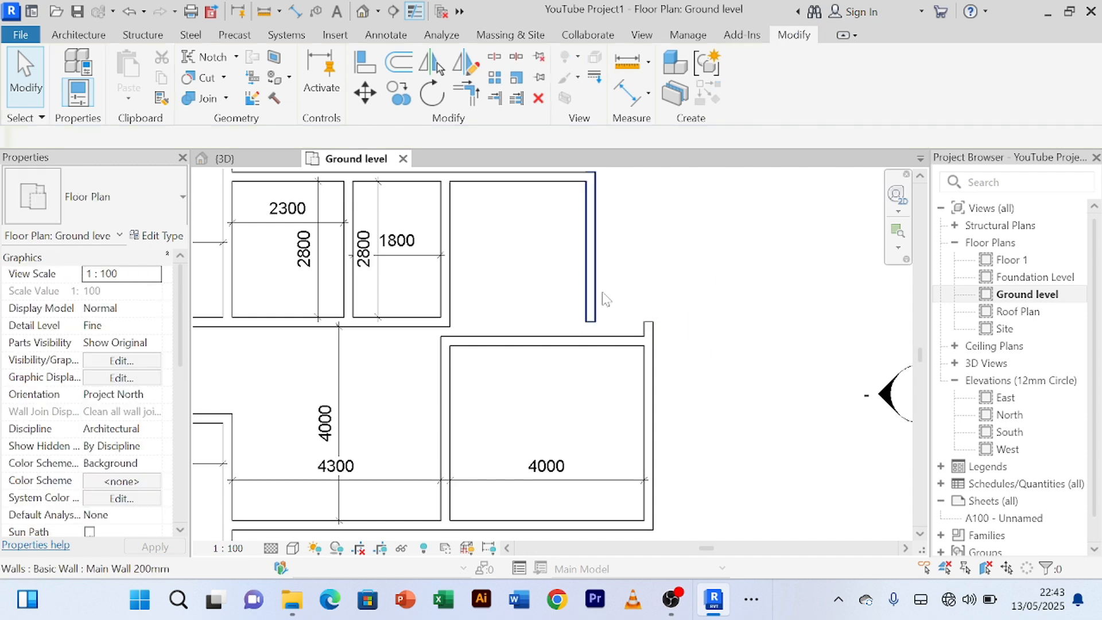
{"action": "scroll", "coordinate": [606, 298], "scroll_direction": "down", "scroll_amount": 2}
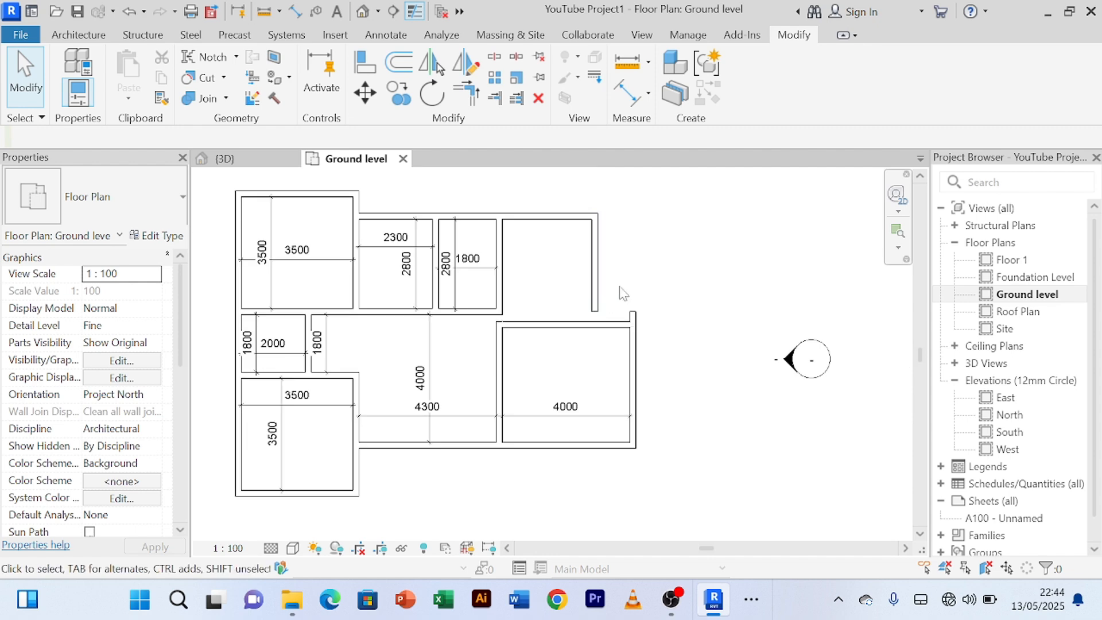
- Trim the outer east wall and the new horizontal wall into a corner at the east room's northeast end
{"action": "scroll", "coordinate": [623, 293], "scroll_direction": "up", "scroll_amount": 1}
{"action": "middle_click_drag", "start_coordinate": [633, 296], "coordinate": [644, 298]}
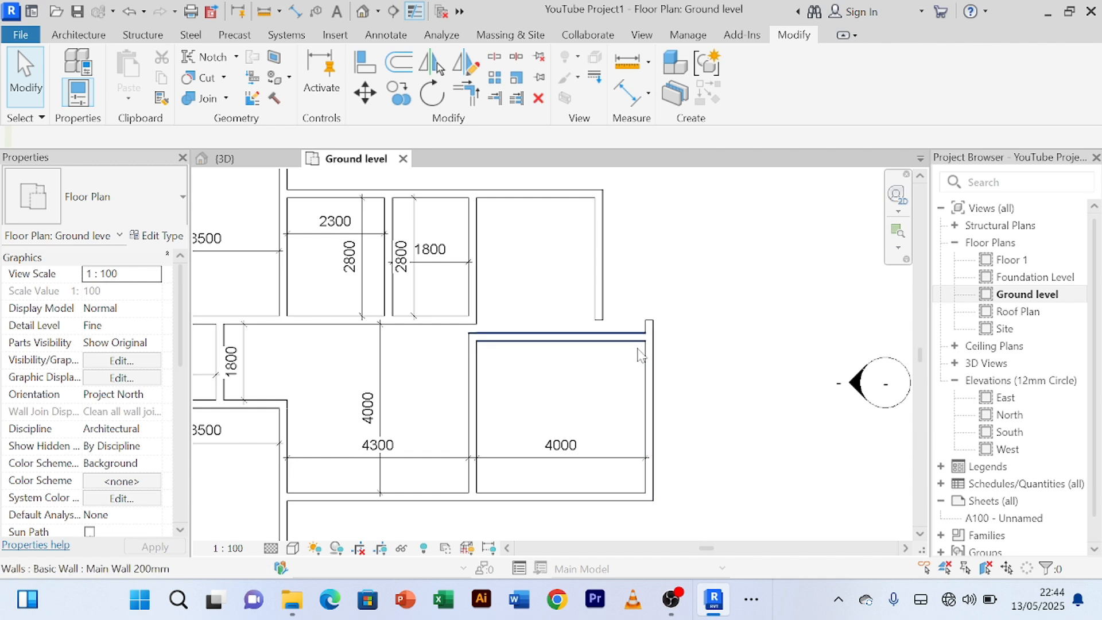
{"action": "left_click", "coordinate": [466, 93]}
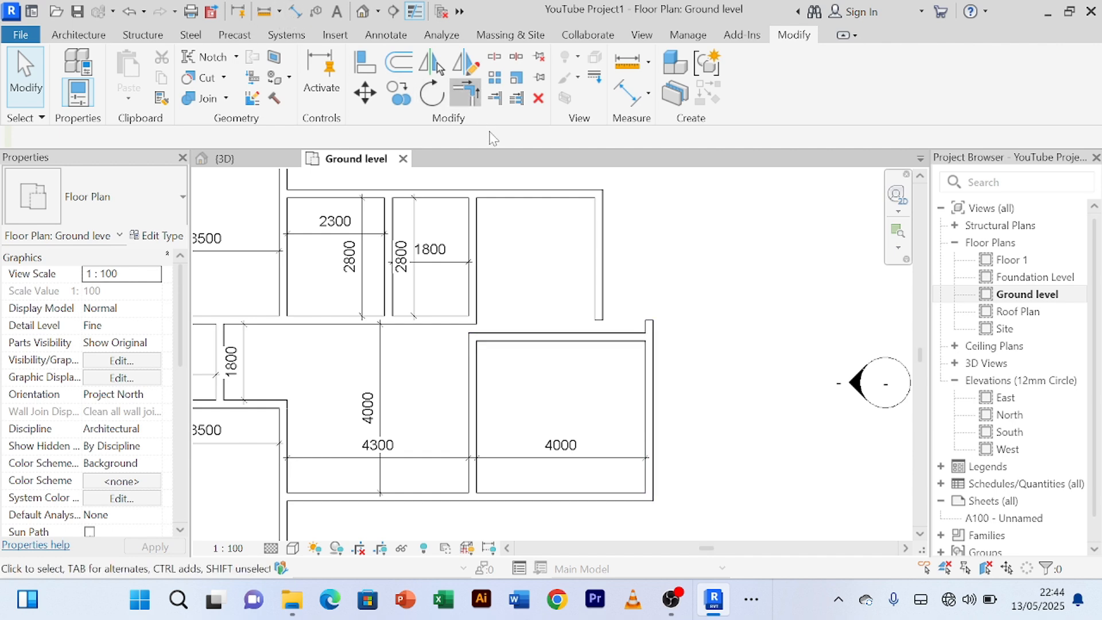
{"action": "scroll", "coordinate": [688, 420], "scroll_direction": "up", "scroll_amount": 2}
{"action": "middle_click_drag", "start_coordinate": [688, 421], "coordinate": [607, 335]}
{"action": "left_click", "coordinate": [543, 255]}
{"action": "left_click", "coordinate": [513, 203]}
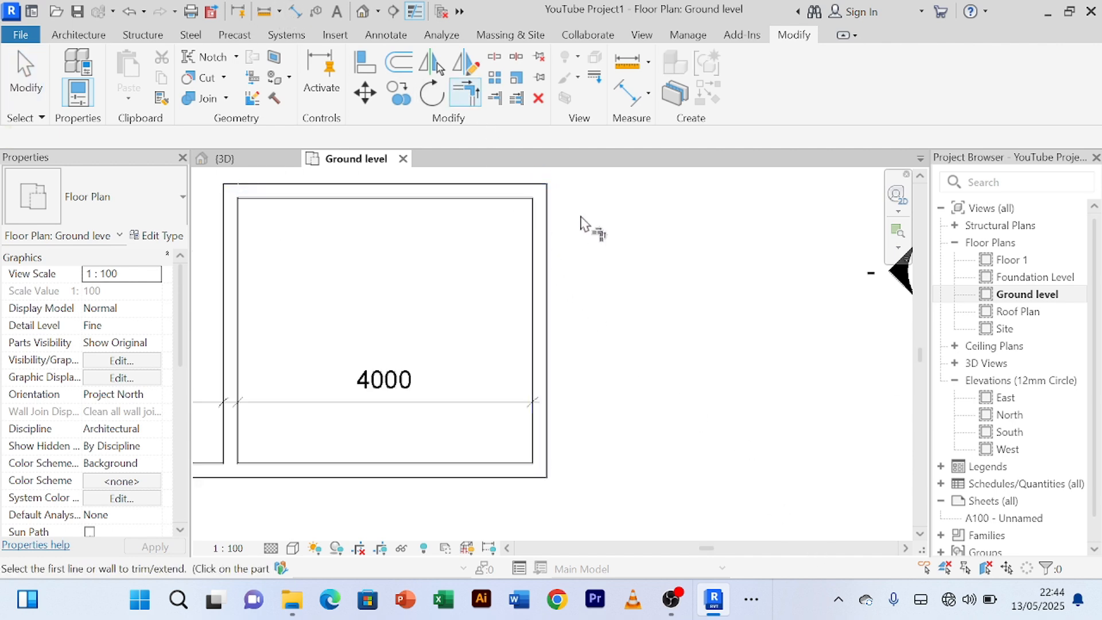
{"action": "scroll", "coordinate": [672, 317], "scroll_direction": "down", "scroll_amount": 3}
{"action": "middle_click_drag", "start_coordinate": [610, 253], "coordinate": [629, 264]}
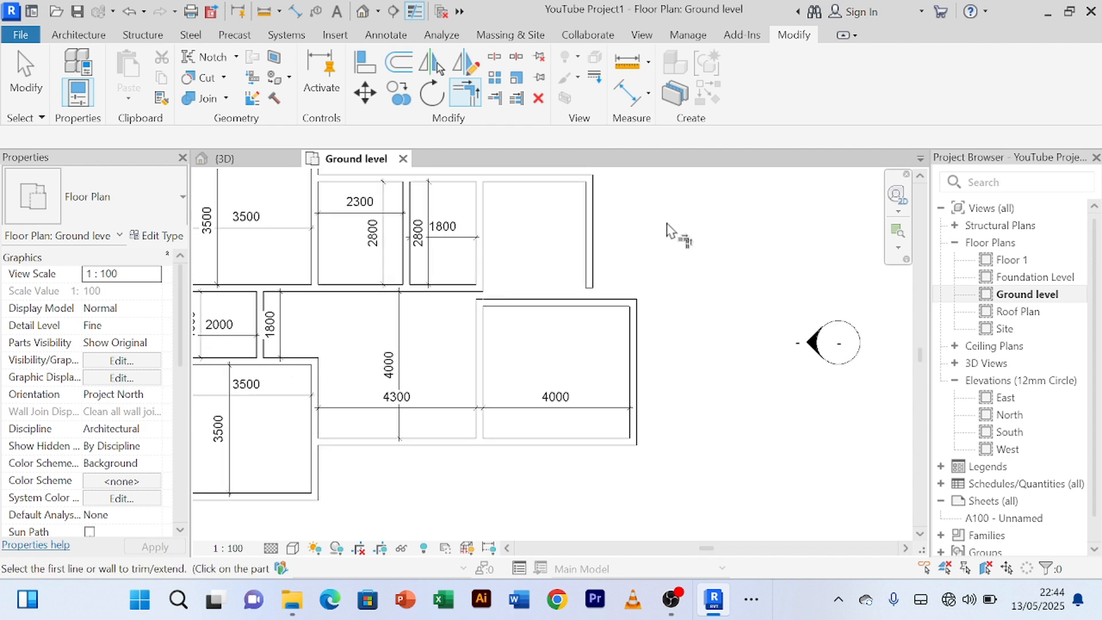
{"action": "right_click", "coordinate": [679, 227]}
{"action": "left_click", "coordinate": [691, 234]}
- Extend the southern end of the upper room's east wall down to the east room's north wall
{"action": "left_click", "coordinate": [591, 276]}
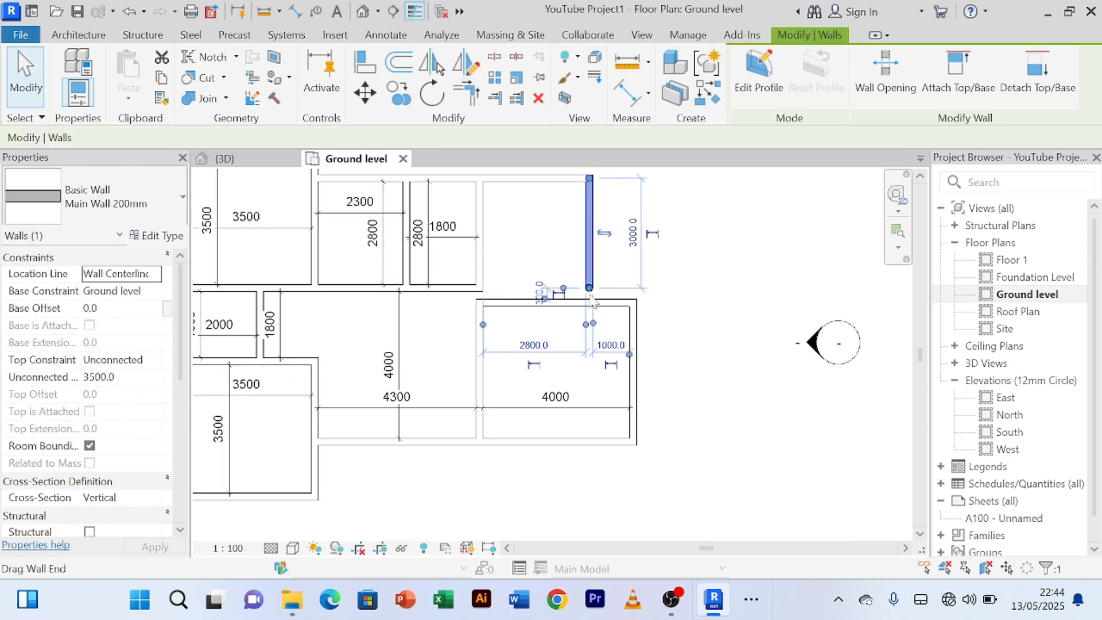
{"action": "left_click_drag", "start_coordinate": [589, 289], "coordinate": [590, 303]}
{"action": "left_click", "coordinate": [668, 284]}
{"action": "scroll", "coordinate": [679, 271], "scroll_direction": "down", "scroll_amount": 2}
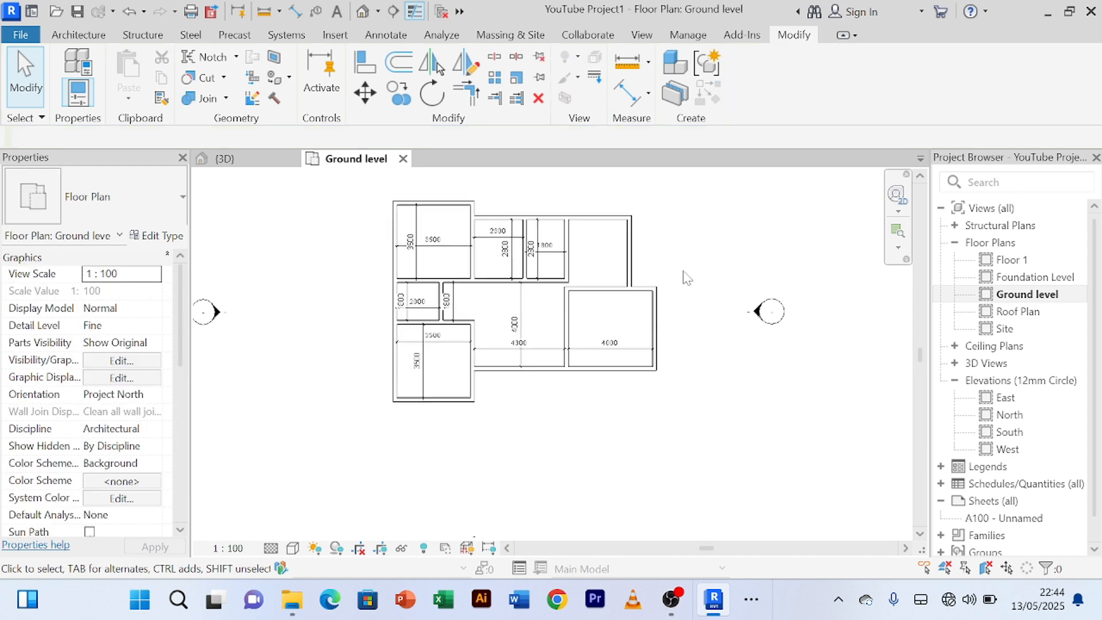
- Examine the revised plan, particularly the opening between the upper room, the 4300-wide space and the east room
{"action": "middle_click_drag", "start_coordinate": [697, 281], "coordinate": [701, 281]}
{"action": "scroll", "coordinate": [554, 322], "scroll_direction": "up", "scroll_amount": 2}
{"action": "middle_click_drag", "start_coordinate": [631, 313], "coordinate": [597, 348]}
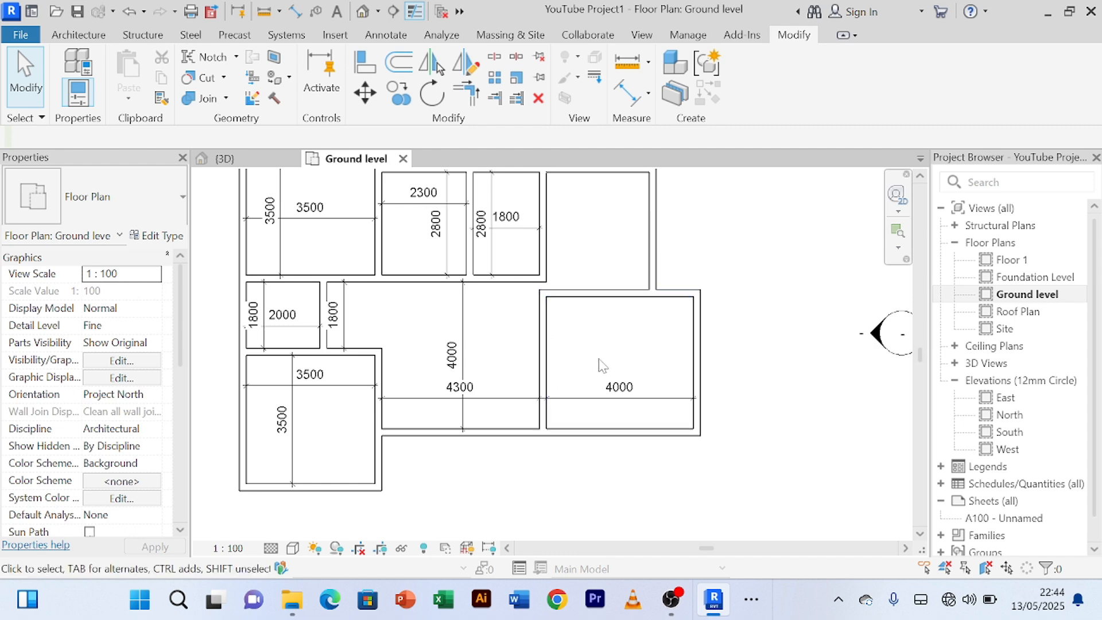
{"action": "scroll", "coordinate": [613, 320], "scroll_direction": "down", "scroll_amount": 3}
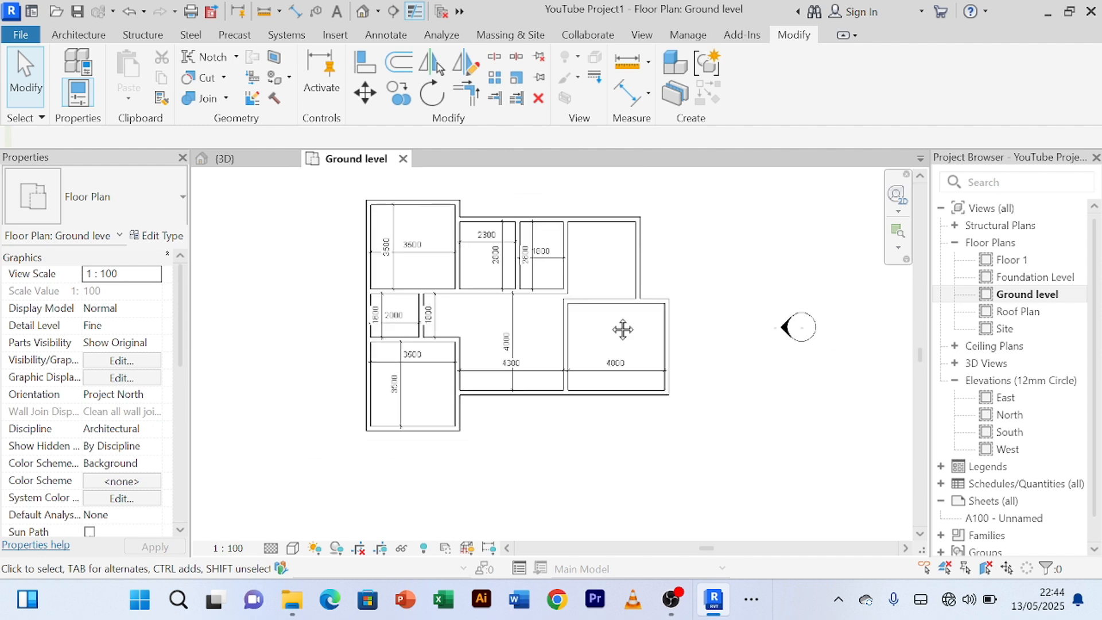
{"action": "scroll", "coordinate": [574, 236], "scroll_direction": "up", "scroll_amount": 2}
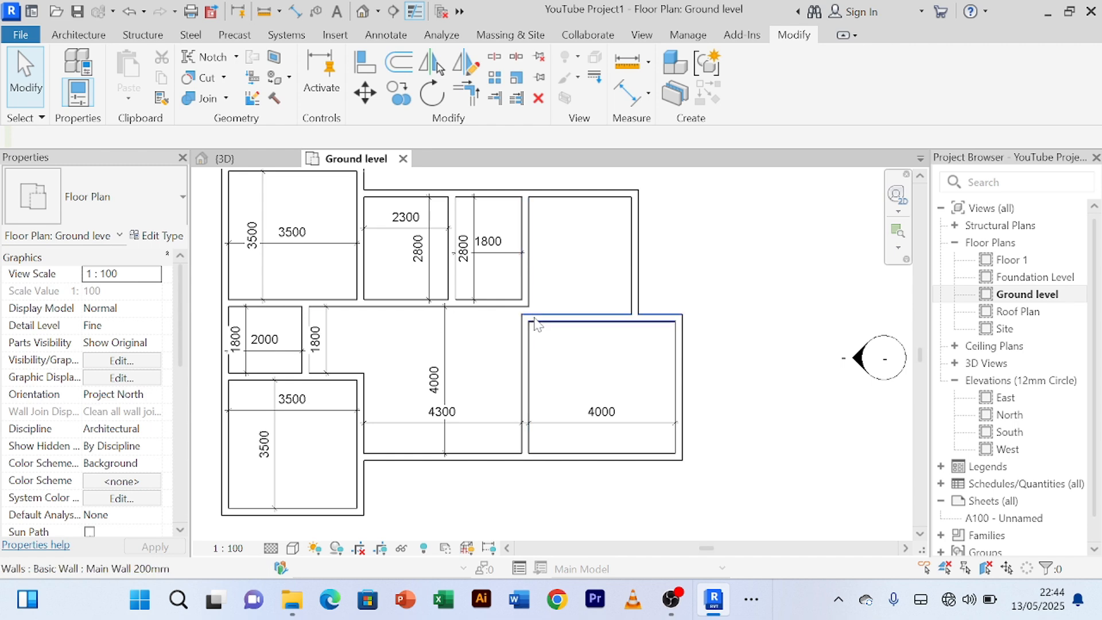
{"action": "scroll", "coordinate": [535, 321], "scroll_direction": "up", "scroll_amount": 2}
{"action": "scroll", "coordinate": [537, 321], "scroll_direction": "down", "scroll_amount": 3}
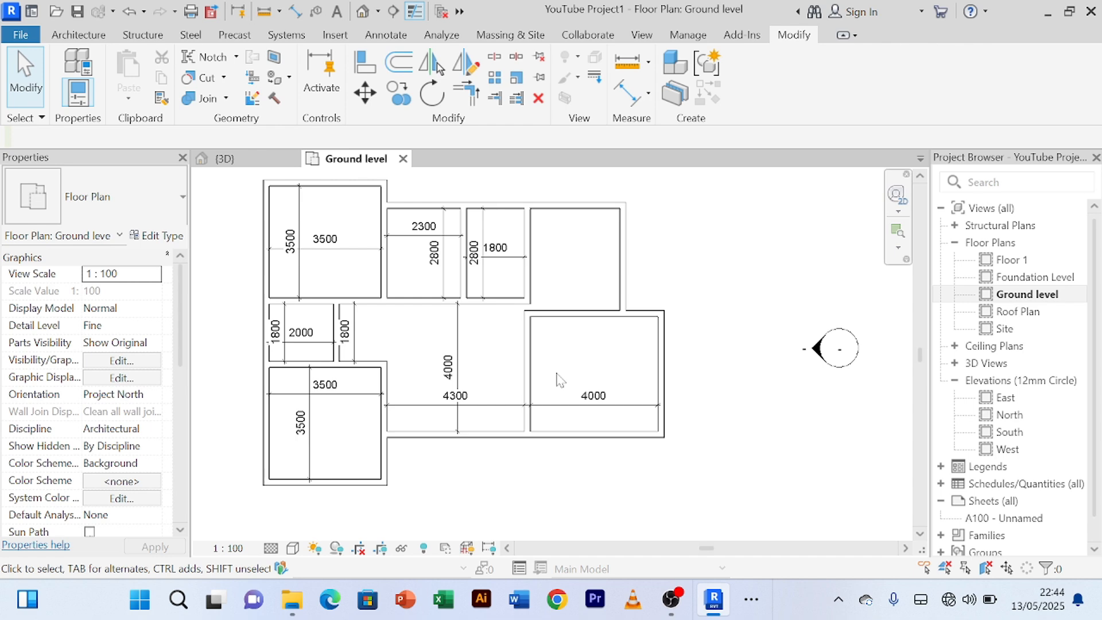
{"action": "scroll", "coordinate": [557, 261], "scroll_direction": "up", "scroll_amount": 2}
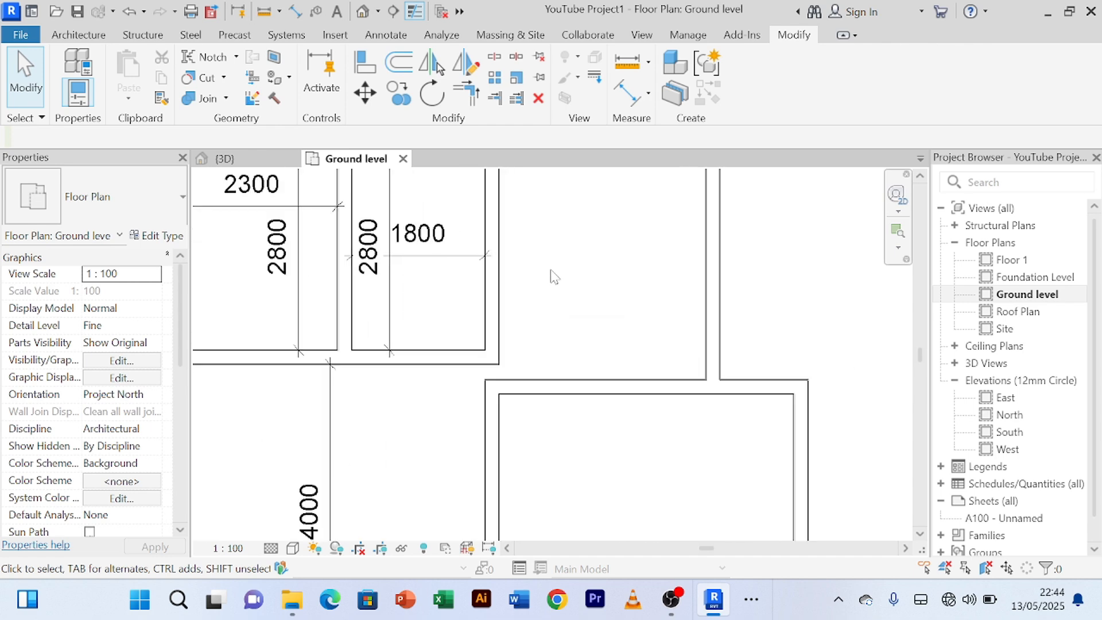
{"action": "scroll", "coordinate": [553, 276], "scroll_direction": "down", "scroll_amount": 3}
{"action": "scroll", "coordinate": [554, 277], "scroll_direction": "up", "scroll_amount": 2}
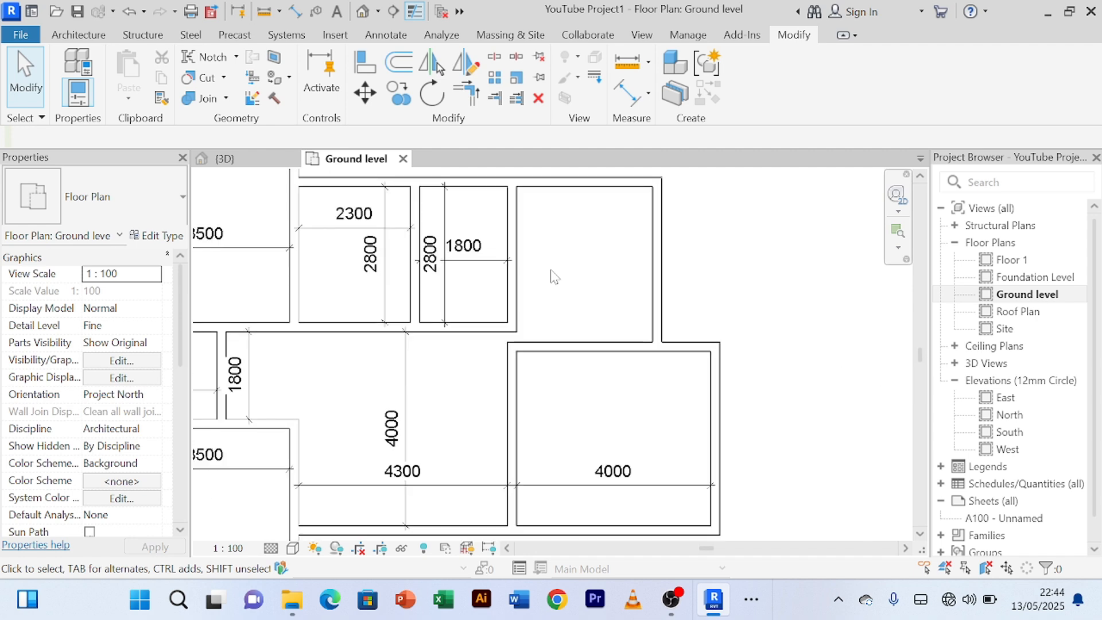
{"action": "scroll", "coordinate": [554, 277], "scroll_direction": "down", "scroll_amount": 2}
{"action": "scroll", "coordinate": [514, 394], "scroll_direction": "up", "scroll_amount": 2}
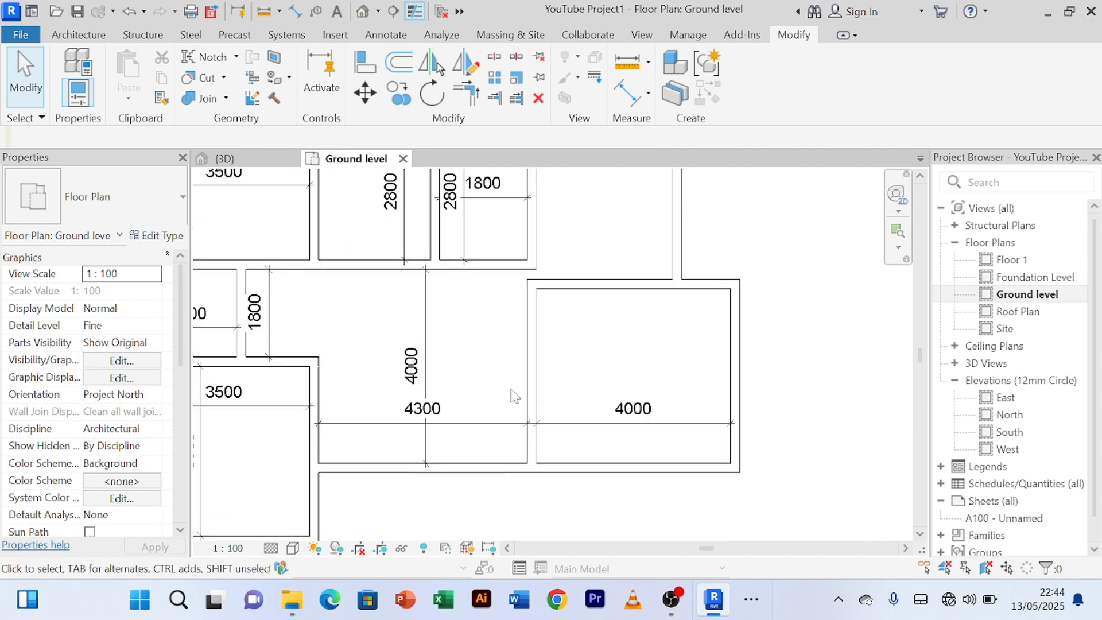
{"action": "scroll", "coordinate": [514, 393], "scroll_direction": "down", "scroll_amount": 2}
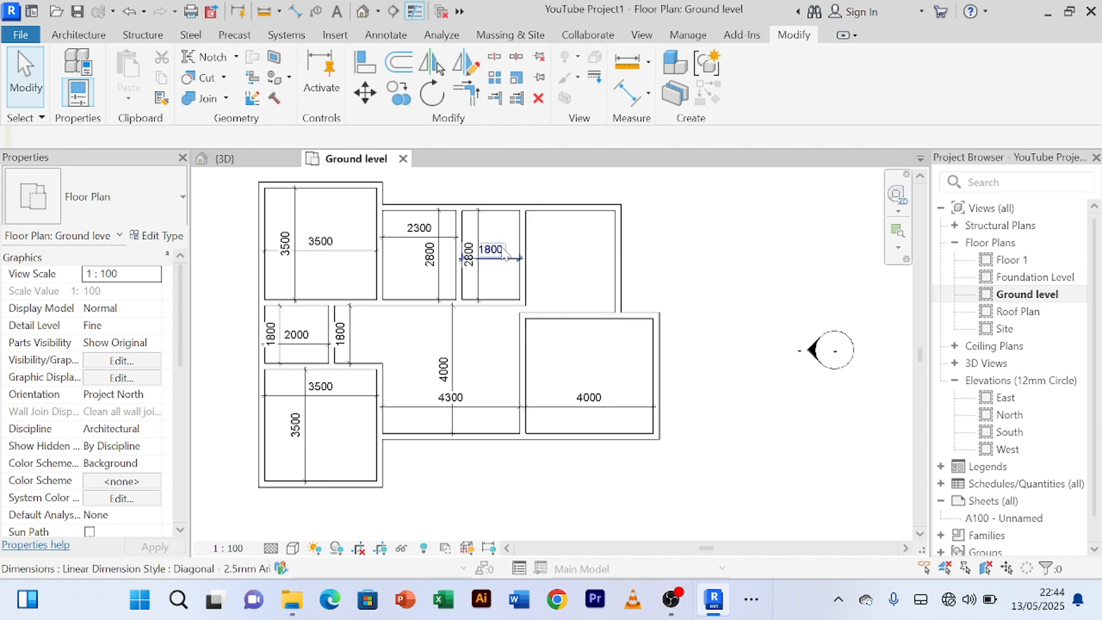
- Shorten the horizontal wall south of the 1800-wide room so its east end stops at the wall shared with the 2300-wide room
{"action": "middle_click_drag", "start_coordinate": [507, 232], "coordinate": [503, 283]}
{"action": "scroll", "coordinate": [502, 283], "scroll_direction": "up", "scroll_amount": 2}
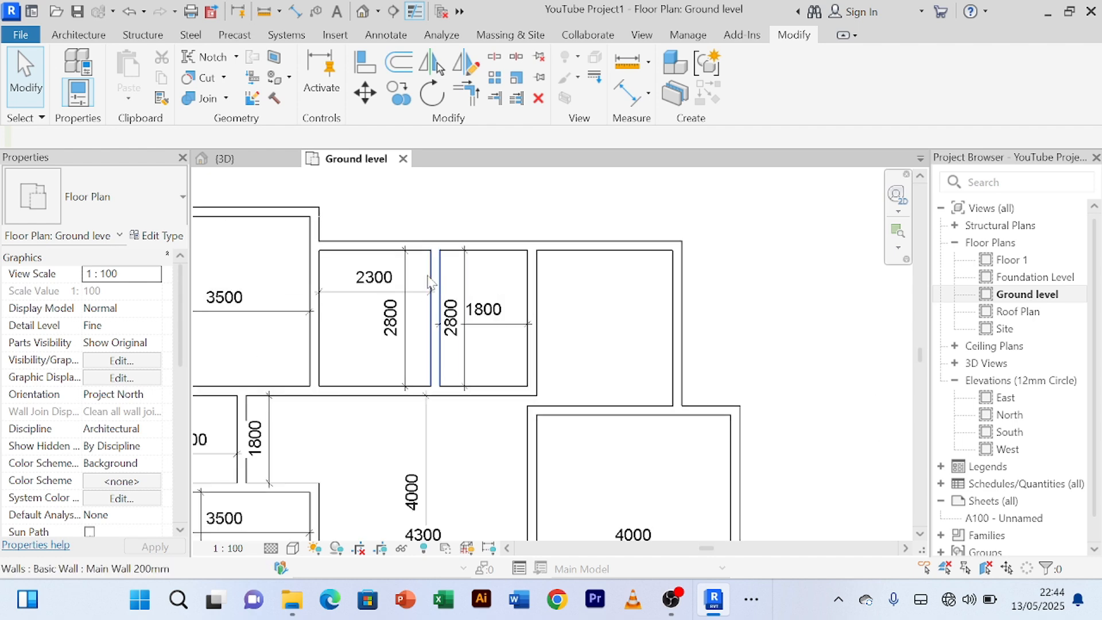
{"action": "scroll", "coordinate": [504, 374], "scroll_direction": "down", "scroll_amount": 1}
{"action": "middle_click_drag", "start_coordinate": [504, 374], "coordinate": [521, 339]}
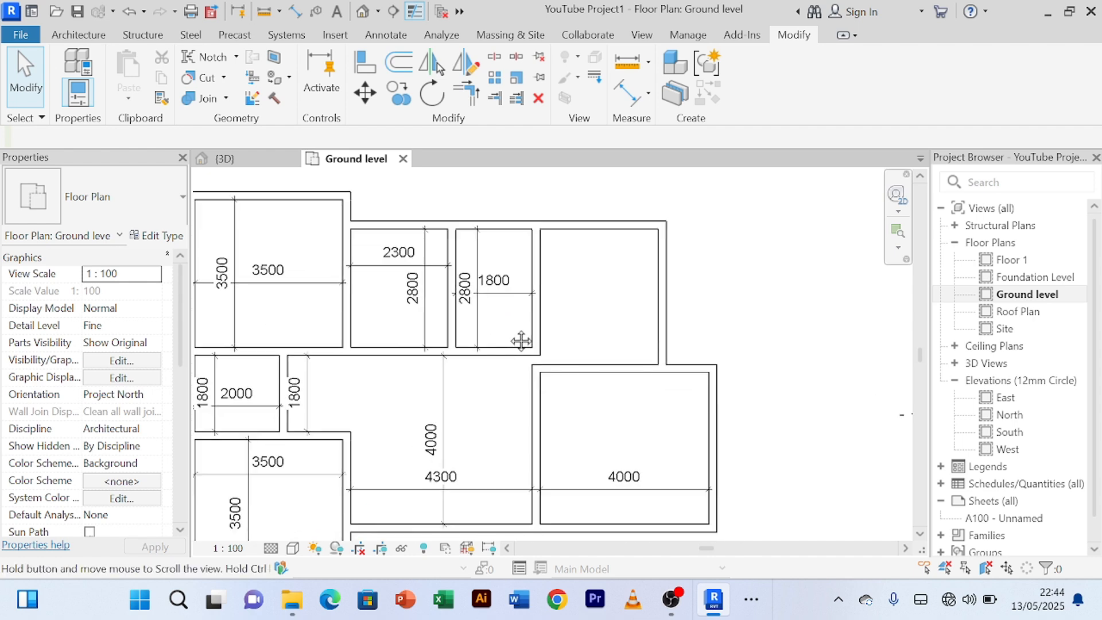
{"action": "left_click", "coordinate": [536, 352]}
{"action": "scroll", "coordinate": [540, 352], "scroll_direction": "up", "scroll_amount": 2}
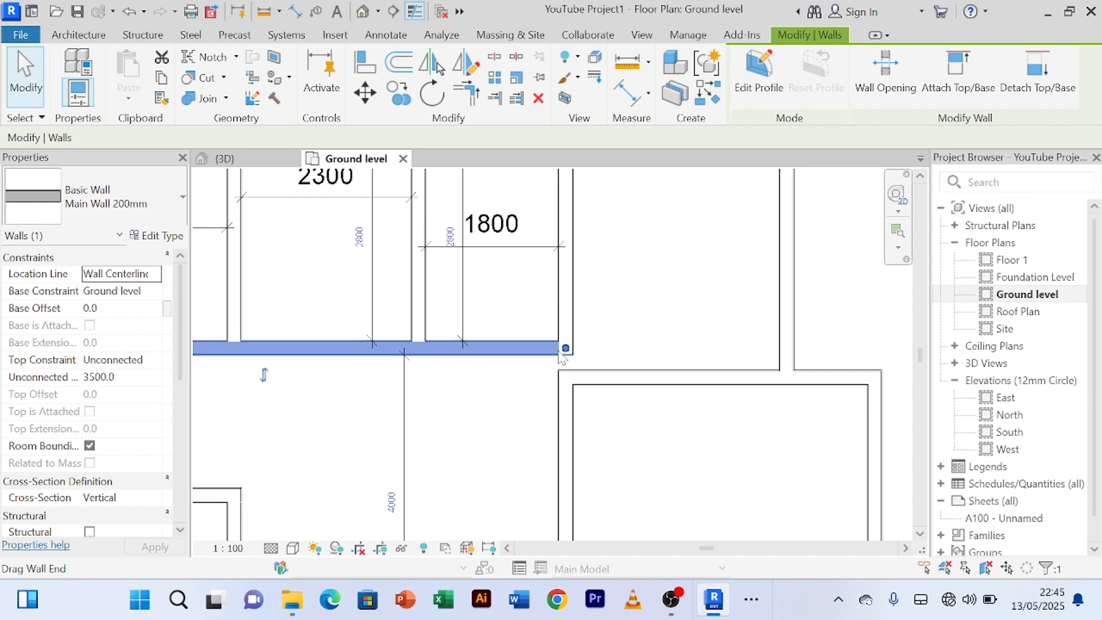
{"action": "left_click_drag", "start_coordinate": [565, 351], "coordinate": [425, 352]}
{"action": "left_click", "coordinate": [649, 331]}
- Delete the vertical wall on the east side of the 1800-wide room
{"action": "scroll", "coordinate": [647, 325], "scroll_direction": "down", "scroll_amount": 3}
{"action": "middle_click_drag", "start_coordinate": [647, 325], "coordinate": [631, 377]}
{"action": "scroll", "coordinate": [630, 344], "scroll_direction": "up", "scroll_amount": 3}
{"action": "scroll", "coordinate": [630, 346], "scroll_direction": "down", "scroll_amount": 2}
{"action": "left_click", "coordinate": [573, 370]}
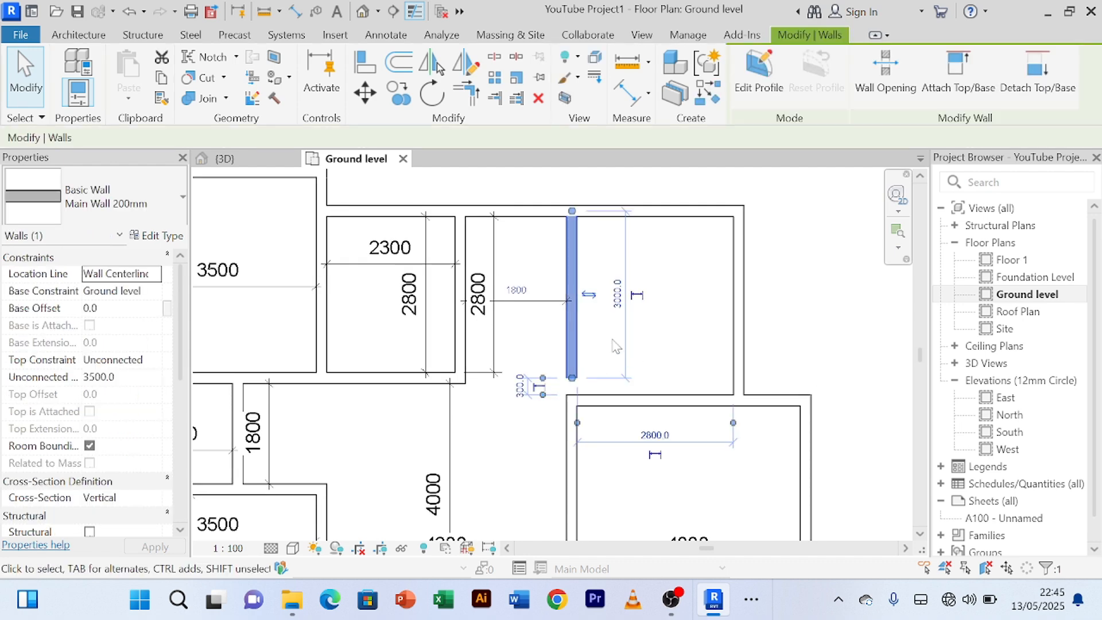
{"action": "key", "text": "Delete"}
{"action": "scroll", "coordinate": [612, 344], "scroll_direction": "down", "scroll_amount": 2}
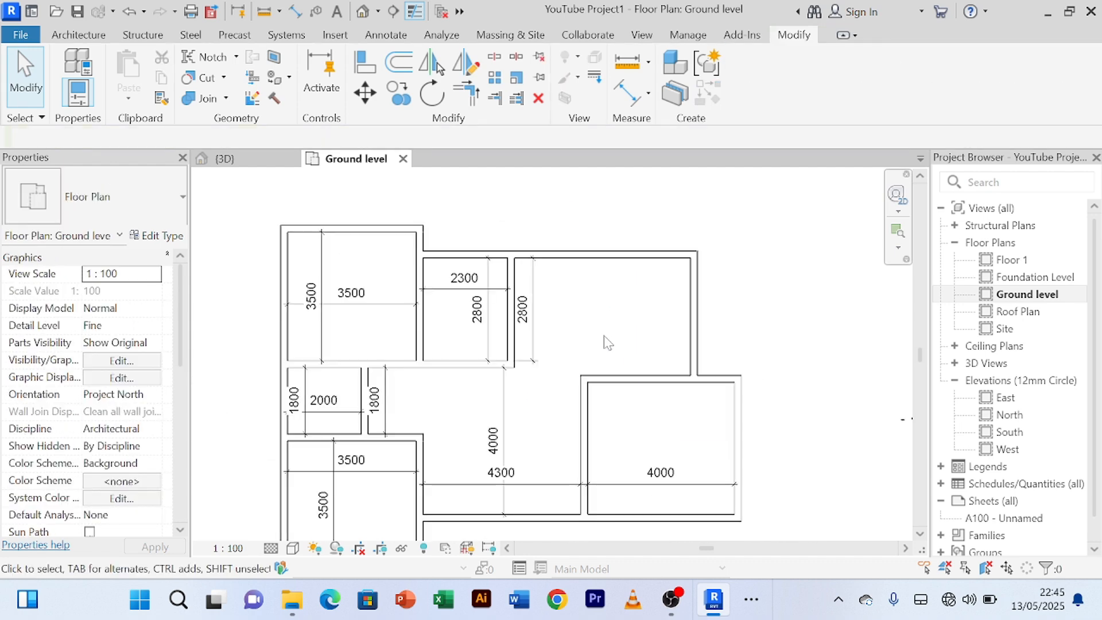
{"action": "middle_click_drag", "start_coordinate": [611, 339], "coordinate": [601, 289]}
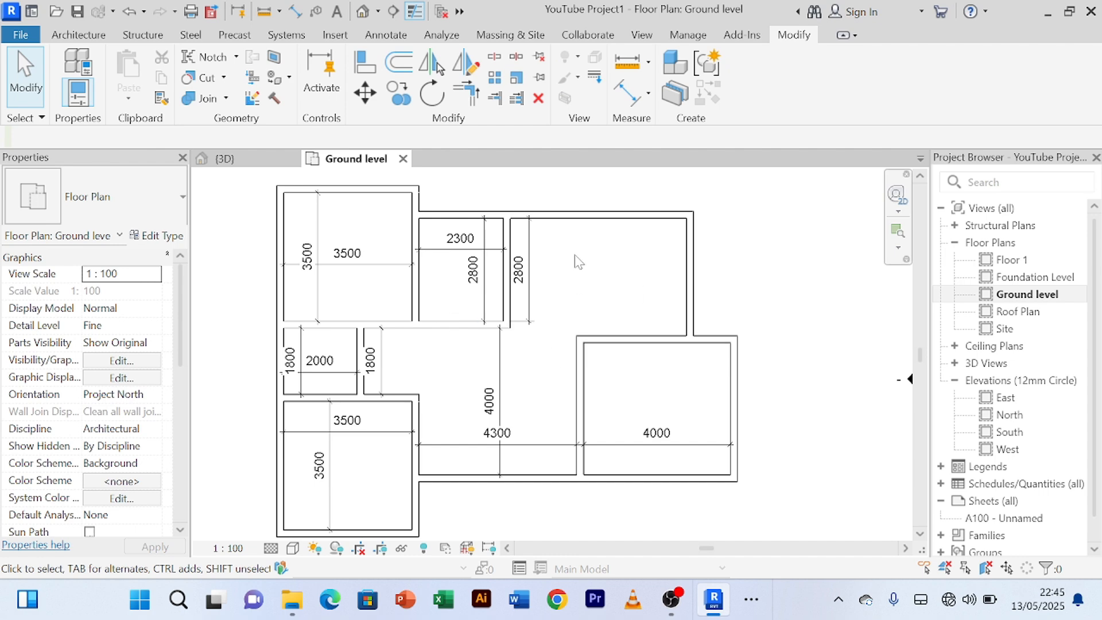
- Add an aligned dimension across the upper east space, from the 2300-wide room's east wall to the outer east wall
{"action": "left_click", "coordinate": [629, 93]}
{"action": "scroll", "coordinate": [566, 233], "scroll_direction": "up", "scroll_amount": 1}
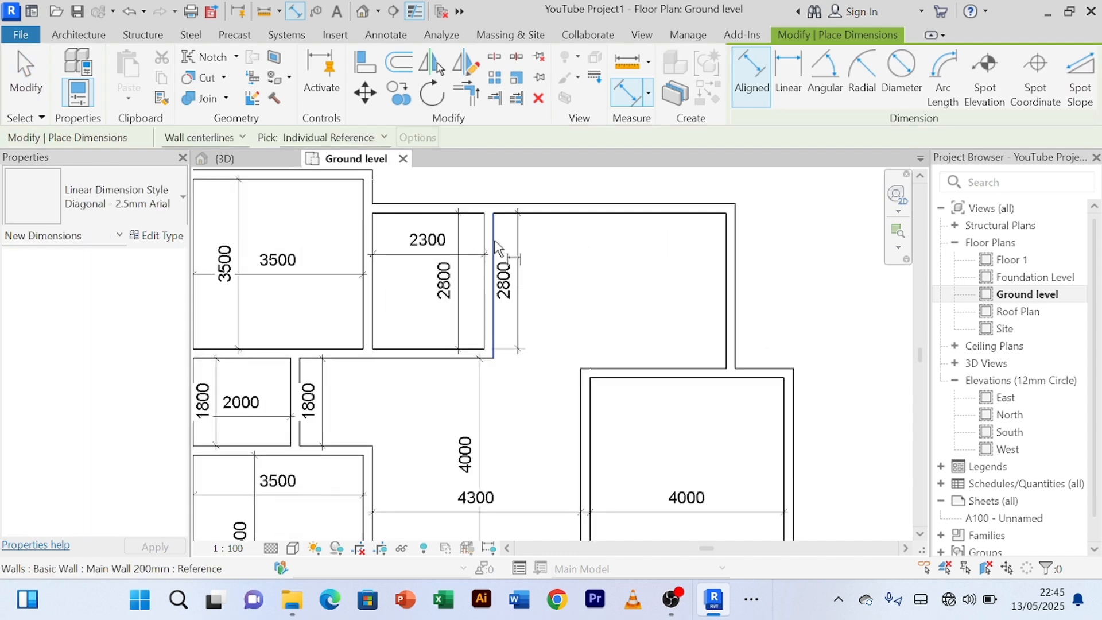
{"action": "left_click", "coordinate": [496, 243]}
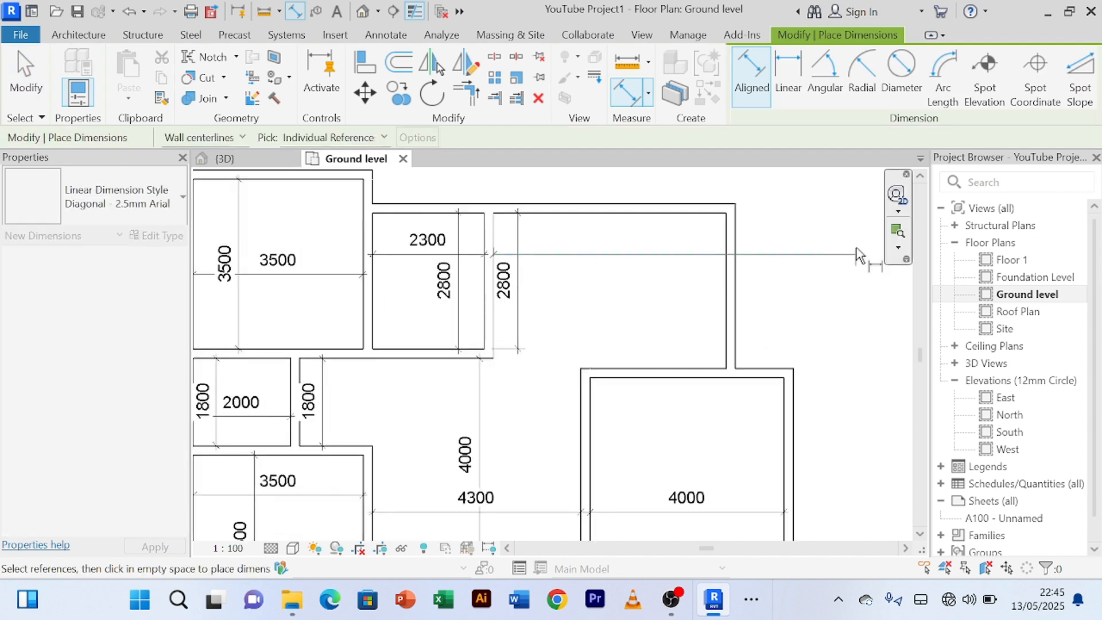
{"action": "left_click", "coordinate": [728, 256]}
{"action": "scroll", "coordinate": [728, 259], "scroll_direction": "down", "scroll_amount": 2}
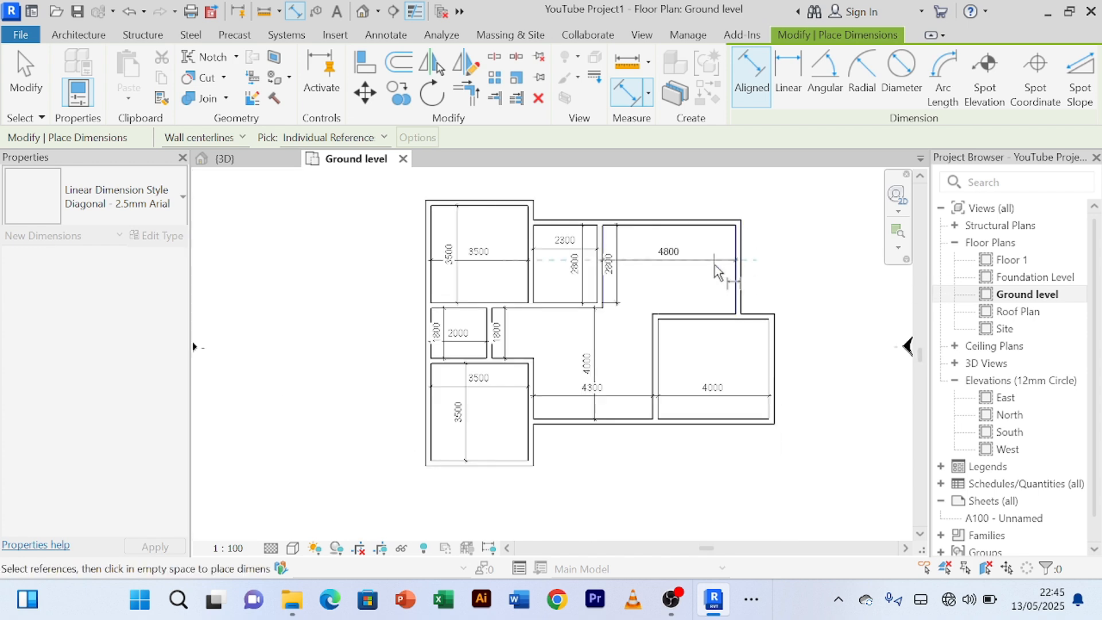
{"action": "left_click", "coordinate": [721, 259]}
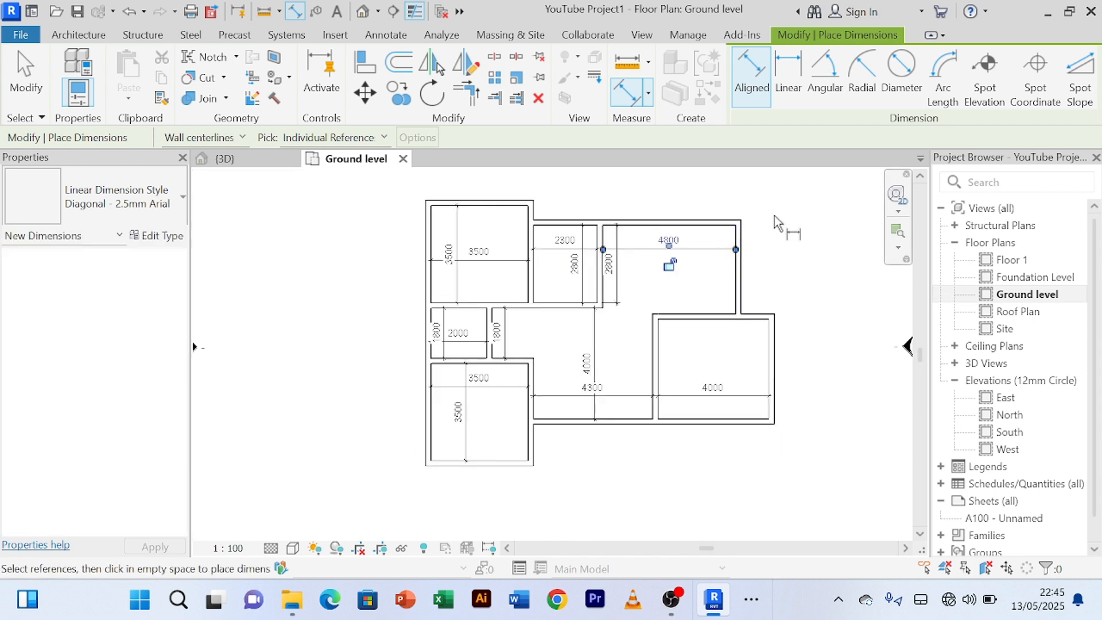
{"action": "right_click", "coordinate": [779, 217]}
{"action": "left_click", "coordinate": [826, 225]}
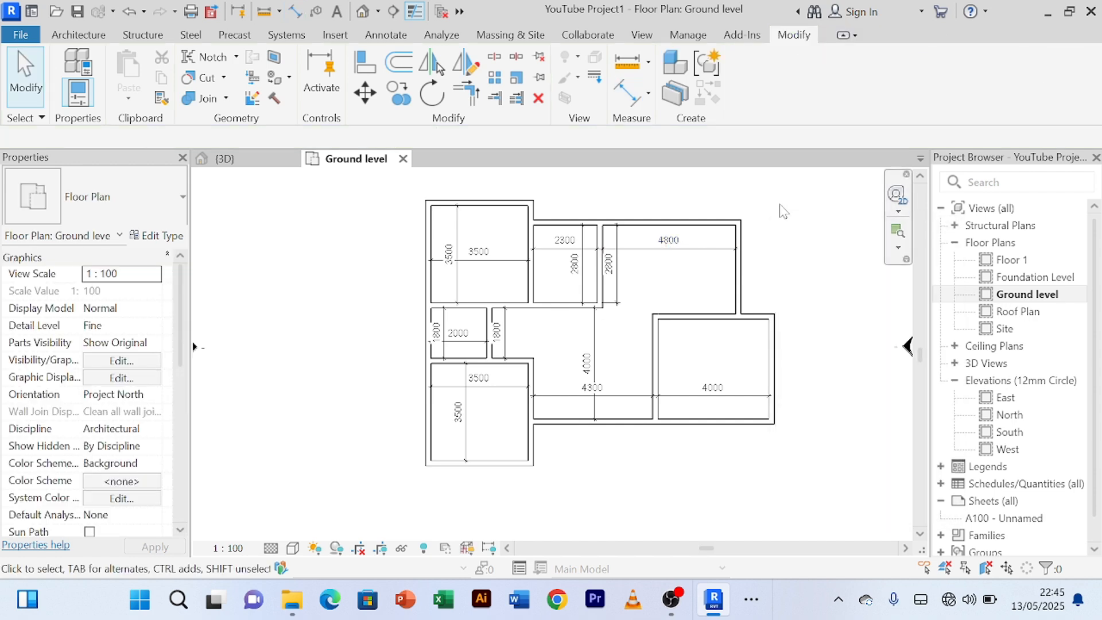
{"action": "right_click", "coordinate": [781, 210]}
{"action": "left_click", "coordinate": [813, 217]}
- Examine the enlarged upper east space and its relation to the neighbouring rooms
{"action": "scroll", "coordinate": [776, 252], "scroll_direction": "up", "scroll_amount": 2}
{"action": "middle_click_drag", "start_coordinate": [776, 253], "coordinate": [765, 280]}
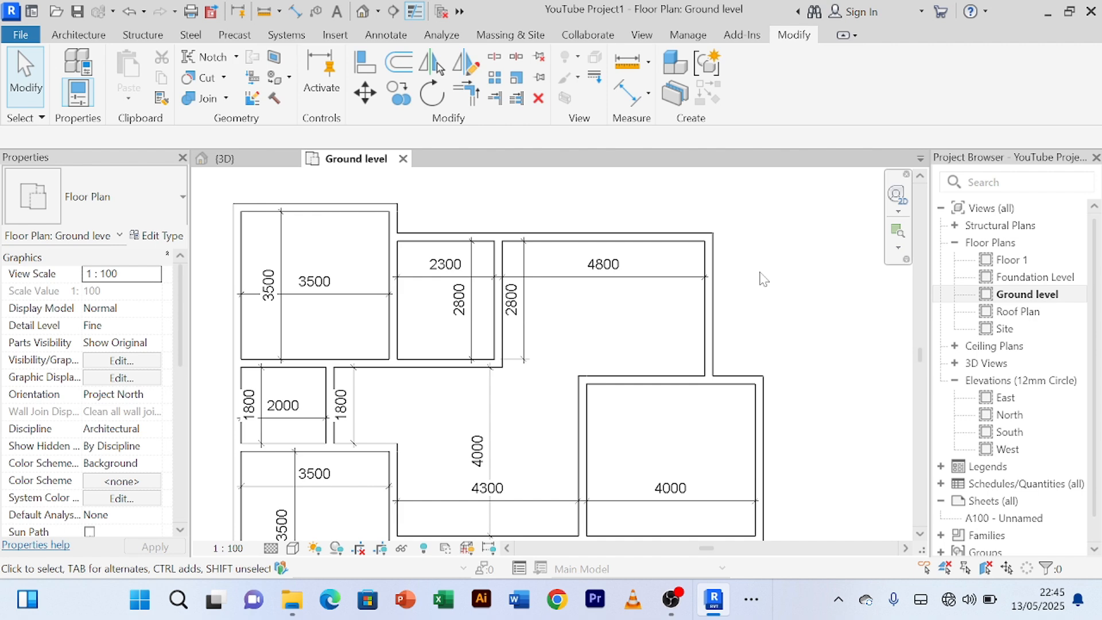
{"action": "scroll", "coordinate": [627, 337], "scroll_direction": "down", "scroll_amount": 2}
{"action": "middle_click_drag", "start_coordinate": [627, 337], "coordinate": [636, 305]}
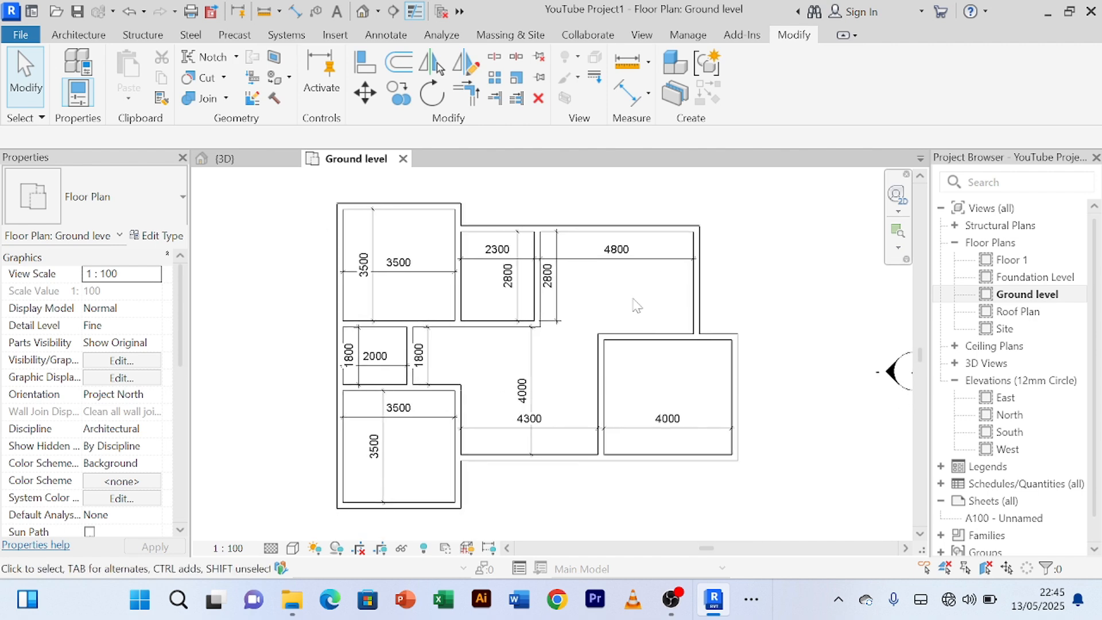
{"action": "scroll", "coordinate": [623, 299], "scroll_direction": "up", "scroll_amount": 2}
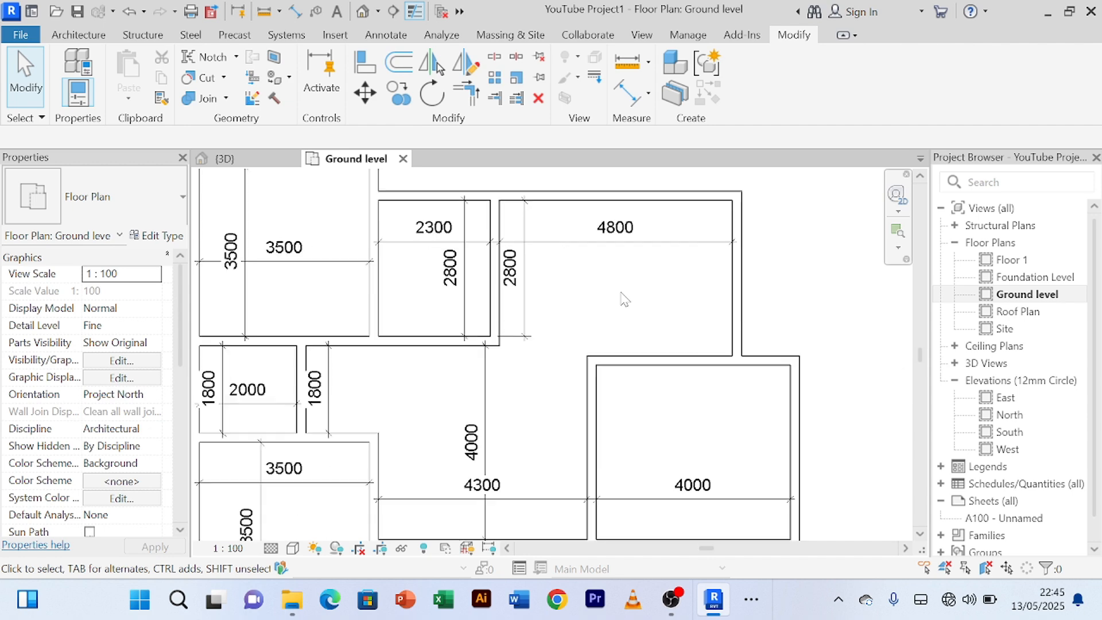
{"action": "scroll", "coordinate": [624, 299], "scroll_direction": "down", "scroll_amount": 2}
{"action": "middle_click_drag", "start_coordinate": [637, 305], "coordinate": [641, 330]}
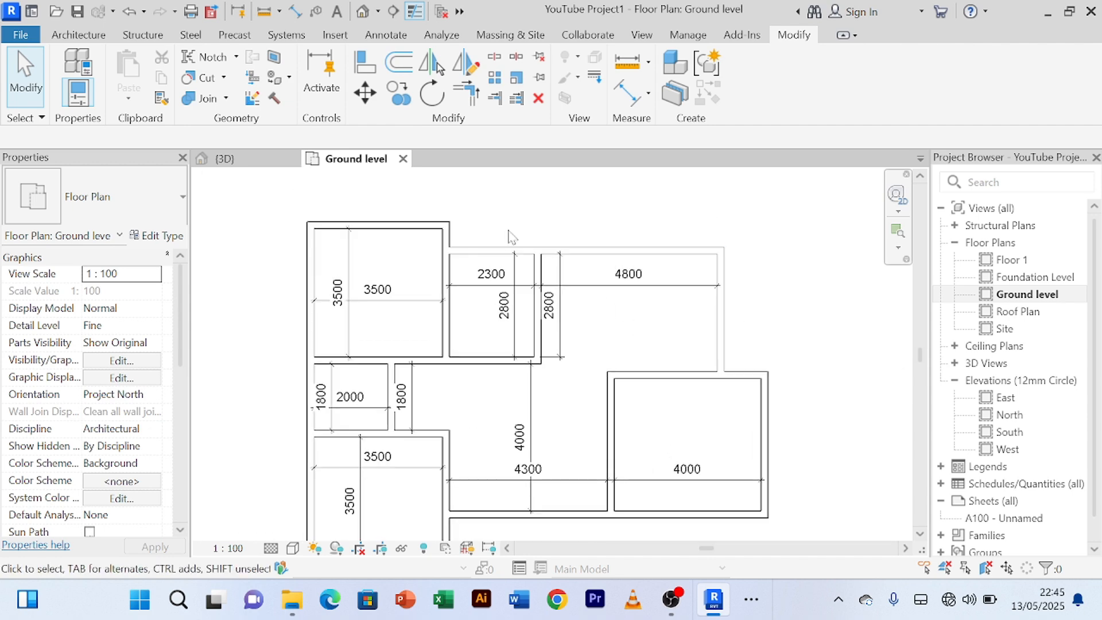
{"action": "scroll", "coordinate": [509, 236], "scroll_direction": "up", "scroll_amount": 2}
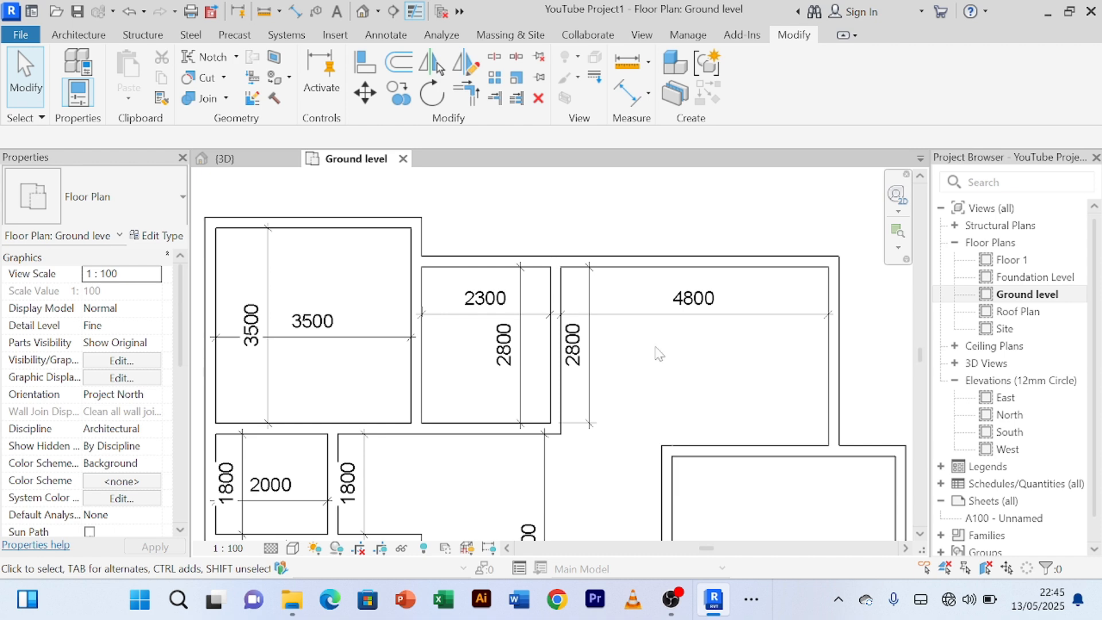
{"action": "middle_click_drag", "start_coordinate": [697, 350], "coordinate": [693, 324]}
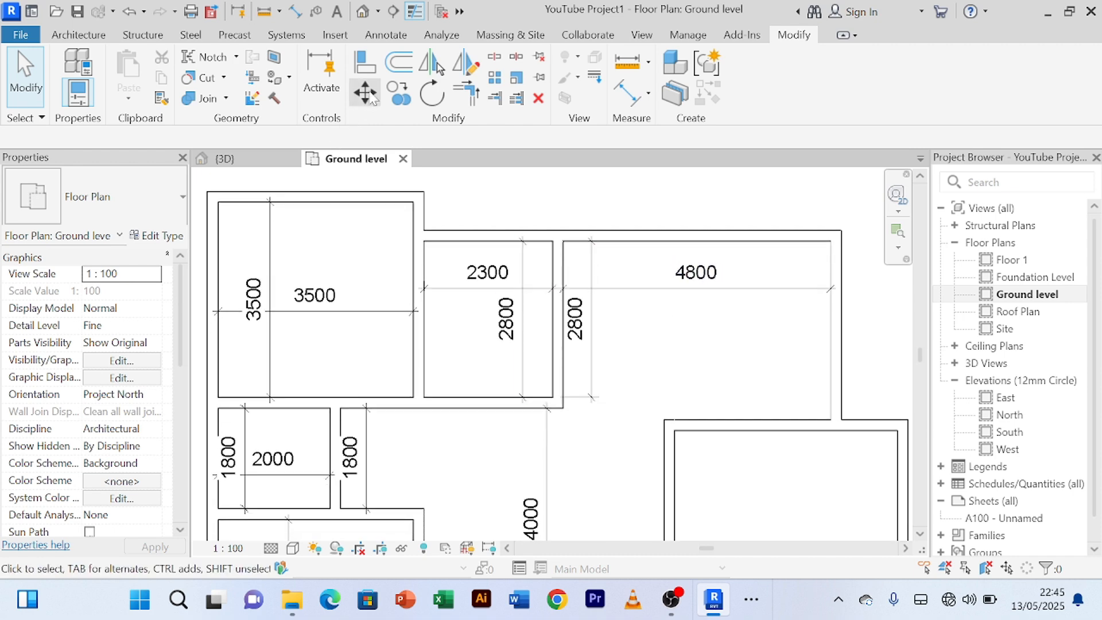
- Offset a copy of the north wall above the 2300-wide and 4800-wide spaces southward by 1800
{"action": "left_click", "coordinate": [399, 62]}
{"action": "double_click", "coordinate": [199, 136]}
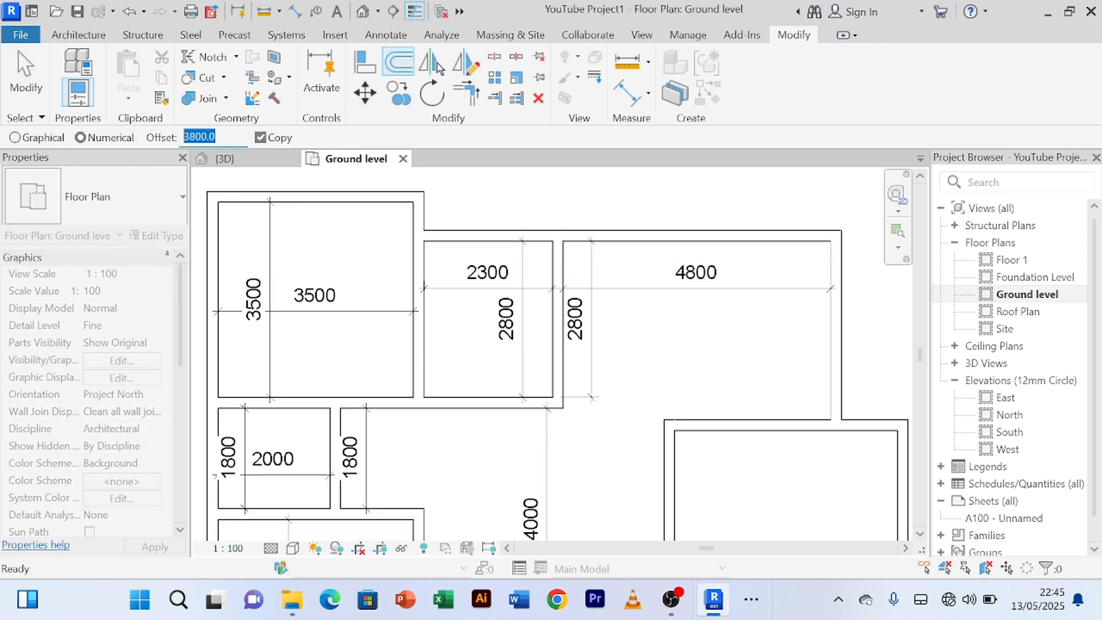
{"action": "type", "text": "1800"}
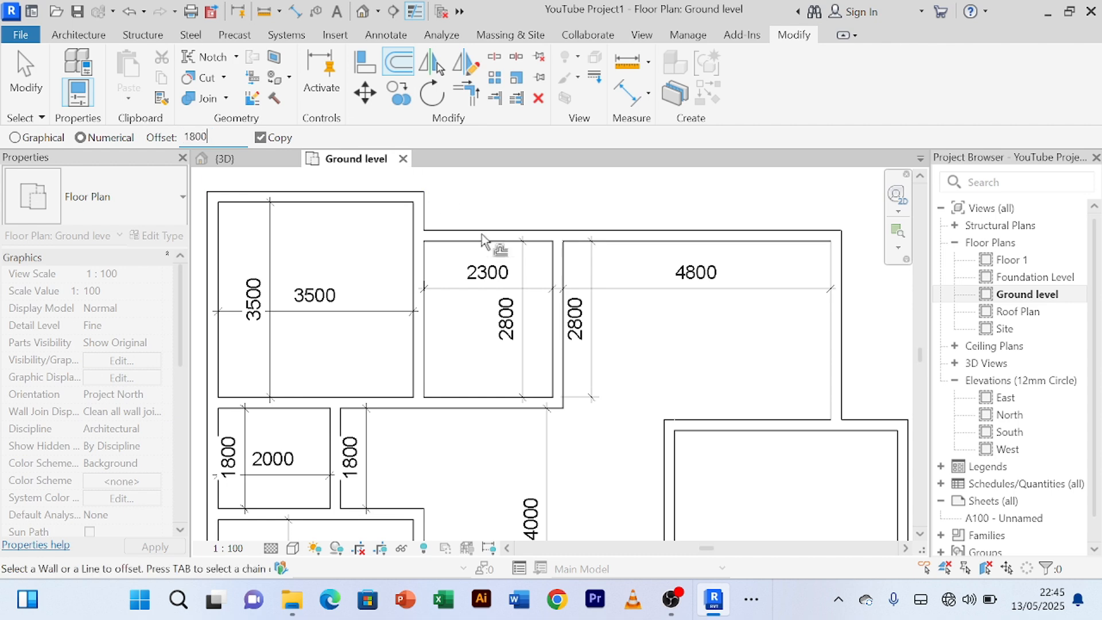
{"action": "left_click", "coordinate": [654, 241]}
{"action": "right_click", "coordinate": [639, 194]}
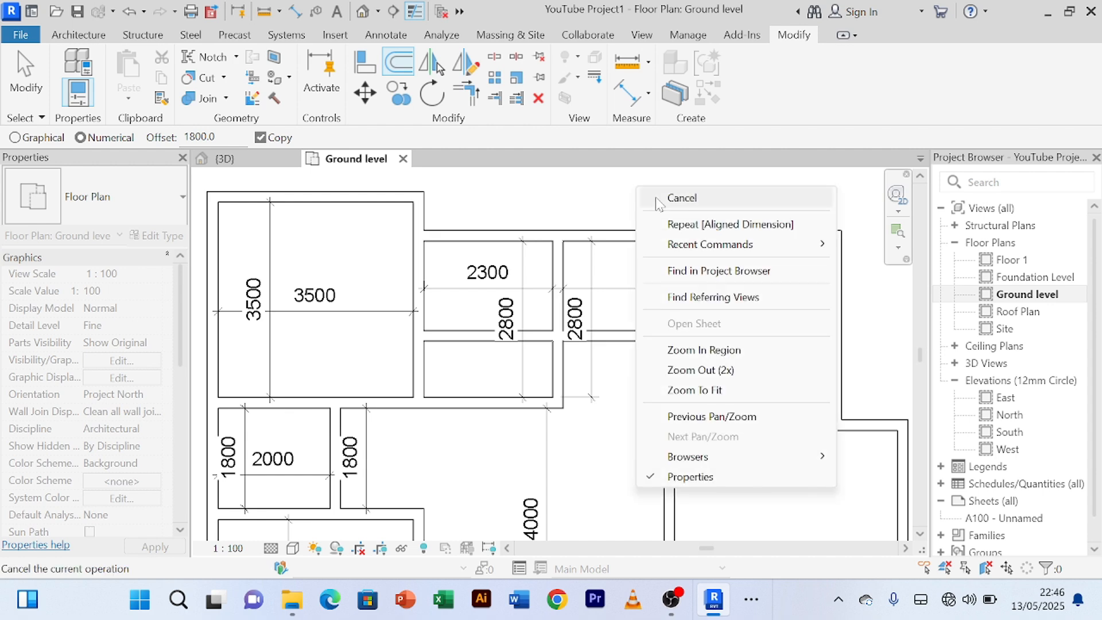
{"action": "left_click", "coordinate": [677, 196]}
{"action": "right_click", "coordinate": [647, 173]}
{"action": "left_click", "coordinate": [683, 184]}
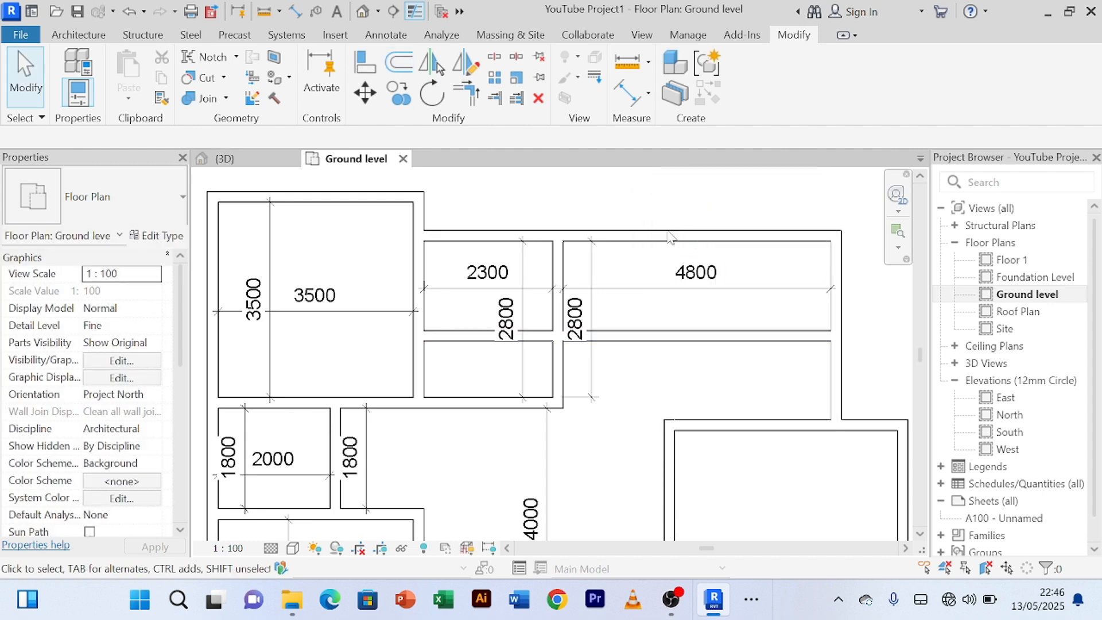
- Offset a copy of the 2300-wide room's east wall eastward by 2000
{"action": "left_click", "coordinate": [408, 76]}
{"action": "left_click_drag", "start_coordinate": [216, 138], "coordinate": [136, 124]}
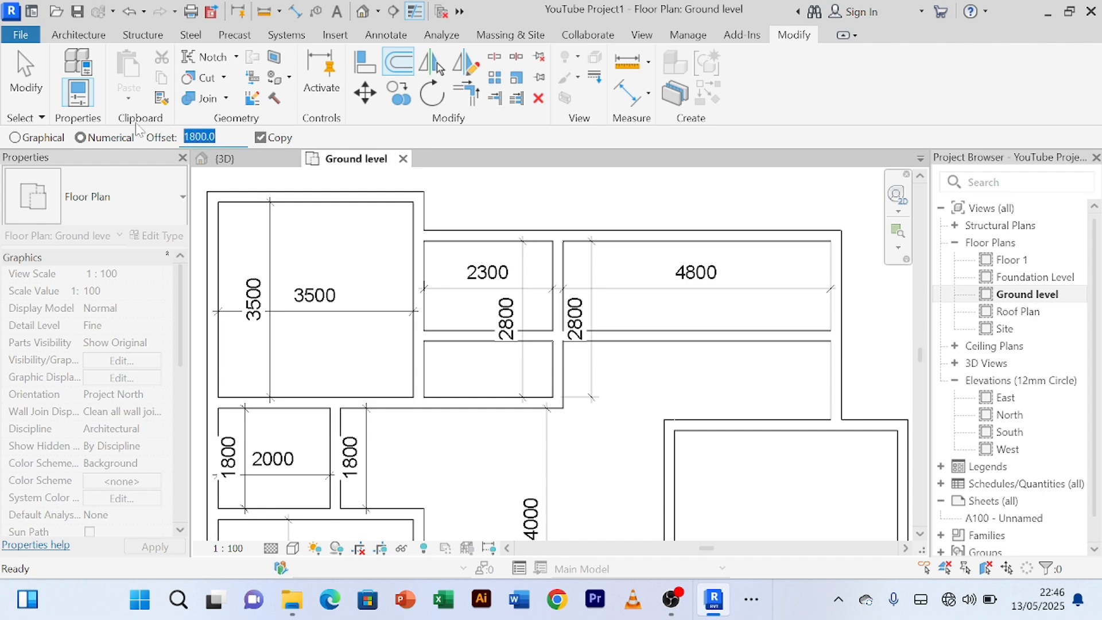
{"action": "type", "text": "2000"}
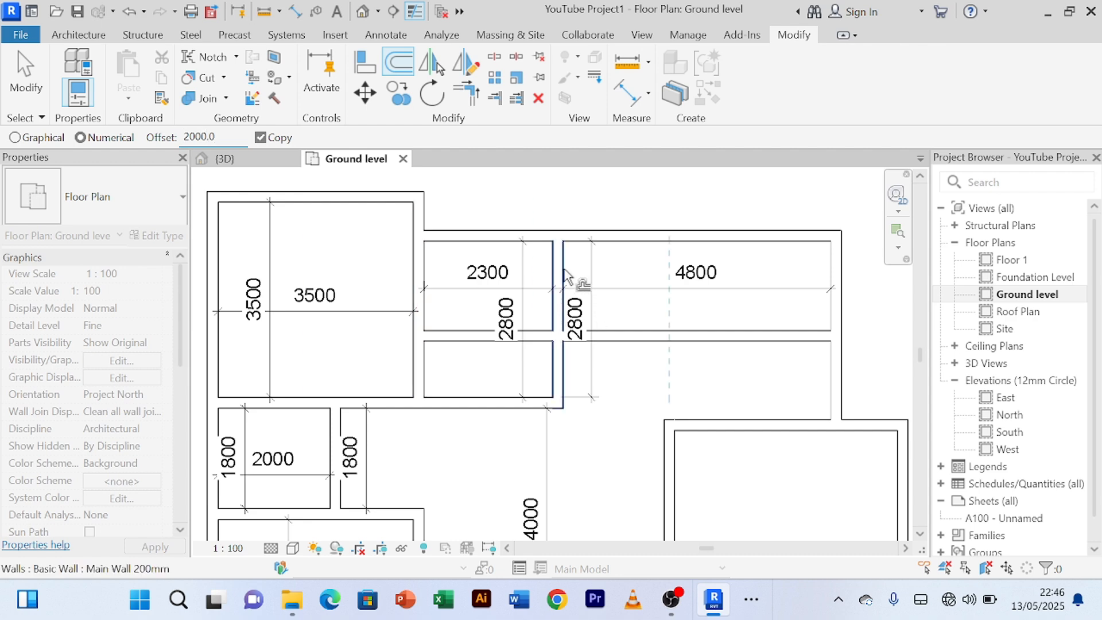
{"action": "left_click", "coordinate": [569, 287]}
{"action": "right_click", "coordinate": [590, 189]}
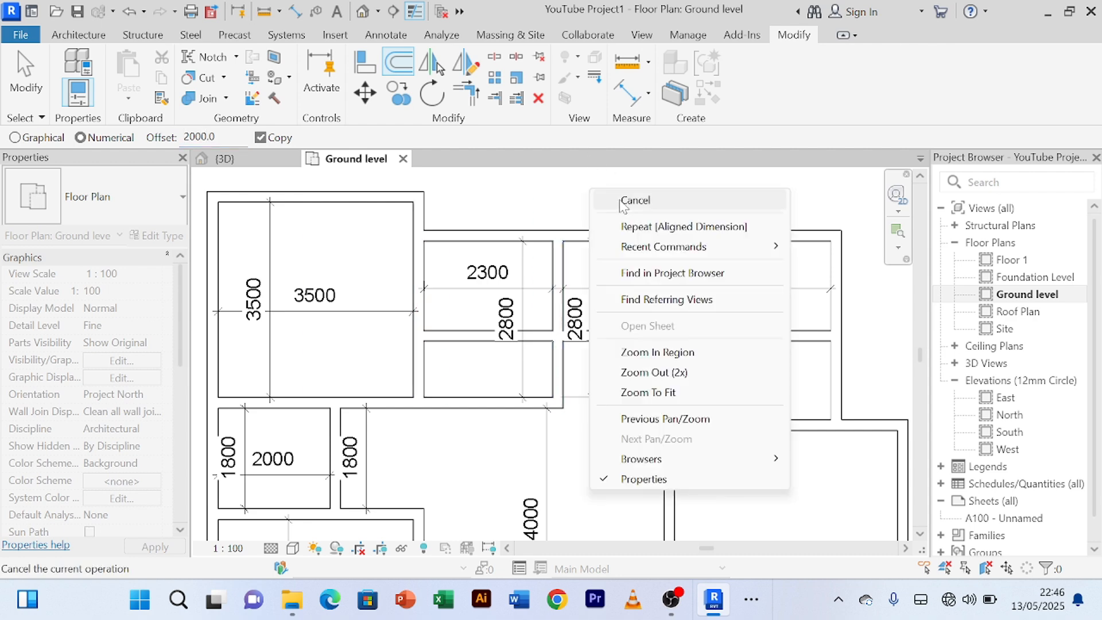
{"action": "left_click", "coordinate": [619, 200]}
{"action": "right_click", "coordinate": [599, 180]}
{"action": "left_click", "coordinate": [623, 191]}
- Try to trim the new horizontal wall and the 2300-wide room's east wall into a corner
{"action": "key", "text": "t"}
{"action": "key", "text": "r"}
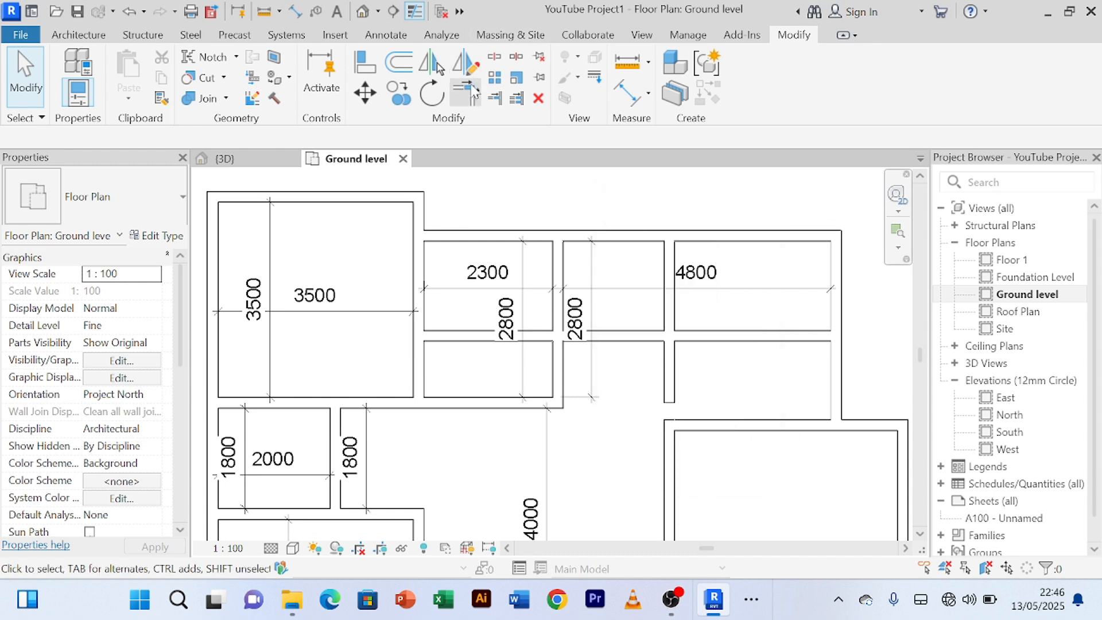
{"action": "scroll", "coordinate": [588, 322], "scroll_direction": "up", "scroll_amount": 2}
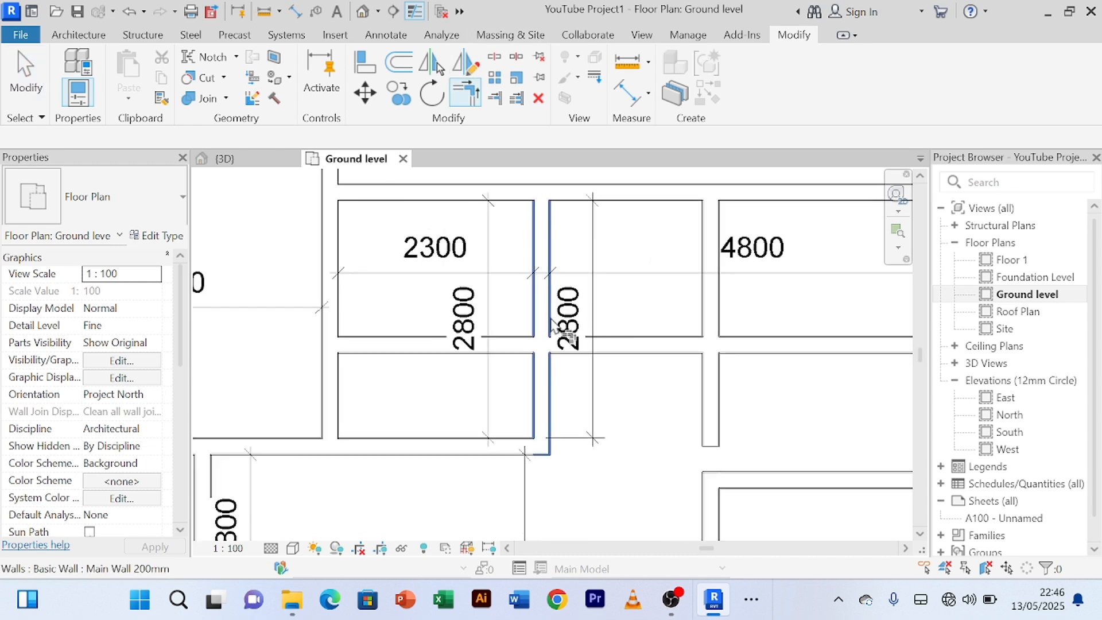
{"action": "left_click", "coordinate": [581, 338]}
{"action": "left_click", "coordinate": [552, 315]}
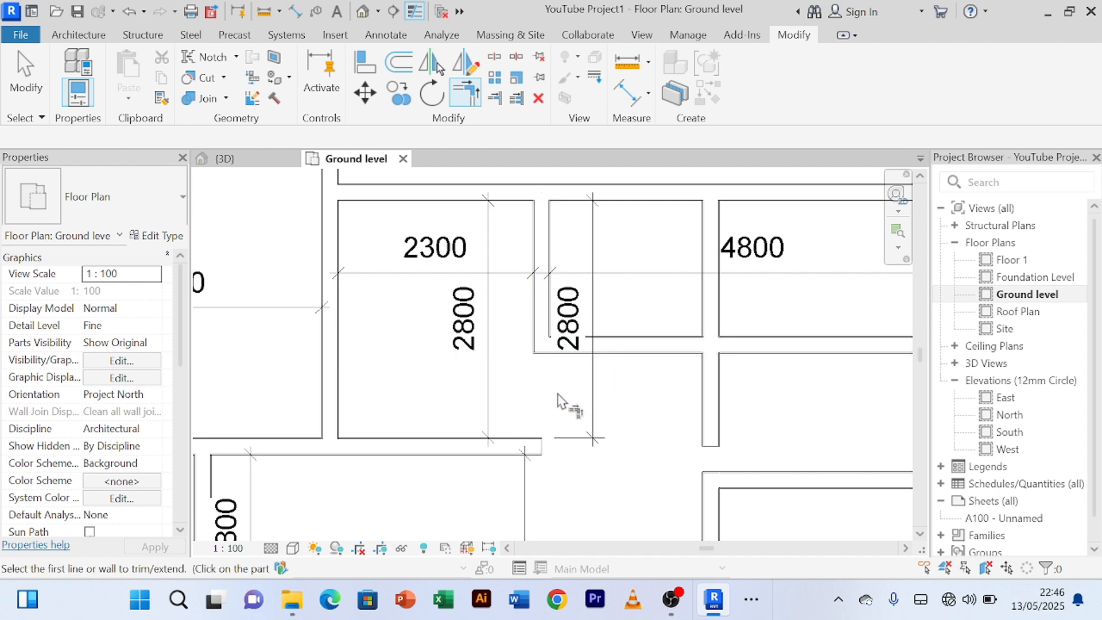
{"action": "key", "text": "ctrl+z"}
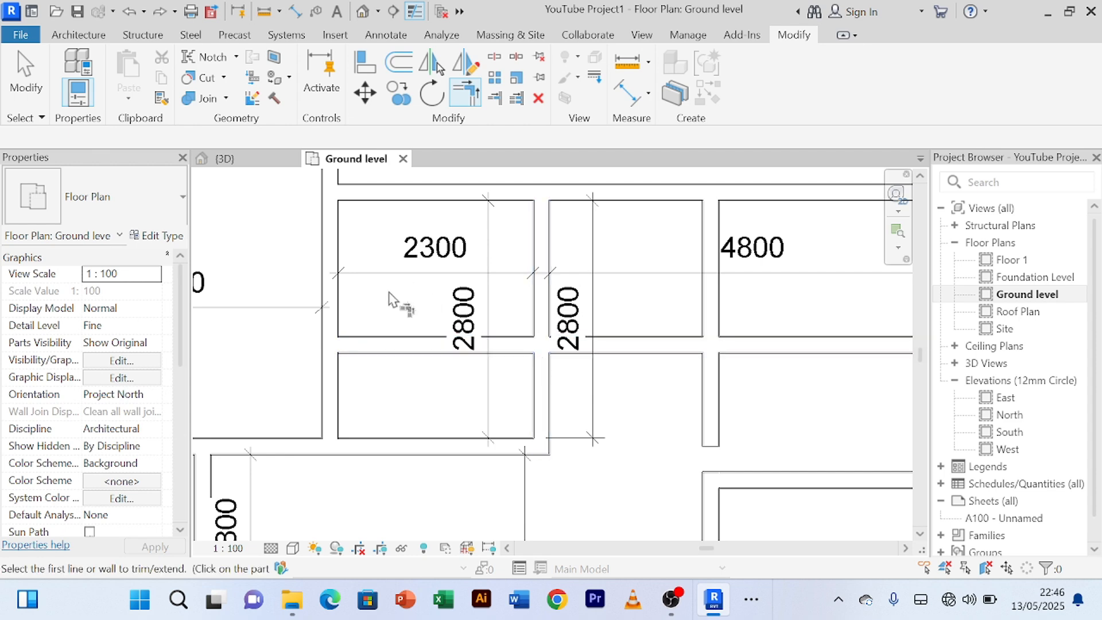
- Split the new horizontal wall inside the 2300-wide room and delete its western piece
{"action": "key", "text": "s"}
{"action": "key", "text": "l"}
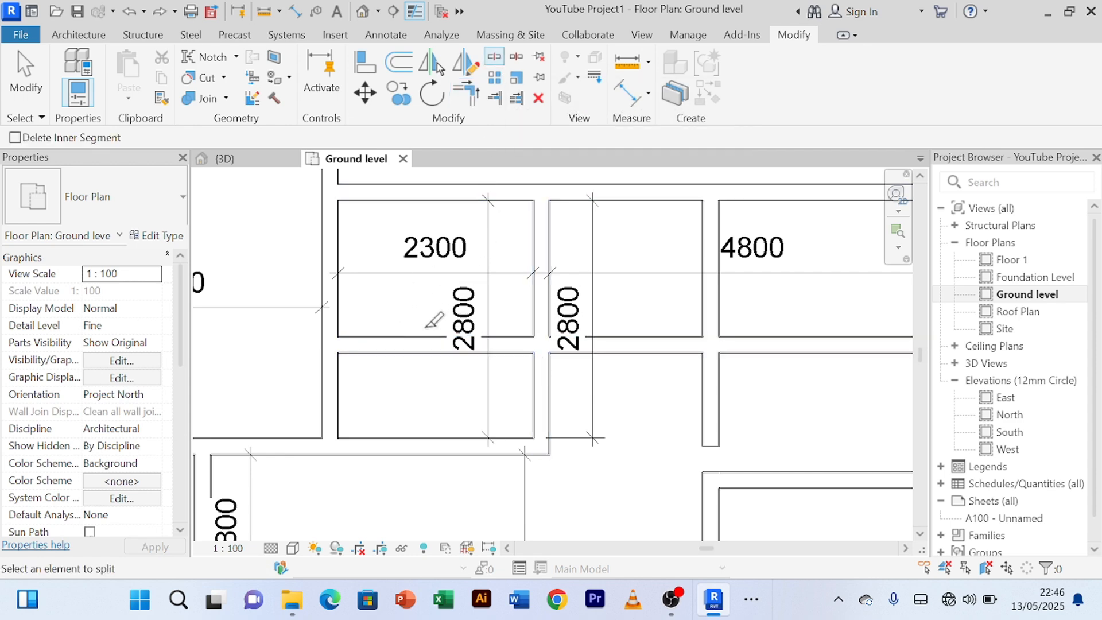
{"action": "right_click", "coordinate": [405, 304]}
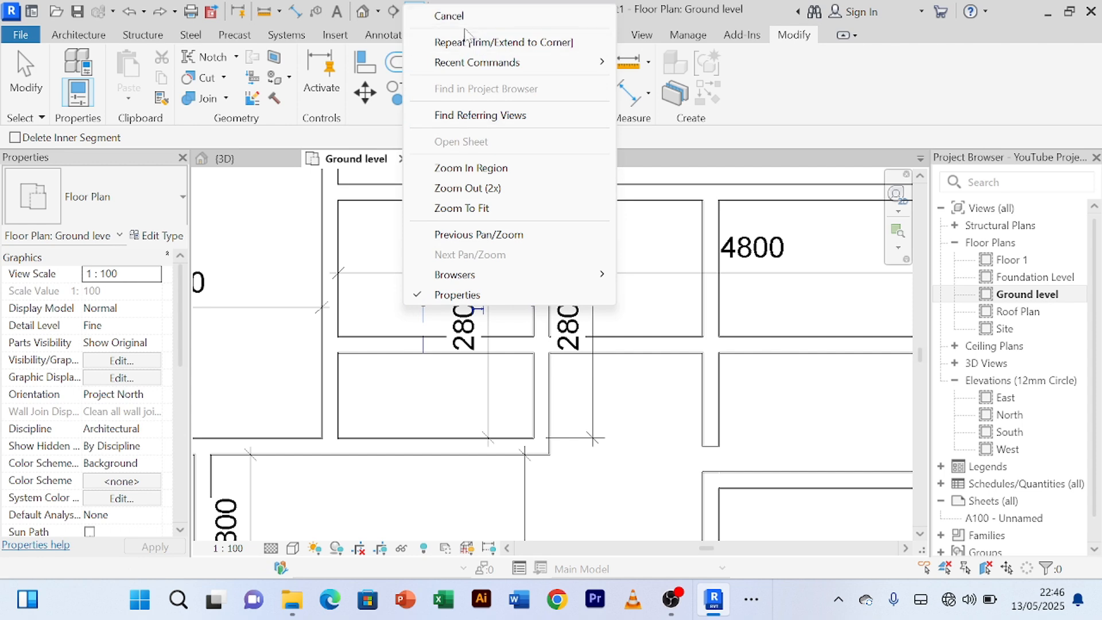
{"action": "left_click", "coordinate": [454, 16]}
{"action": "right_click", "coordinate": [418, 289]}
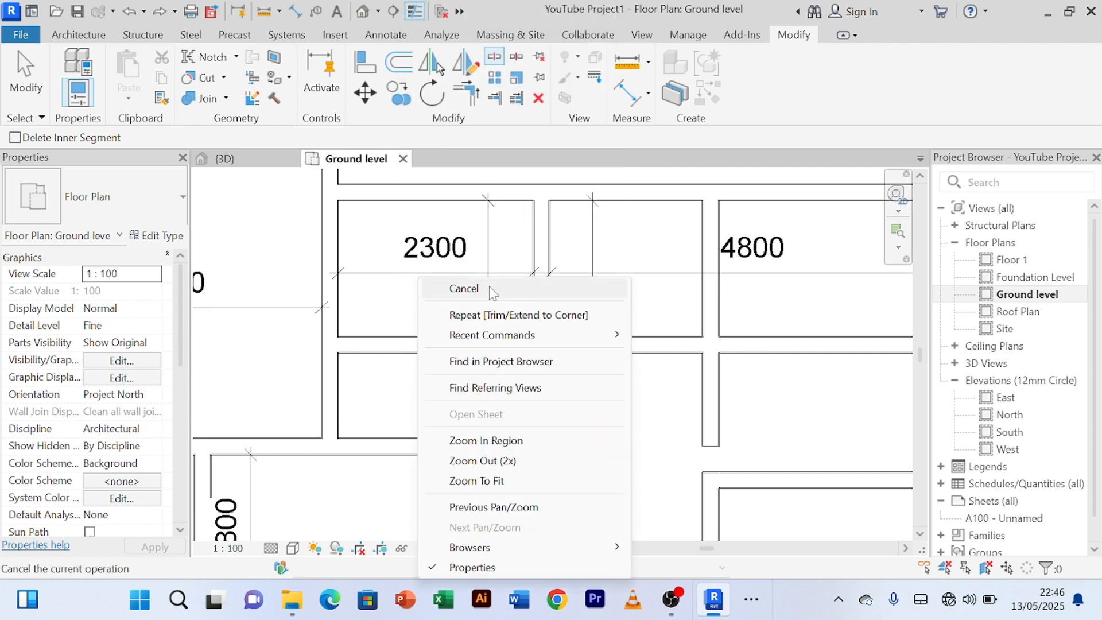
{"action": "left_click", "coordinate": [463, 288]}
{"action": "left_click", "coordinate": [396, 347]}
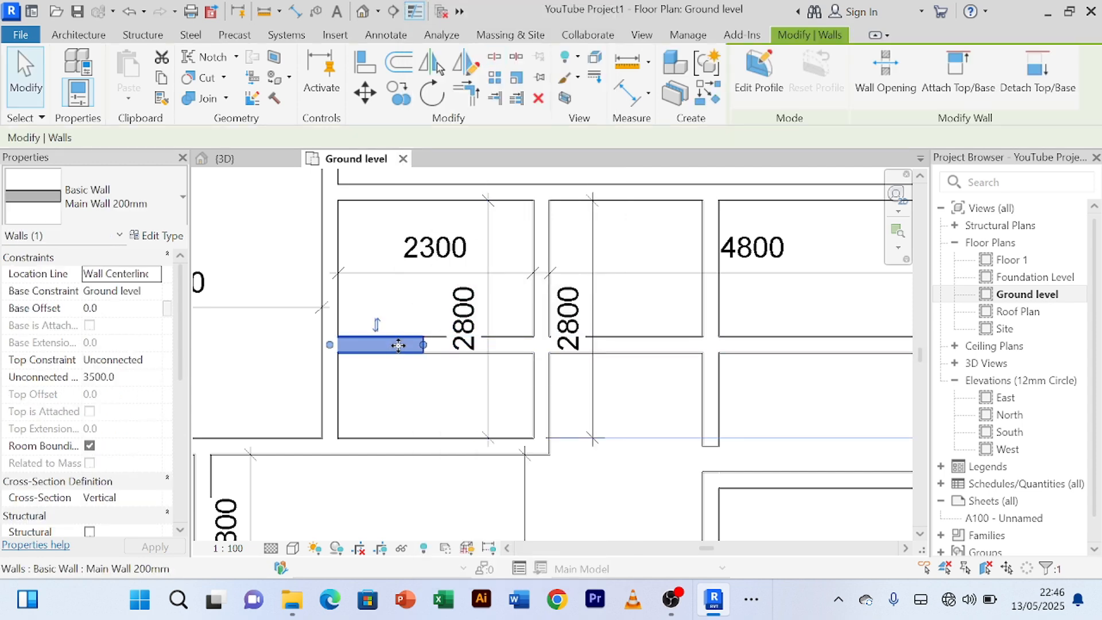
{"action": "key", "text": "Delete"}
- Shorten both ends of the remaining horizontal wall so it spans only between the 2300-wide room's east wall and the new vertical wall
{"action": "left_click", "coordinate": [426, 344]}
{"action": "scroll", "coordinate": [425, 345], "scroll_direction": "up", "scroll_amount": 2}
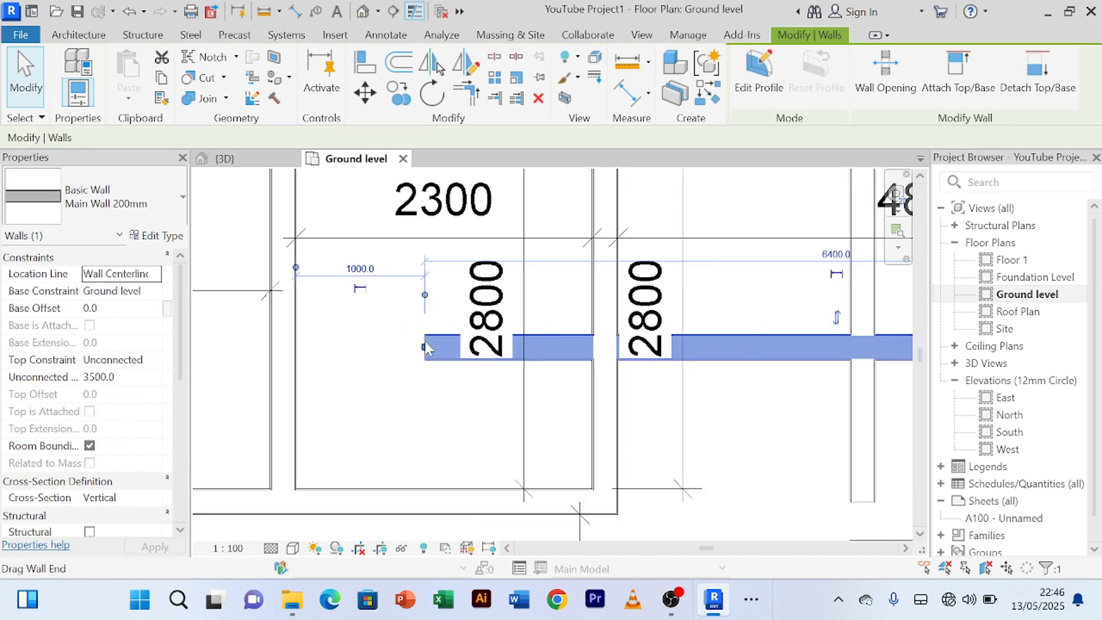
{"action": "left_click_drag", "start_coordinate": [425, 346], "coordinate": [603, 346]}
{"action": "scroll", "coordinate": [643, 347], "scroll_direction": "down", "scroll_amount": 3}
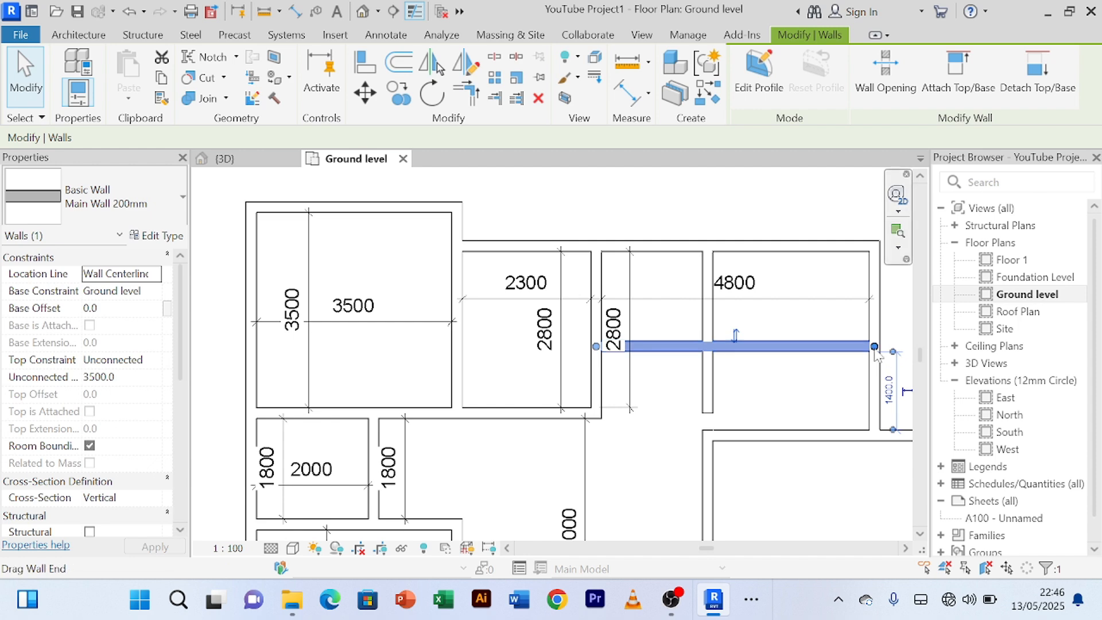
{"action": "left_click_drag", "start_coordinate": [874, 347], "coordinate": [709, 347]}
{"action": "left_click", "coordinate": [738, 394]}
{"action": "scroll", "coordinate": [722, 406], "scroll_direction": "up", "scroll_amount": 2}
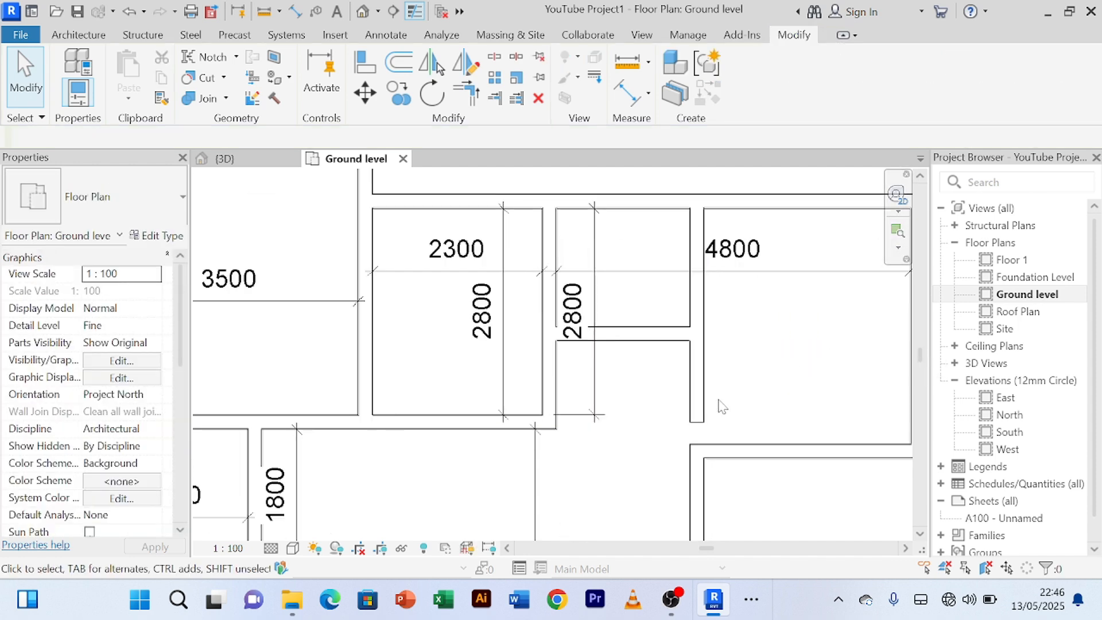
- Shorten the new vertical wall's southern end so it forms a corner with the small room's horizontal wall
{"action": "left_click", "coordinate": [697, 409]}
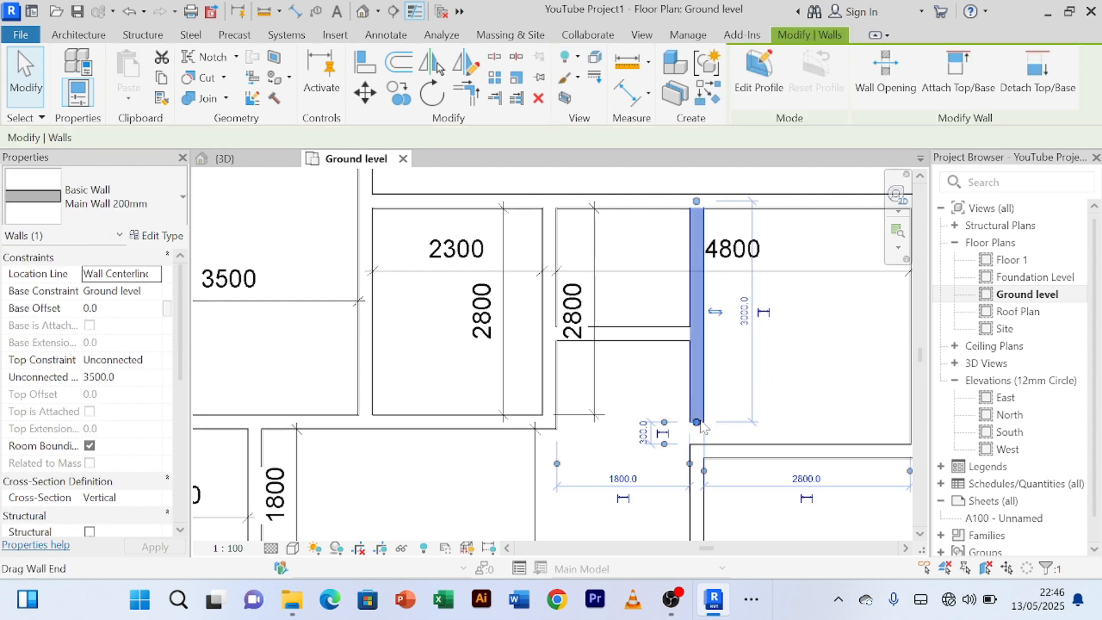
{"action": "left_click_drag", "start_coordinate": [699, 423], "coordinate": [697, 334]}
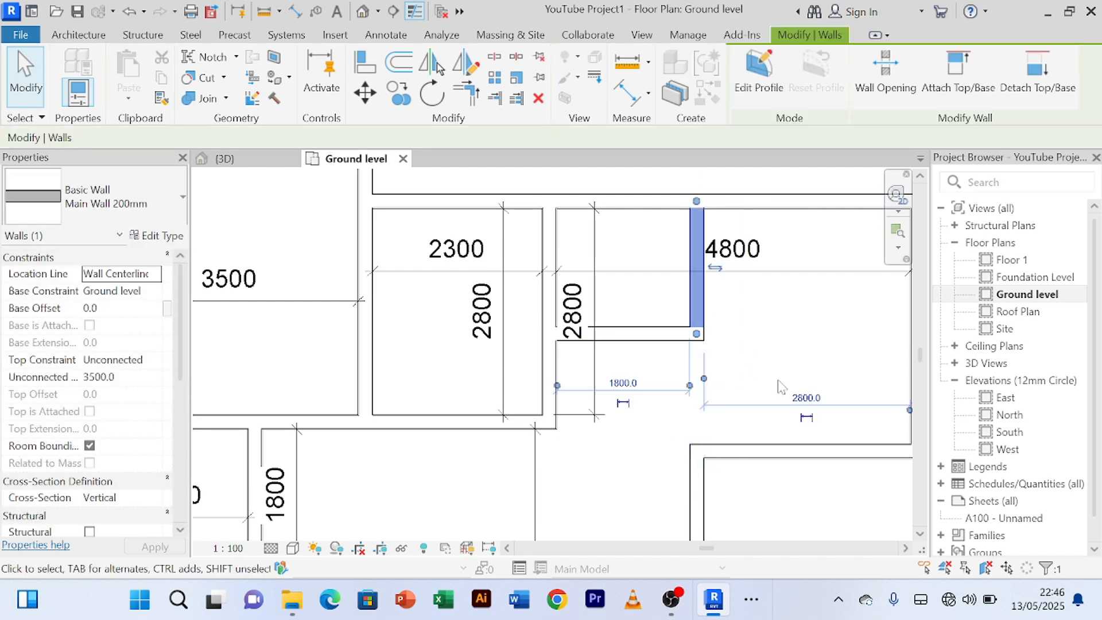
{"action": "left_click", "coordinate": [780, 386]}
{"action": "scroll", "coordinate": [794, 355], "scroll_direction": "down", "scroll_amount": 2}
{"action": "middle_click_drag", "start_coordinate": [804, 357], "coordinate": [744, 309]}
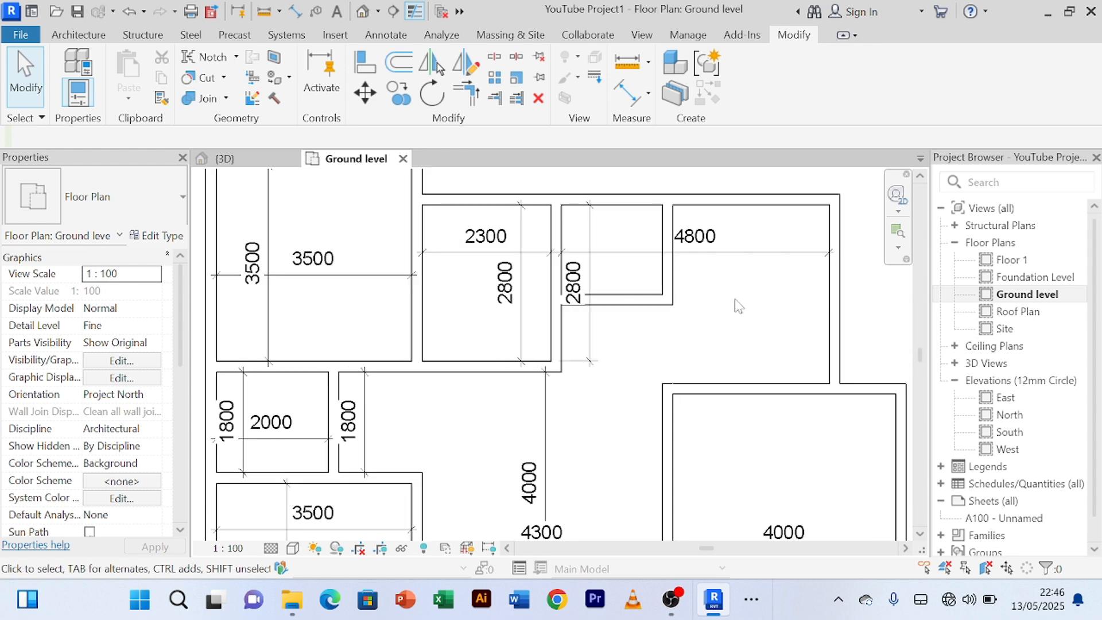
{"action": "scroll", "coordinate": [737, 304], "scroll_direction": "down", "scroll_amount": 2}
{"action": "middle_click_drag", "start_coordinate": [741, 304], "coordinate": [681, 305]}
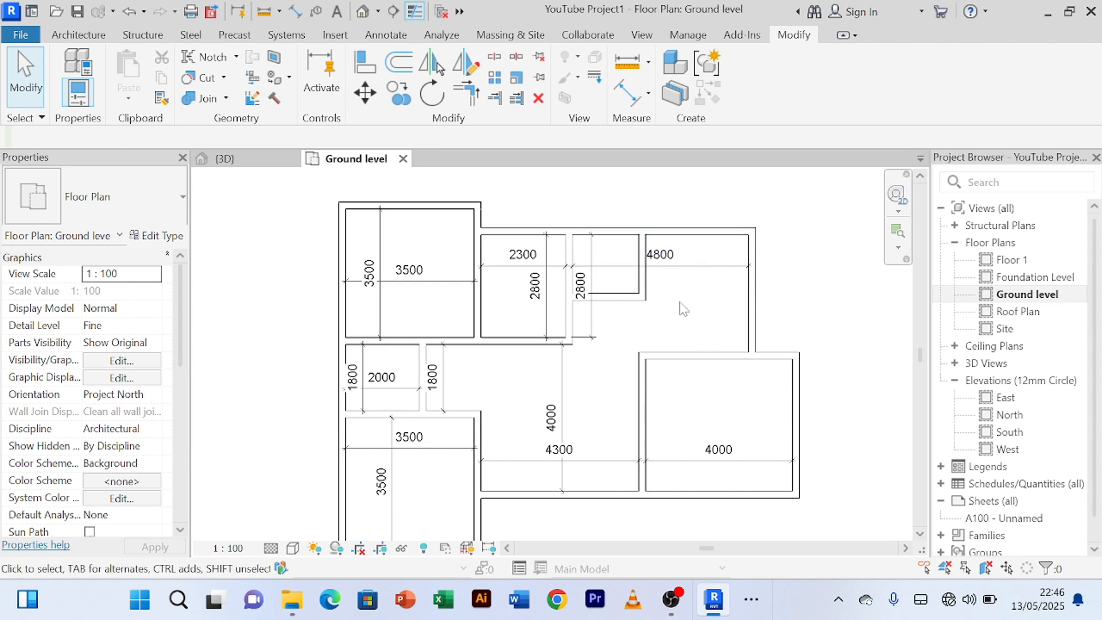
- Add an aligned dimension for the clear width between the small room's east wall and the outer east wall
{"action": "left_click", "coordinate": [628, 92]}
{"action": "scroll", "coordinate": [763, 374], "scroll_direction": "up", "scroll_amount": 3}
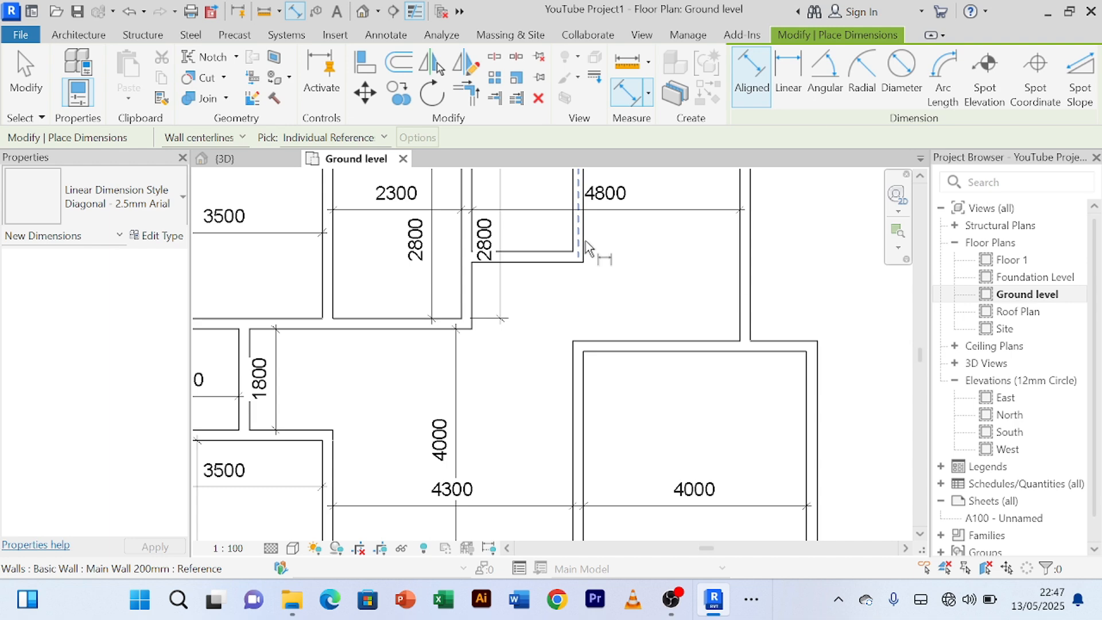
{"action": "left_click", "coordinate": [584, 247]}
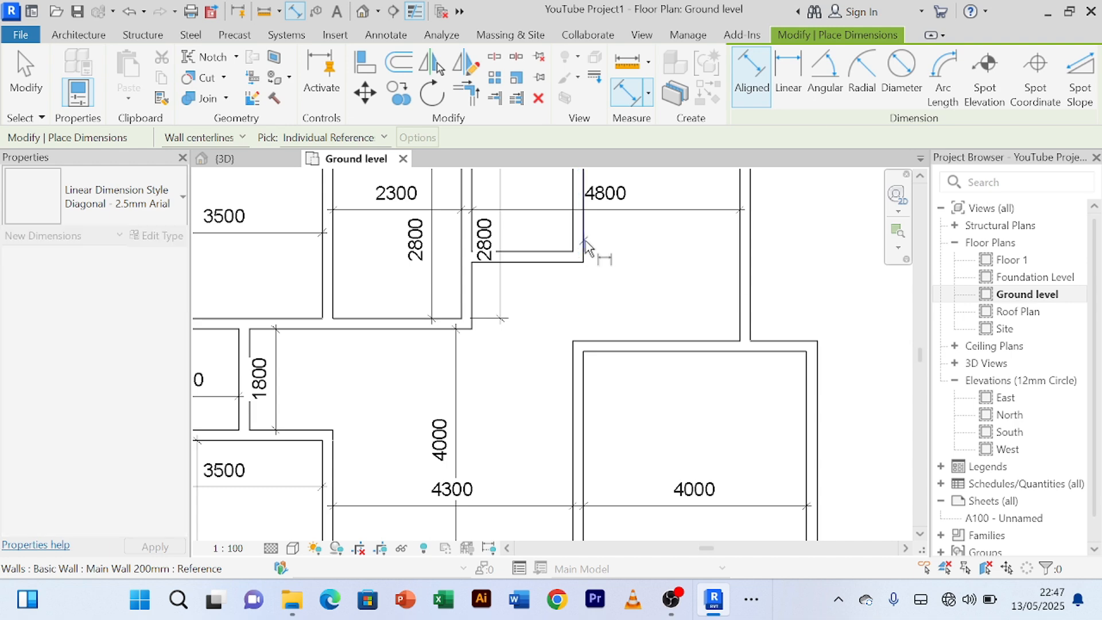
{"action": "left_click", "coordinate": [739, 248]}
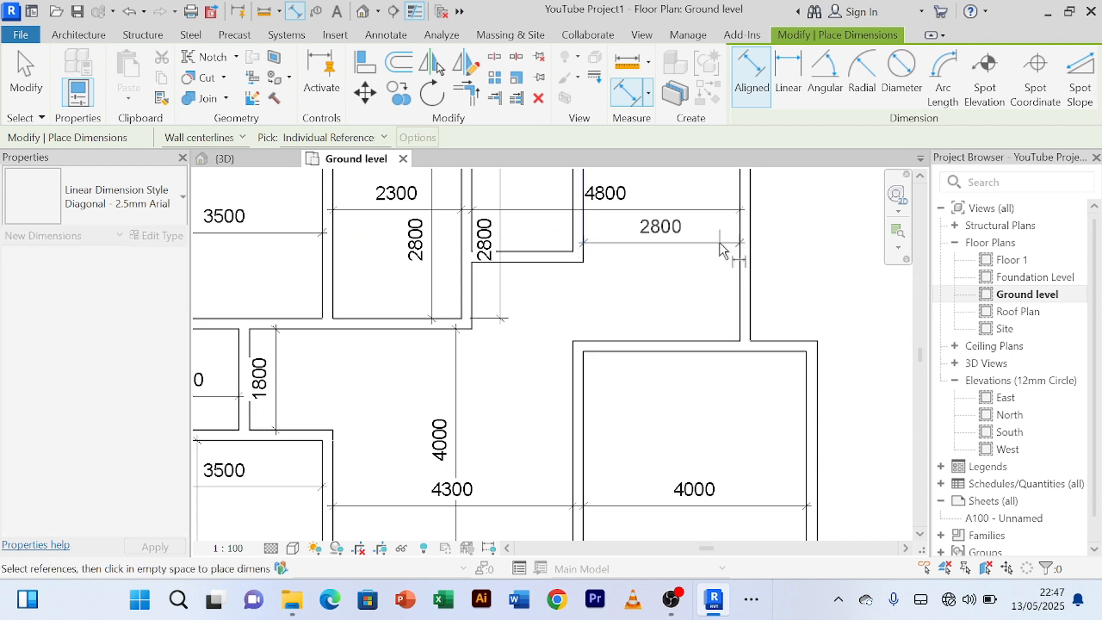
{"action": "left_click", "coordinate": [717, 244]}
{"action": "scroll", "coordinate": [689, 286], "scroll_direction": "down", "scroll_amount": 3}
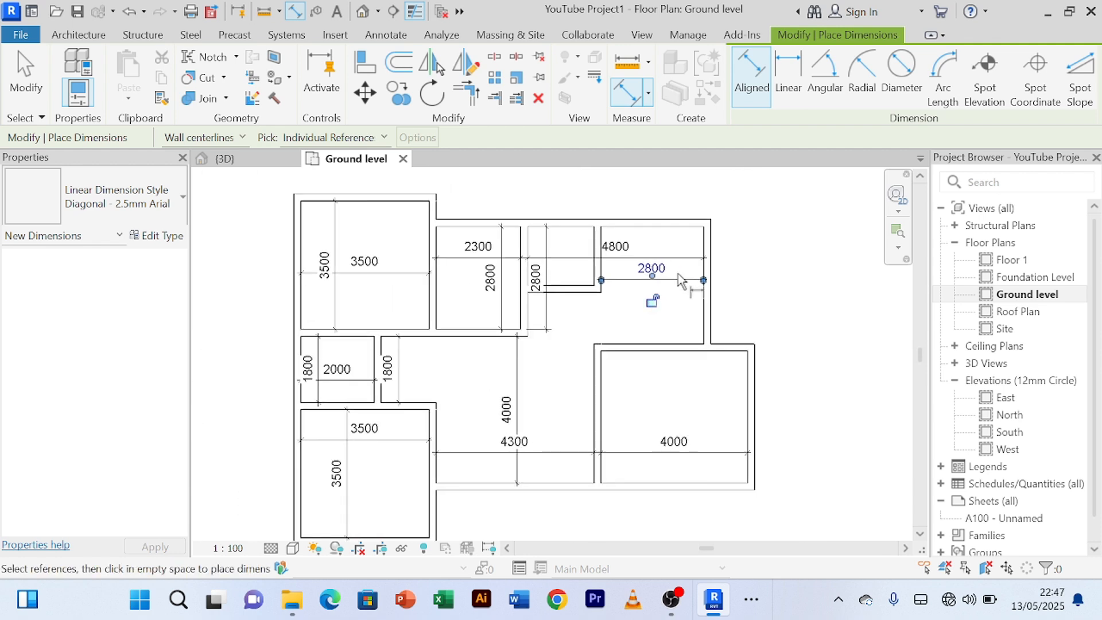
- Dimension the clear depth from the outer north wall to the 4000-wide room's north wall, close to the outer east wall
{"action": "key", "text": "Tab"}
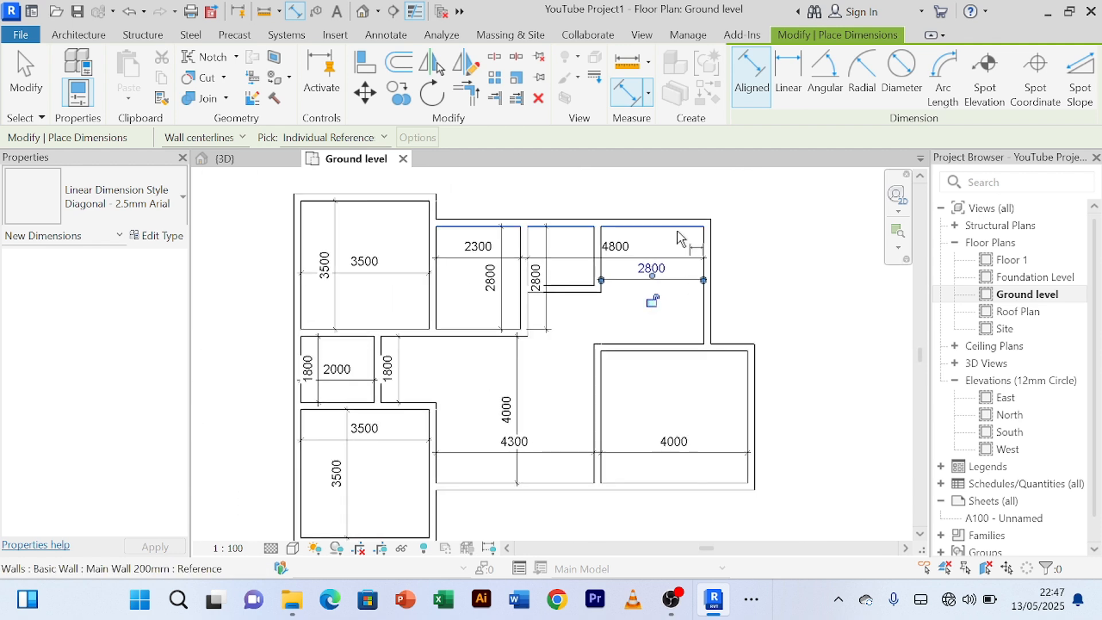
{"action": "left_click", "coordinate": [681, 238]}
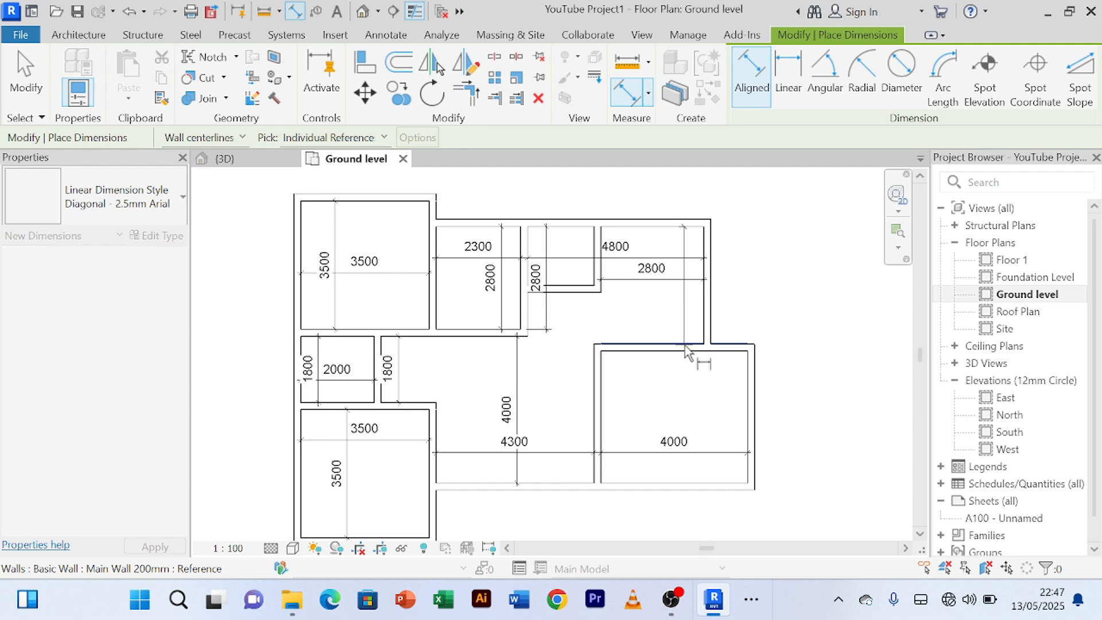
{"action": "left_click", "coordinate": [687, 345]}
{"action": "left_click", "coordinate": [688, 345]}
{"action": "right_click", "coordinate": [754, 212]}
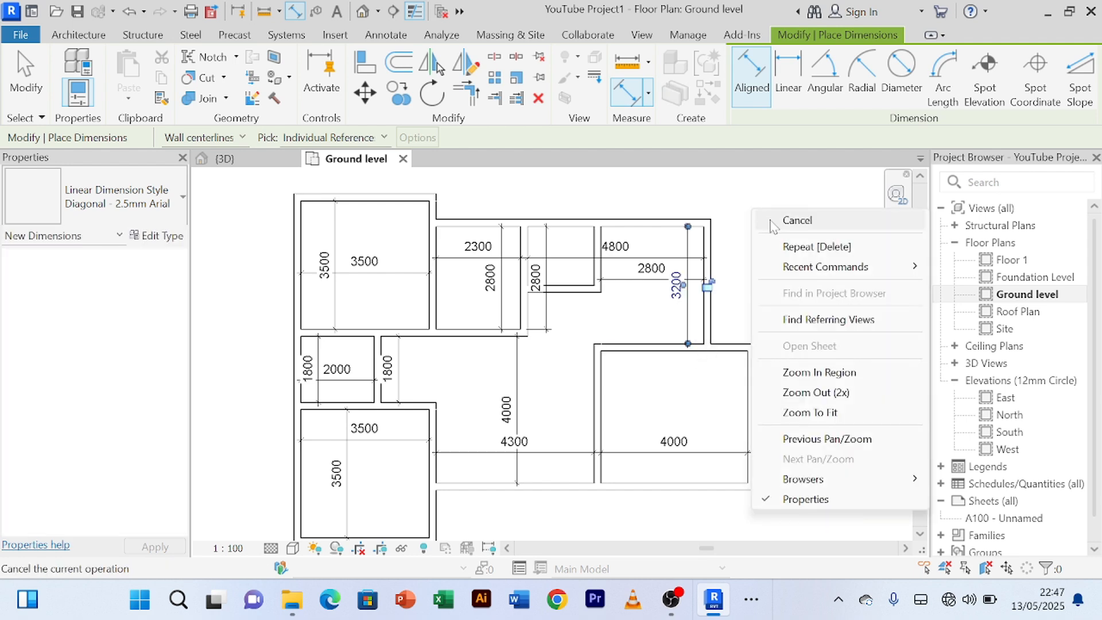
{"action": "left_click", "coordinate": [771, 221]}
{"action": "right_click", "coordinate": [752, 201]}
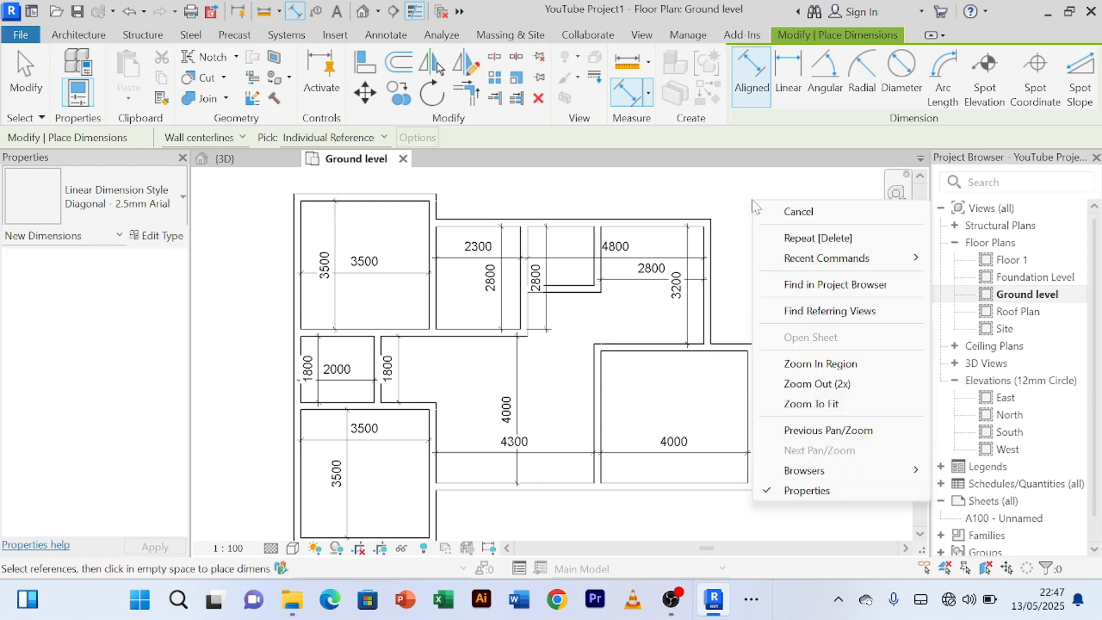
{"action": "left_click", "coordinate": [799, 211]}
- Dimension the small room's clear depth between the inner faces of its north and south walls
{"action": "scroll", "coordinate": [511, 229], "scroll_direction": "up", "scroll_amount": 2}
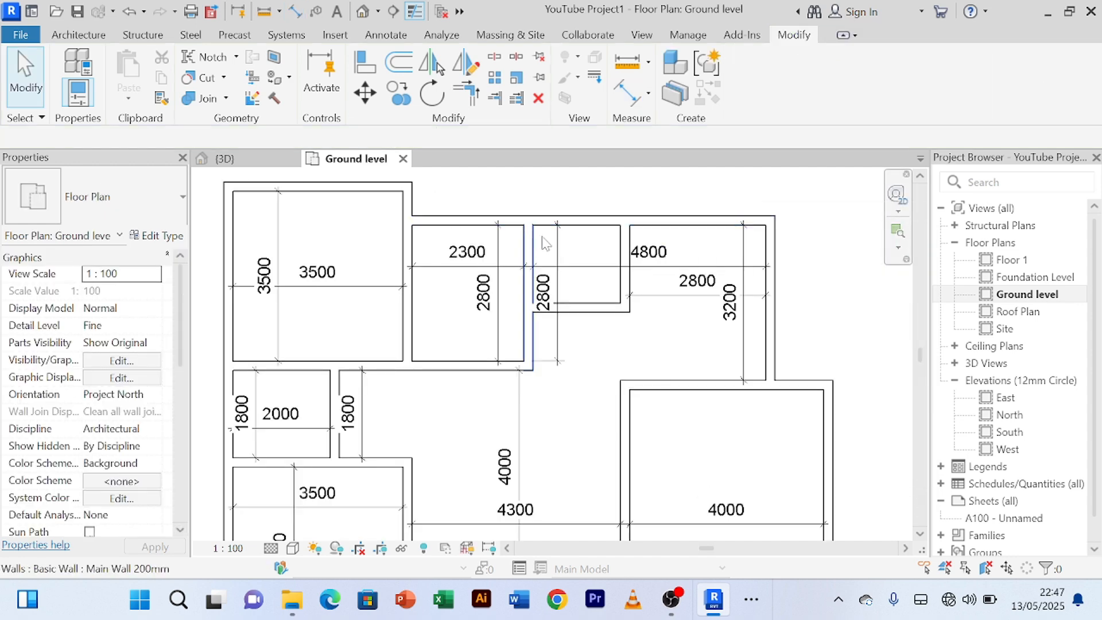
{"action": "scroll", "coordinate": [597, 236], "scroll_direction": "up", "scroll_amount": 2}
{"action": "left_click", "coordinate": [461, 95]}
{"action": "scroll", "coordinate": [616, 214], "scroll_direction": "up", "scroll_amount": 2}
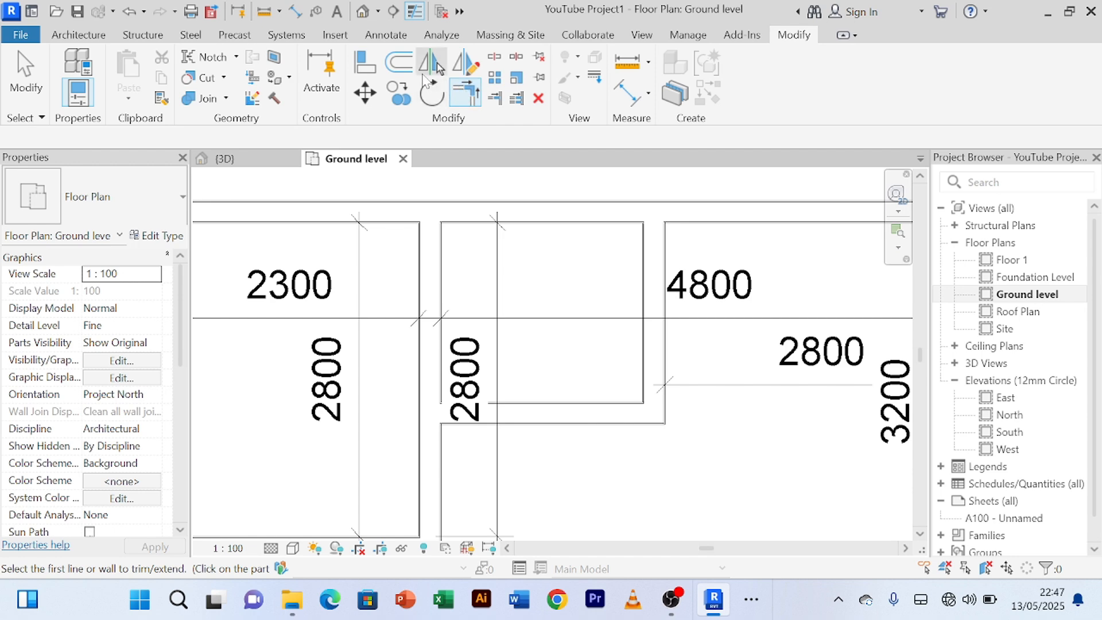
{"action": "left_click", "coordinate": [629, 91]}
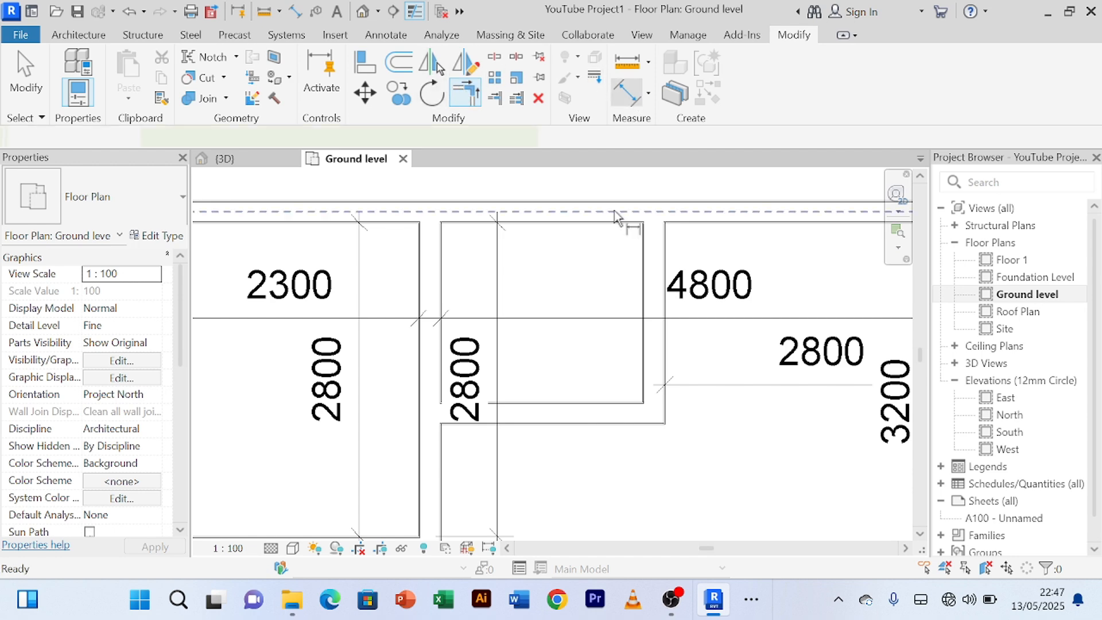
{"action": "left_click", "coordinate": [570, 224]}
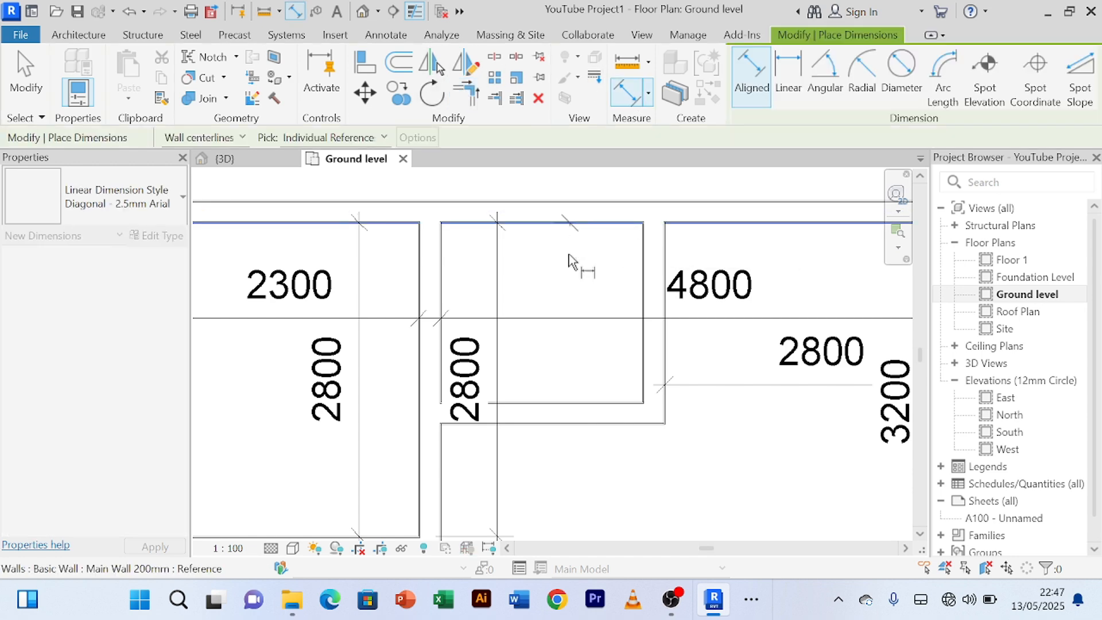
{"action": "left_click", "coordinate": [598, 405]}
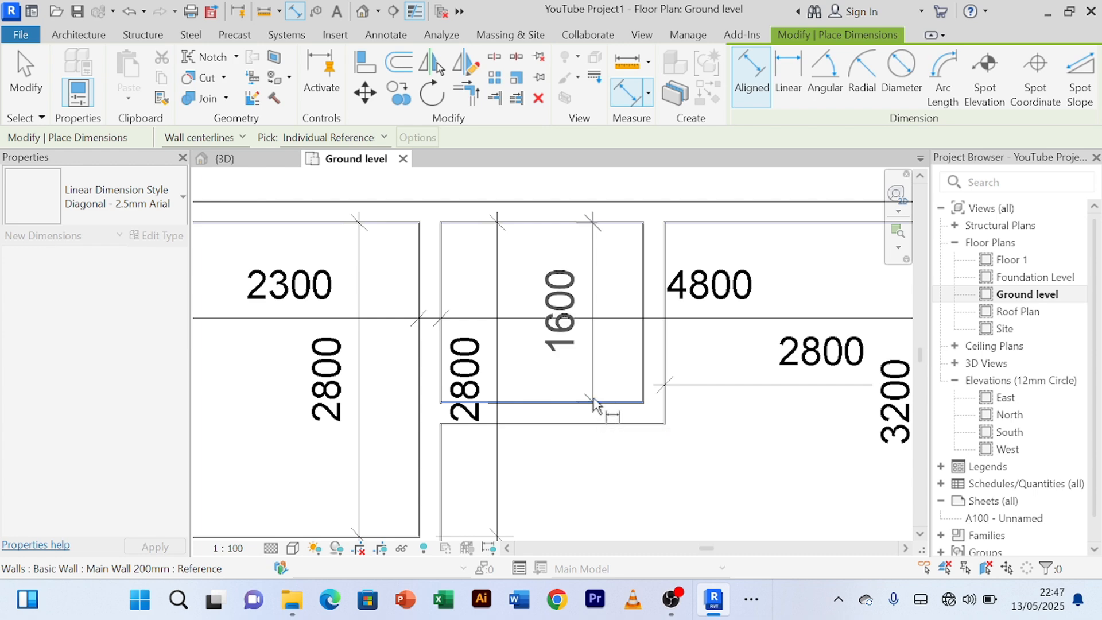
{"action": "left_click", "coordinate": [611, 373]}
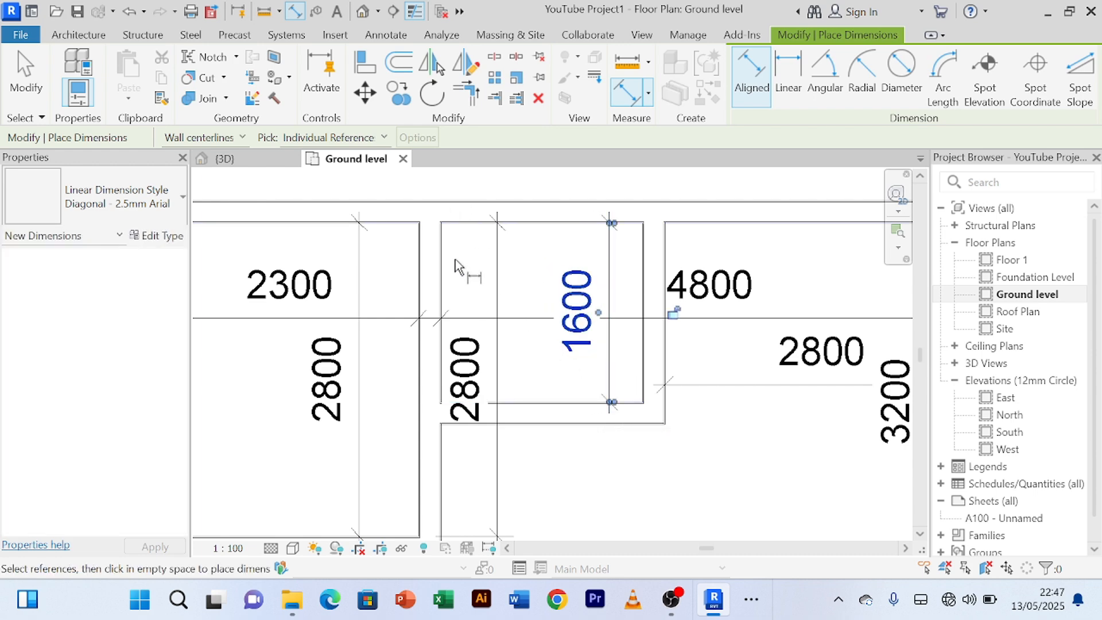
- Dimension the small room's clear width between the inner faces of its west and east walls
{"action": "scroll", "coordinate": [459, 261], "scroll_direction": "down", "scroll_amount": 2}
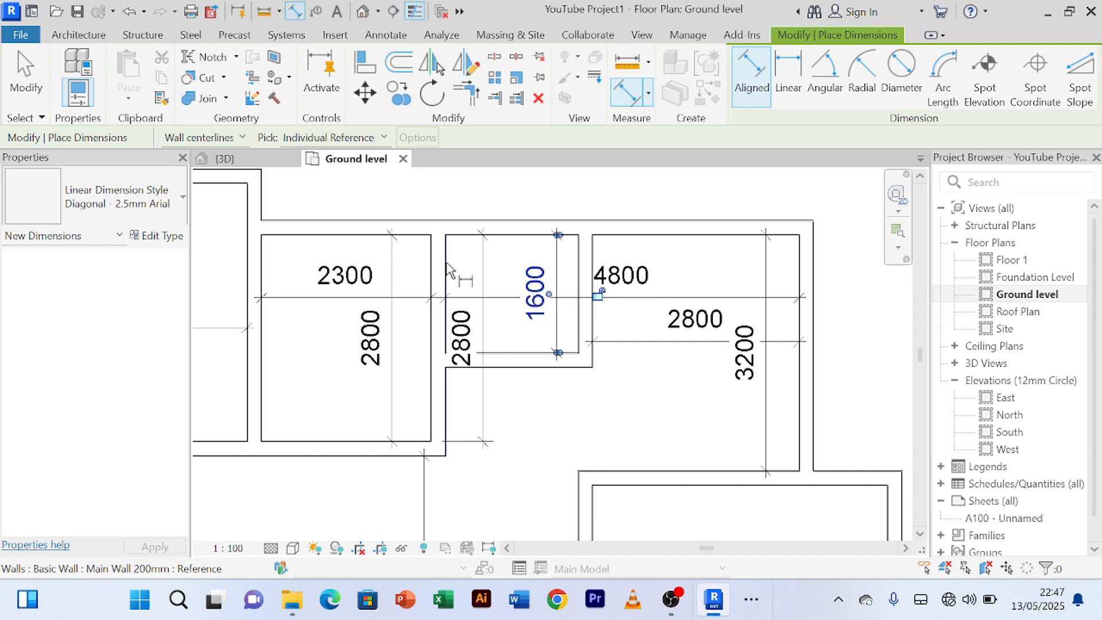
{"action": "left_click", "coordinate": [446, 270]}
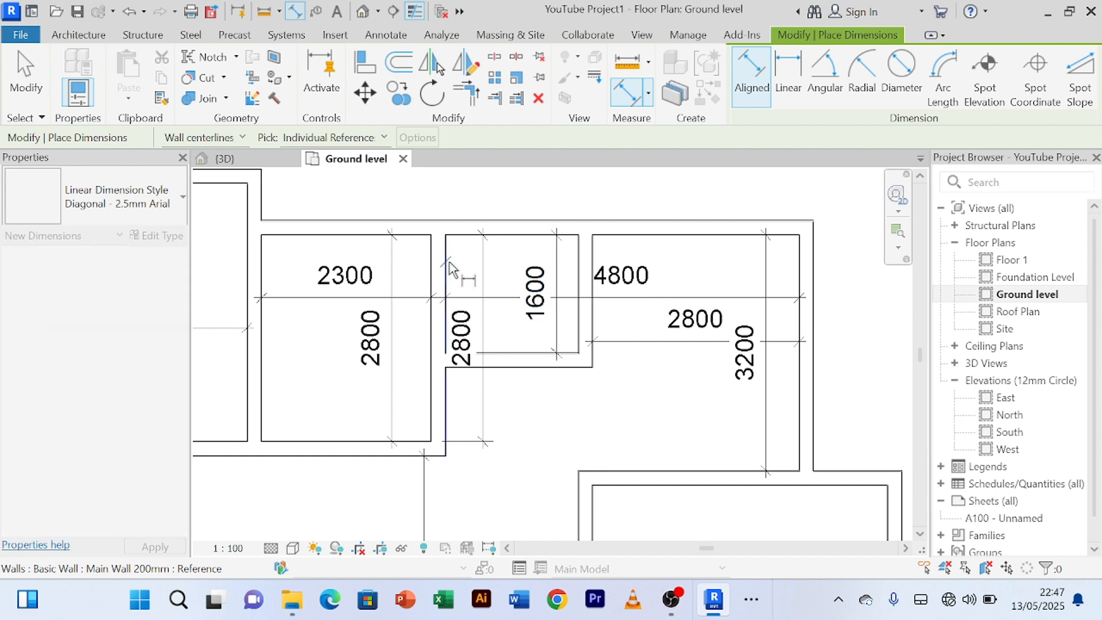
{"action": "left_click", "coordinate": [579, 258]}
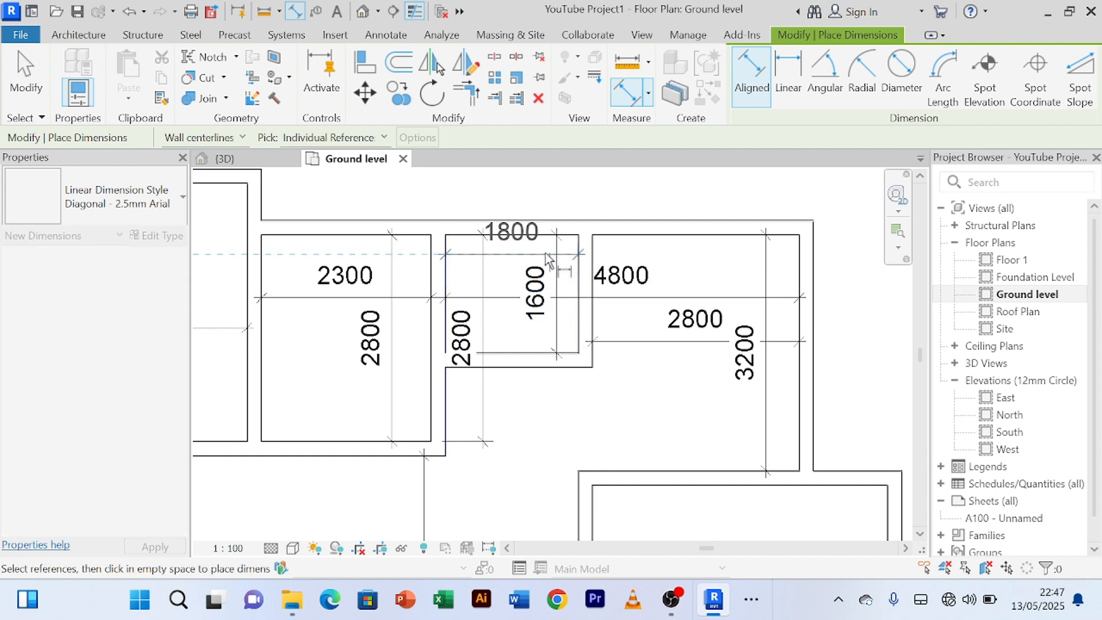
{"action": "left_click", "coordinate": [476, 259]}
{"action": "right_click", "coordinate": [502, 198]}
{"action": "left_click", "coordinate": [537, 205]}
{"action": "right_click", "coordinate": [524, 188]}
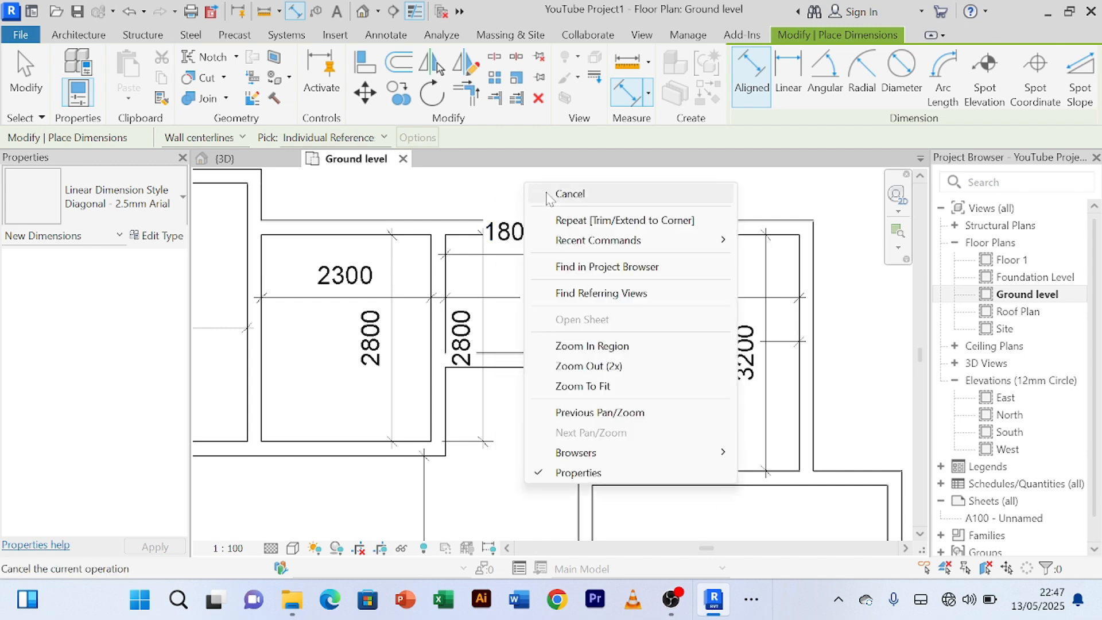
{"action": "left_click", "coordinate": [540, 367]}
{"action": "scroll", "coordinate": [537, 350], "scroll_direction": "up", "scroll_amount": 1}
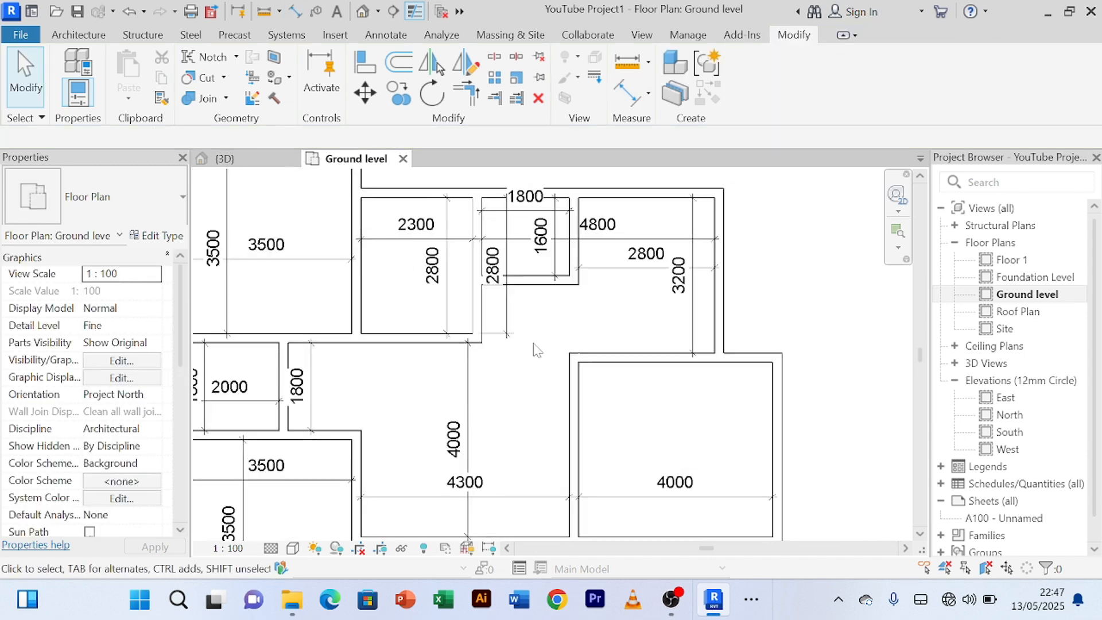
- Dimension the distance from the small room's south wall face to the outer south face of the 2300-wide room
{"action": "left_click", "coordinate": [628, 90]}
{"action": "scroll", "coordinate": [486, 323], "scroll_direction": "up", "scroll_amount": 3}
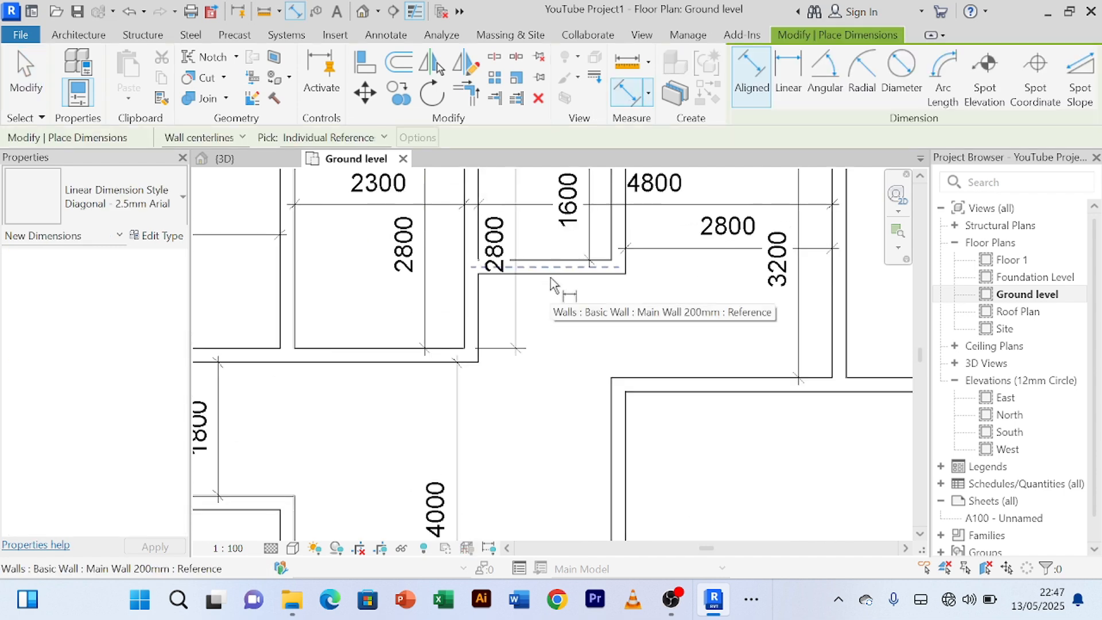
{"action": "left_click", "coordinate": [550, 278]}
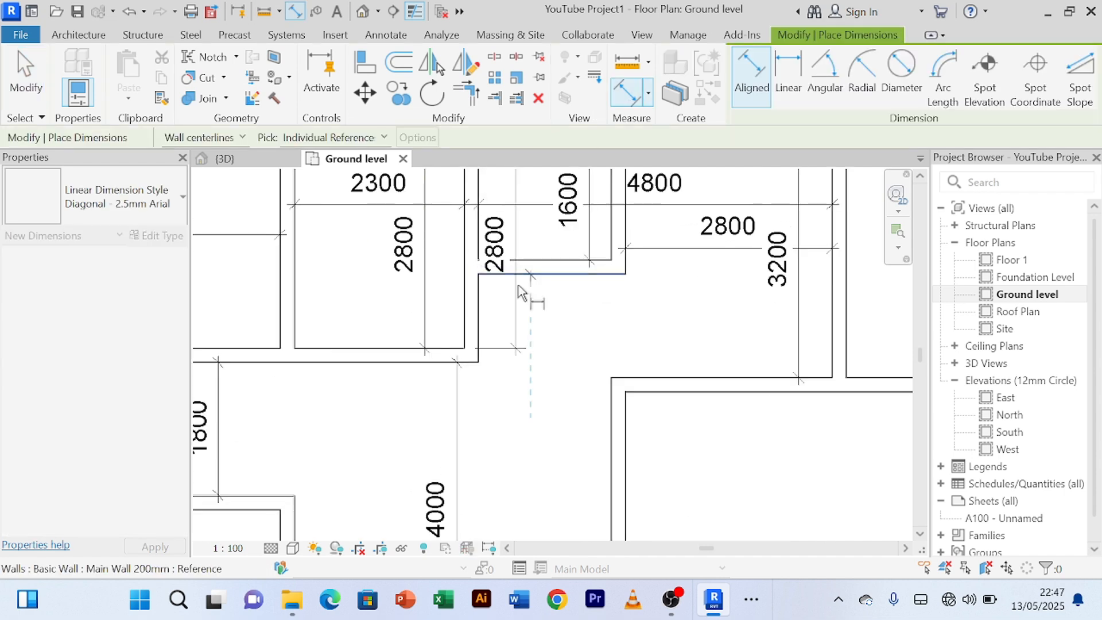
{"action": "left_click", "coordinate": [441, 369]}
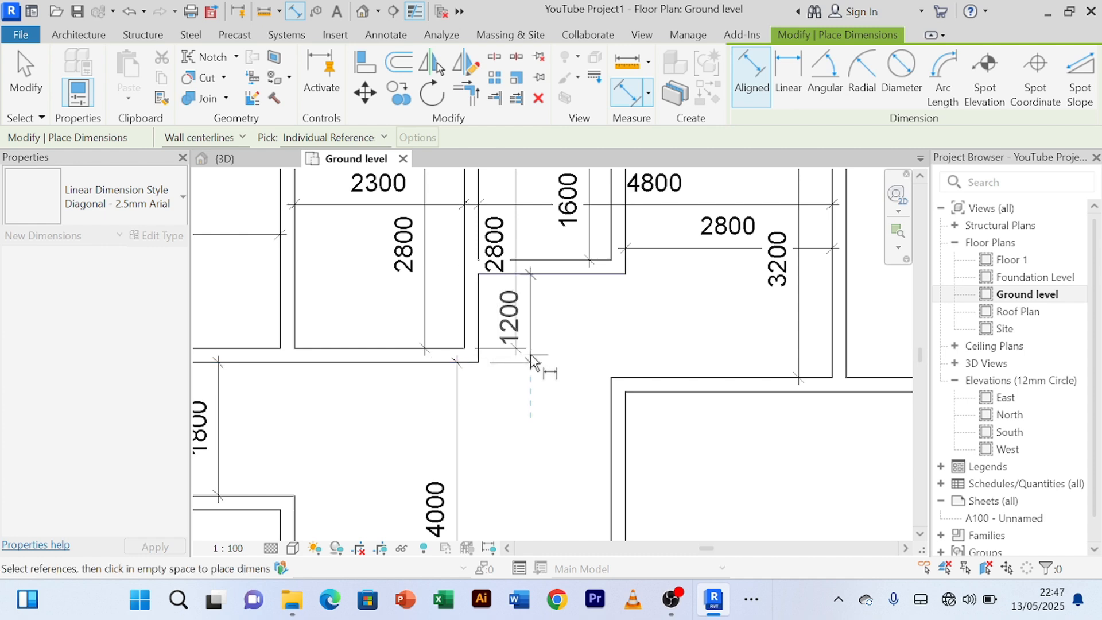
{"action": "left_click", "coordinate": [553, 362]}
{"action": "right_click", "coordinate": [681, 338]}
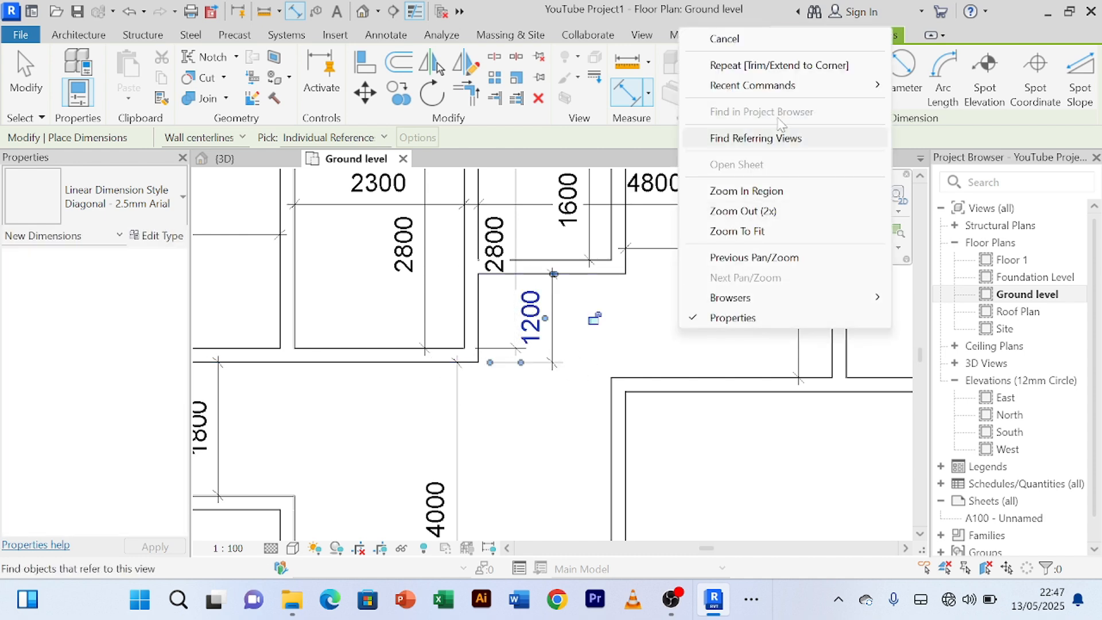
{"action": "left_click", "coordinate": [775, 46]}
{"action": "right_click", "coordinate": [655, 331]}
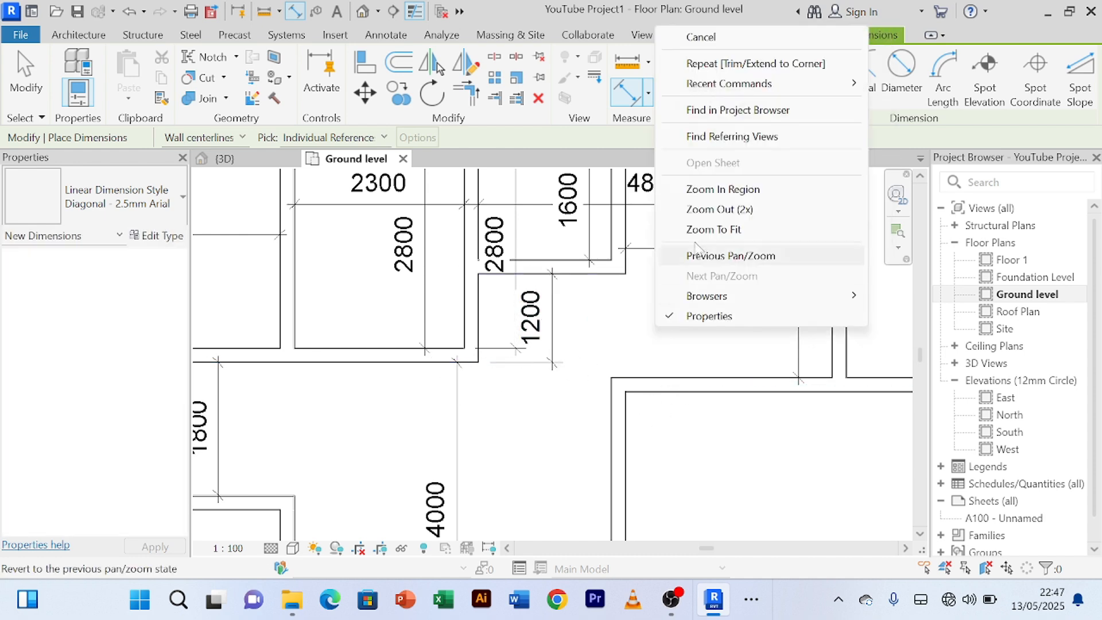
{"action": "left_click", "coordinate": [742, 40]}
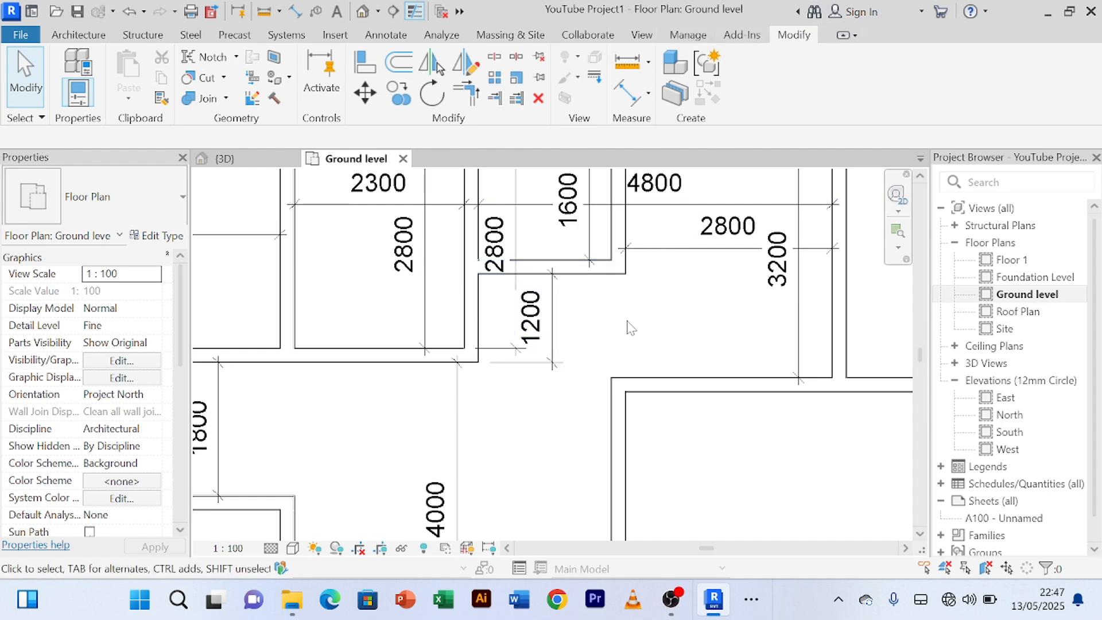
- Move the small room's south wall by setting the room's clear depth to 1700
{"action": "scroll", "coordinate": [646, 319], "scroll_direction": "down", "scroll_amount": 1}
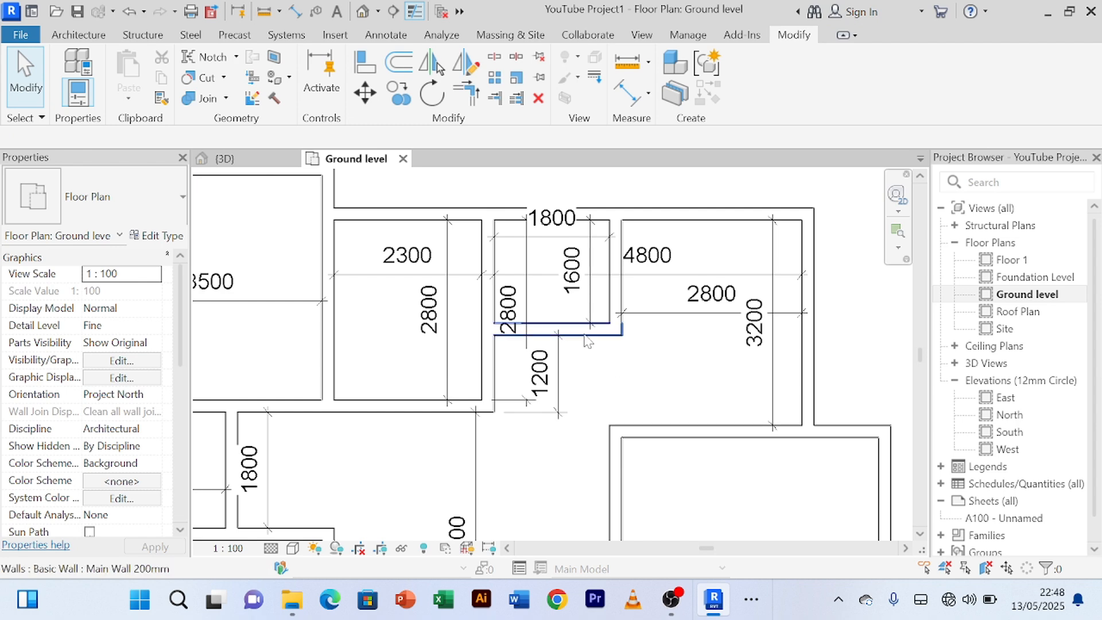
{"action": "scroll", "coordinate": [587, 340], "scroll_direction": "up", "scroll_amount": 1}
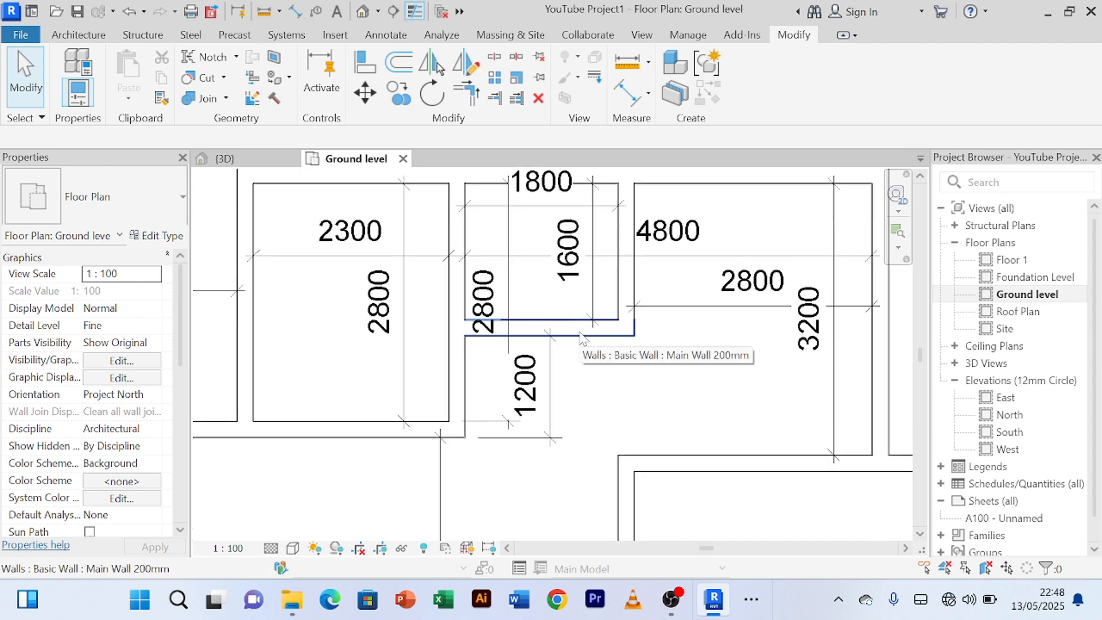
{"action": "left_click", "coordinate": [581, 339]}
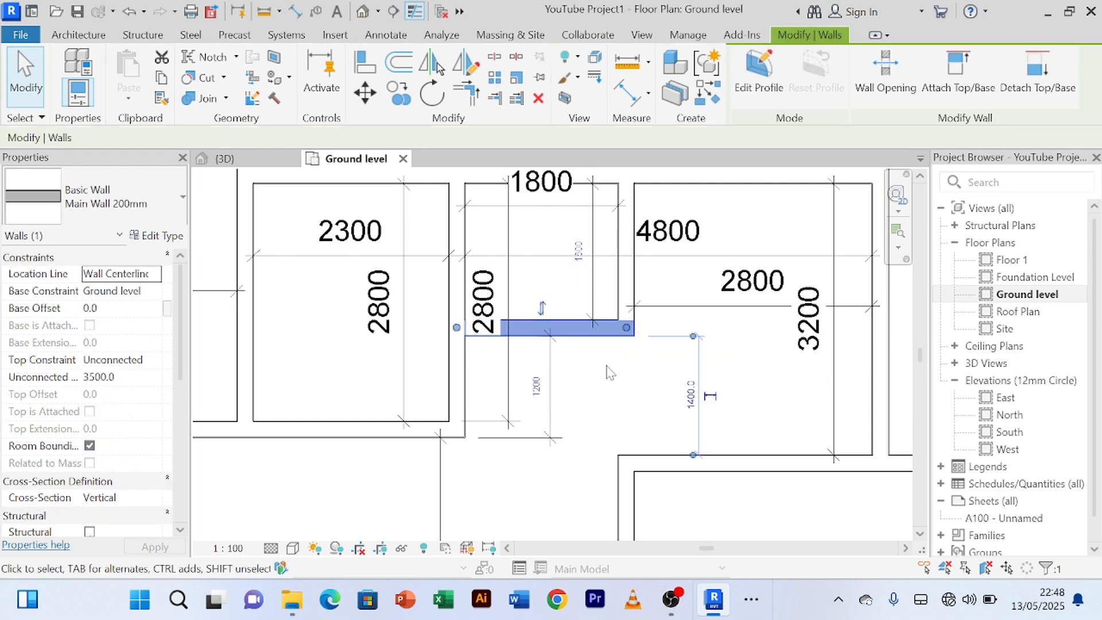
{"action": "left_click", "coordinate": [597, 270]}
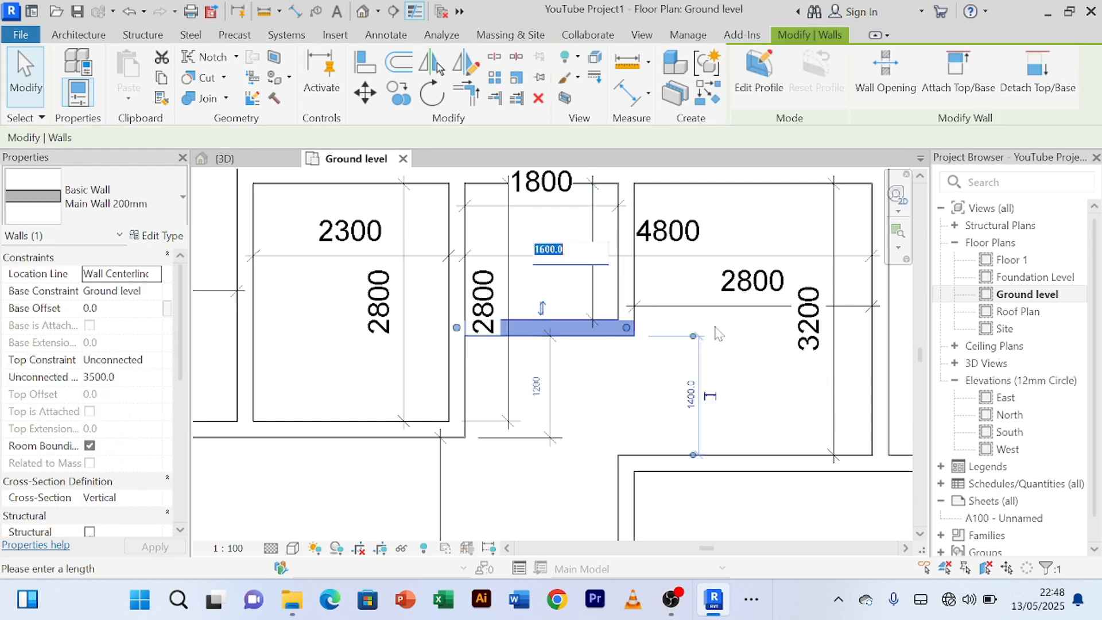
{"action": "type", "text": "1"}
{"action": "key", "text": "Return"}
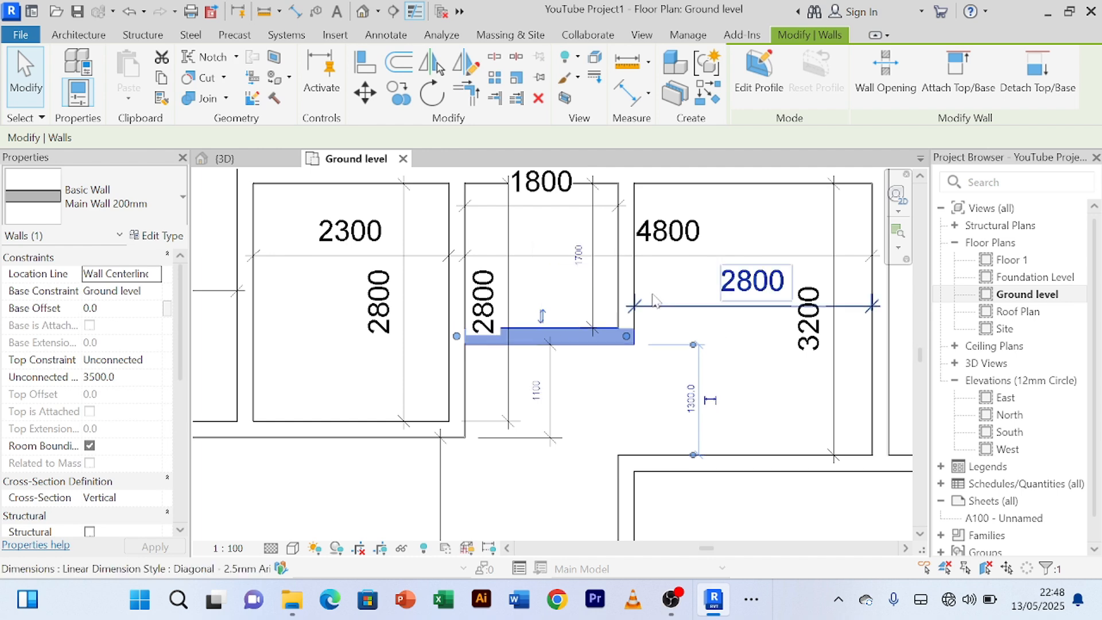
{"action": "scroll", "coordinate": [401, 368], "scroll_direction": "up", "scroll_amount": 2}
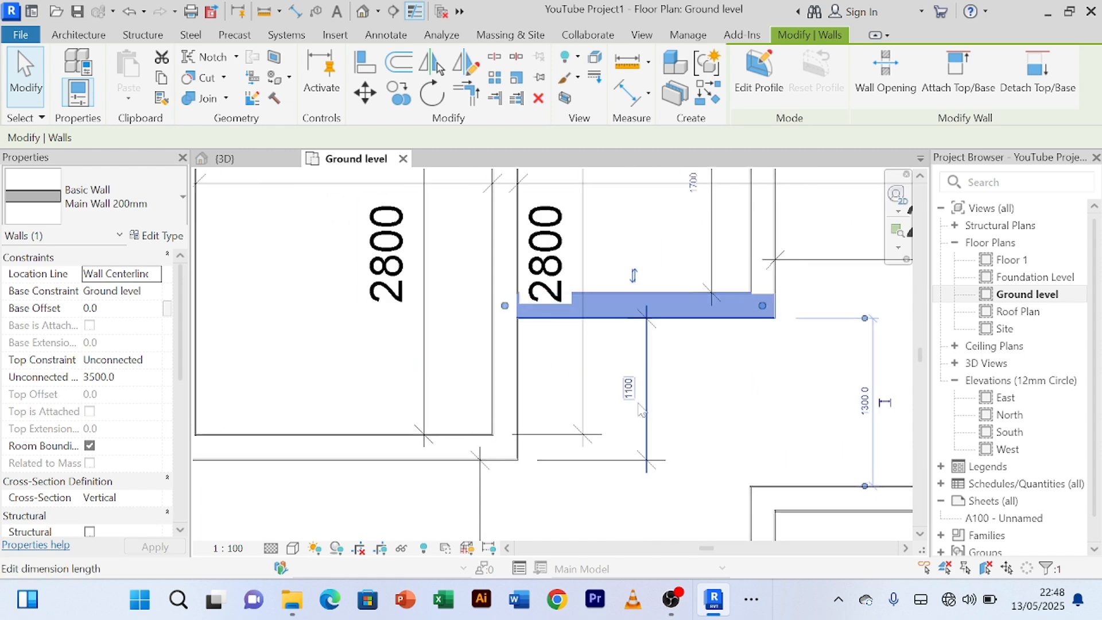
- Dimension the clear depth of the 4000-wide southeast room between the inner faces of its north and south walls
{"action": "scroll", "coordinate": [631, 383], "scroll_direction": "up", "scroll_amount": 4}
{"action": "scroll", "coordinate": [630, 384], "scroll_direction": "down", "scroll_amount": 3}
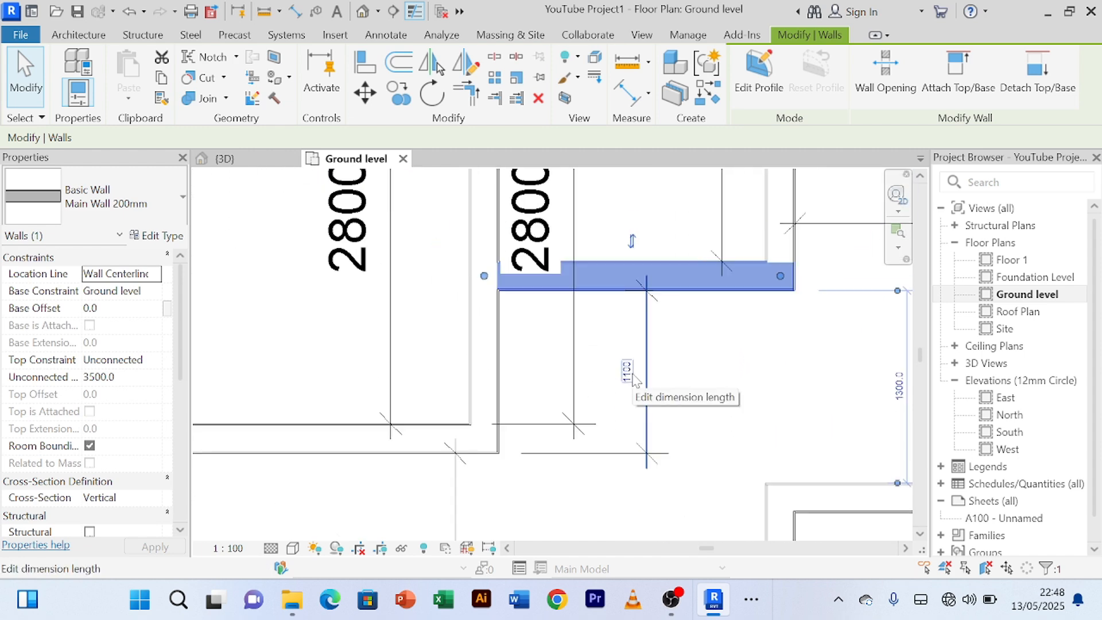
{"action": "left_click", "coordinate": [718, 423]}
{"action": "scroll", "coordinate": [720, 423], "scroll_direction": "down", "scroll_amount": 3}
{"action": "middle_click_drag", "start_coordinate": [722, 423], "coordinate": [632, 314]}
{"action": "scroll", "coordinate": [647, 332], "scroll_direction": "down", "scroll_amount": 3}
{"action": "scroll", "coordinate": [654, 330], "scroll_direction": "down", "scroll_amount": 2}
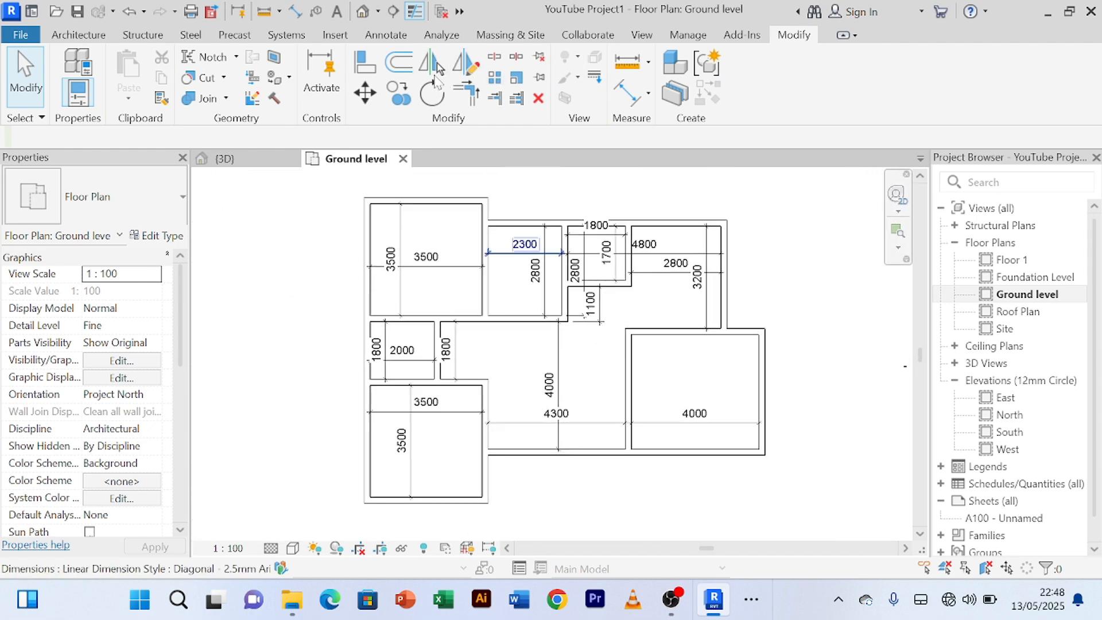
{"action": "left_click", "coordinate": [630, 92]}
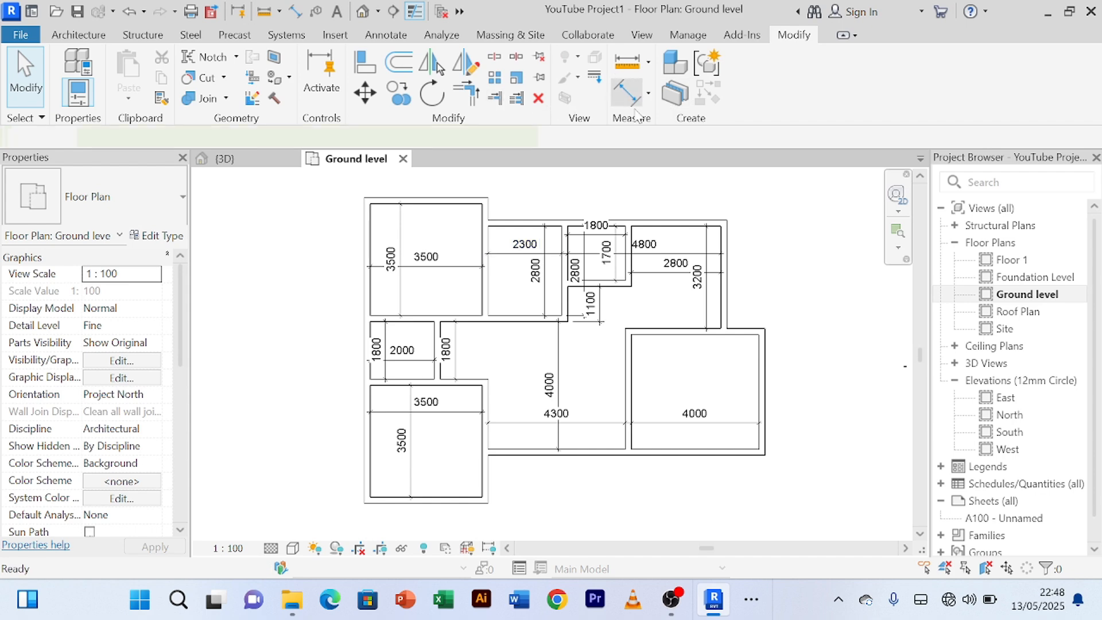
{"action": "scroll", "coordinate": [679, 367], "scroll_direction": "up", "scroll_amount": 2}
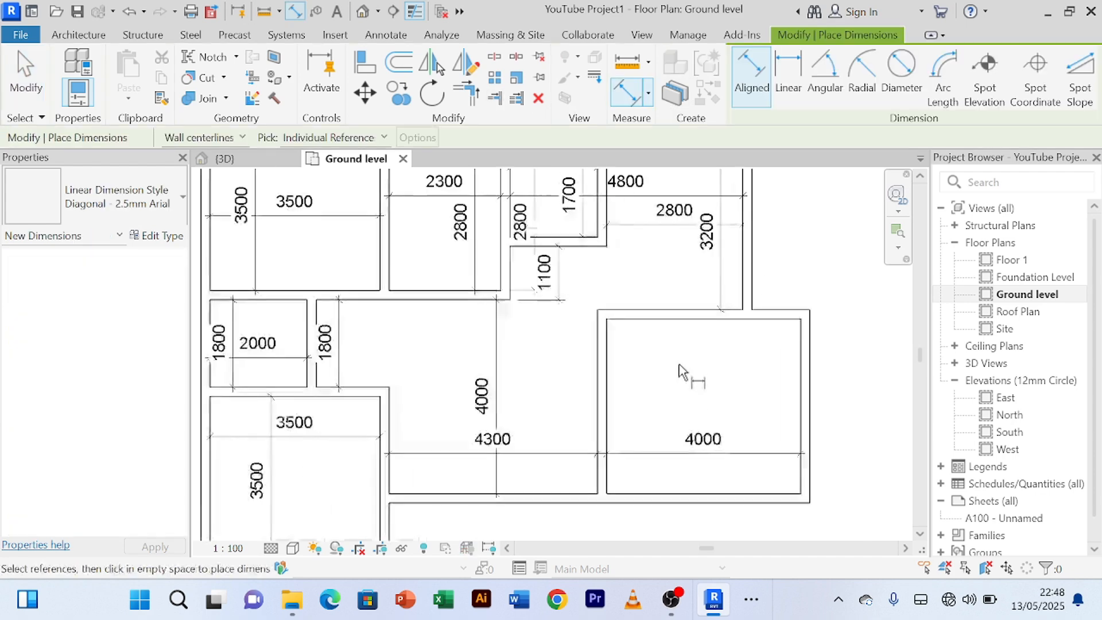
{"action": "left_click", "coordinate": [696, 326]}
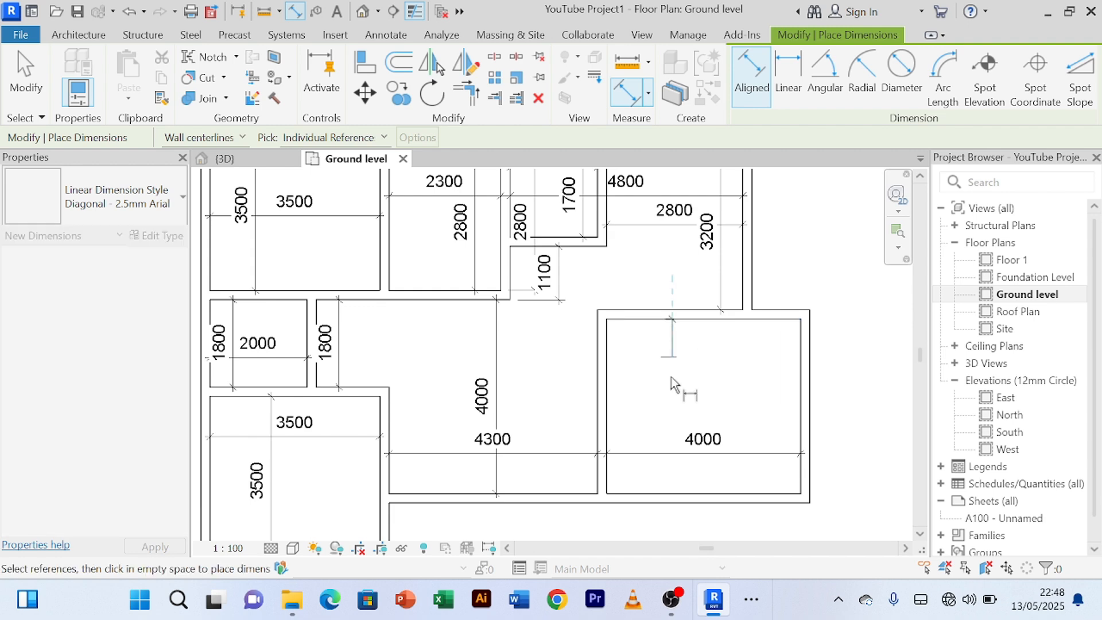
{"action": "left_click", "coordinate": [657, 494]}
{"action": "left_click", "coordinate": [673, 402]}
{"action": "right_click", "coordinate": [819, 217]}
{"action": "left_click", "coordinate": [833, 220]}
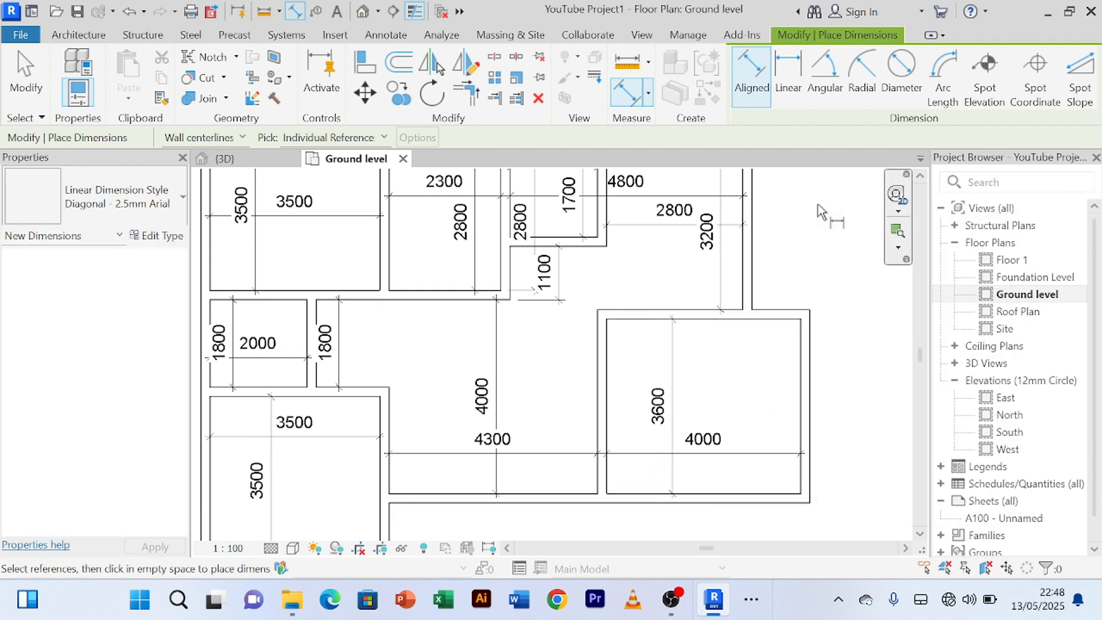
{"action": "right_click", "coordinate": [827, 215]}
{"action": "left_click", "coordinate": [833, 219]}
- Examine the ground level plan's room layout and dimensions, especially the area around the 4000-wide southeast room
{"action": "scroll", "coordinate": [832, 221], "scroll_direction": "down", "scroll_amount": 2}
{"action": "scroll", "coordinate": [832, 222], "scroll_direction": "down", "scroll_amount": 1}
{"action": "middle_click_drag", "start_coordinate": [845, 356], "coordinate": [728, 406]}
{"action": "scroll", "coordinate": [708, 383], "scroll_direction": "up", "scroll_amount": 3}
{"action": "scroll", "coordinate": [712, 389], "scroll_direction": "up", "scroll_amount": 1}
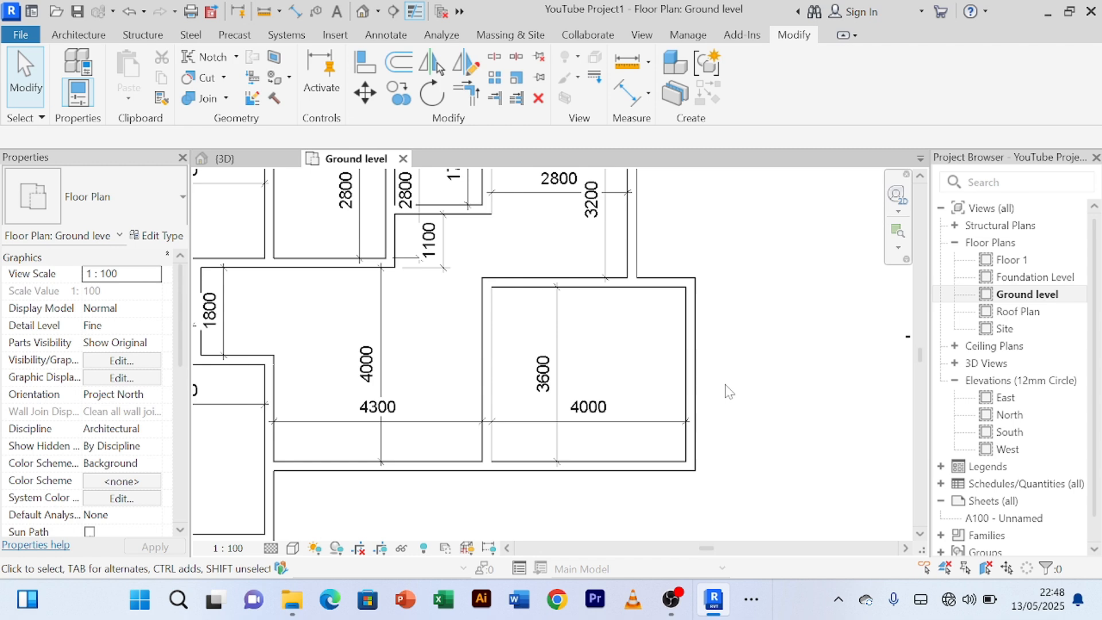
{"action": "scroll", "coordinate": [729, 392], "scroll_direction": "down", "scroll_amount": 3}
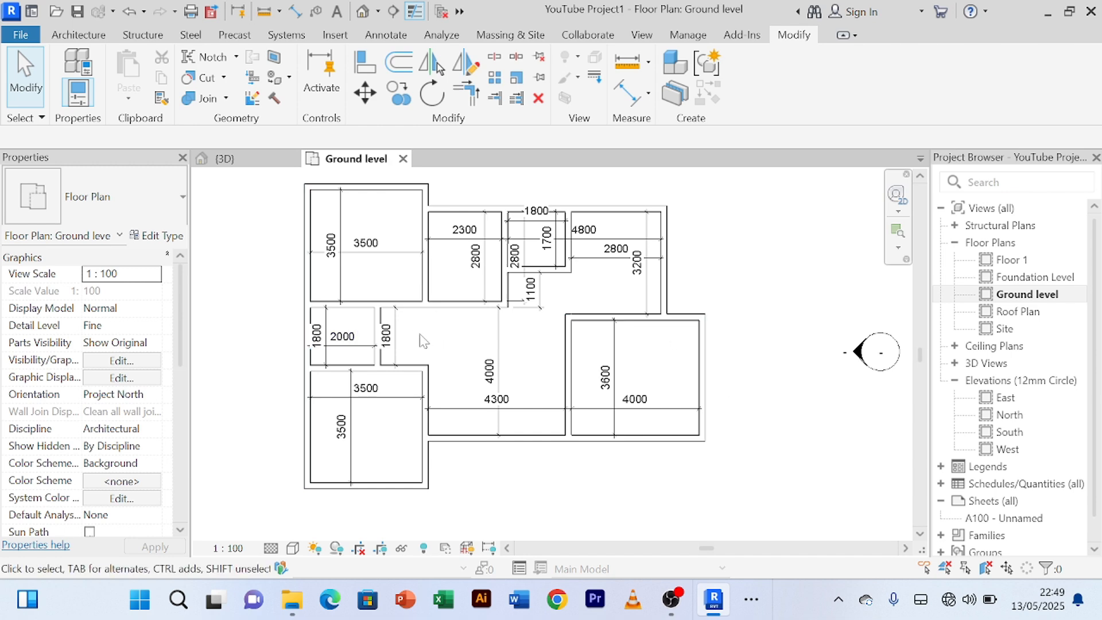
{"action": "mouse_move", "coordinate": [465, 358]}
{"action": "middle_mouse_down"}
{"action": "mouse_move", "coordinate": [469, 343]}
{"action": "mouse_move", "coordinate": [446, 351]}
{"action": "middle_mouse_up"}
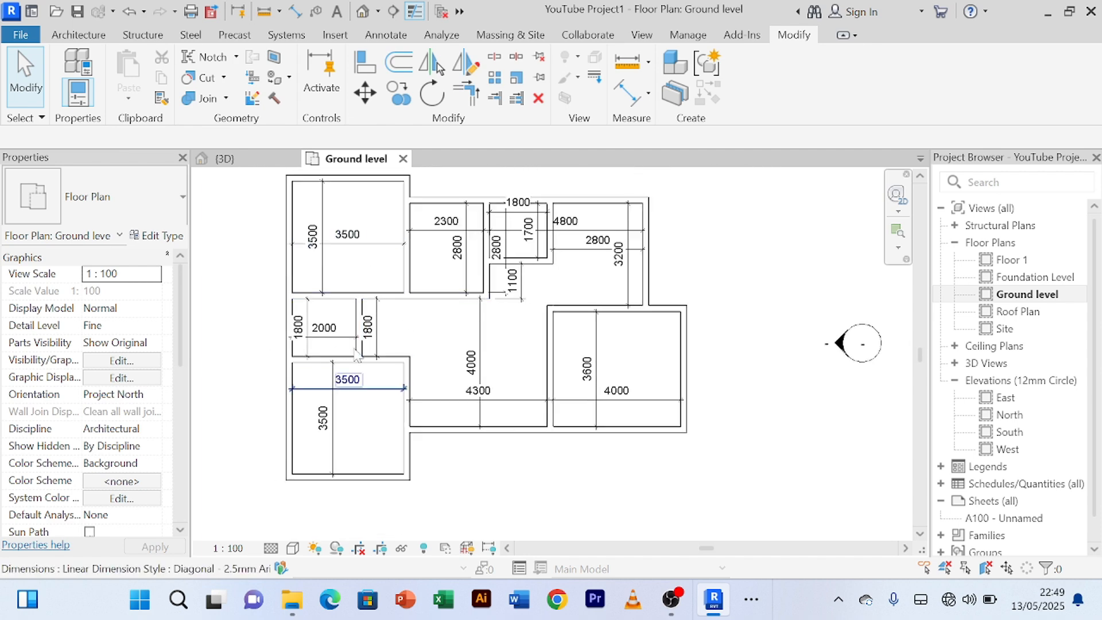
{"action": "scroll", "coordinate": [459, 241], "scroll_direction": "up", "scroll_amount": 2}
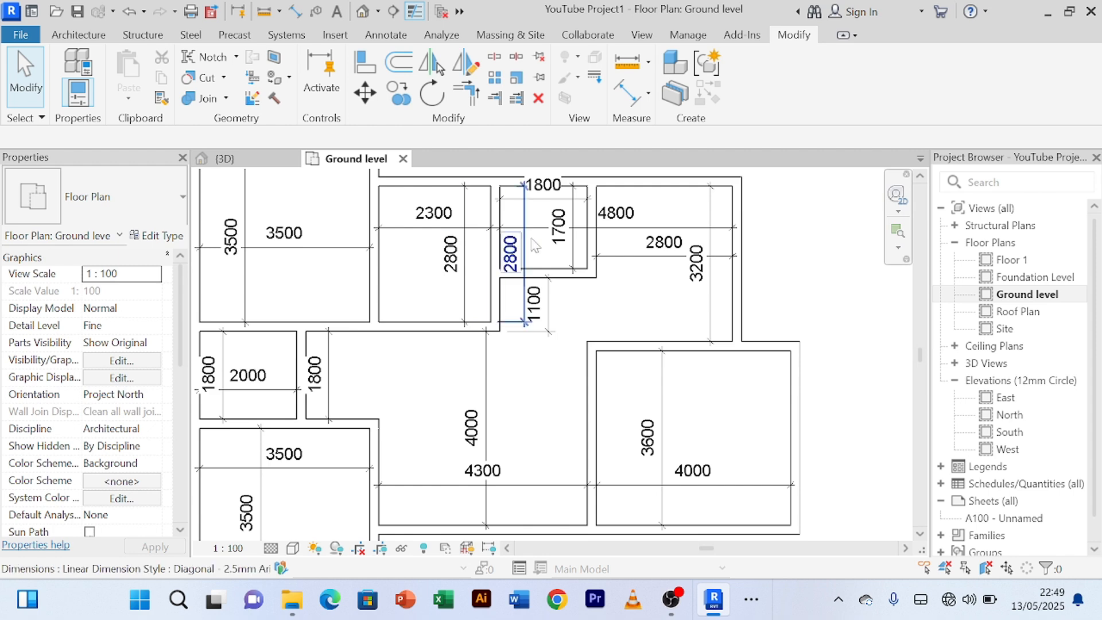
{"action": "scroll", "coordinate": [533, 241], "scroll_direction": "down", "scroll_amount": 2}
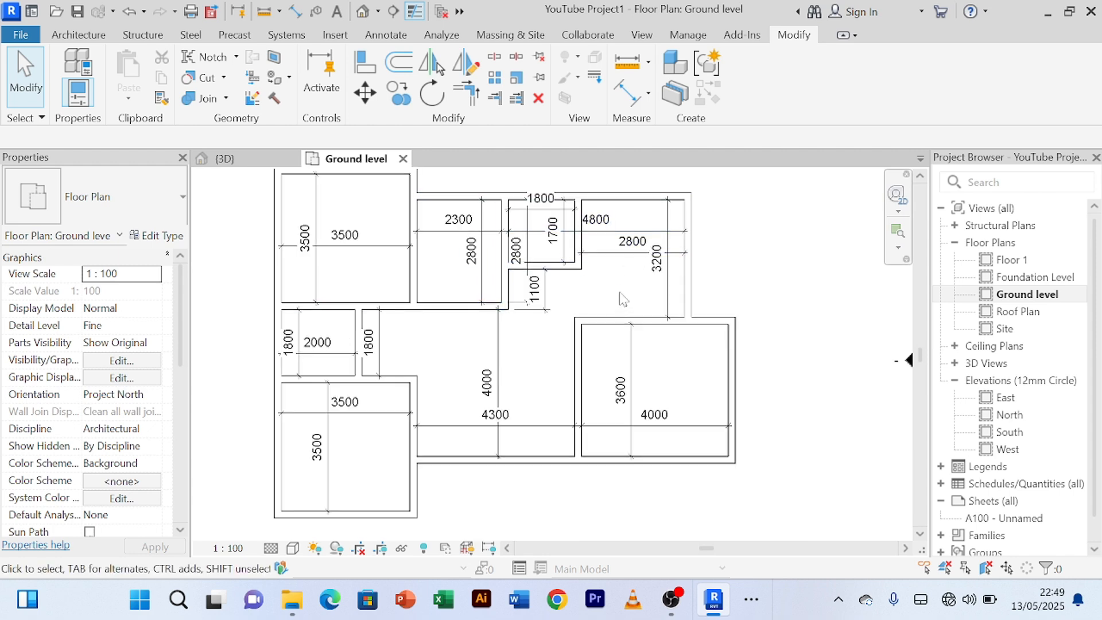
{"action": "middle_click_drag", "start_coordinate": [622, 298], "coordinate": [615, 270]}
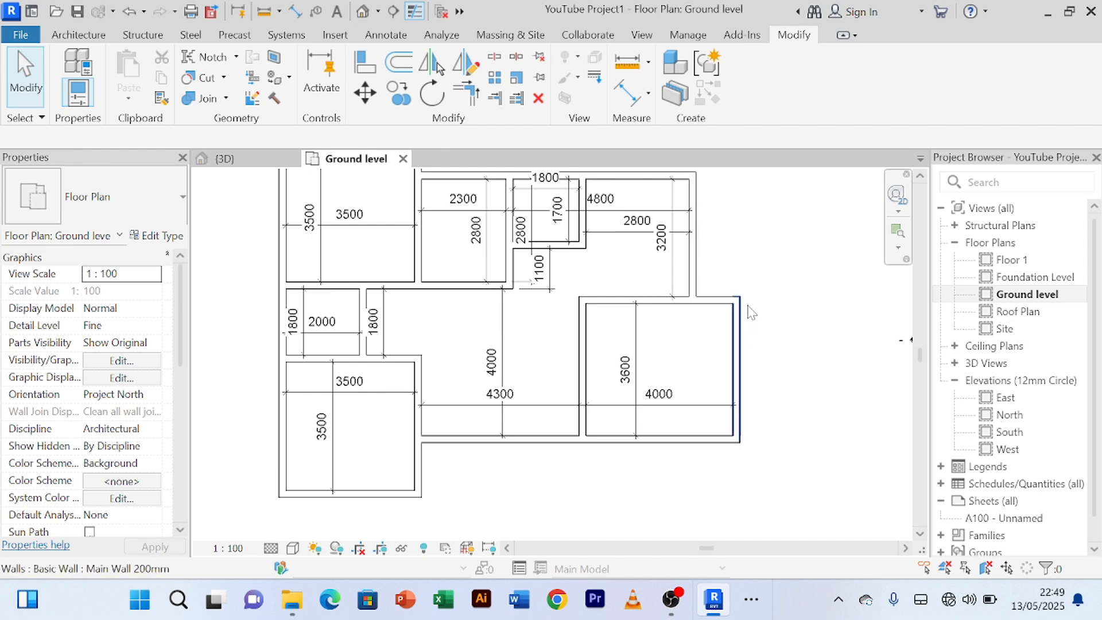
{"action": "middle_click_drag", "start_coordinate": [775, 445], "coordinate": [747, 436]}
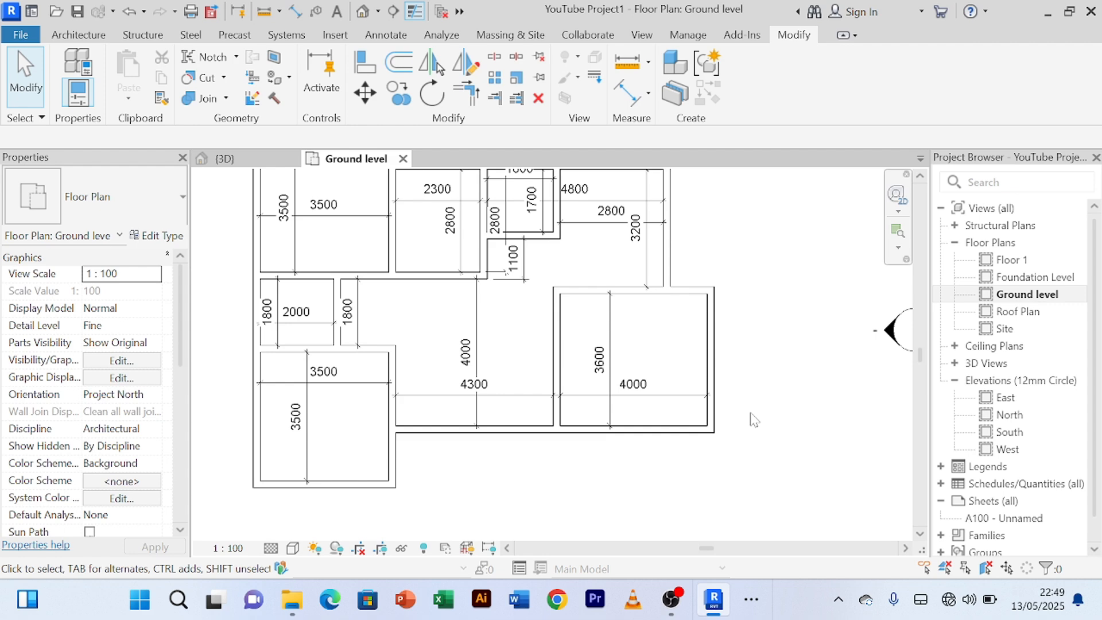
{"action": "scroll", "coordinate": [750, 396], "scroll_direction": "up", "scroll_amount": 2}
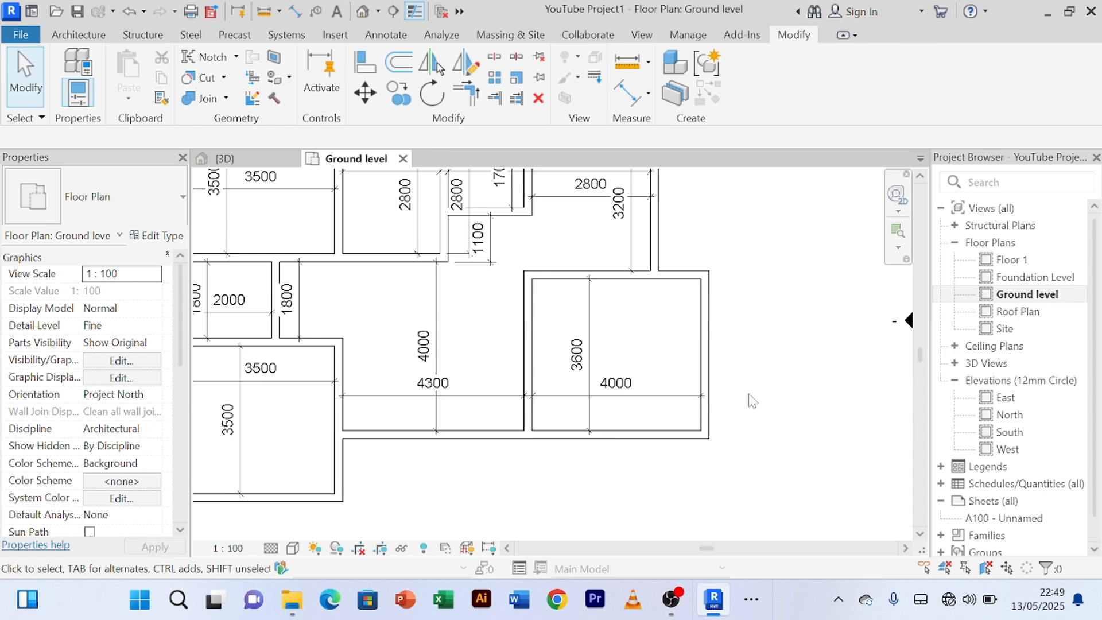
{"action": "scroll", "coordinate": [588, 465], "scroll_direction": "down", "scroll_amount": 1}
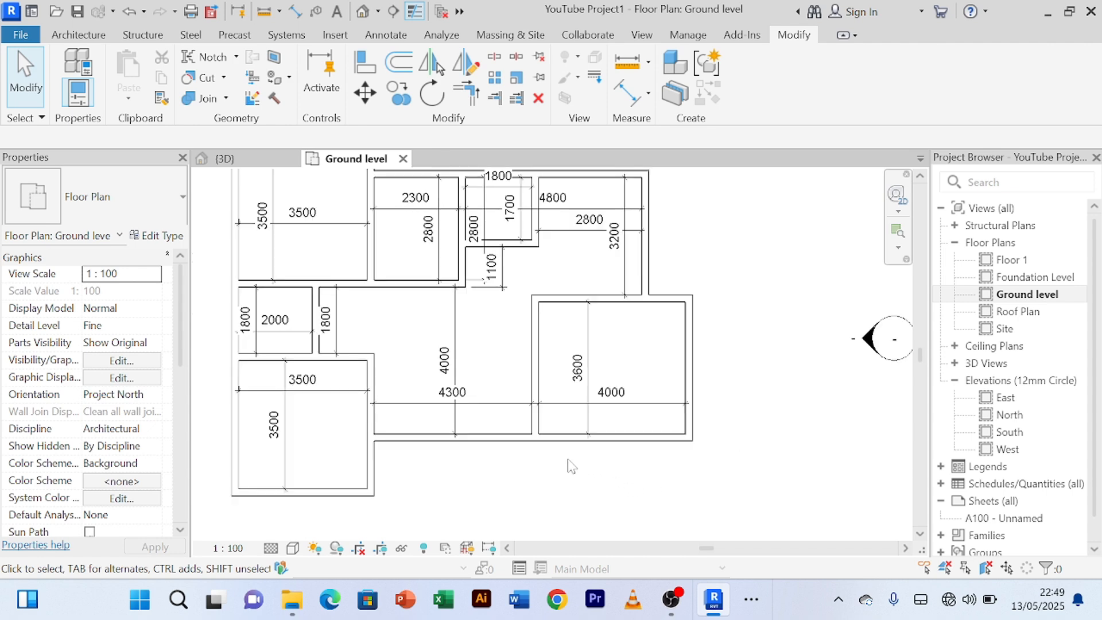
{"action": "middle_click_drag", "start_coordinate": [557, 470], "coordinate": [565, 430]}
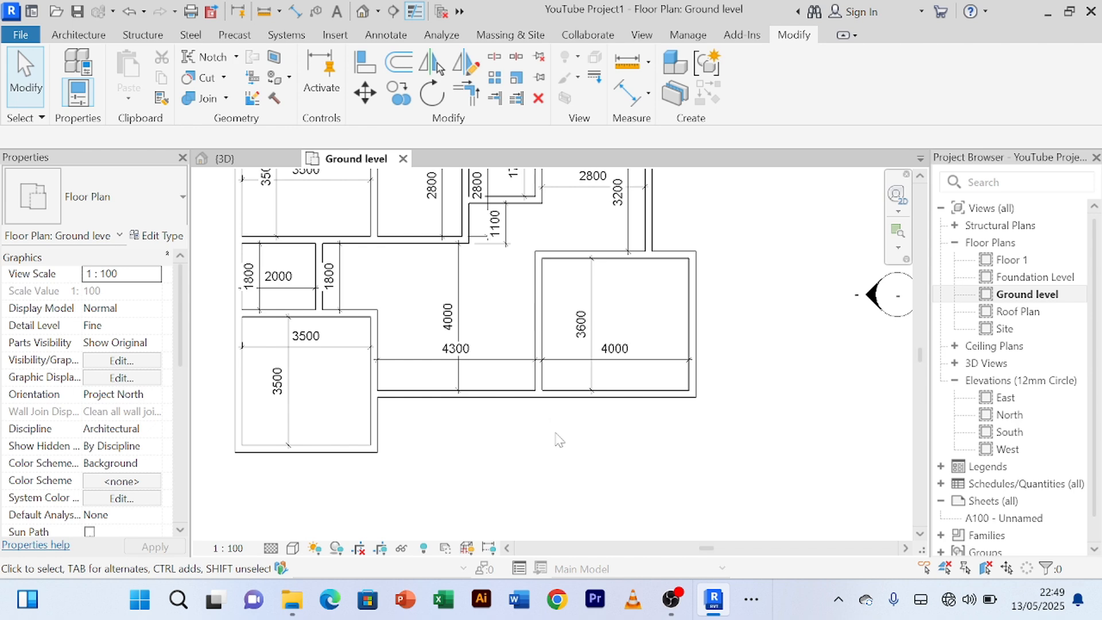
{"action": "scroll", "coordinate": [559, 440], "scroll_direction": "up", "scroll_amount": 1}
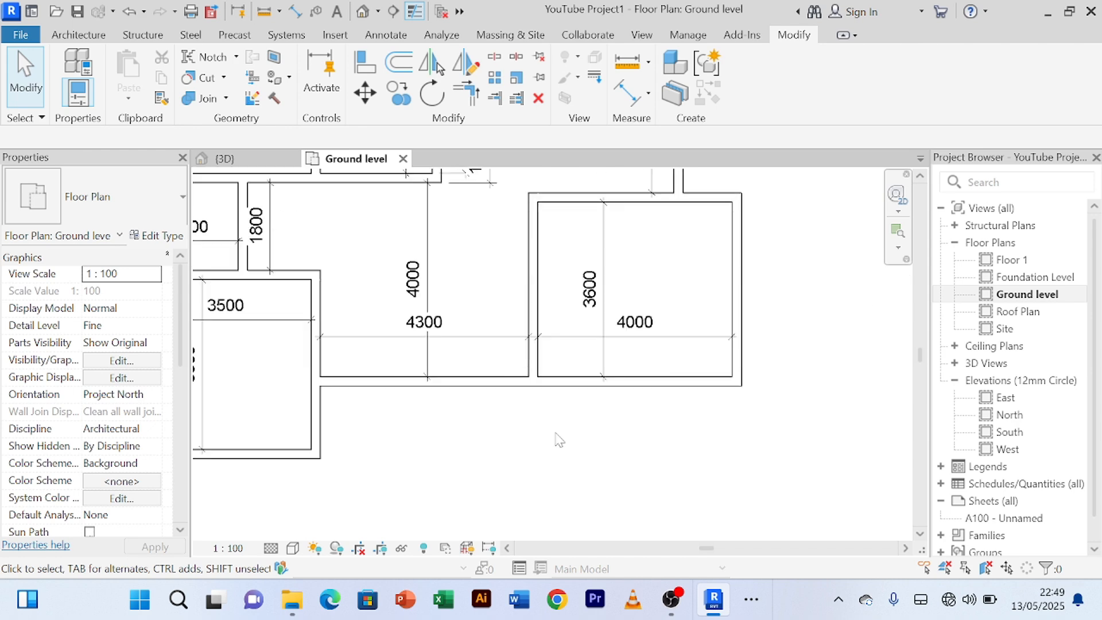
{"action": "scroll", "coordinate": [560, 440], "scroll_direction": "down", "scroll_amount": 1}
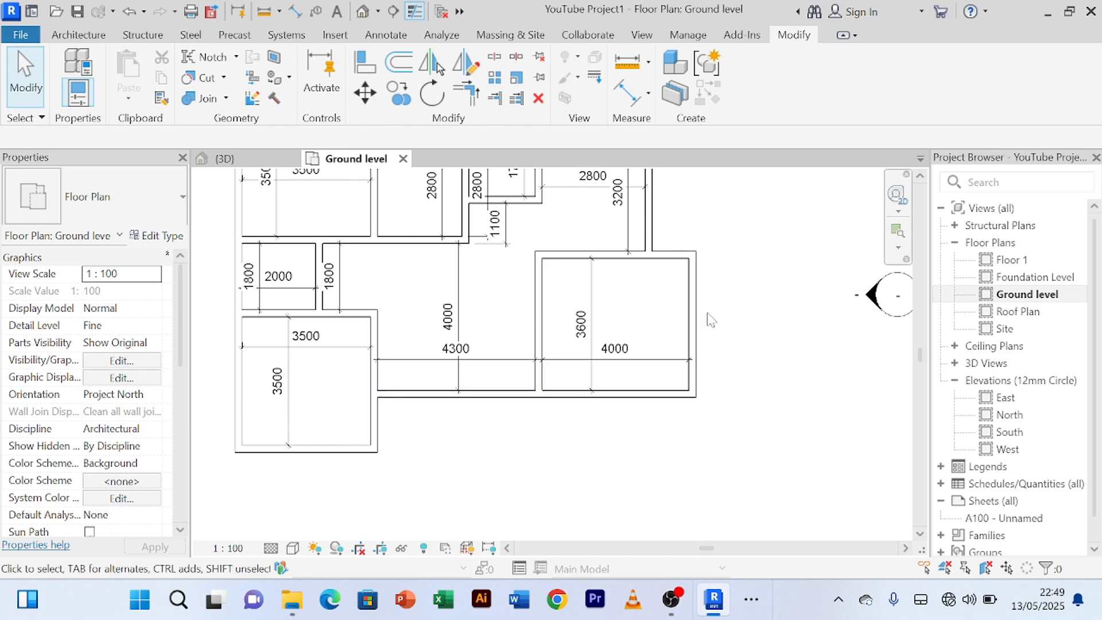
{"action": "scroll", "coordinate": [707, 305], "scroll_direction": "down", "scroll_amount": 2}
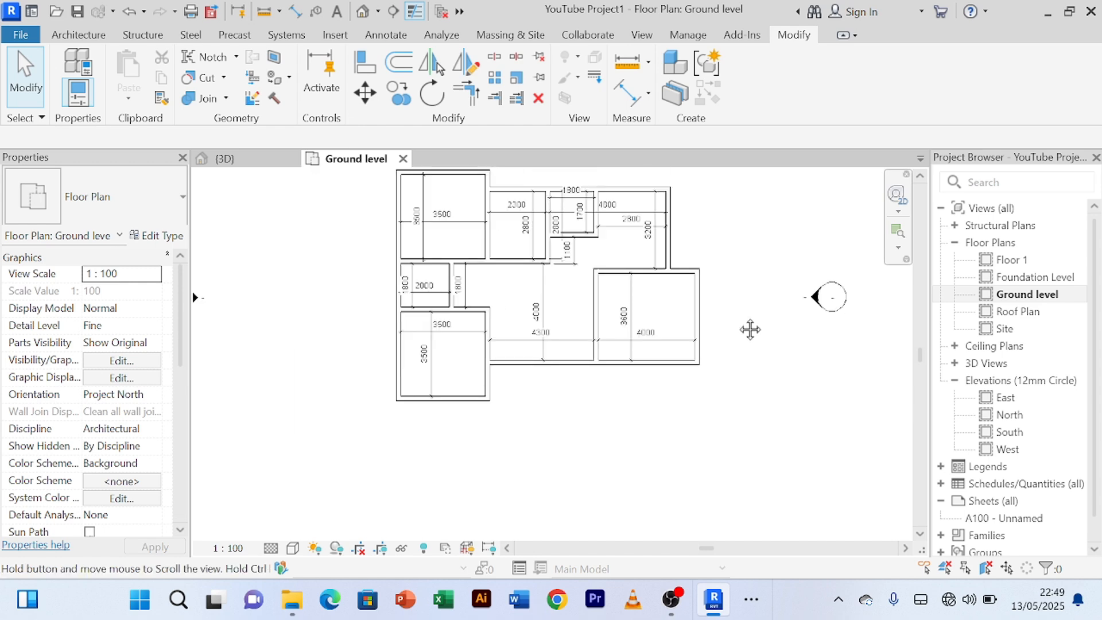
{"action": "middle_click_drag", "start_coordinate": [750, 330], "coordinate": [705, 355]}
{"action": "scroll", "coordinate": [659, 343], "scroll_direction": "up", "scroll_amount": 2}
{"action": "middle_click_drag", "start_coordinate": [659, 238], "coordinate": [672, 322]}
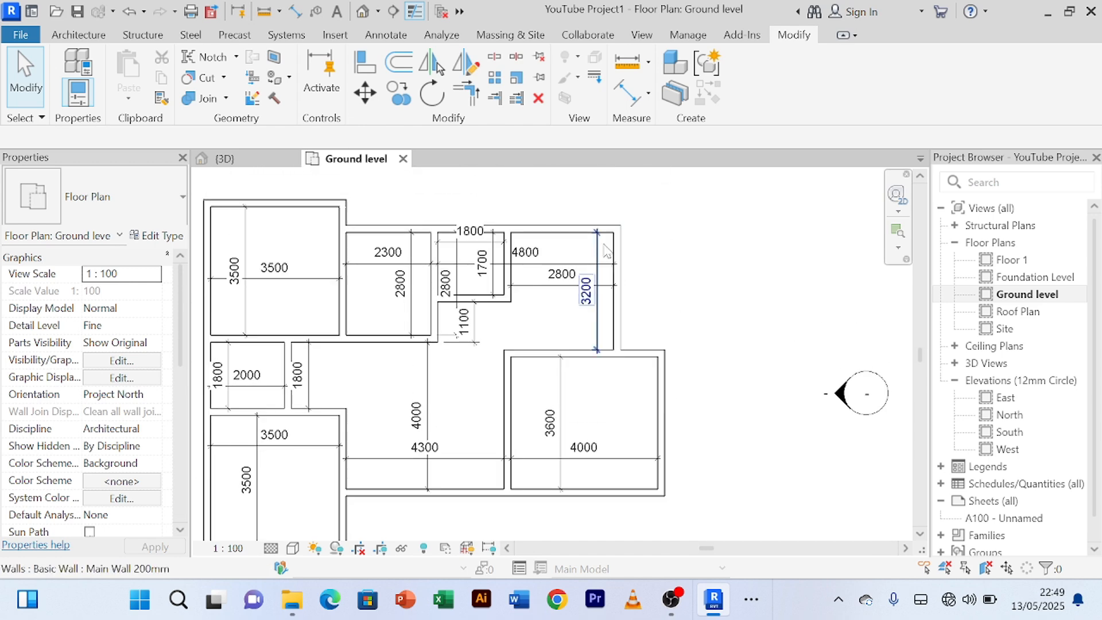
{"action": "middle_click_drag", "start_coordinate": [751, 299], "coordinate": [721, 252]}
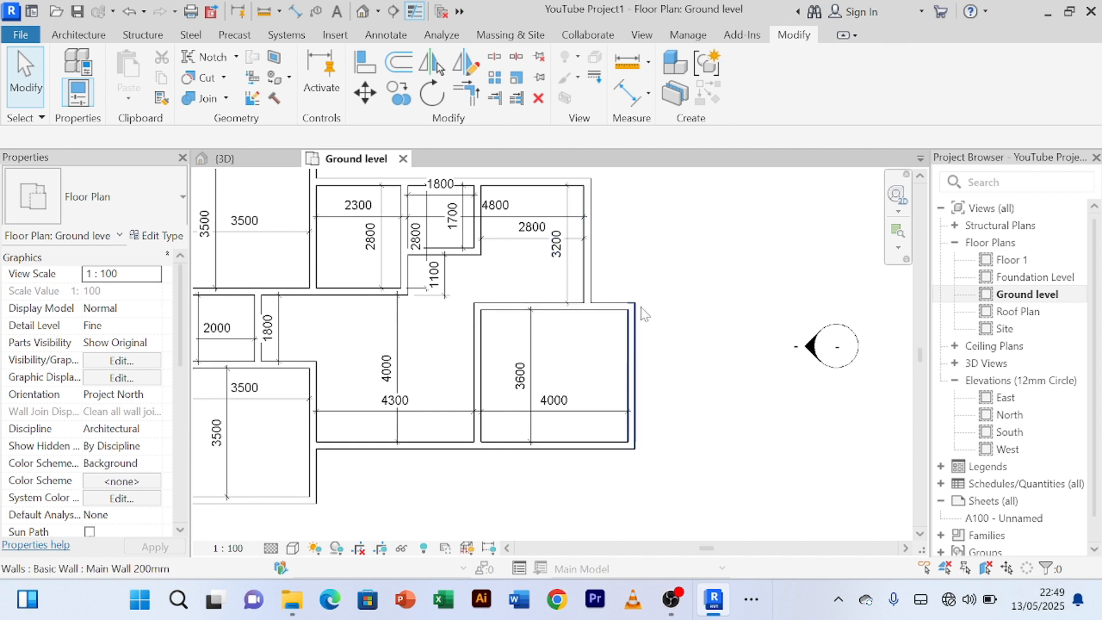
{"action": "middle_click_drag", "start_coordinate": [676, 344], "coordinate": [686, 328]}
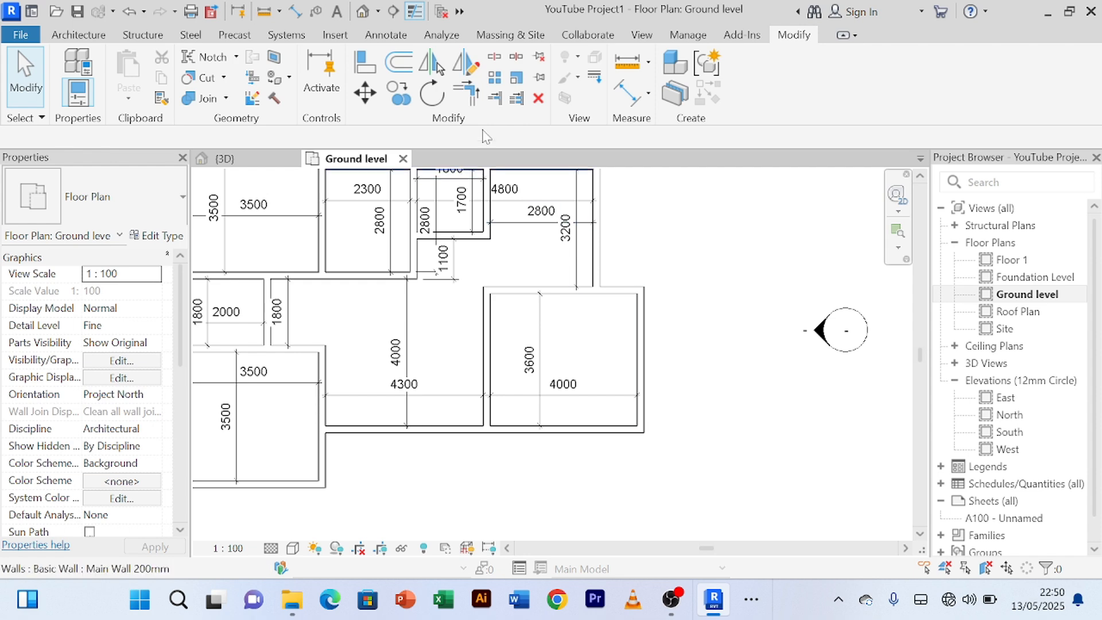
- Offset a copy of the southeast room's east wall 2000 mm outward to the east
{"action": "key", "text": "o"}
{"action": "key", "text": "f"}
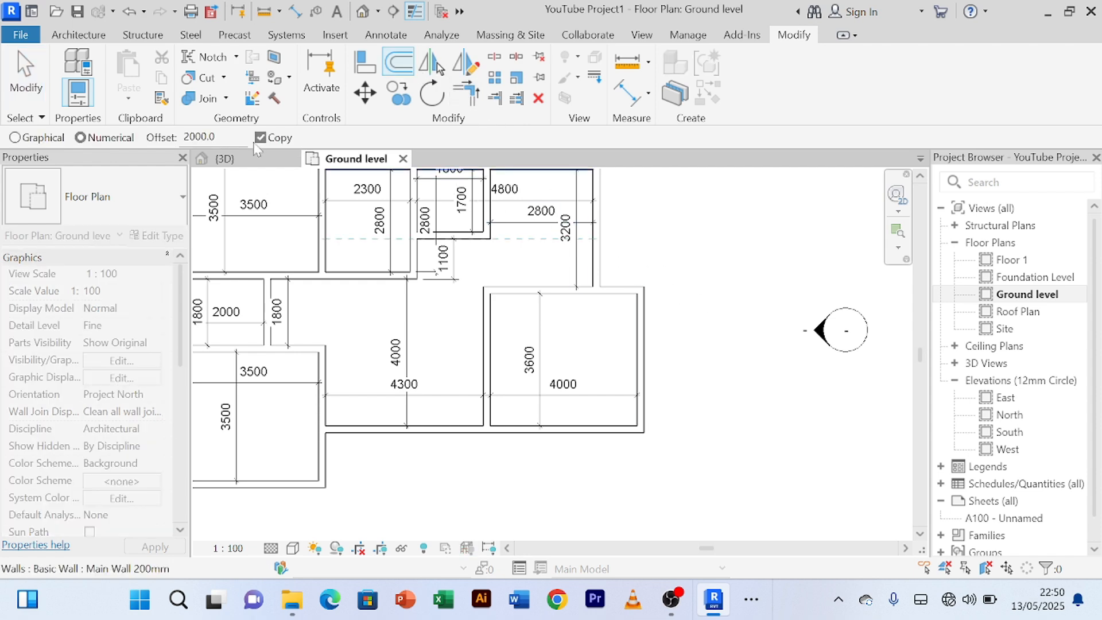
{"action": "left_click", "coordinate": [647, 391]}
{"action": "right_click", "coordinate": [768, 263]}
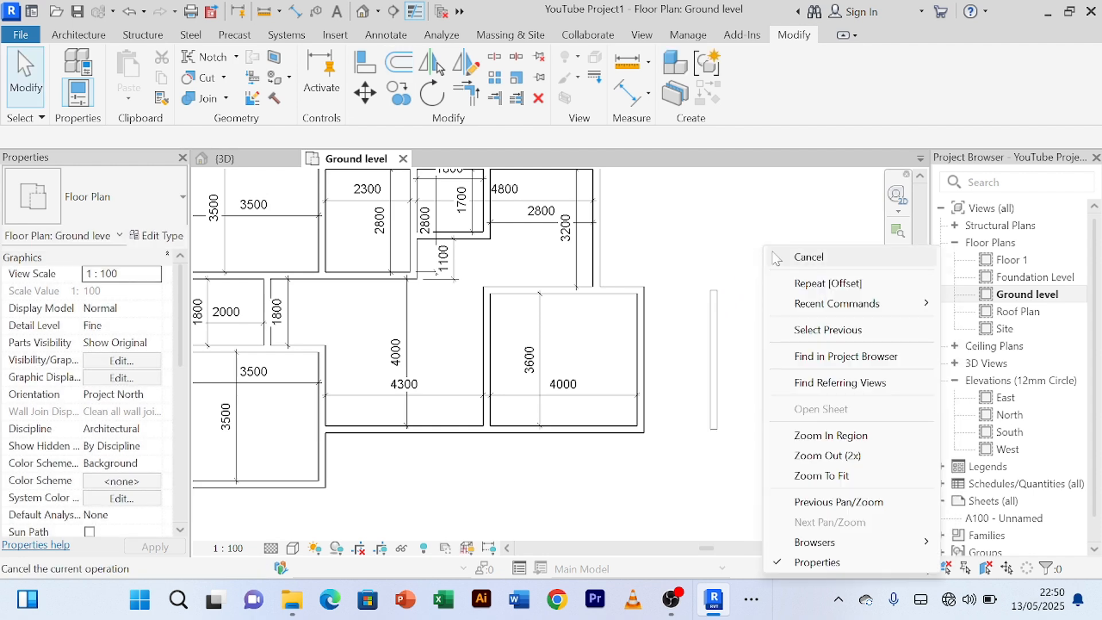
{"action": "left_click", "coordinate": [803, 257]}
- Set the clear distance between the southeast room's east wall and the new parallel wall to 2000 mm
{"action": "left_click", "coordinate": [713, 359]}
{"action": "left_click", "coordinate": [677, 486]}
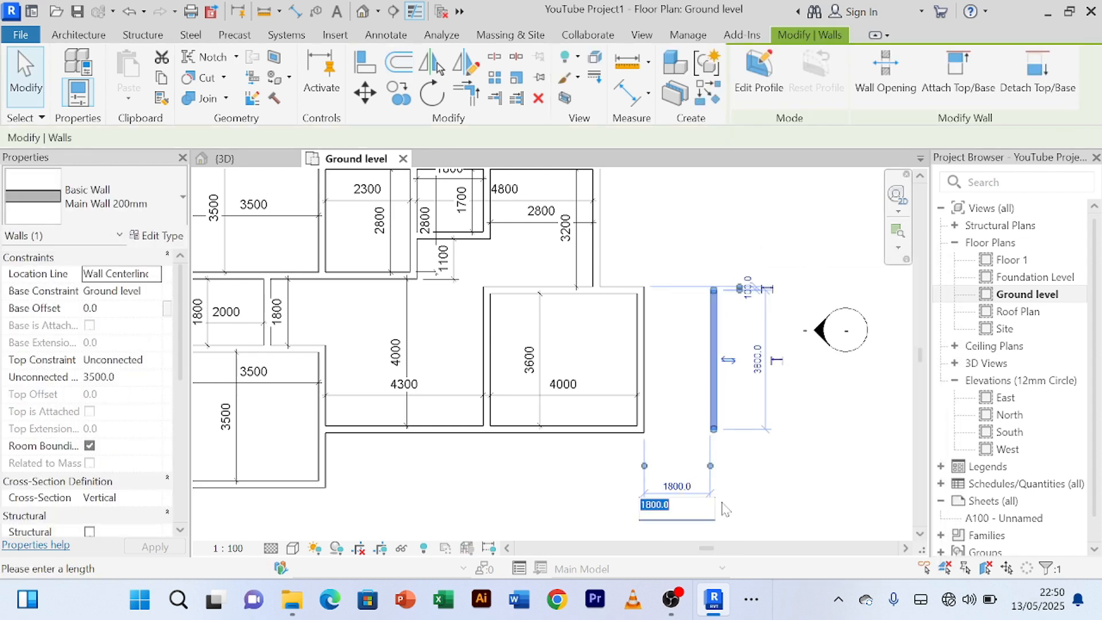
{"action": "type", "text": "2"}
{"action": "key", "text": "Return"}
{"action": "left_click", "coordinate": [795, 462]}
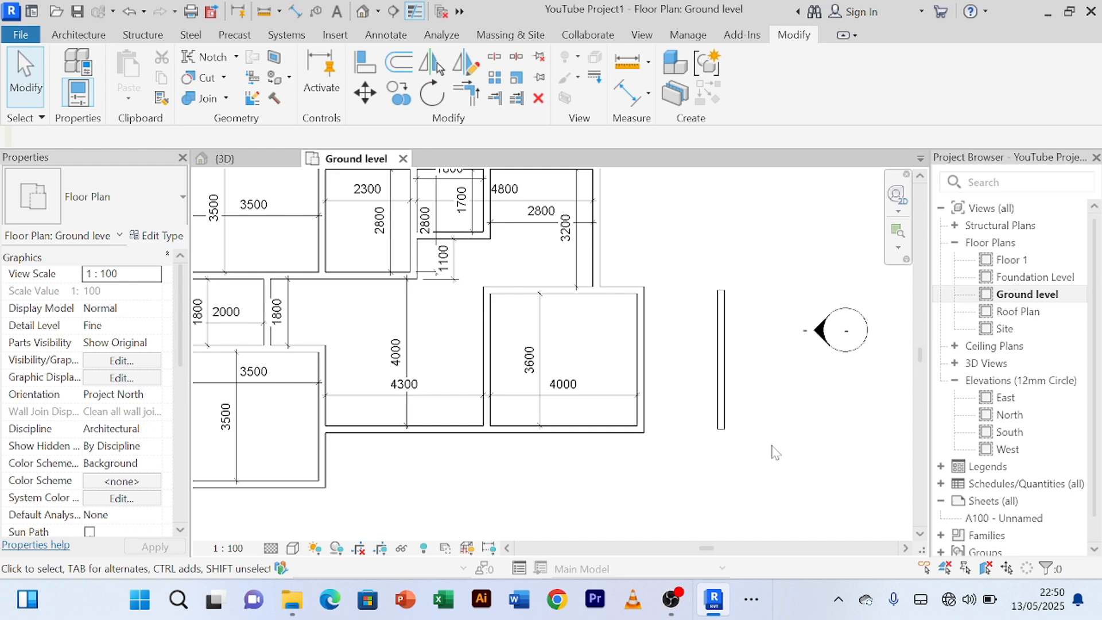
- Extend the long south wall eastward to meet the lower end of the new east wall
{"action": "left_click", "coordinate": [591, 432]}
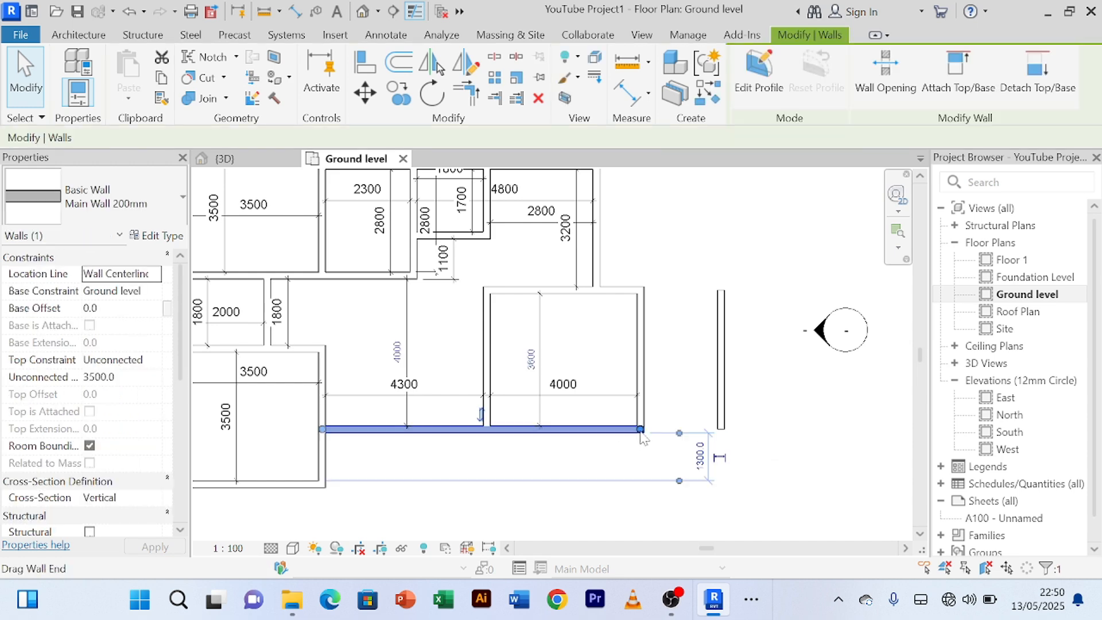
{"action": "left_click_drag", "start_coordinate": [641, 432], "coordinate": [721, 430]}
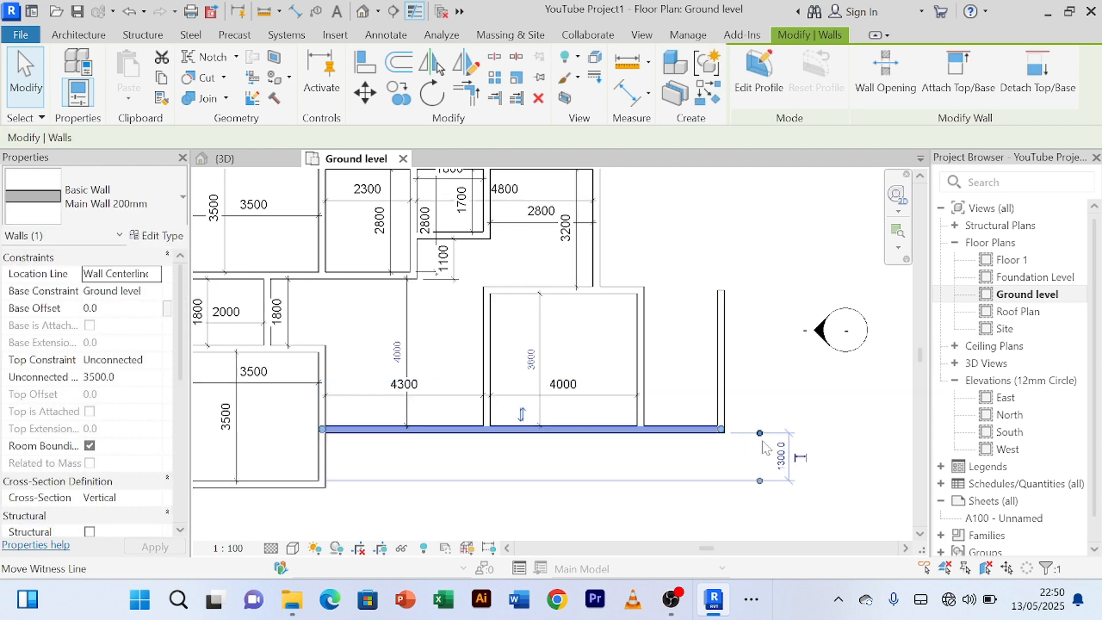
{"action": "left_click", "coordinate": [779, 404]}
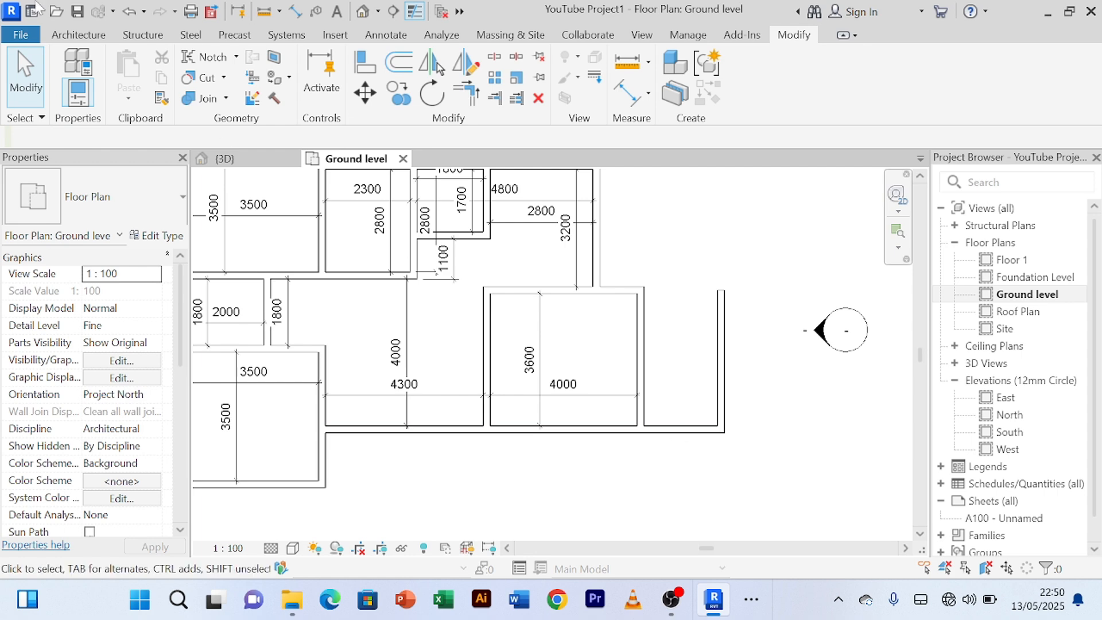
- Offset a copy of the extended south wall 2100 mm to the north
{"action": "left_click", "coordinate": [399, 62]}
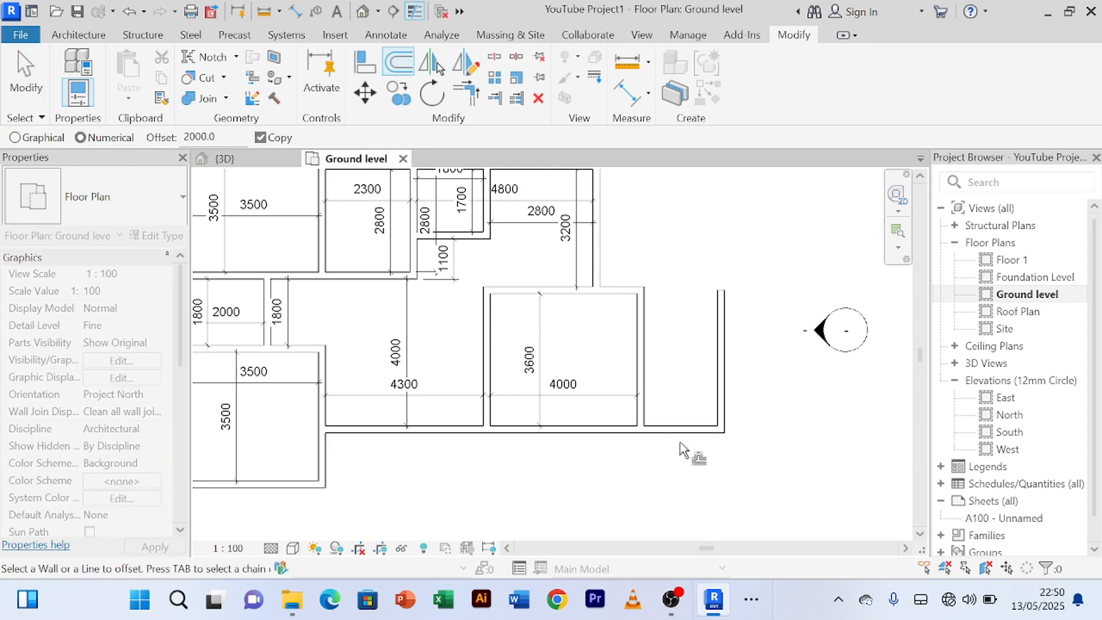
{"action": "left_click_drag", "start_coordinate": [217, 136], "coordinate": [190, 136]}
{"action": "type", "text": "2"}
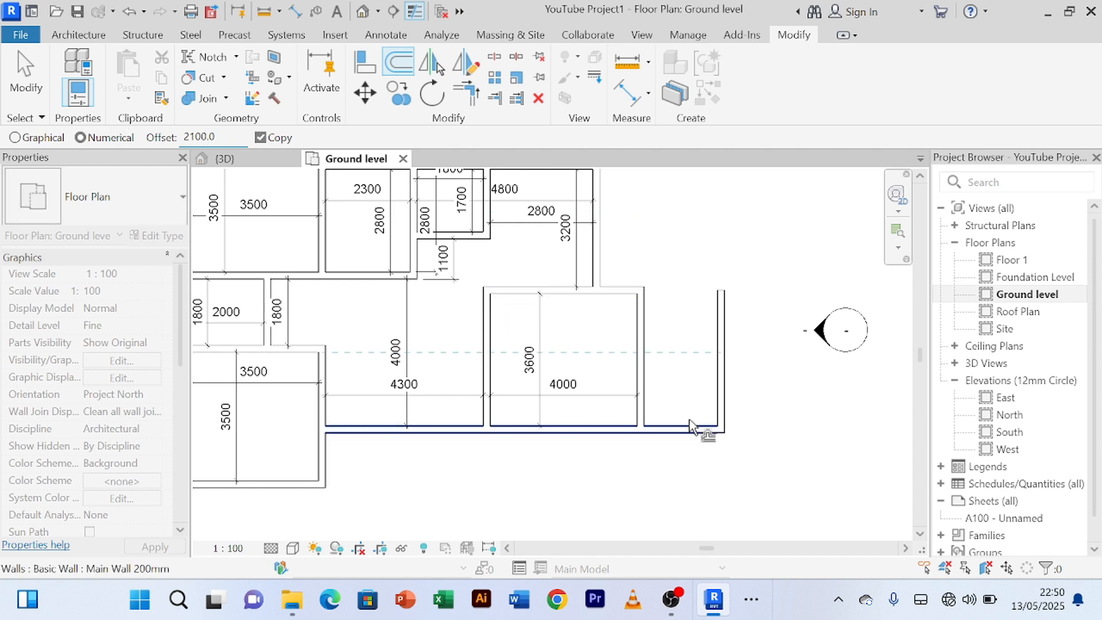
{"action": "left_click", "coordinate": [691, 434]}
{"action": "right_click", "coordinate": [750, 233]}
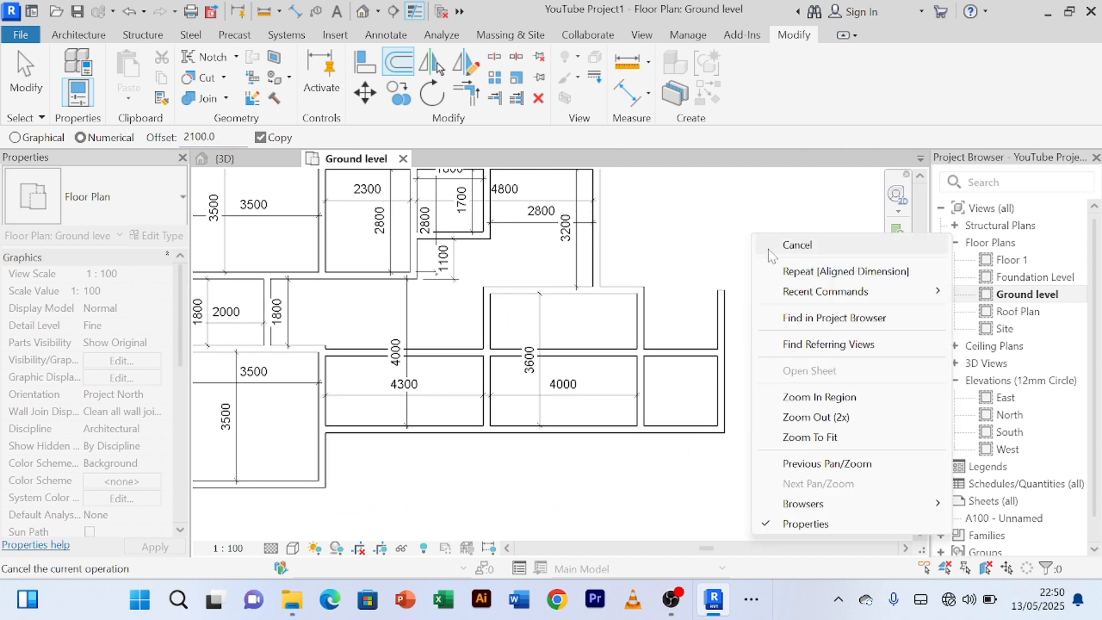
{"action": "left_click", "coordinate": [769, 249]}
{"action": "right_click", "coordinate": [748, 216]}
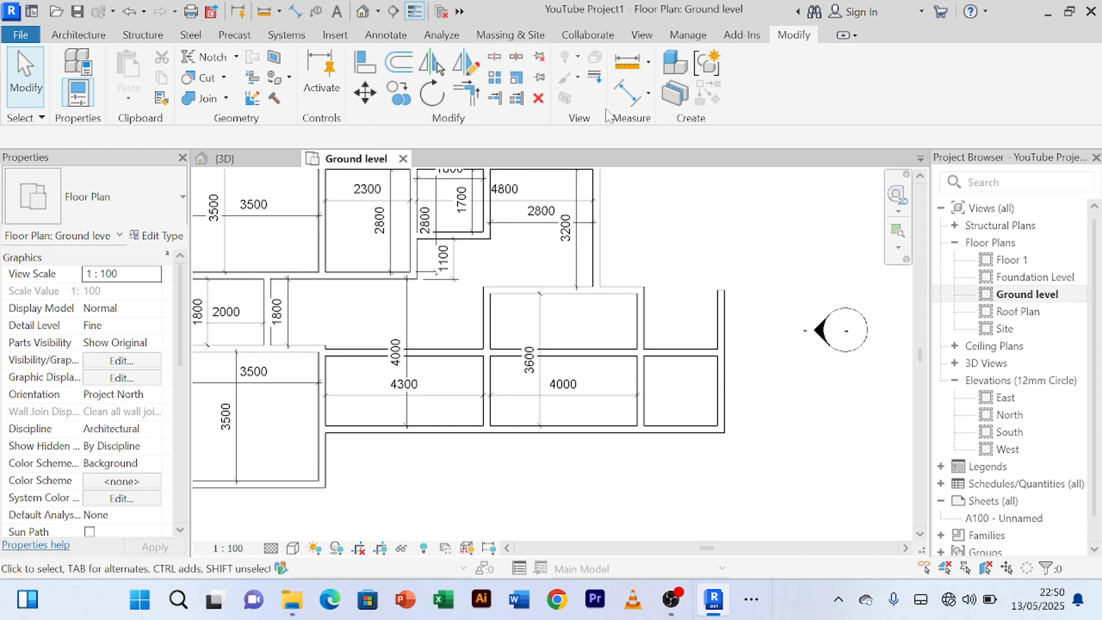
- Trim the outermost east wall and the offset horizontal wall into a corner, keeping the part beside the south wall
{"action": "left_click", "coordinate": [474, 101]}
{"action": "left_click", "coordinate": [724, 404]}
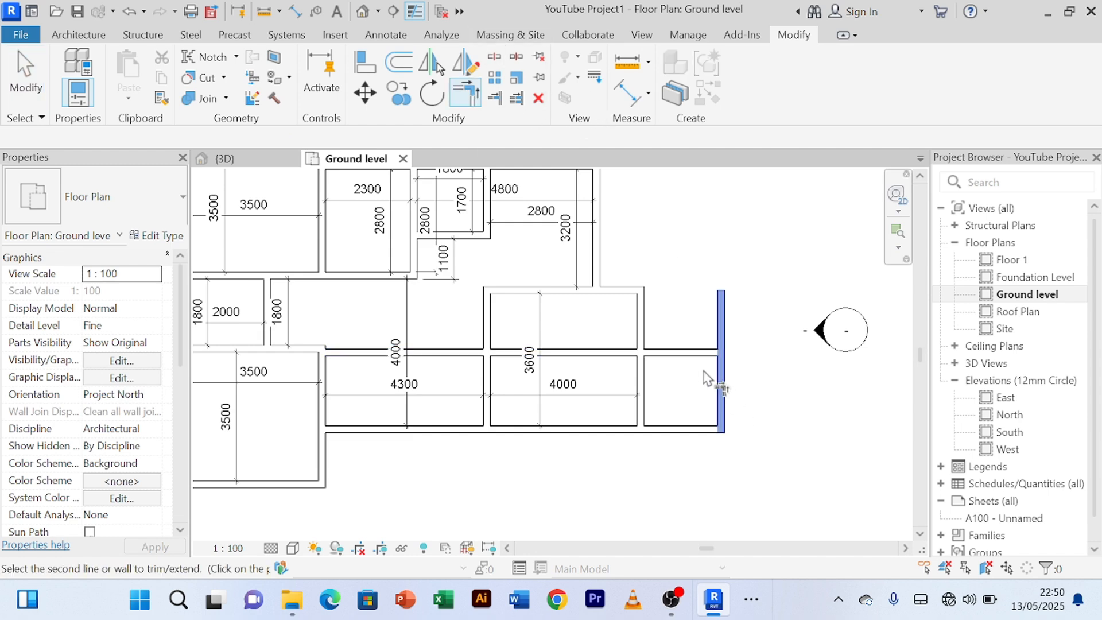
{"action": "left_click", "coordinate": [680, 351]}
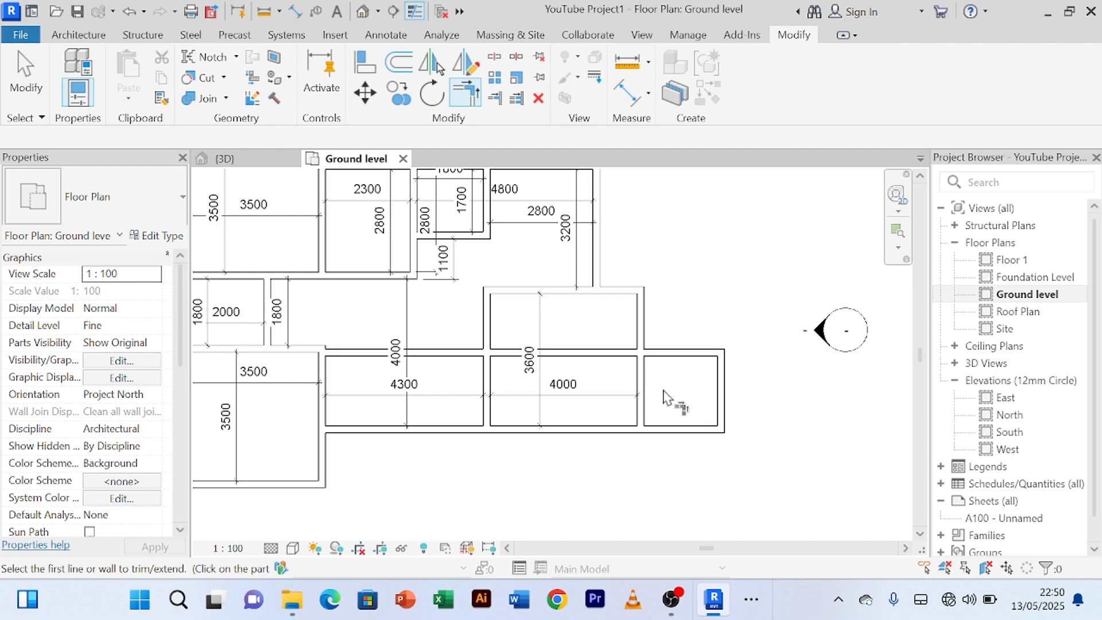
- Shorten the horizontal wall above the south wall so its west end stops at the east wall of the 4000-wide room
{"action": "right_click", "coordinate": [695, 271]}
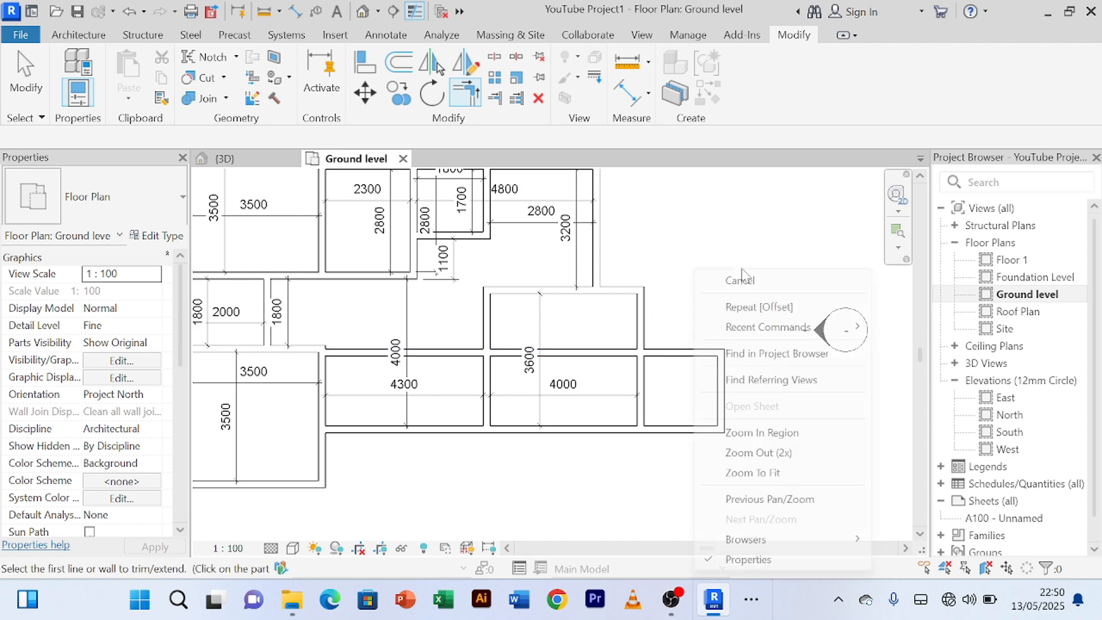
{"action": "left_click", "coordinate": [739, 281]}
{"action": "left_click", "coordinate": [336, 352]}
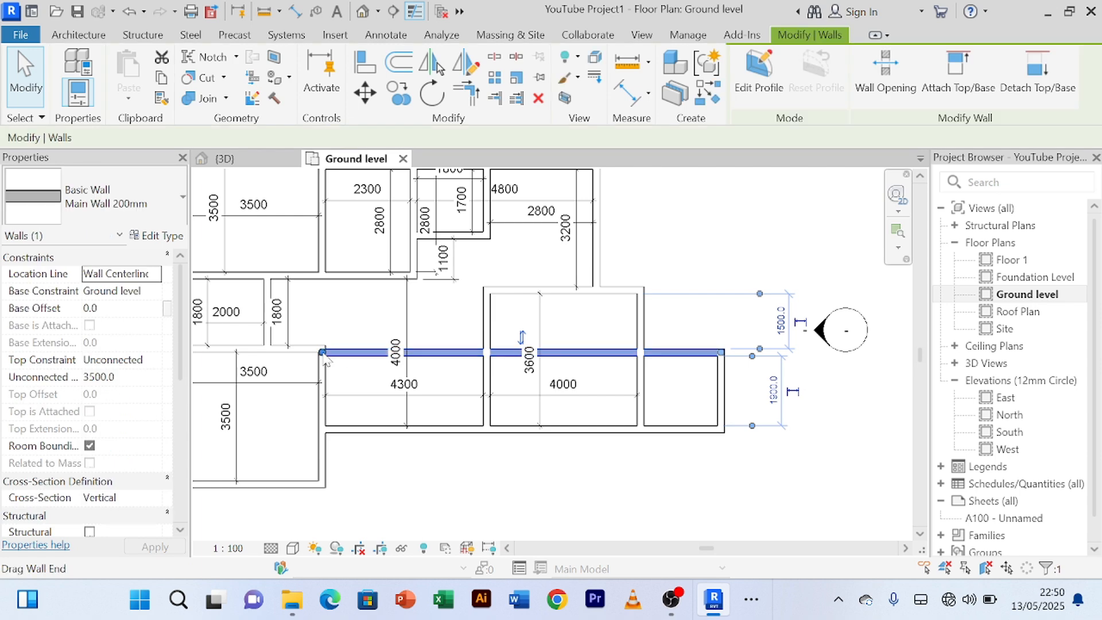
{"action": "left_click_drag", "start_coordinate": [324, 352], "coordinate": [638, 352]}
{"action": "left_click", "coordinate": [737, 266]}
{"action": "scroll", "coordinate": [737, 264], "scroll_direction": "down", "scroll_amount": 3}
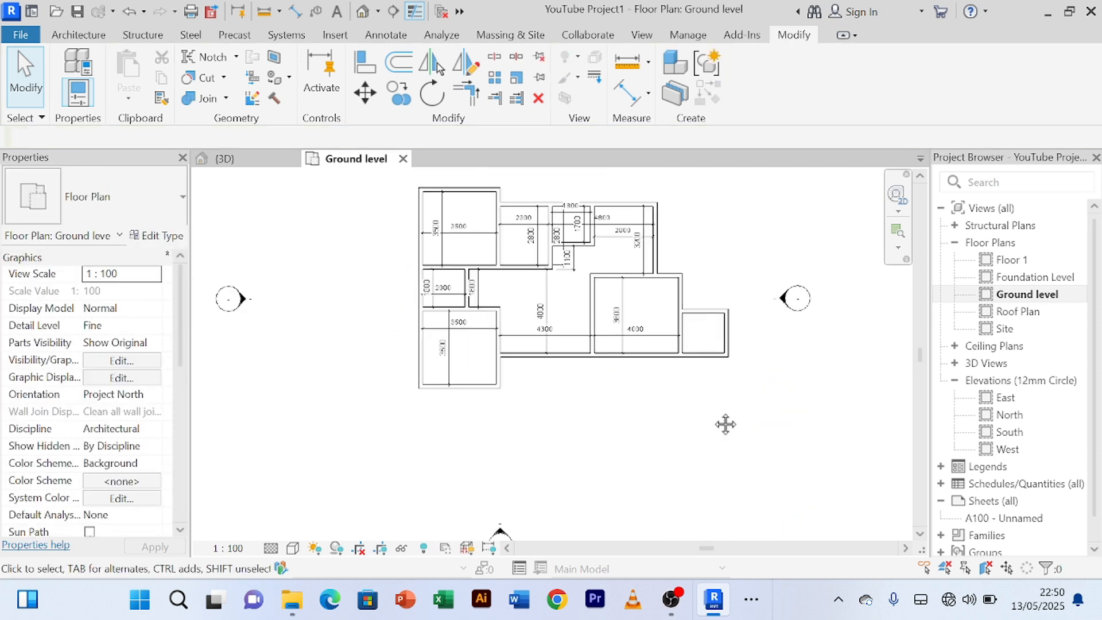
{"action": "middle_click_drag", "start_coordinate": [725, 424], "coordinate": [654, 449]}
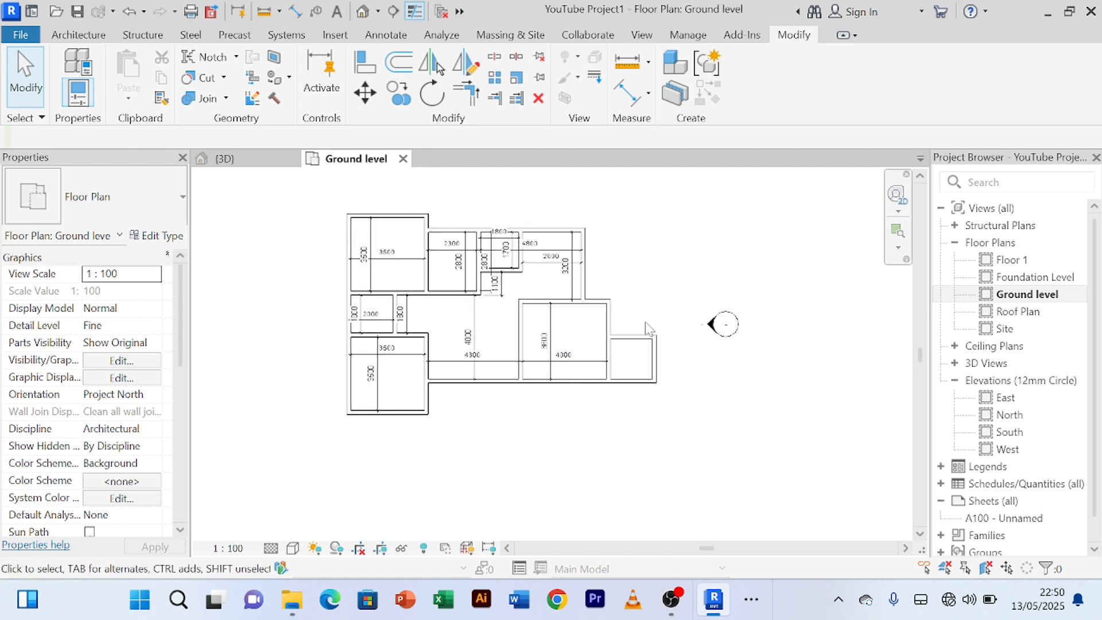
- Add an aligned dimension across the clear width of the small east room between its inner wall faces
{"action": "scroll", "coordinate": [647, 321], "scroll_direction": "up", "scroll_amount": 3}
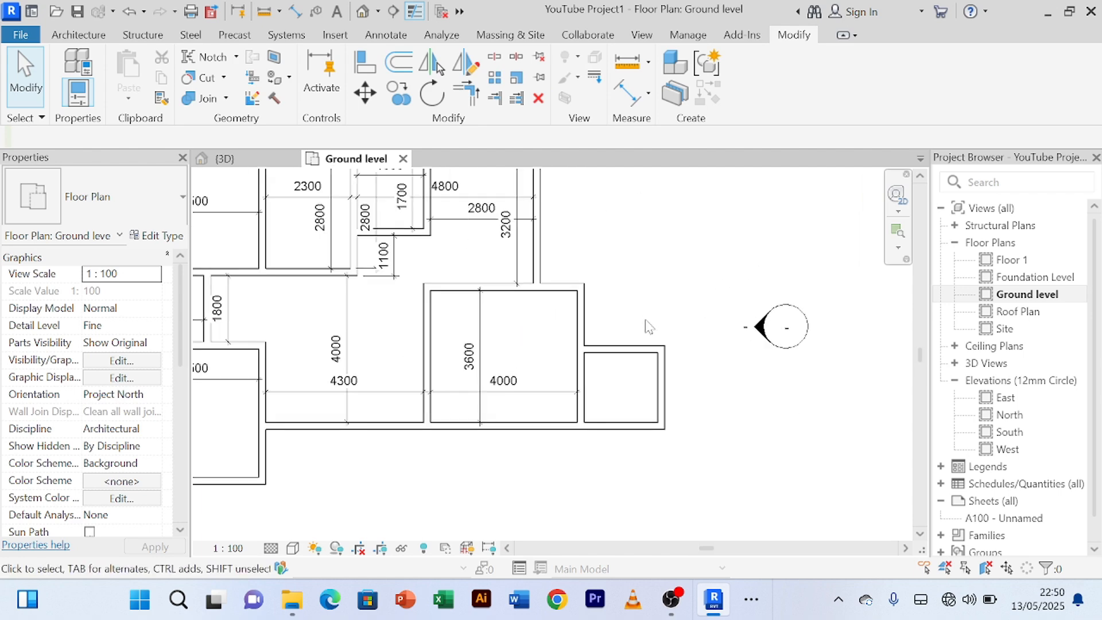
{"action": "left_click", "coordinate": [626, 105]}
{"action": "scroll", "coordinate": [681, 504], "scroll_direction": "up", "scroll_amount": 4}
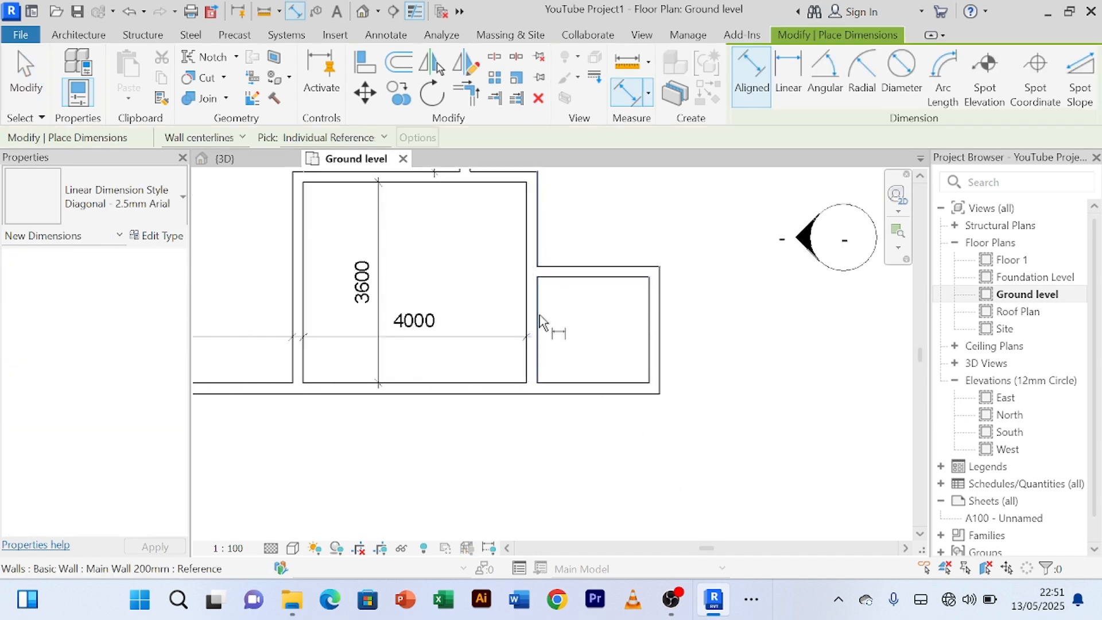
{"action": "left_click", "coordinate": [539, 322]}
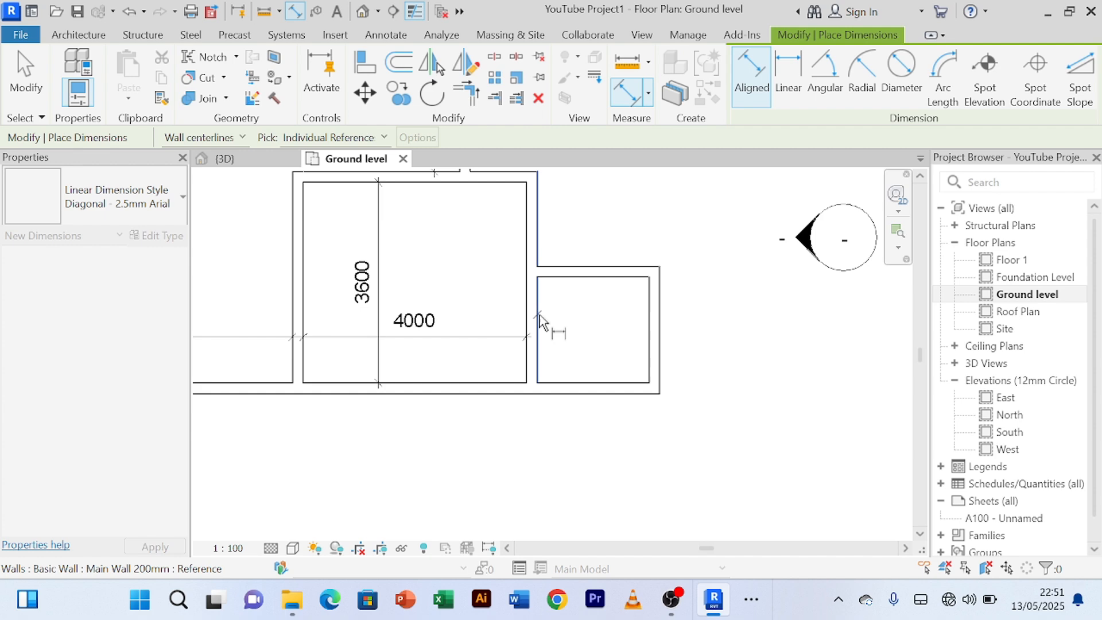
{"action": "left_click", "coordinate": [653, 330]}
{"action": "left_click", "coordinate": [637, 323]}
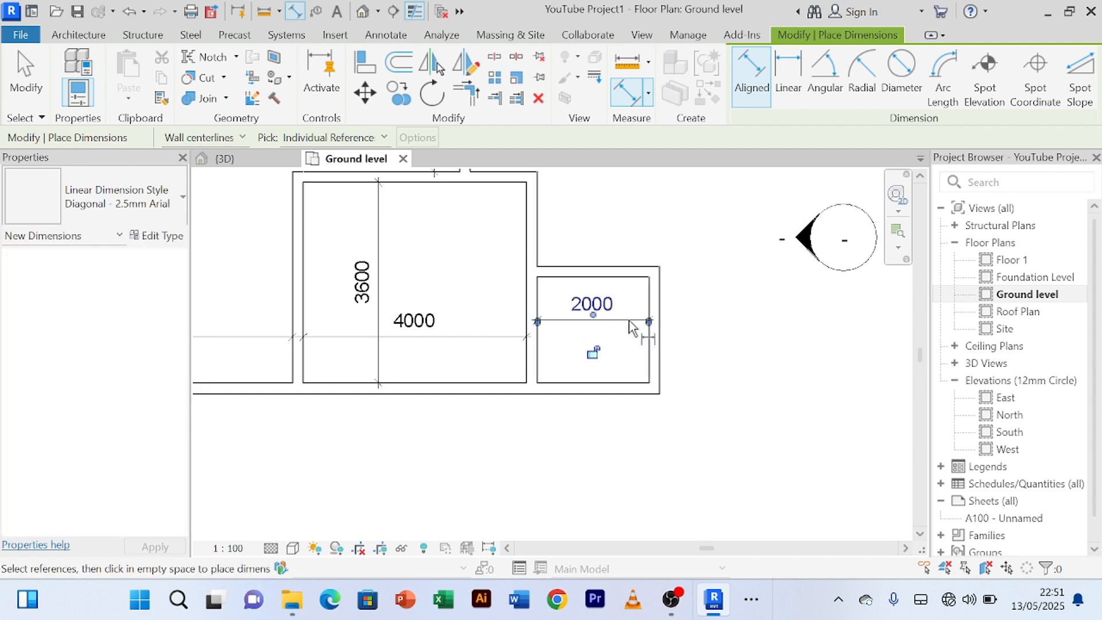
- Dimension the small east room's clear north-south depth between its inner wall faces
{"action": "left_click", "coordinate": [634, 287]}
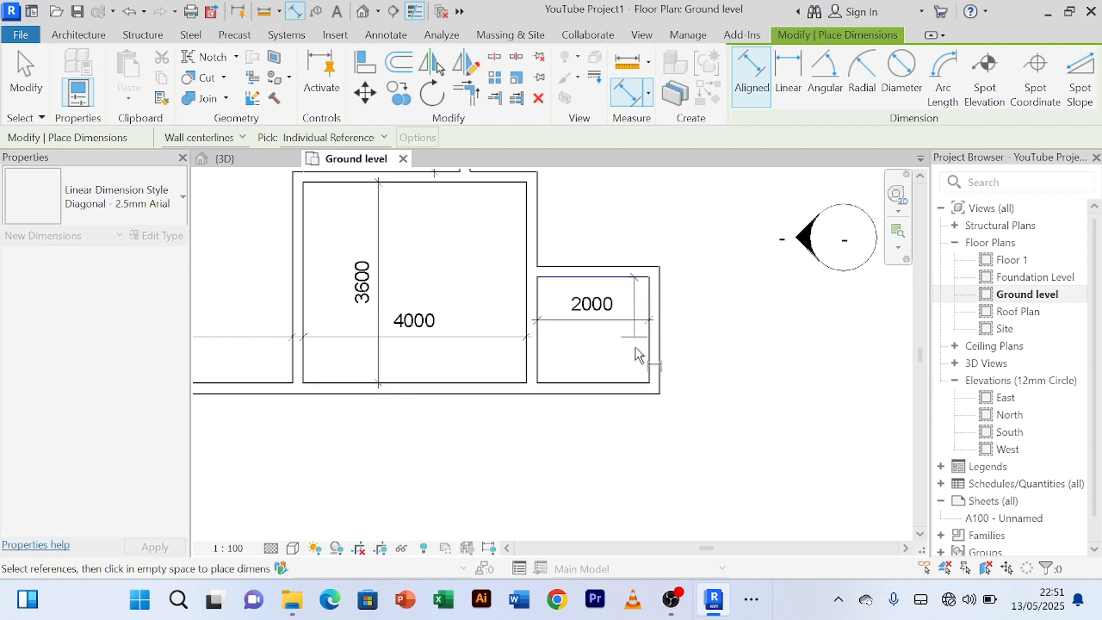
{"action": "left_click", "coordinate": [627, 385]}
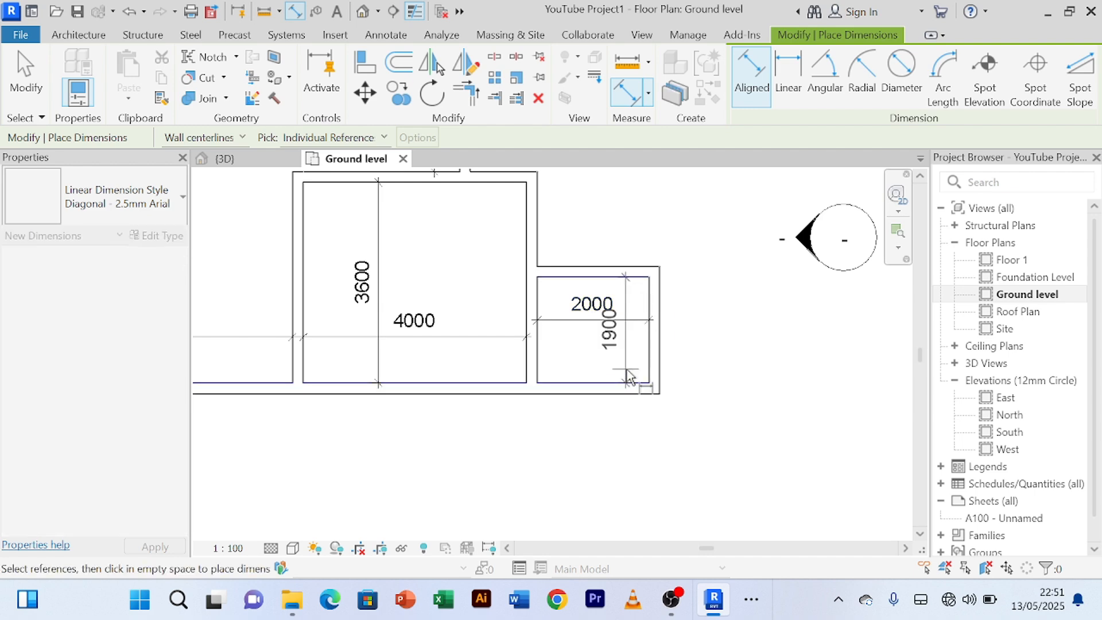
{"action": "left_click", "coordinate": [628, 370]}
{"action": "right_click", "coordinate": [644, 218]}
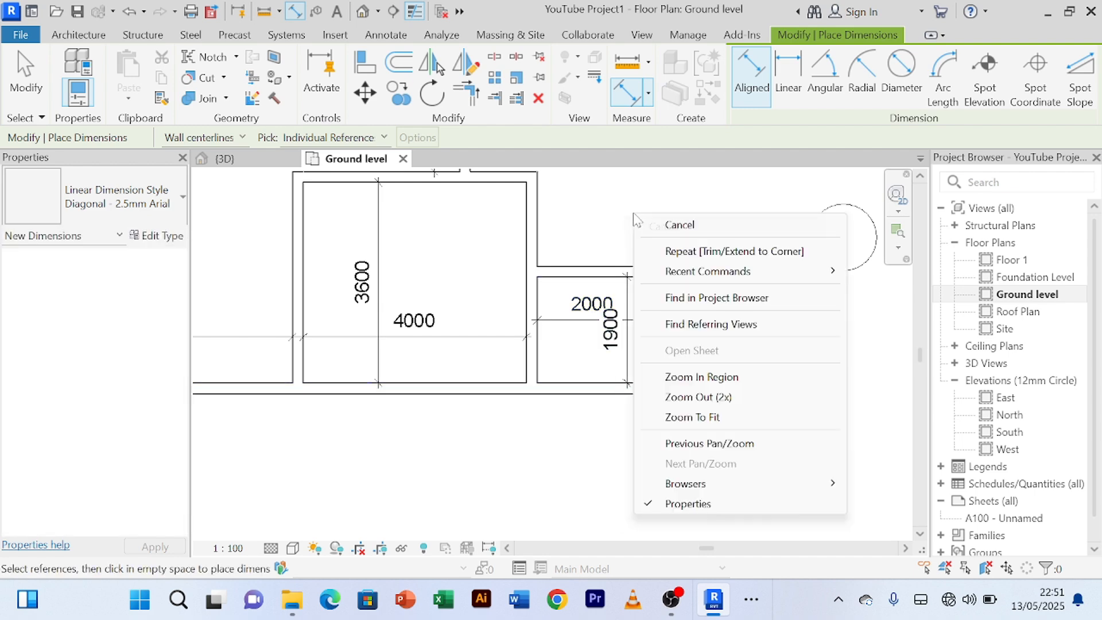
{"action": "left_click", "coordinate": [650, 227]}
- Set the small east room's clear depth to 2100 mm by moving its north wall
{"action": "scroll", "coordinate": [648, 227], "scroll_direction": "down", "scroll_amount": 2}
{"action": "middle_click_drag", "start_coordinate": [660, 239], "coordinate": [626, 230]}
{"action": "scroll", "coordinate": [586, 230], "scroll_direction": "up", "scroll_amount": 3}
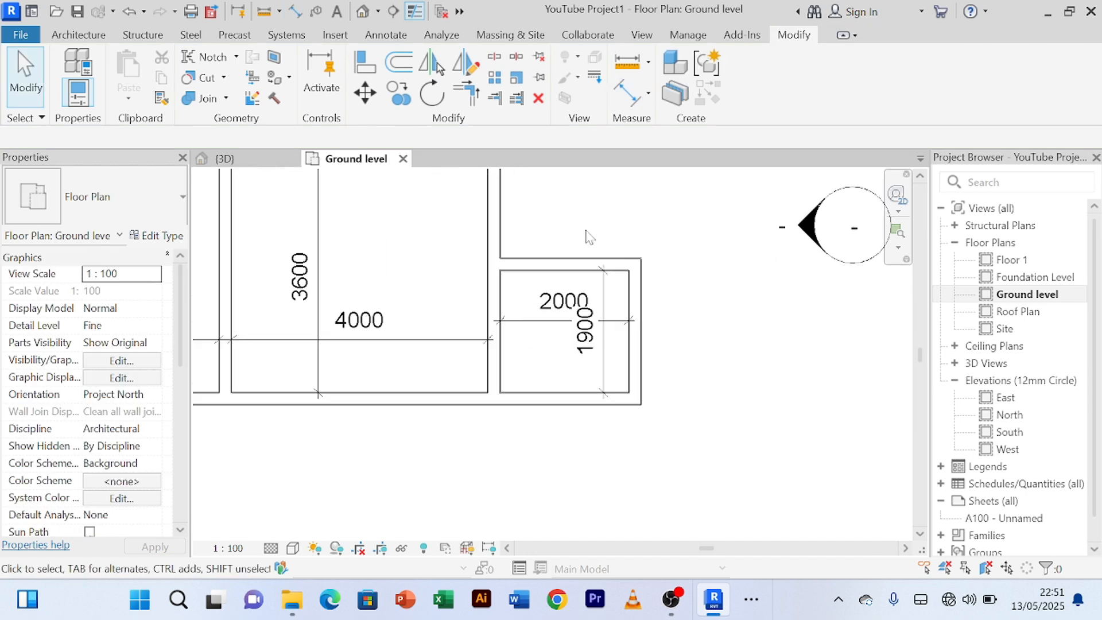
{"action": "left_click", "coordinate": [583, 265]}
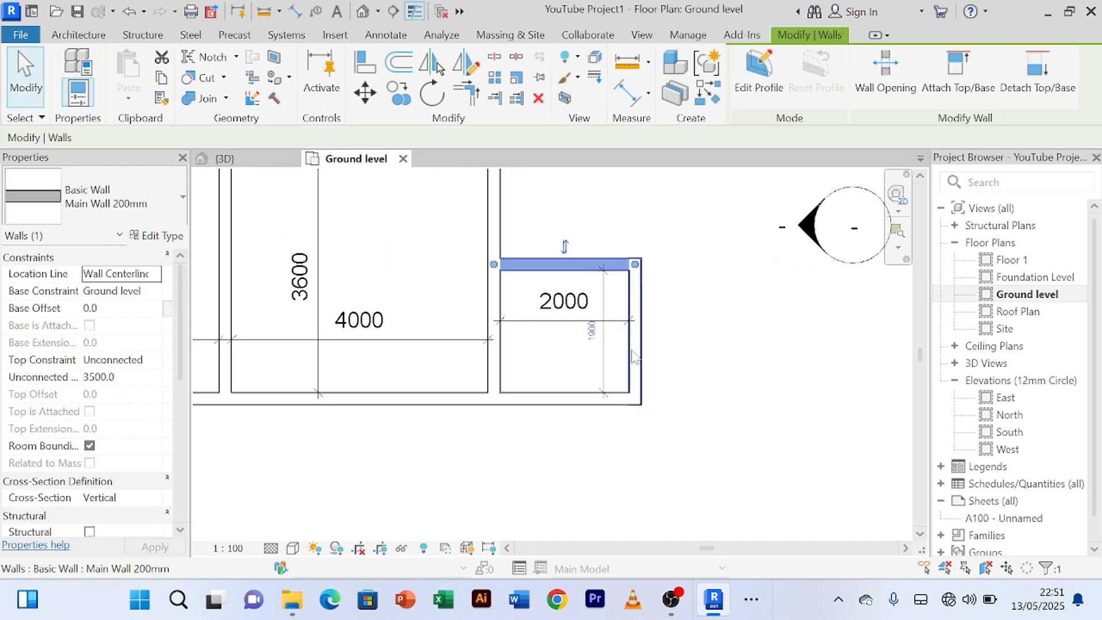
{"action": "left_click", "coordinate": [584, 330]}
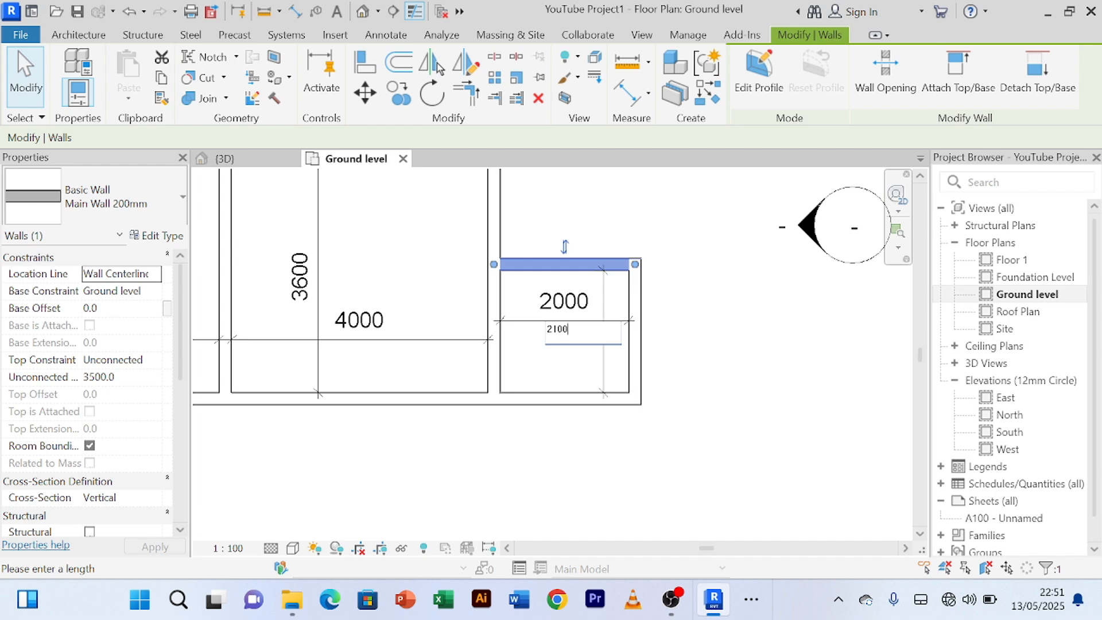
{"action": "key", "text": "Return"}
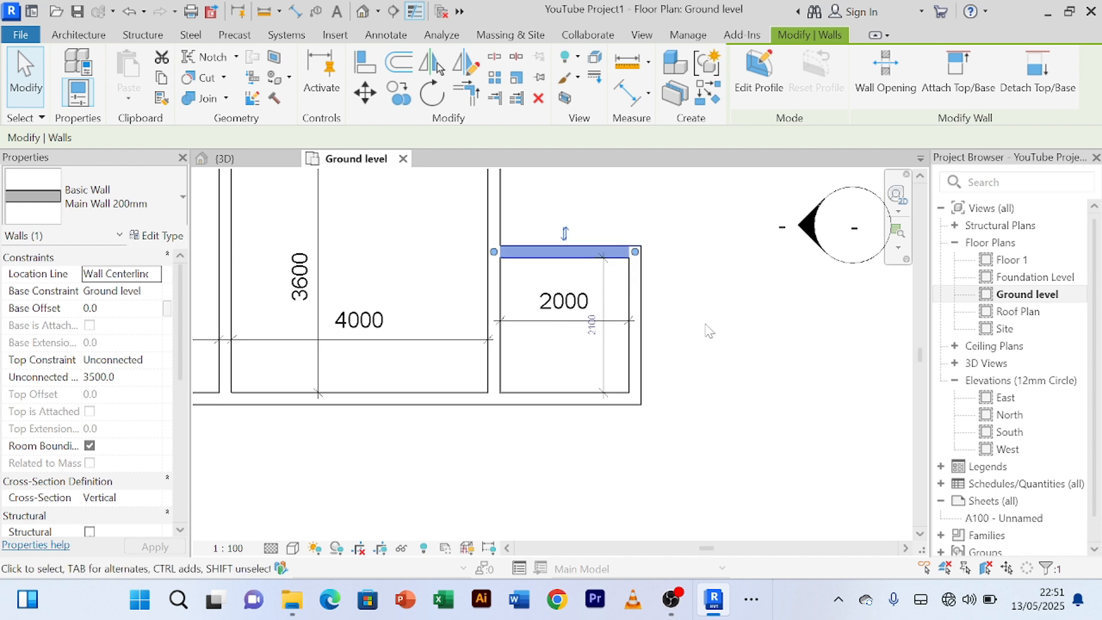
{"action": "left_click", "coordinate": [758, 303]}
{"action": "scroll", "coordinate": [678, 344], "scroll_direction": "up", "scroll_amount": 2}
{"action": "scroll", "coordinate": [681, 336], "scroll_direction": "down", "scroll_amount": 2}
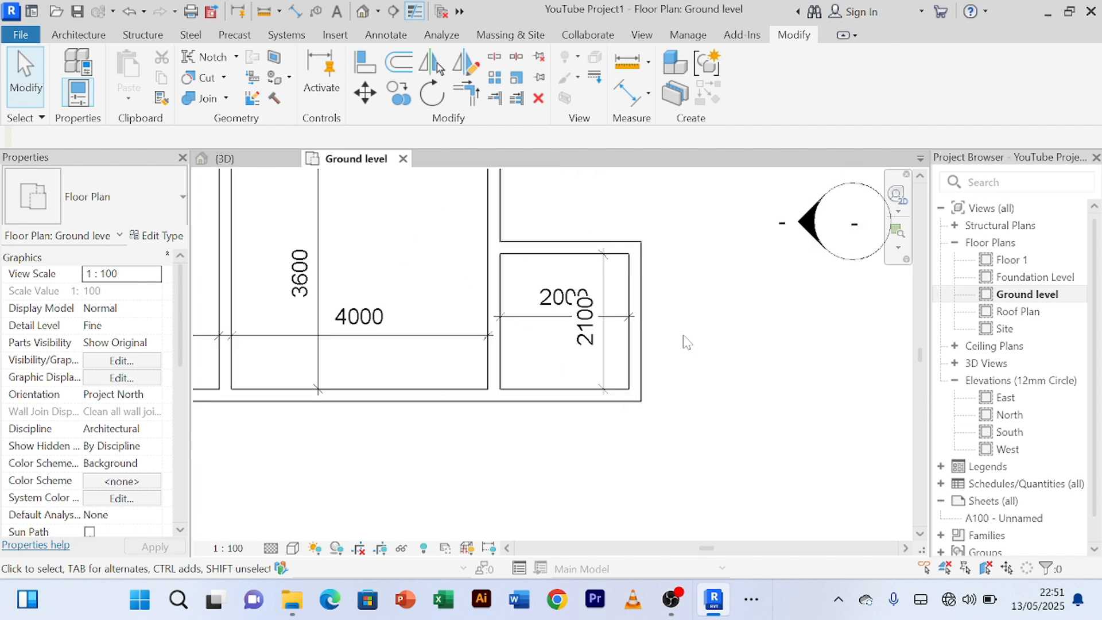
- Examine the whole ground level plan and the open area around the 4300-wide and 4000-wide rooms
{"action": "scroll", "coordinate": [697, 368], "scroll_direction": "down", "scroll_amount": 3}
{"action": "middle_click_drag", "start_coordinate": [711, 389], "coordinate": [699, 460]}
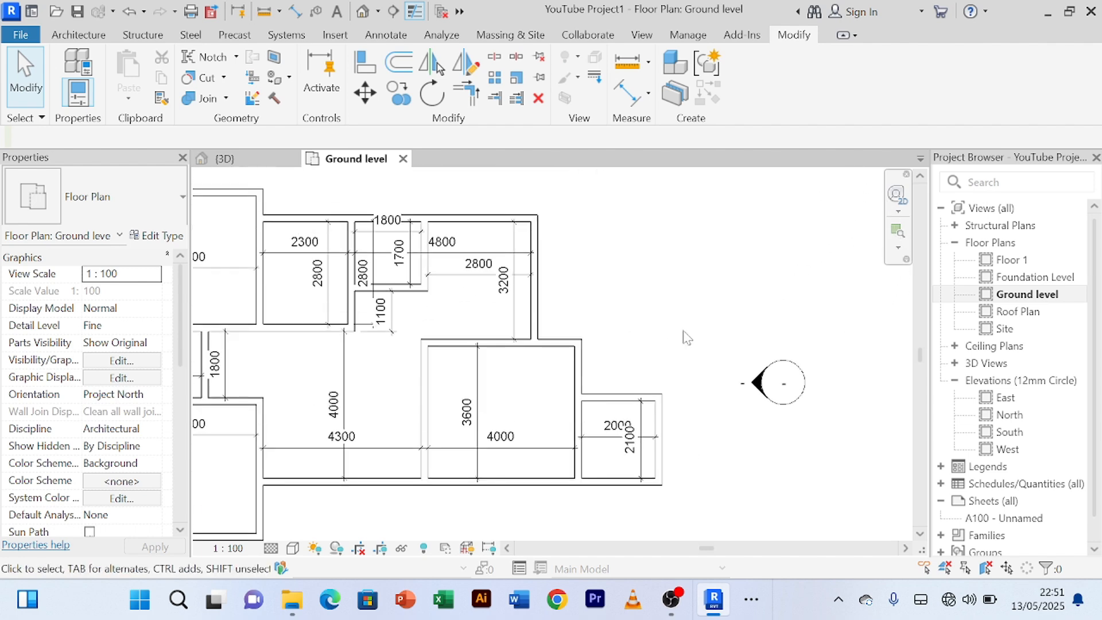
{"action": "scroll", "coordinate": [684, 331], "scroll_direction": "up", "scroll_amount": 1}
{"action": "scroll", "coordinate": [684, 333], "scroll_direction": "down", "scroll_amount": 1}
{"action": "middle_click_drag", "start_coordinate": [685, 334], "coordinate": [693, 304]}
{"action": "scroll", "coordinate": [694, 283], "scroll_direction": "down", "scroll_amount": 2}
{"action": "scroll", "coordinate": [681, 297], "scroll_direction": "up", "scroll_amount": 2}
{"action": "scroll", "coordinate": [679, 298], "scroll_direction": "down", "scroll_amount": 1}
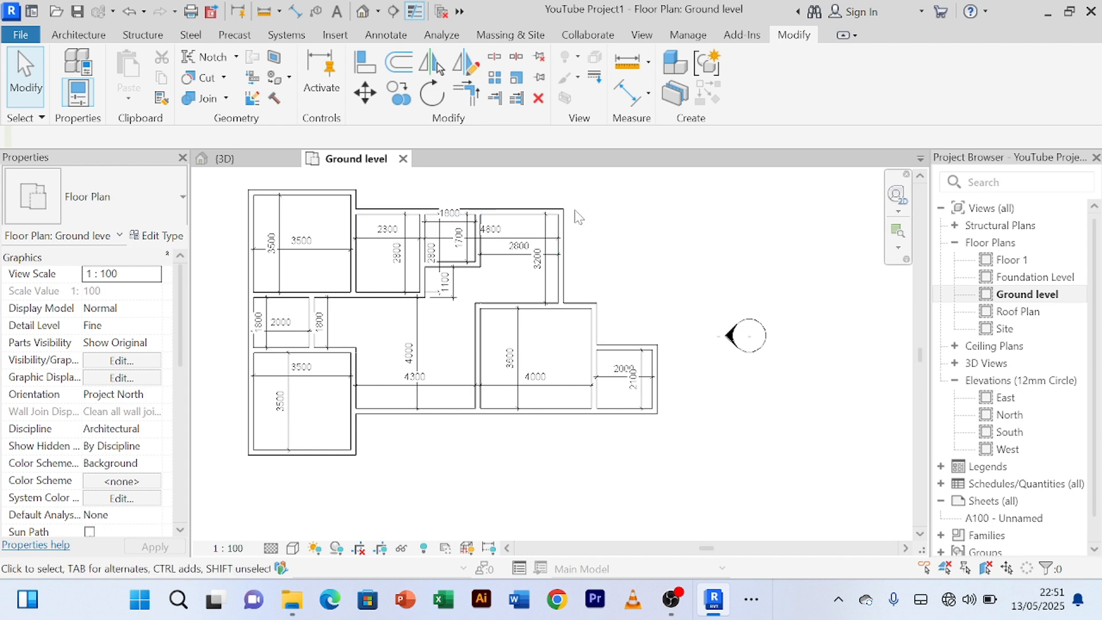
{"action": "mouse_move", "coordinate": [579, 216]}
{"action": "middle_mouse_down"}
{"action": "mouse_move", "coordinate": [600, 226]}
{"action": "mouse_move", "coordinate": [583, 222]}
{"action": "middle_mouse_up"}
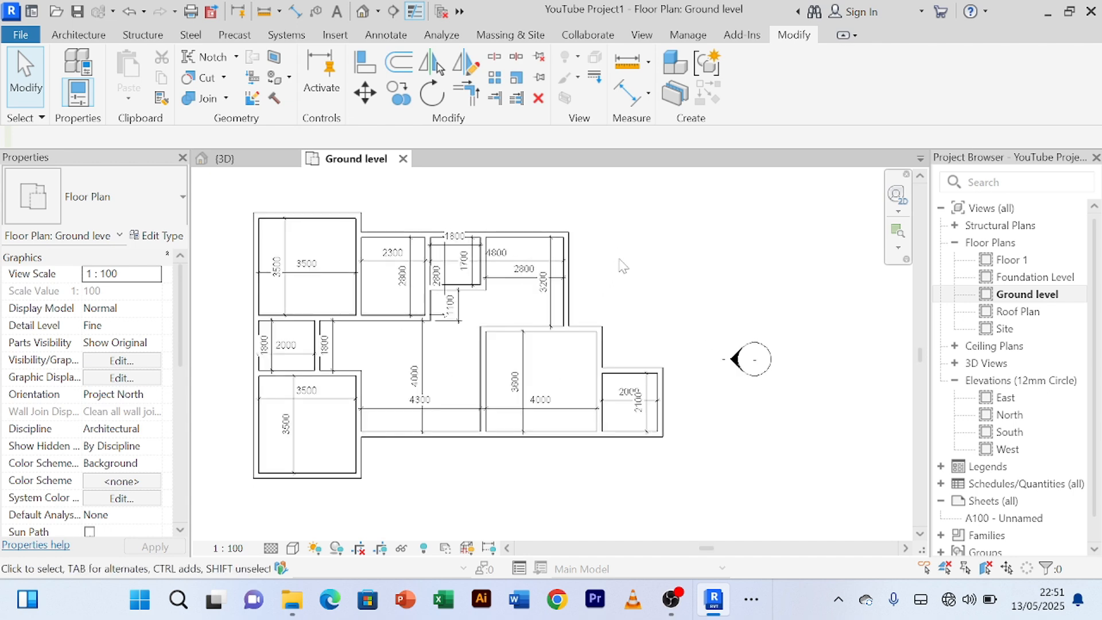
{"action": "scroll", "coordinate": [622, 266], "scroll_direction": "up", "scroll_amount": 3}
{"action": "middle_click_drag", "start_coordinate": [599, 300], "coordinate": [664, 238]}
{"action": "scroll", "coordinate": [664, 239], "scroll_direction": "down", "scroll_amount": 3}
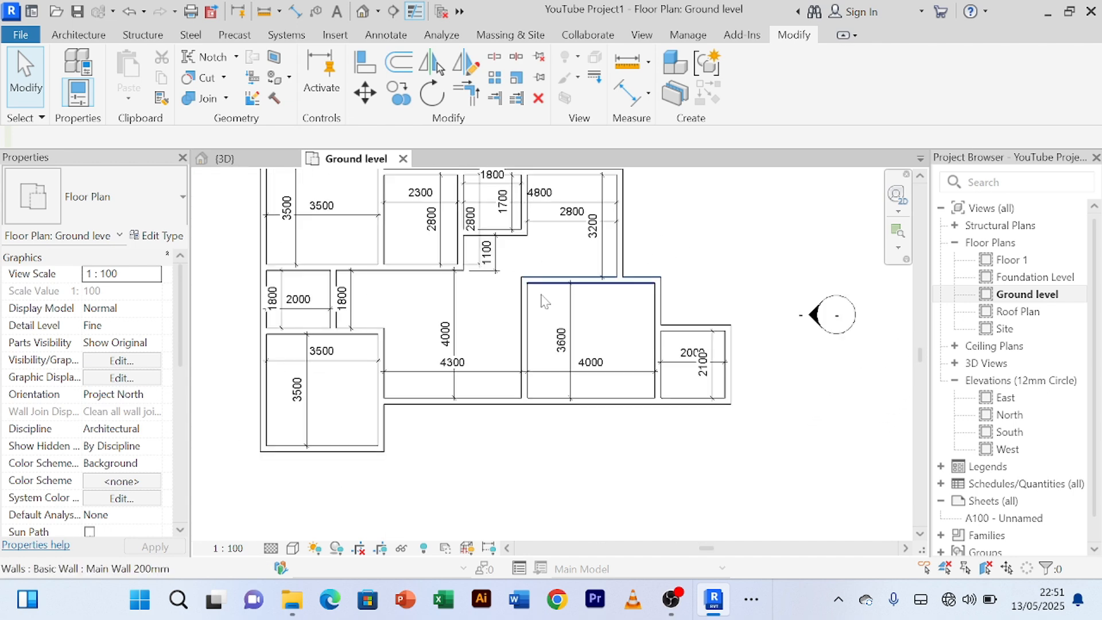
{"action": "scroll", "coordinate": [412, 311], "scroll_direction": "up", "scroll_amount": 3}
{"action": "scroll", "coordinate": [408, 306], "scroll_direction": "up", "scroll_amount": 1}
{"action": "scroll", "coordinate": [409, 310], "scroll_direction": "down", "scroll_amount": 1}
{"action": "mouse_move", "coordinate": [422, 326]}
{"action": "middle_mouse_down"}
{"action": "mouse_move", "coordinate": [426, 359]}
{"action": "mouse_move", "coordinate": [421, 340]}
{"action": "middle_mouse_up"}
{"action": "scroll", "coordinate": [412, 340], "scroll_direction": "down", "scroll_amount": 2}
{"action": "scroll", "coordinate": [518, 338], "scroll_direction": "up", "scroll_amount": 3}
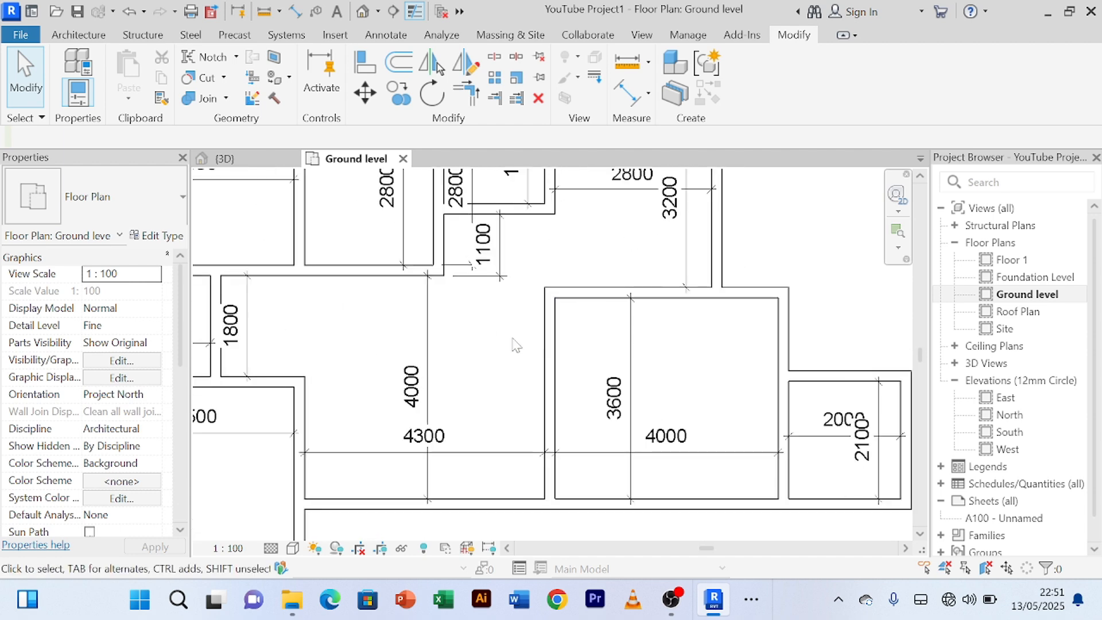
- Dimension the passage between the 1800-wide room's south wall and the north wall of the 4000-wide room
{"action": "scroll", "coordinate": [518, 341], "scroll_direction": "down", "scroll_amount": 2}
{"action": "middle_click_drag", "start_coordinate": [524, 348], "coordinate": [519, 390]}
{"action": "scroll", "coordinate": [533, 324], "scroll_direction": "up", "scroll_amount": 2}
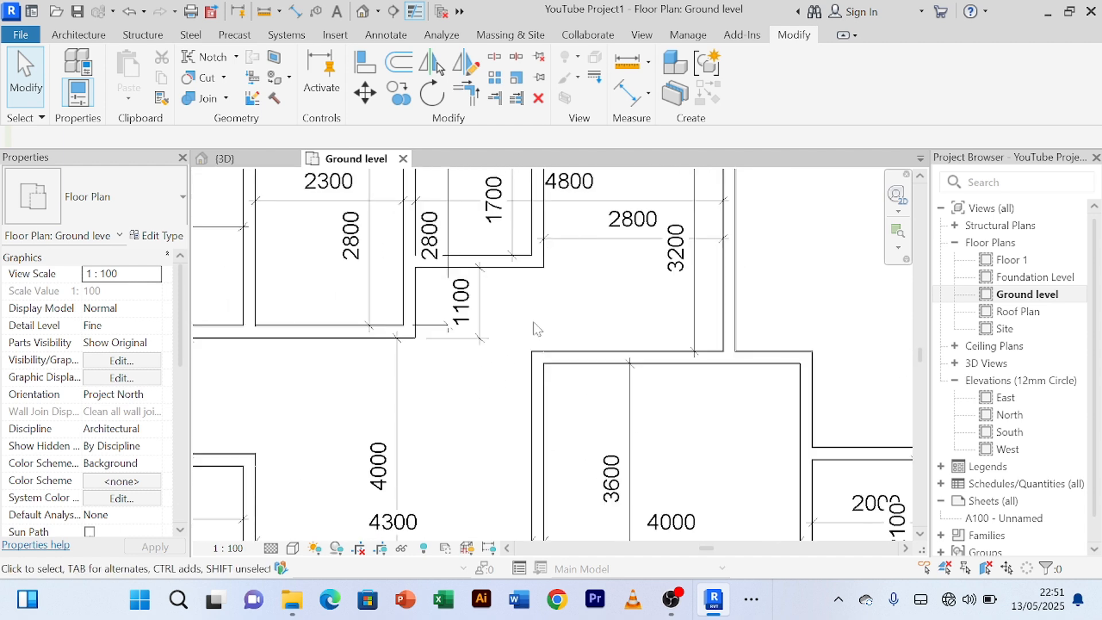
{"action": "left_click", "coordinate": [627, 97]}
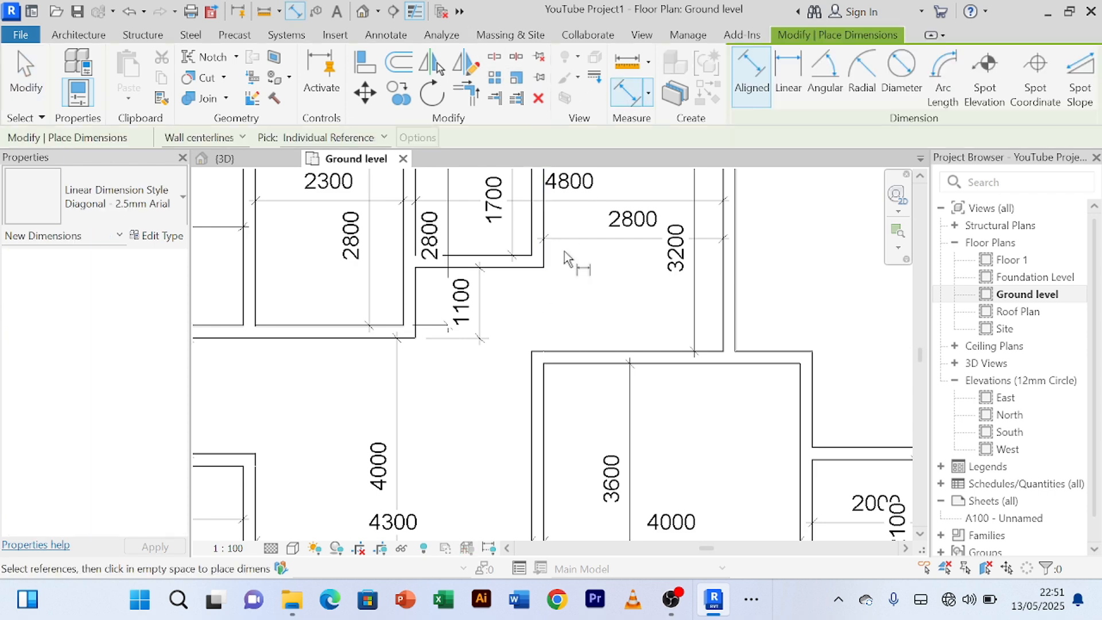
{"action": "left_click", "coordinate": [527, 275]}
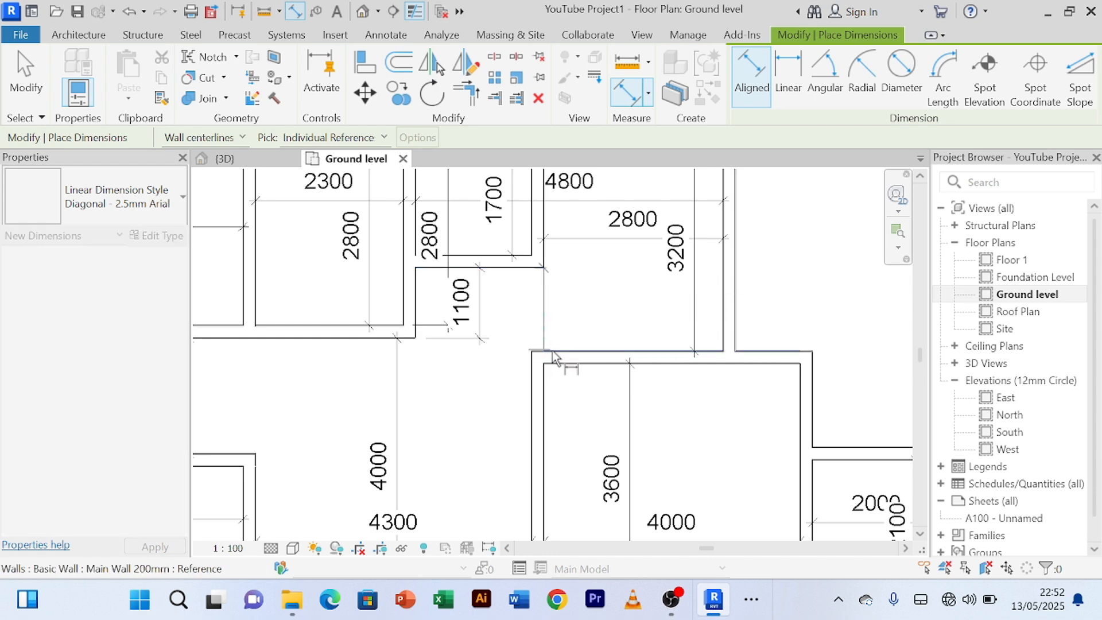
{"action": "left_click", "coordinate": [548, 351]}
{"action": "left_click", "coordinate": [571, 350]}
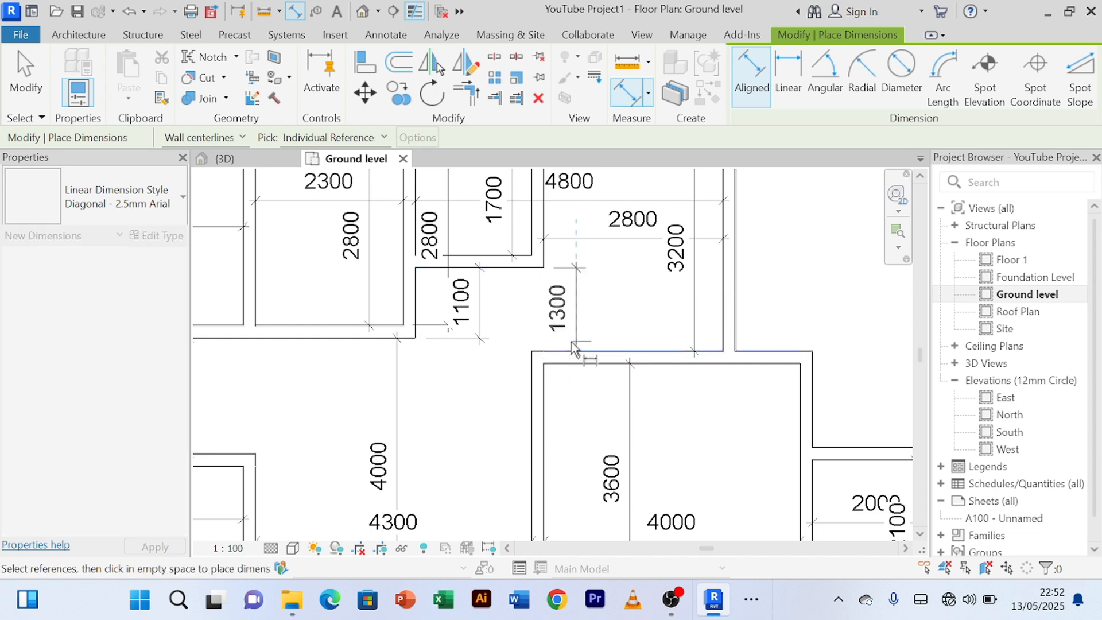
{"action": "scroll", "coordinate": [606, 317], "scroll_direction": "down", "scroll_amount": 3}
{"action": "middle_click_drag", "start_coordinate": [493, 359], "coordinate": [536, 328]}
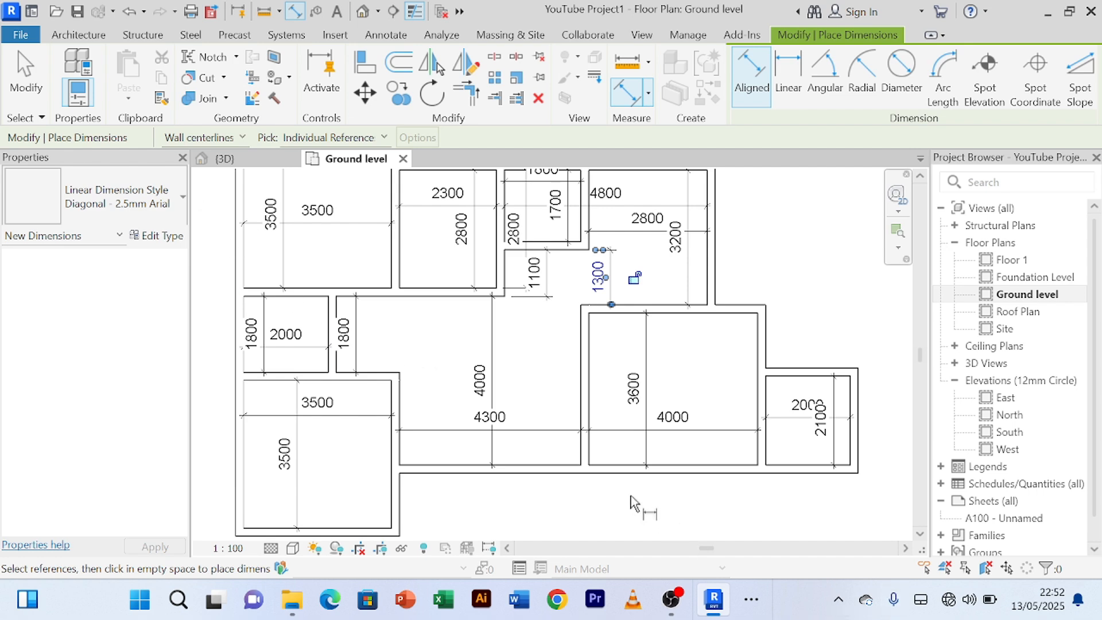
{"action": "scroll", "coordinate": [680, 402], "scroll_direction": "down", "scroll_amount": 2}
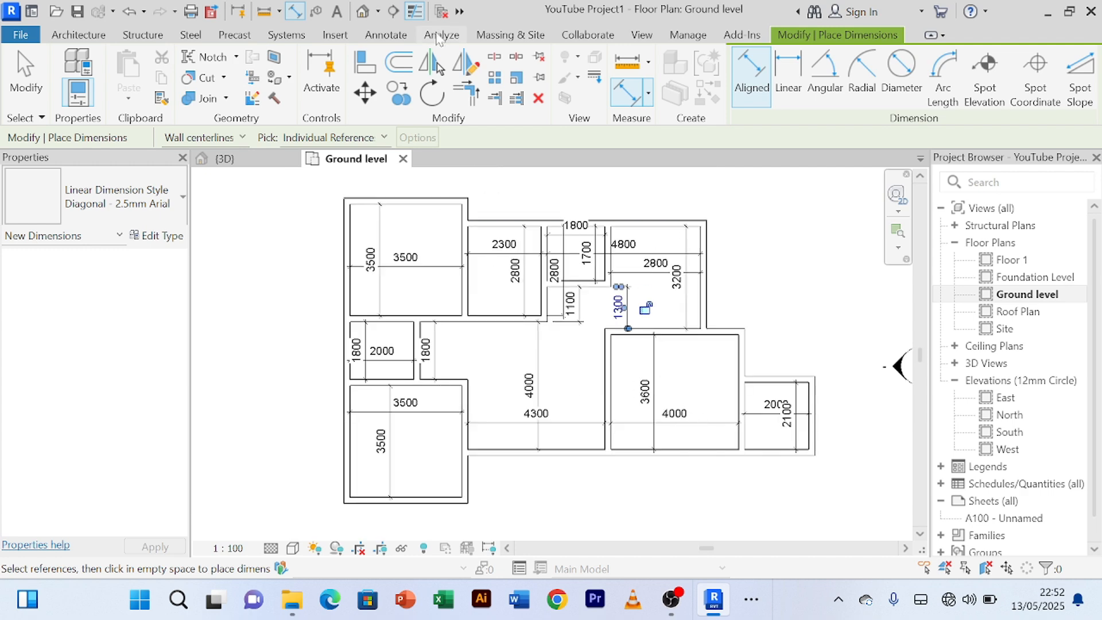
- Open the 3D view, leave the dimension command and inspect the house walls from several sides and from above
{"action": "left_click", "coordinate": [363, 11]}
{"action": "scroll", "coordinate": [708, 360], "scroll_direction": "up", "scroll_amount": 3}
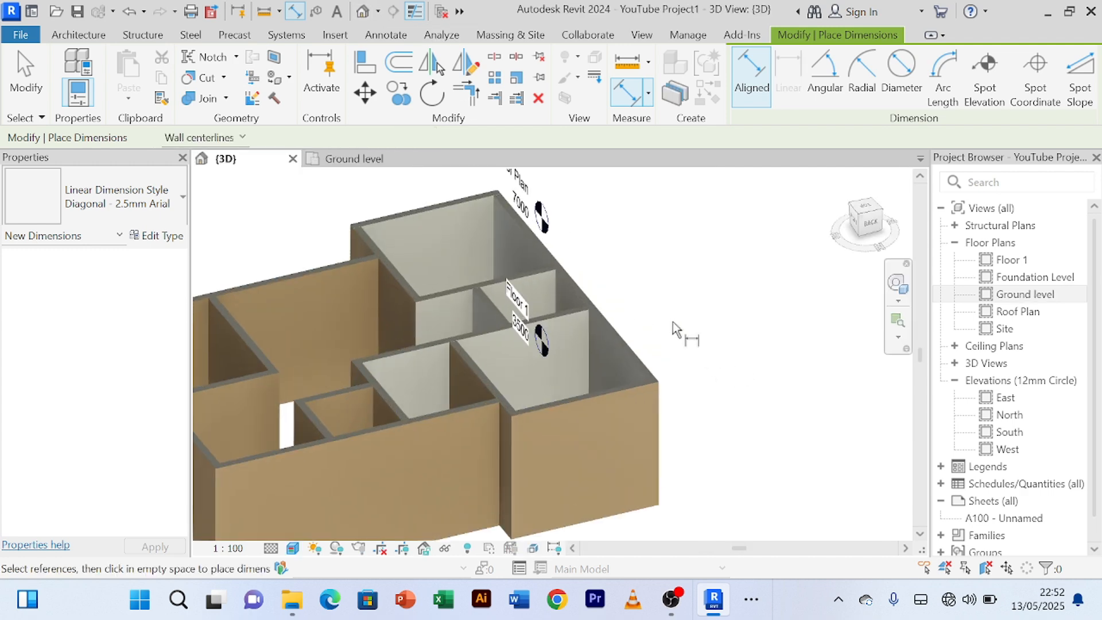
{"action": "right_click", "coordinate": [654, 228]}
{"action": "left_click", "coordinate": [694, 239]}
{"action": "right_click", "coordinate": [681, 205]}
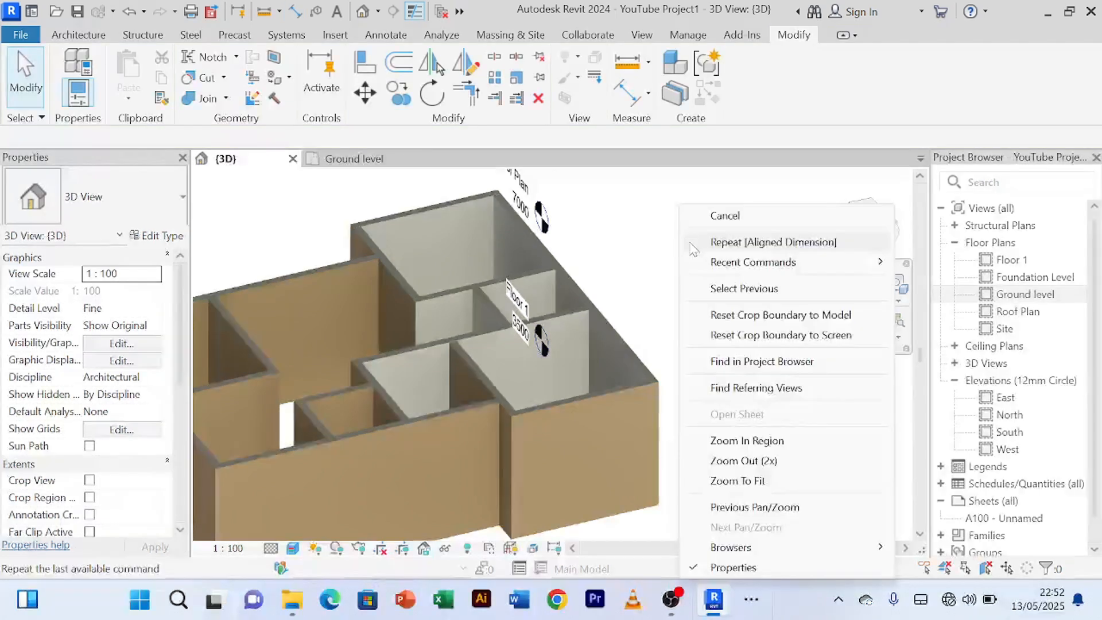
{"action": "left_click", "coordinate": [695, 215]}
{"action": "scroll", "coordinate": [701, 238], "scroll_direction": "down", "scroll_amount": 2}
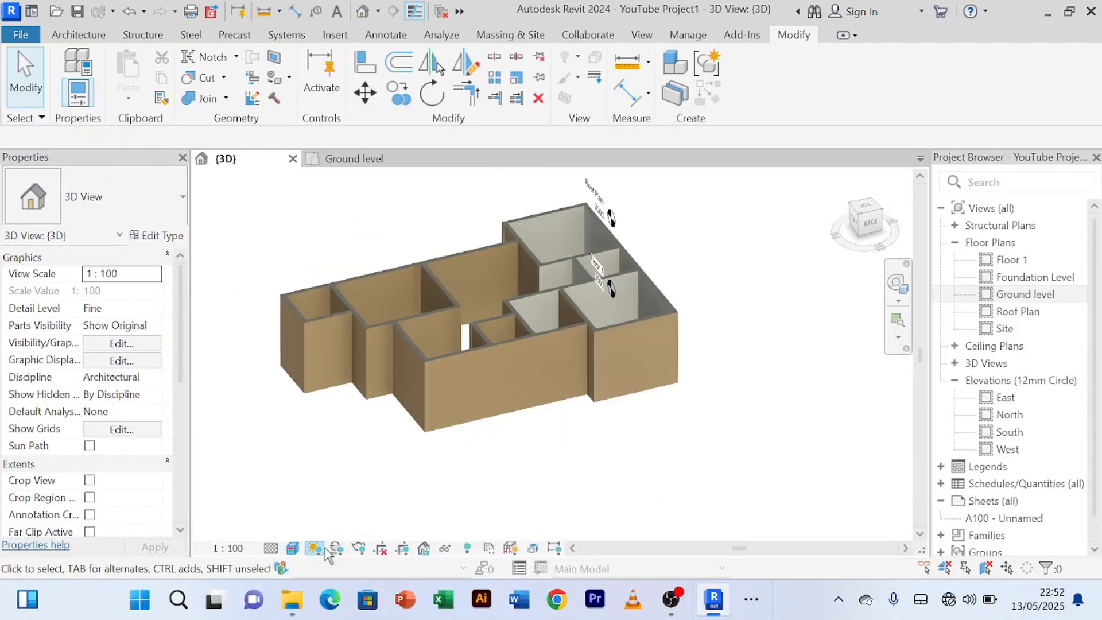
{"action": "middle_click_drag", "start_coordinate": [330, 494], "coordinate": [740, 408], "text": "shift"}
{"action": "middle_click_drag", "start_coordinate": [455, 459], "coordinate": [728, 386], "text": "shift"}
{"action": "scroll", "coordinate": [716, 347], "scroll_direction": "up", "scroll_amount": 2}
{"action": "scroll", "coordinate": [702, 351], "scroll_direction": "down", "scroll_amount": 2}
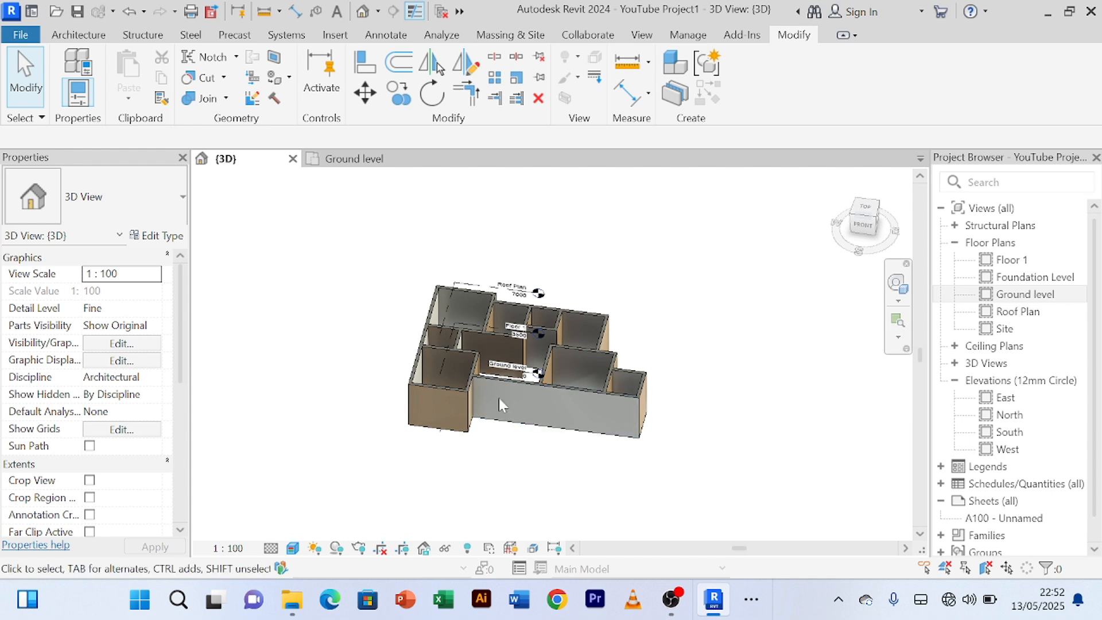
{"action": "scroll", "coordinate": [498, 425], "scroll_direction": "down", "scroll_amount": 1}
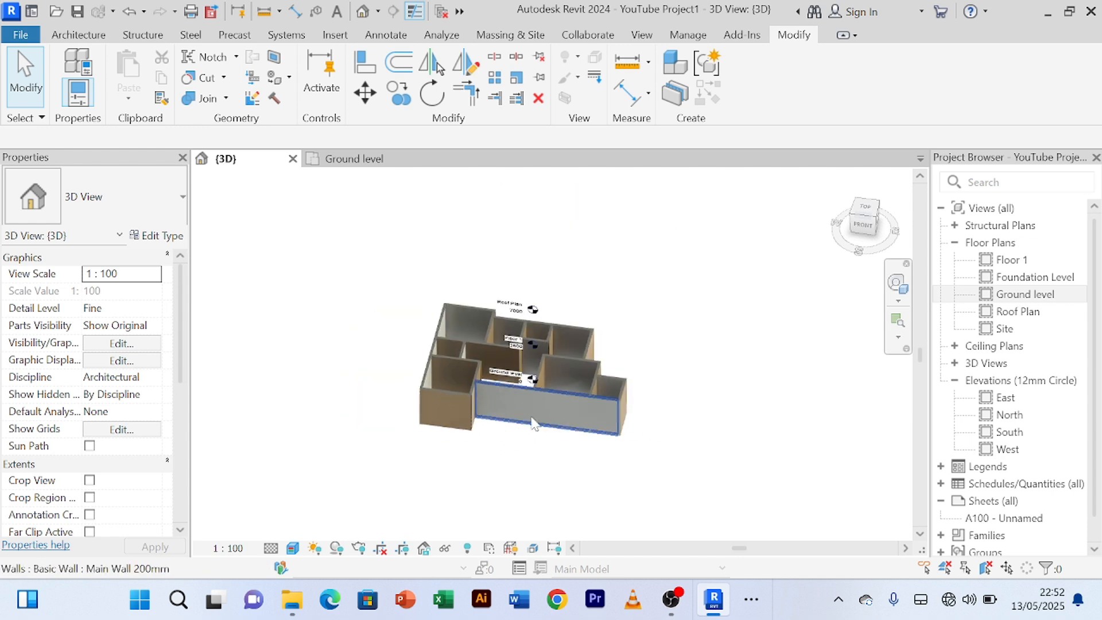
{"action": "middle_click_drag", "start_coordinate": [632, 352], "coordinate": [637, 324], "text": "shift"}
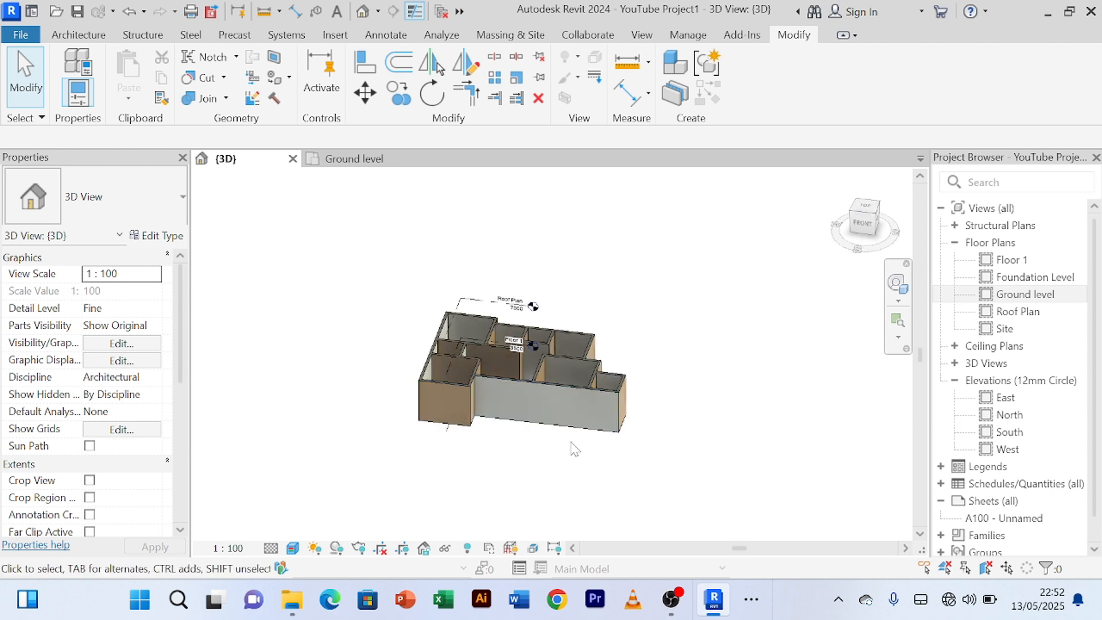
{"action": "middle_click_drag", "start_coordinate": [686, 401], "coordinate": [733, 482], "text": "shift"}
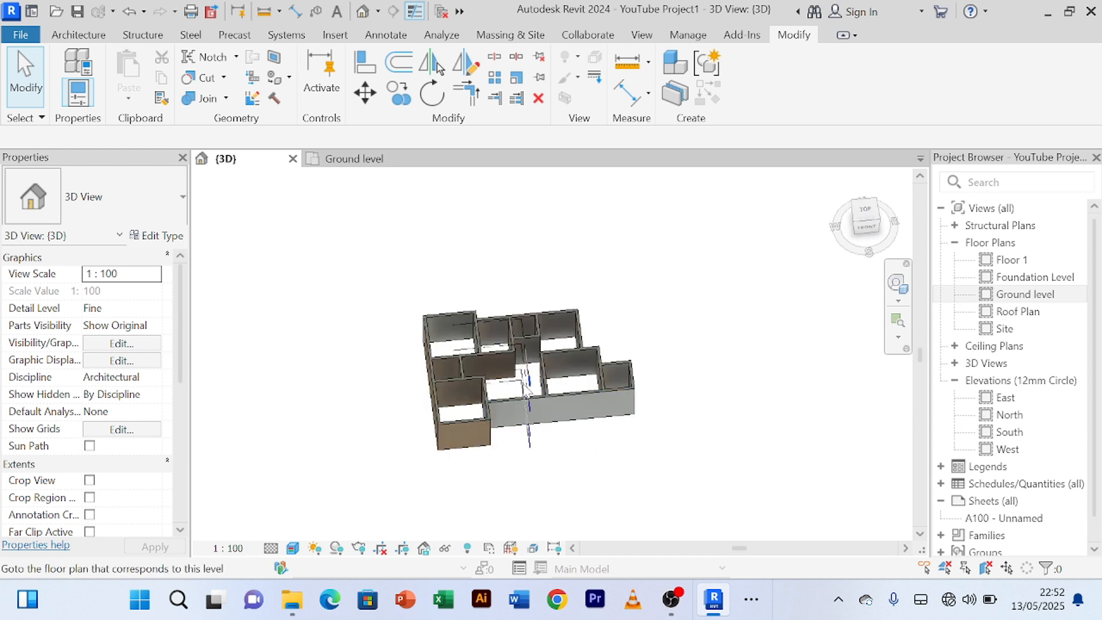
{"action": "scroll", "coordinate": [527, 386], "scroll_direction": "up", "scroll_amount": 5}
{"action": "middle_click_drag", "start_coordinate": [508, 400], "coordinate": [485, 420], "text": "shift"}
{"action": "scroll", "coordinate": [478, 373], "scroll_direction": "up", "scroll_amount": 1}
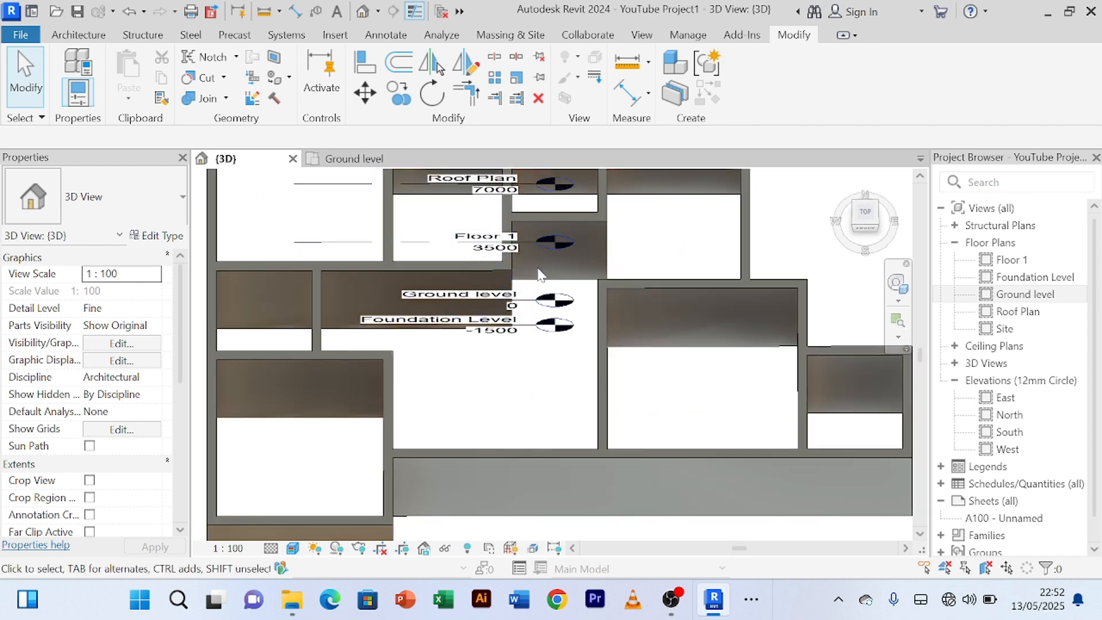
- Inspect the house walls in 3D from above and from the front corner, including the passage and the east rooms
{"action": "middle_click_drag", "start_coordinate": [529, 384], "coordinate": [512, 441]}
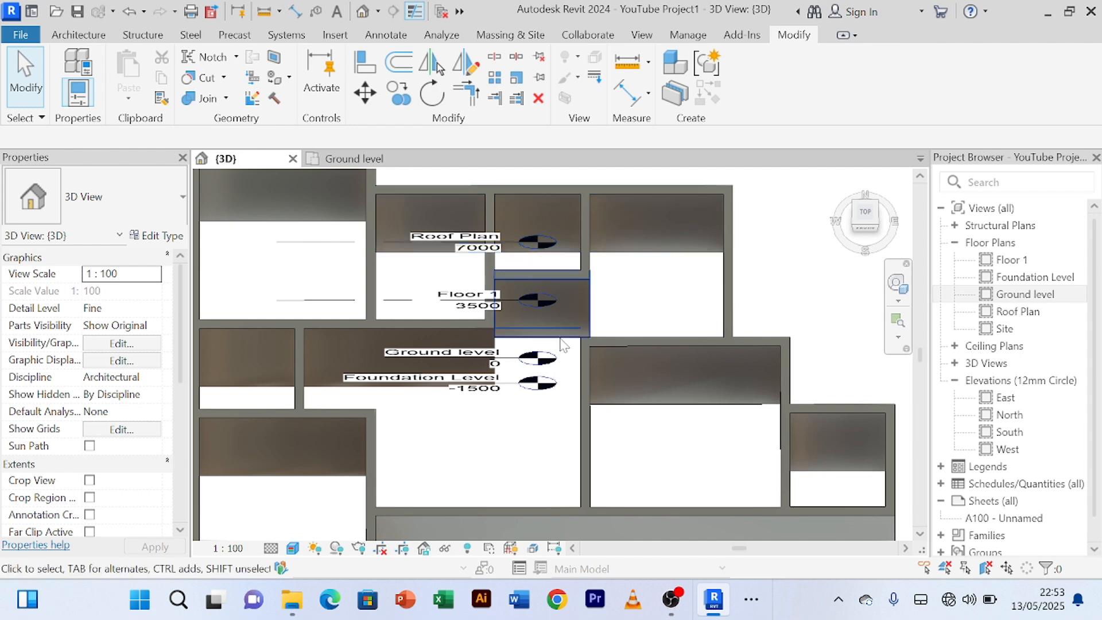
{"action": "middle_click_drag", "start_coordinate": [637, 322], "coordinate": [656, 379], "text": "shift"}
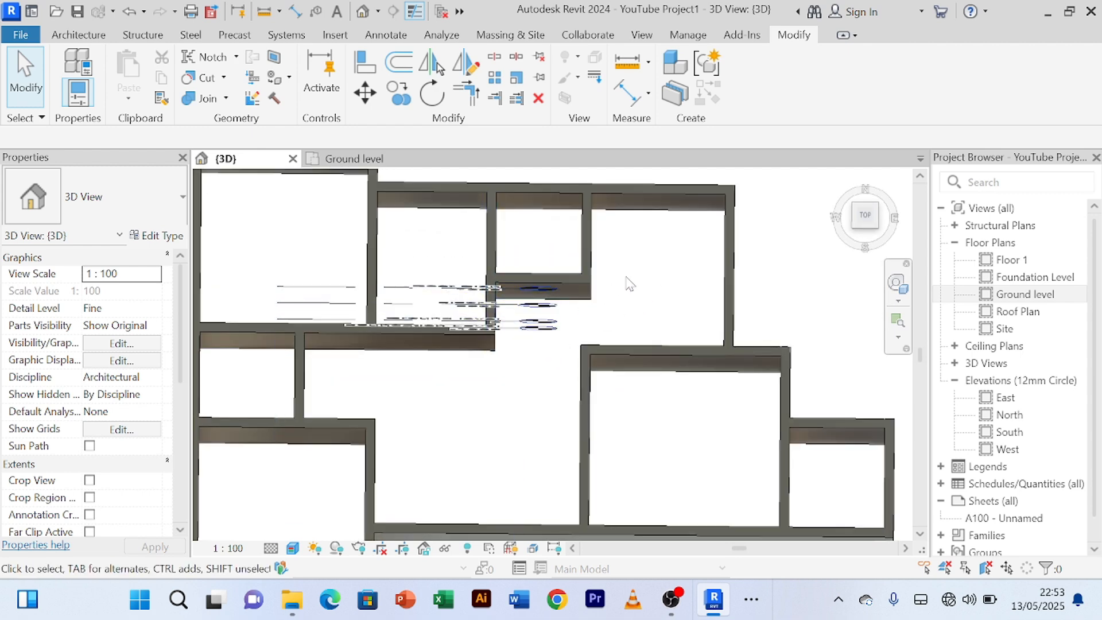
{"action": "scroll", "coordinate": [670, 263], "scroll_direction": "down", "scroll_amount": 1}
{"action": "scroll", "coordinate": [670, 263], "scroll_direction": "down", "scroll_amount": 3}
{"action": "middle_click_drag", "start_coordinate": [672, 266], "coordinate": [655, 249], "text": "shift"}
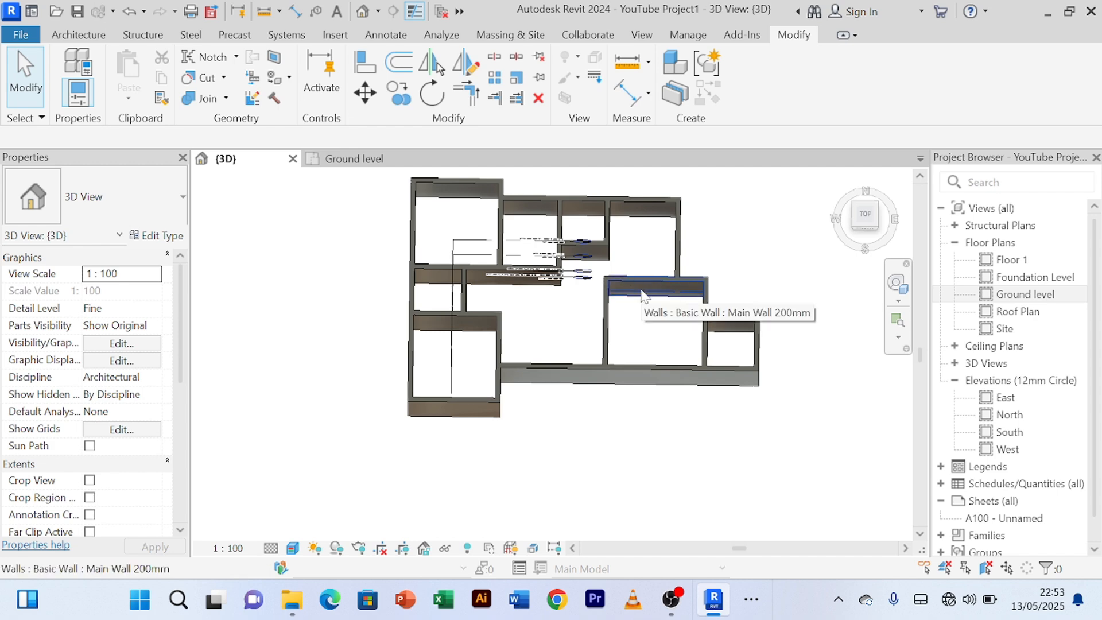
{"action": "scroll", "coordinate": [746, 346], "scroll_direction": "down", "scroll_amount": 4}
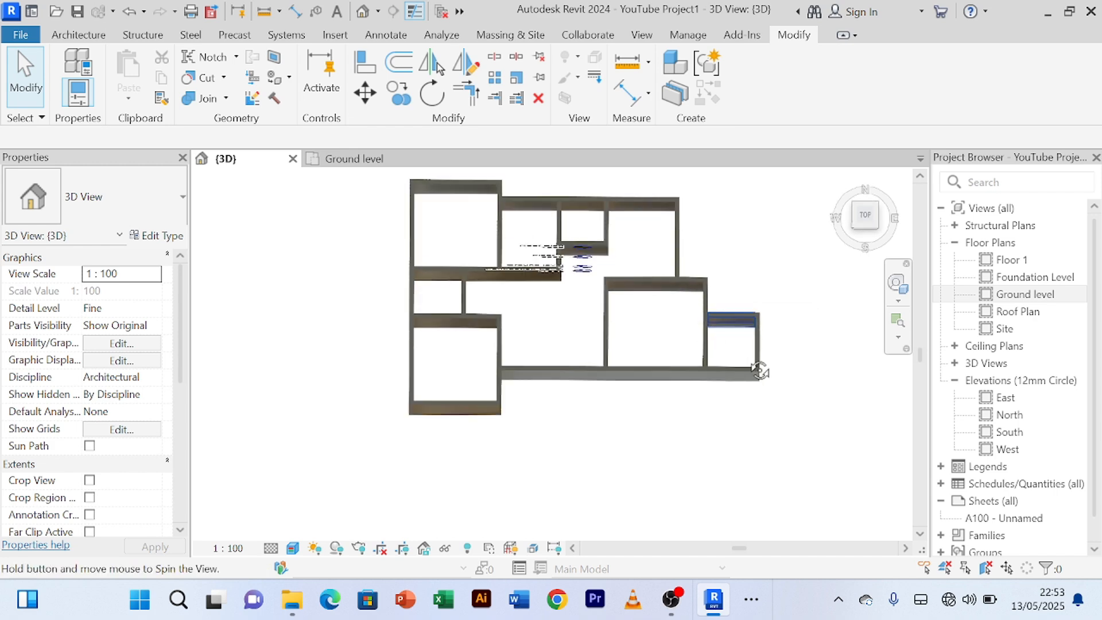
{"action": "scroll", "coordinate": [729, 345], "scroll_direction": "up", "scroll_amount": 5}
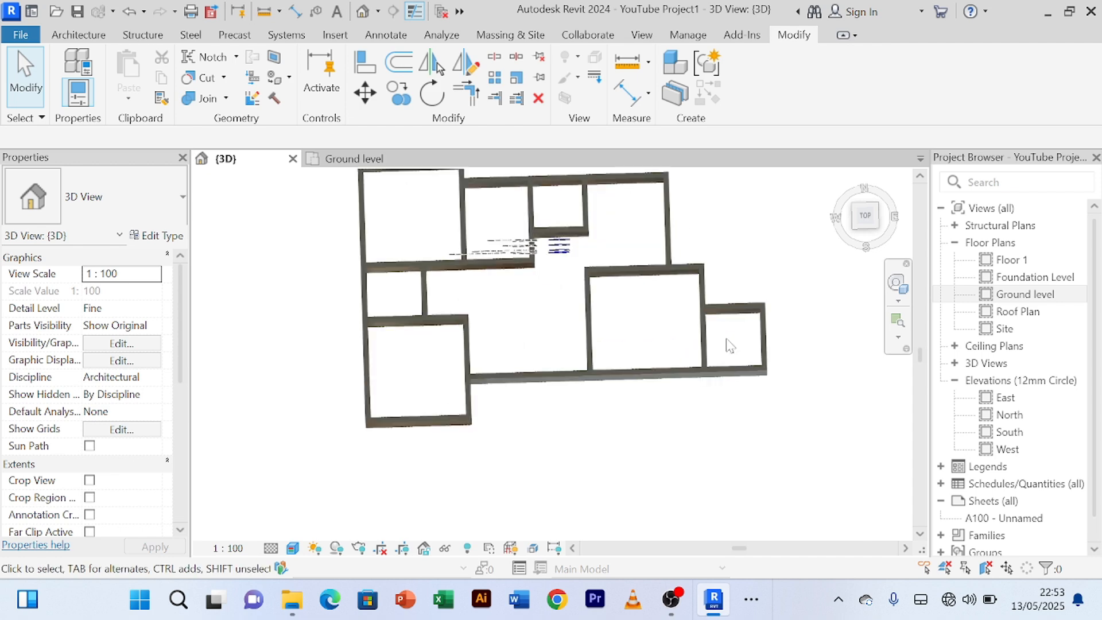
{"action": "scroll", "coordinate": [738, 349], "scroll_direction": "down", "scroll_amount": 4}
{"action": "middle_click_drag", "start_coordinate": [739, 350], "coordinate": [721, 384], "text": "shift"}
{"action": "scroll", "coordinate": [711, 385], "scroll_direction": "up", "scroll_amount": 5}
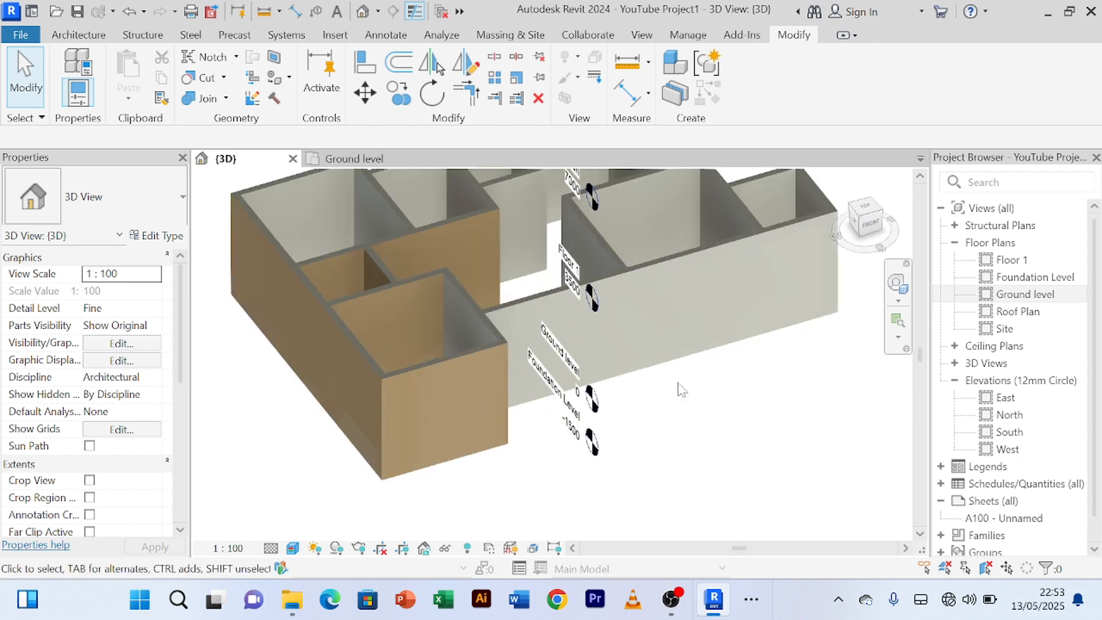
{"action": "scroll", "coordinate": [732, 399], "scroll_direction": "down", "scroll_amount": 5}
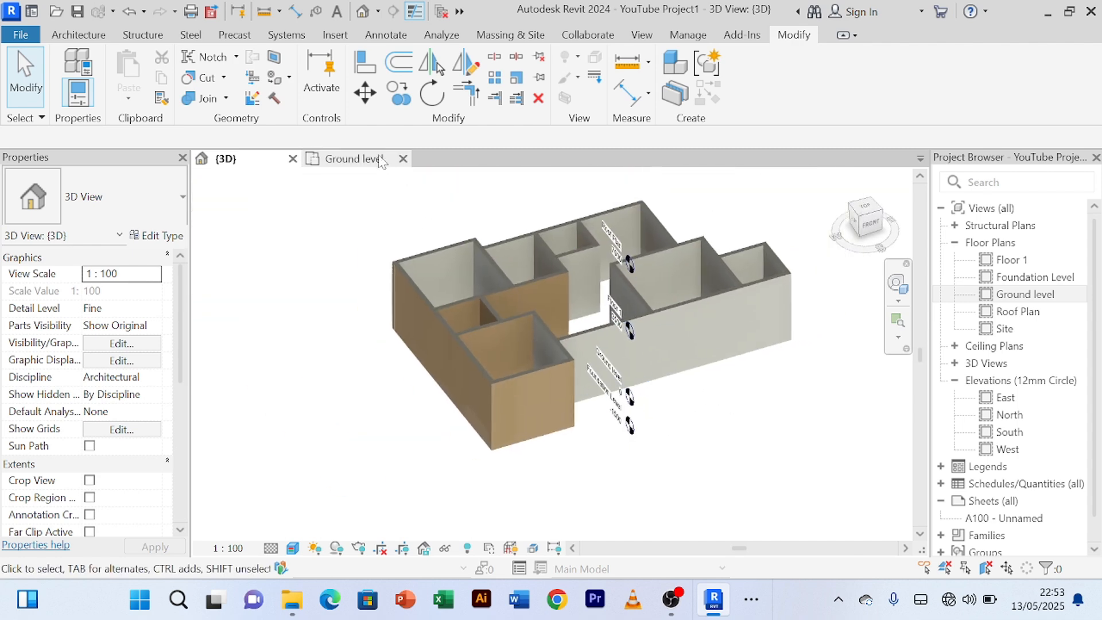
- Return to the ground level plan and check the walls around the eastern rooms and along the north side by selecting them individually
{"action": "left_click", "coordinate": [356, 159]}
{"action": "scroll", "coordinate": [780, 278], "scroll_direction": "down", "scroll_amount": 1}
{"action": "middle_click_drag", "start_coordinate": [780, 277], "coordinate": [706, 274]}
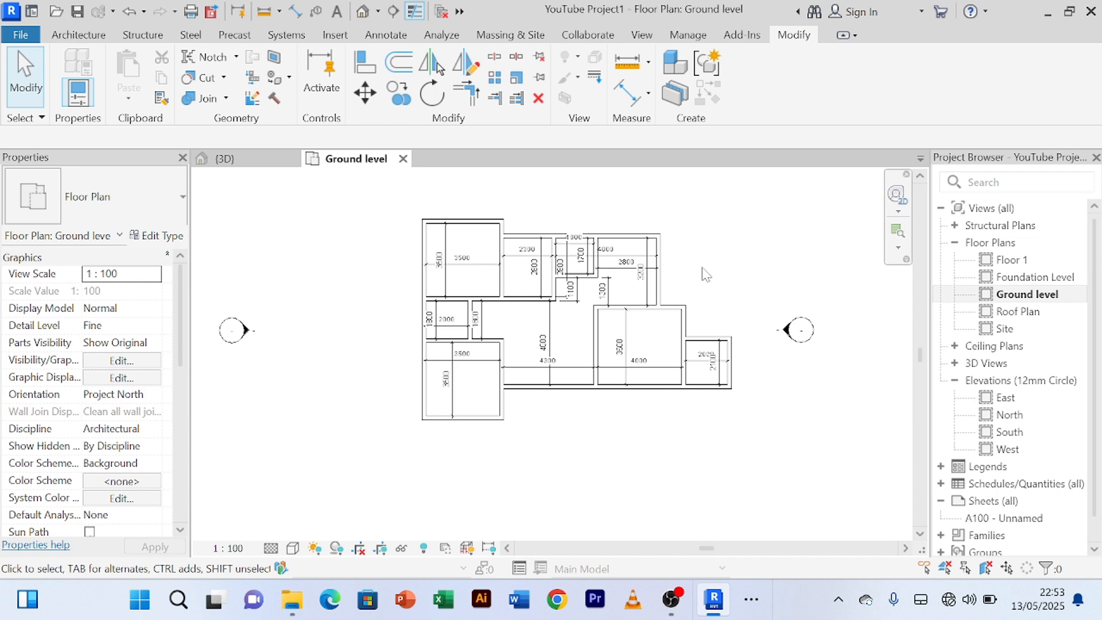
{"action": "scroll", "coordinate": [706, 275], "scroll_direction": "up", "scroll_amount": 4}
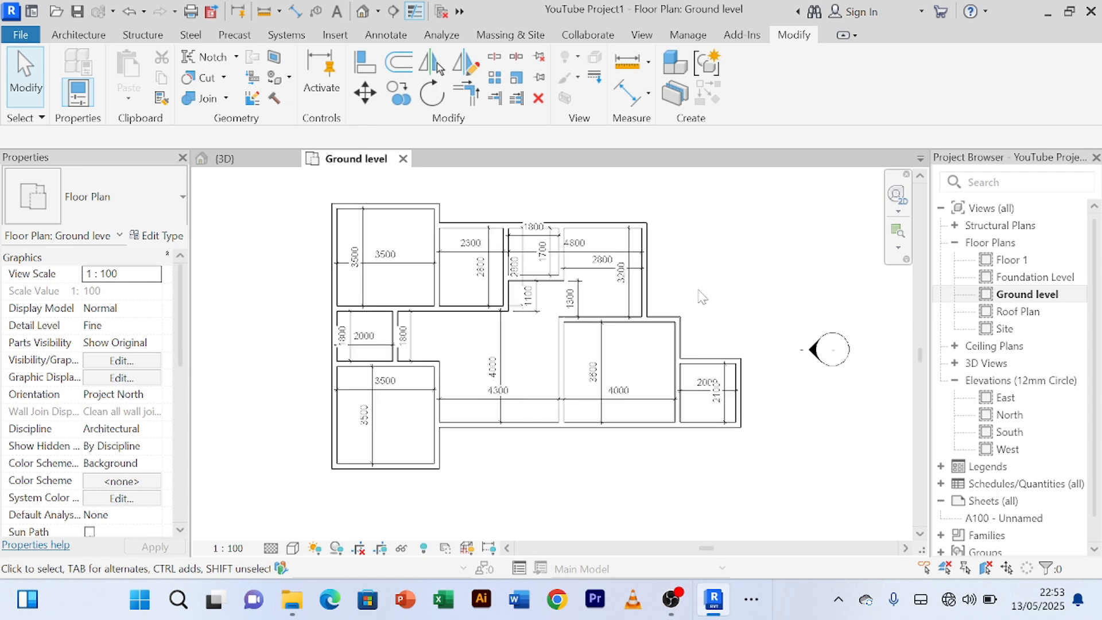
{"action": "left_click", "coordinate": [666, 384]}
{"action": "middle_click_drag", "start_coordinate": [736, 349], "coordinate": [743, 278]}
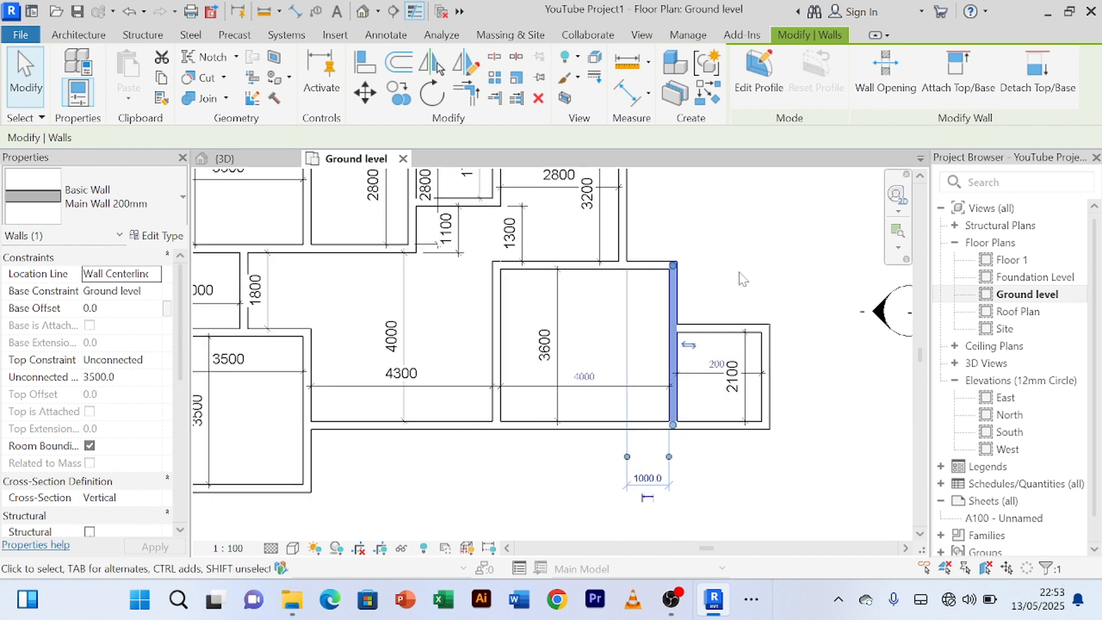
{"action": "left_click", "coordinate": [737, 327]}
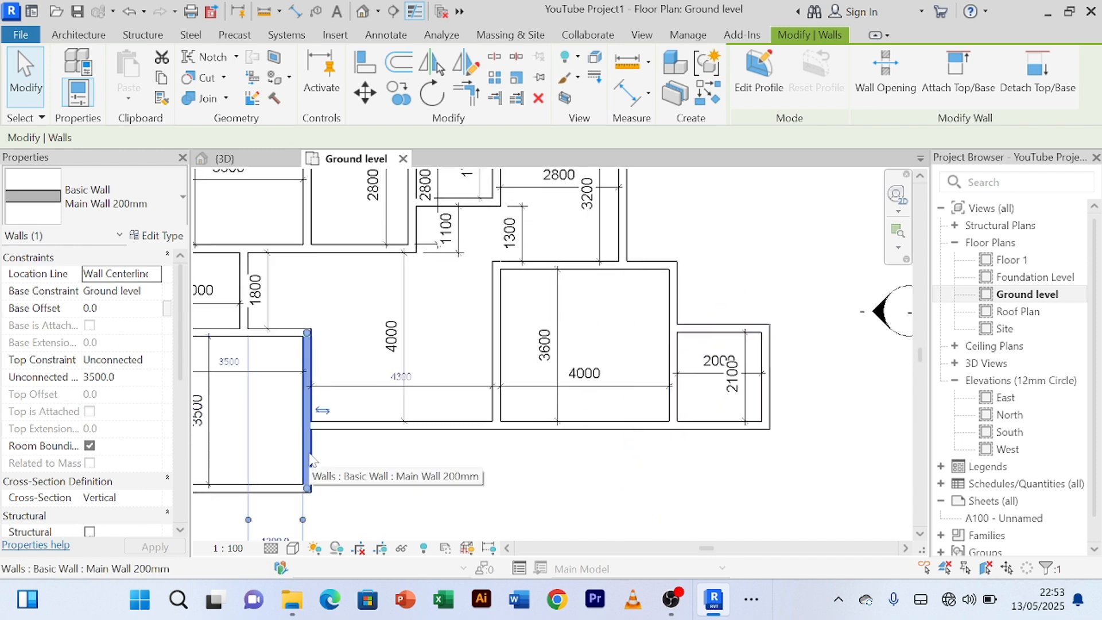
{"action": "left_click", "coordinate": [722, 425]}
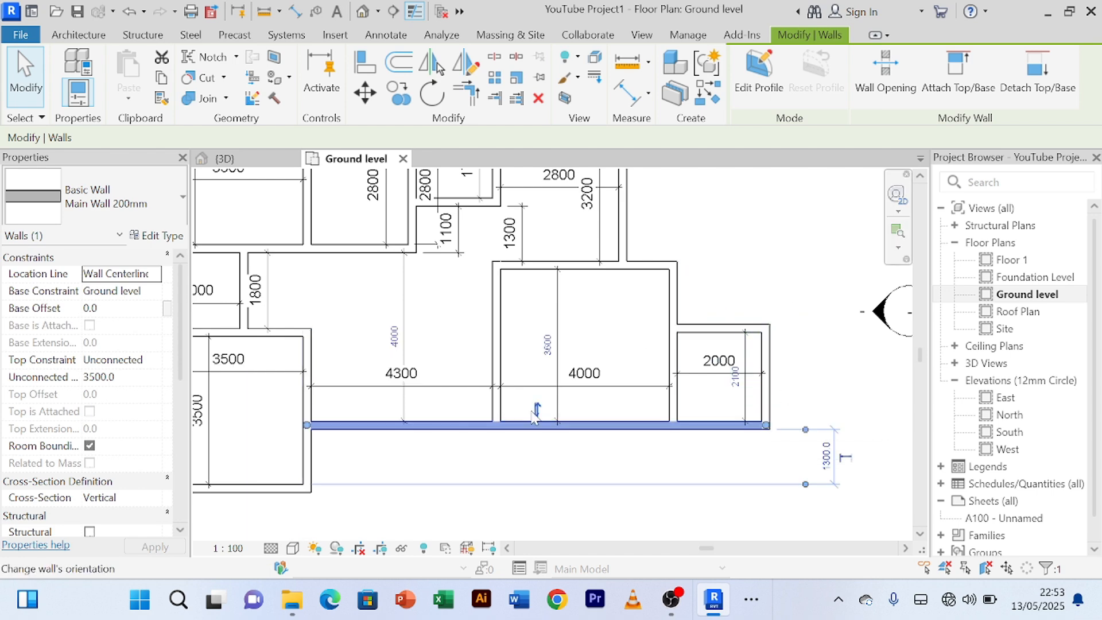
{"action": "left_click", "coordinate": [766, 376]}
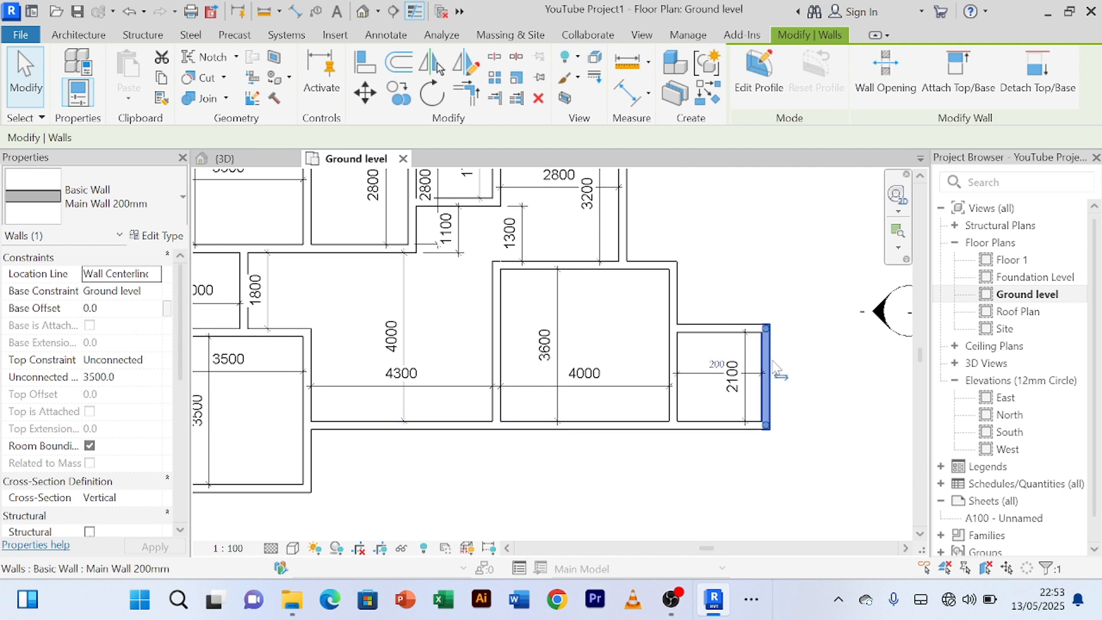
{"action": "left_click", "coordinate": [643, 268]}
{"action": "scroll", "coordinate": [645, 275], "scroll_direction": "down", "scroll_amount": 3}
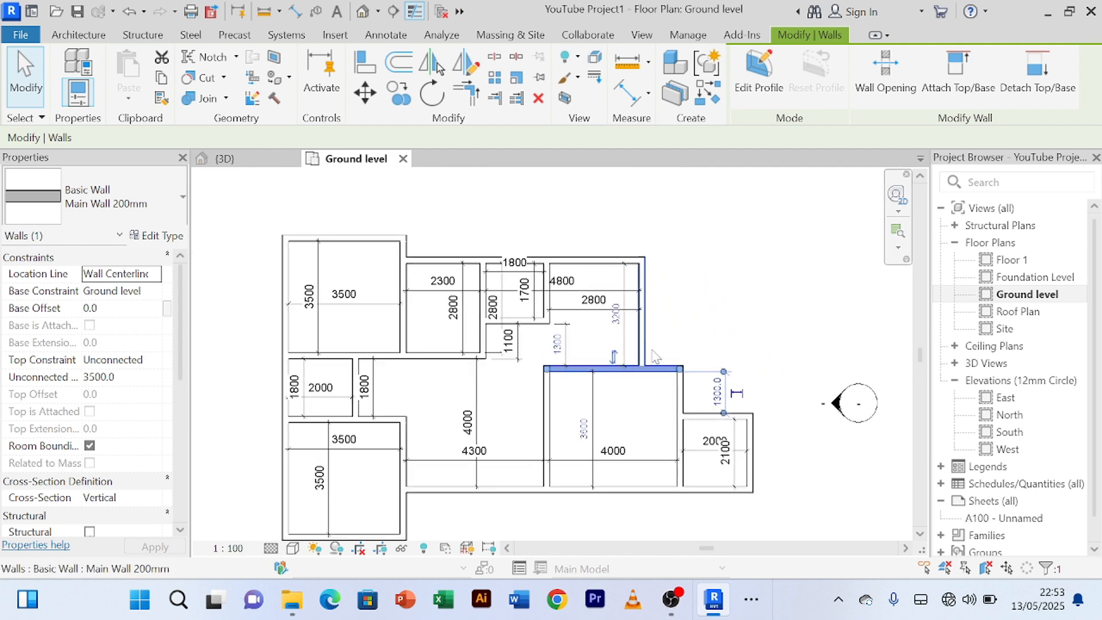
{"action": "left_click", "coordinate": [646, 347]}
{"action": "left_click", "coordinate": [627, 259]}
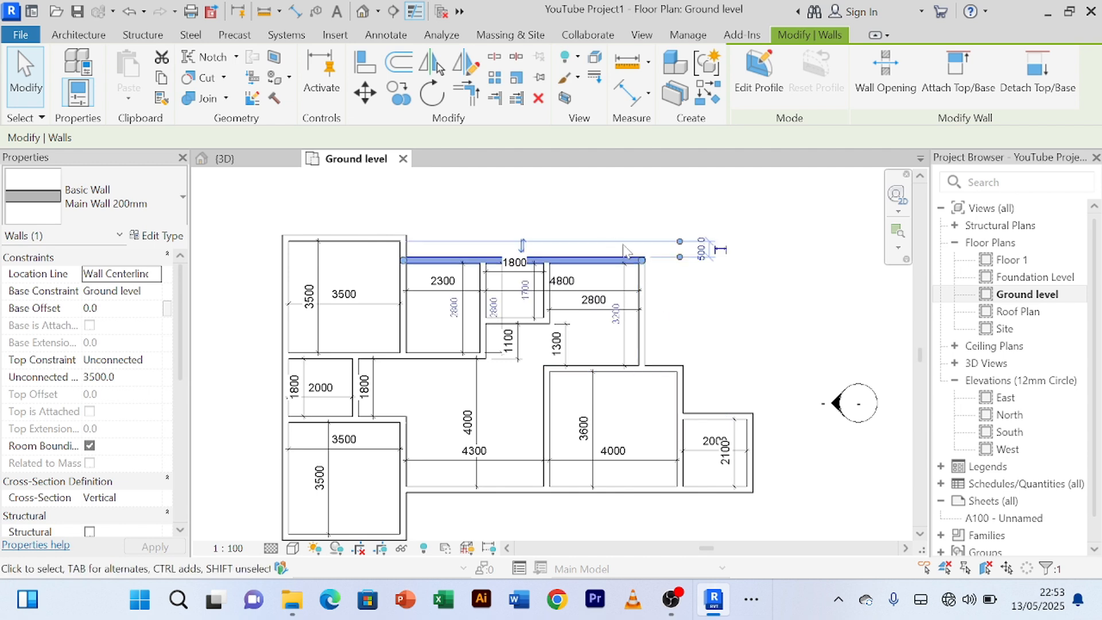
{"action": "left_click", "coordinate": [664, 224]}
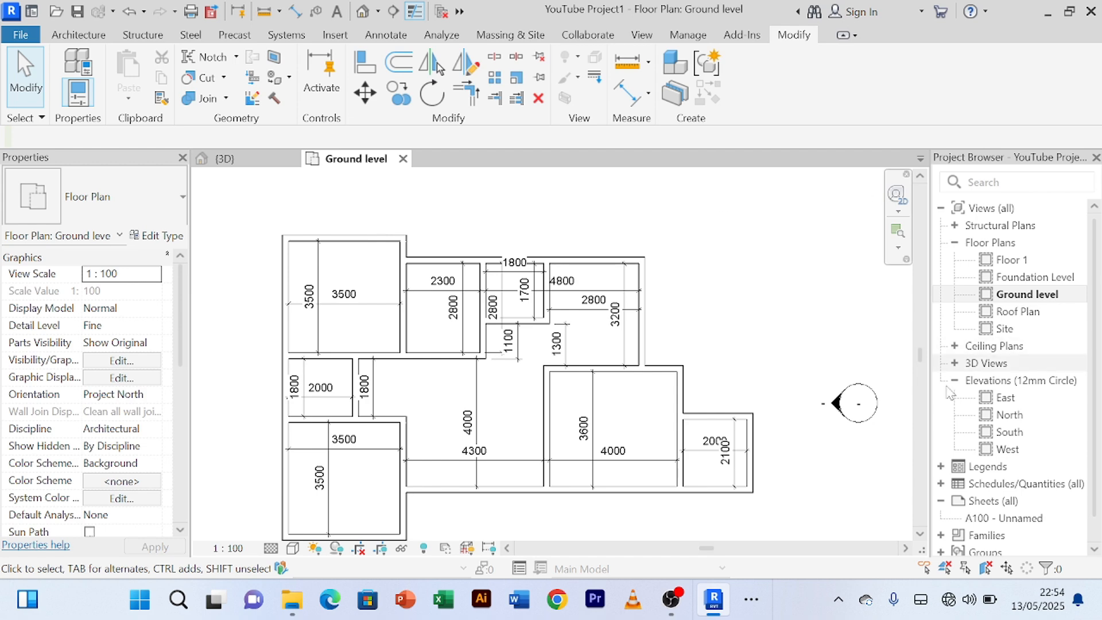
{"action": "scroll", "coordinate": [740, 308], "scroll_direction": "down", "scroll_amount": 3}
{"action": "middle_click_drag", "start_coordinate": [745, 295], "coordinate": [727, 277]}
{"action": "scroll", "coordinate": [727, 278], "scroll_direction": "up", "scroll_amount": 2}
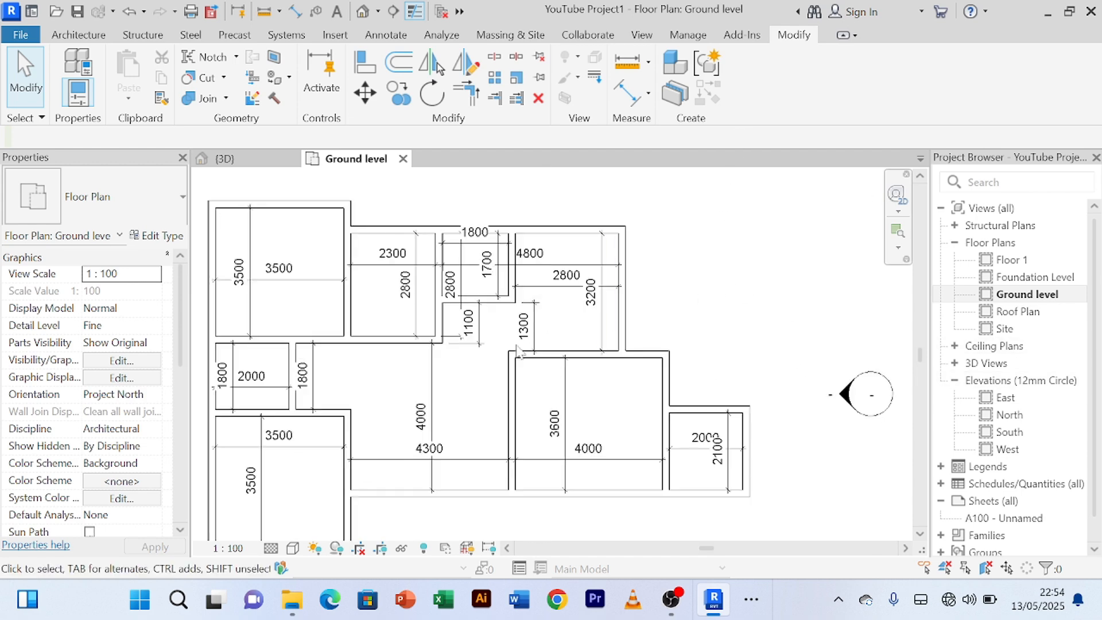
{"action": "scroll", "coordinate": [729, 270], "scroll_direction": "down", "scroll_amount": 1}
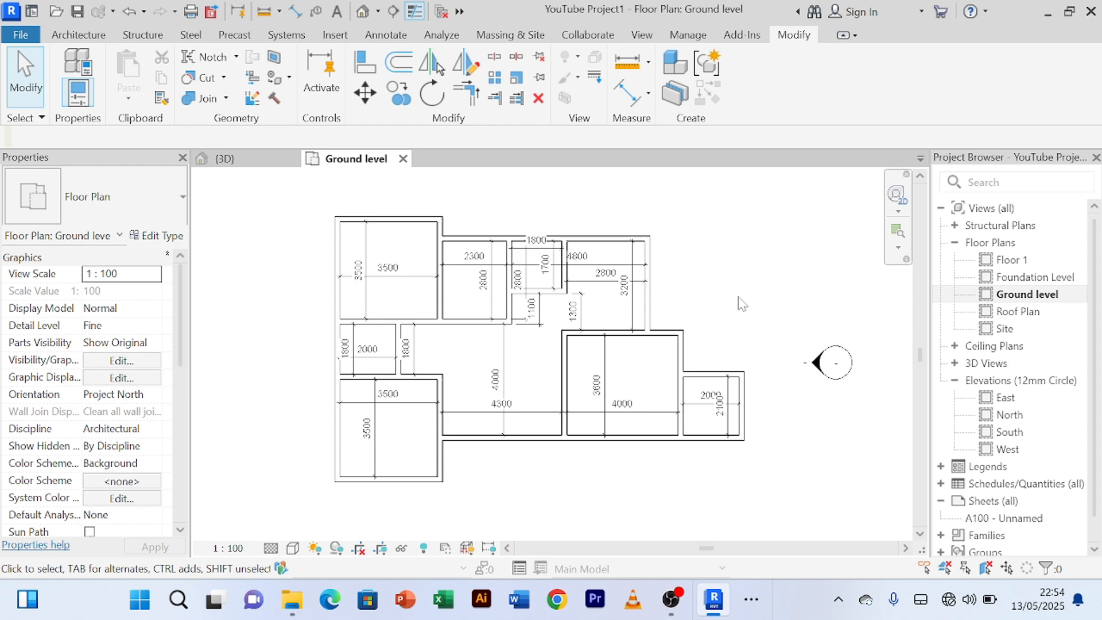
{"action": "scroll", "coordinate": [721, 290], "scroll_direction": "down", "scroll_amount": 3}
{"action": "scroll", "coordinate": [715, 283], "scroll_direction": "up", "scroll_amount": 6}
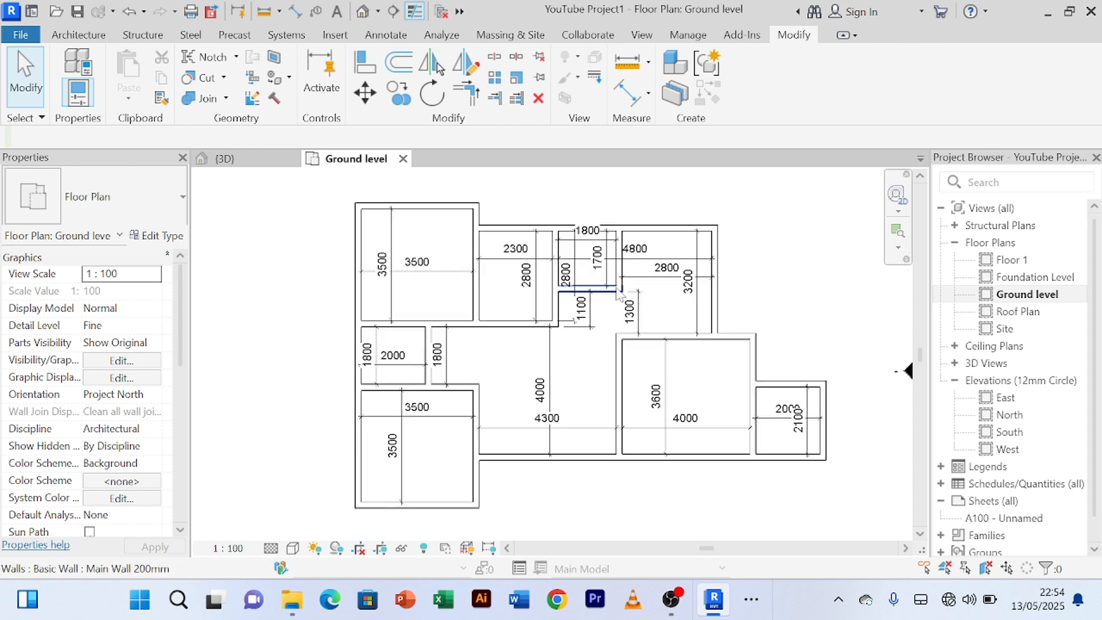
{"action": "scroll", "coordinate": [707, 269], "scroll_direction": "up", "scroll_amount": 3}
{"action": "scroll", "coordinate": [692, 277], "scroll_direction": "down", "scroll_amount": 6}
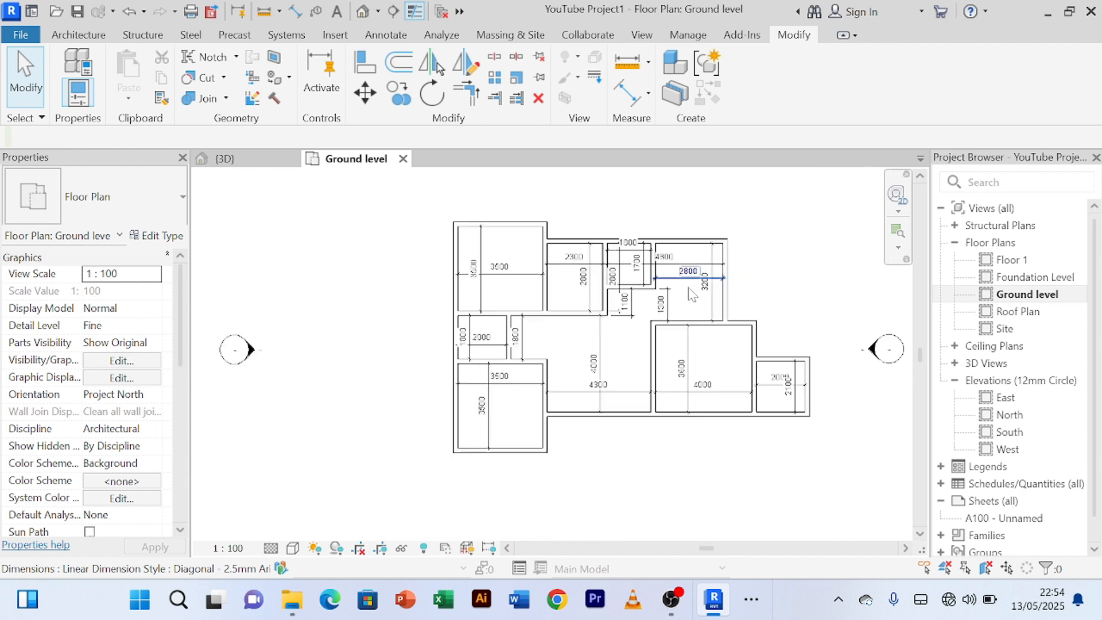
{"action": "scroll", "coordinate": [691, 265], "scroll_direction": "up", "scroll_amount": 1}
{"action": "scroll", "coordinate": [688, 265], "scroll_direction": "up", "scroll_amount": 4}
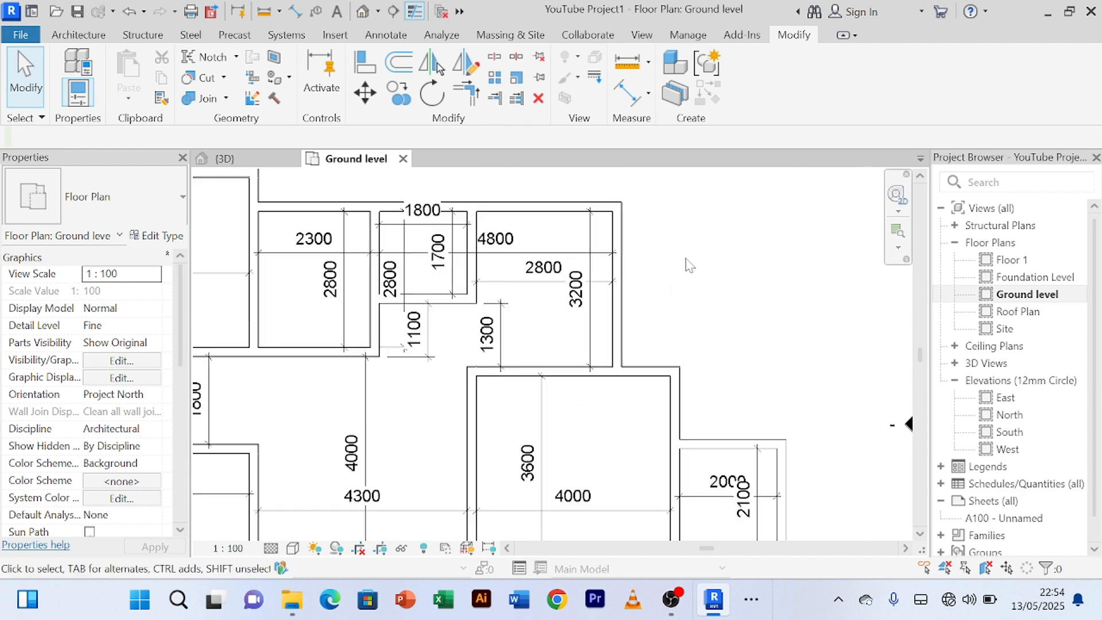
{"action": "scroll", "coordinate": [689, 264], "scroll_direction": "down", "scroll_amount": 5}
{"action": "scroll", "coordinate": [690, 265], "scroll_direction": "up", "scroll_amount": 7}
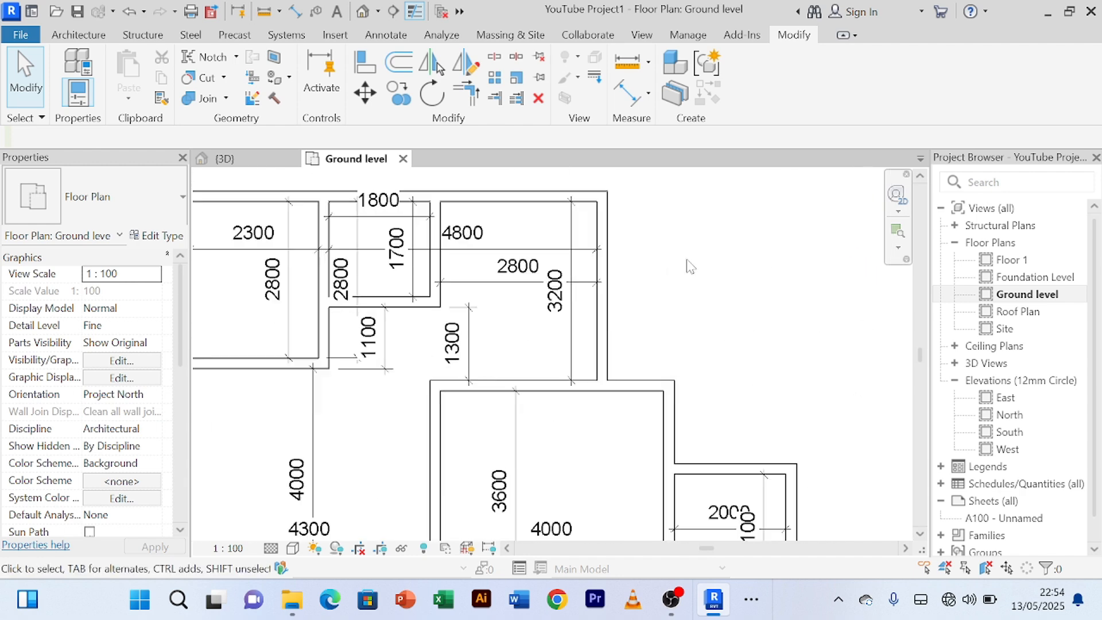
{"action": "scroll", "coordinate": [755, 253], "scroll_direction": "down", "scroll_amount": 5}
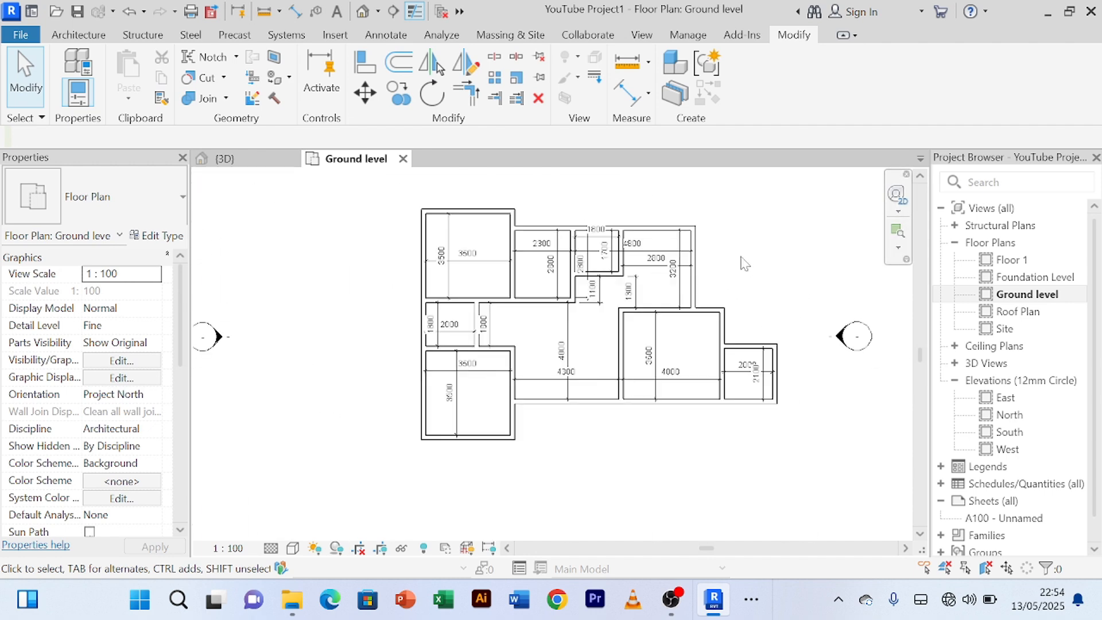
{"action": "mouse_move", "coordinate": [751, 274]}
{"action": "middle_mouse_down"}
{"action": "mouse_move", "coordinate": [742, 285]}
{"action": "mouse_move", "coordinate": [731, 276]}
{"action": "middle_mouse_up"}
{"action": "scroll", "coordinate": [468, 356], "scroll_direction": "up", "scroll_amount": 4}
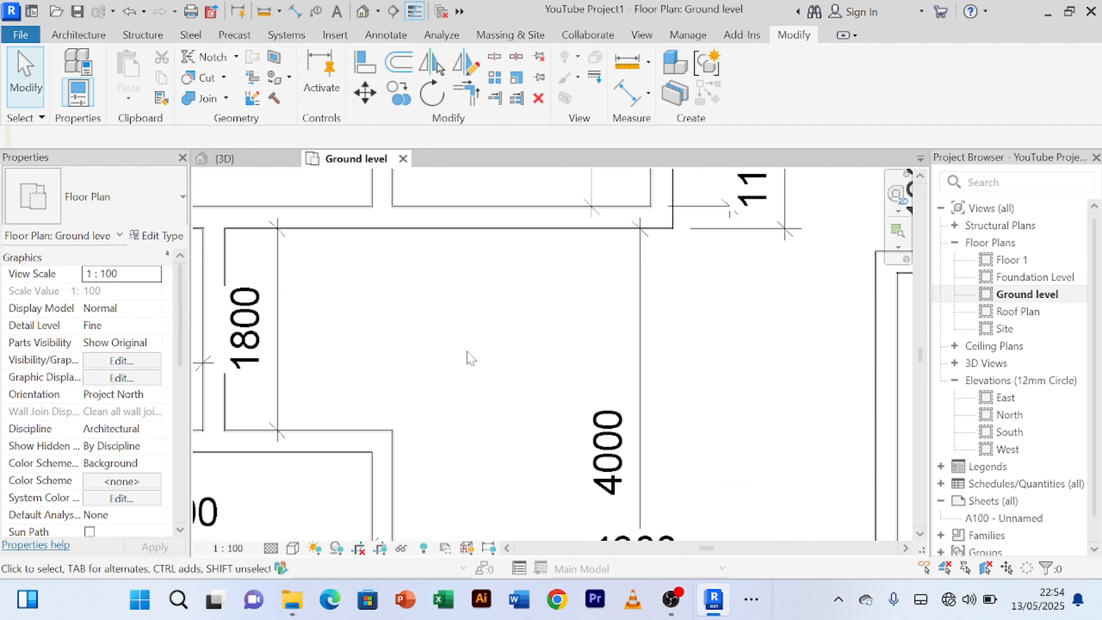
{"action": "scroll", "coordinate": [471, 357], "scroll_direction": "down", "scroll_amount": 4}
{"action": "scroll", "coordinate": [694, 276], "scroll_direction": "up", "scroll_amount": 3}
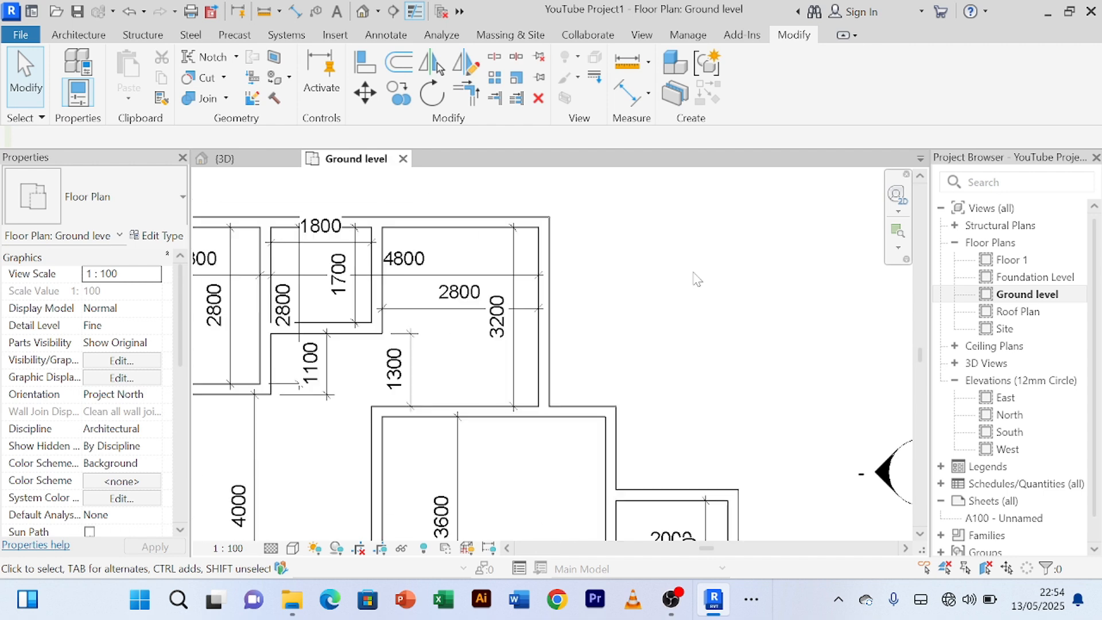
{"action": "scroll", "coordinate": [695, 278], "scroll_direction": "down", "scroll_amount": 5}
{"action": "scroll", "coordinate": [696, 279], "scroll_direction": "down", "scroll_amount": 2}
{"action": "scroll", "coordinate": [683, 280], "scroll_direction": "up", "scroll_amount": 7}
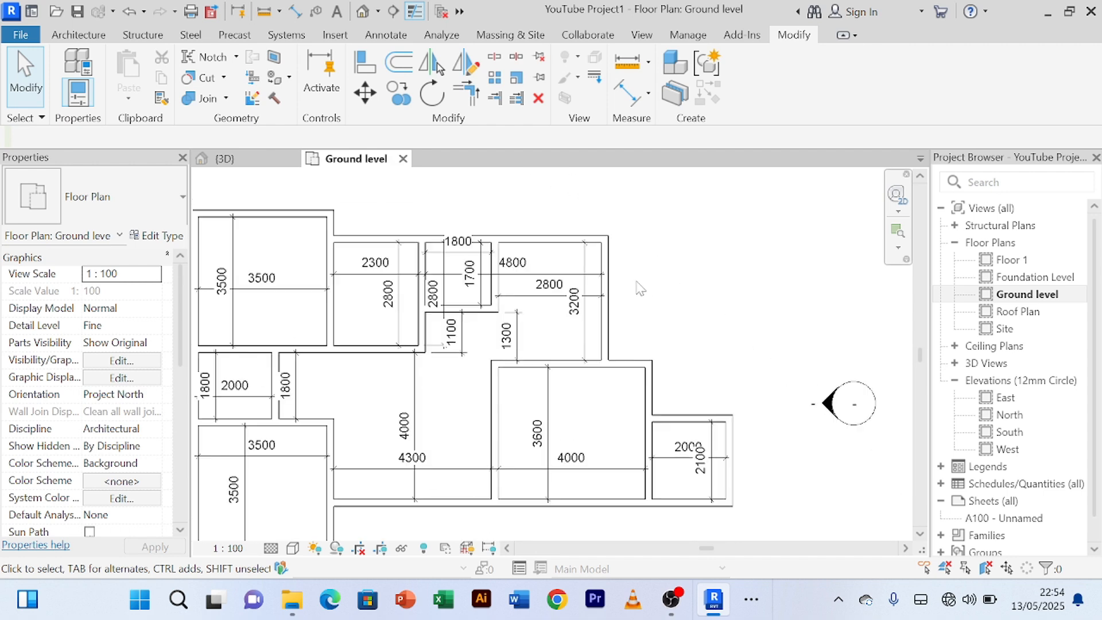
{"action": "scroll", "coordinate": [640, 288], "scroll_direction": "down", "scroll_amount": 6}
{"action": "scroll", "coordinate": [654, 287], "scroll_direction": "up", "scroll_amount": 6}
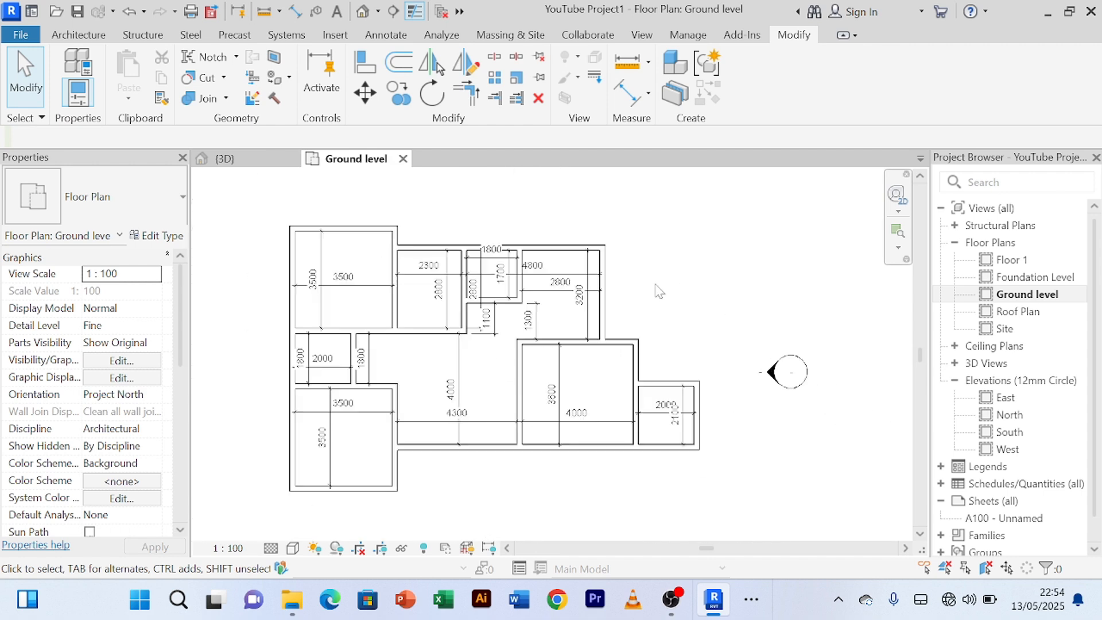
{"action": "scroll", "coordinate": [623, 301], "scroll_direction": "up", "scroll_amount": 2}
{"action": "scroll", "coordinate": [624, 301], "scroll_direction": "down", "scroll_amount": 6}
{"action": "middle_click_drag", "start_coordinate": [636, 310], "coordinate": [676, 296]}
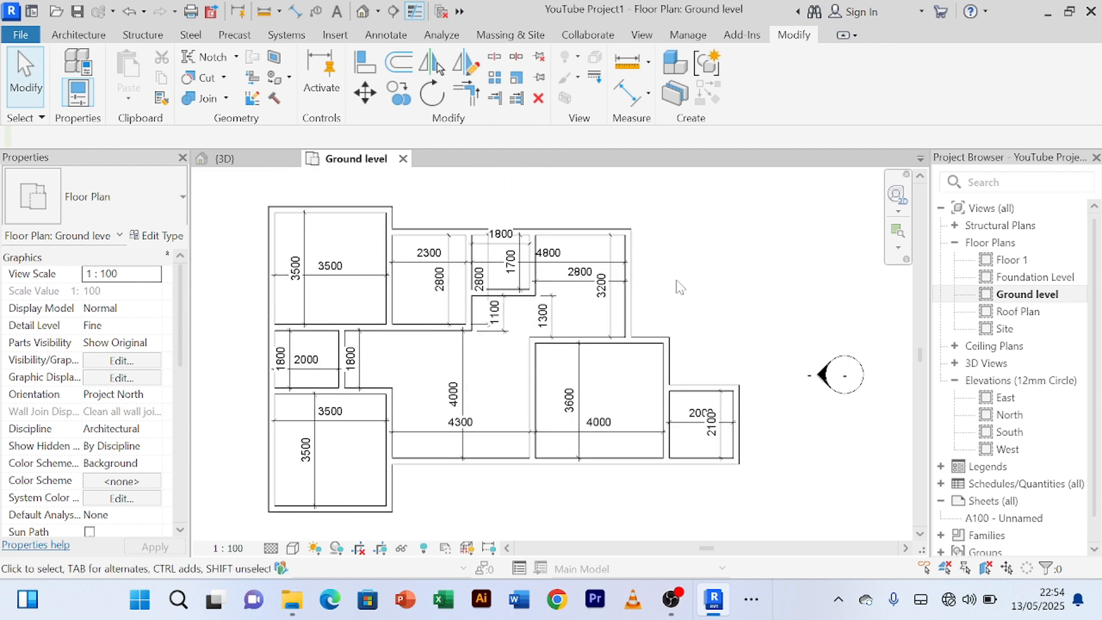